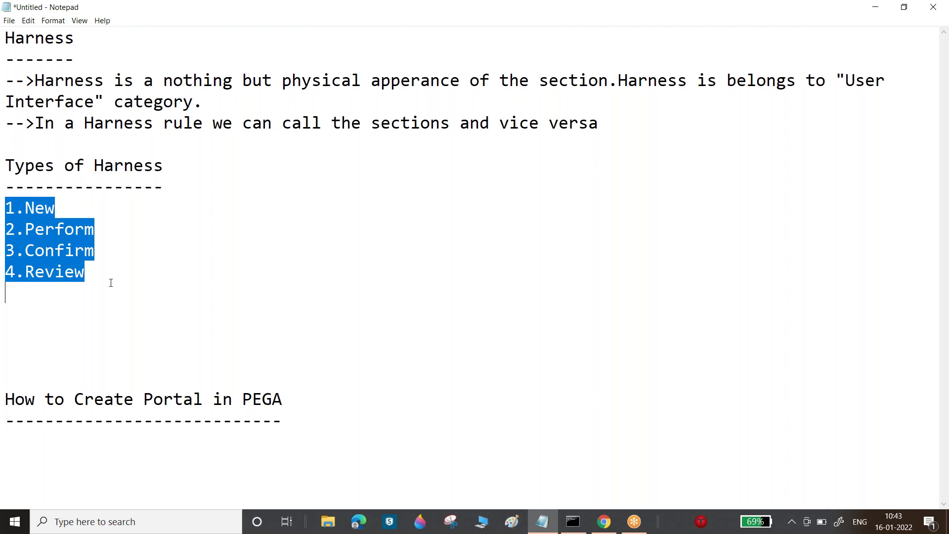
- Highlight '1.New' in the Notepad harness notes, then bring Pega Dev Studio back to the front
click(111, 282)
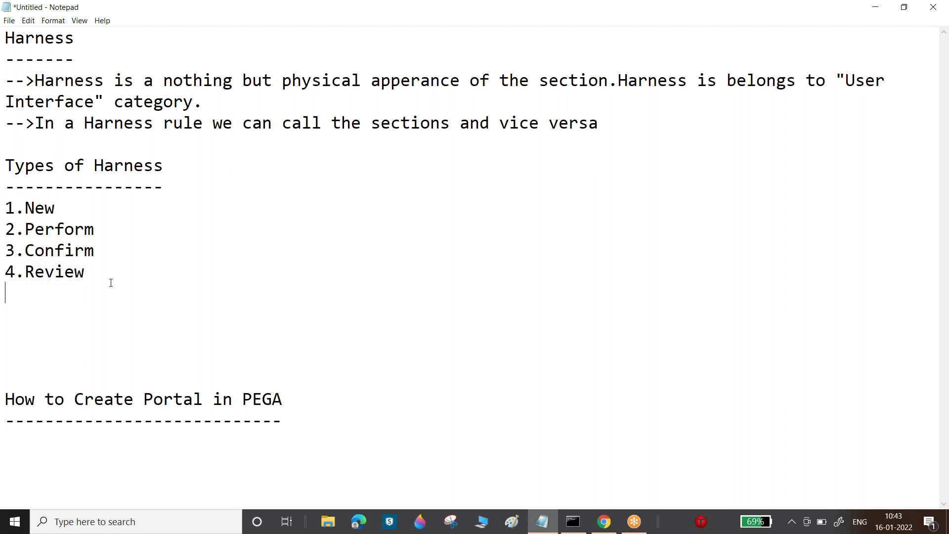
drag(5, 208, 112, 280)
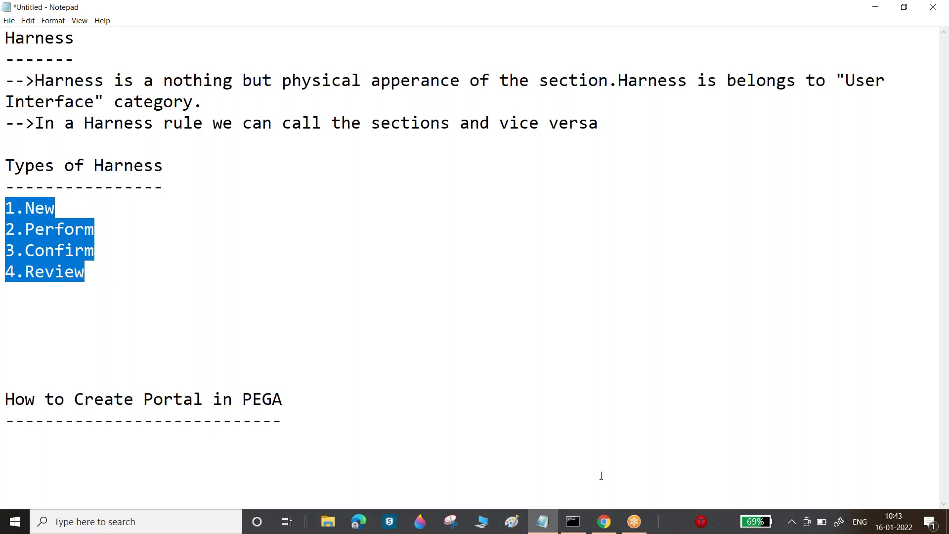
click(603, 521)
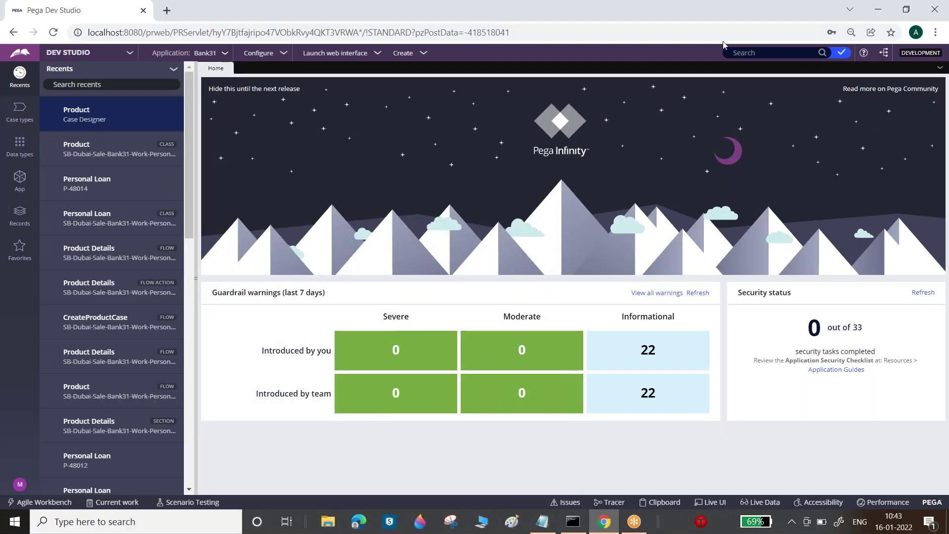
- Launch the Case Worker portal in a new tab and set the browser zoom to 90%
click(335, 54)
click(338, 77)
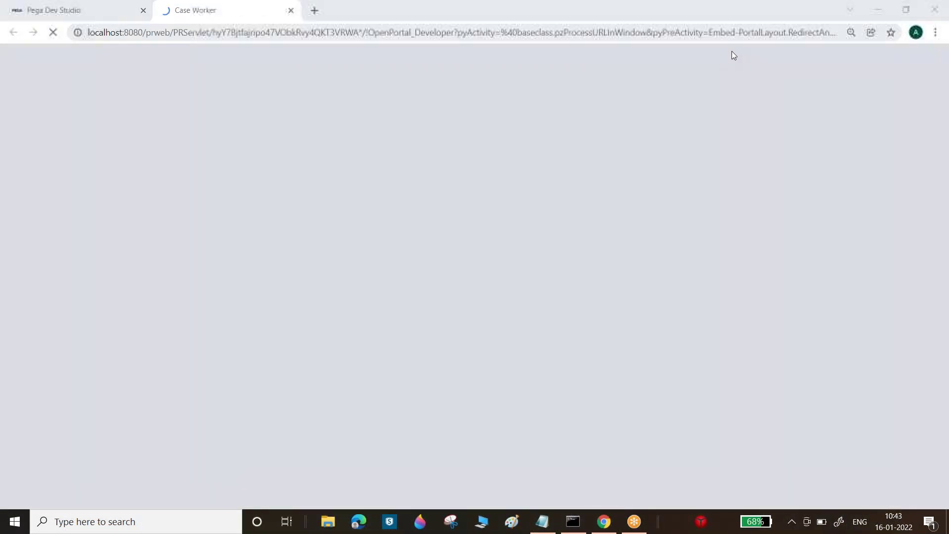
double_click(649, 6)
click(892, 145)
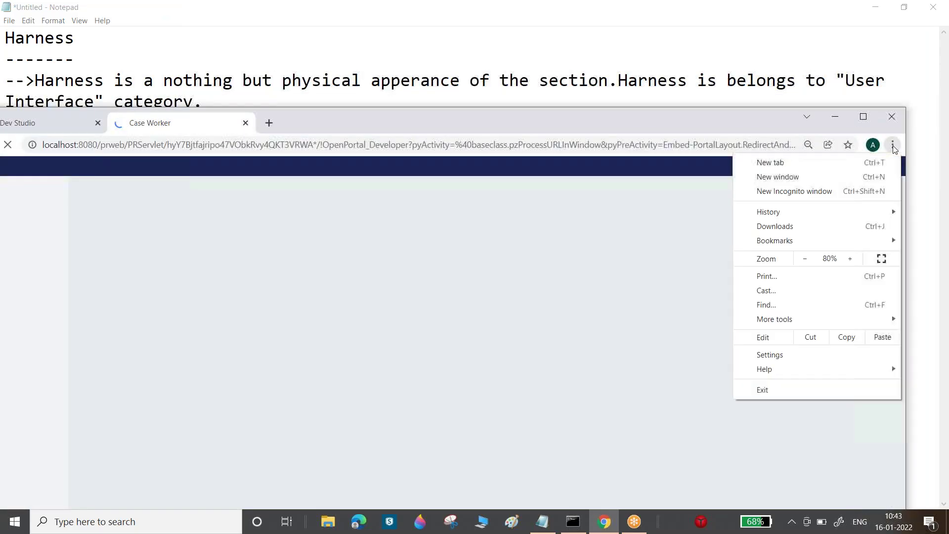
click(850, 259)
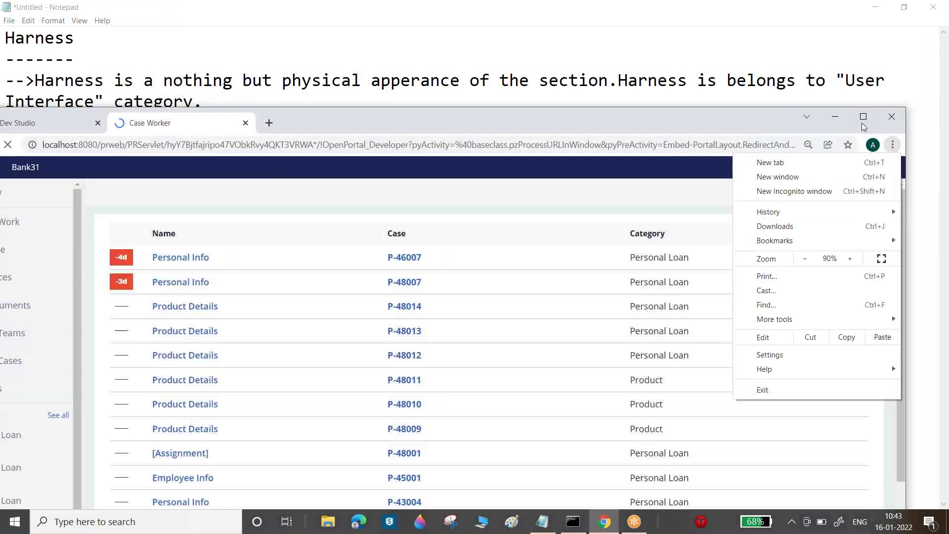
click(863, 119)
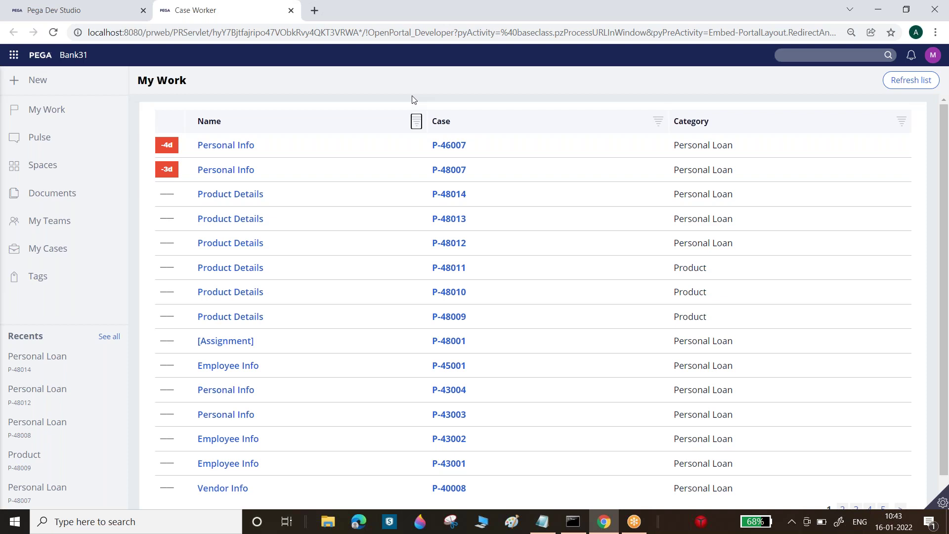
- Return to the Dev Studio tab and show the Case types explorer
click(72, 6)
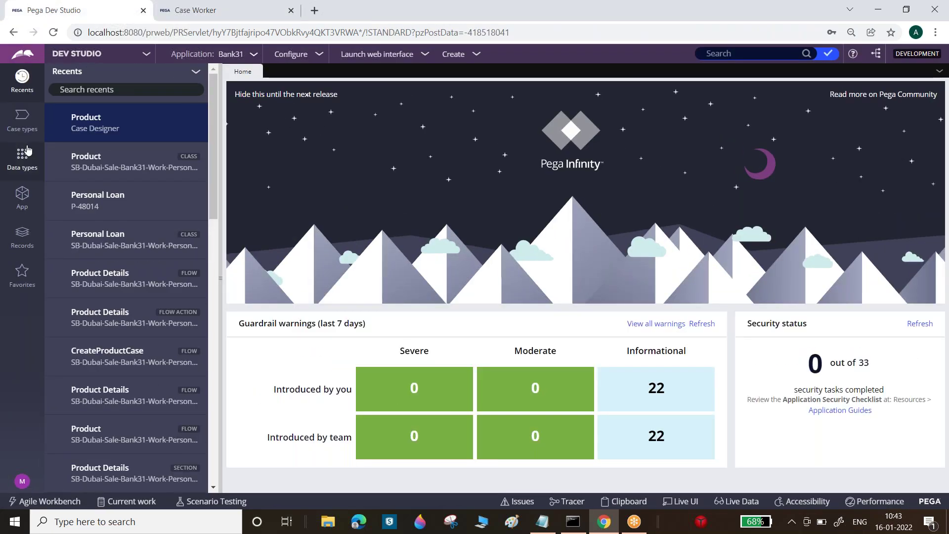
click(23, 154)
click(24, 133)
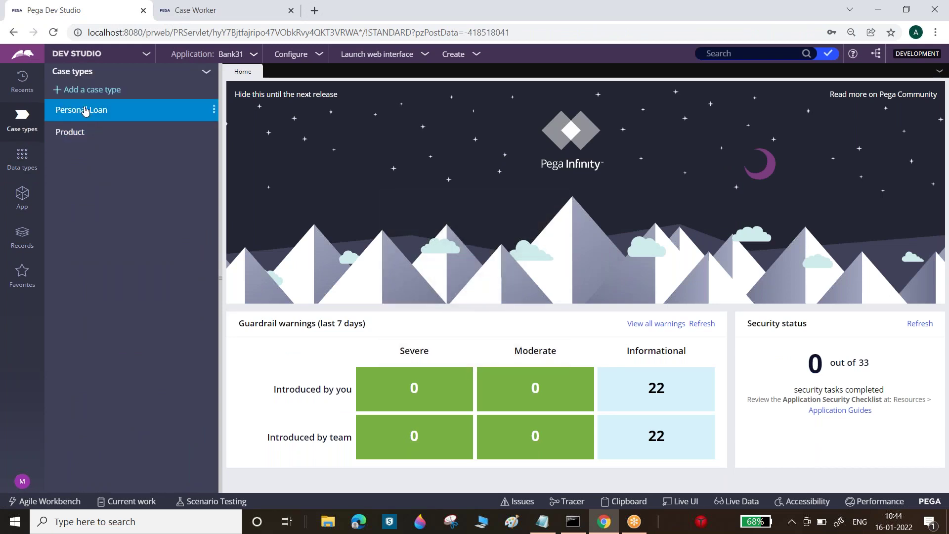
- Open the Personal Loan case type on its Settings tab
click(84, 110)
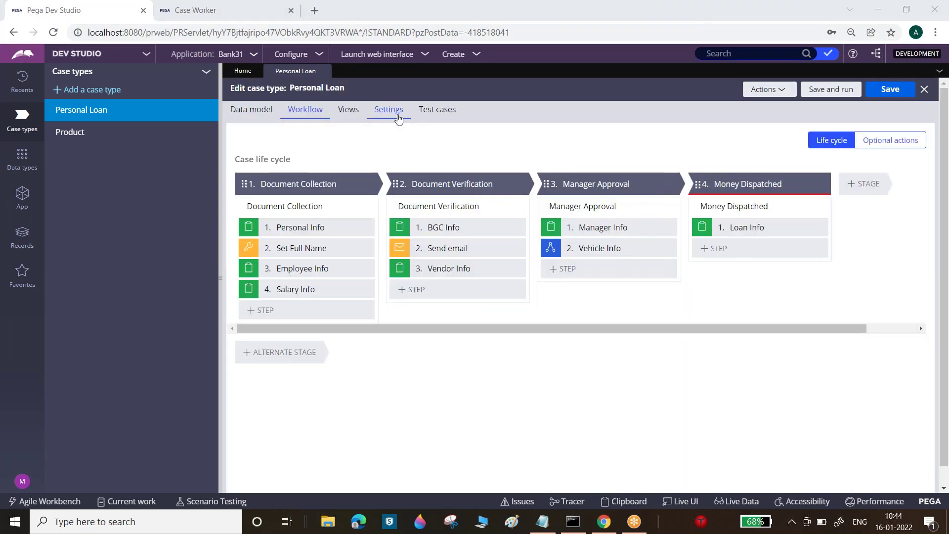
click(397, 116)
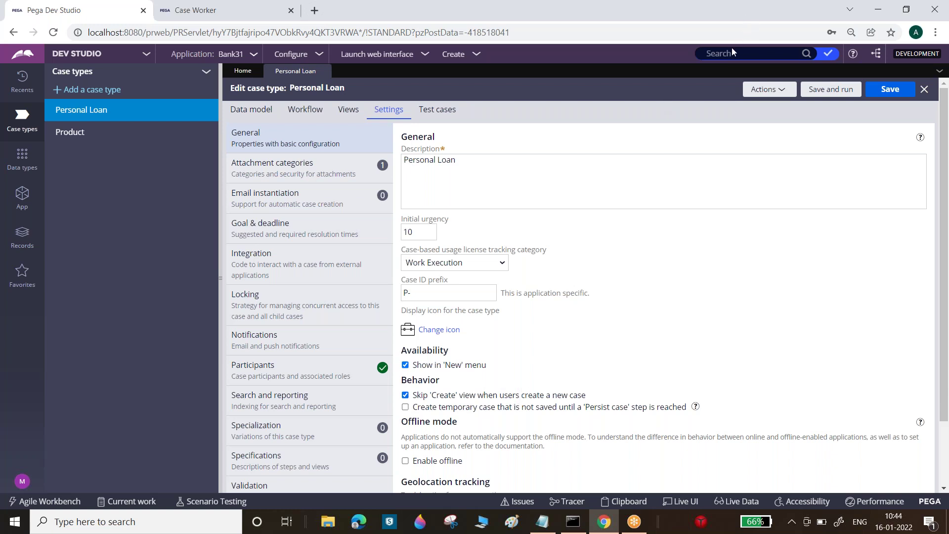
- Uncheck 'Skip Create view when users create a new case', save, and run Personal Loan
click(674, 185)
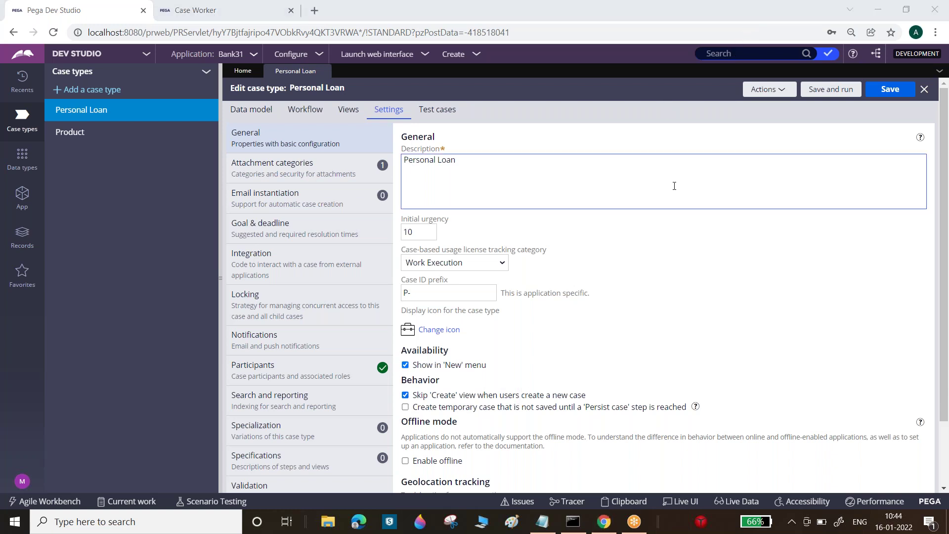
click(657, 223)
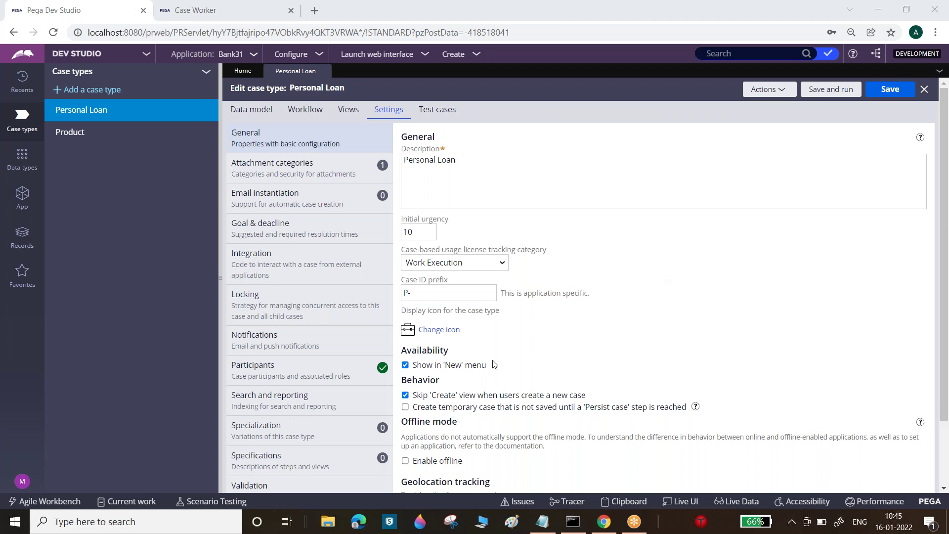
click(406, 395)
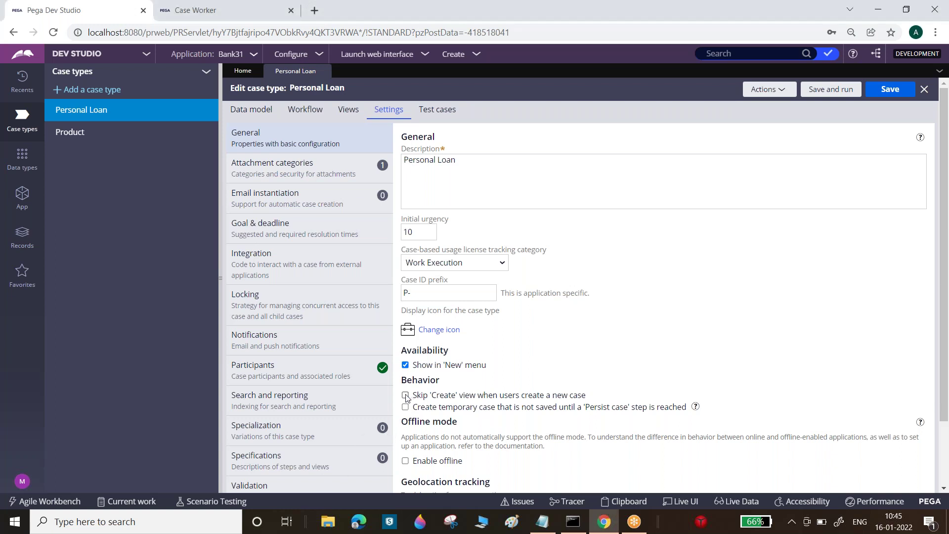
click(884, 92)
click(837, 94)
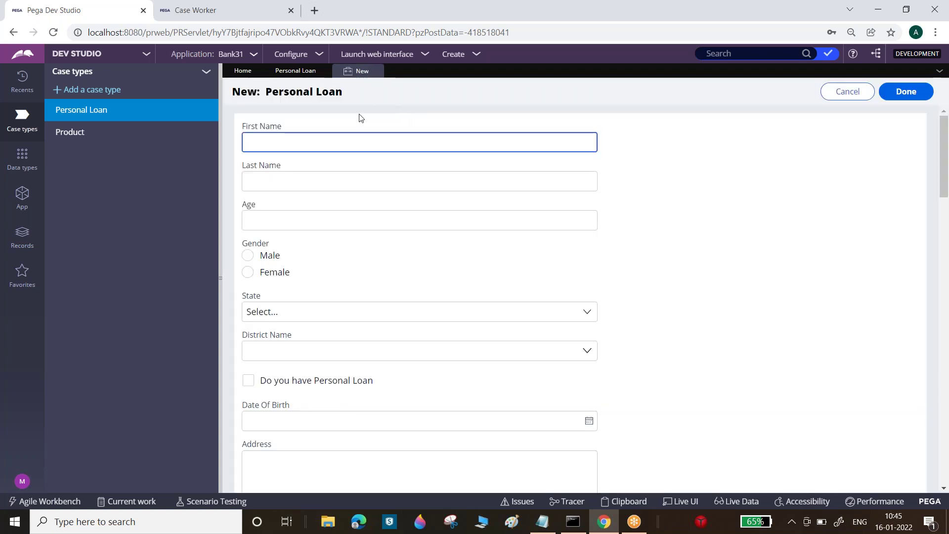
- Collapse the left explorer to widen the Personal Loan form and switch on Live UI
drag(232, 92, 258, 93)
text(sf)
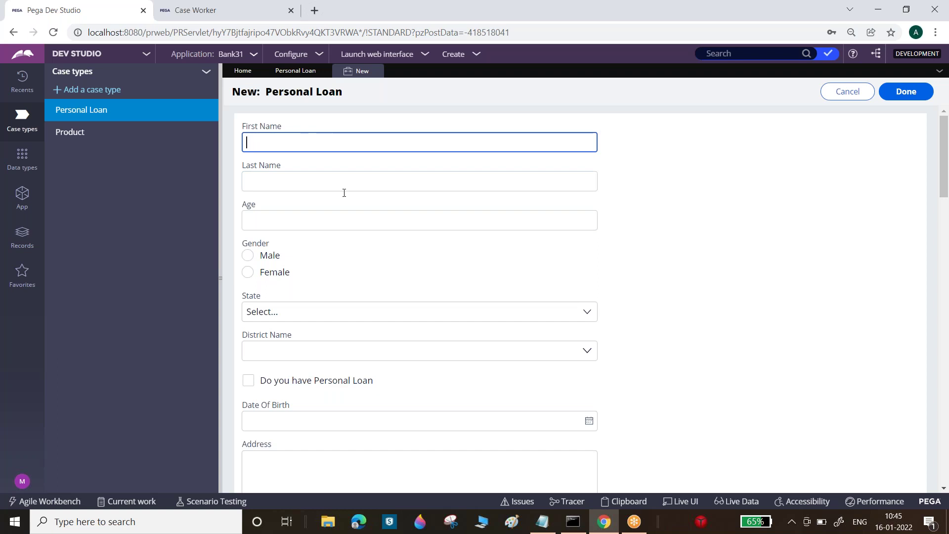
drag(943, 172, 948, 437)
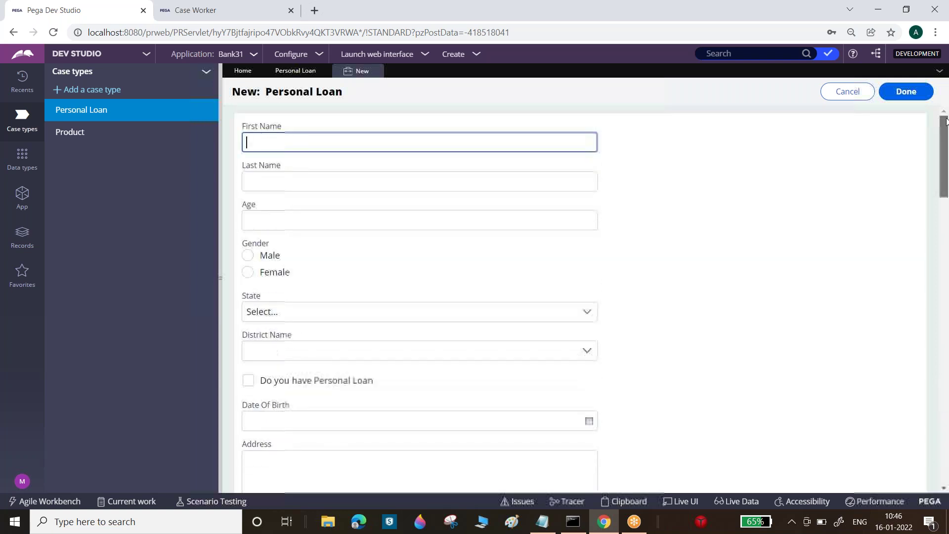
click(219, 238)
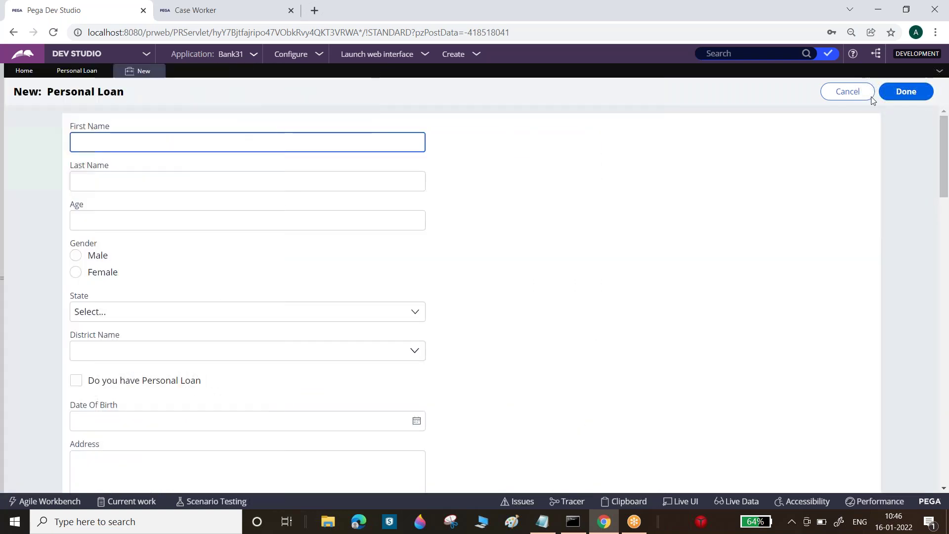
click(682, 500)
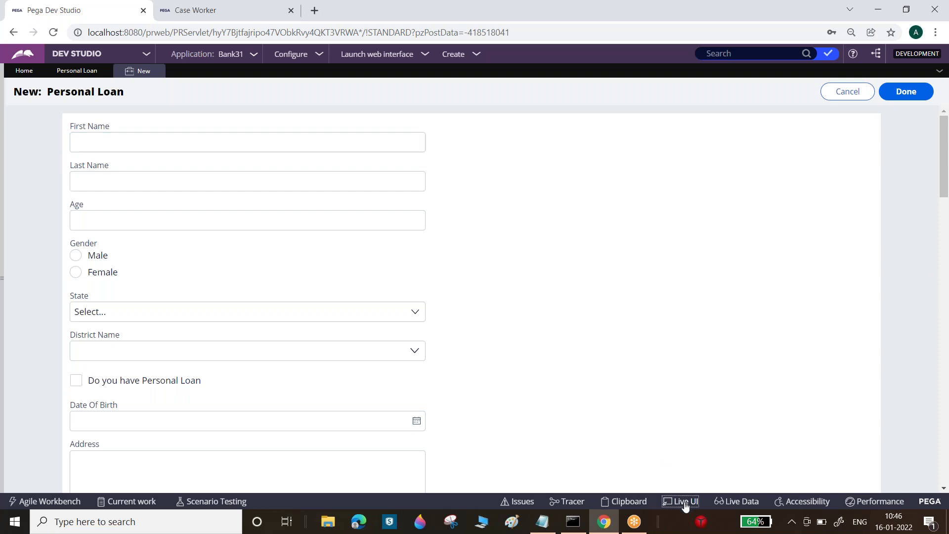
- Inspect the Age field in Live UI and open the 'Harness - New' rule from the tree
click(297, 230)
click(943, 107)
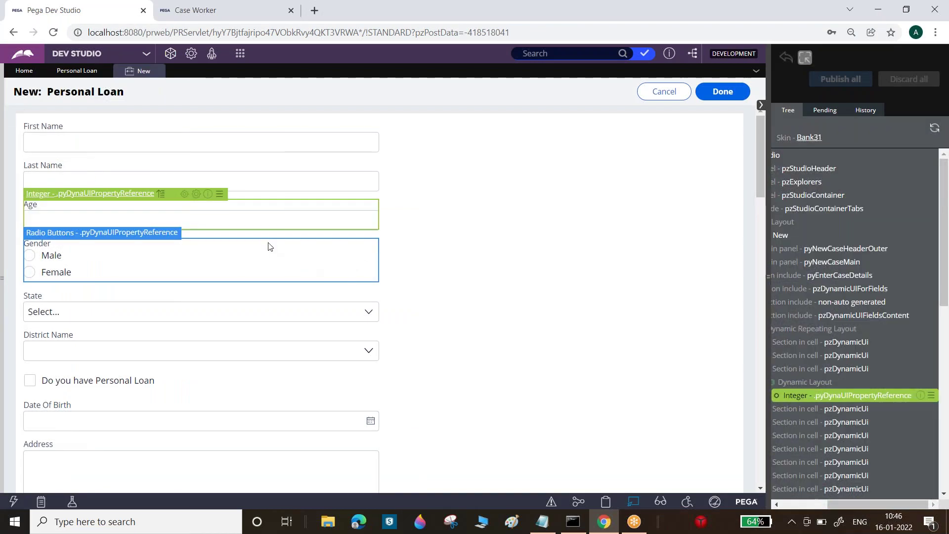
click(786, 235)
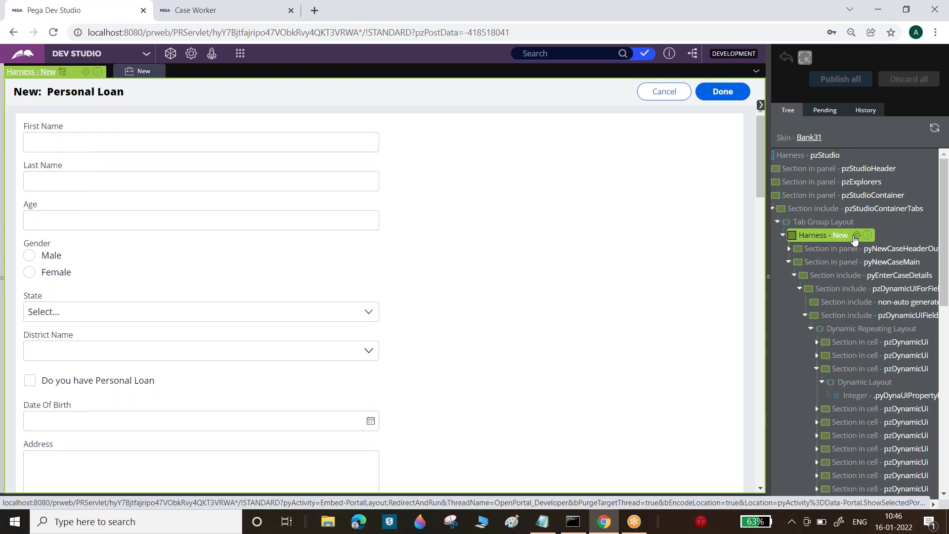
click(856, 236)
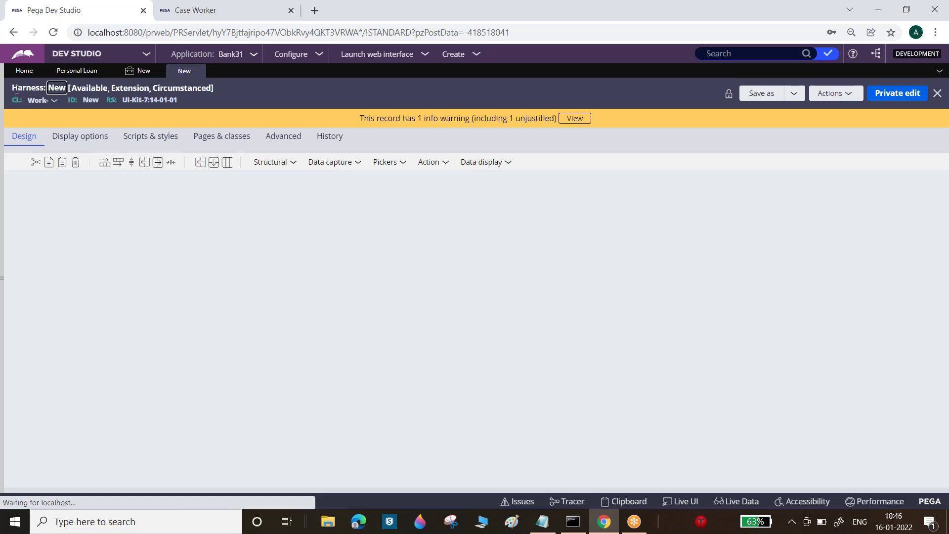
- Inspect the New harness's Screen Layout section, then switch to the Case Worker portal's My Work list
double_click(17, 90)
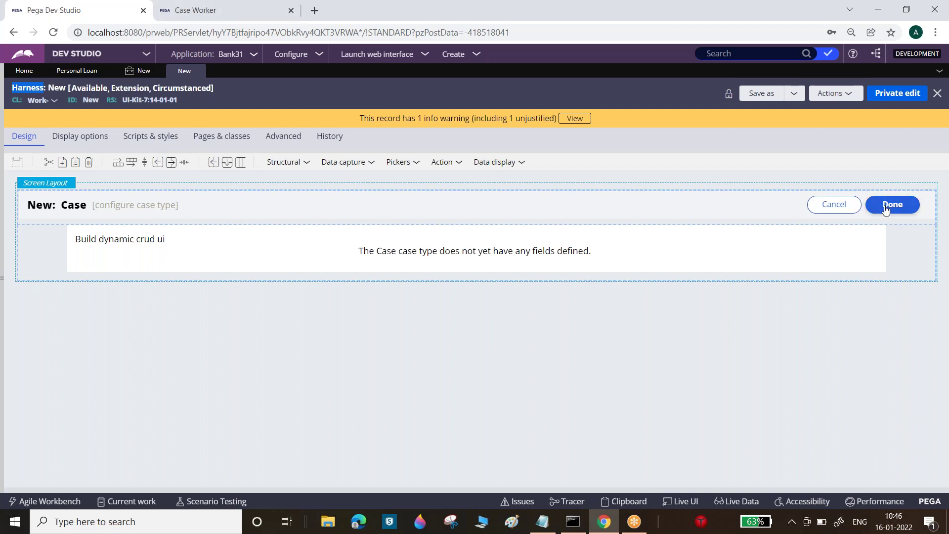
click(178, 242)
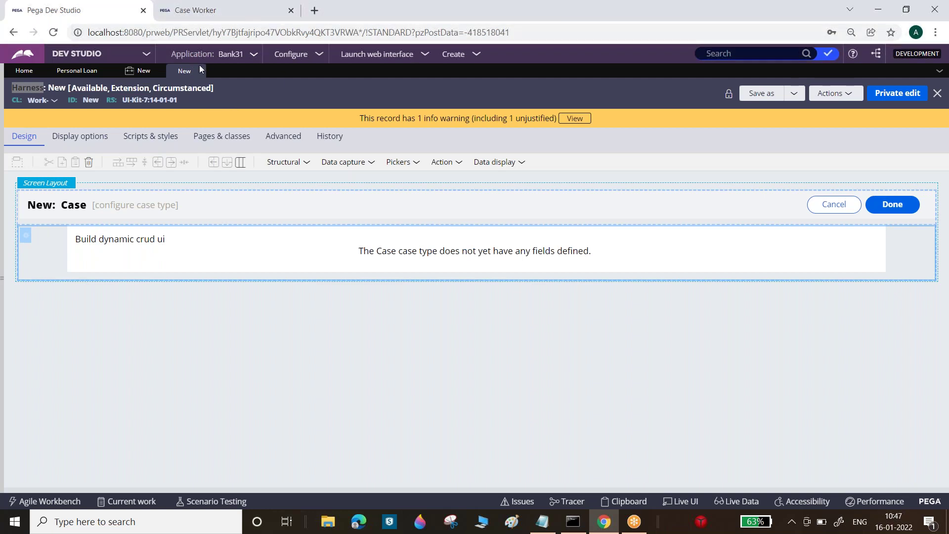
click(247, 11)
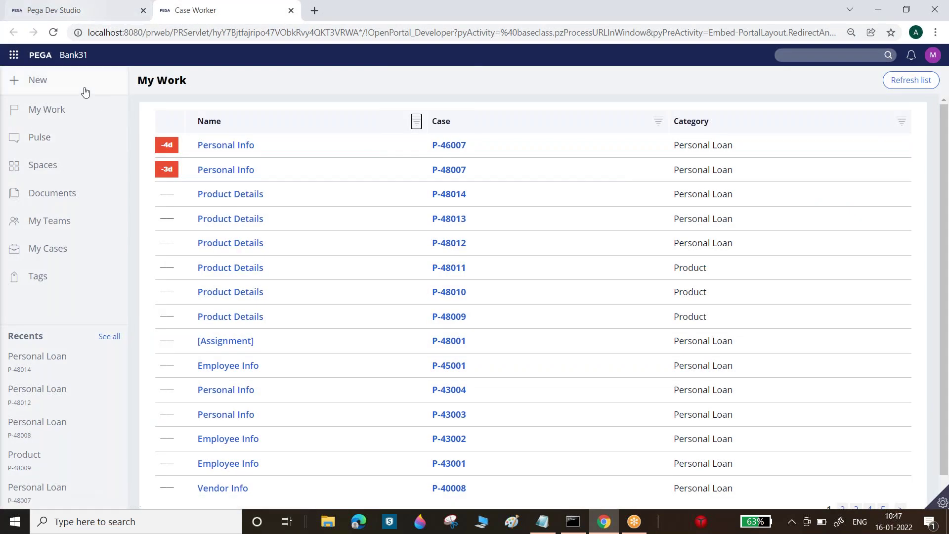
- Submit the blank New Personal Loan form with Done to create the case
click(90, 11)
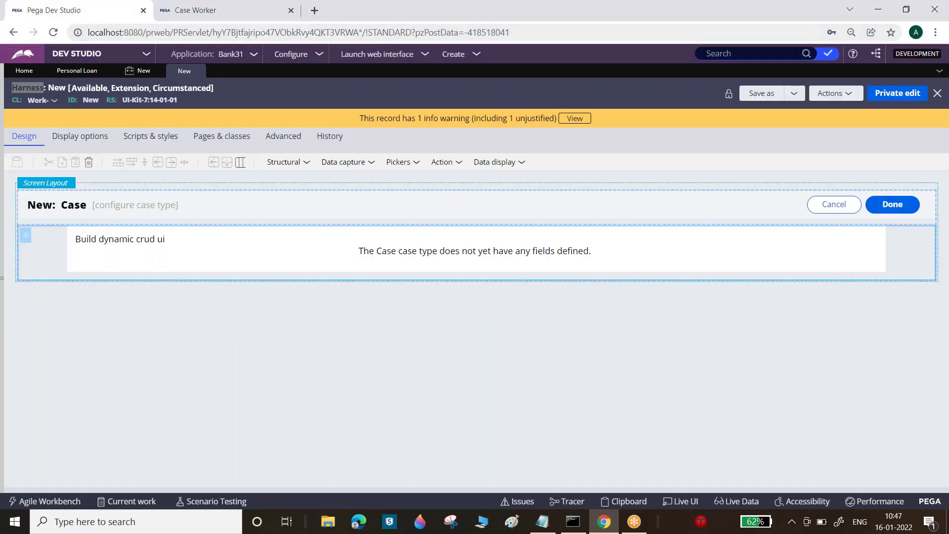
click(138, 71)
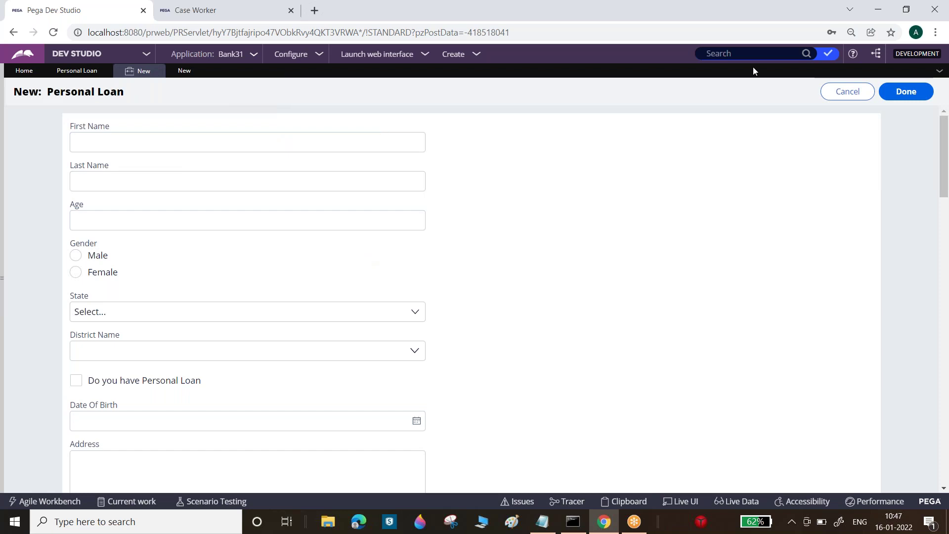
click(895, 93)
click(290, 174)
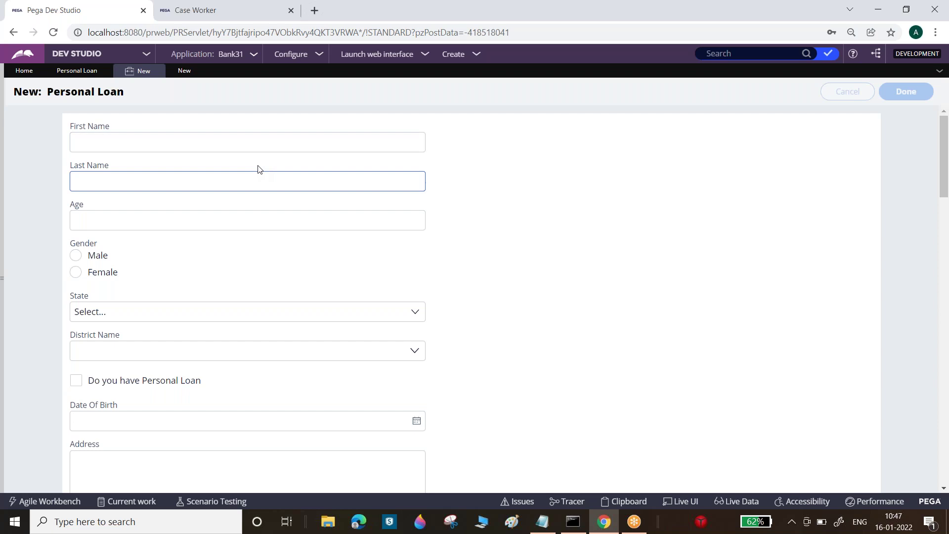
click(132, 75)
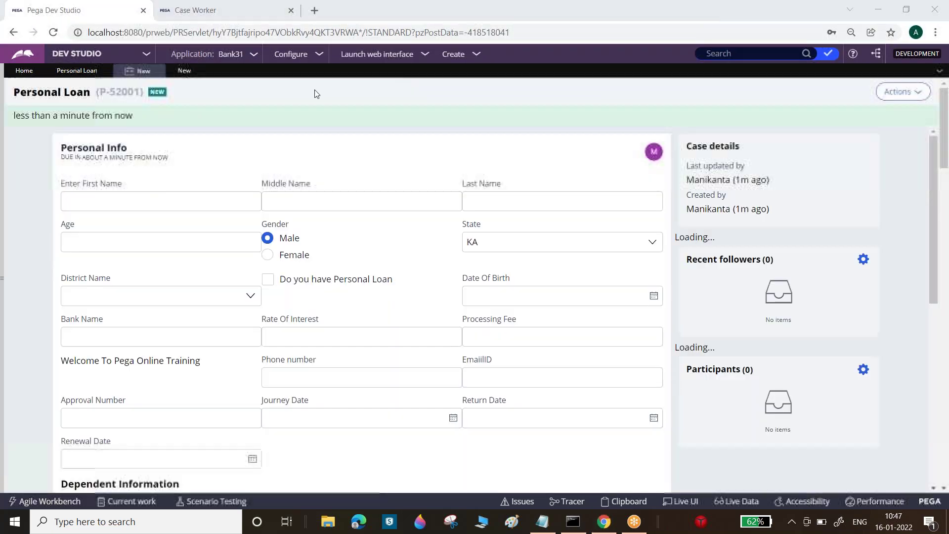
drag(101, 92, 142, 91)
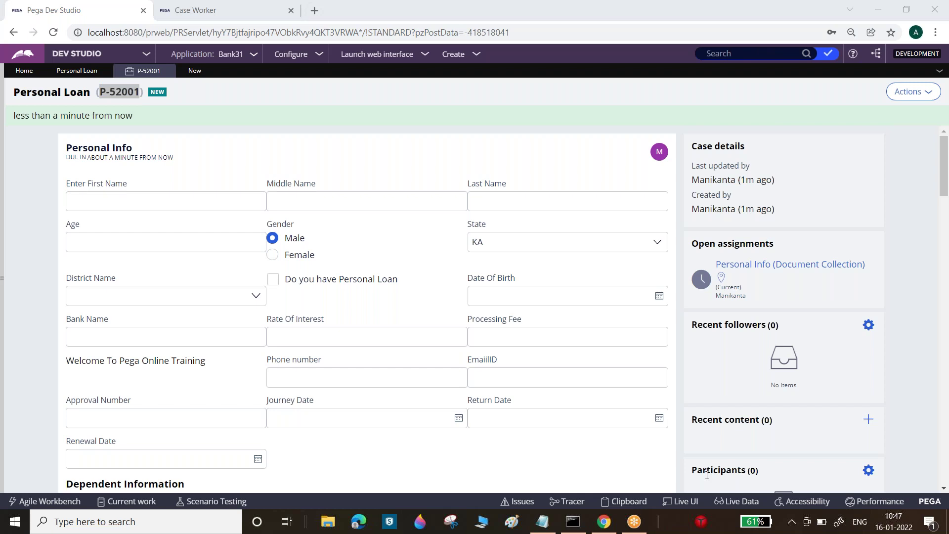
click(684, 501)
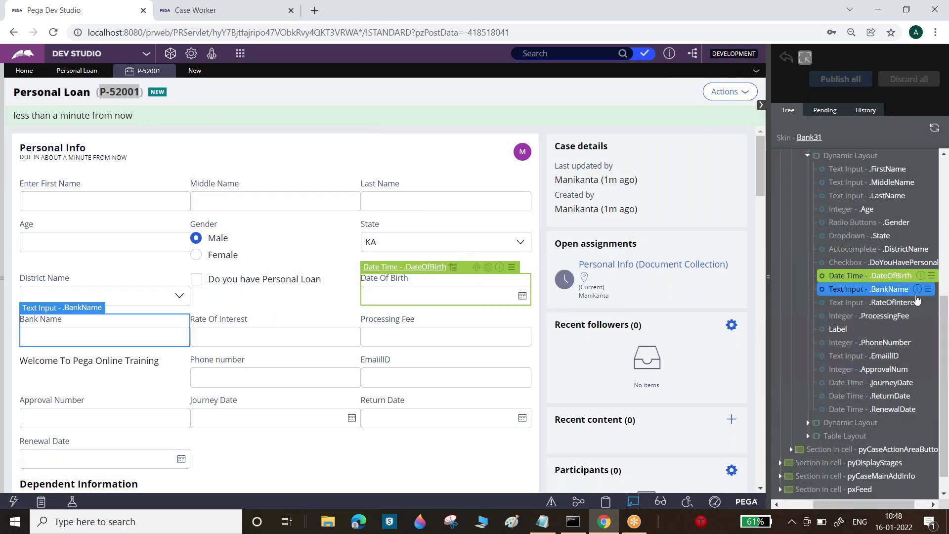
- Open the 'Harness - Perform' rule from Live UI, then return to the P-52001 case tab
drag(944, 287, 946, 178)
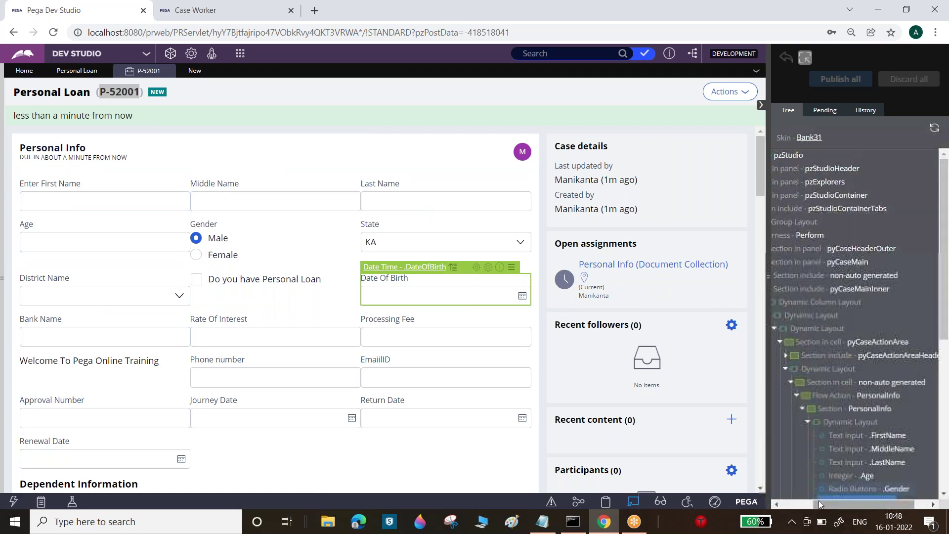
click(777, 505)
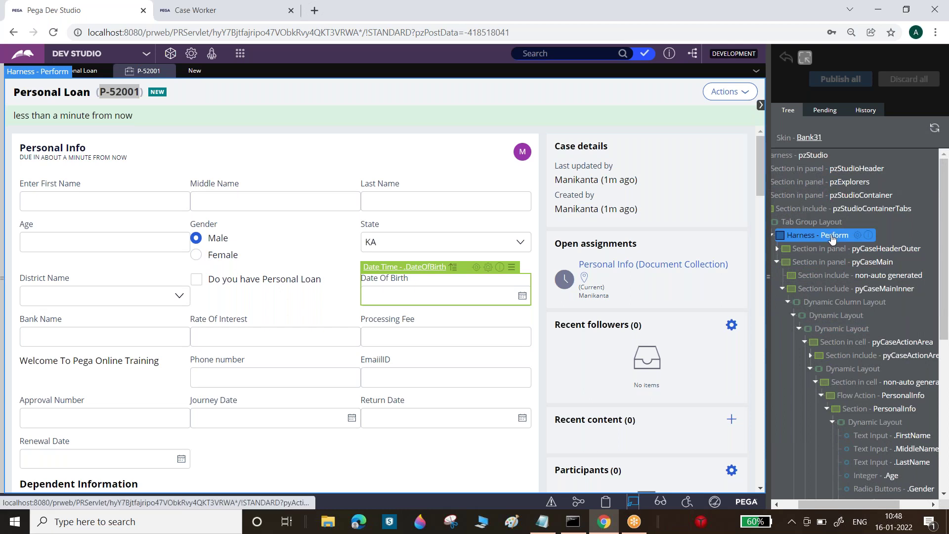
click(833, 236)
click(870, 238)
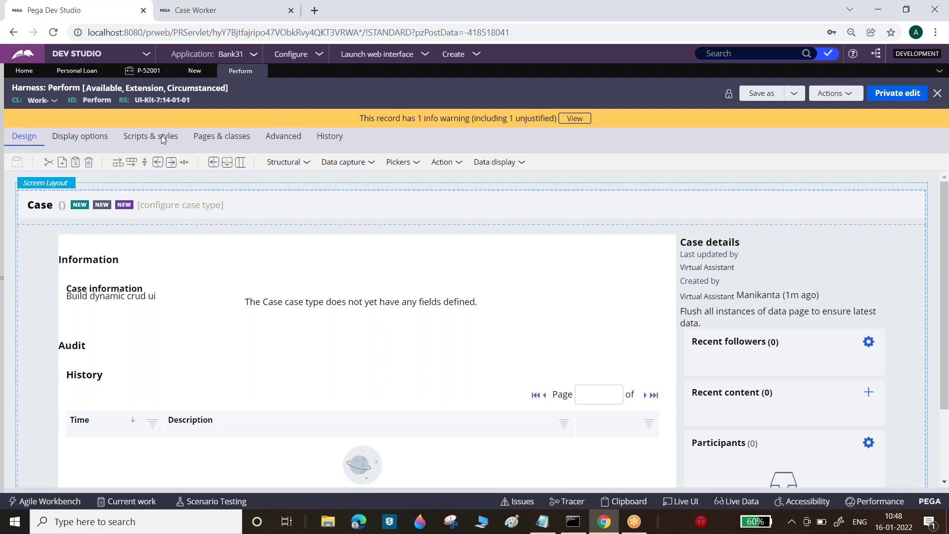
click(148, 70)
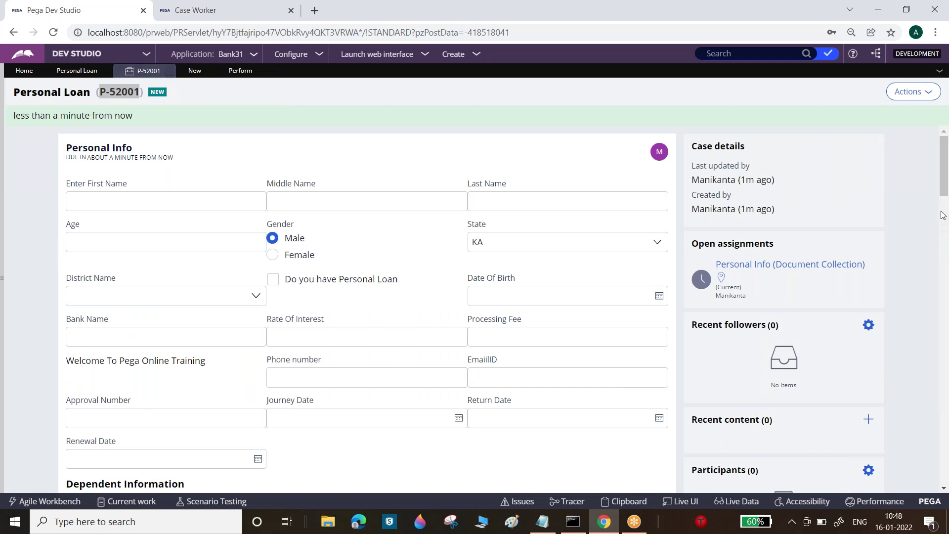
- Inspect the Age field and Perform harness in Live UI, then close the inspector
drag(944, 190, 946, 284)
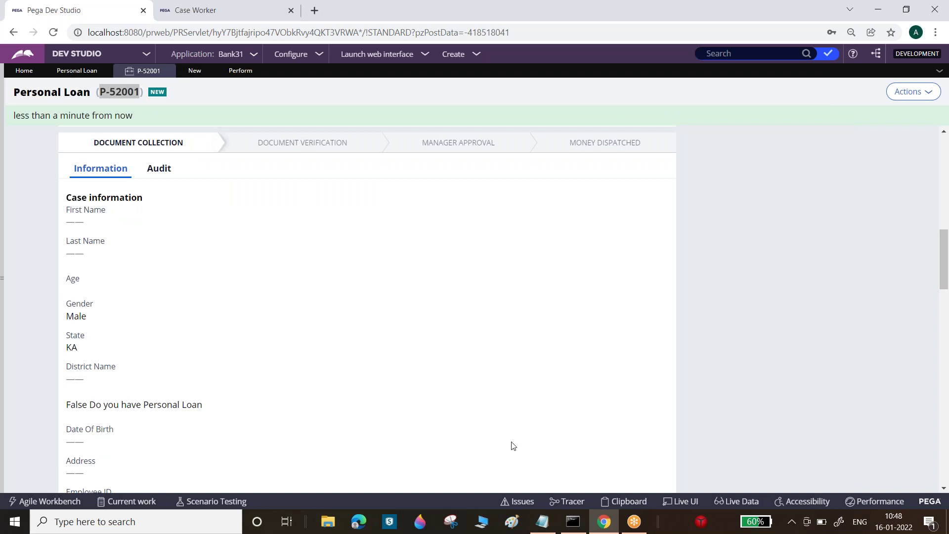
click(681, 501)
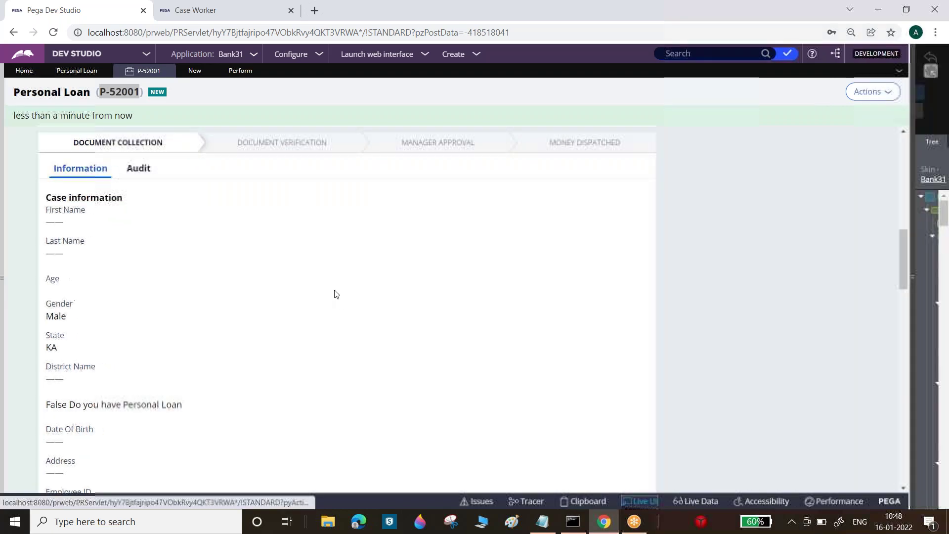
click(303, 280)
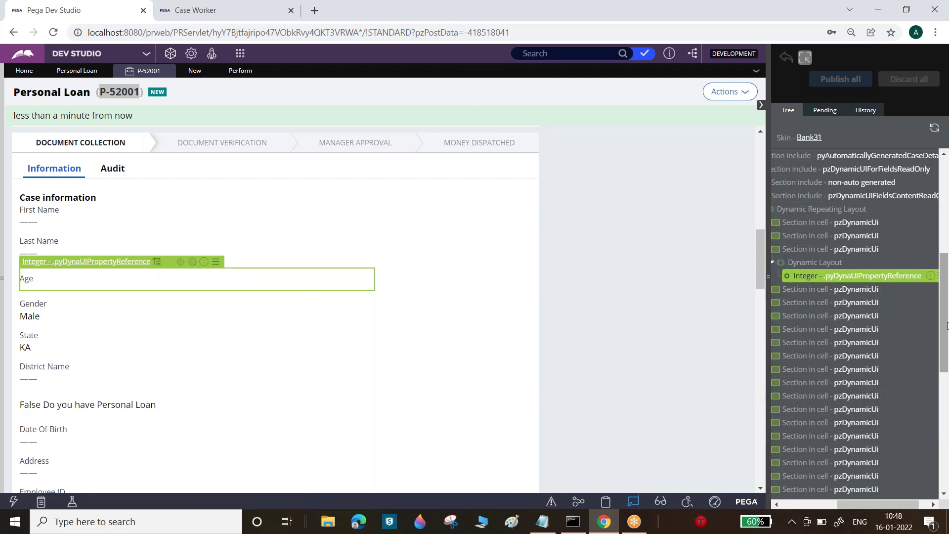
scroll(946, 304, up, 1)
scroll(817, 459, up, 4)
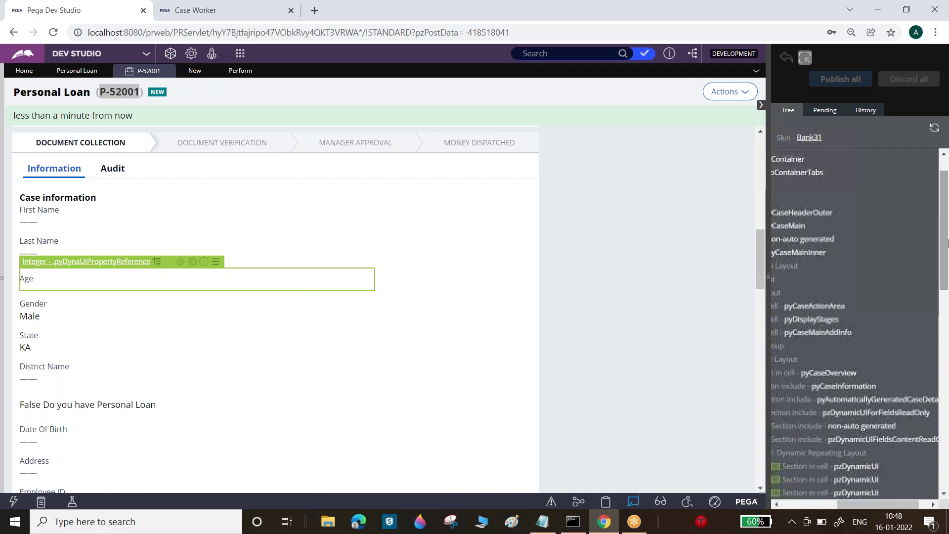
click(800, 504)
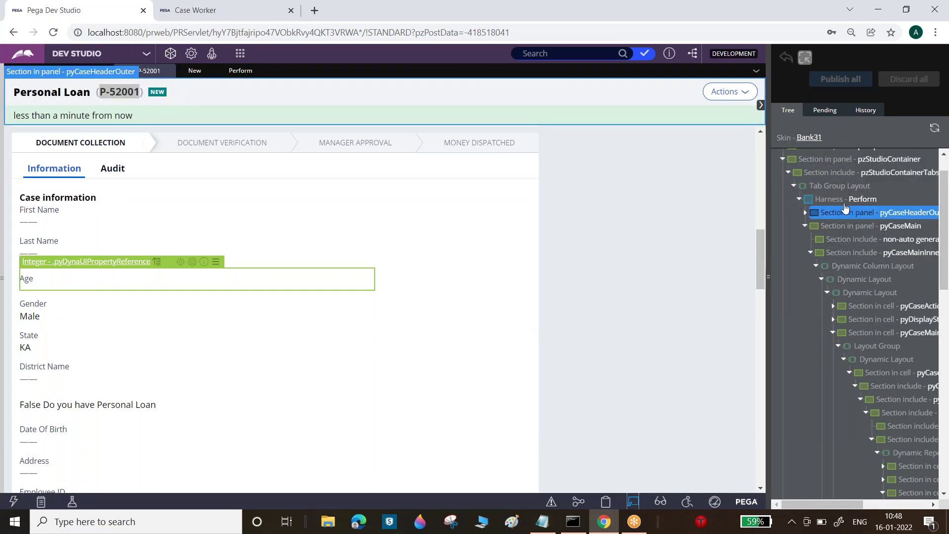
click(860, 204)
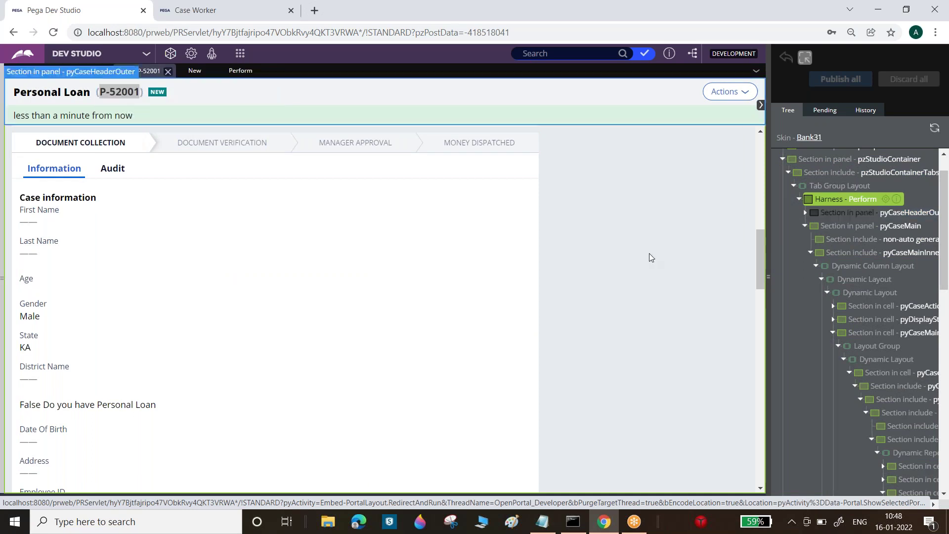
click(805, 58)
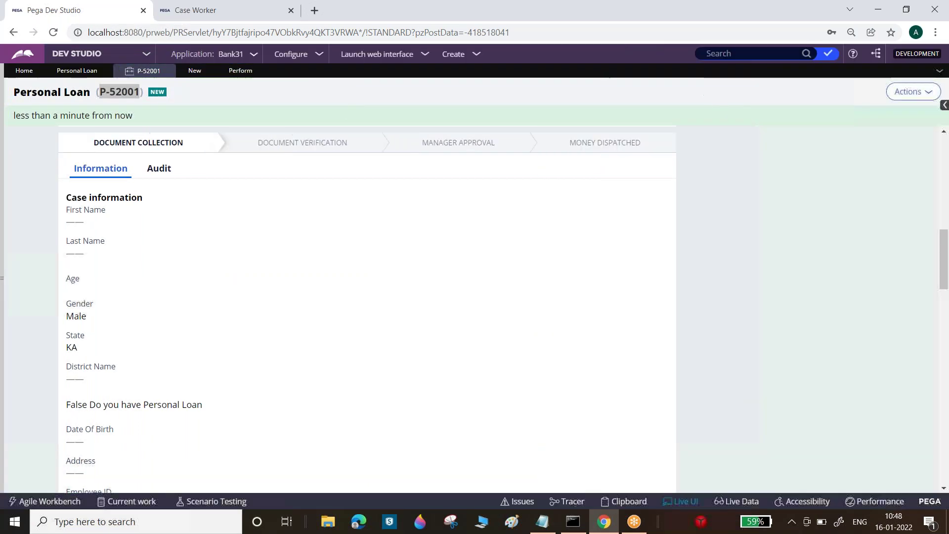
click(761, 106)
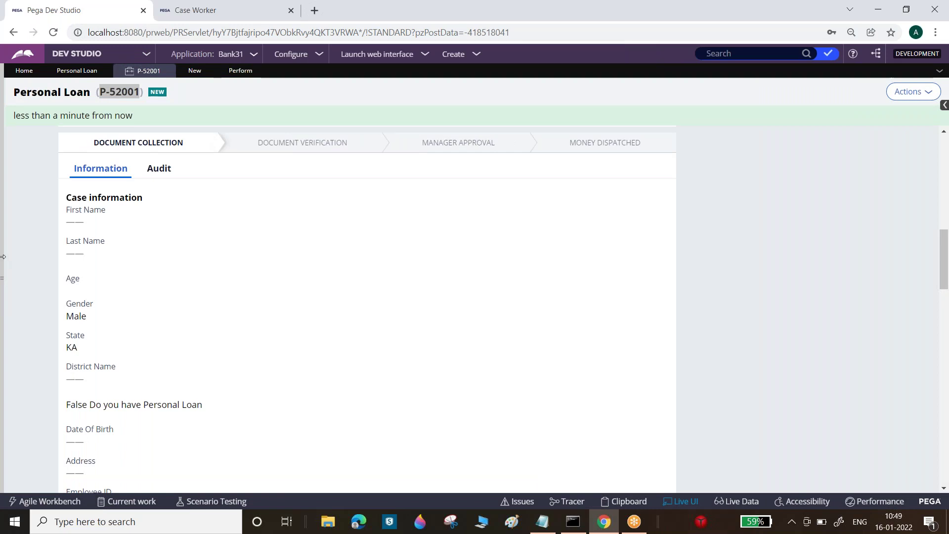
- Show the Case types panel and submit the Personal Info and Salary Info steps of P-52001
click(3, 257)
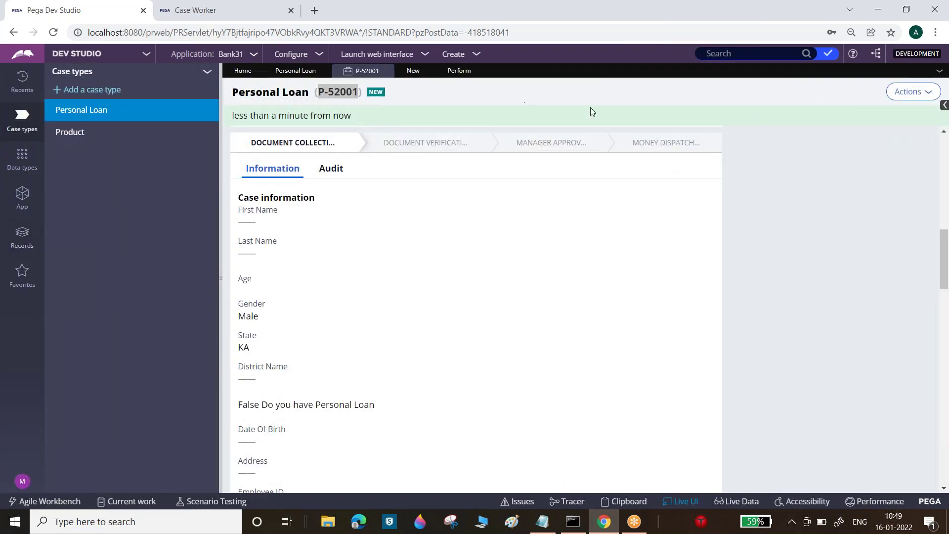
scroll(946, 118, down, 6)
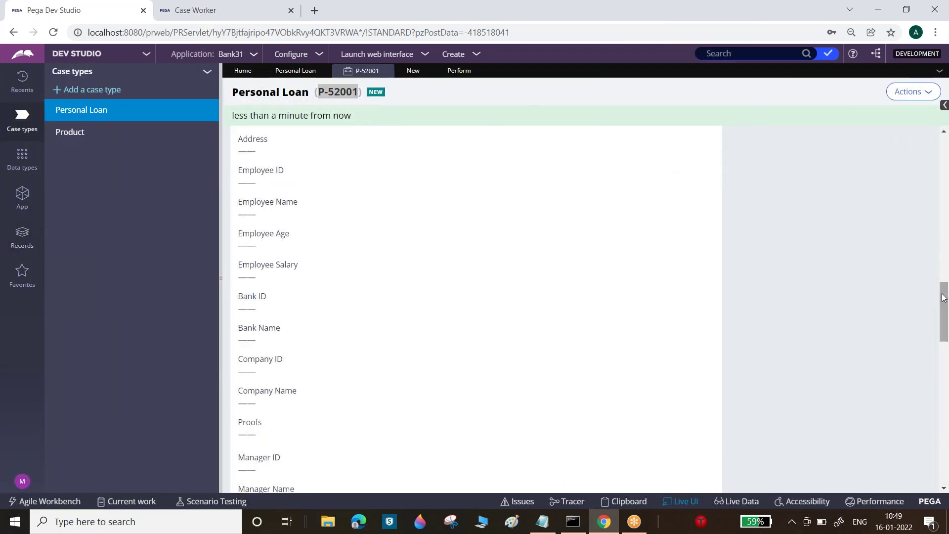
drag(944, 306, 947, 145)
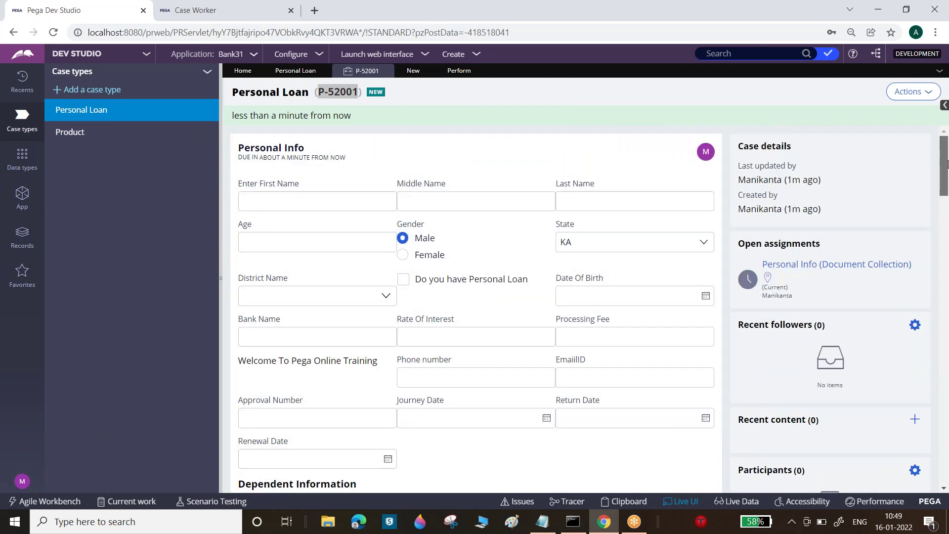
scroll(947, 164, down, 5)
click(687, 448)
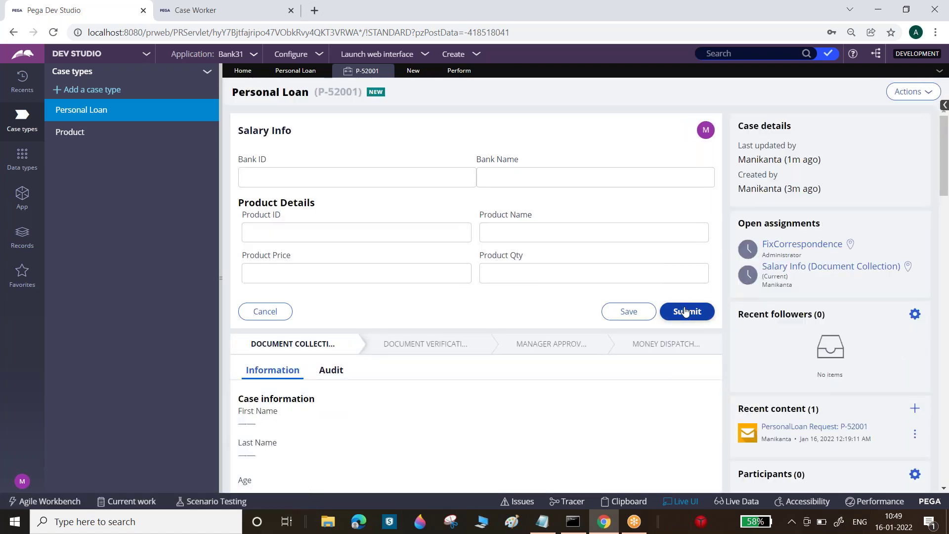
click(685, 311)
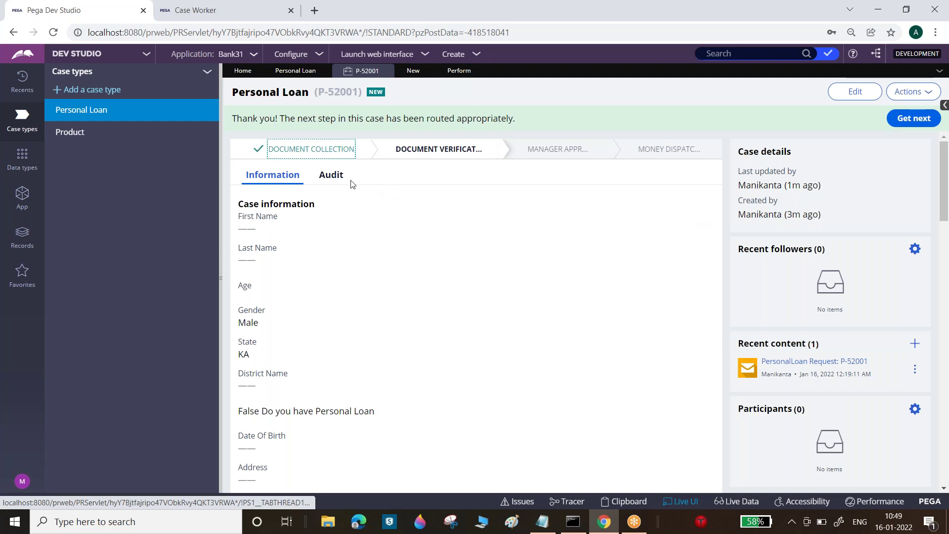
- Check the case's audit history, then open MoneyDispatched_Flow under PersonalLoan > Process > Flow
click(332, 177)
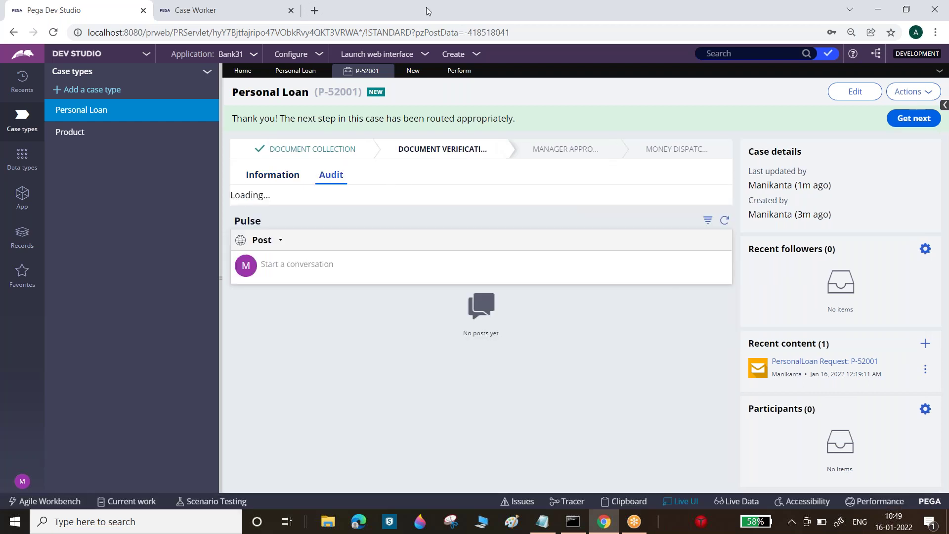
click(18, 209)
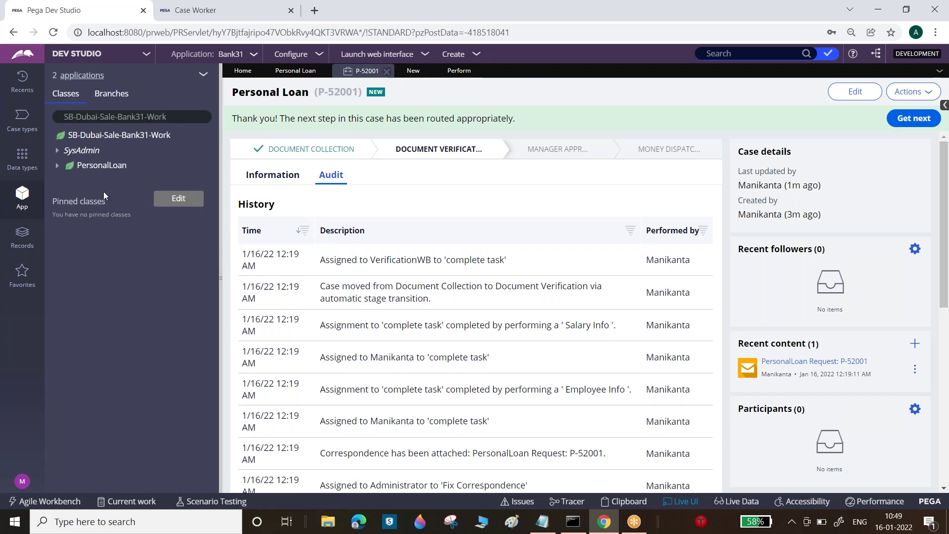
click(58, 166)
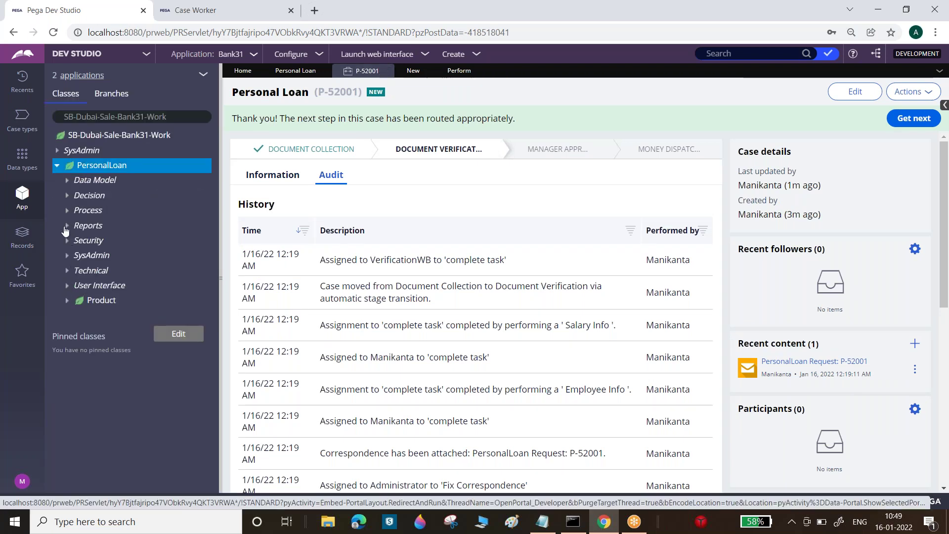
click(67, 211)
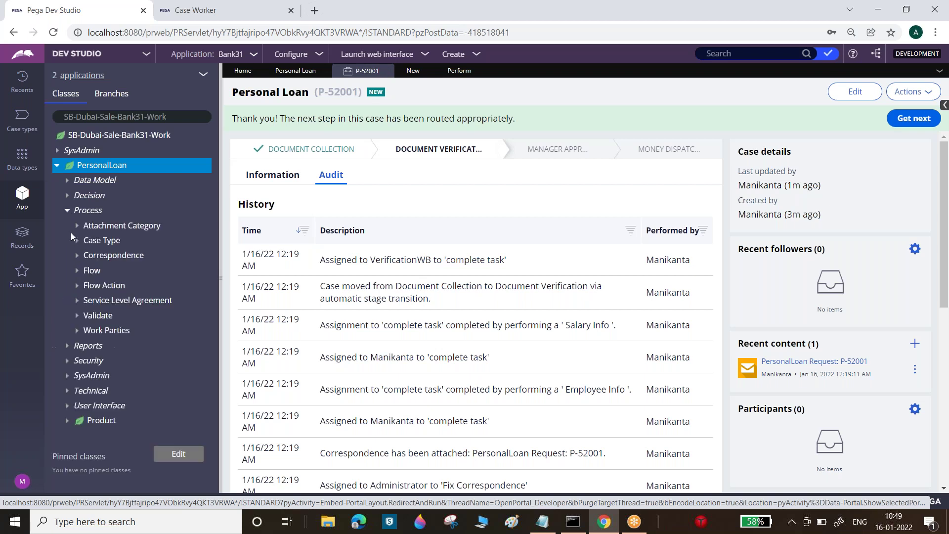
click(79, 271)
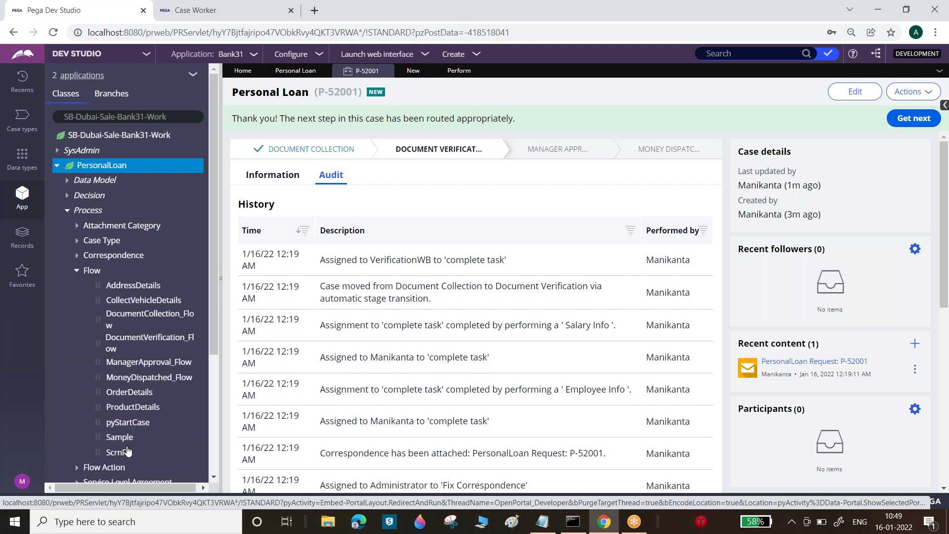
click(153, 382)
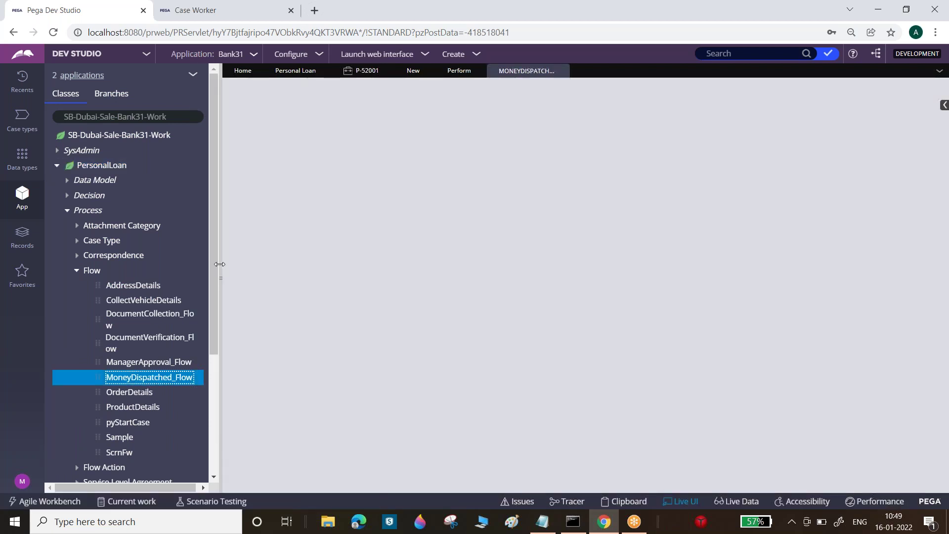
- Take MoneyDispatched_Flow into private edit and run it to create a new Personal Loan case
click(219, 264)
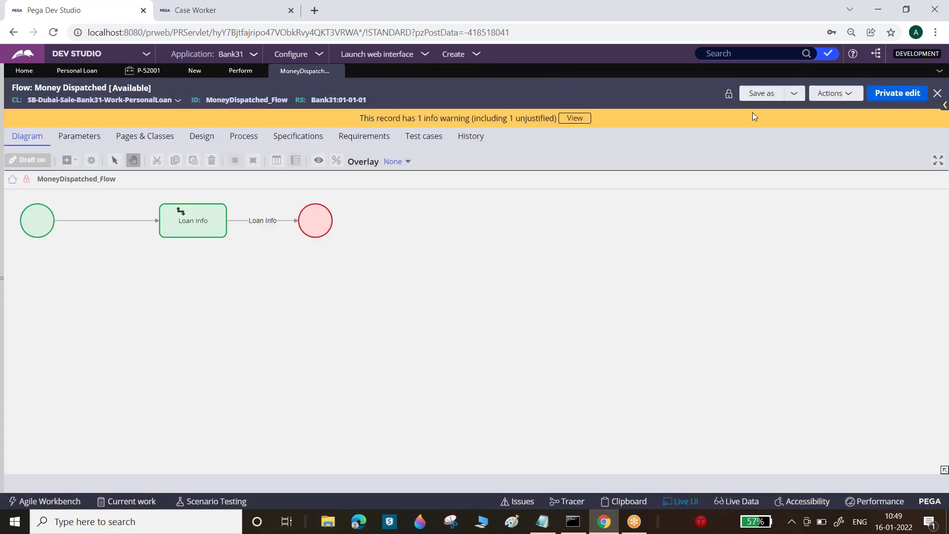
click(253, 140)
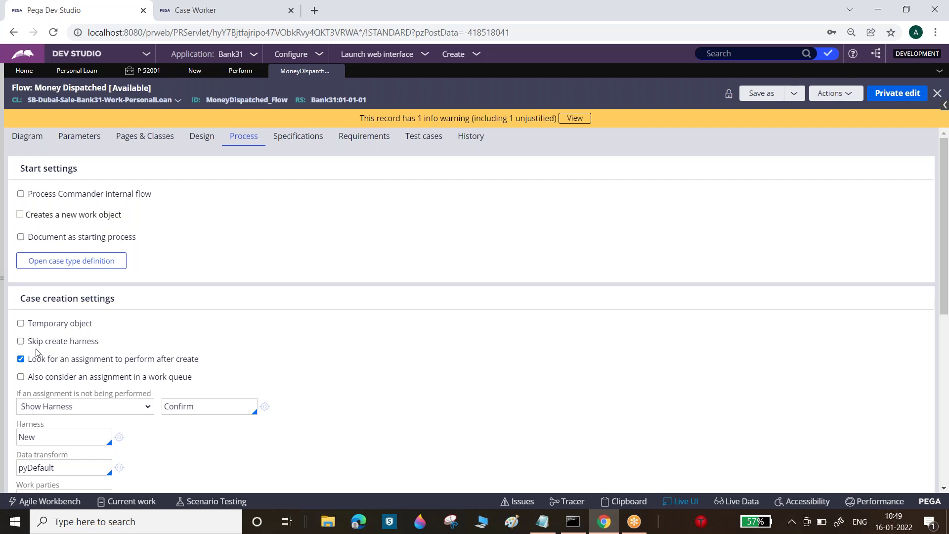
click(888, 96)
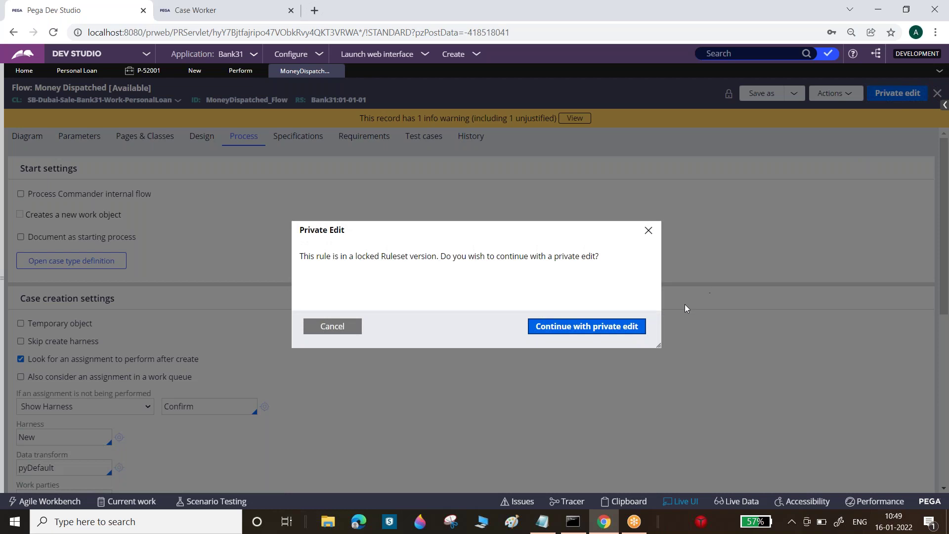
click(634, 333)
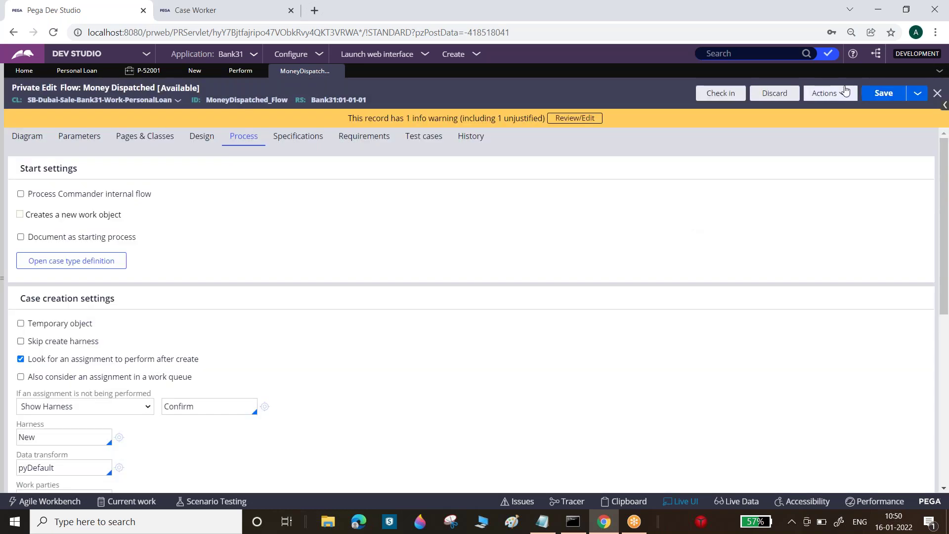
click(829, 93)
click(821, 108)
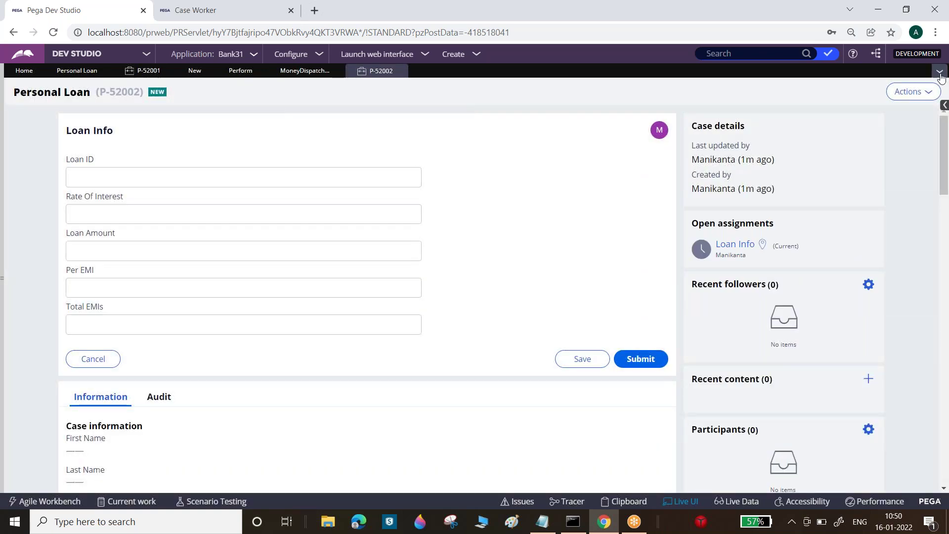
- Inspect the new case in Live UI, then select the Harness value 'New' on the flow's Process tab
click(944, 107)
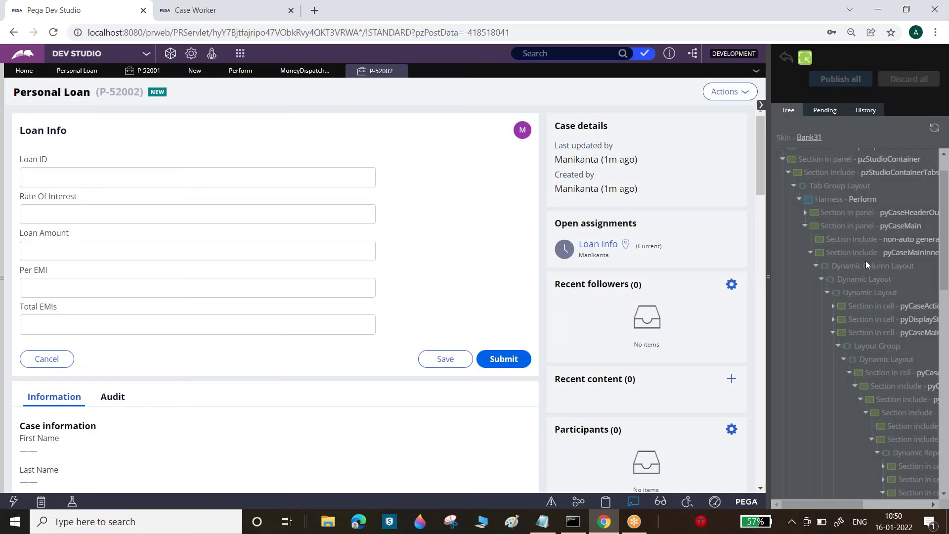
click(304, 70)
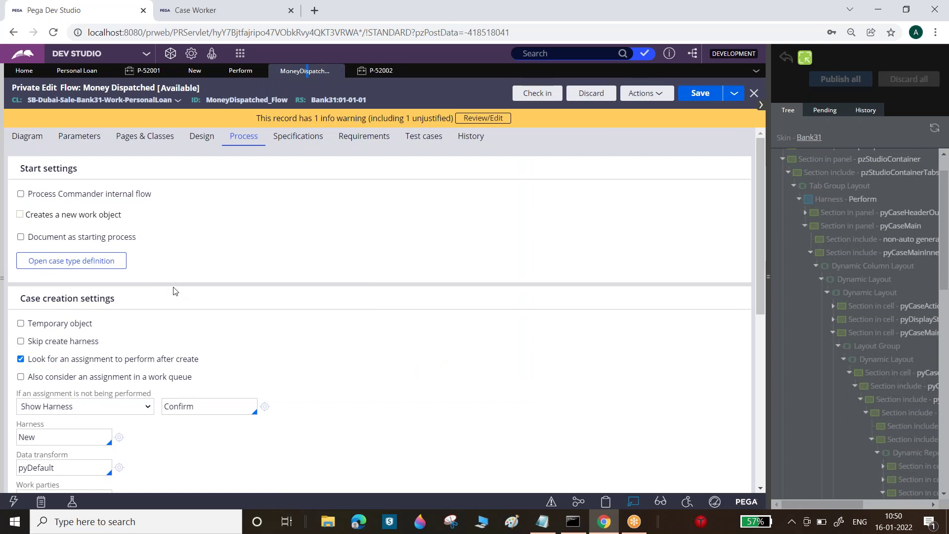
click(93, 433)
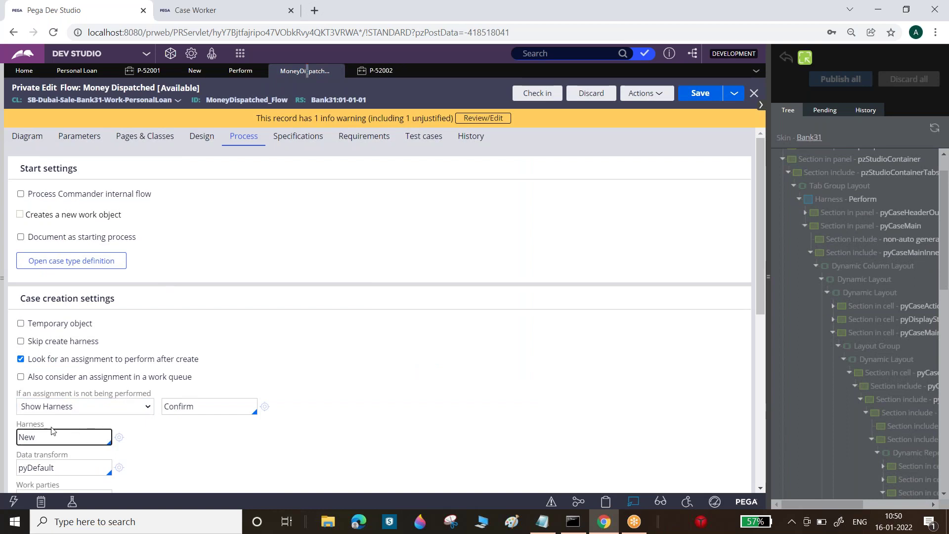
double_click(26, 432)
click(24, 437)
drag(17, 425, 44, 426)
click(46, 437)
- Return to Personal Loan settings, close the inspector, and reopen App Explorer with Flow collapsed
click(77, 70)
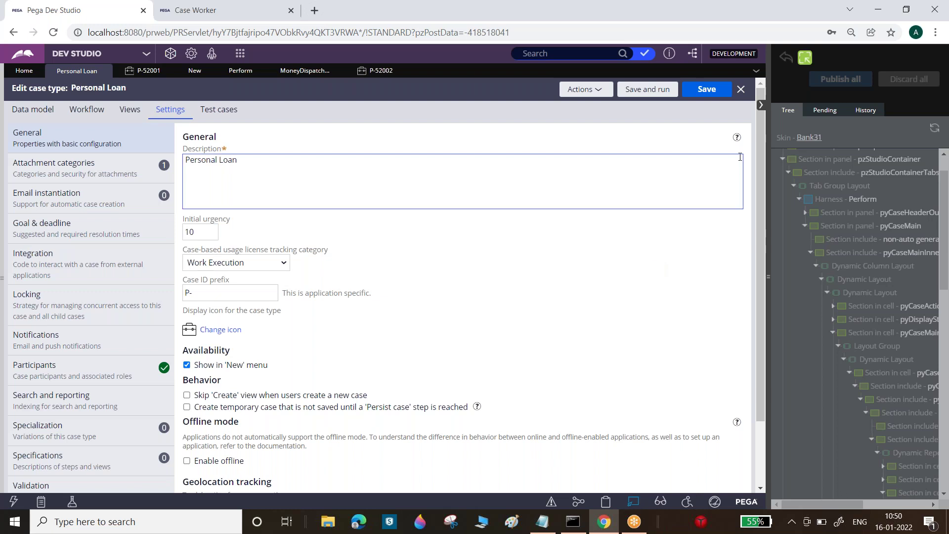
click(761, 106)
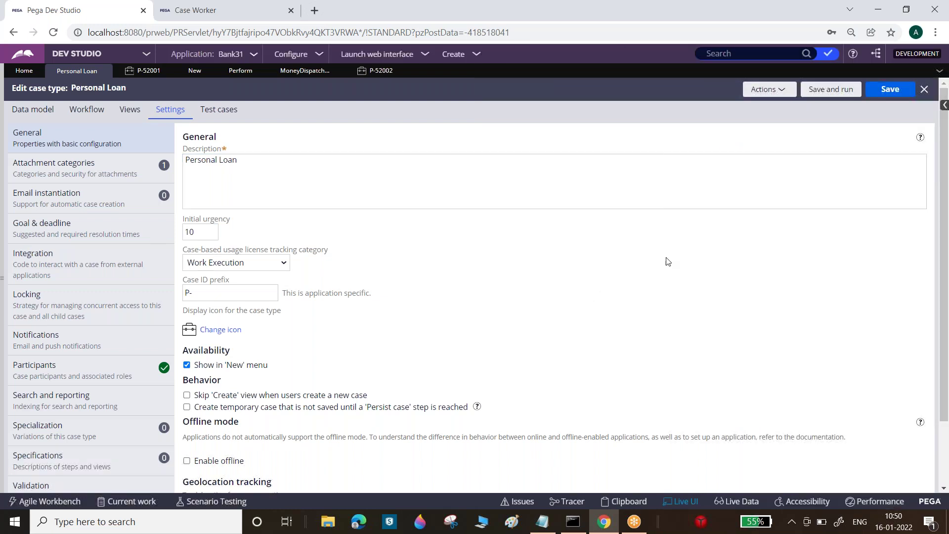
scroll(944, 326, down, 2)
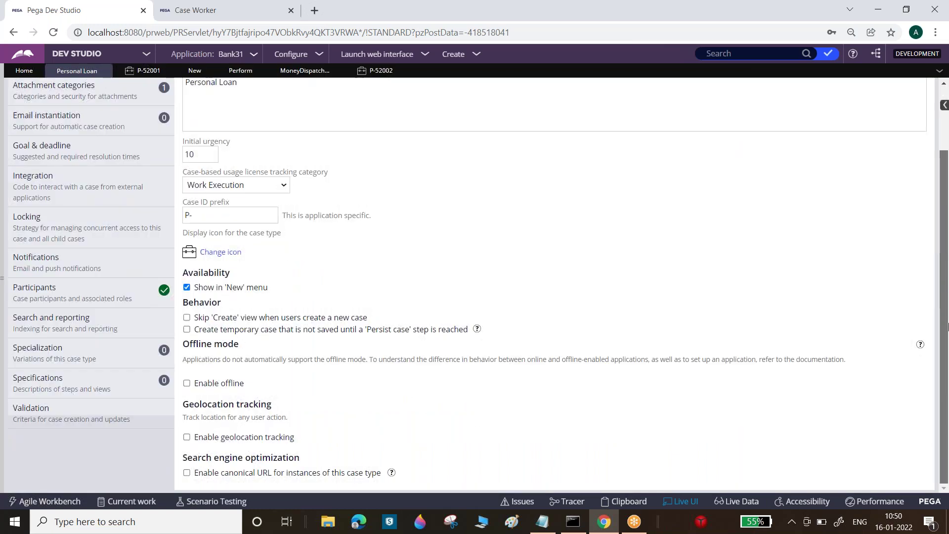
scroll(943, 326, up, 2)
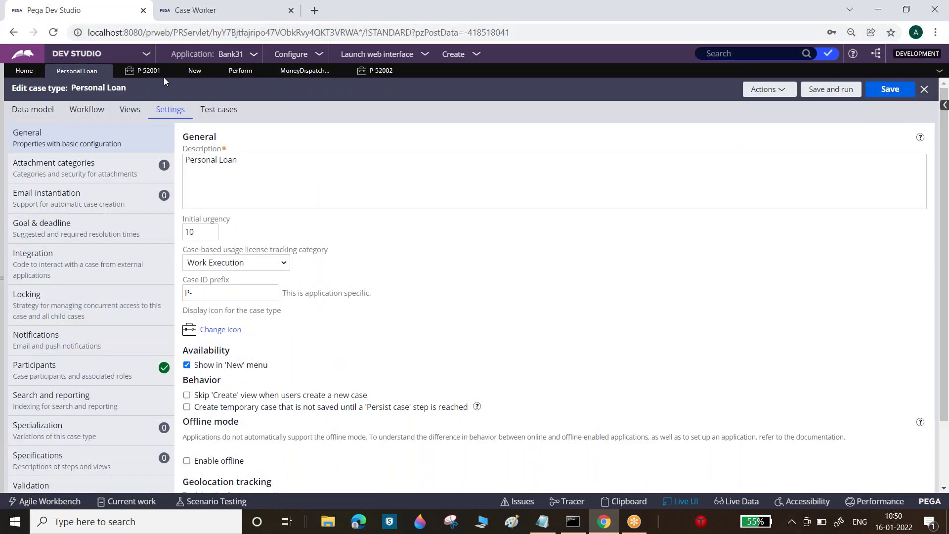
click(3, 181)
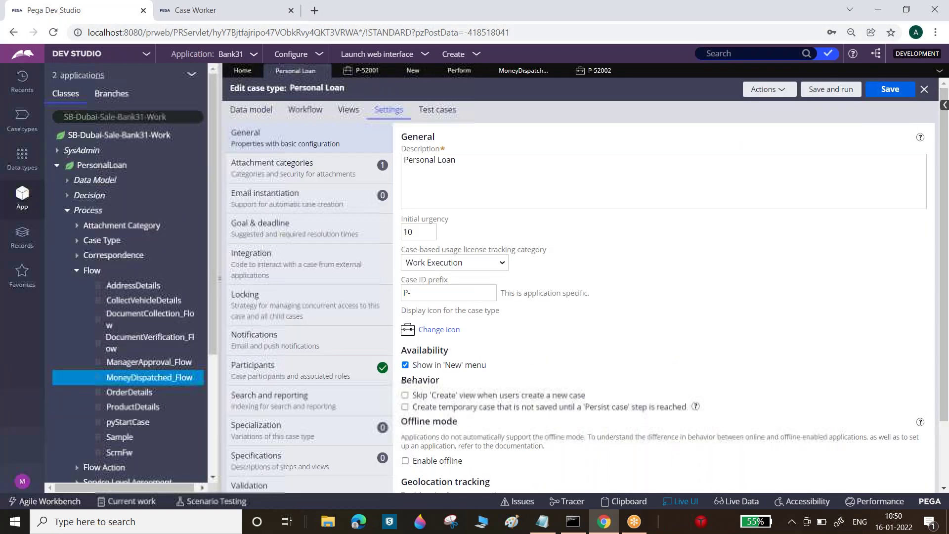
click(77, 273)
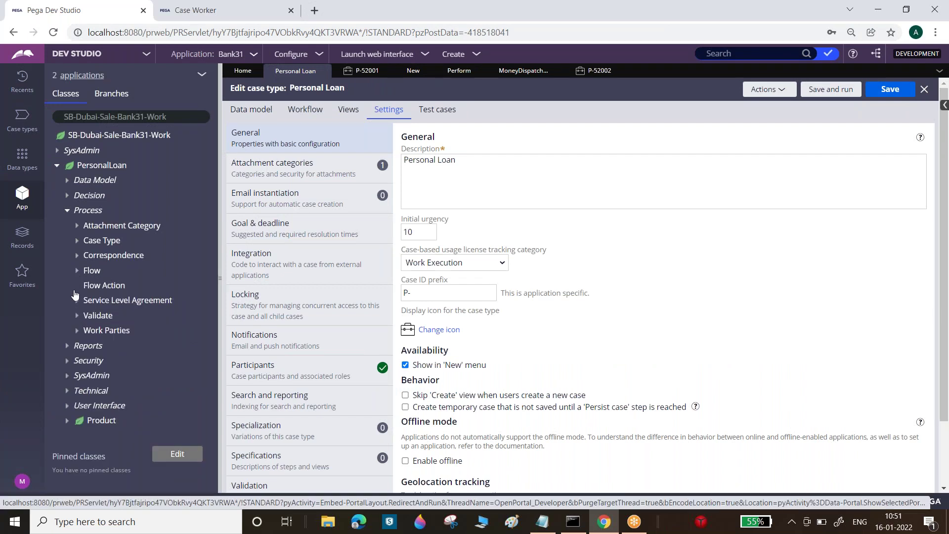
click(77, 286)
- Open the AddressDetails flow action and review its Action, Security and Validation settings
click(133, 300)
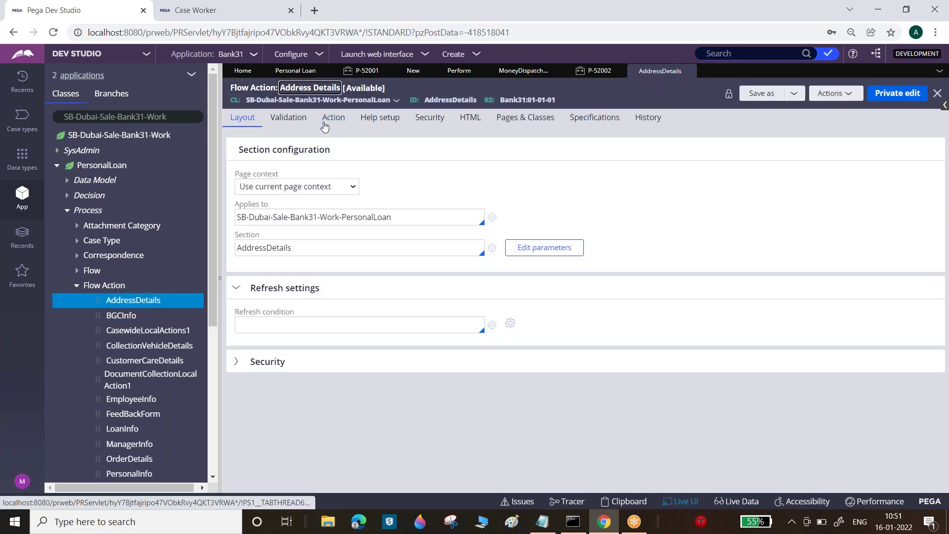
click(324, 124)
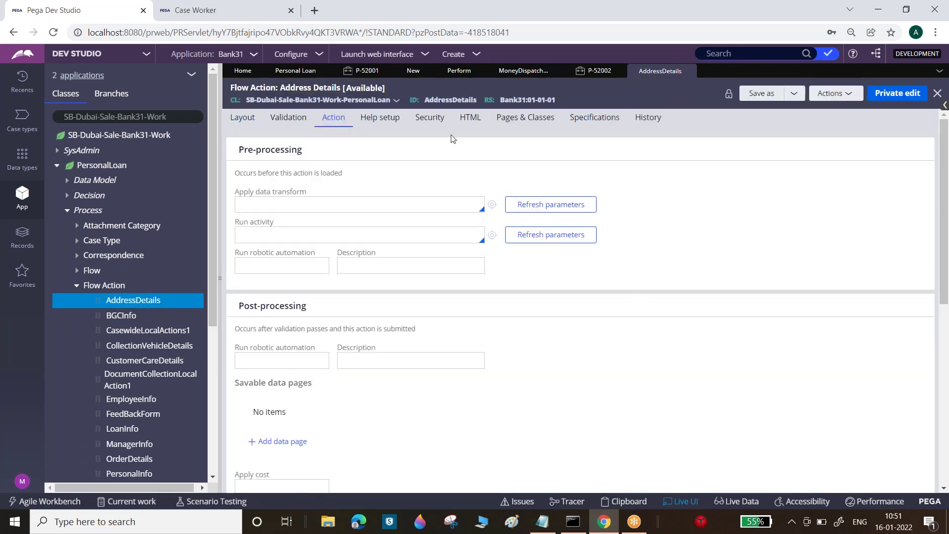
click(437, 123)
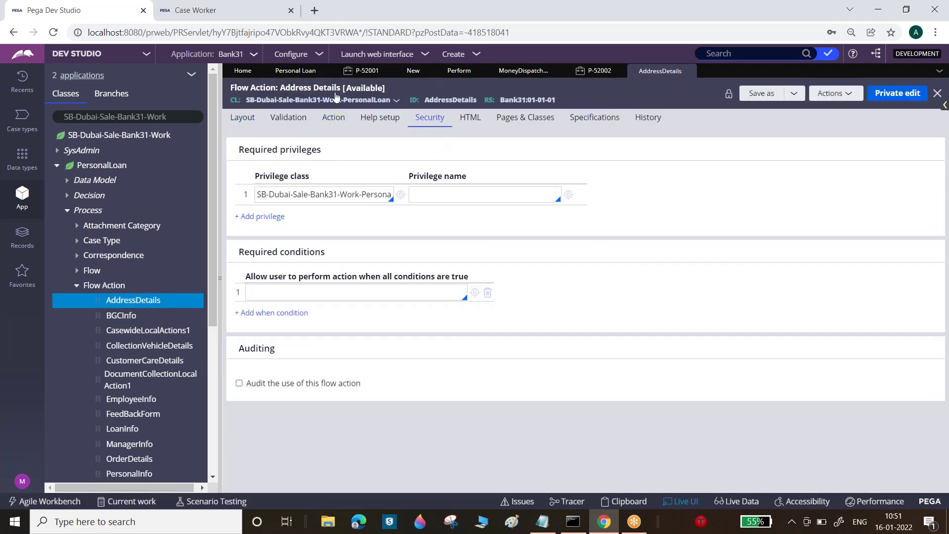
click(331, 128)
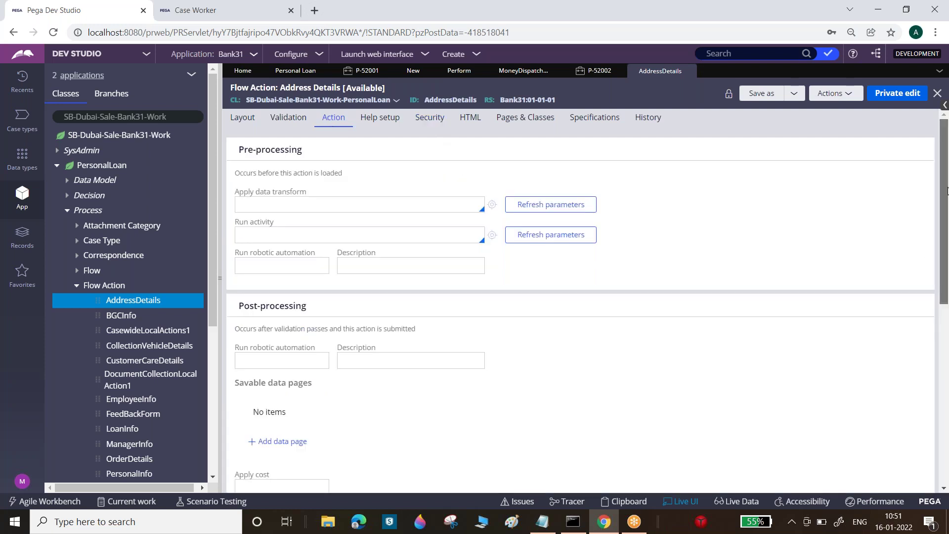
scroll(947, 249, down, 2)
drag(946, 248, 946, 377)
scroll(483, 140, up, 8)
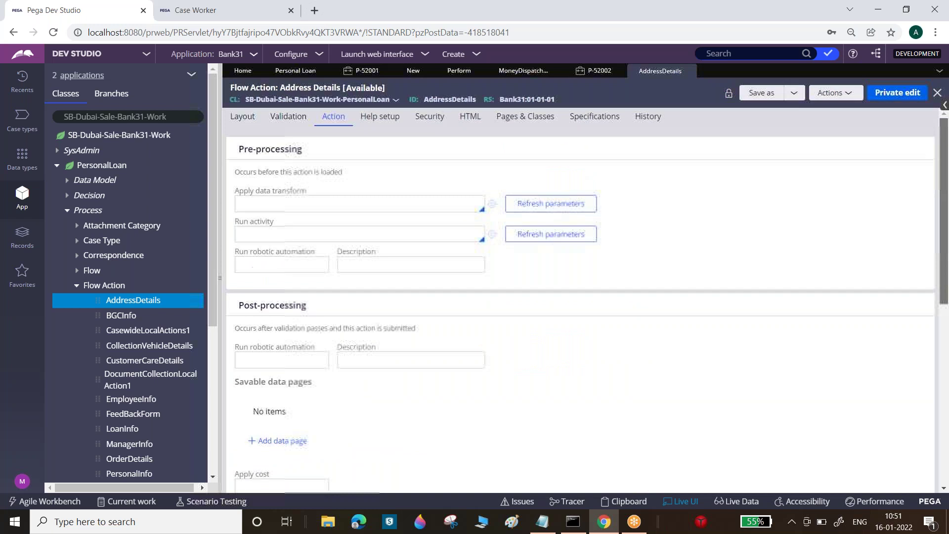
click(423, 119)
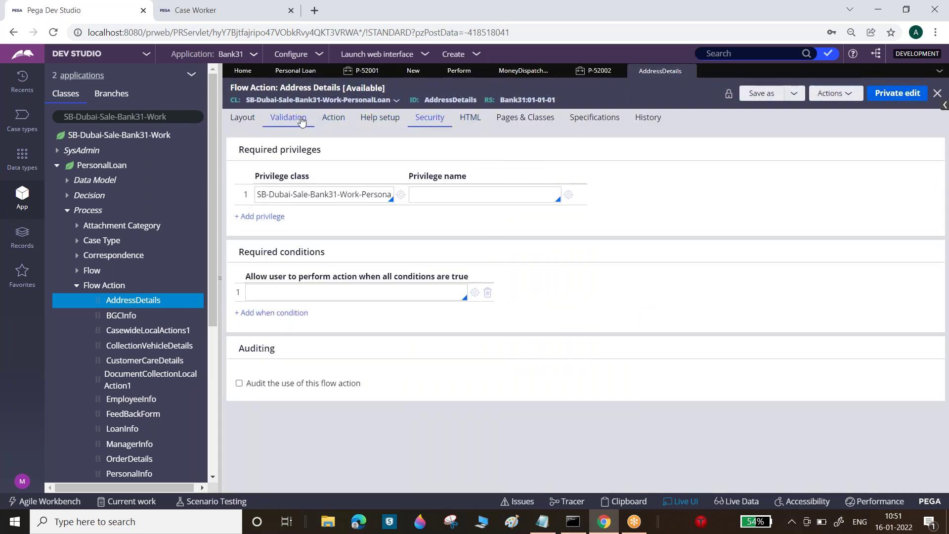
click(299, 123)
click(334, 120)
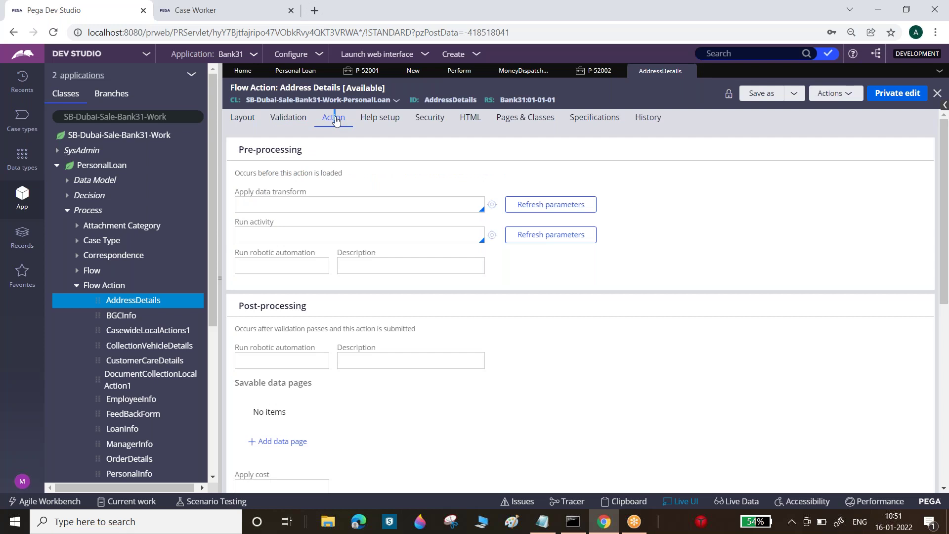
drag(946, 275, 946, 433)
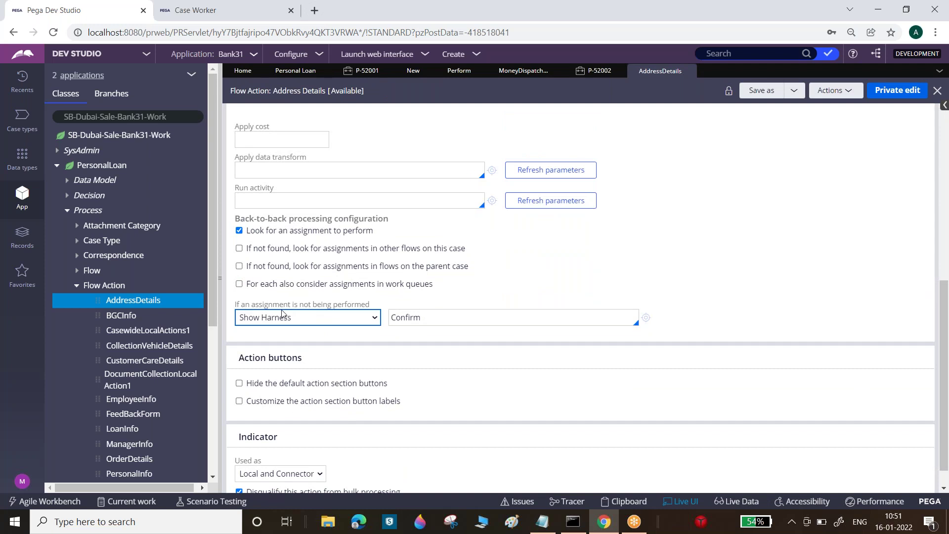
click(221, 248)
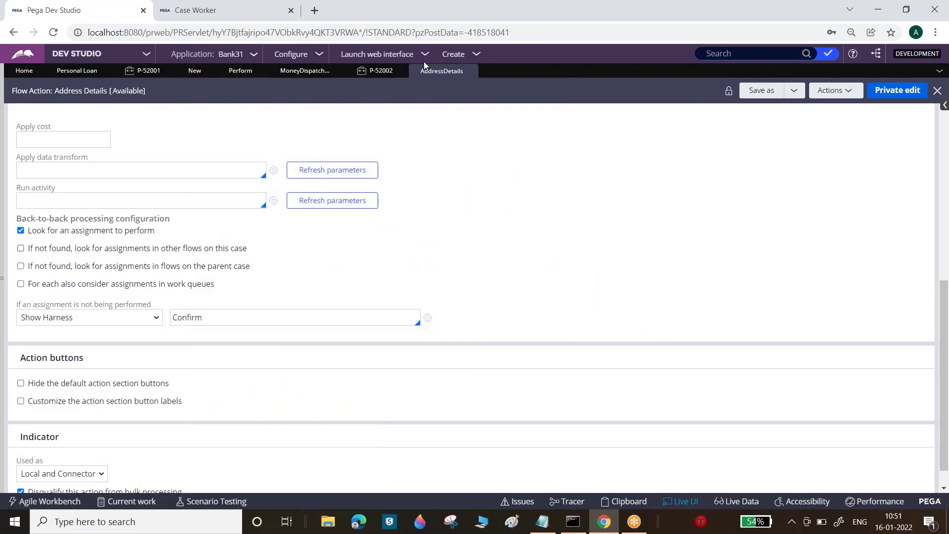
- Close the Perform harness and Money Dispatched flow tabs, discarding flow changes, and return to P-52002
click(309, 70)
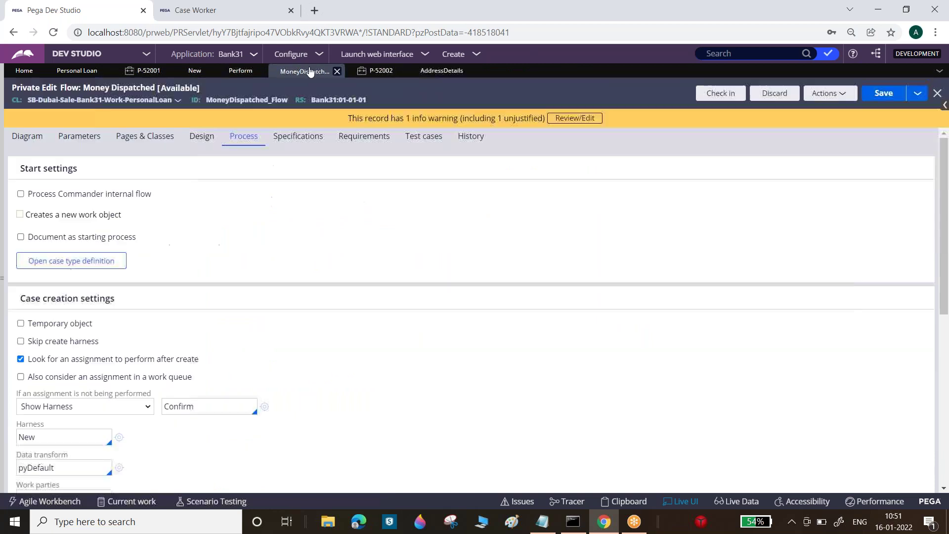
click(239, 72)
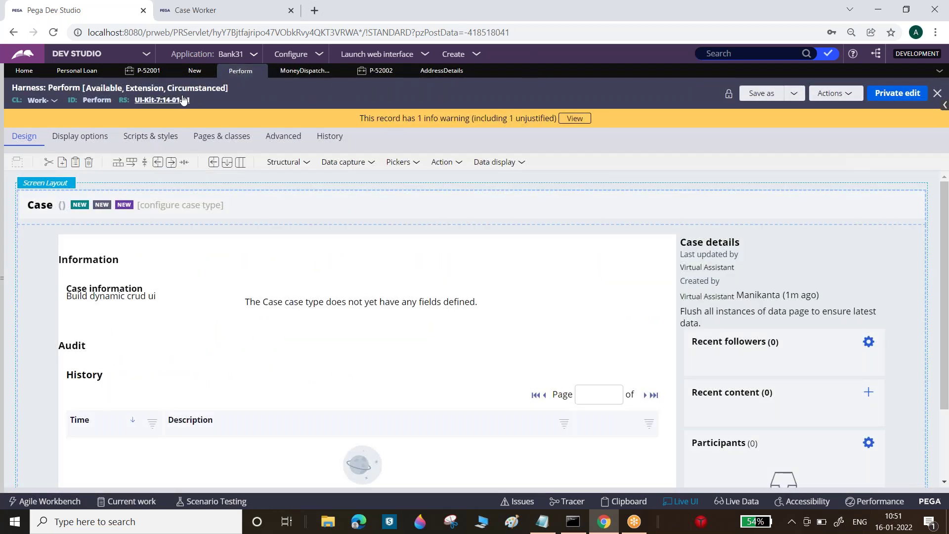
click(259, 72)
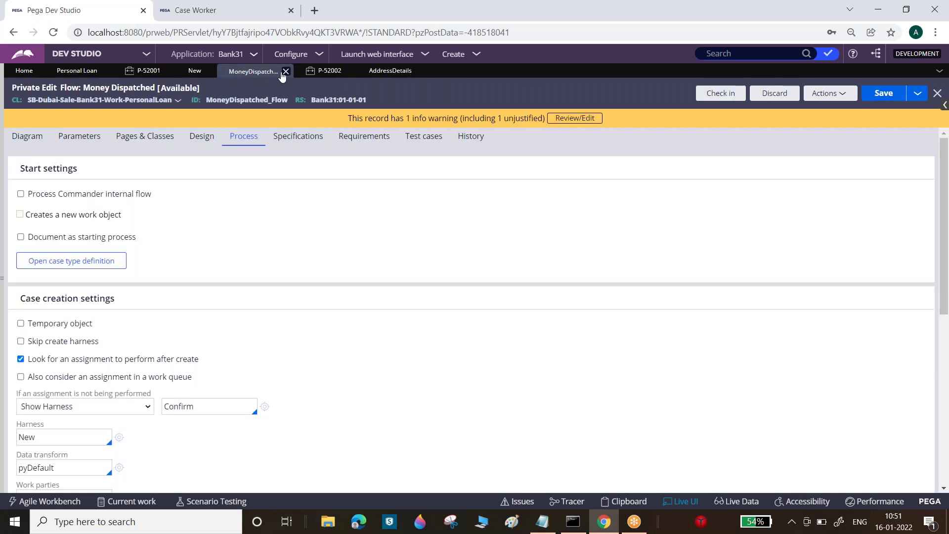
click(286, 72)
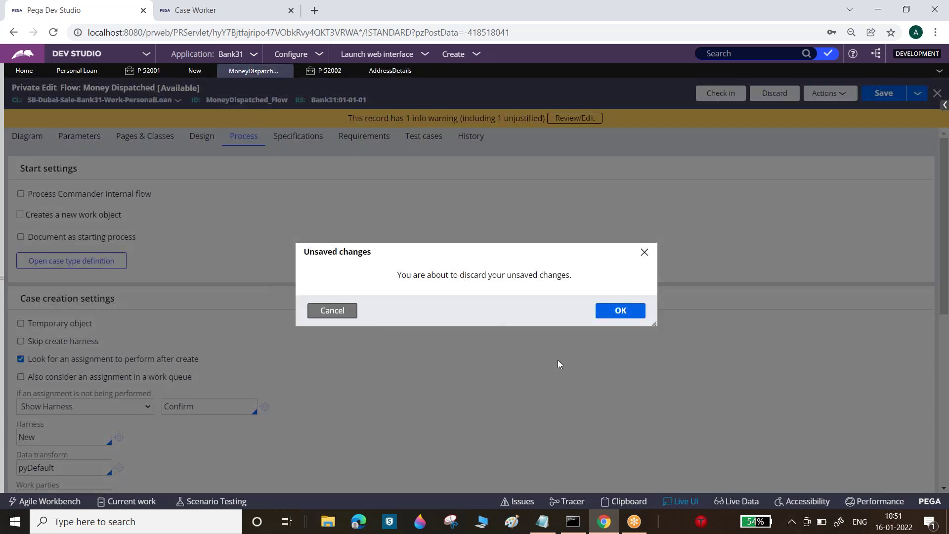
click(618, 311)
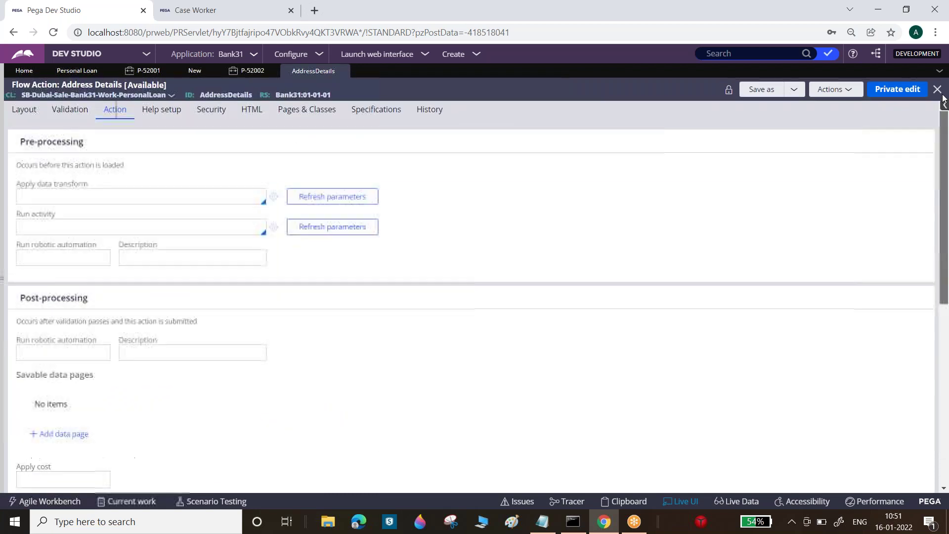
click(194, 72)
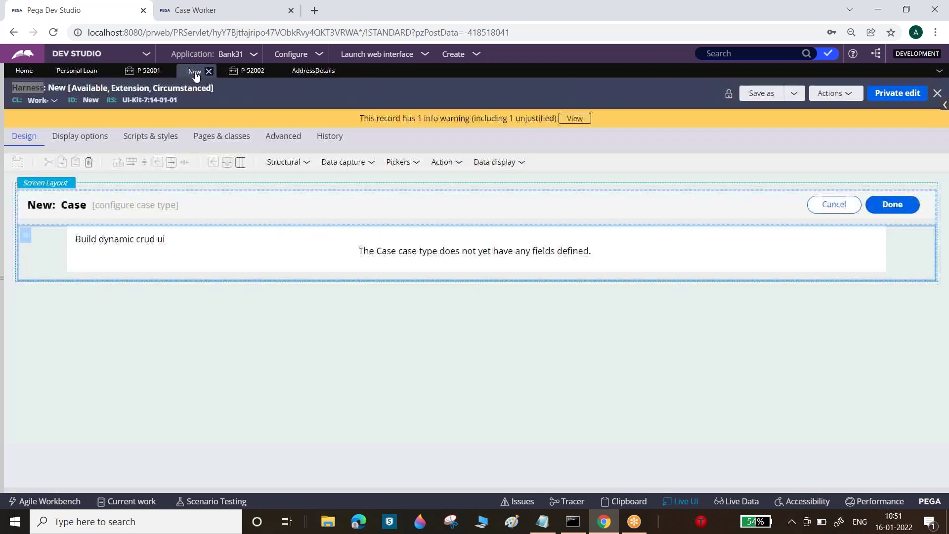
click(252, 71)
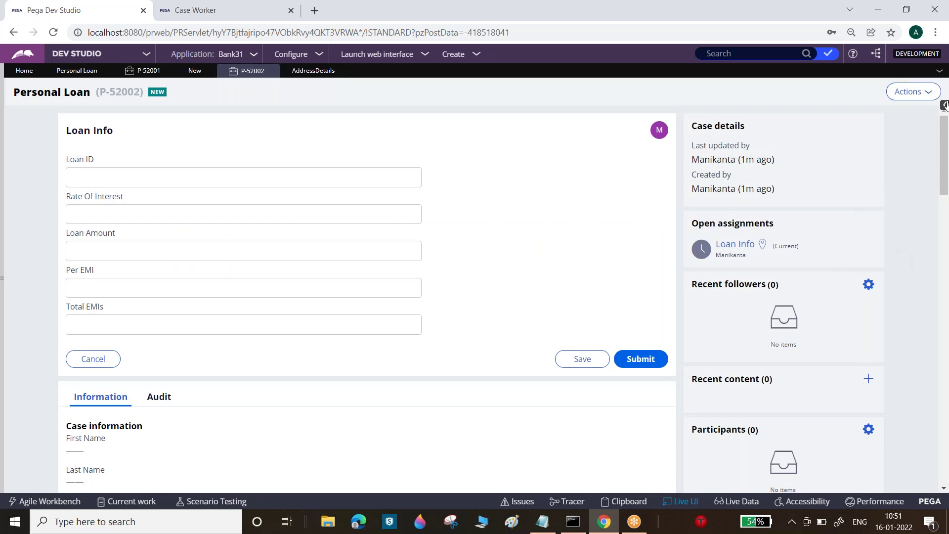
click(944, 105)
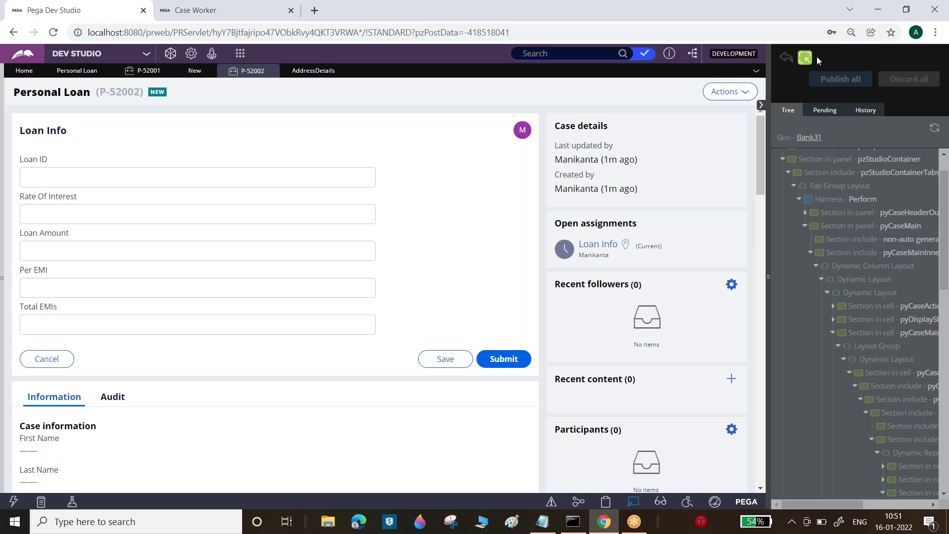
click(340, 225)
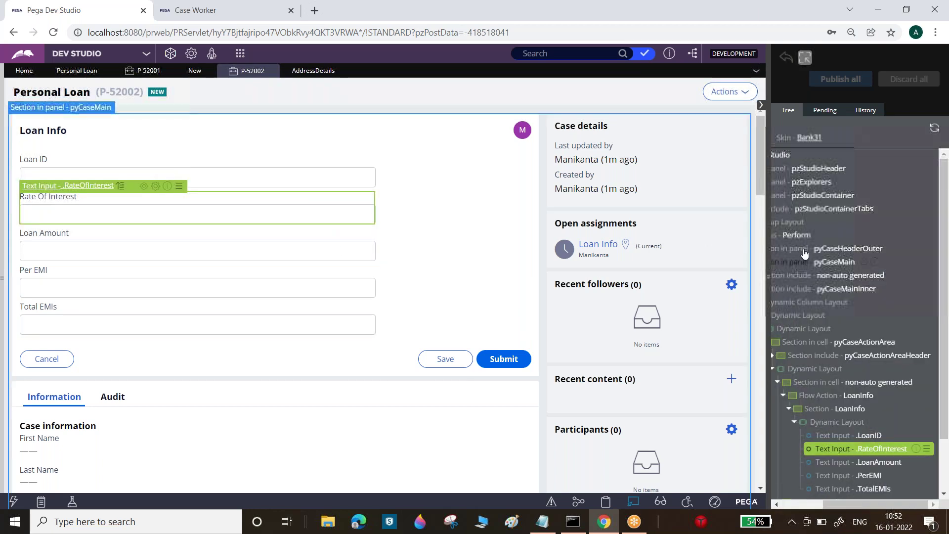
click(799, 236)
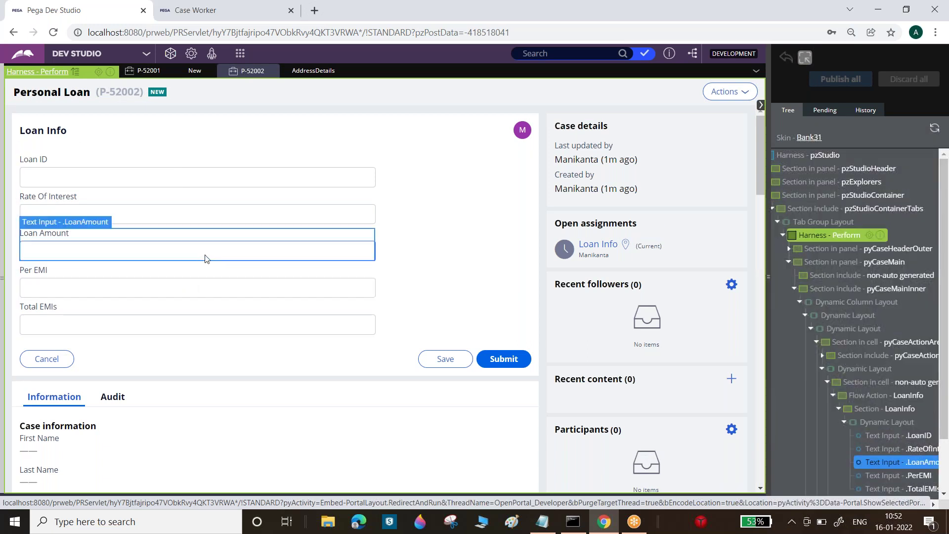
click(504, 279)
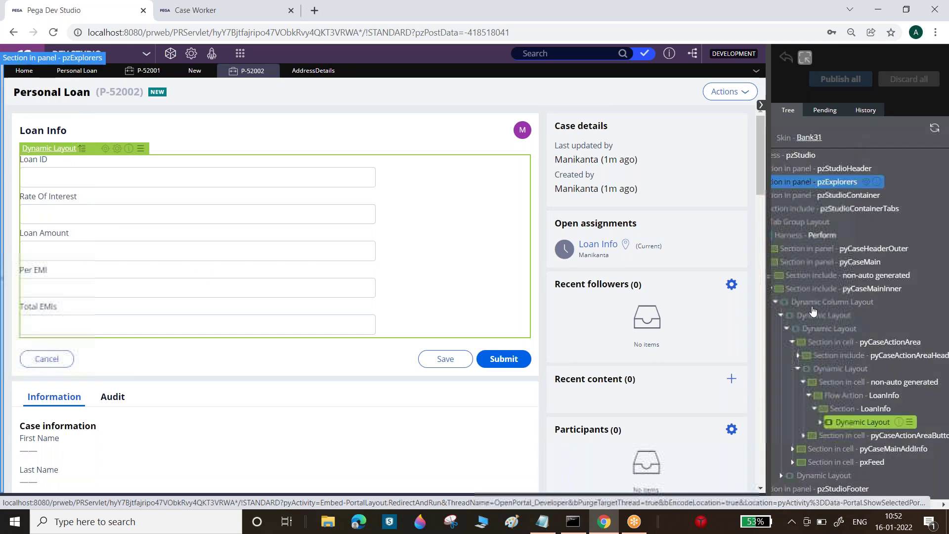
click(633, 501)
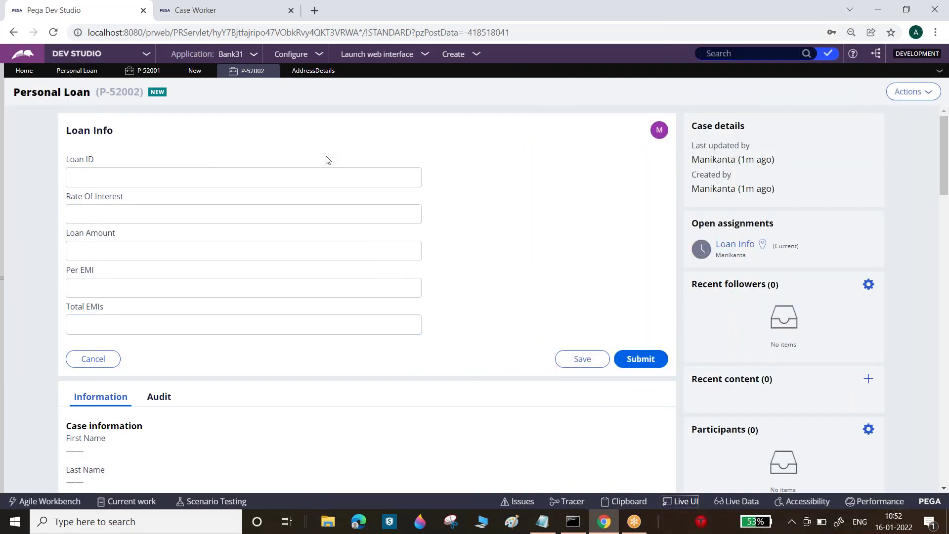
- Submit Loan Info with Loan ID 335, Rate 'dsf', Amount 'sfs', Per EMI 'sdf', Total EMIs 'efd'
click(352, 180)
text(335)
key(Tab)
text(dsf)
key(Tab)
text(sfs)
key(Tab)
text(sdf)
key(Tab)
text(efd)
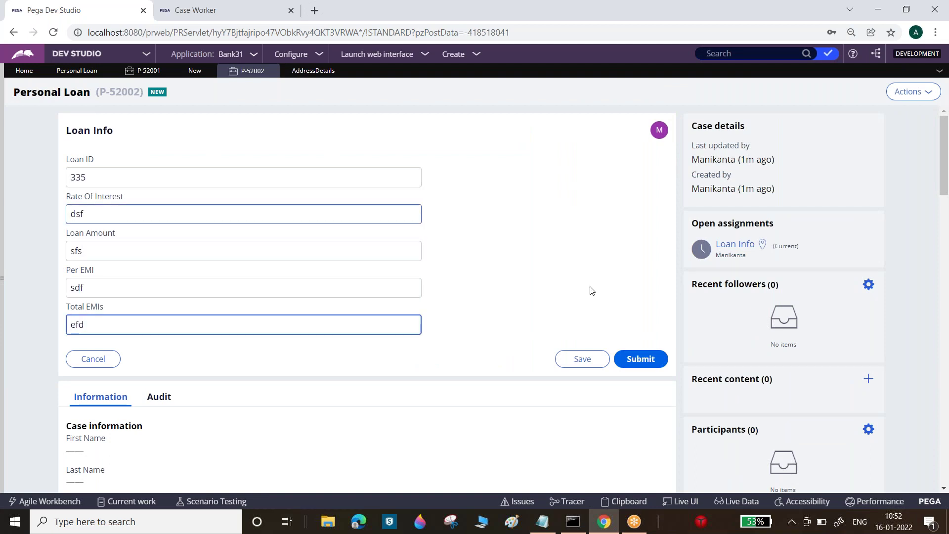
click(640, 359)
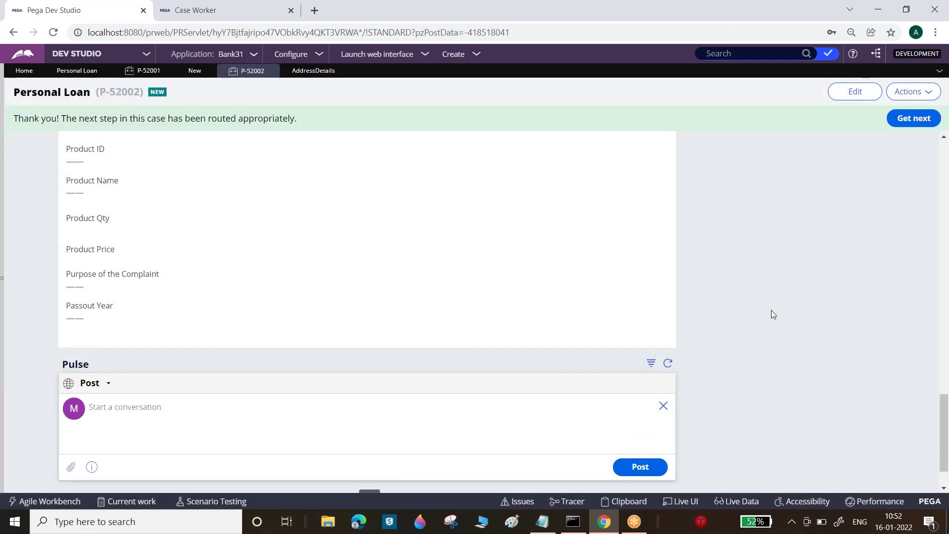
- Use Live UI on the Product Name field to locate and open the Confirm harness rule
click(687, 501)
click(290, 194)
drag(938, 391, 939, 187)
drag(874, 504, 805, 503)
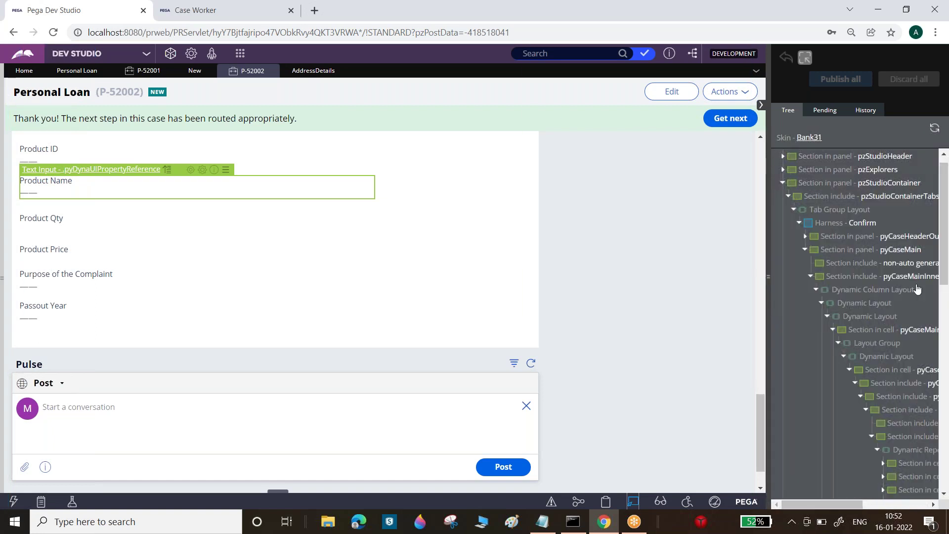
click(851, 225)
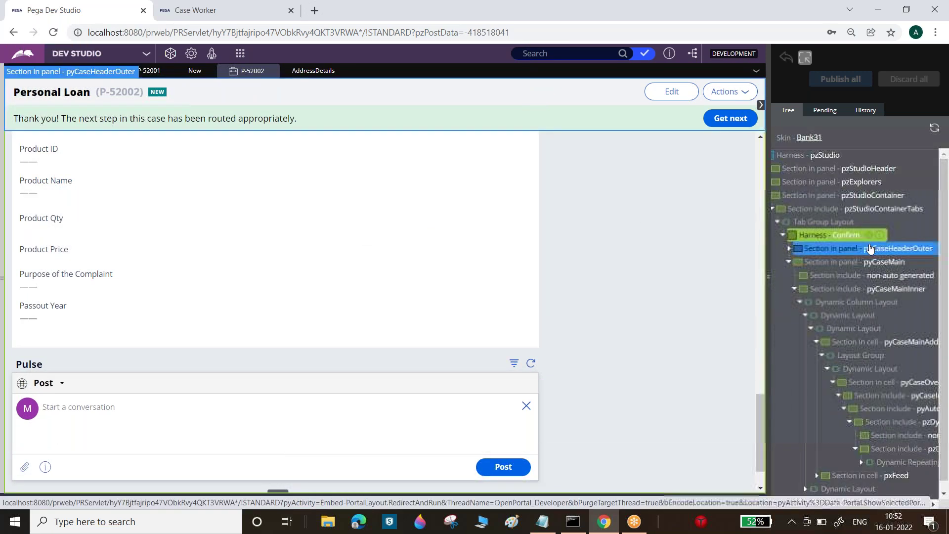
click(868, 236)
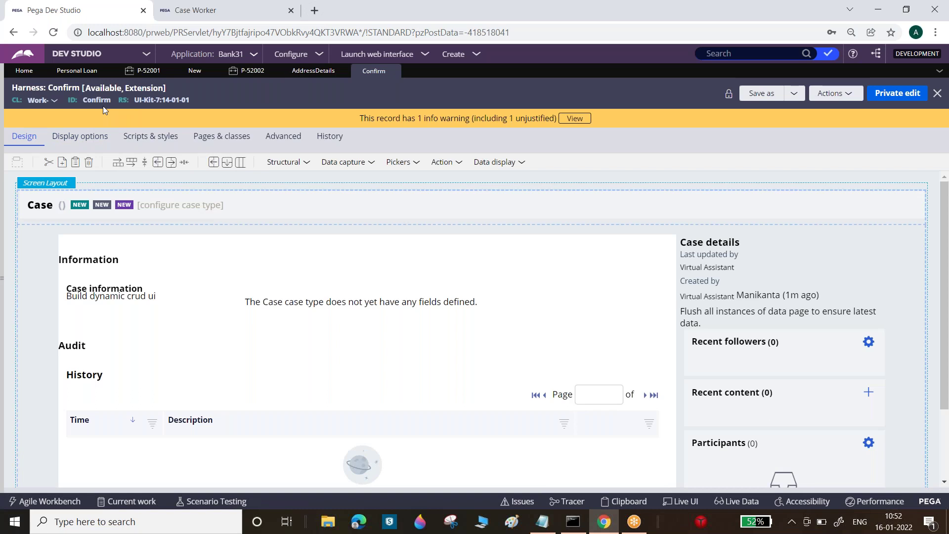
- Close the Confirm harness tab and collapse the Flow Action list in App Explorer
click(3, 161)
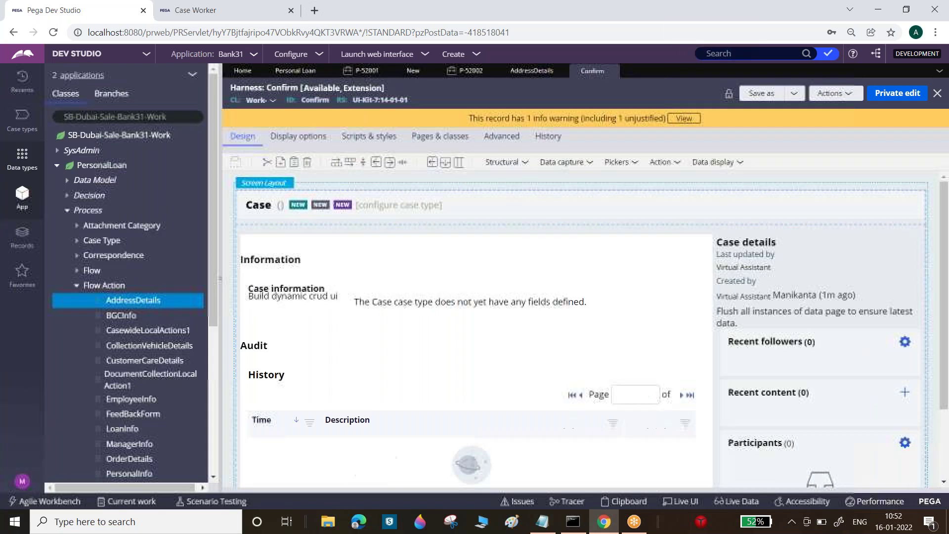
click(611, 72)
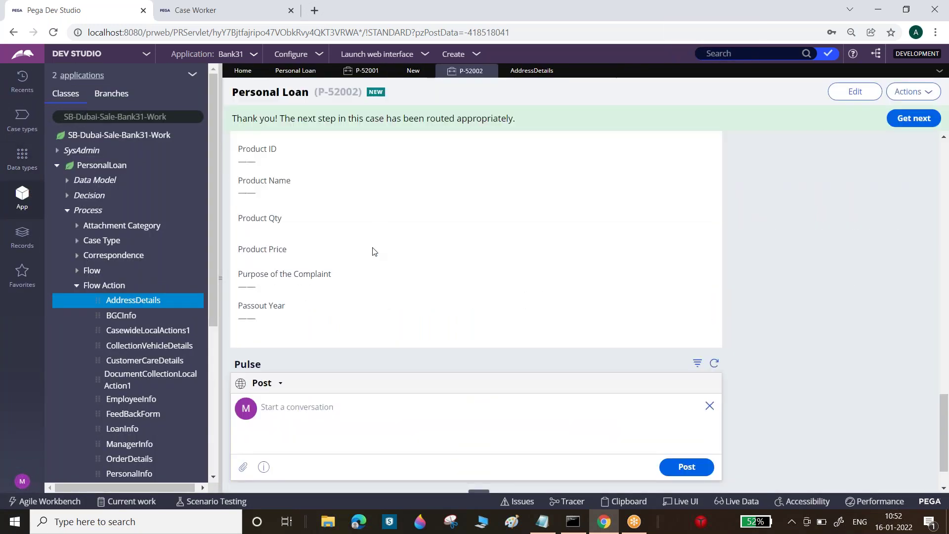
click(57, 166)
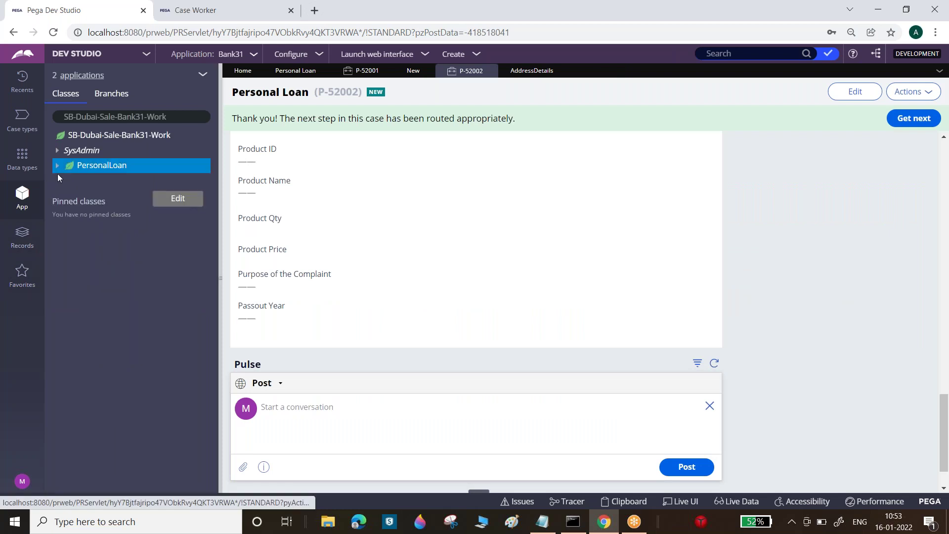
click(57, 166)
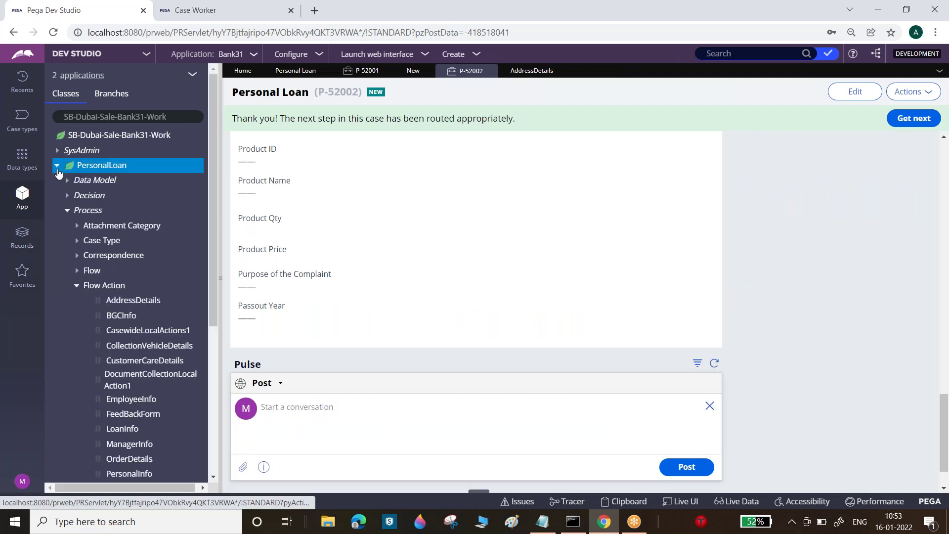
click(77, 285)
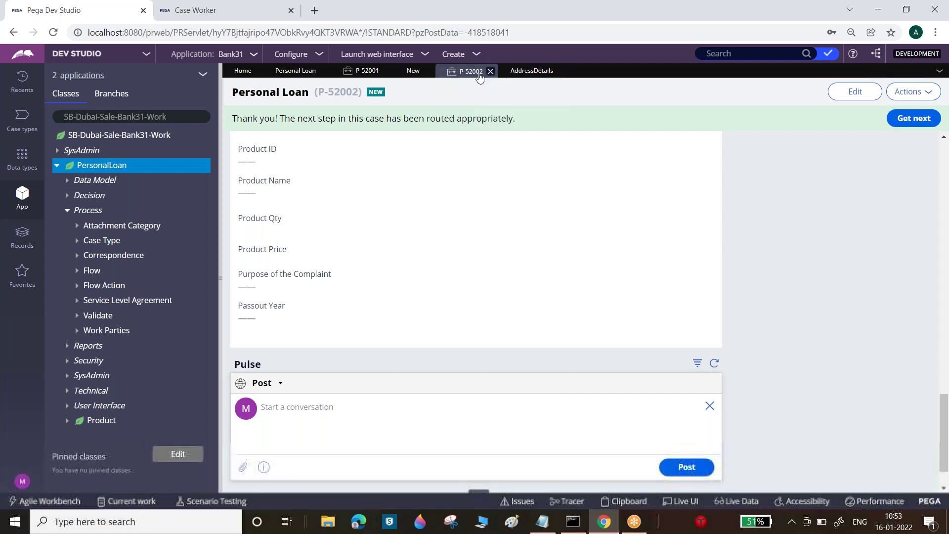
- Close the P-52002 and P-52001 tabs and reopen P-52002 from the PersonalLoan instances list
click(491, 72)
click(388, 72)
click(102, 165)
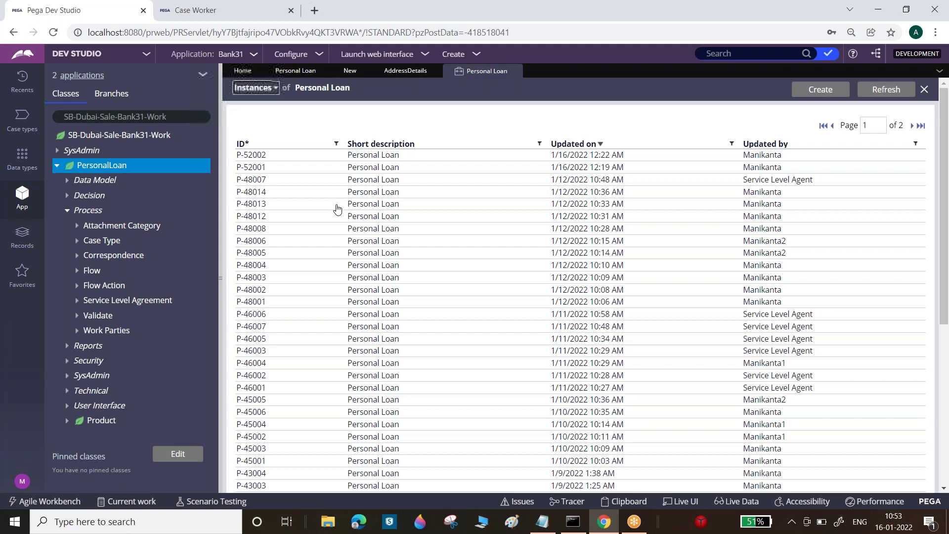
click(259, 156)
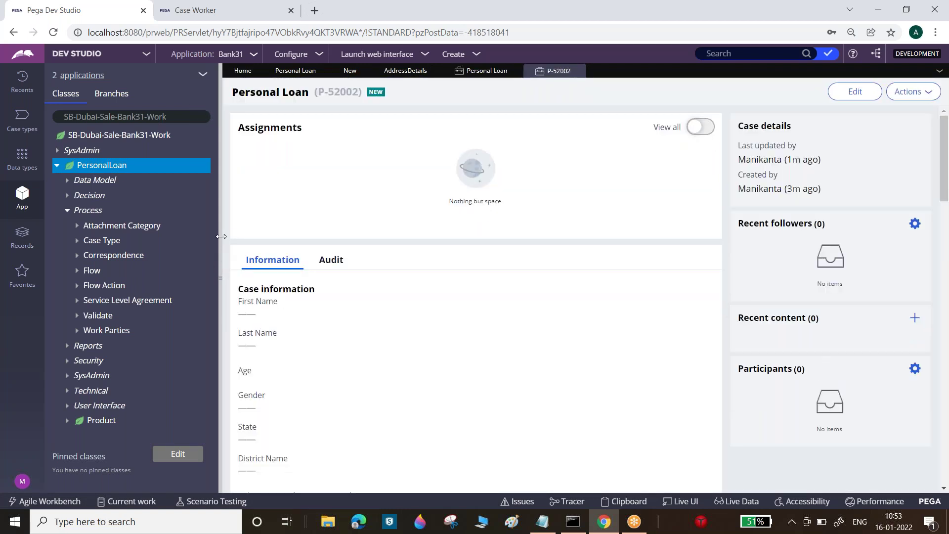
click(220, 236)
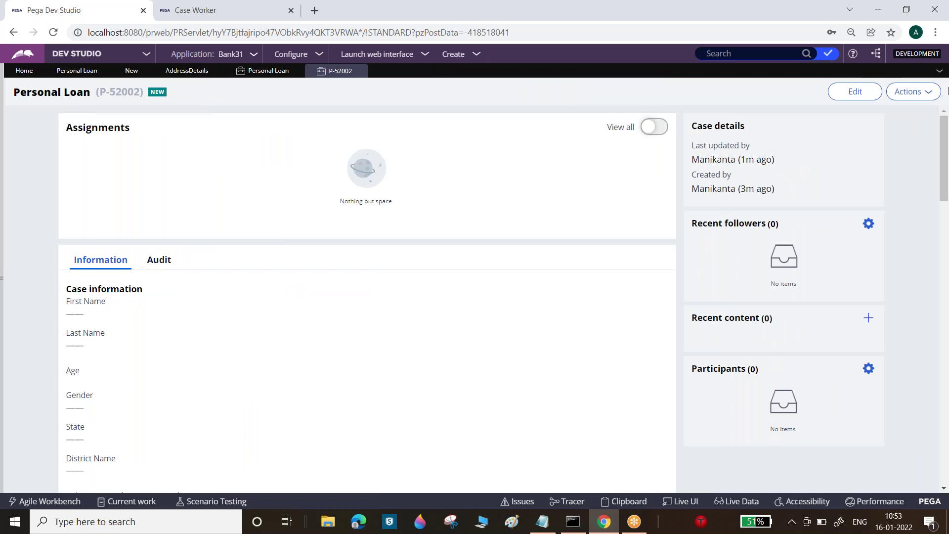
- Use Live UI on P-52002's assignments area to select the Review harness
click(680, 501)
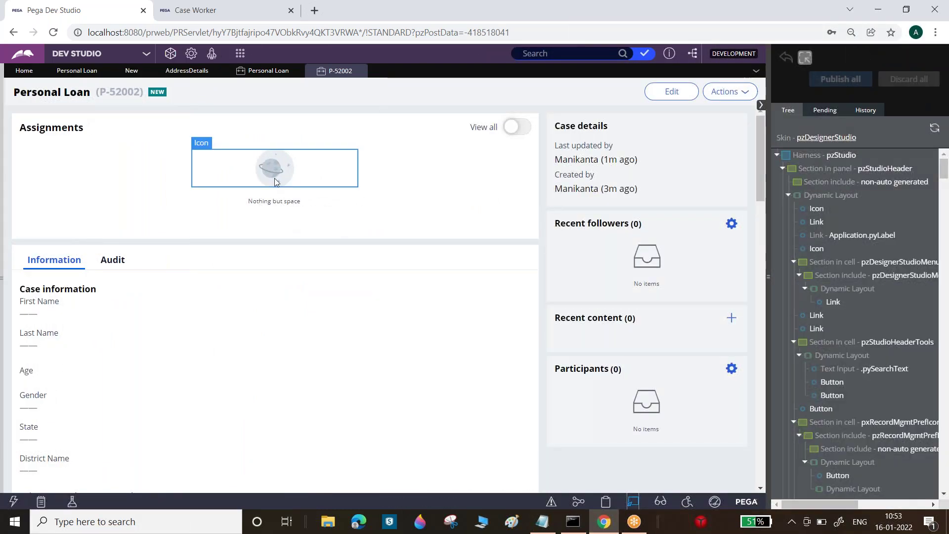
click(274, 178)
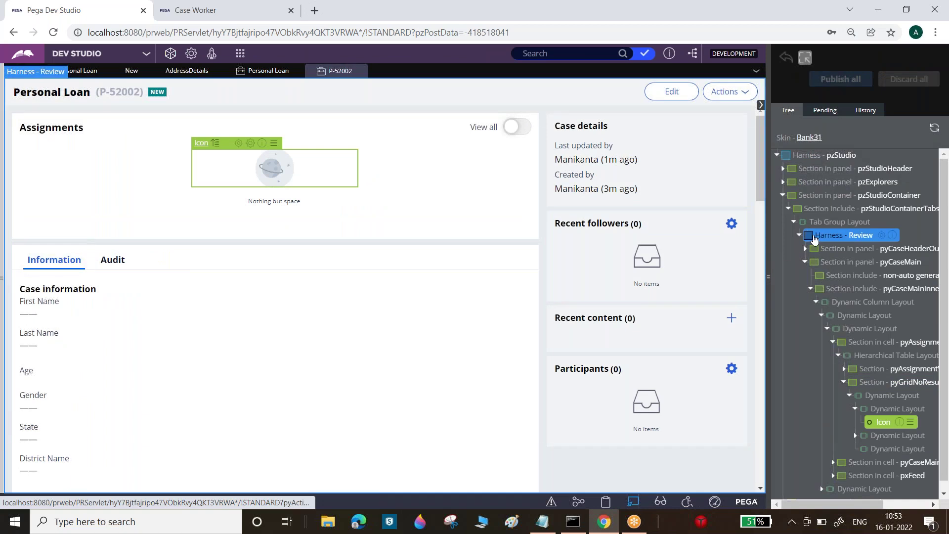
click(861, 235)
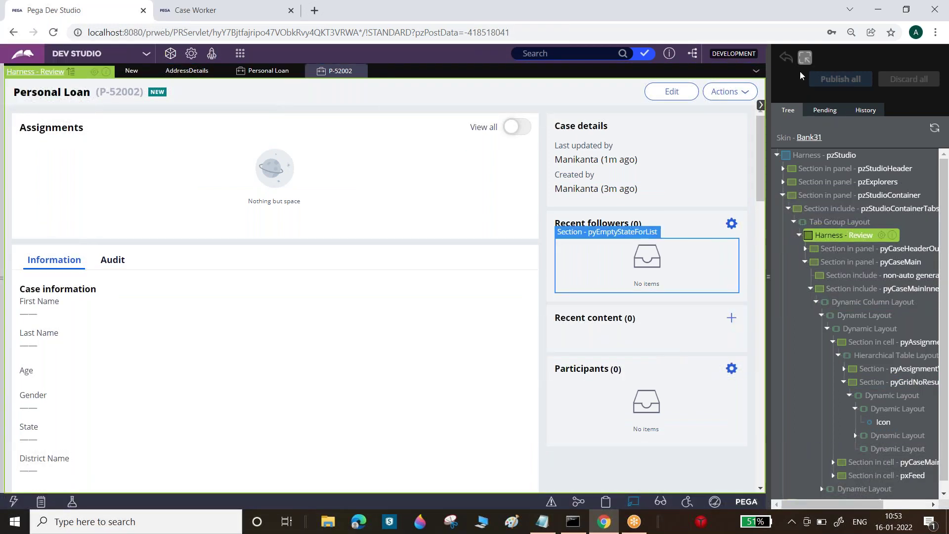
- Open case P-52001 from the instances list and inspect its assignment layout with Live UI
click(804, 57)
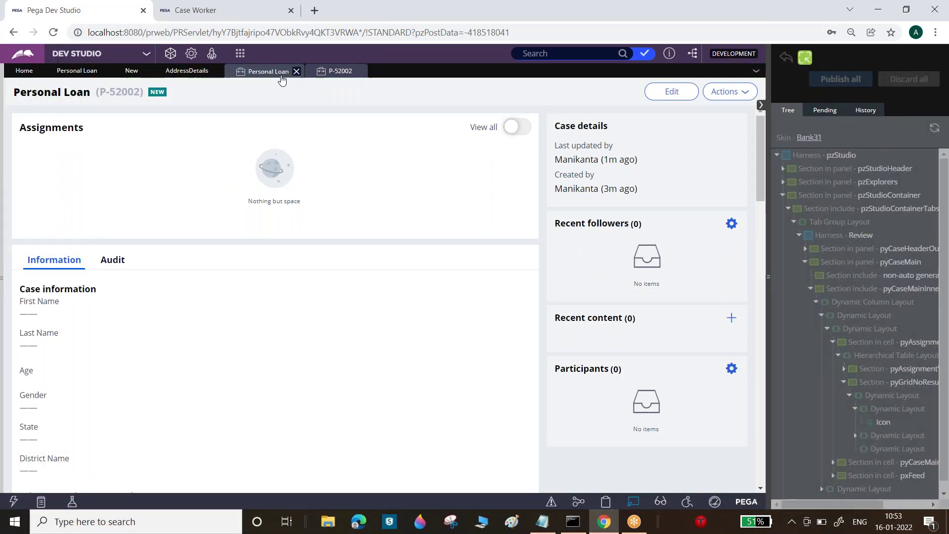
click(270, 70)
click(47, 171)
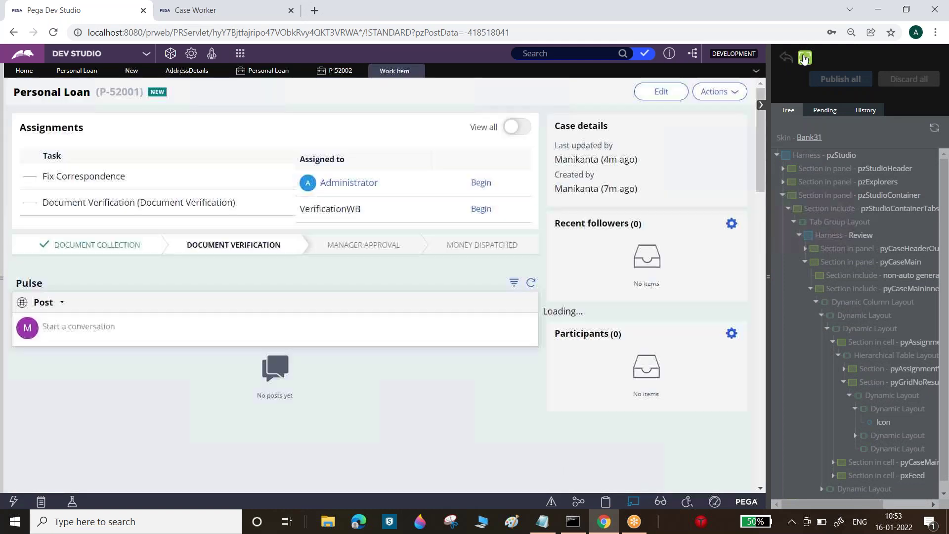
click(805, 57)
click(409, 192)
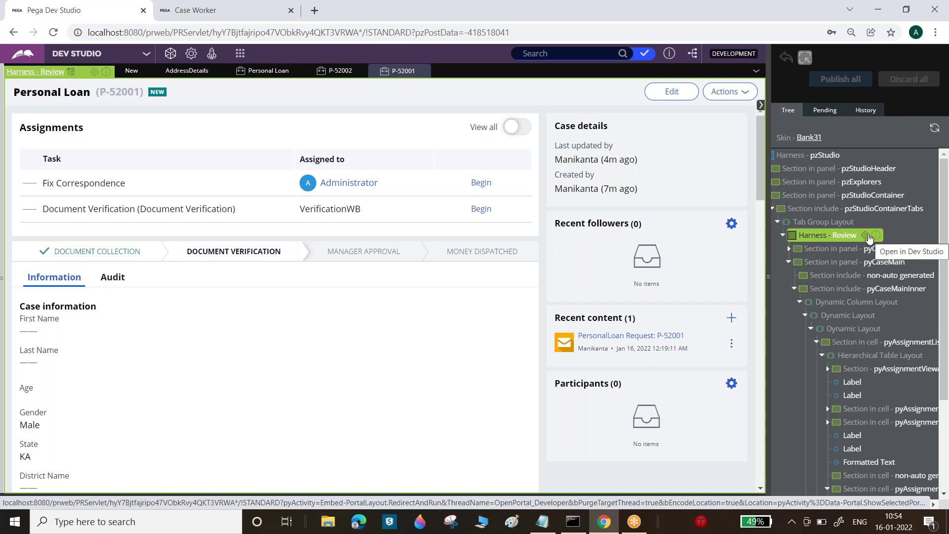
- Open the Review harness from Live UI in Dev Studio and select its case layout and header regions
click(866, 236)
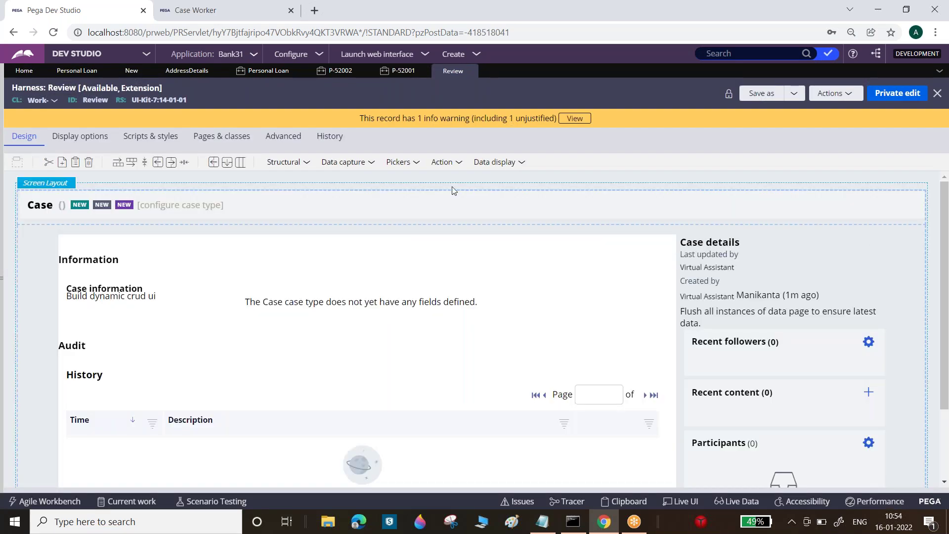
click(790, 263)
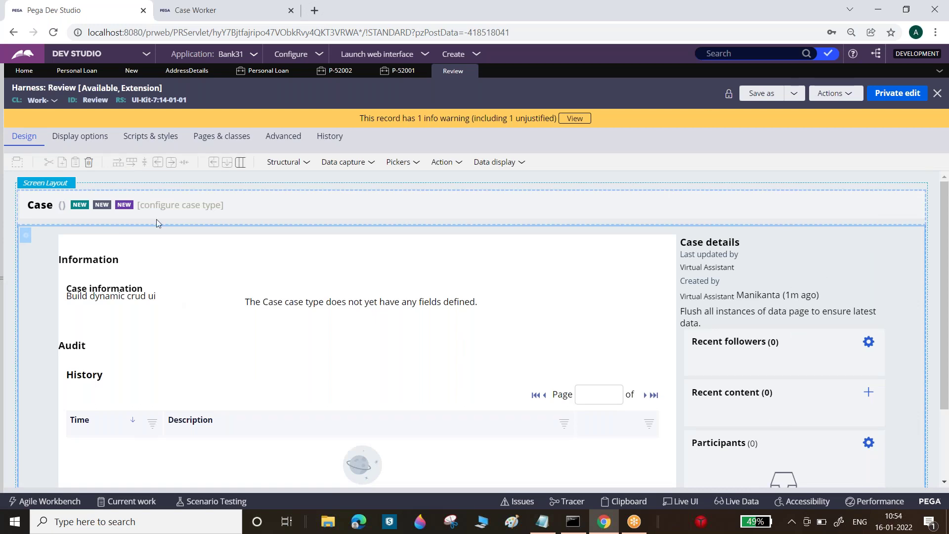
click(104, 205)
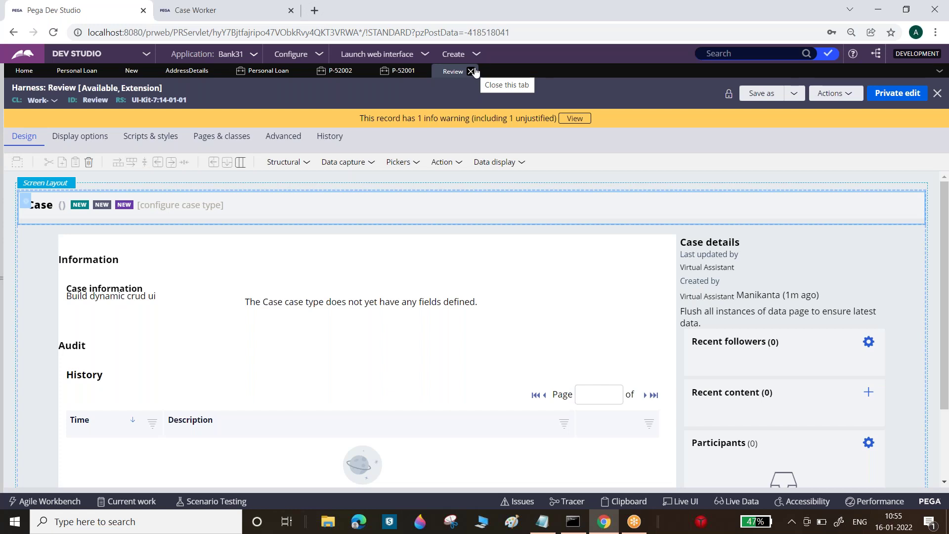
click(542, 521)
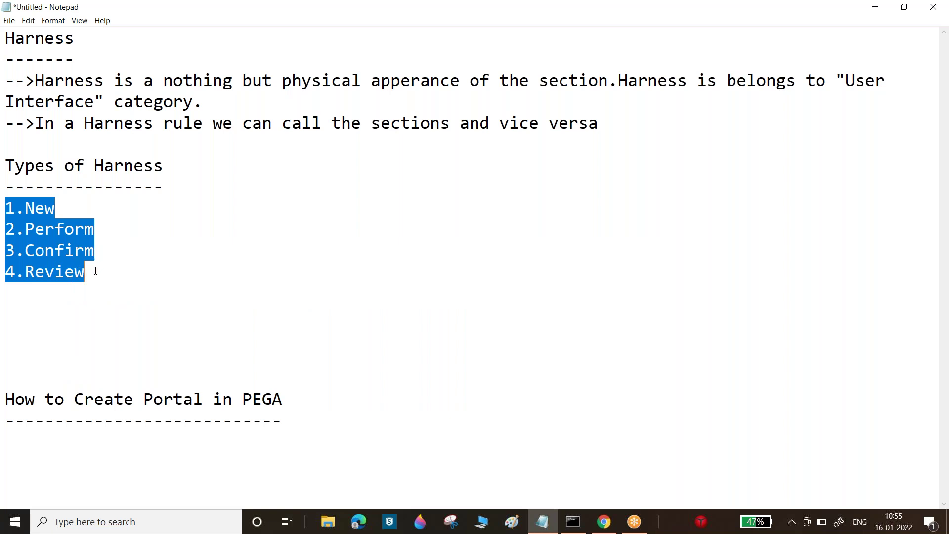
drag(89, 274, 4, 206)
click(92, 293)
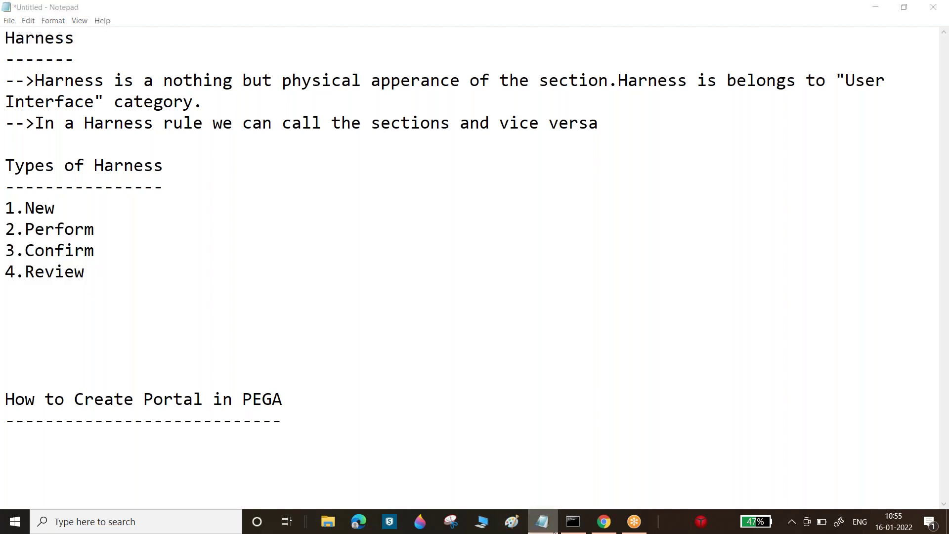
key(alt+Tab)
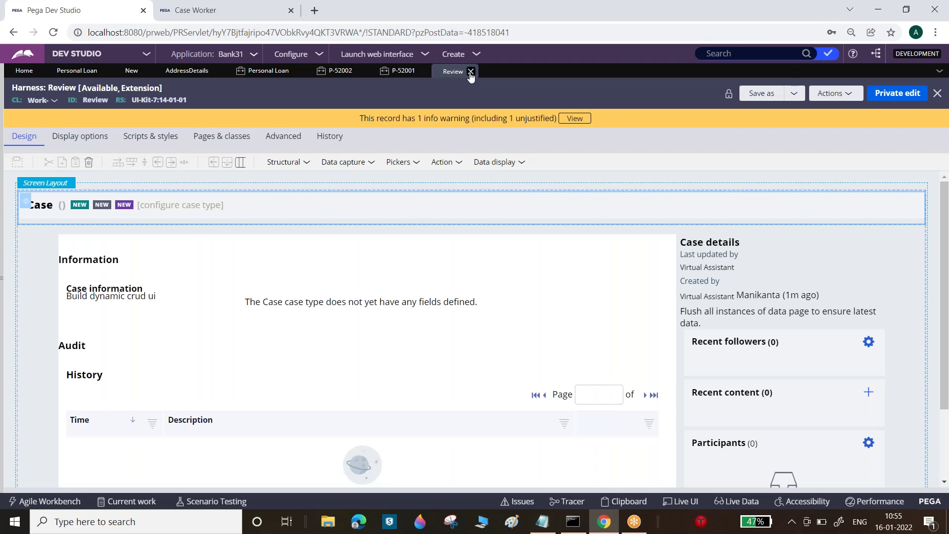
- Close the Review, P-52001, P-52002 and Personal Loan tabs, then bring the harness notes forward
click(471, 73)
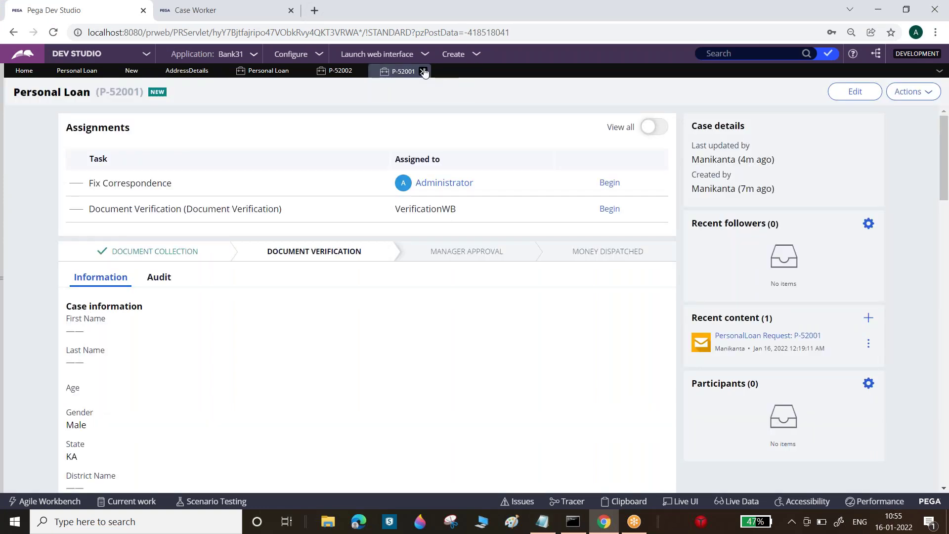
click(425, 72)
click(360, 71)
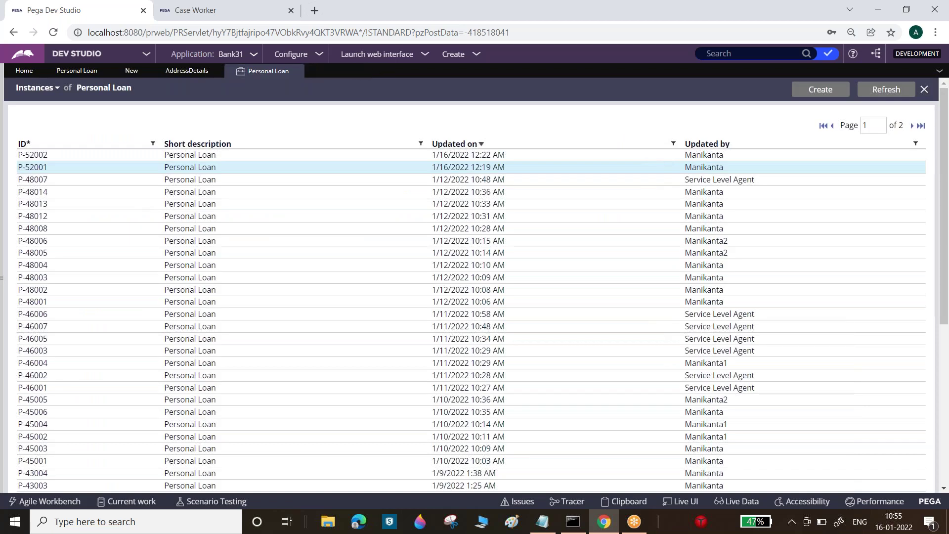
click(296, 72)
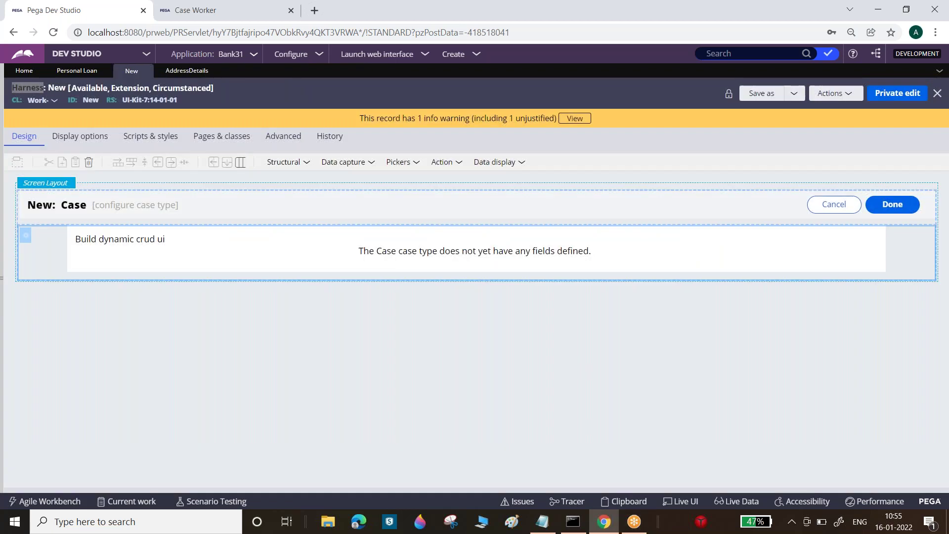
click(542, 521)
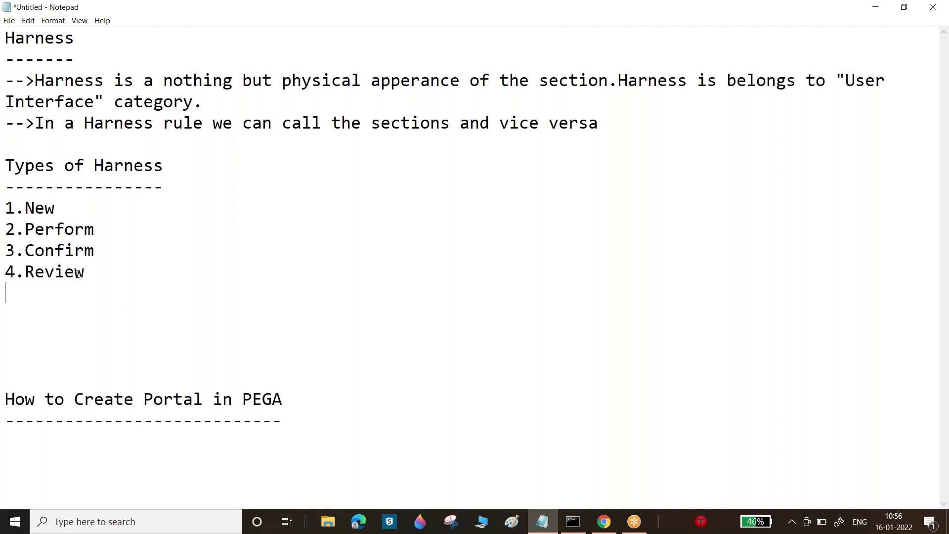
- Highlight the four harness types, 1.New through 4.Review, in the notes, then minimize Notepad
drag(6, 208, 101, 282)
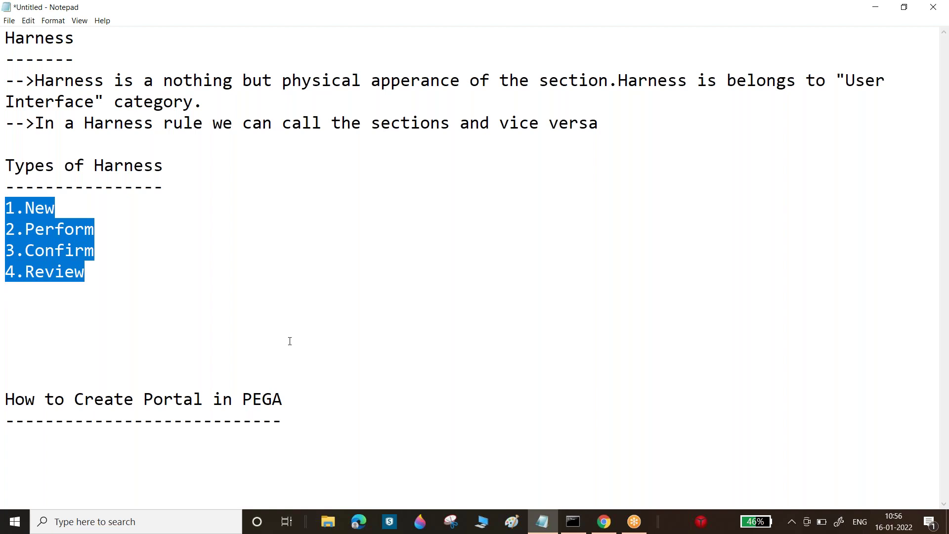
click(542, 521)
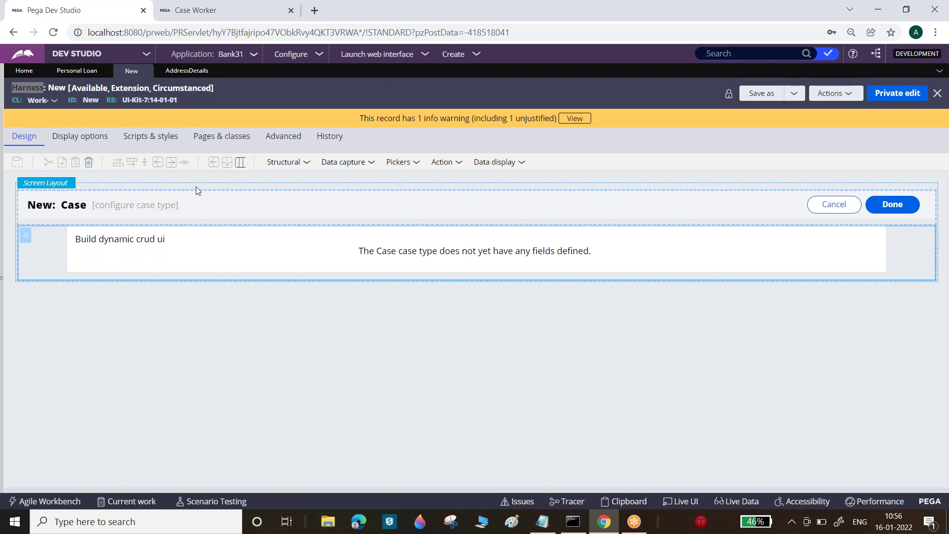
click(131, 206)
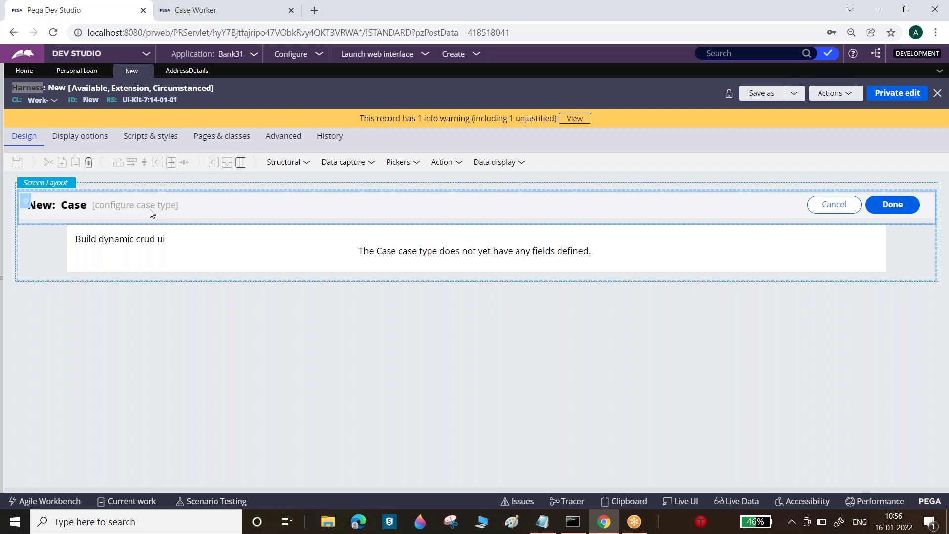
click(100, 245)
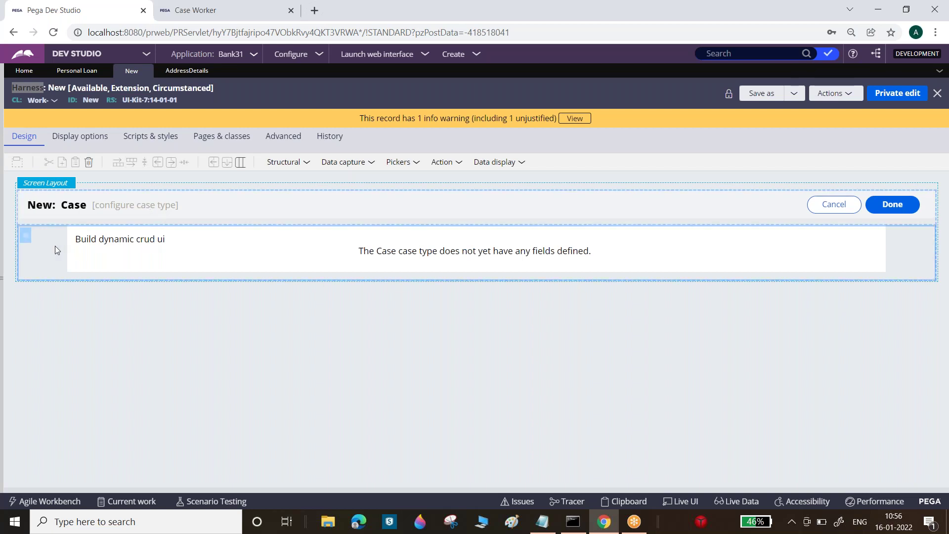
click(73, 215)
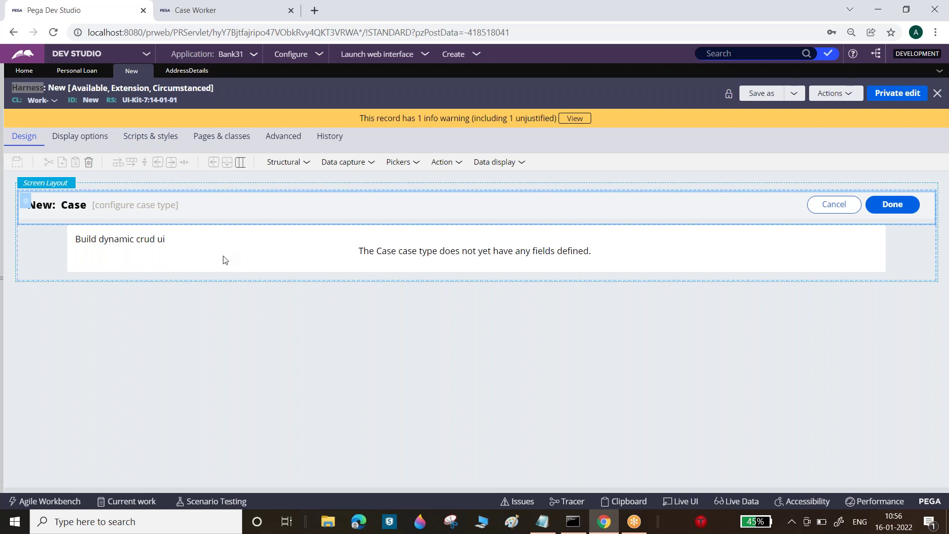
click(146, 71)
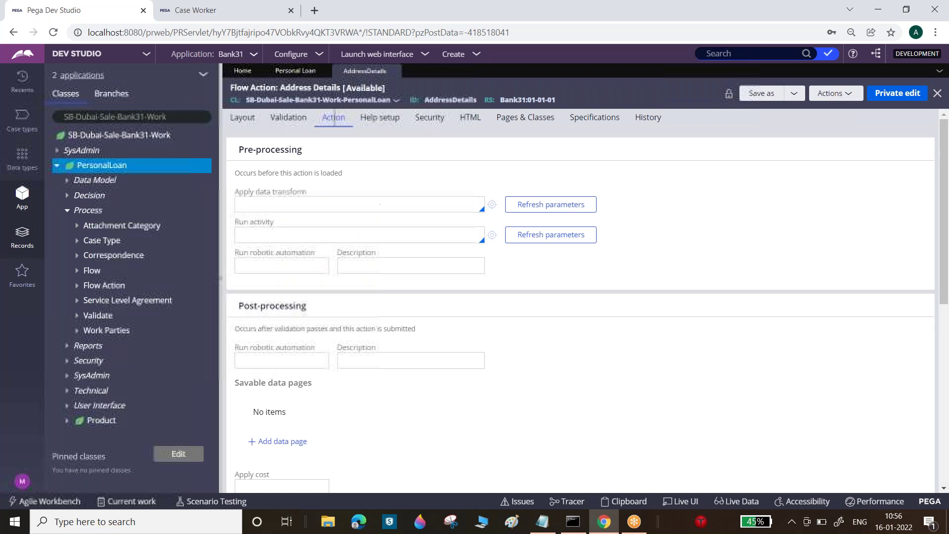
- Collapse the PersonalLoan class tree in the App explorer beside the AddressDetails flow action
click(57, 166)
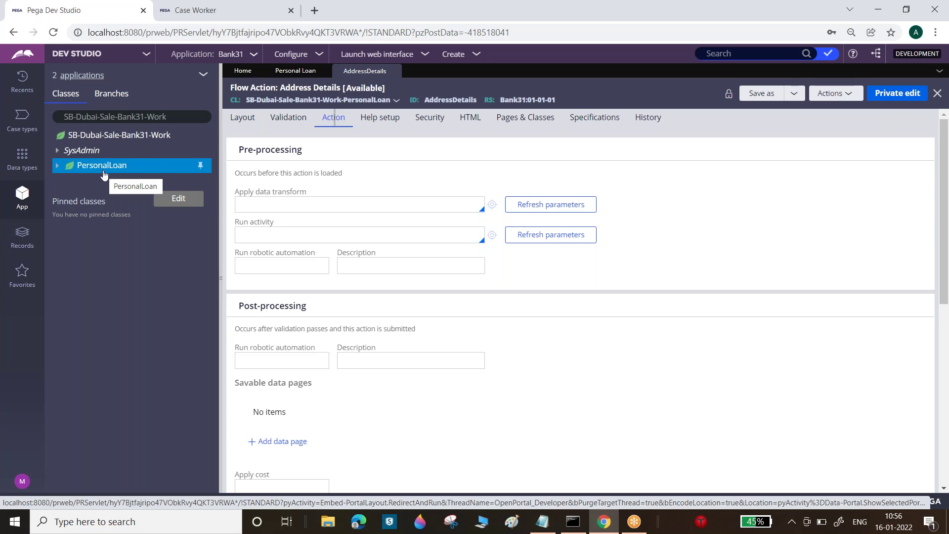
click(103, 168)
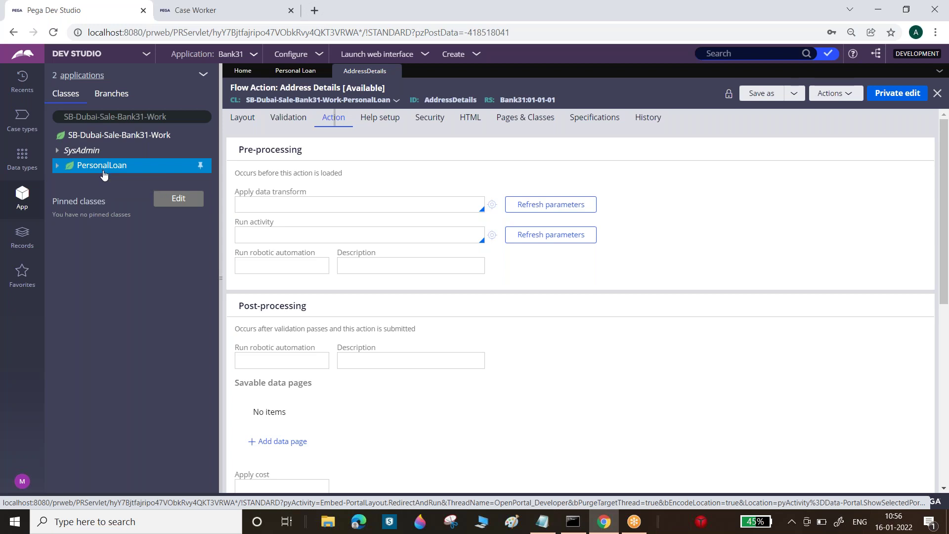
- Browse the PersonalLoan class actions menu, dismiss it, and close the AddressDetails flow action
right_click(103, 170)
mouse_move(118, 181)
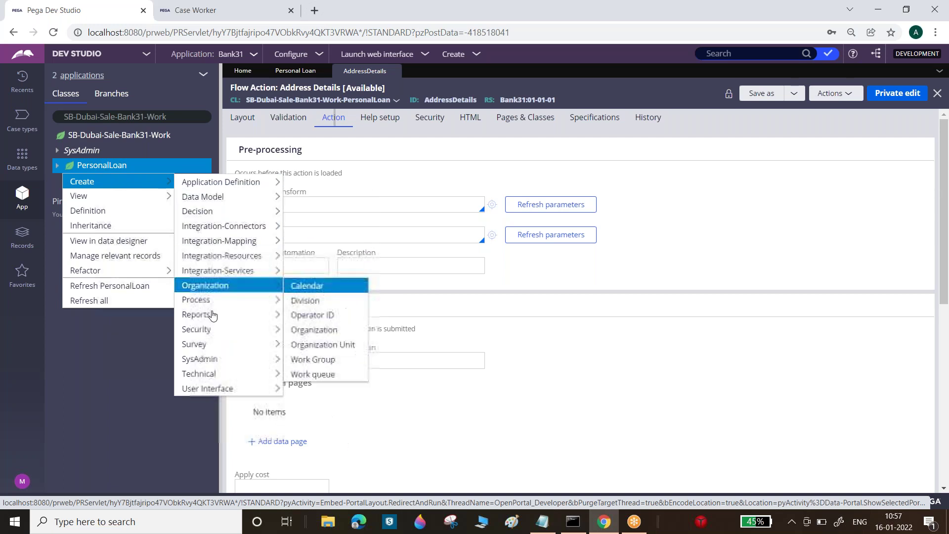
mouse_move(210, 330)
mouse_move(213, 389)
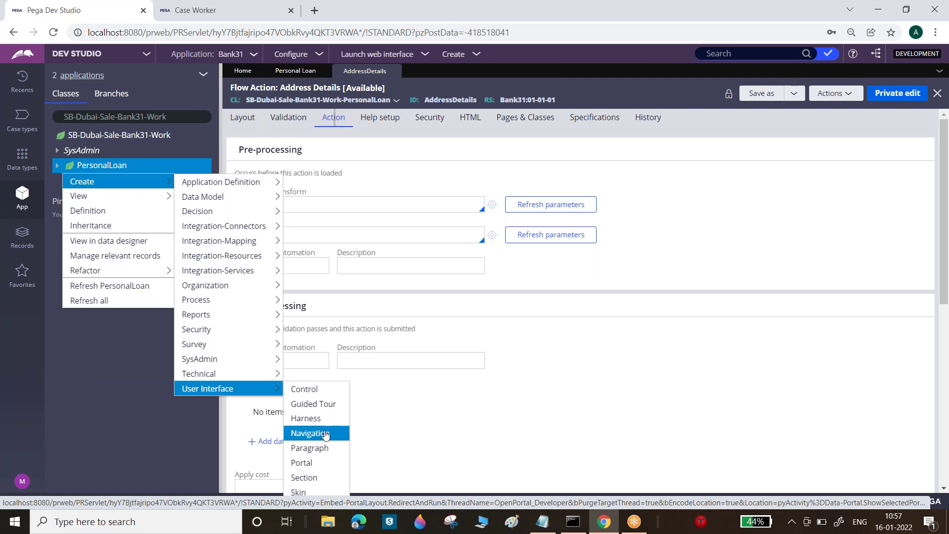
click(602, 338)
mouse_move(392, 73)
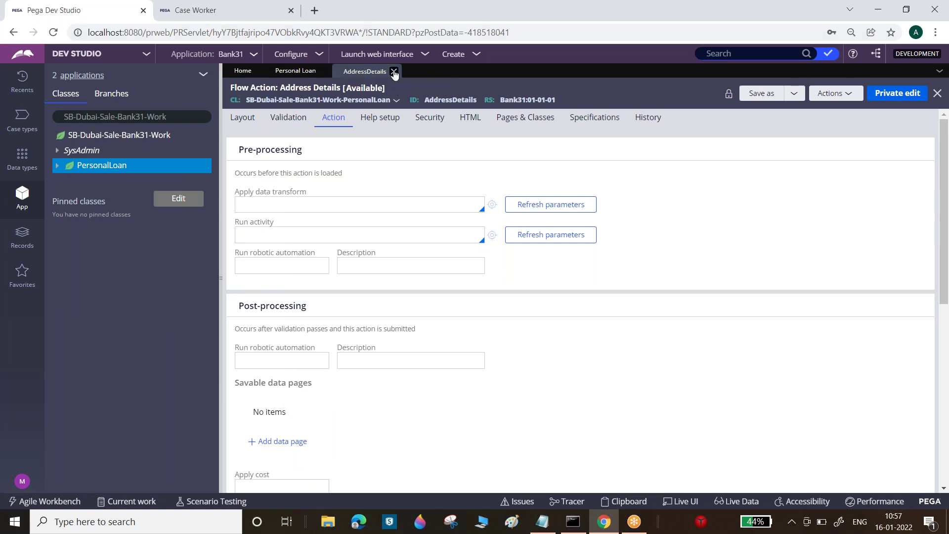
click(394, 72)
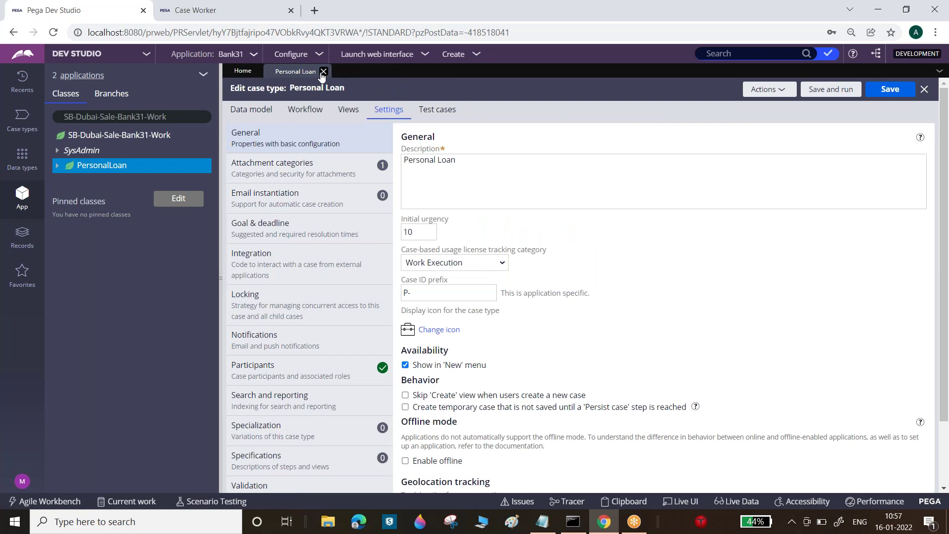
- In the harness notes, delete the blank lines between the harness types list and the portal heading
click(542, 521)
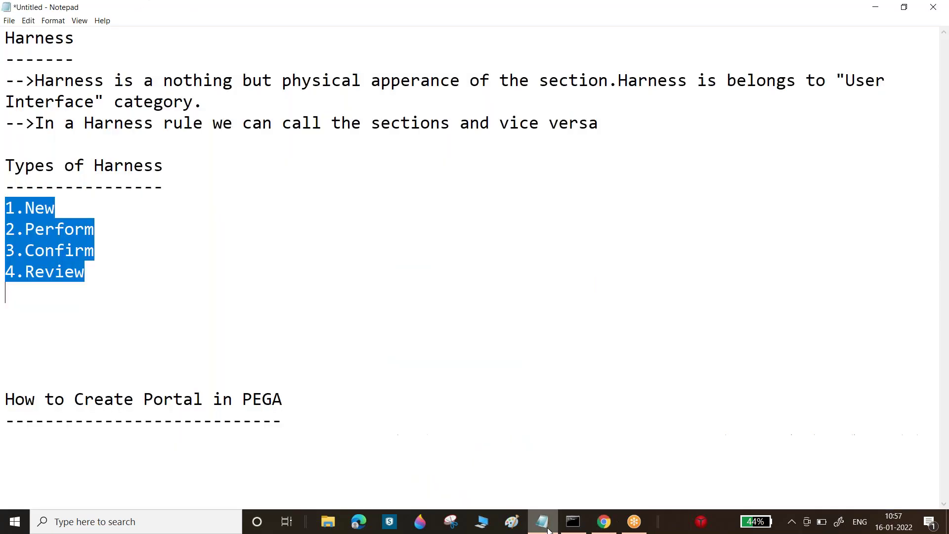
click(50, 267)
drag(87, 272, 5, 207)
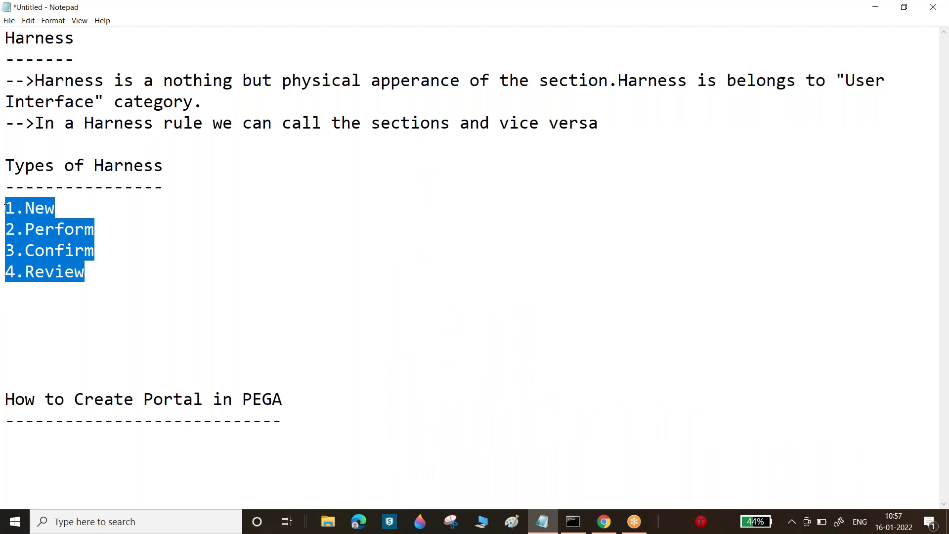
click(5, 208)
drag(6, 208, 94, 274)
click(94, 275)
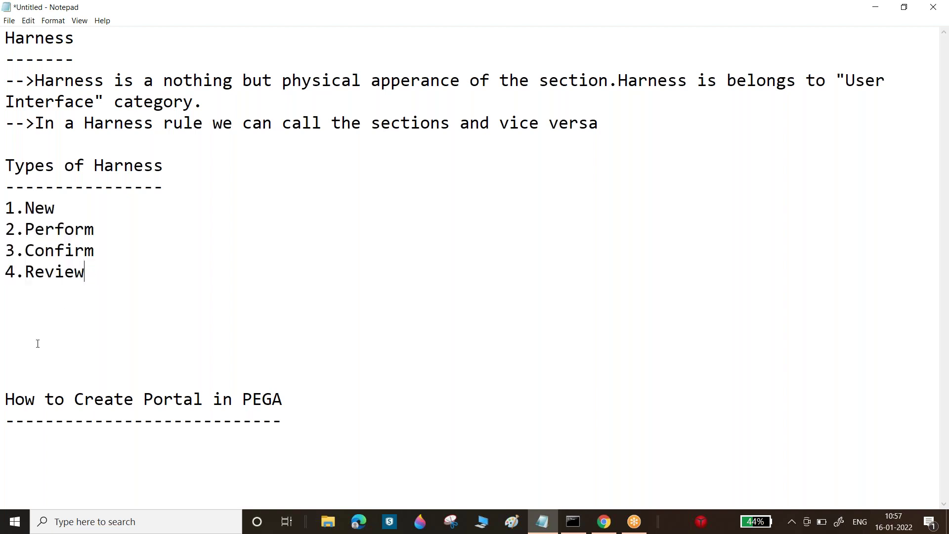
key(BackSpace)
key(BackSpace)
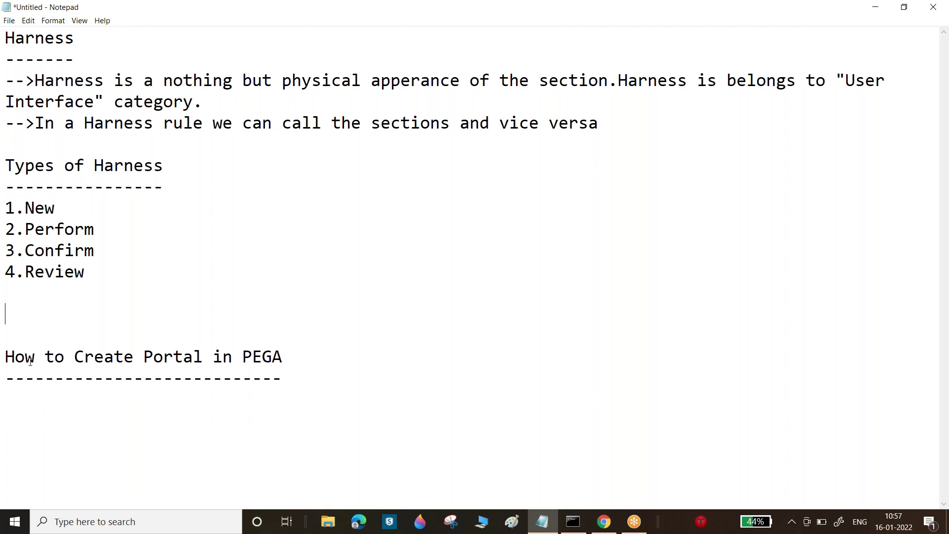
- Add the note 'Right Click on Class-->Create-->User Interface-->Harness' and return to Dev Studio
click(284, 378)
text(Right Cli)
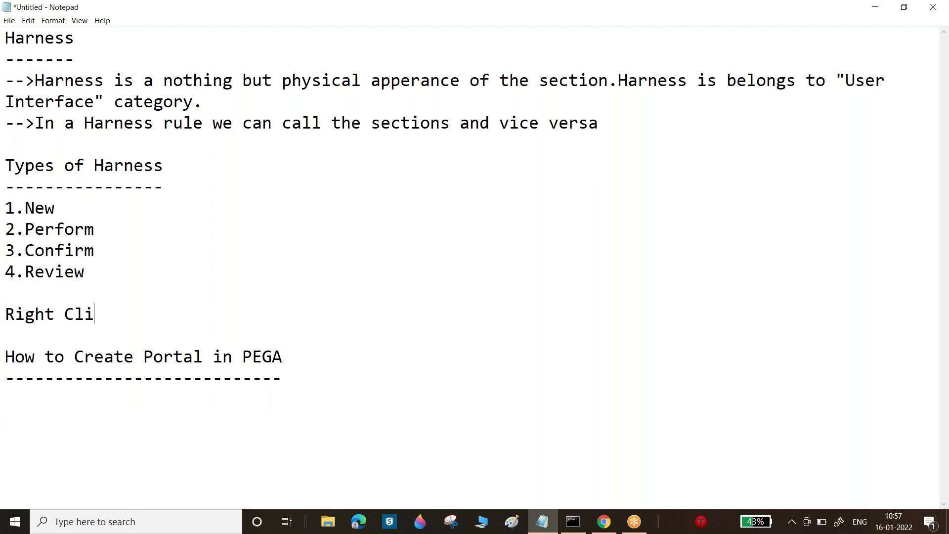
text(ck on Class--)
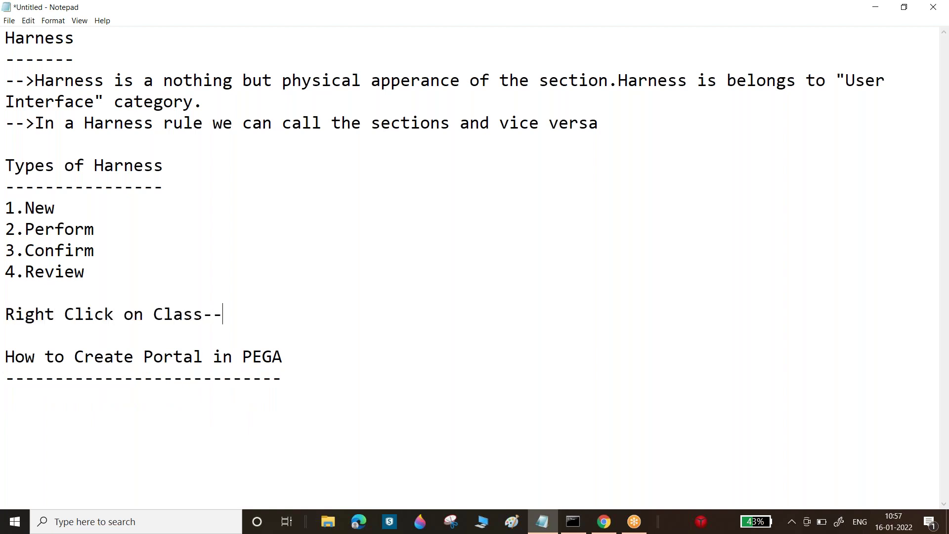
text(>Create-->)
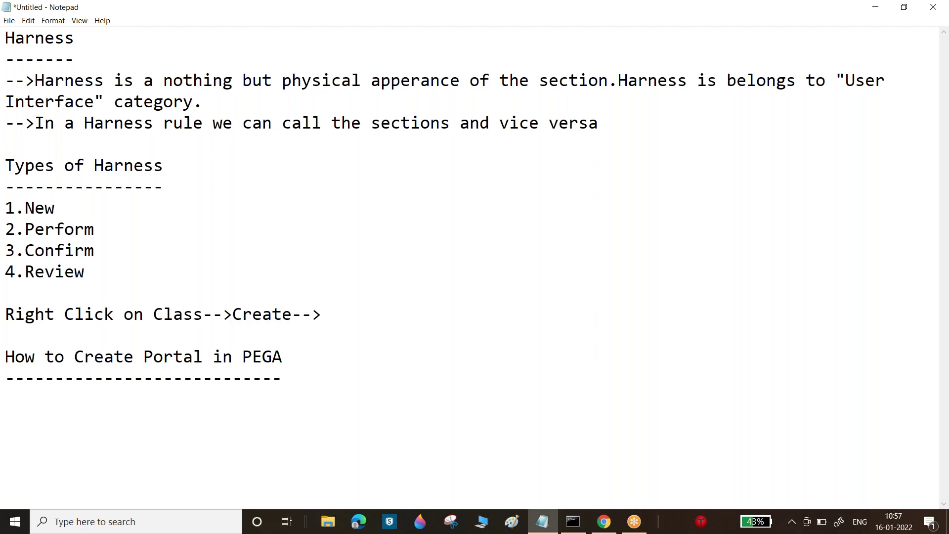
text(User Interfac)
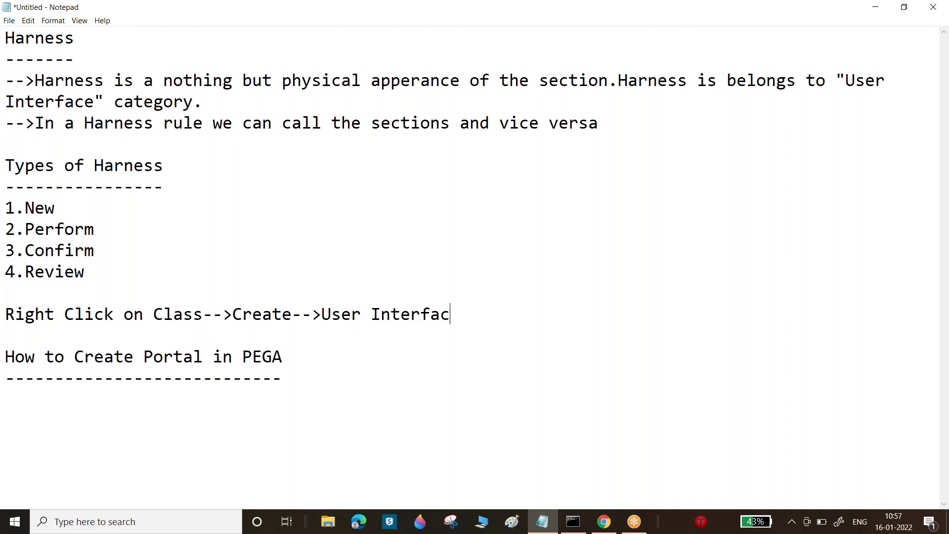
text(e-->Harne)
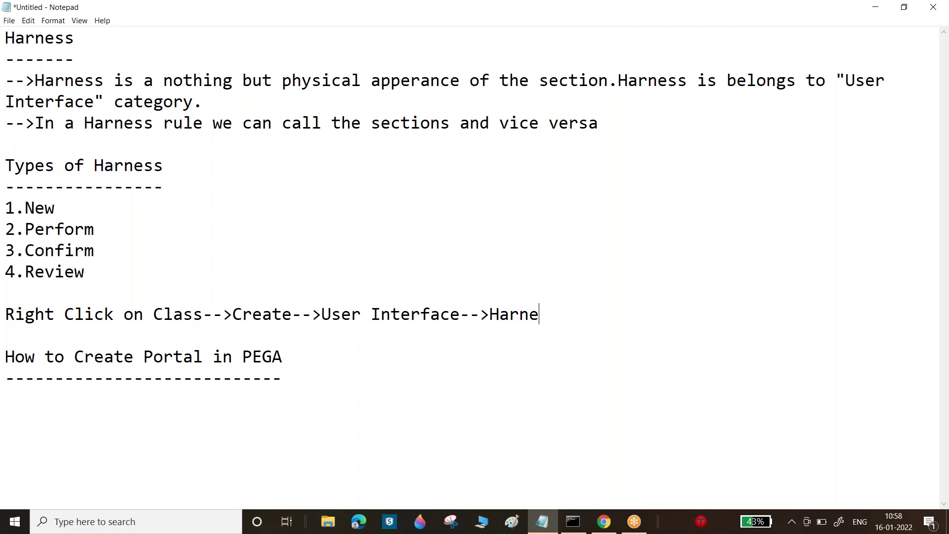
text(ss)
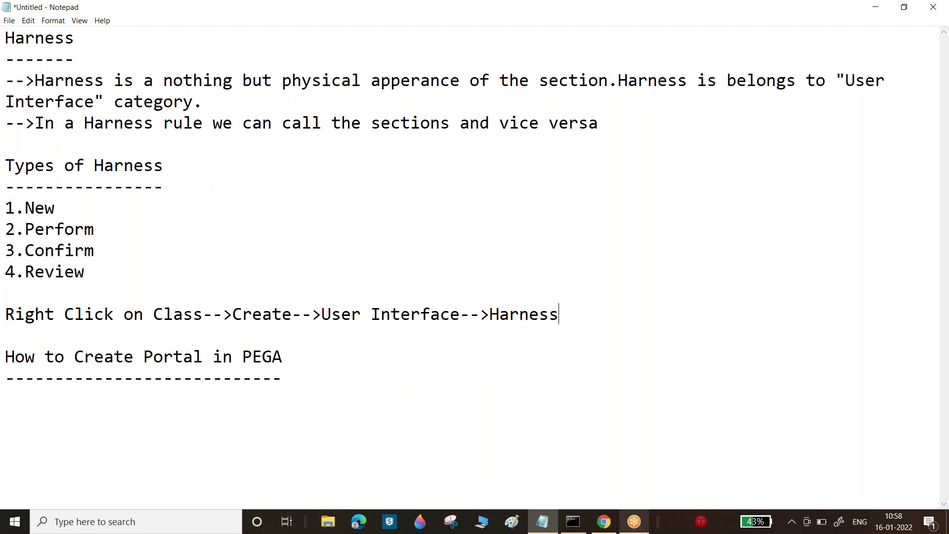
drag(5, 356, 390, 385)
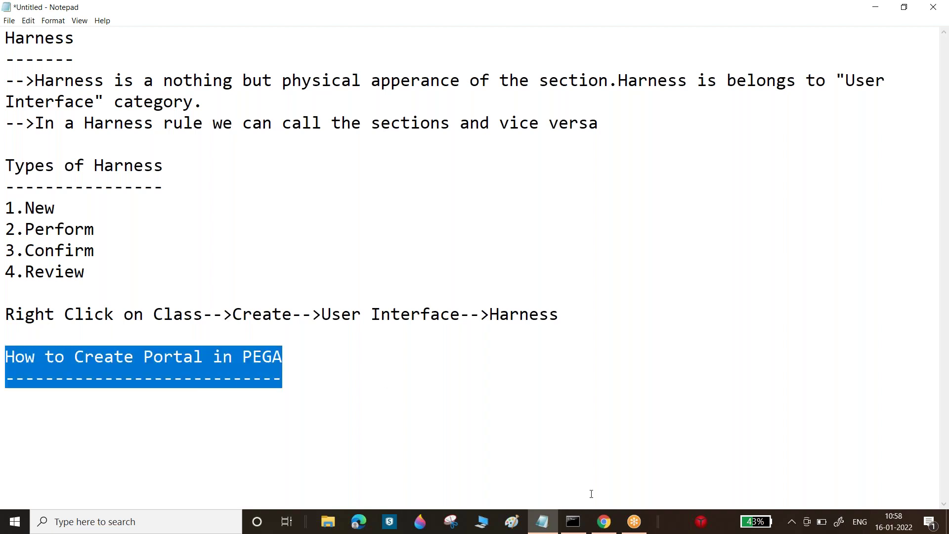
click(603, 521)
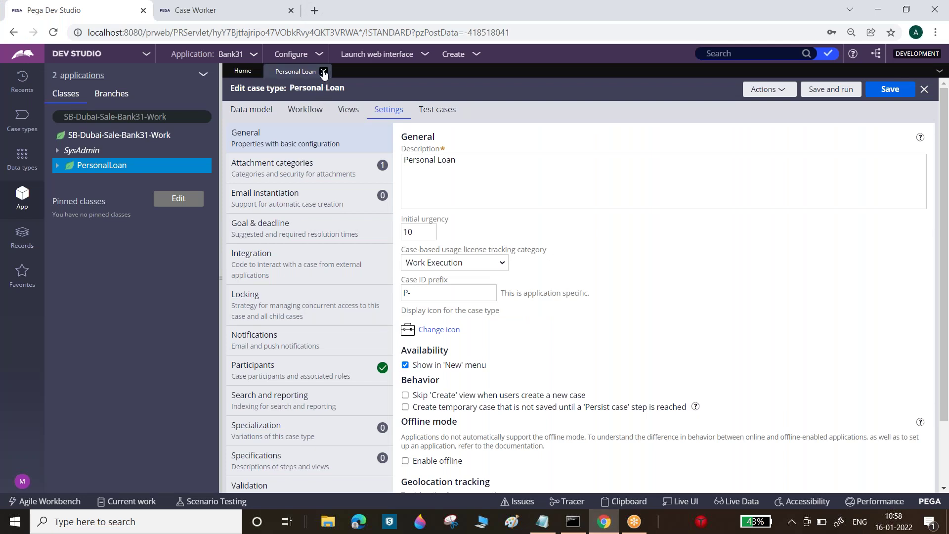
- Close the Personal Loan case type, launch the Case Worker portal, then return to Dev Studio Home
click(323, 73)
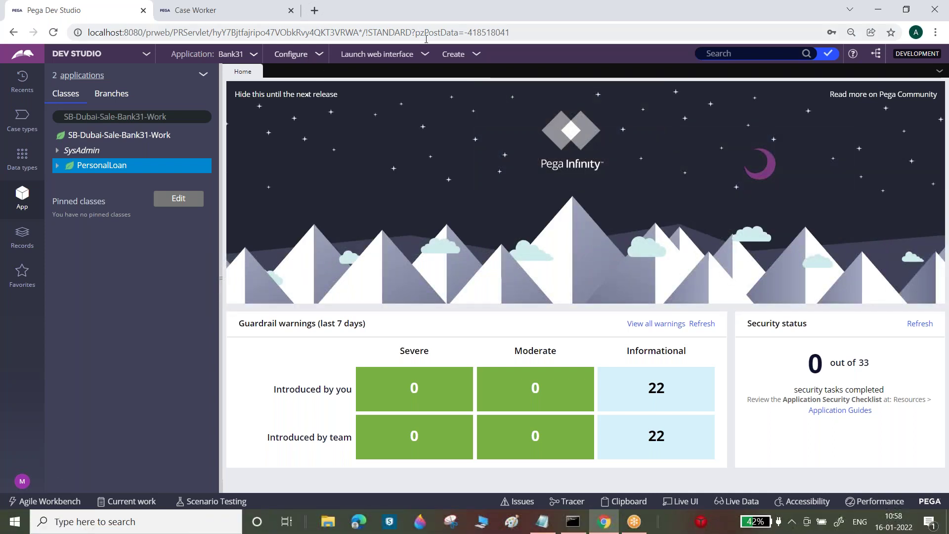
click(403, 55)
click(384, 83)
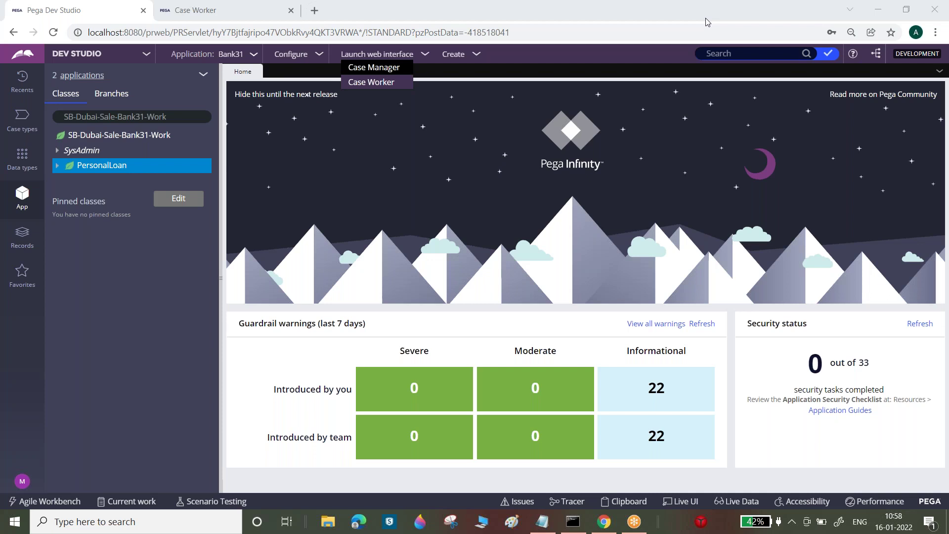
click(368, 84)
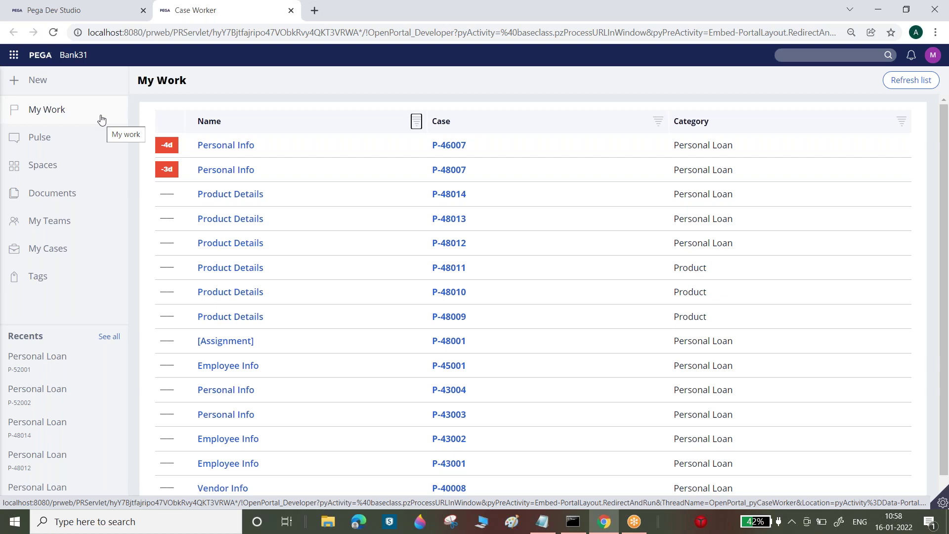
click(60, 10)
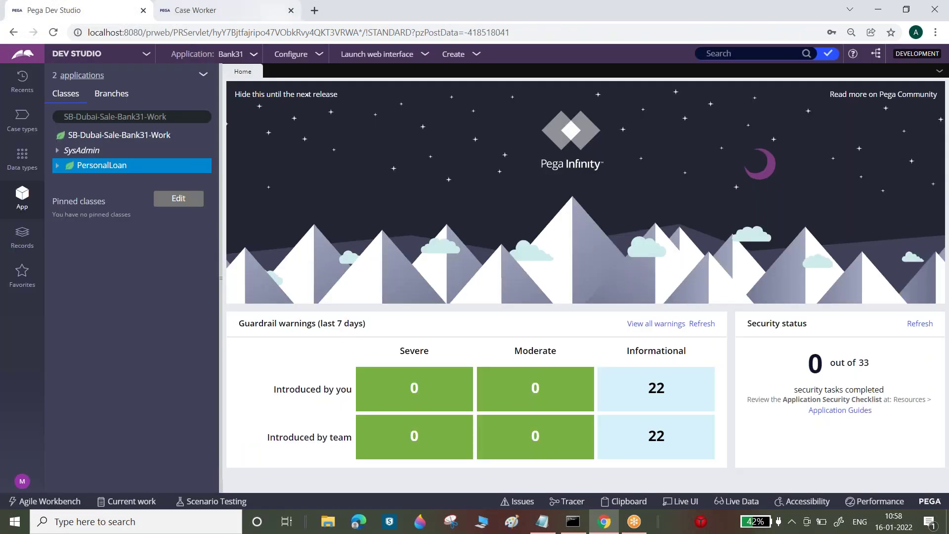
click(389, 54)
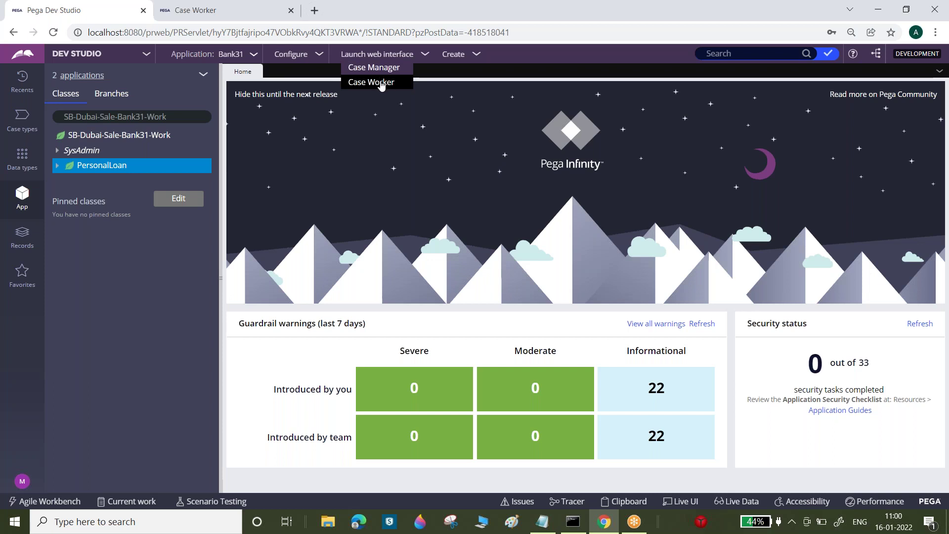
click(367, 82)
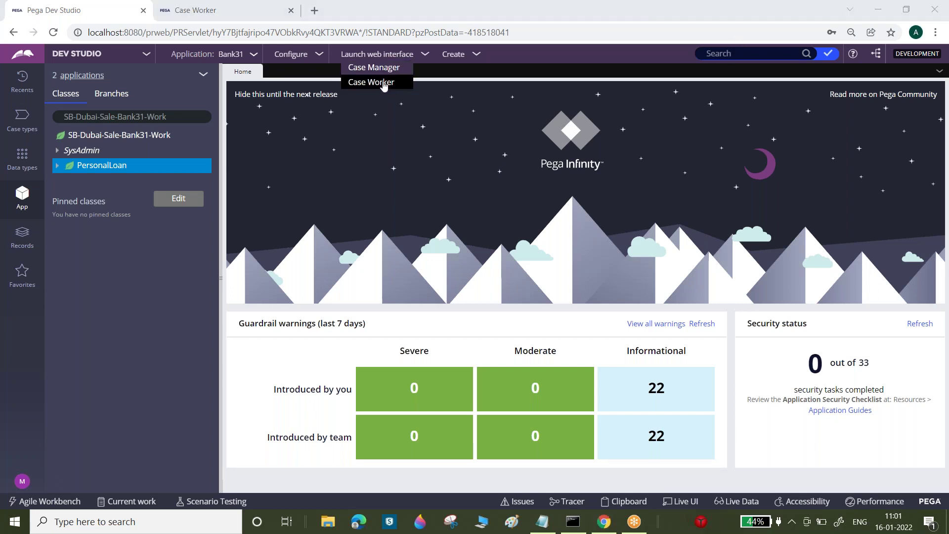
- Open the operator's Administrator access group and its pxAdminStudio portal record
click(21, 478)
click(40, 435)
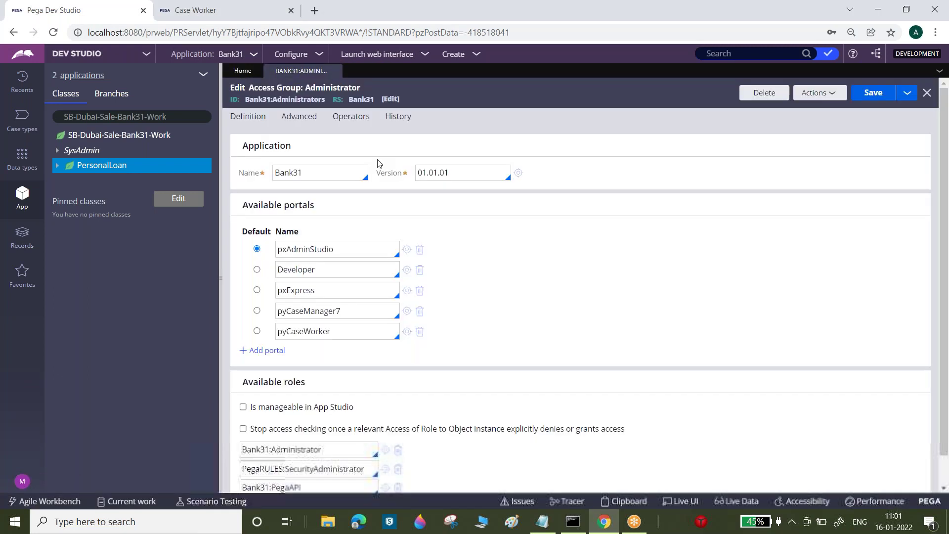
double_click(332, 249)
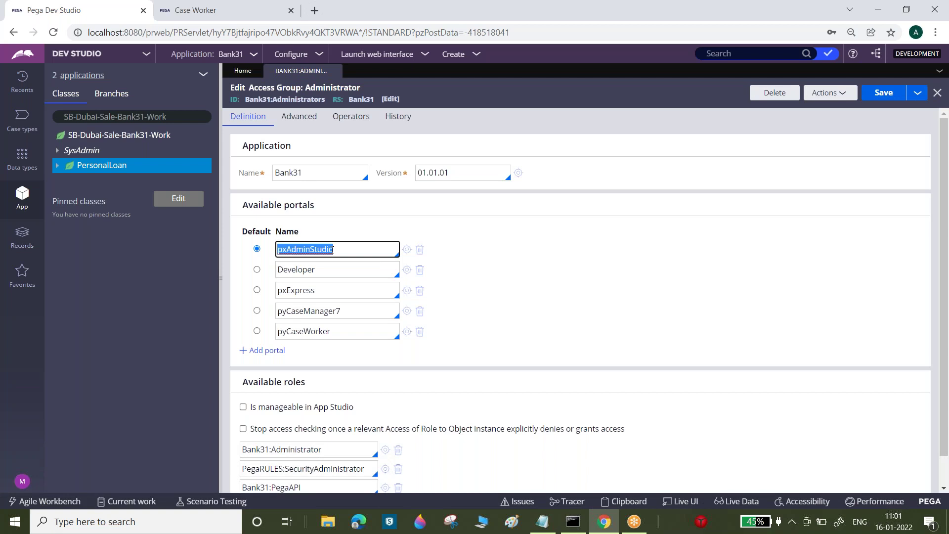
click(407, 249)
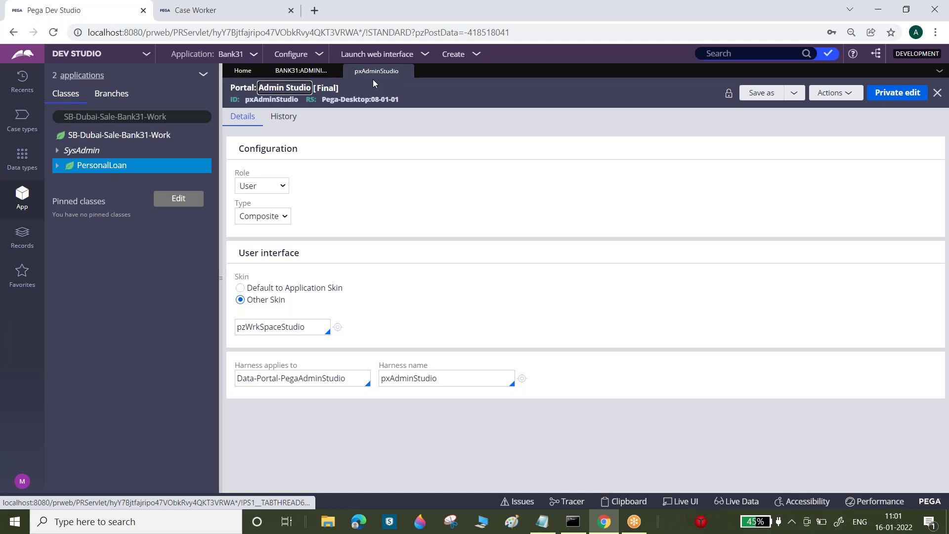
- Open the Developer, pxExpress, pyCaseManager7 and pyCaseWorker portal records from the access group
click(301, 70)
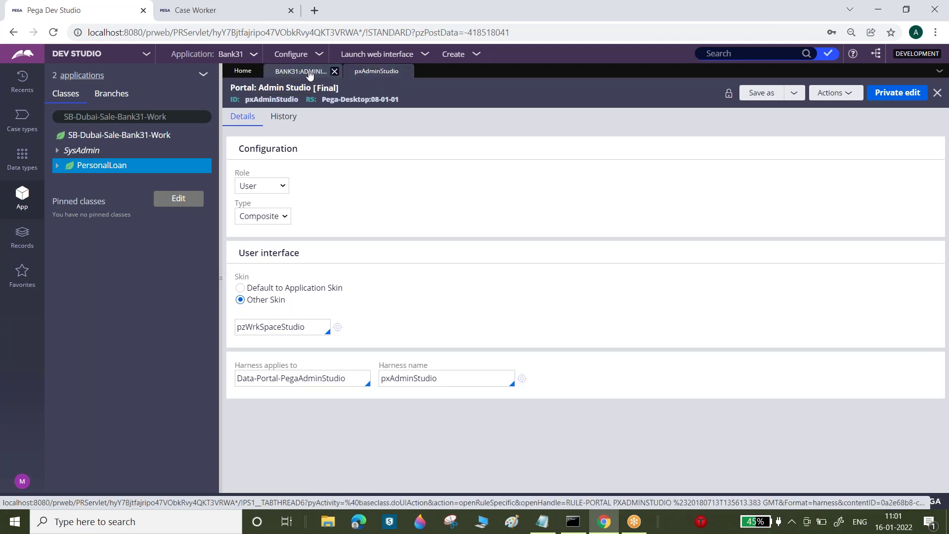
click(407, 270)
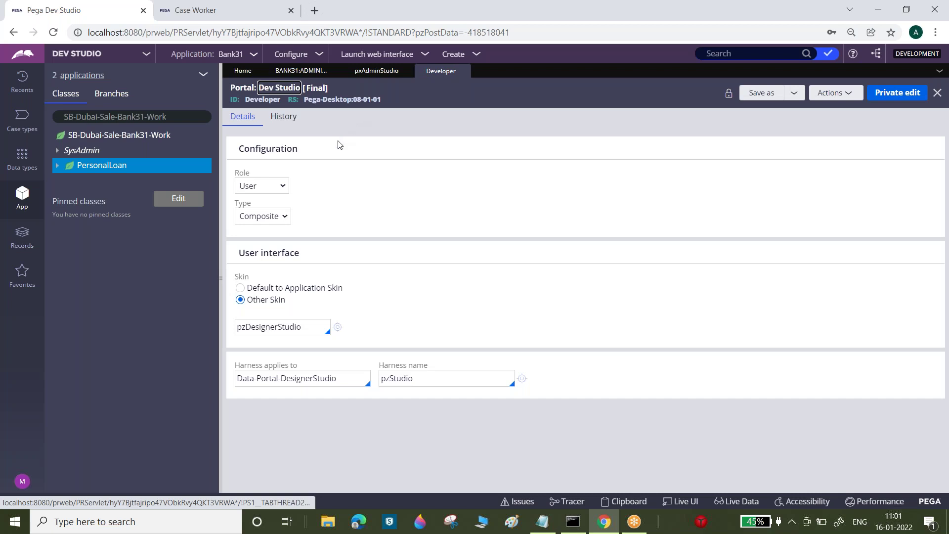
click(302, 71)
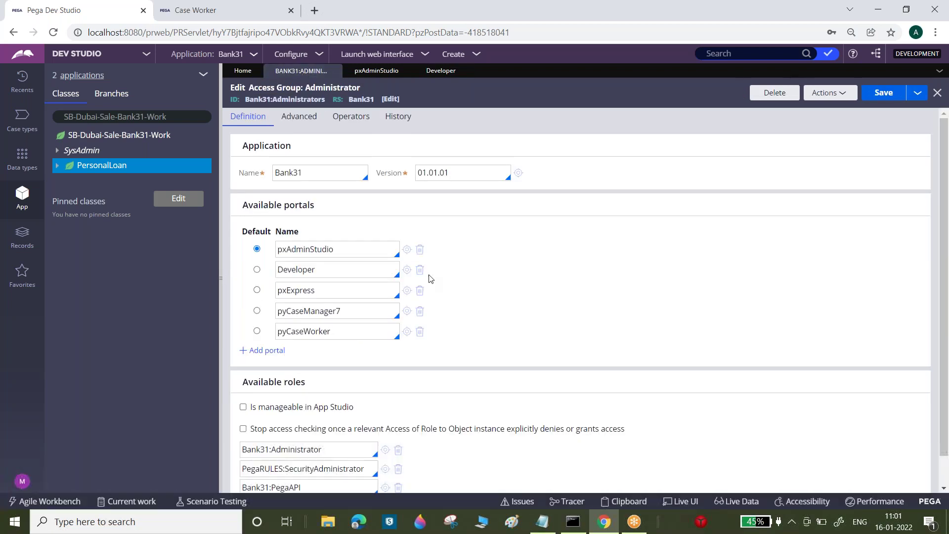
click(406, 290)
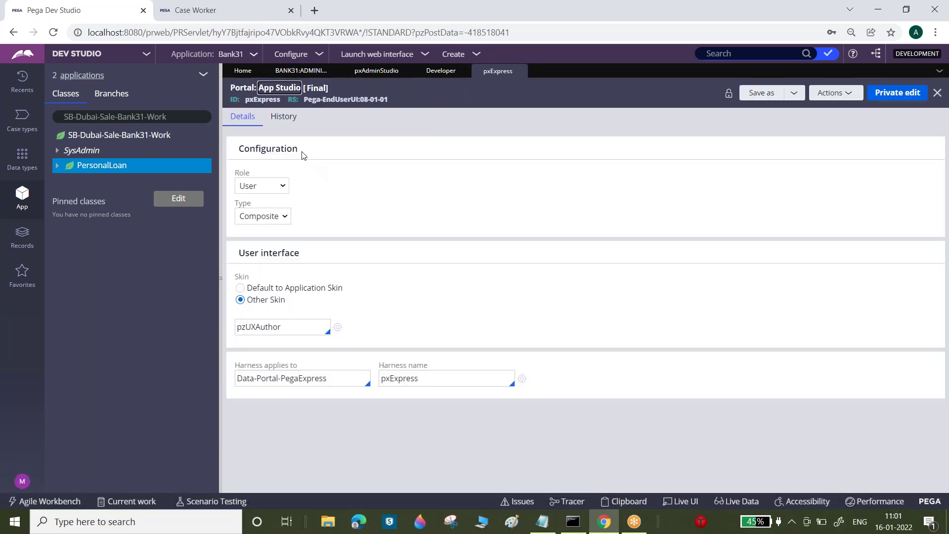
click(301, 71)
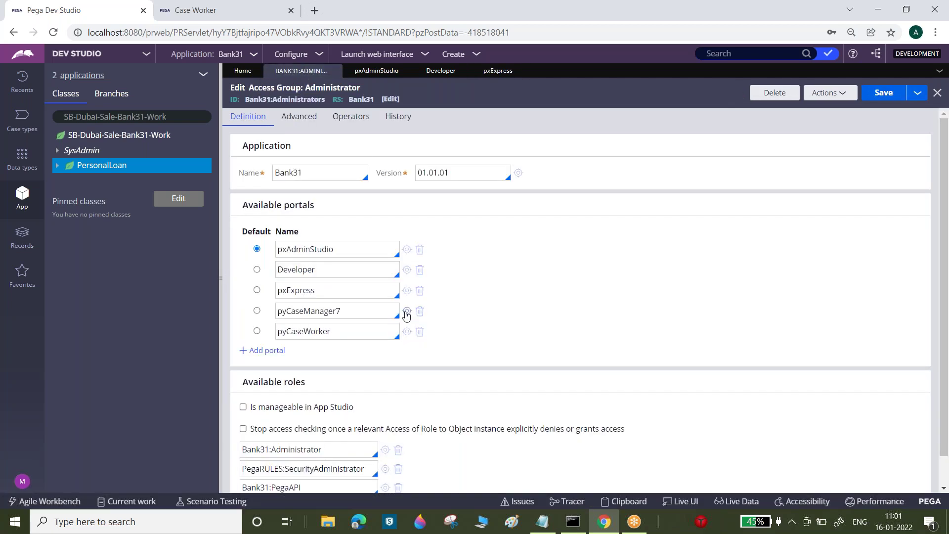
click(406, 311)
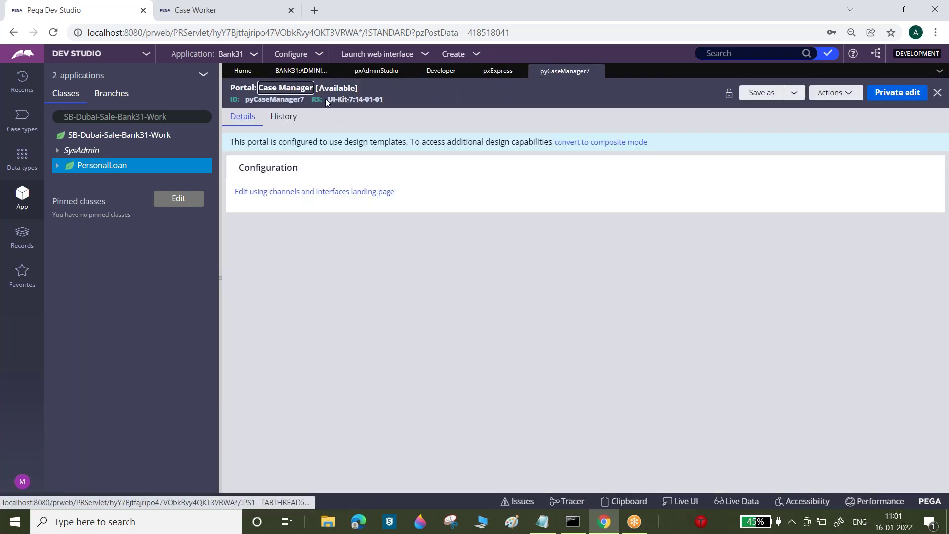
click(301, 72)
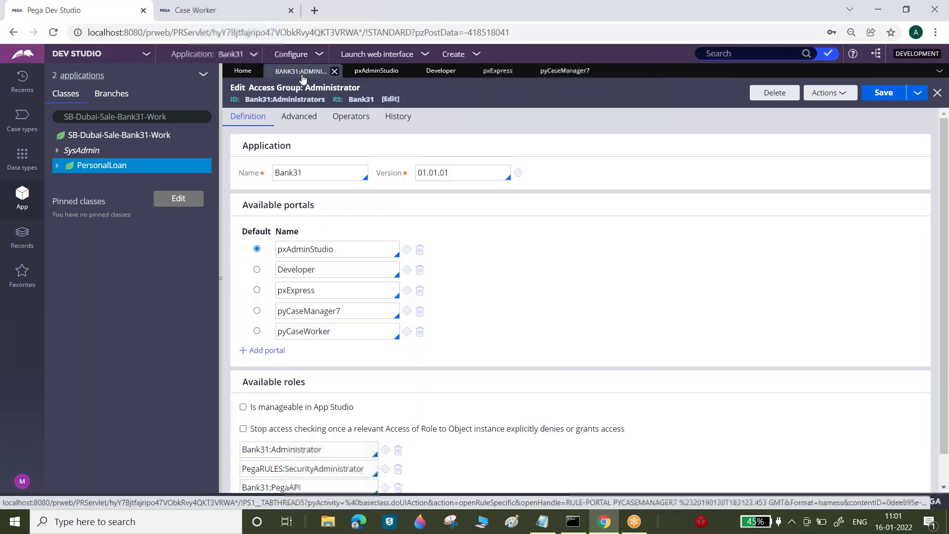
click(407, 331)
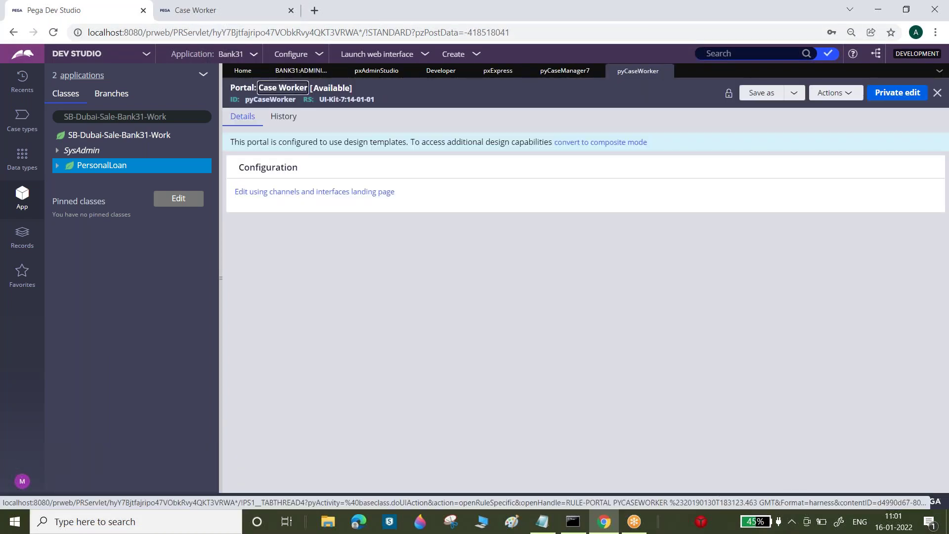
- Convert the Case Worker portal to composite mode, confirm the revert, and show the Records explorer
click(585, 143)
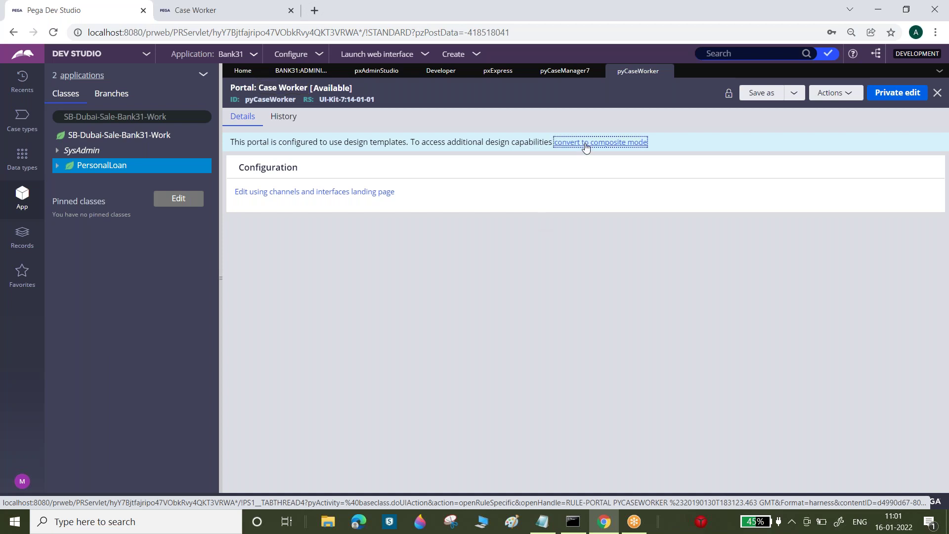
click(714, 329)
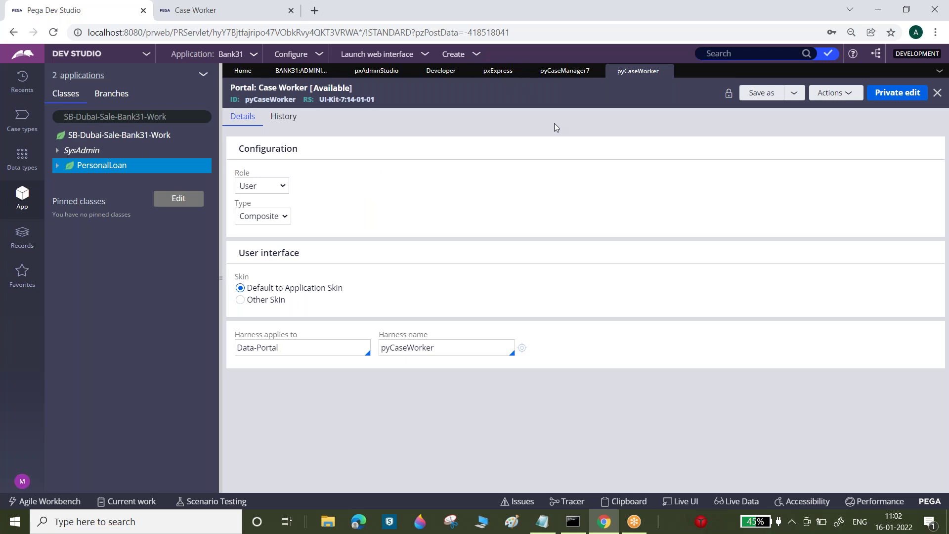
click(22, 236)
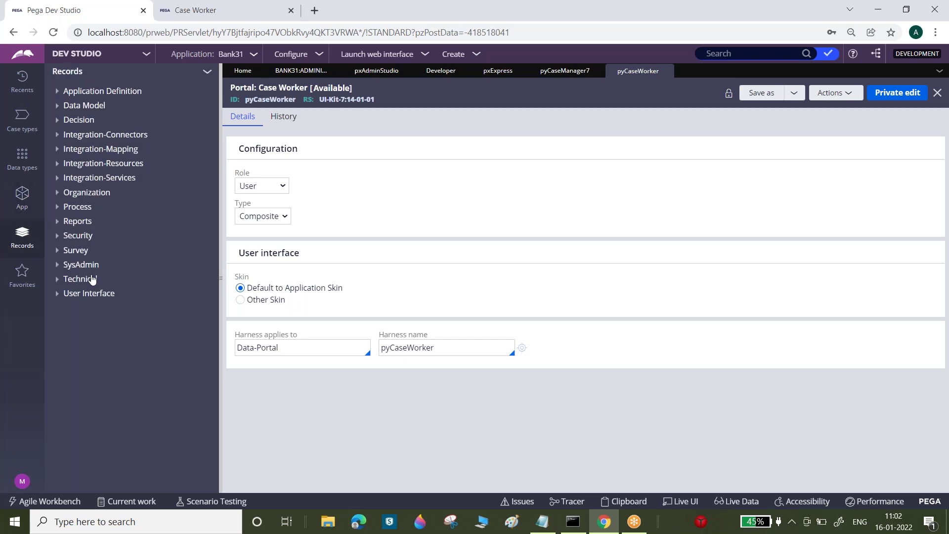
- In the Records explorer, bring up the Create and View options for the User Interface category
right_click(91, 280)
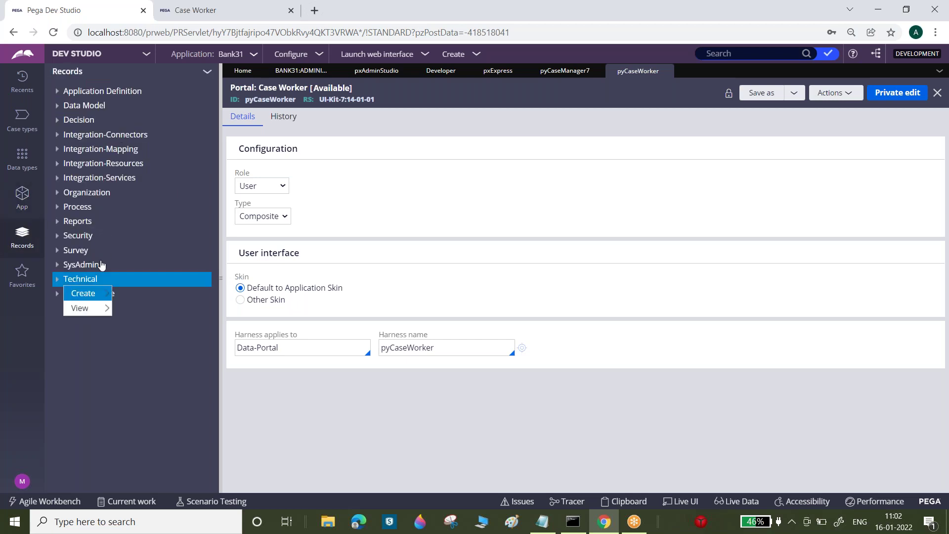
click(491, 203)
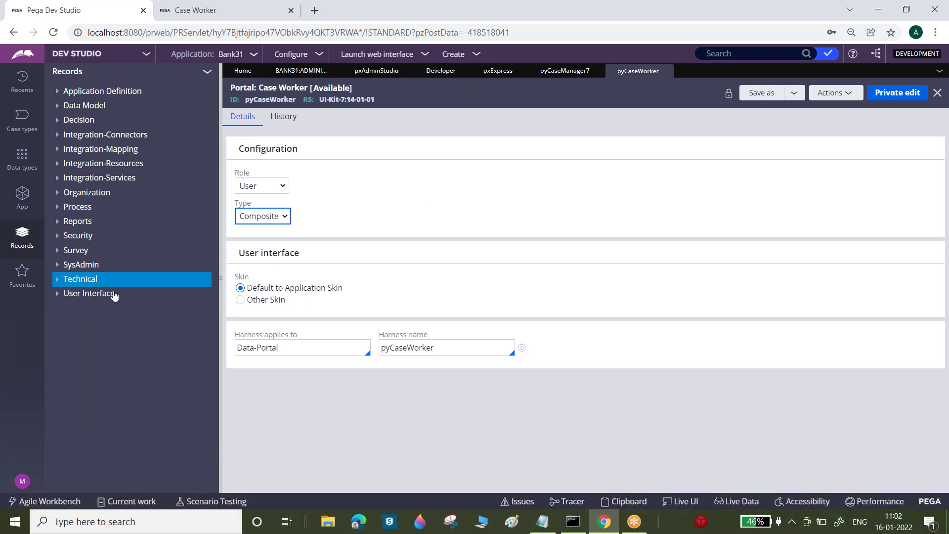
click(89, 294)
right_click(109, 296)
mouse_move(104, 308)
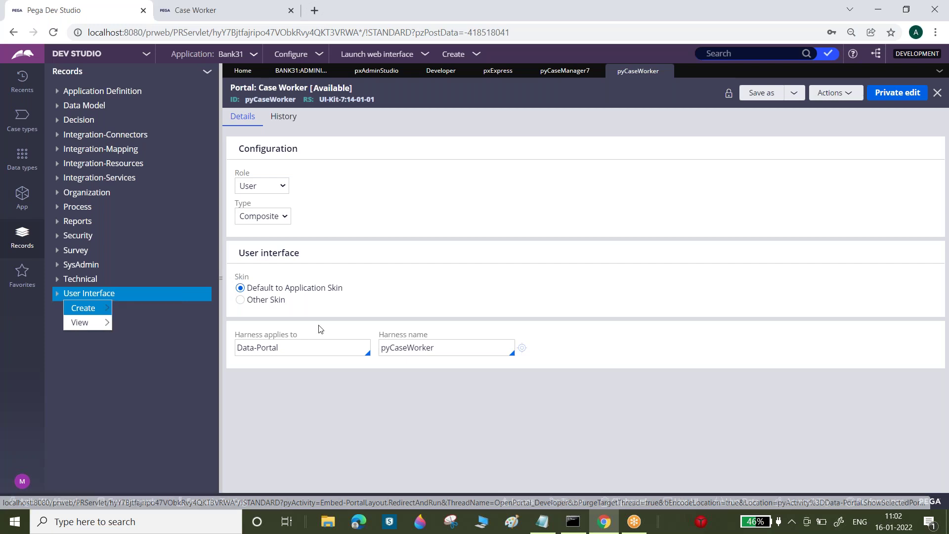
- Add the Notepad line '-->Portal Belongs "User Interface" category.' below the dashes
click(542, 521)
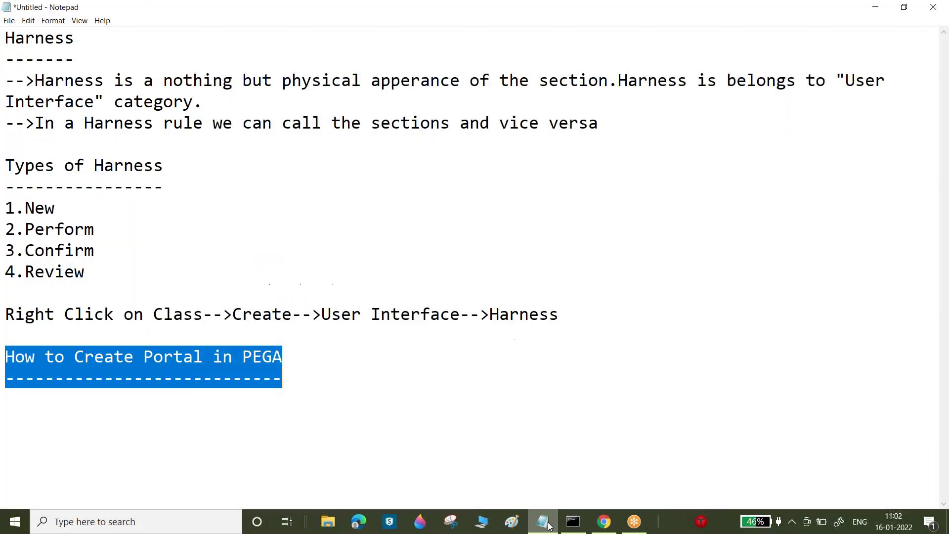
click(296, 377)
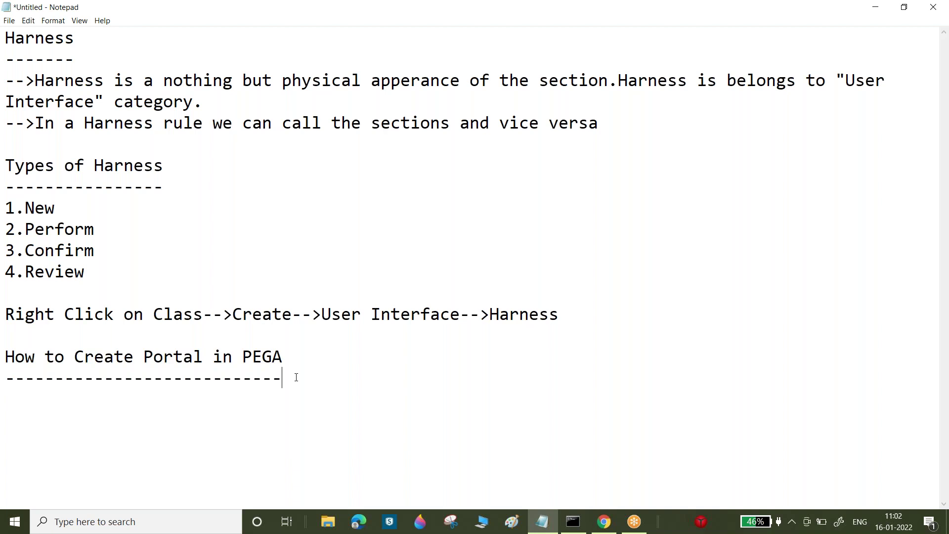
key(Return)
text(-->Portal Belongs U)
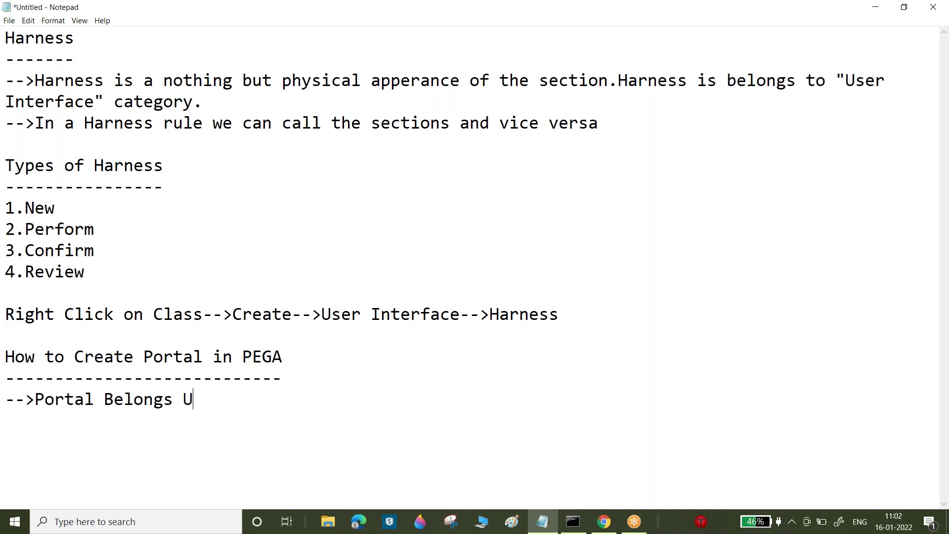
key(BackSpace)
text("")
key(Left)
text(User Inte)
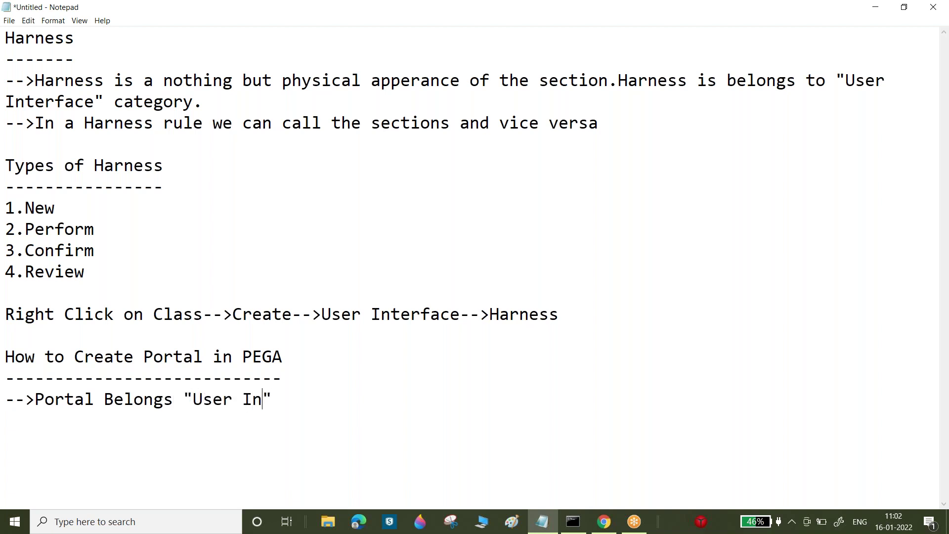
text(rface)
key(Right)
text(category.)
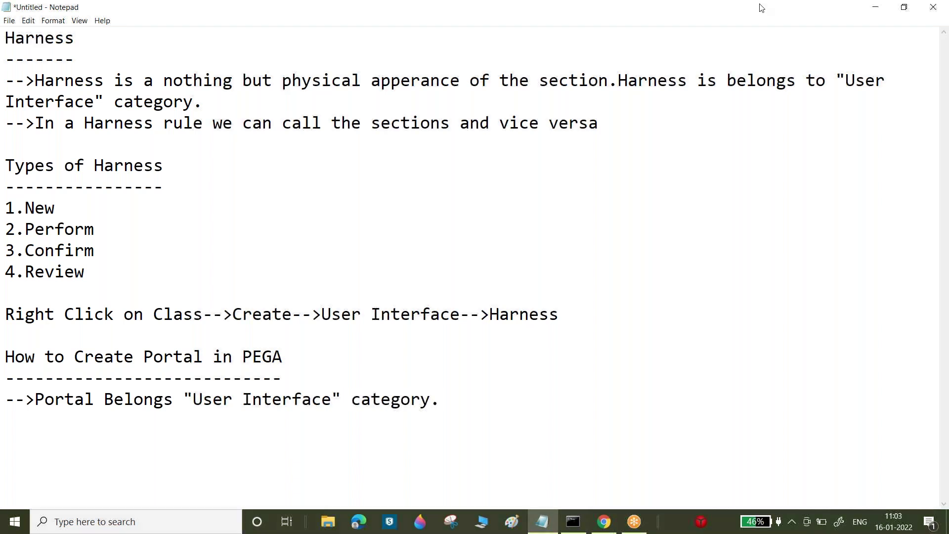
click(700, 22)
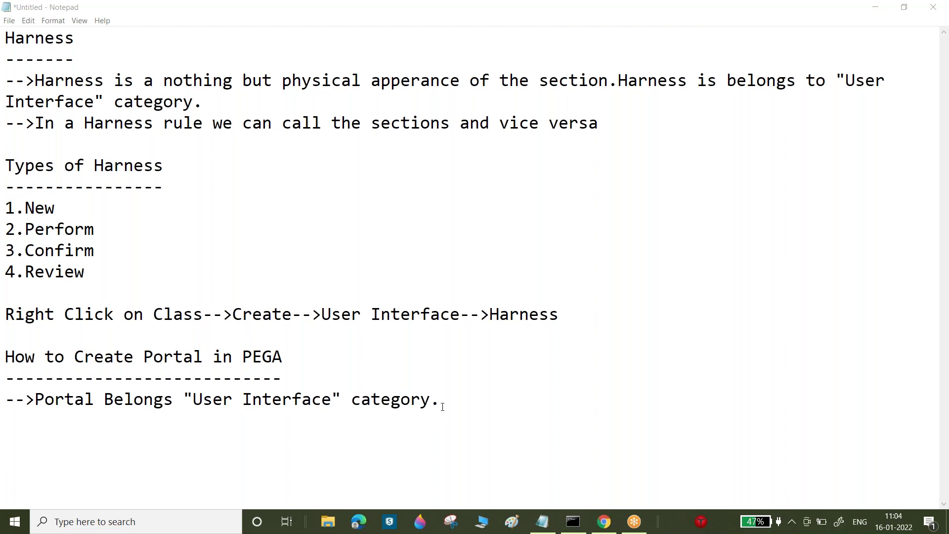
- Append 'In a Portal rule we will call the "Skin" rule and Harness rule.' after category
drag(443, 407, 429, 394)
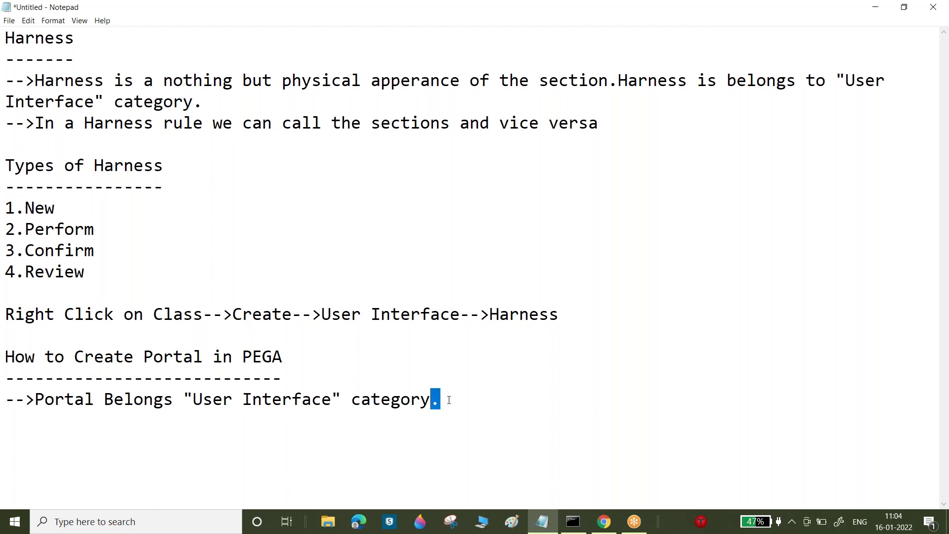
click(449, 401)
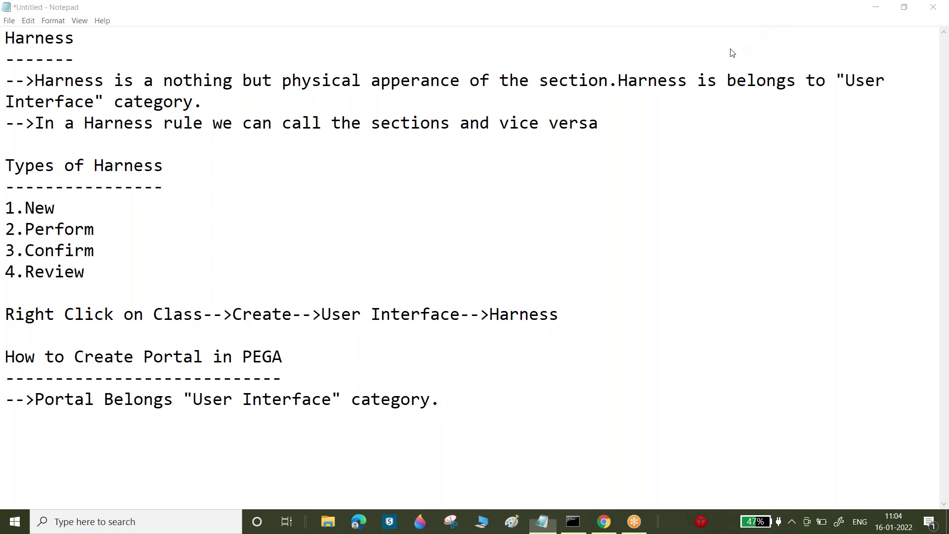
click(441, 420)
click(443, 403)
text(In a Port)
text(al we will)
key(BackSpace)
key(BackSpace)
key(BackSpace)
key(BackSpace)
key(BackSpace)
key(BackSpace)
key(BackSpace)
text(rule we will call)
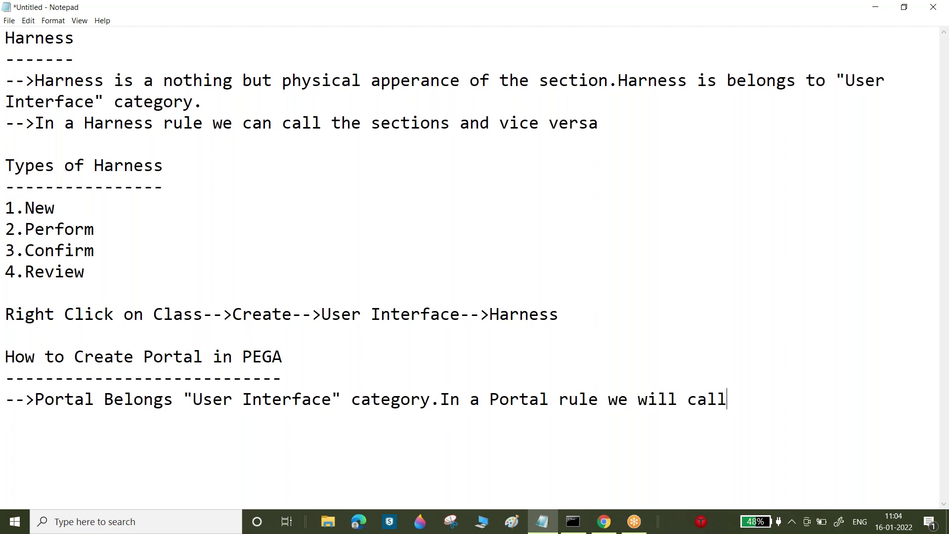
text( the Skin)
click(777, 398)
text(")
key(End)
text(:)
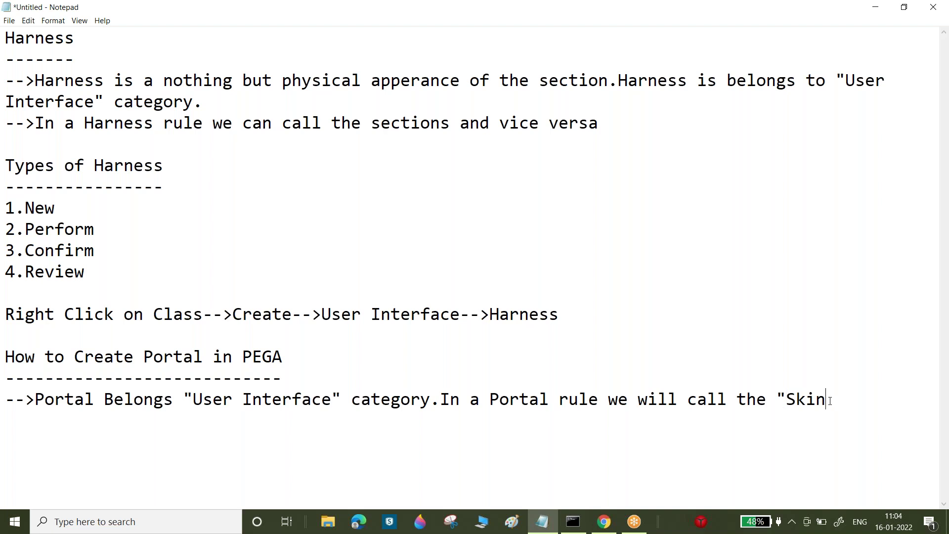
key(Return)
key(BackSpace)
key(BackSpace)
text(" rule and)
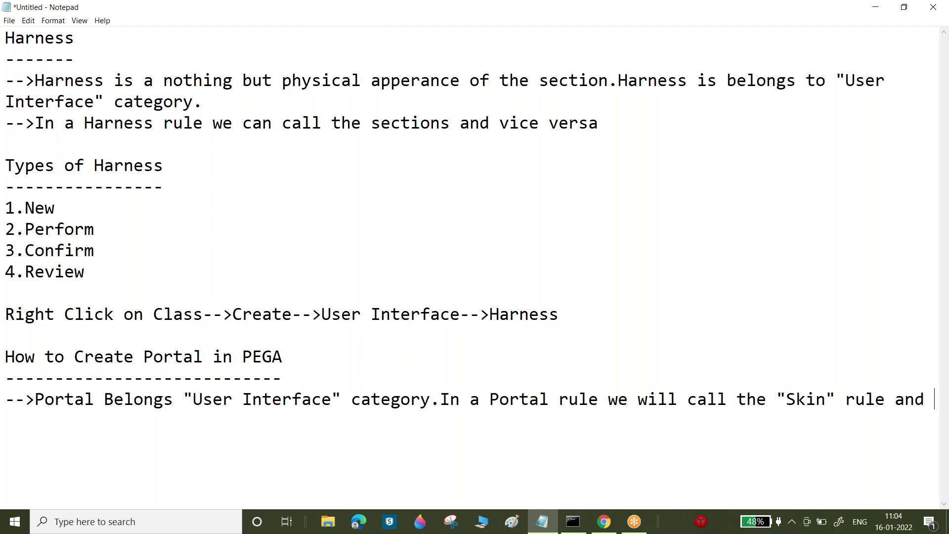
text(Harness rule.)
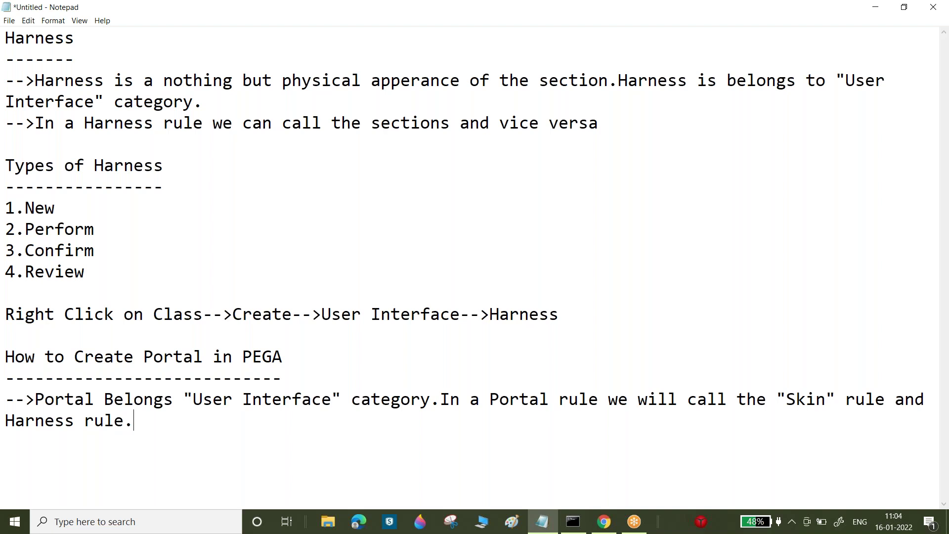
- Add the line '-->We need to create Portal rule under "Data-Portal" class' and highlight Data-Portal
key(Return)
text(-->We need )
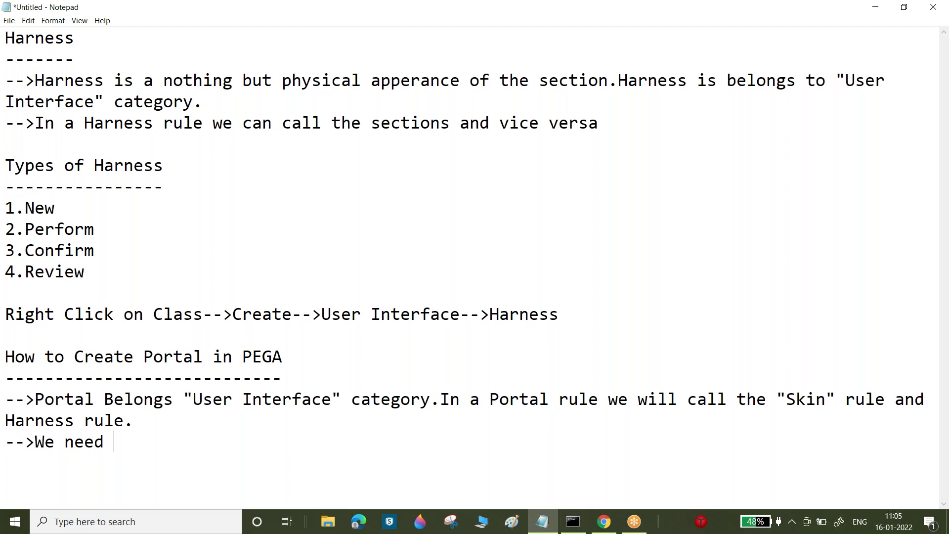
text(to create )
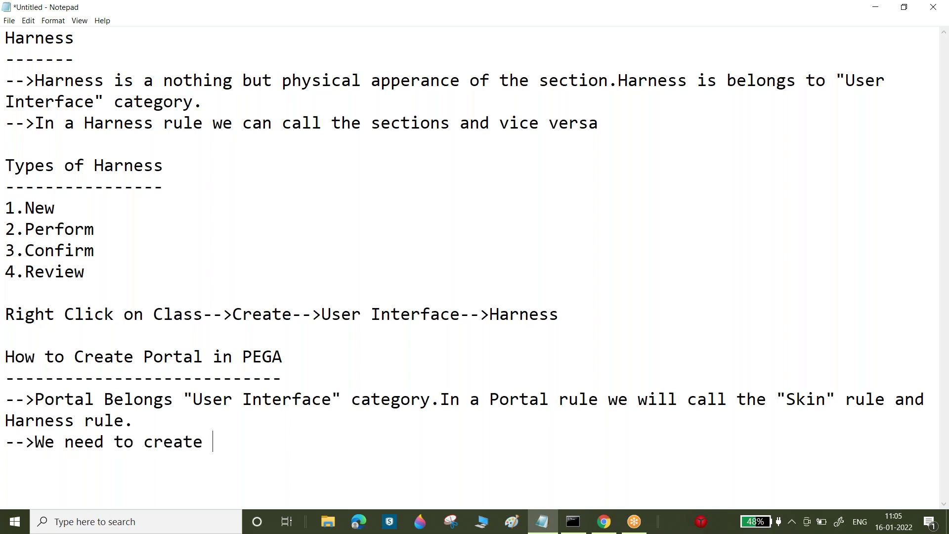
text(Portal rule under "")
key(Left)
text(Data-Porta;)
key(BackSpace)
text(l")
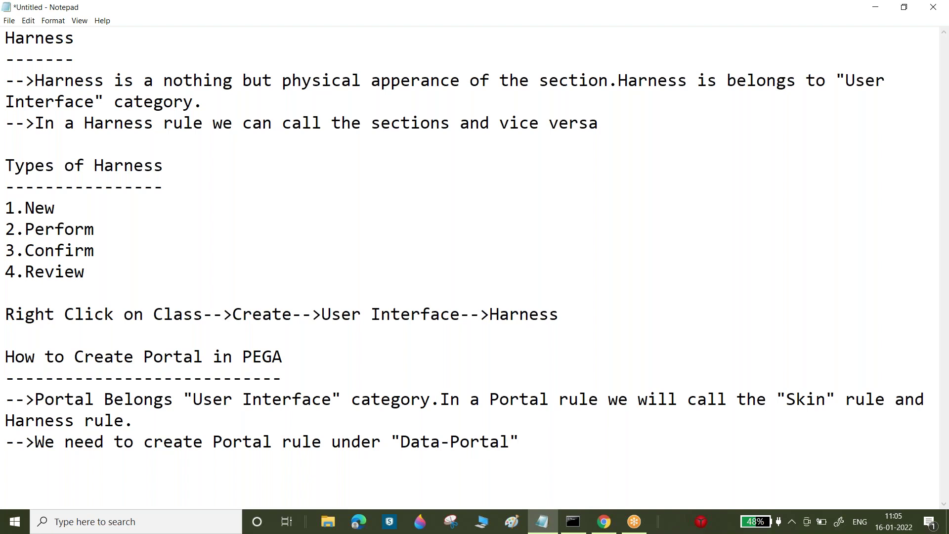
text( class)
drag(400, 439, 504, 441)
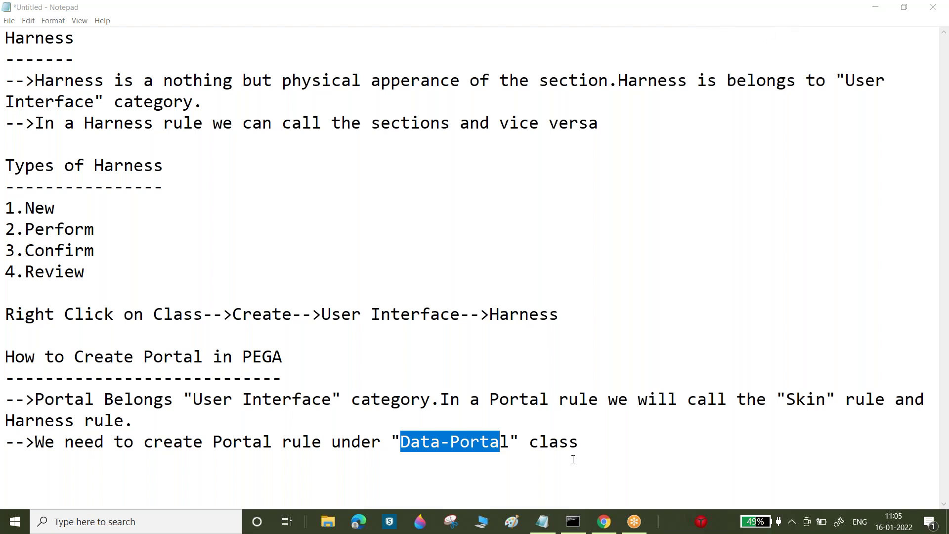
click(604, 521)
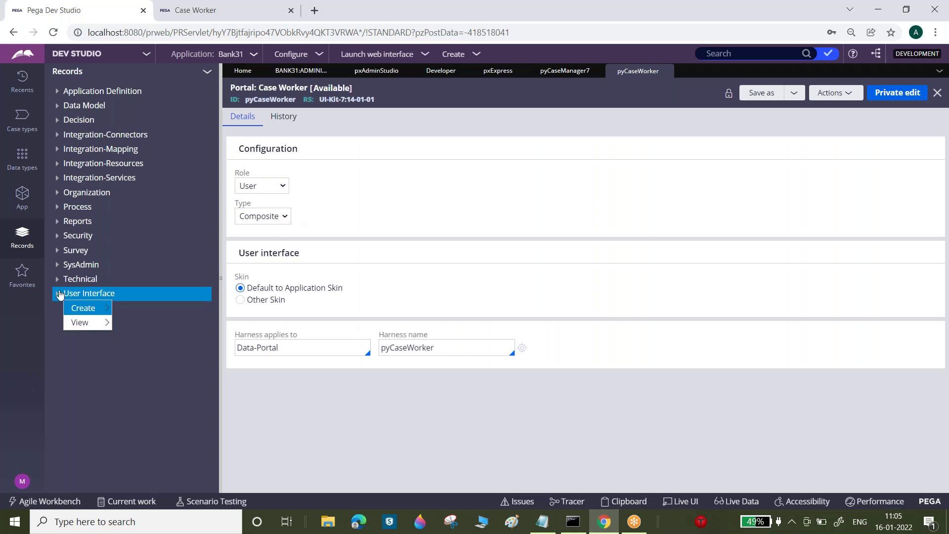
- Close the pxAdminStudio, pxExpress, Developer and pyCaseManager7 tabs, then list User Interface create options
mouse_move(84, 312)
click(794, 93)
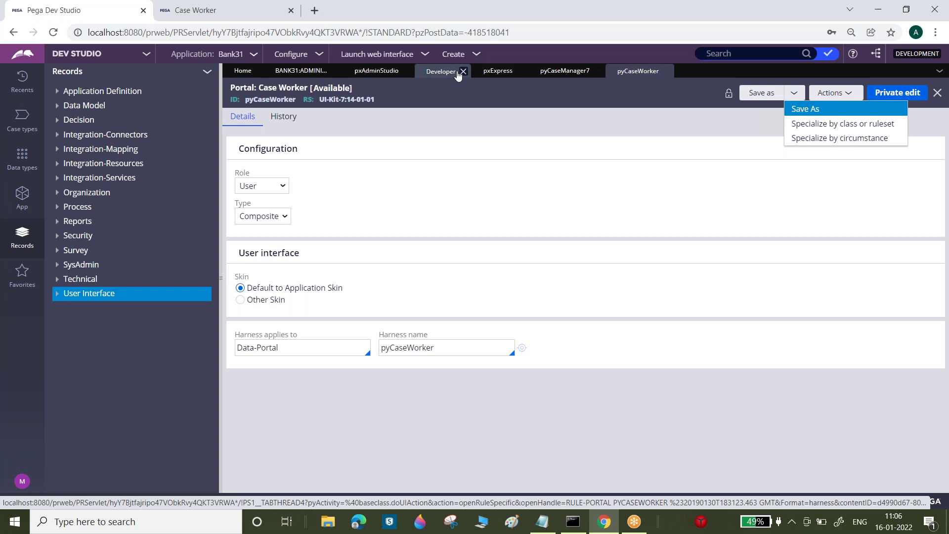
click(407, 71)
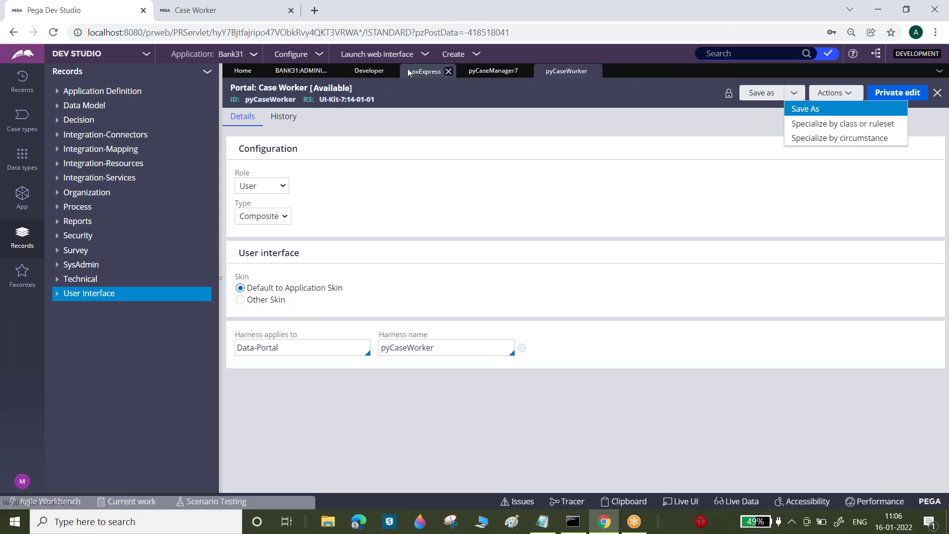
click(448, 72)
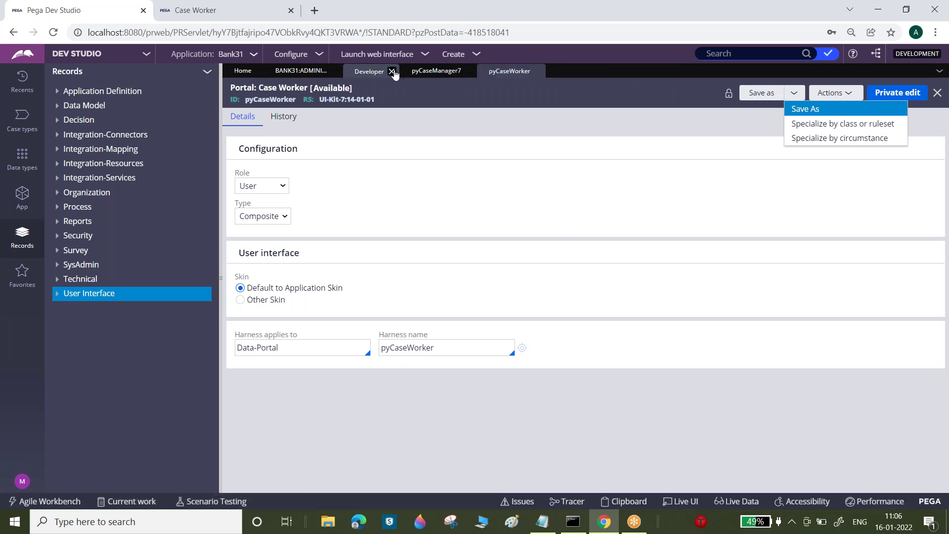
click(394, 72)
click(413, 72)
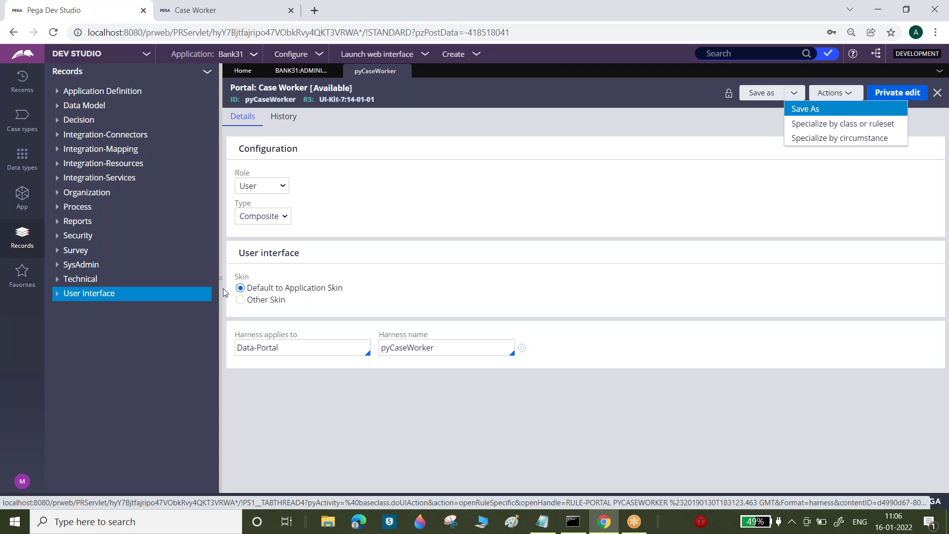
click(119, 294)
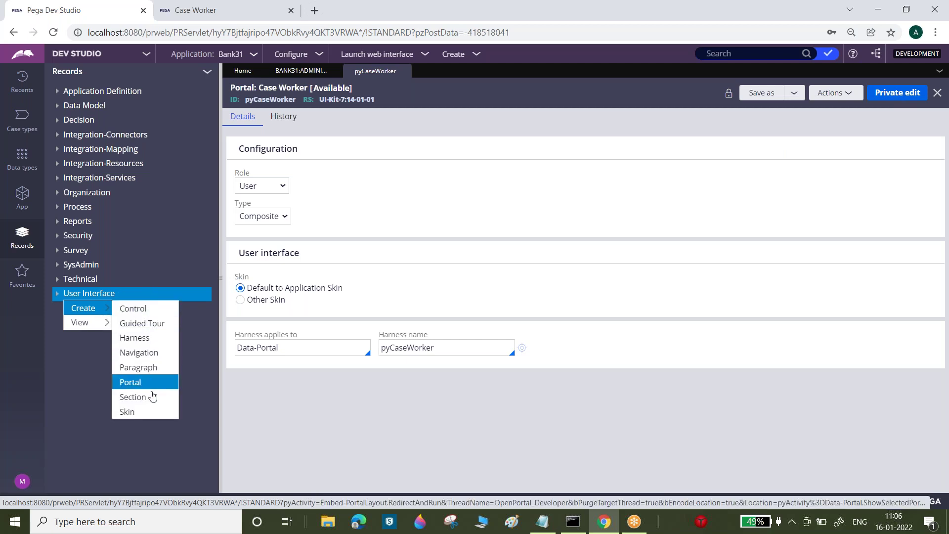
- Start a new Portal labelled 'SB Dubai User Portal' (SBDubaiUserPortal) in ruleset Bank31 01-01-03
click(129, 382)
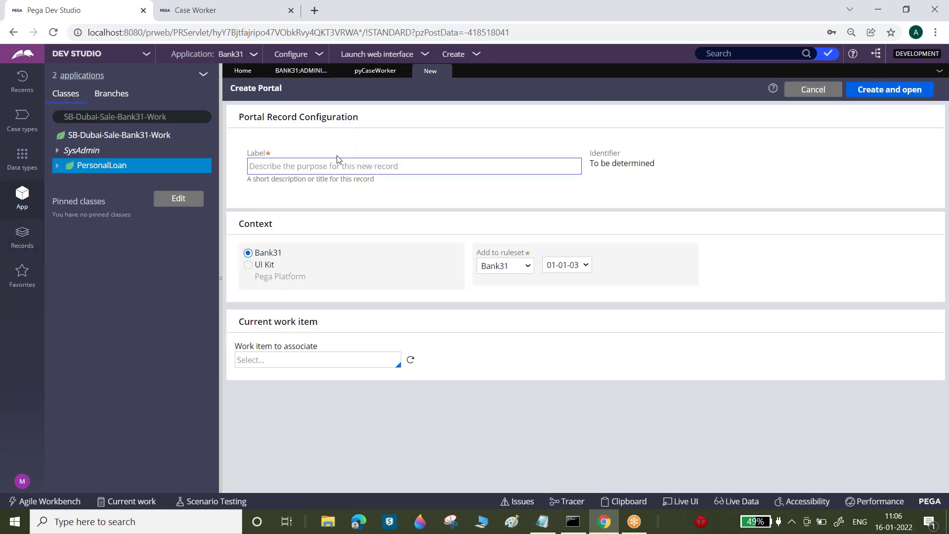
click(329, 167)
text(SB User Portal)
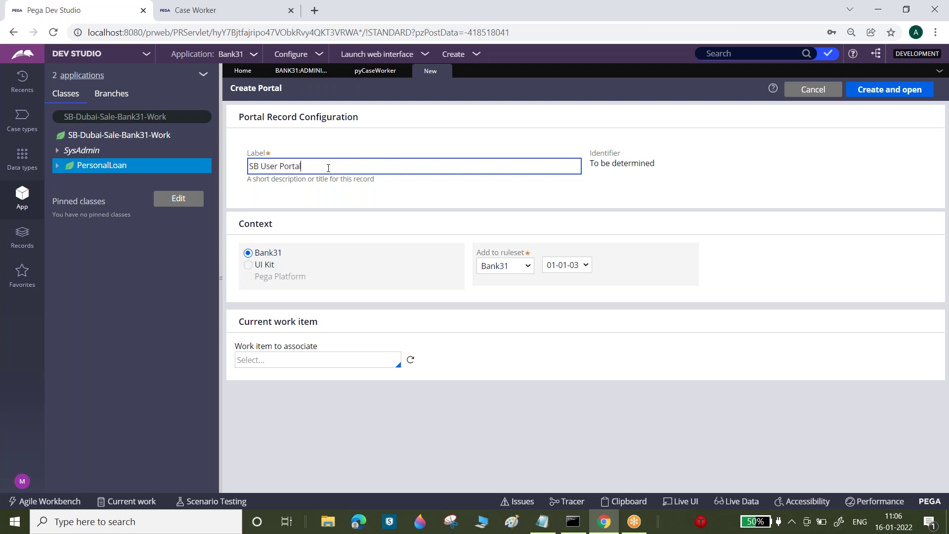
click(356, 192)
click(261, 167)
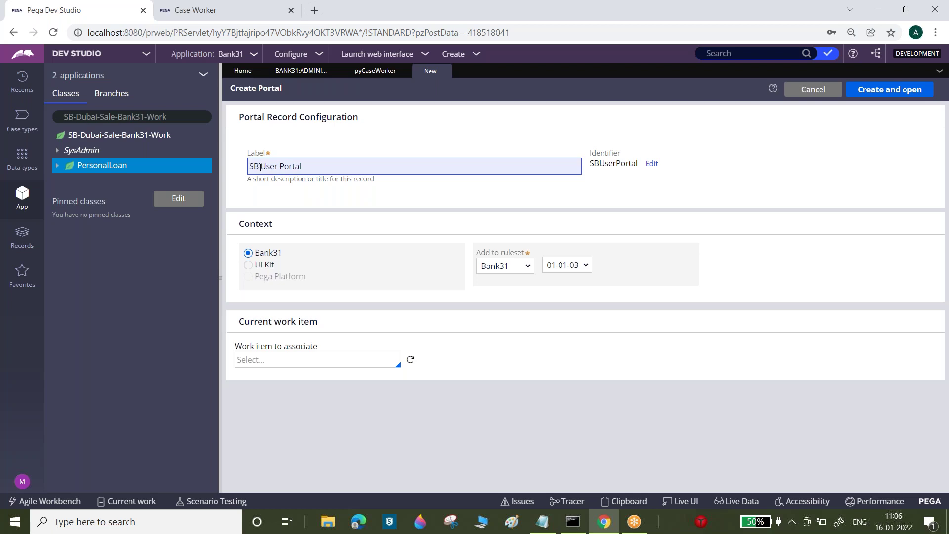
text(Du)
text(bai)
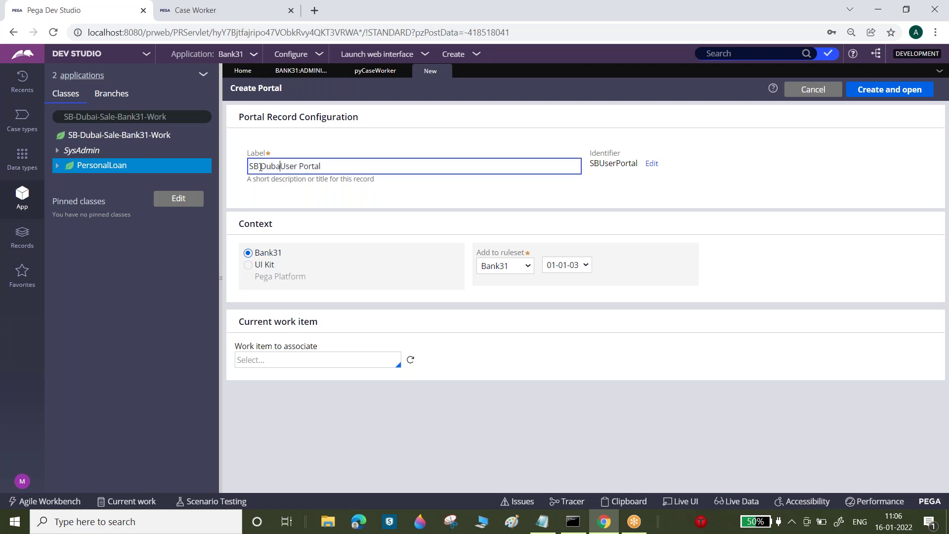
click(359, 201)
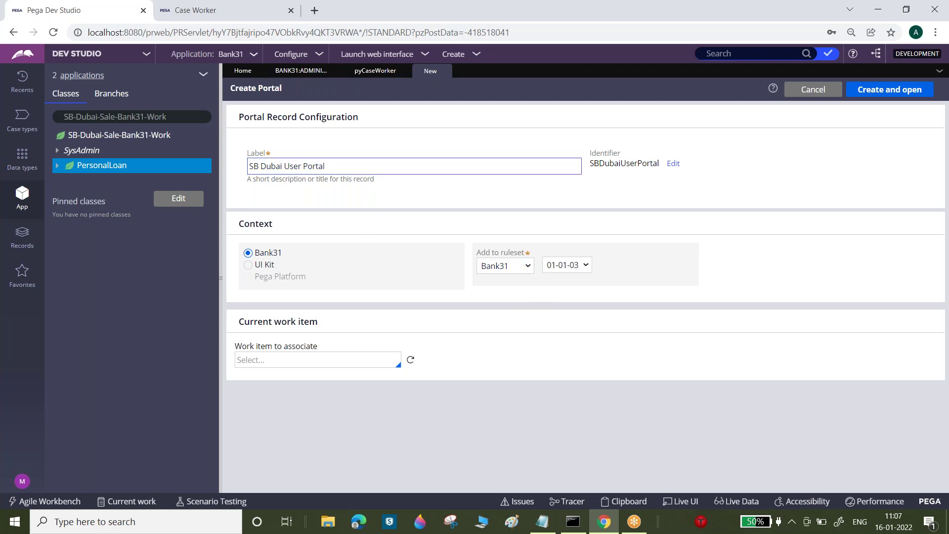
click(283, 166)
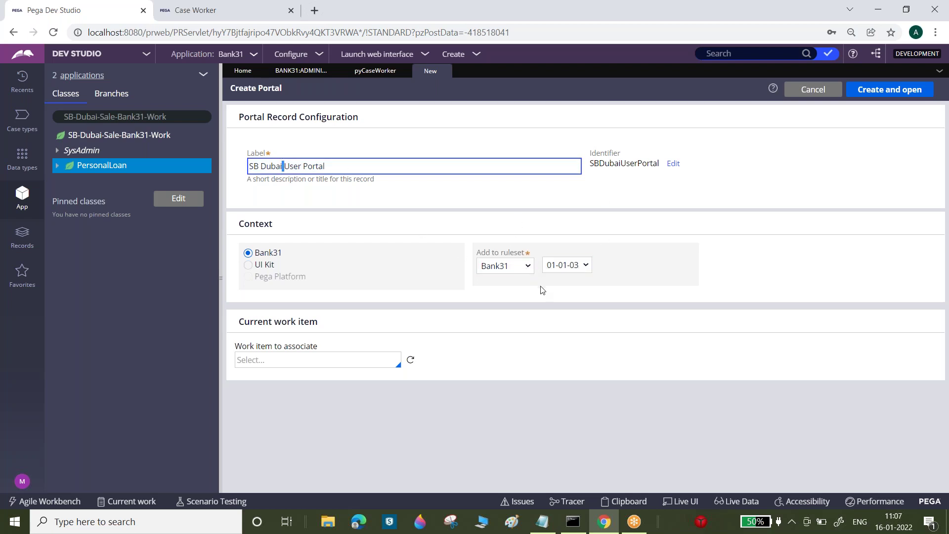
click(542, 521)
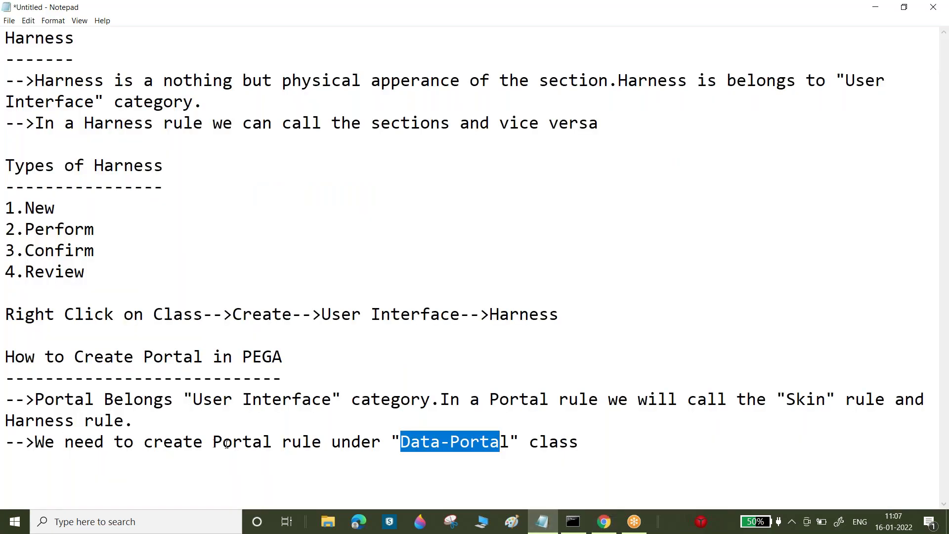
- Replace 'under "Data-Portal" class' in the last note with 'in specific rule set and version'
drag(330, 442, 582, 435)
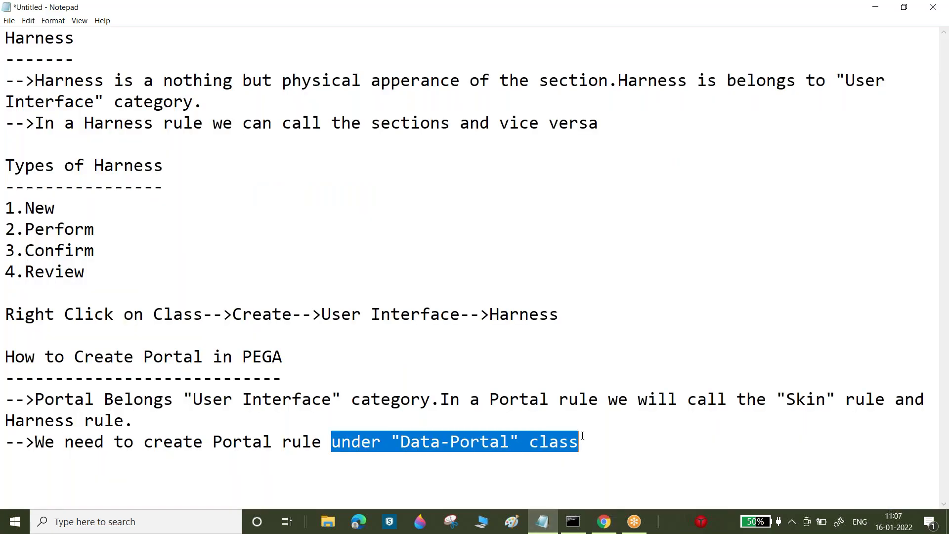
key(BackSpace)
text(in)
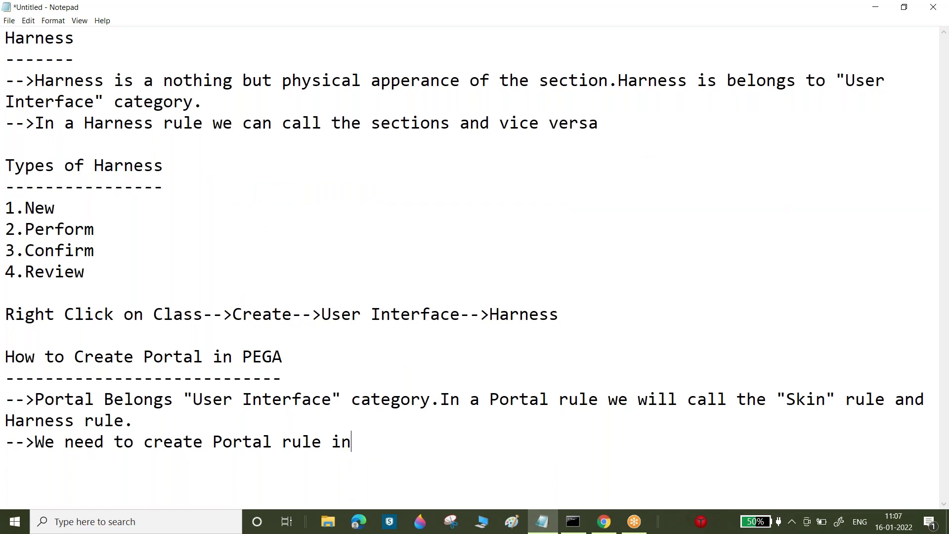
text( specifu)
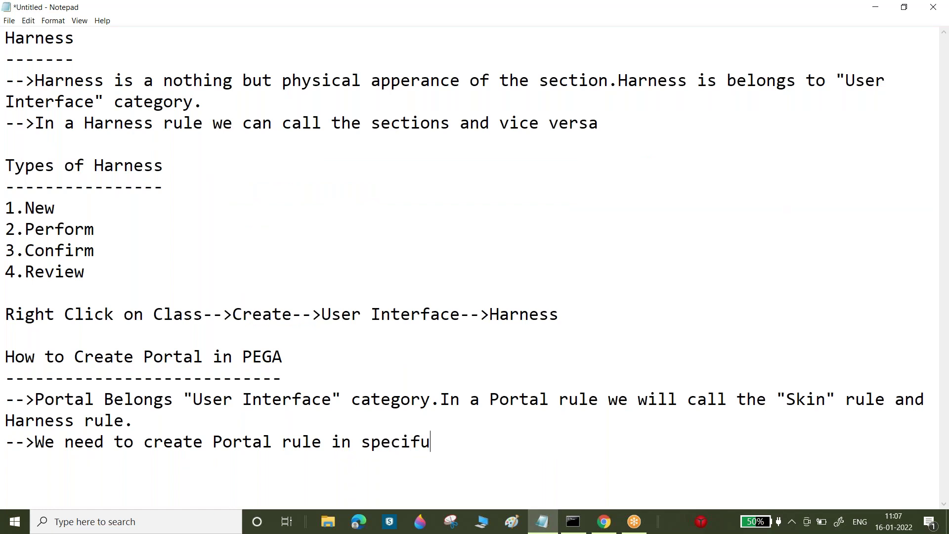
key(BackSpace)
text(ic rule set anf)
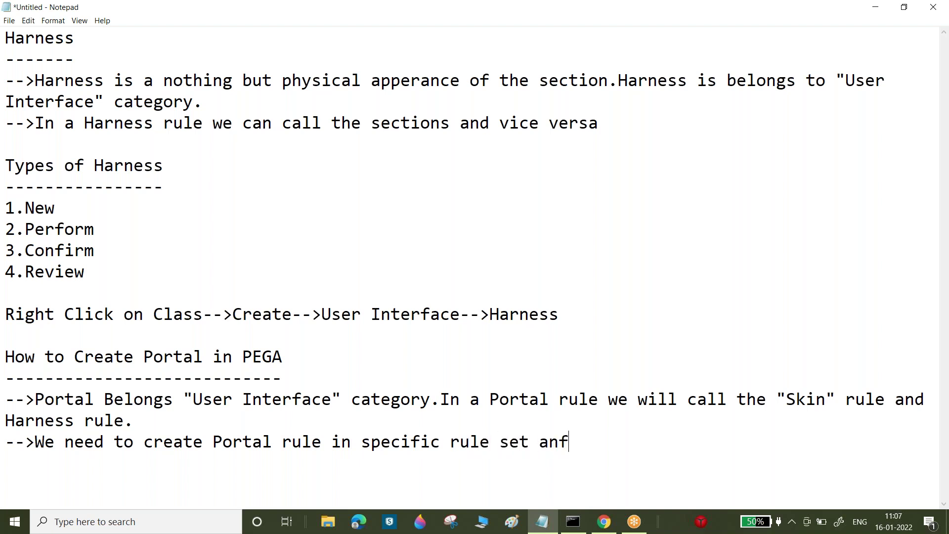
key(BackSpace)
text(d version.)
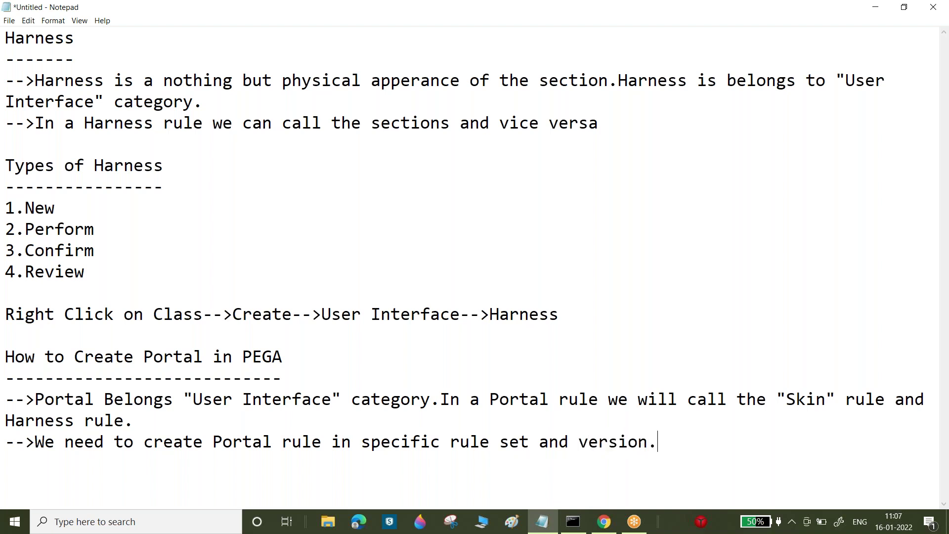
click(604, 521)
key(End)
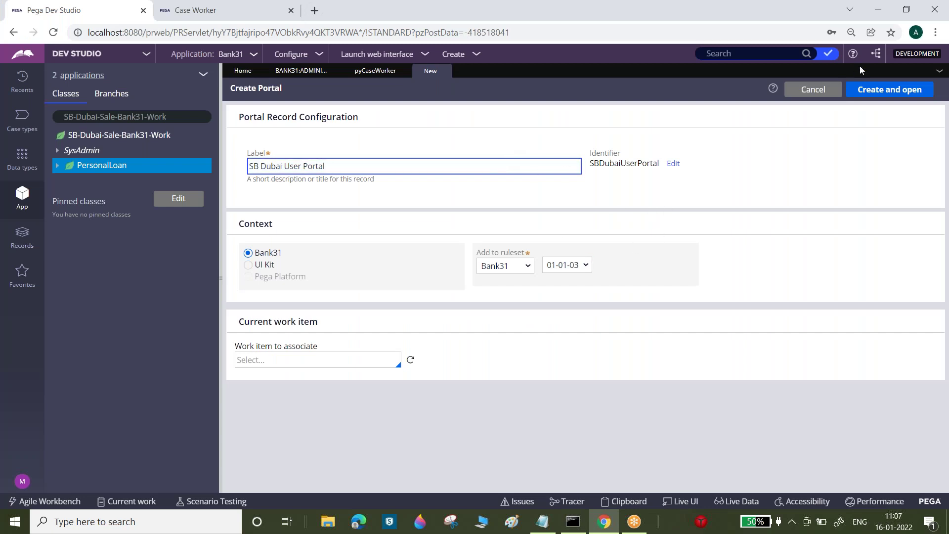
- Create and open the SB Dubai User Portal, reviewing the User and Developer role options
click(890, 90)
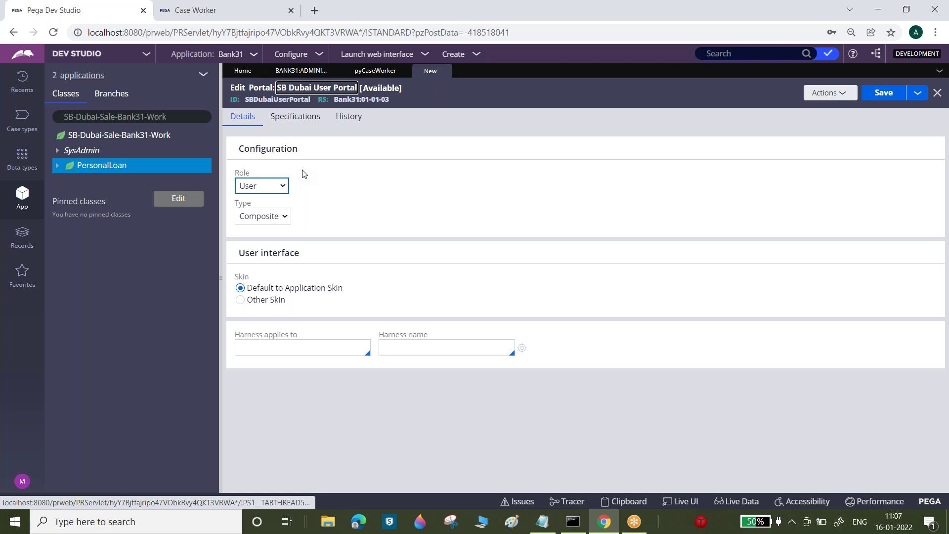
click(283, 186)
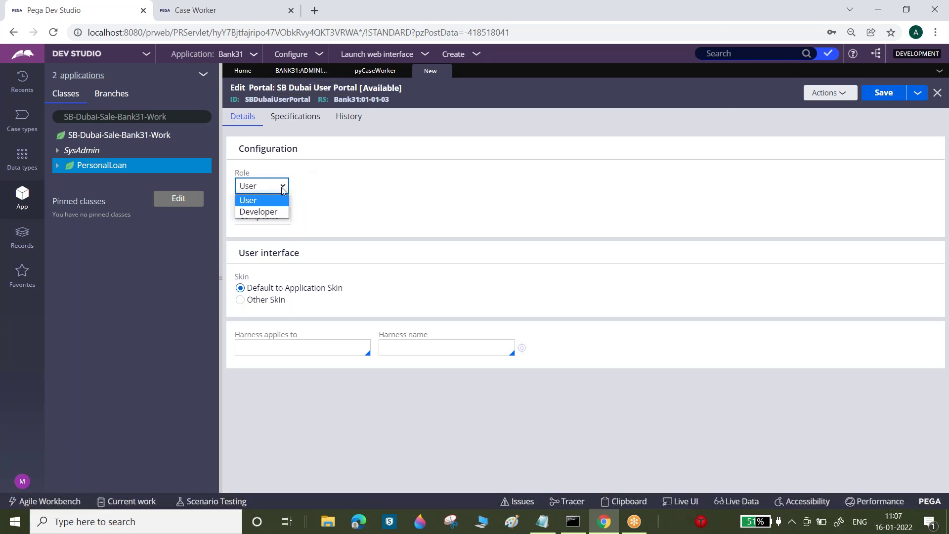
drag(243, 148, 292, 149)
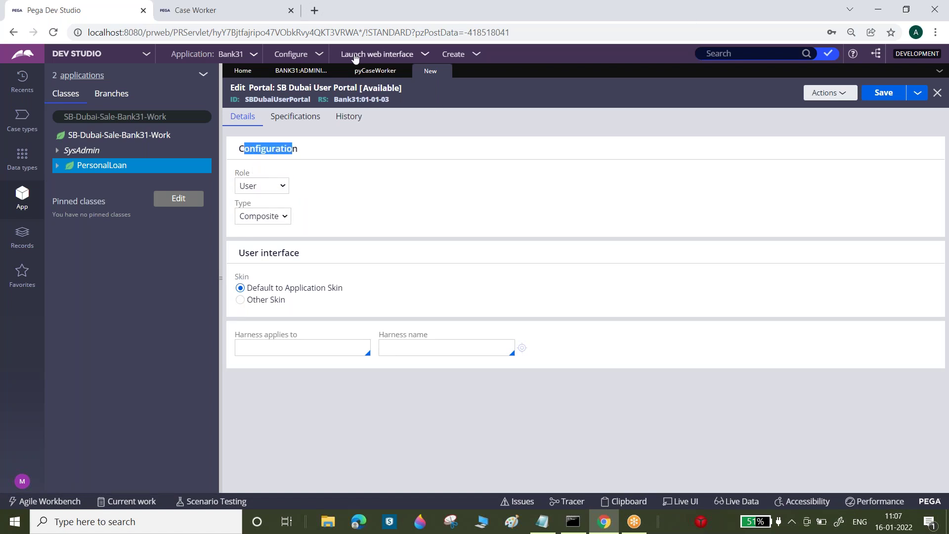
- Open the Developer portal rule from the Administrator access group and try Type Custom, then Composite
click(306, 70)
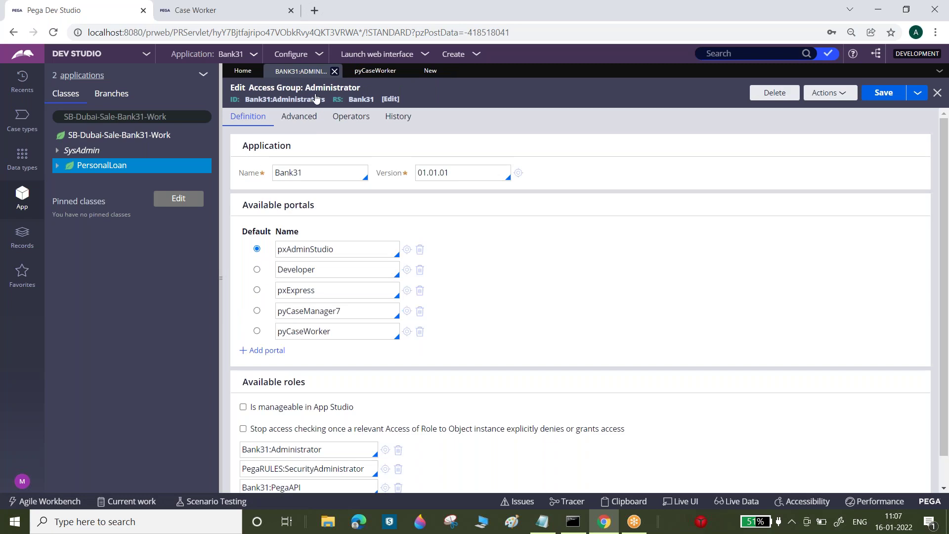
click(407, 270)
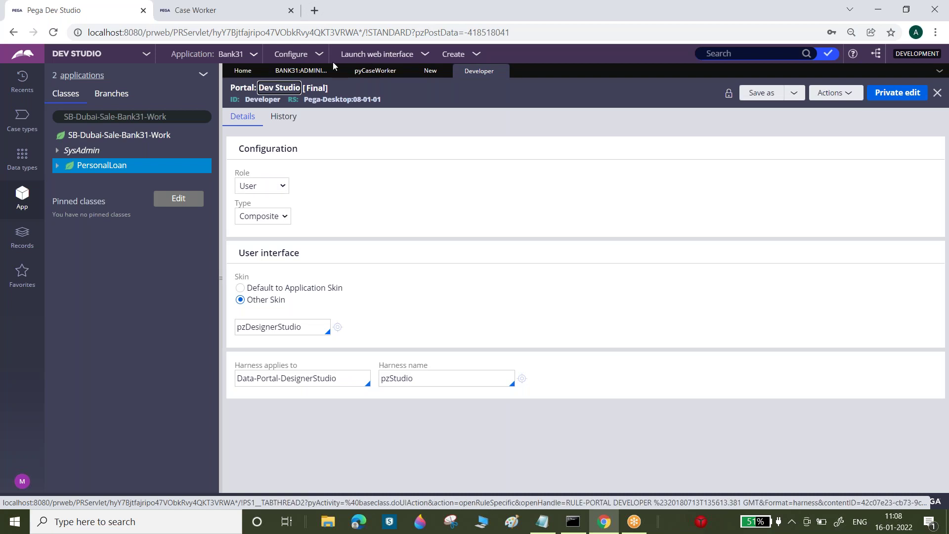
click(283, 186)
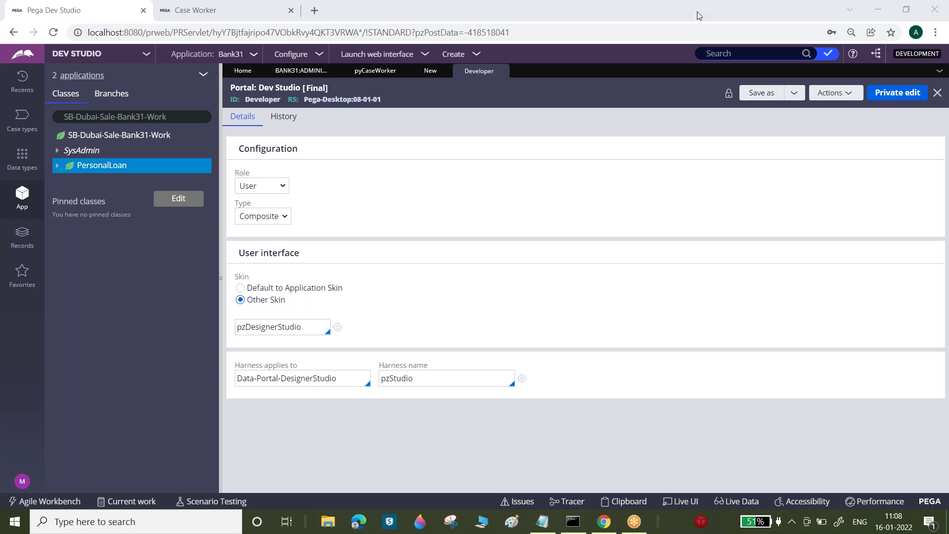
click(257, 189)
click(269, 216)
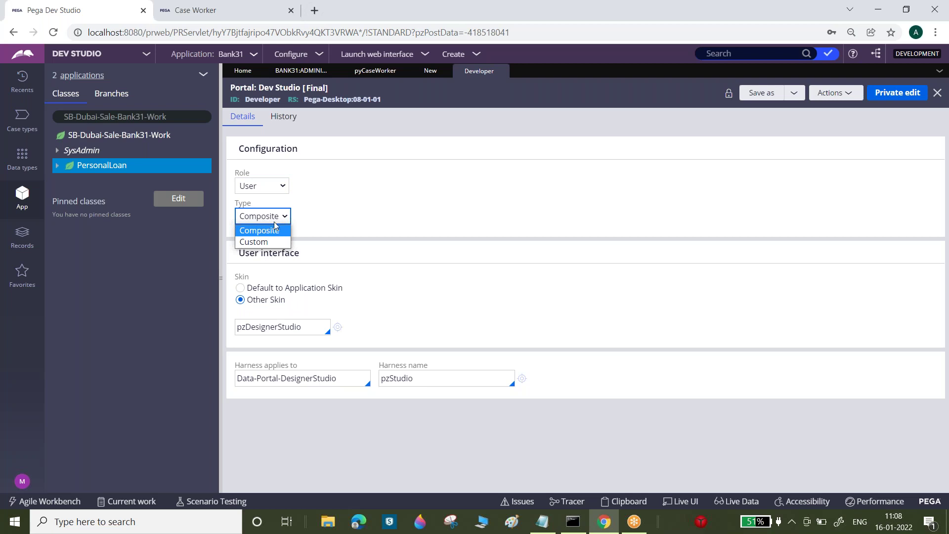
click(260, 242)
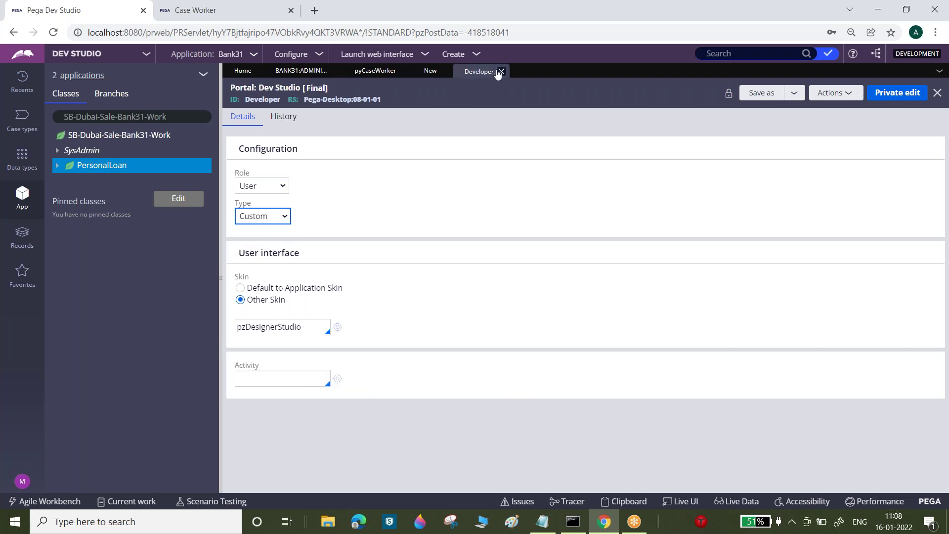
click(284, 217)
click(272, 231)
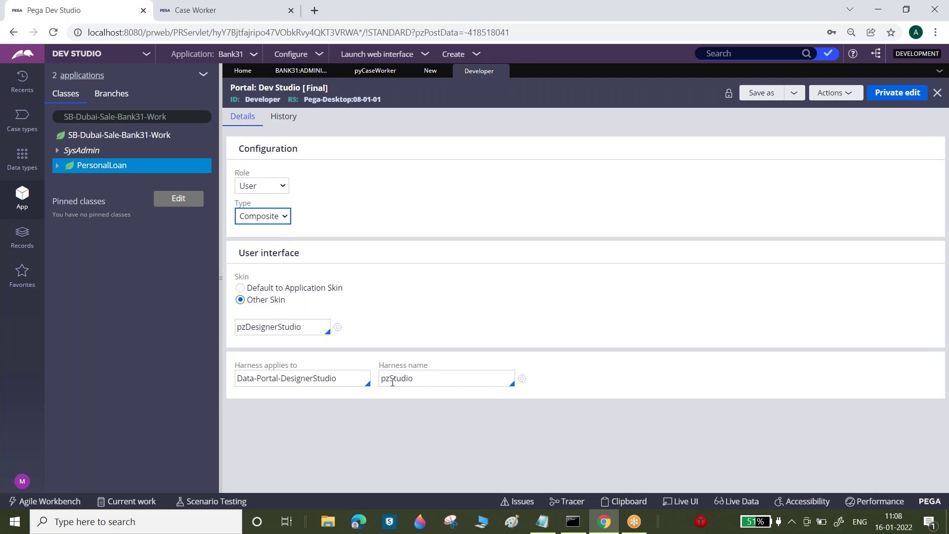
- Compare against the Case Worker portal's case types, leaving the Developer portal Composite with harness pzStudio
click(183, 8)
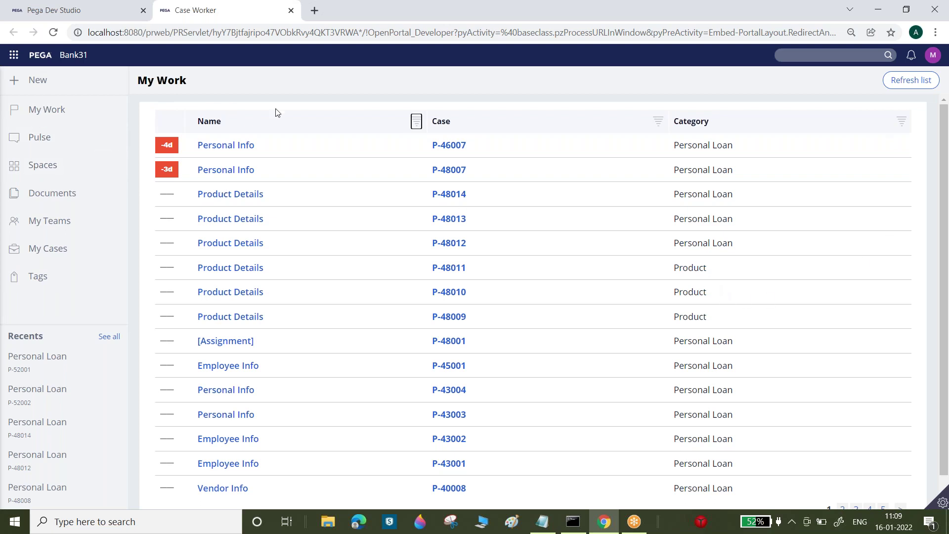
click(73, 7)
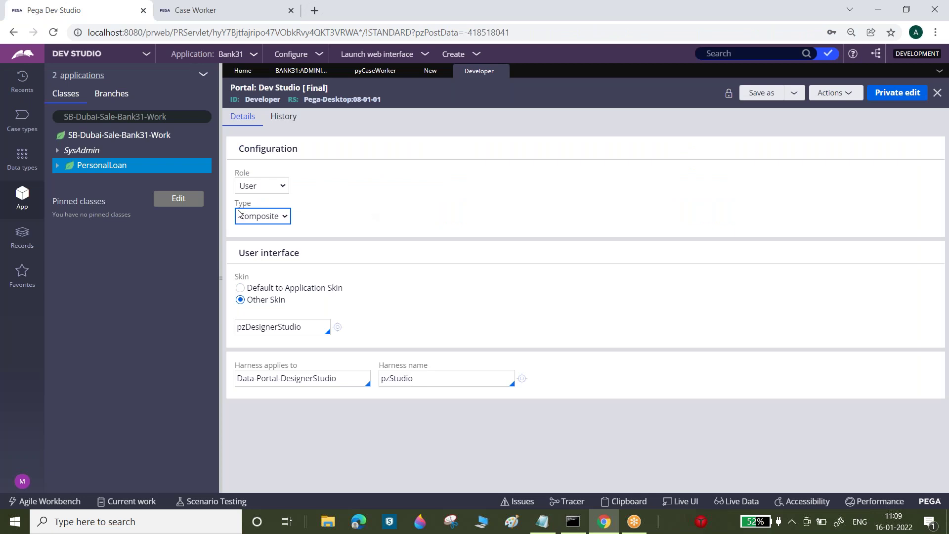
click(279, 220)
click(264, 242)
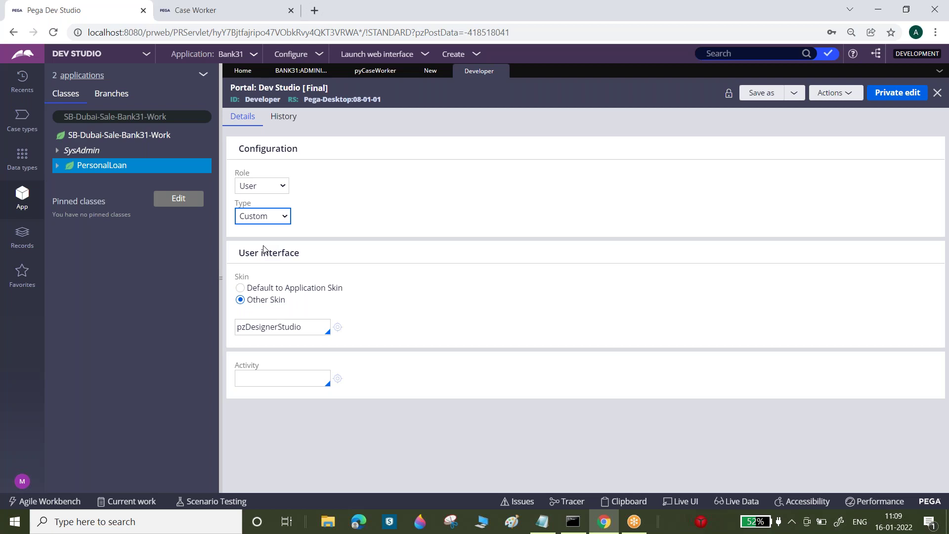
click(364, 249)
click(300, 372)
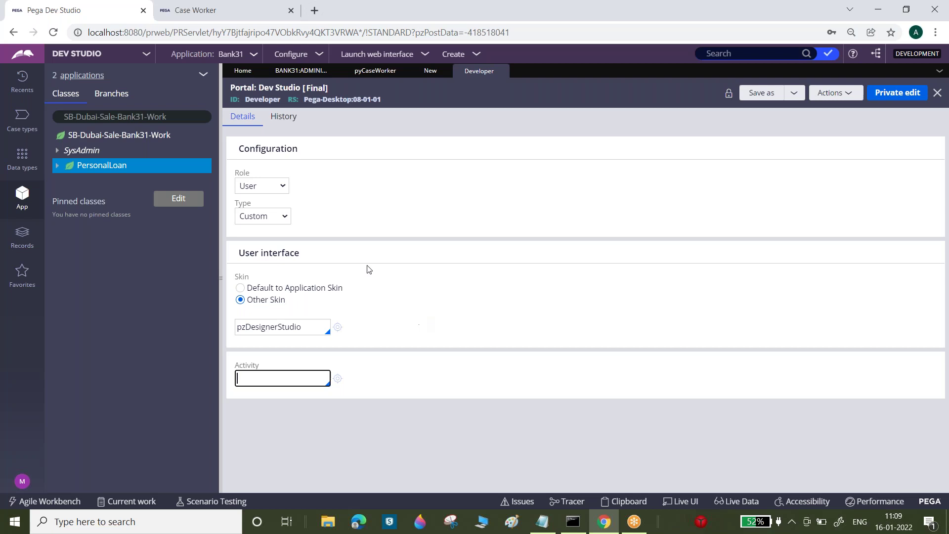
click(252, 7)
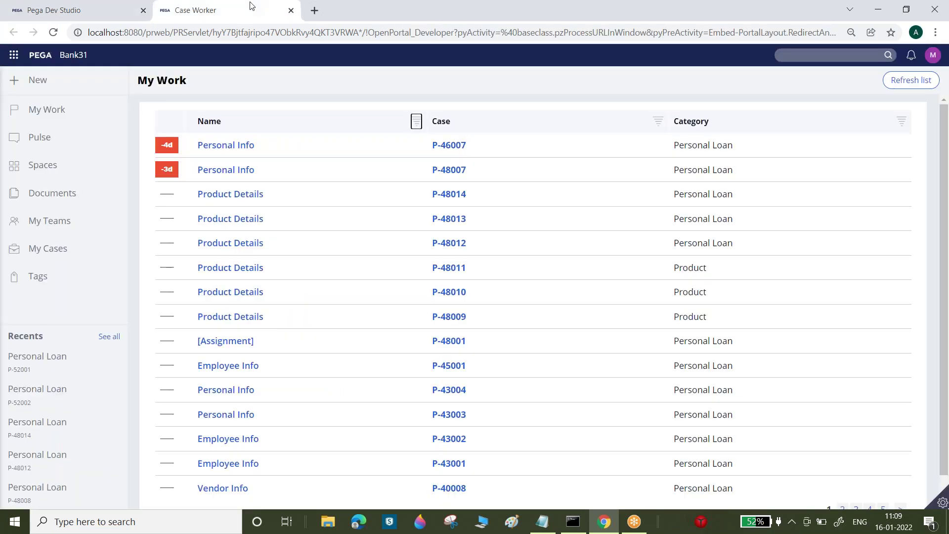
click(38, 80)
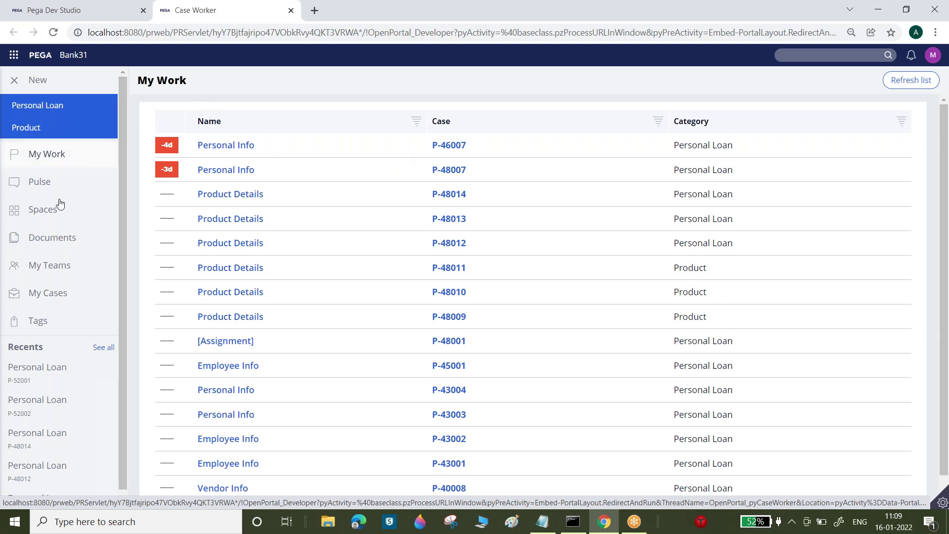
click(54, 10)
click(262, 217)
click(261, 231)
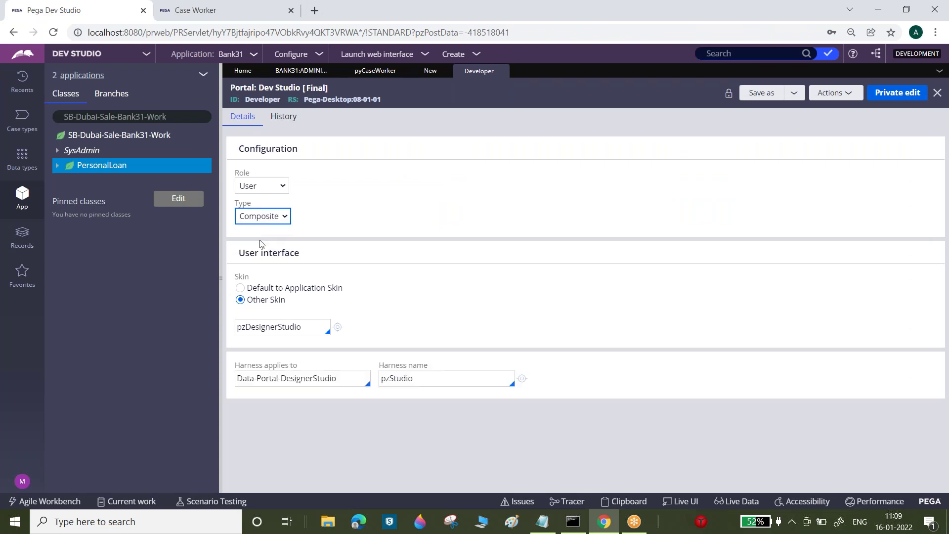
drag(239, 253, 299, 254)
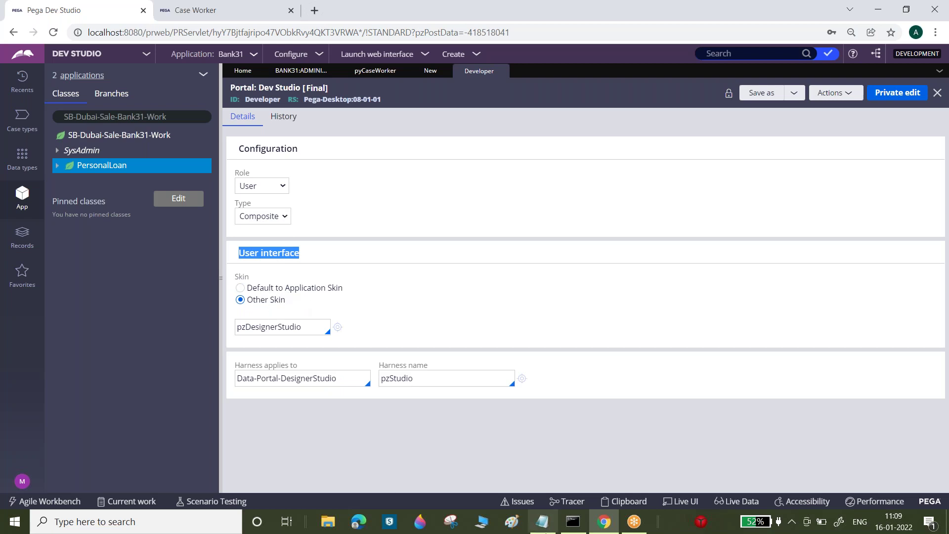
- Review the Skin note, then close the Developer portal tab discarding its unsaved changes
click(556, 525)
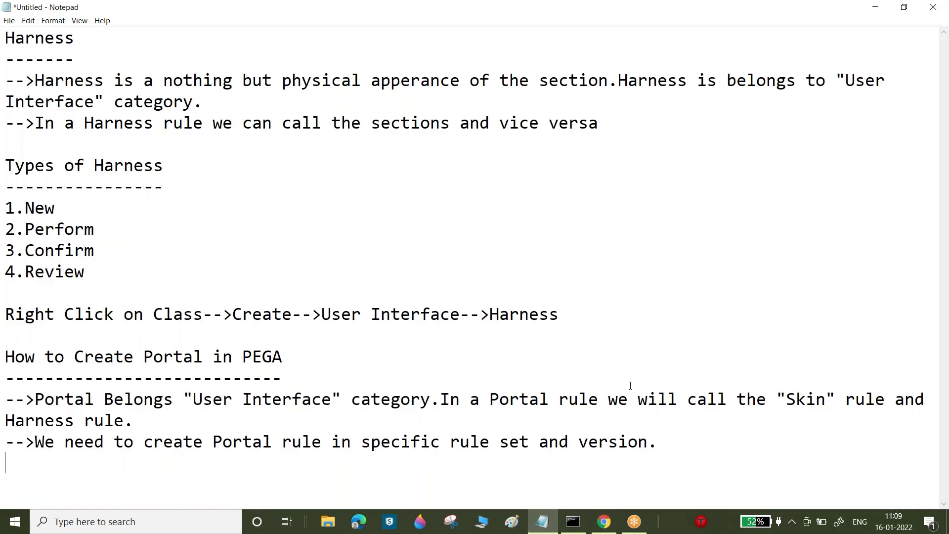
drag(649, 388, 816, 391)
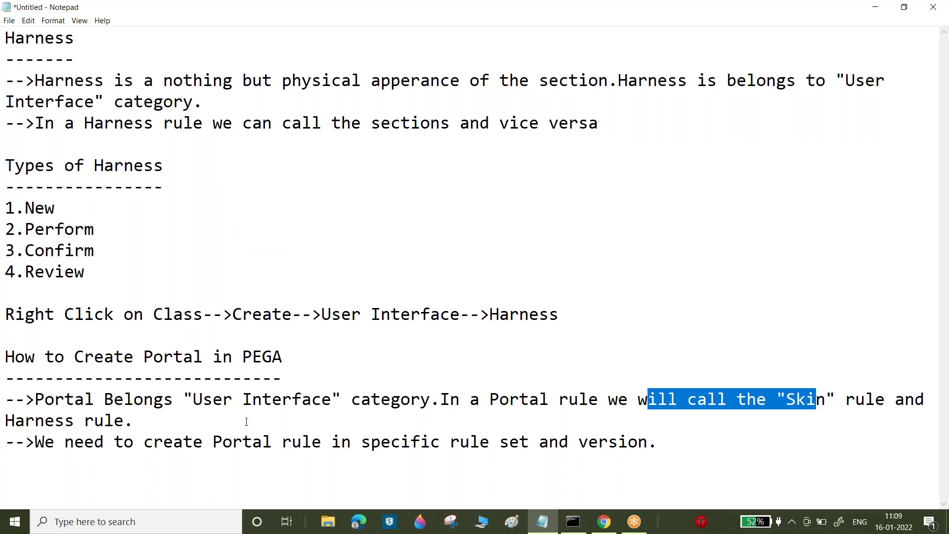
key(alt+Tab)
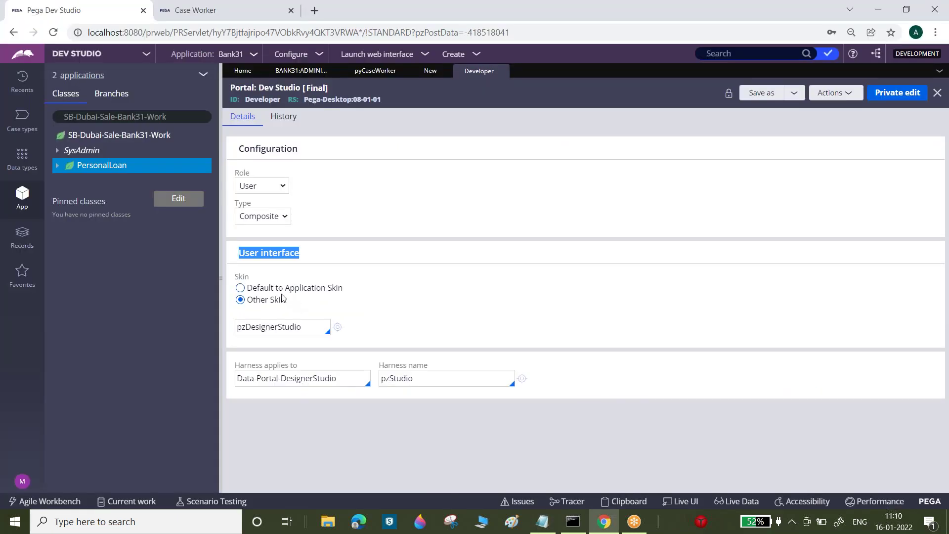
double_click(403, 378)
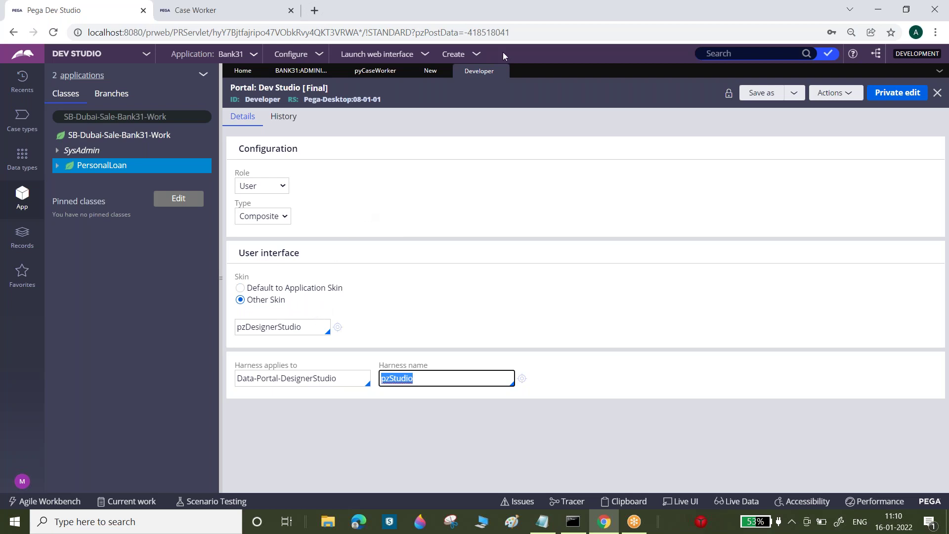
click(502, 71)
key(Return)
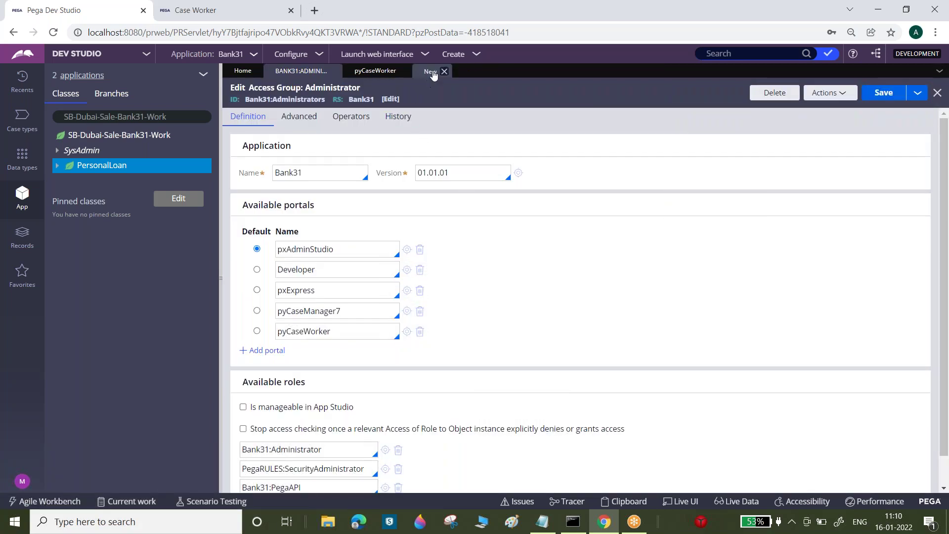
- Confirm the application's skin is Bank31 via Application > Skin, then close that record
click(430, 70)
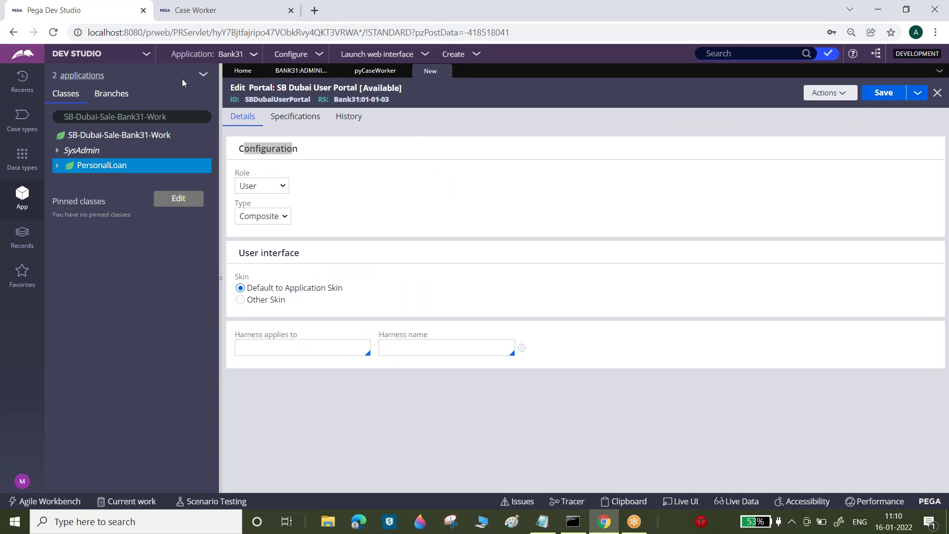
click(261, 52)
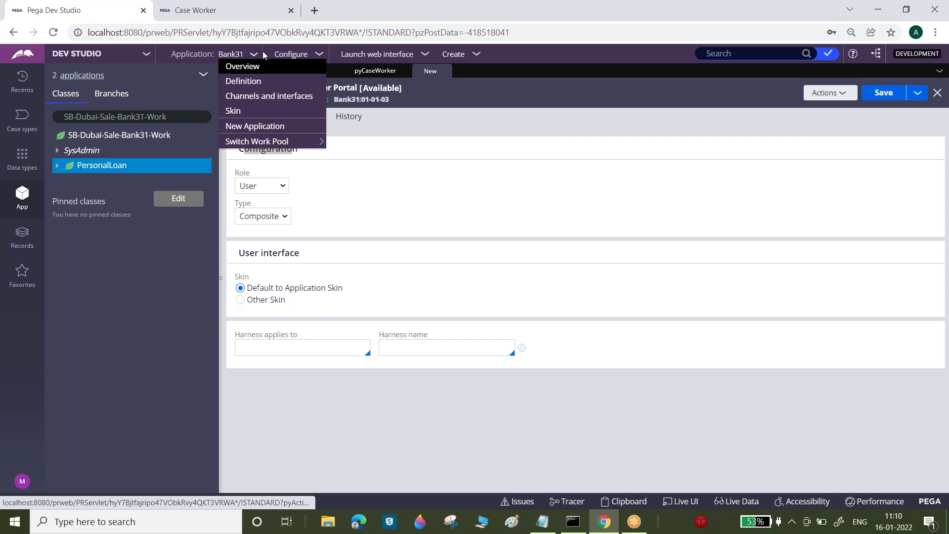
click(237, 111)
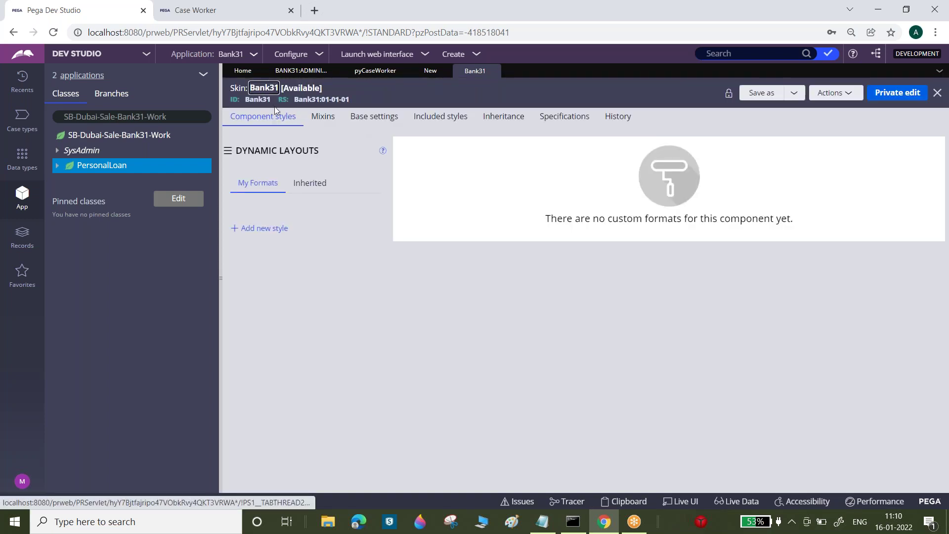
double_click(260, 98)
click(260, 99)
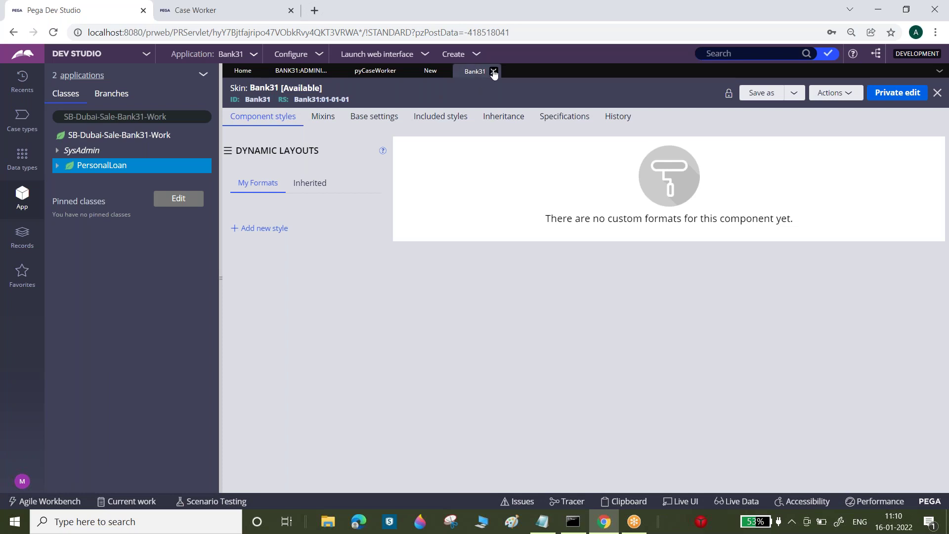
click(493, 72)
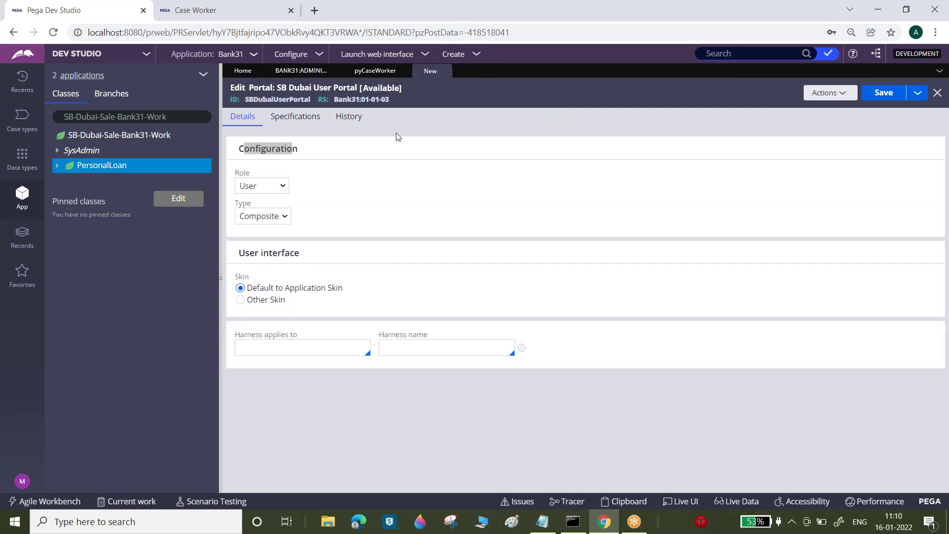
- Set the SB Dubai User Portal to Other Skin Bank31, keeping Role User
click(239, 300)
click(257, 326)
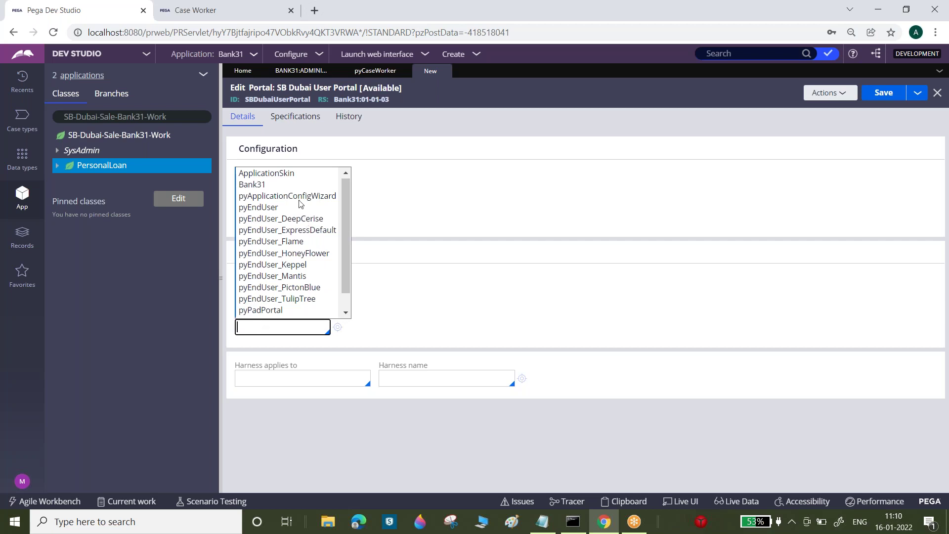
click(262, 184)
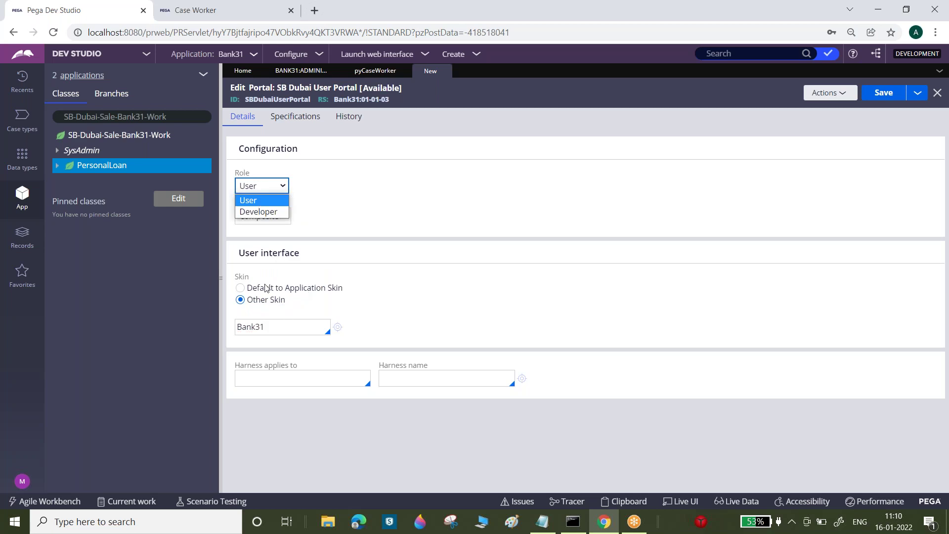
key(Tab)
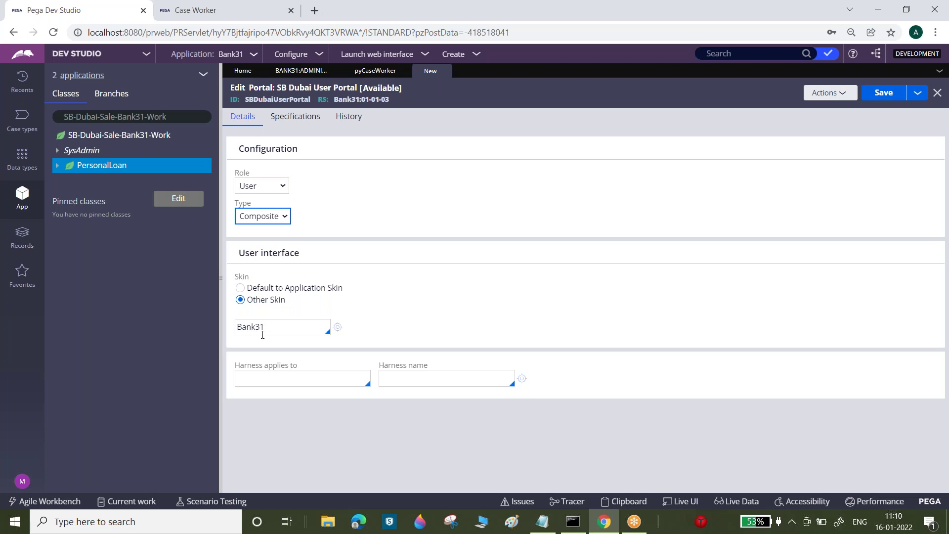
drag(242, 370, 306, 372)
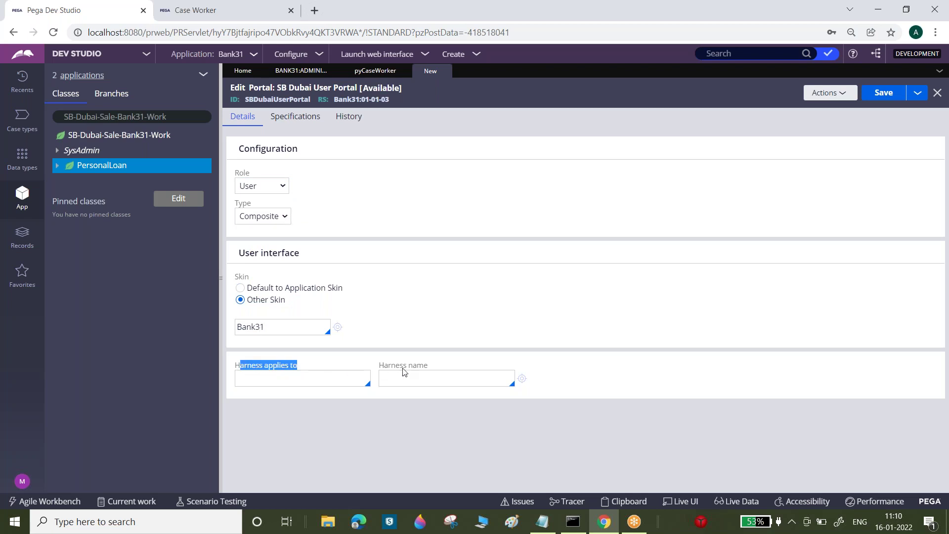
click(443, 183)
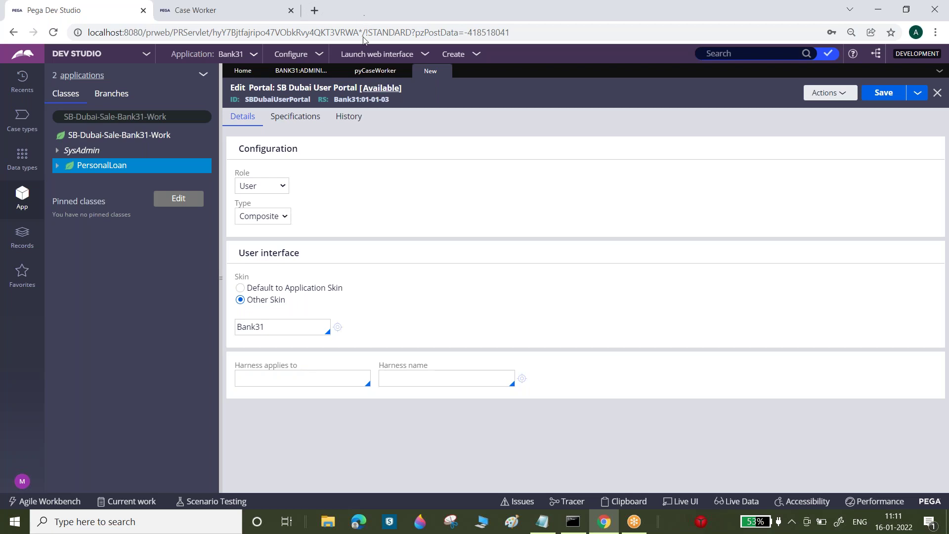
- Open the Case Worker portal's pyCaseWorker harness on Data-Portal
click(369, 73)
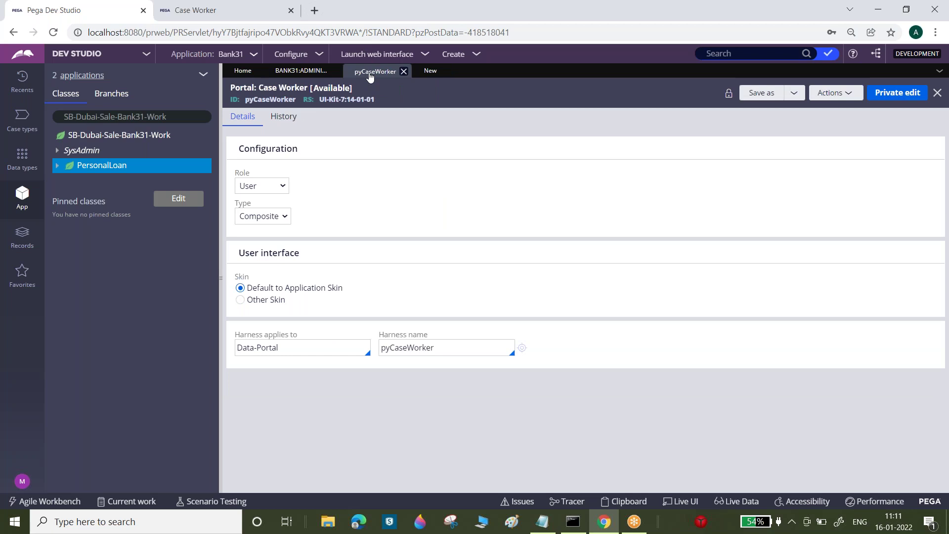
drag(236, 340, 434, 337)
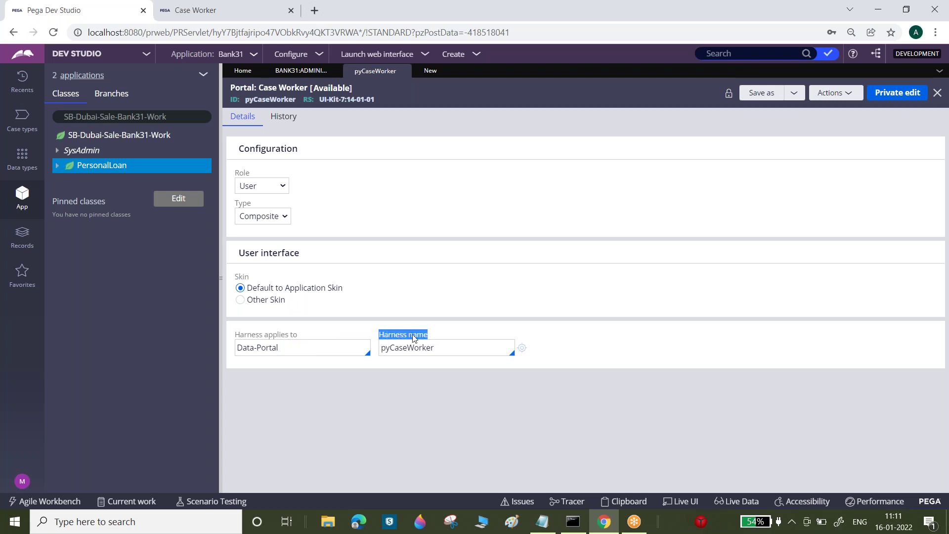
double_click(273, 348)
click(271, 348)
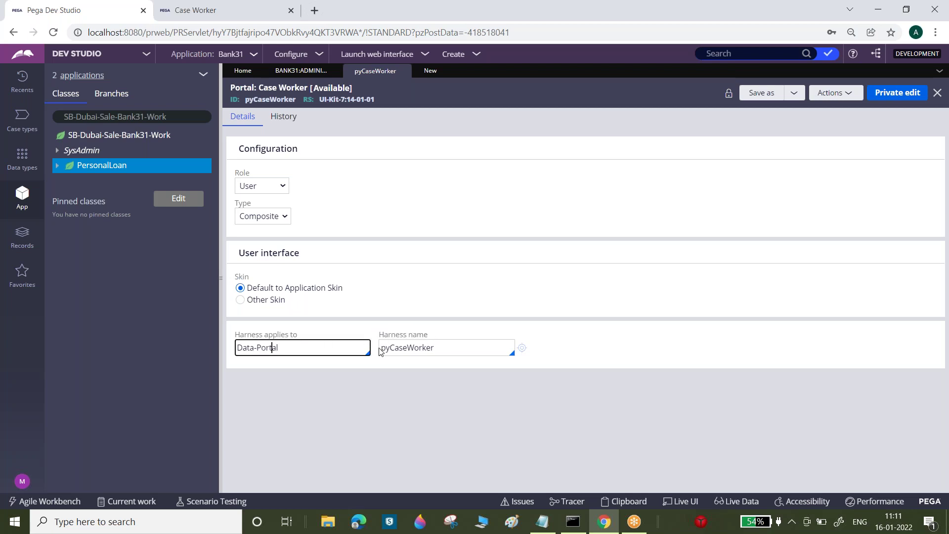
double_click(397, 348)
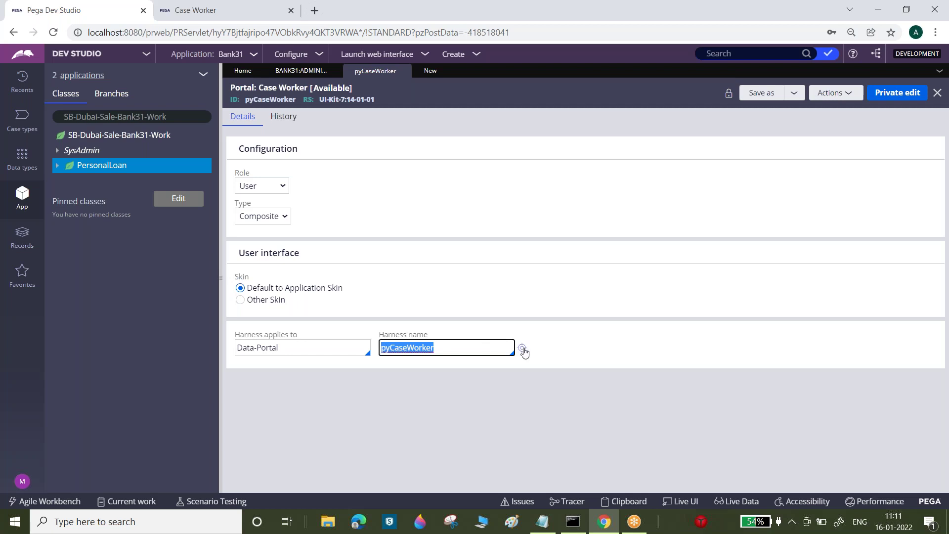
click(522, 348)
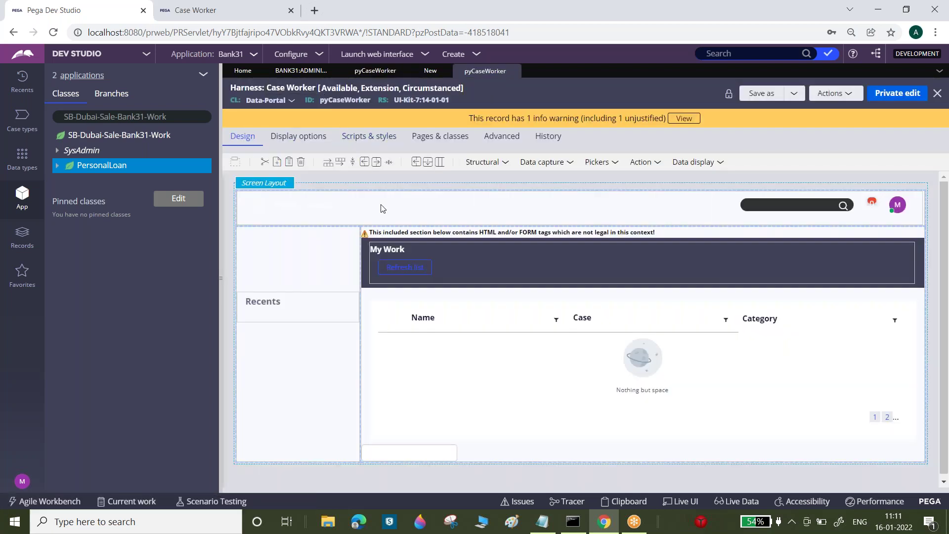
- Inspect the harness's header and main content regions, then browse records by category
click(381, 207)
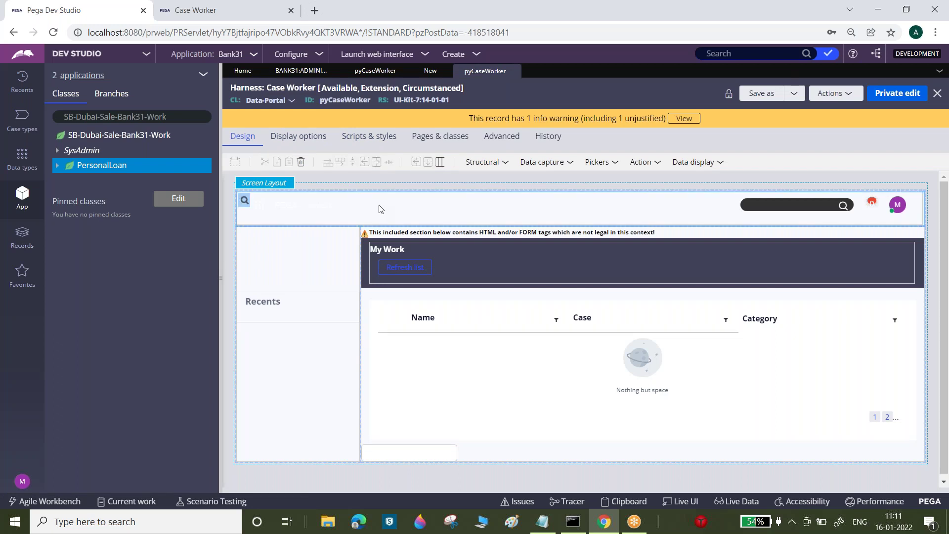
click(624, 331)
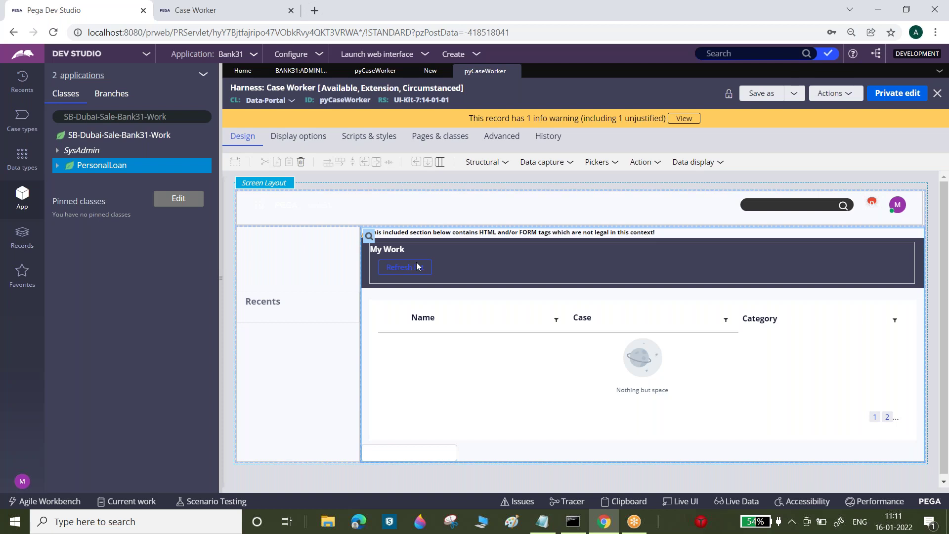
click(792, 95)
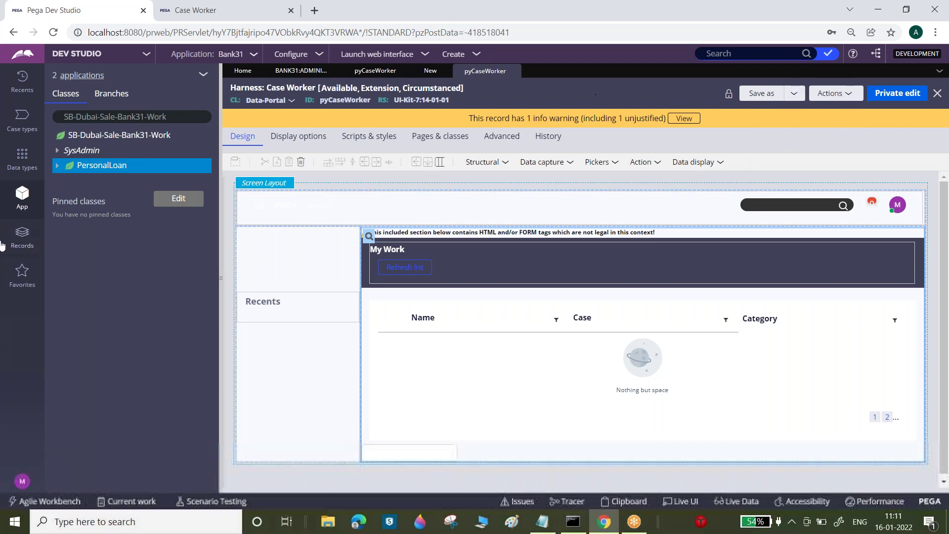
click(24, 236)
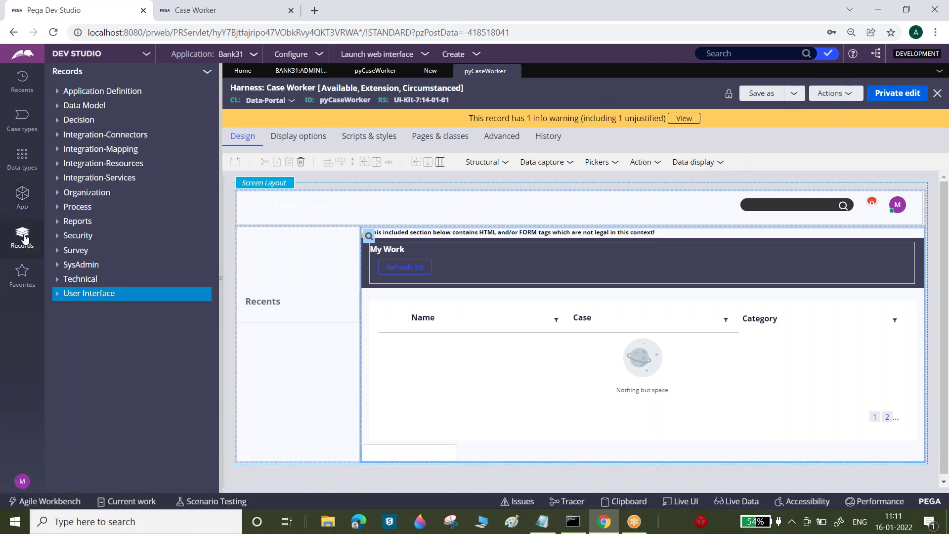
- Create a harness labelled 'SB Case Worker' applied to Data-Portal in Bank31 01-01-03, and open it
right_click(88, 295)
mouse_move(95, 312)
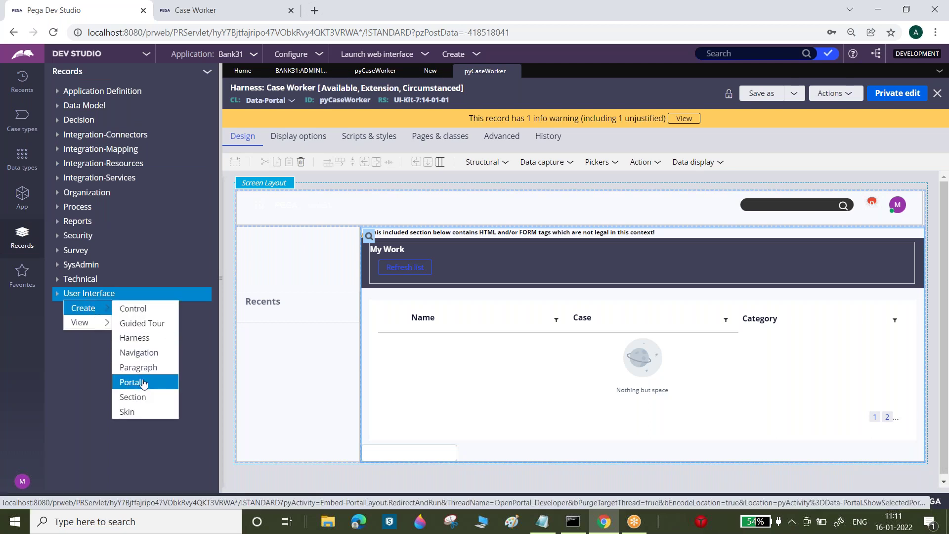
click(140, 352)
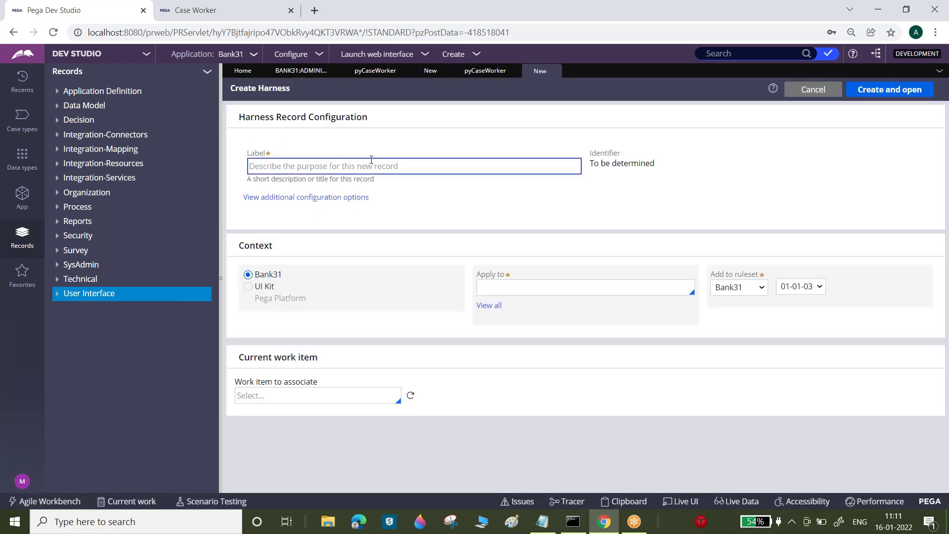
text(SB Wo)
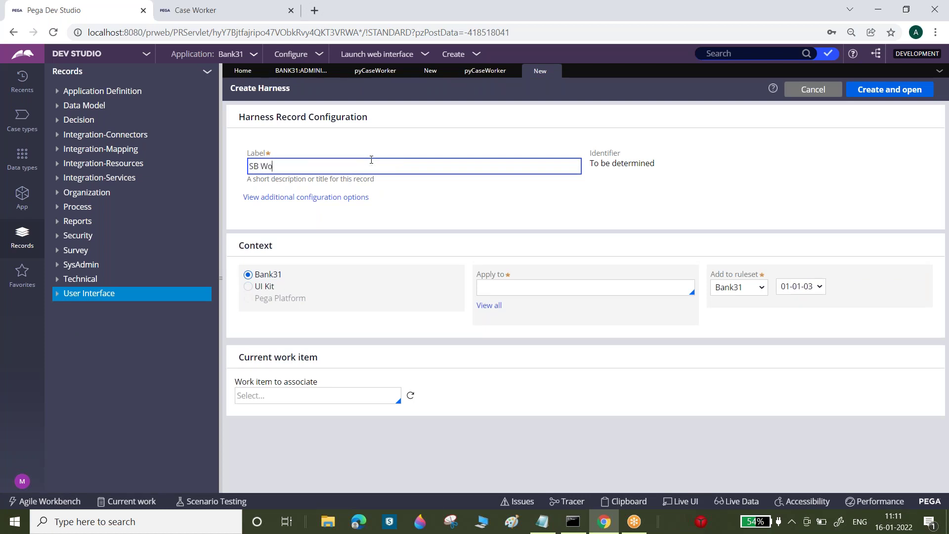
key(BackSpace)
key(BackSpace)
text(Case Worker)
click(445, 192)
click(530, 283)
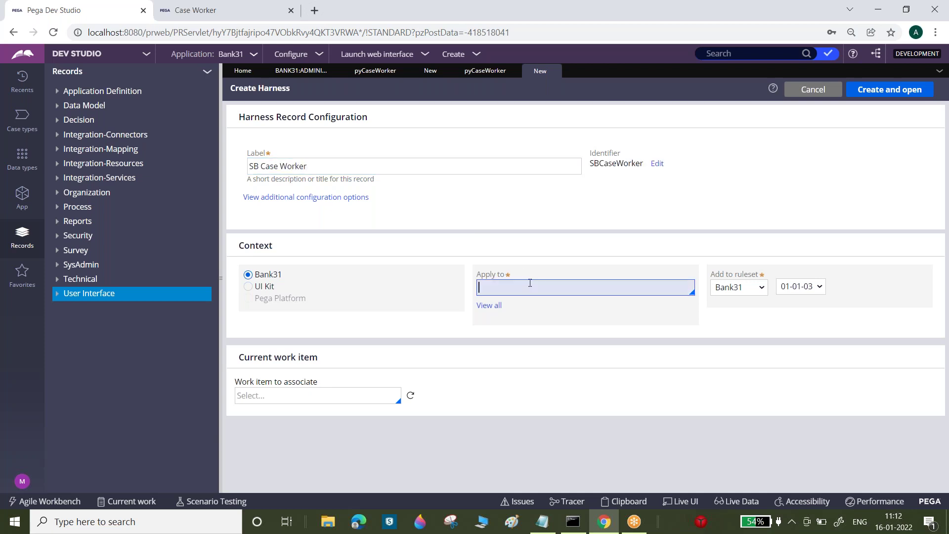
text(Data-)
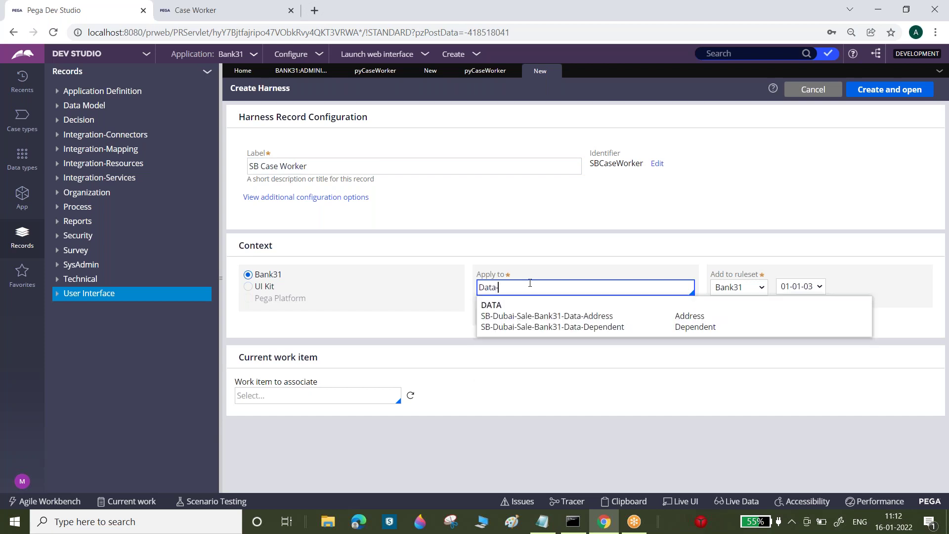
text(Portal)
key(Tab)
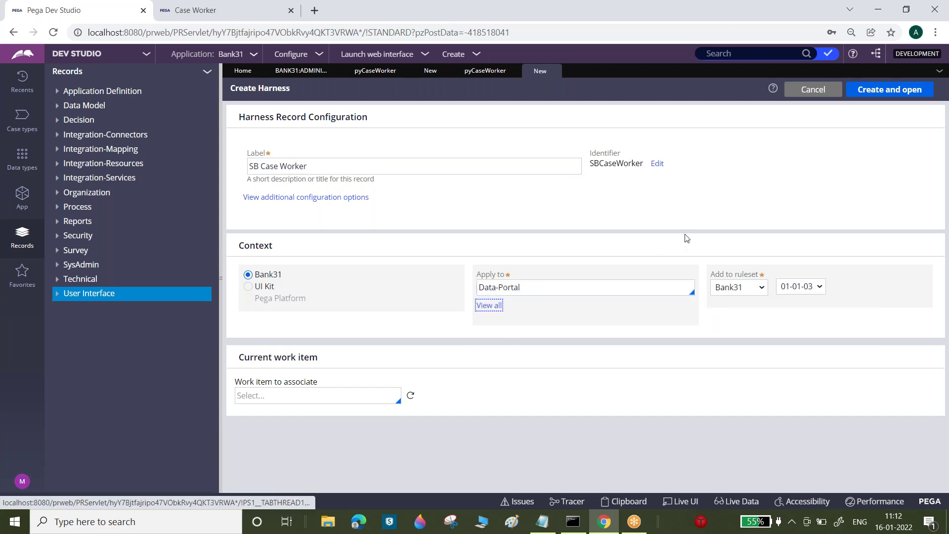
click(308, 166)
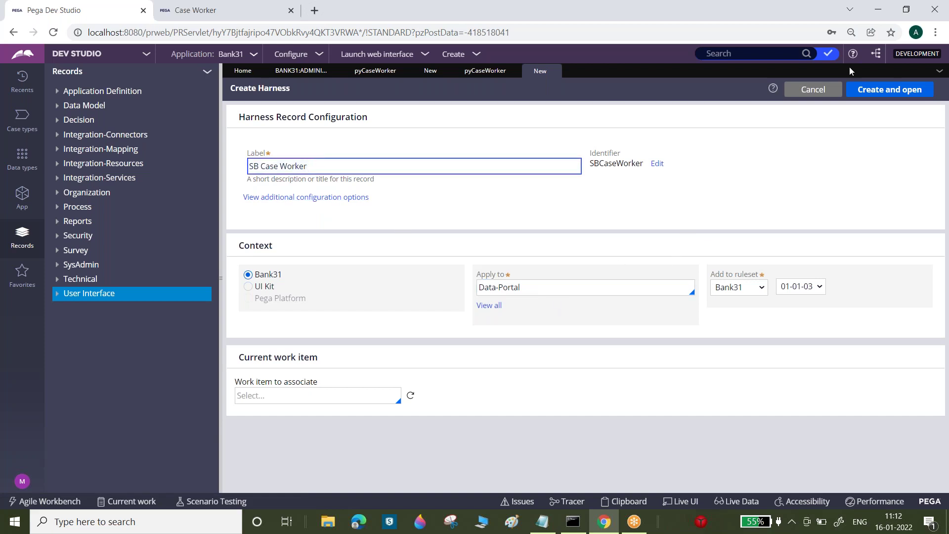
click(880, 93)
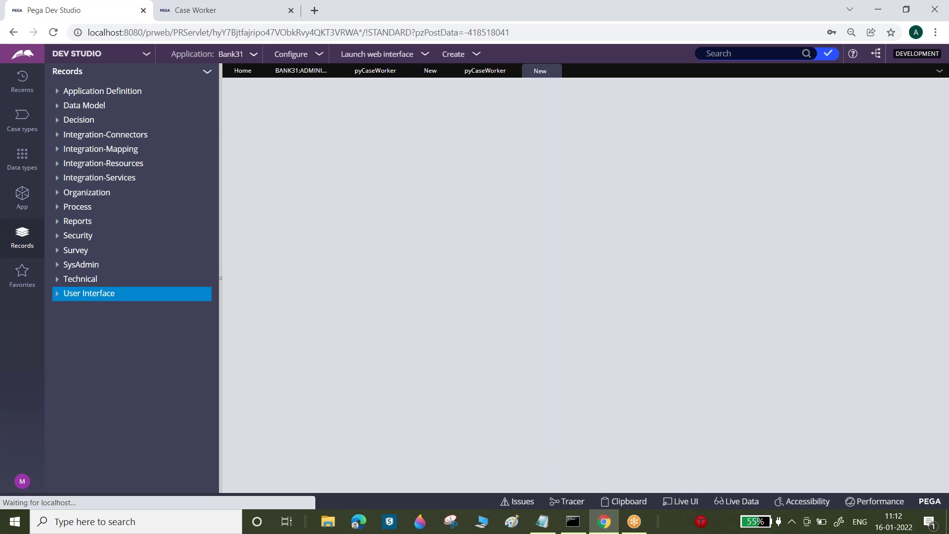
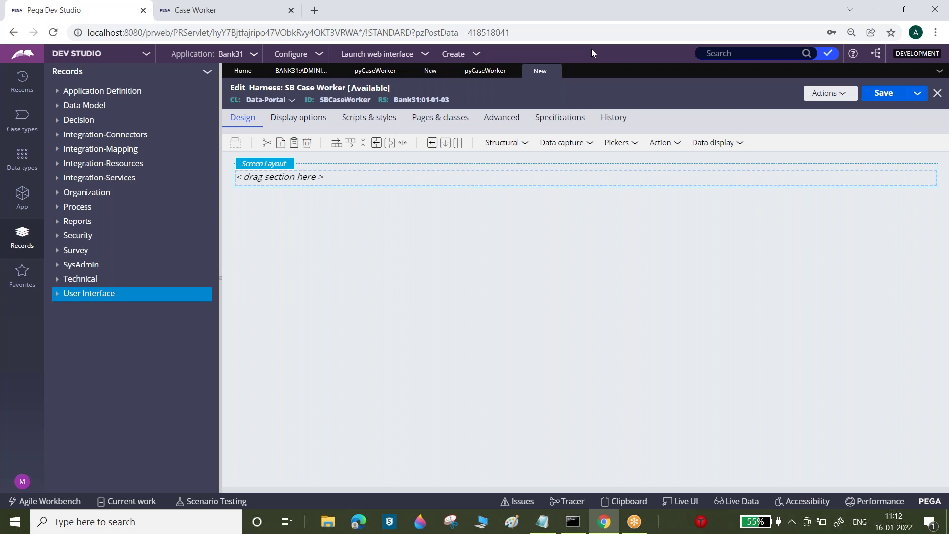
- Switch the SB Case Worker harness's screen layout to Header
click(295, 174)
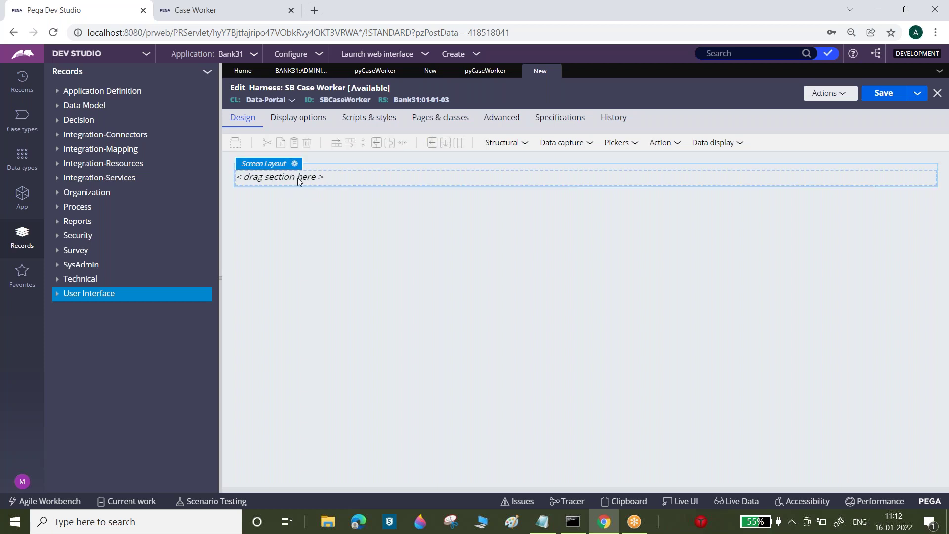
click(294, 165)
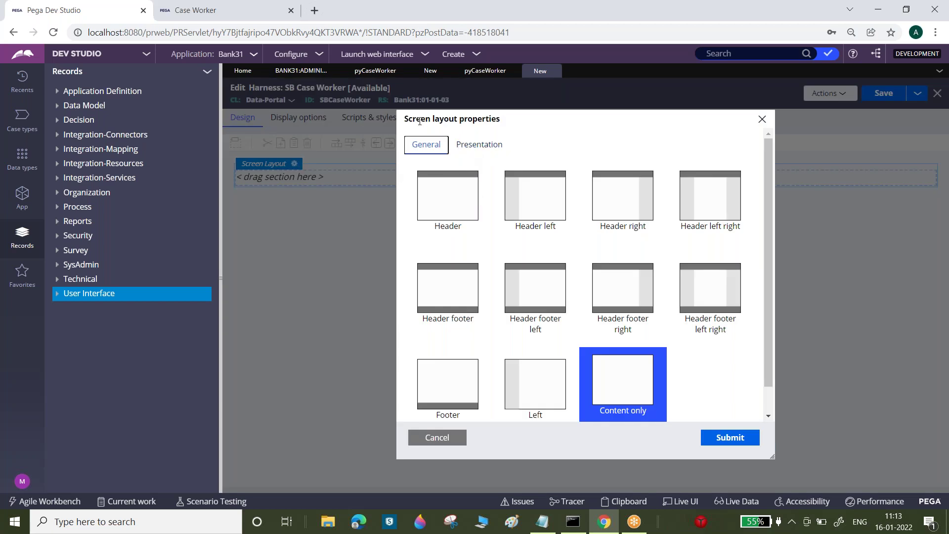
drag(412, 119, 500, 119)
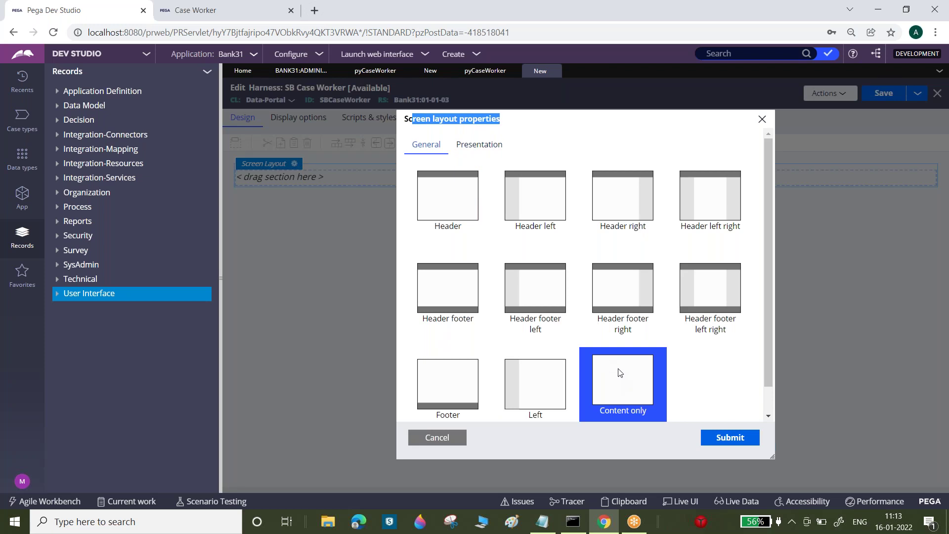
click(455, 196)
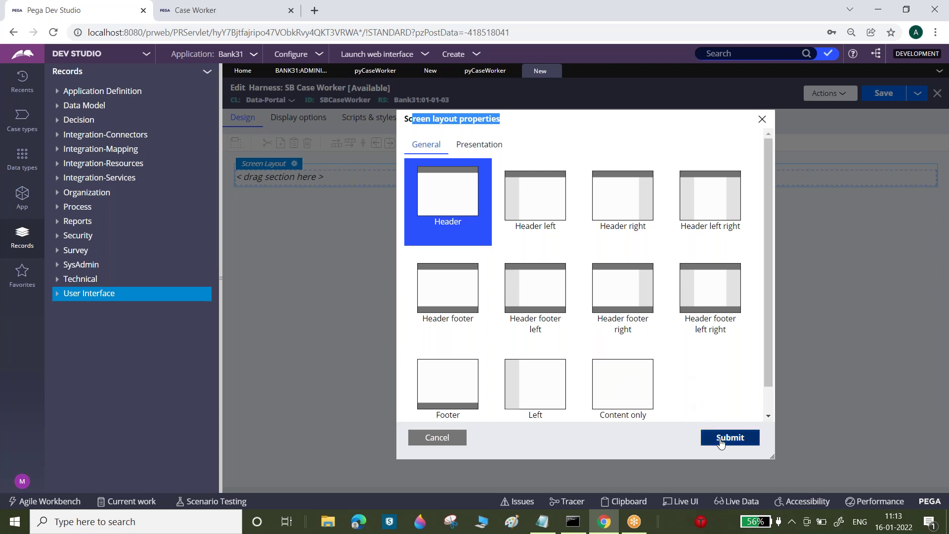
click(722, 437)
click(397, 179)
click(390, 215)
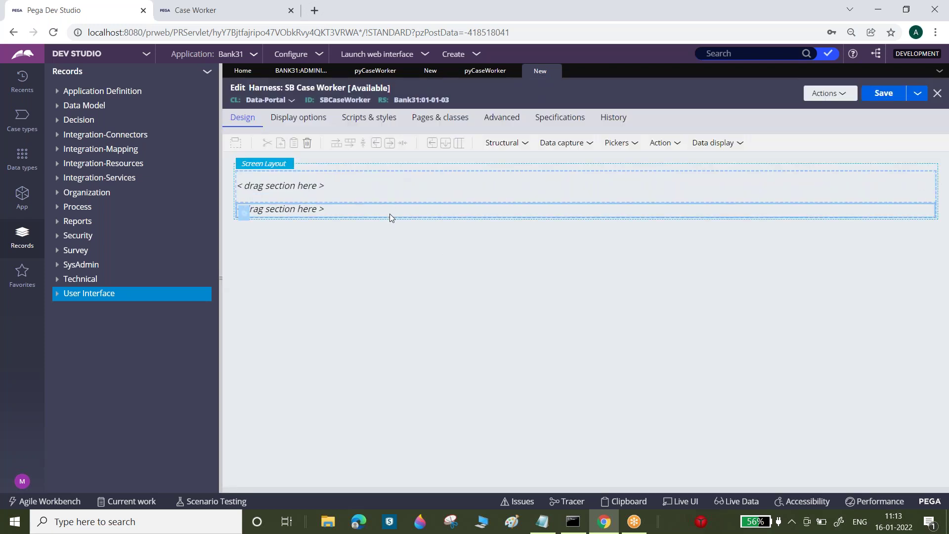
- Change the screen layout to Header left, then to Header left right
click(294, 163)
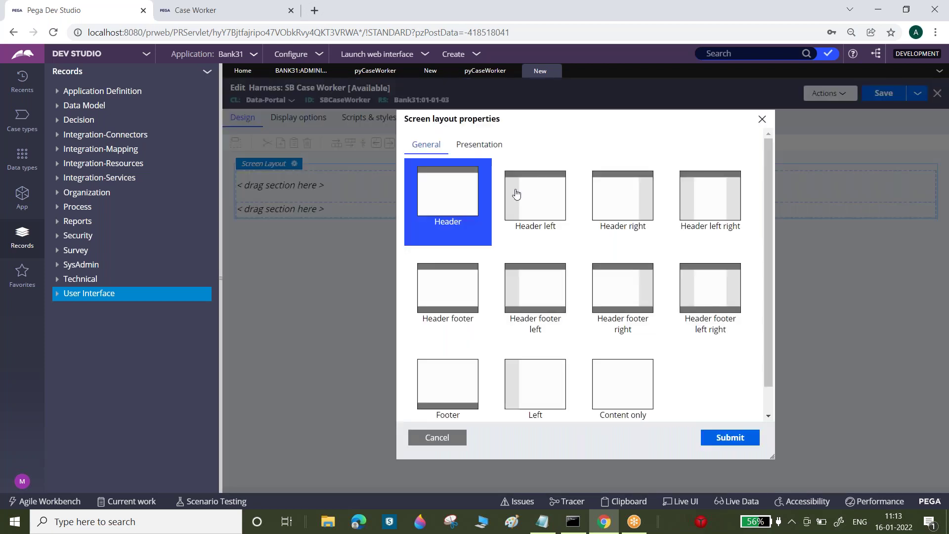
click(539, 196)
click(739, 442)
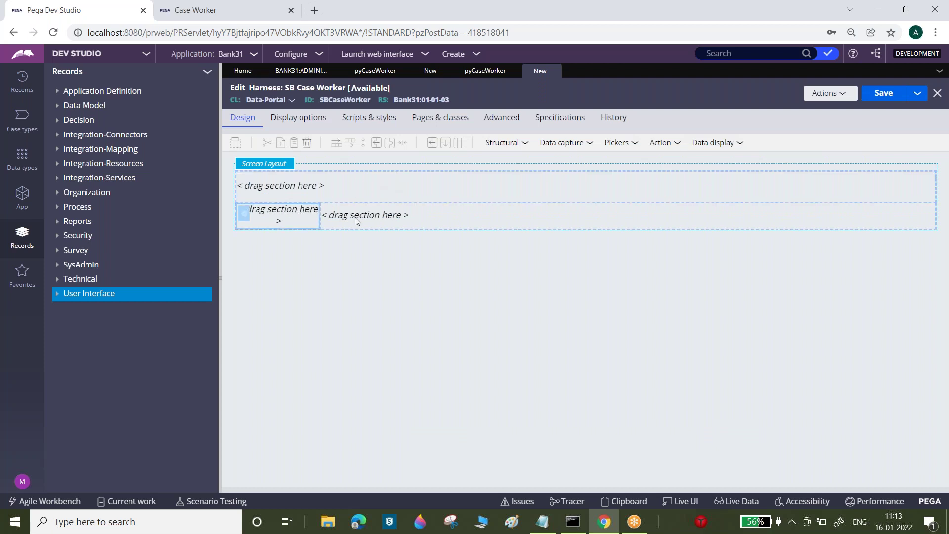
click(398, 219)
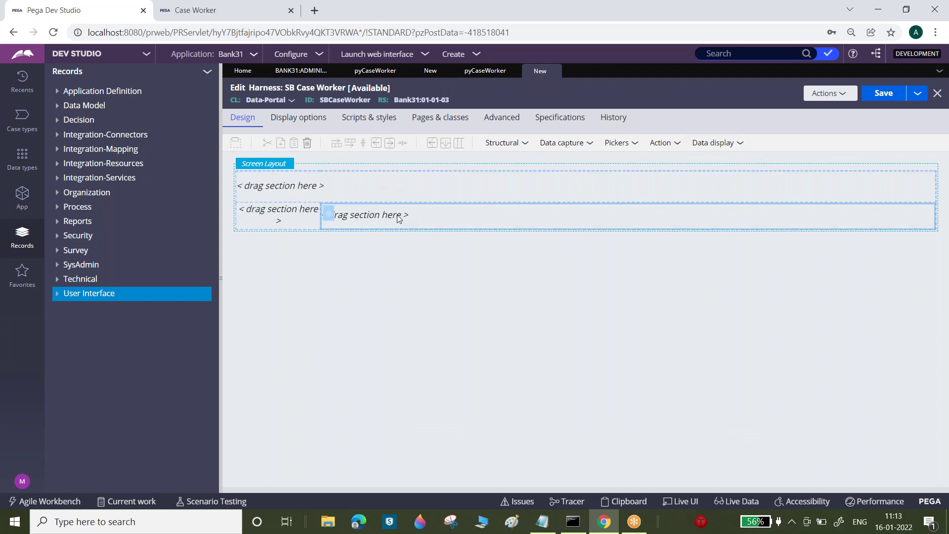
click(294, 164)
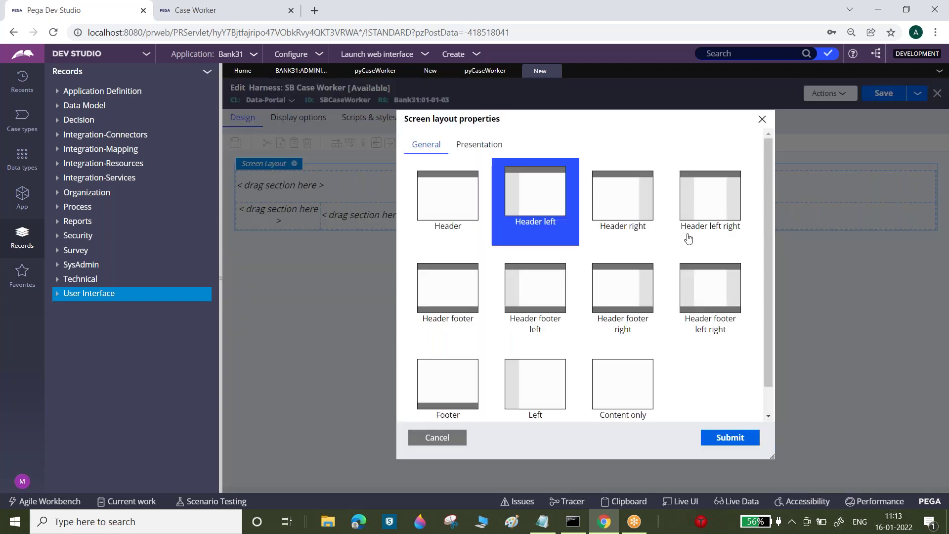
click(720, 210)
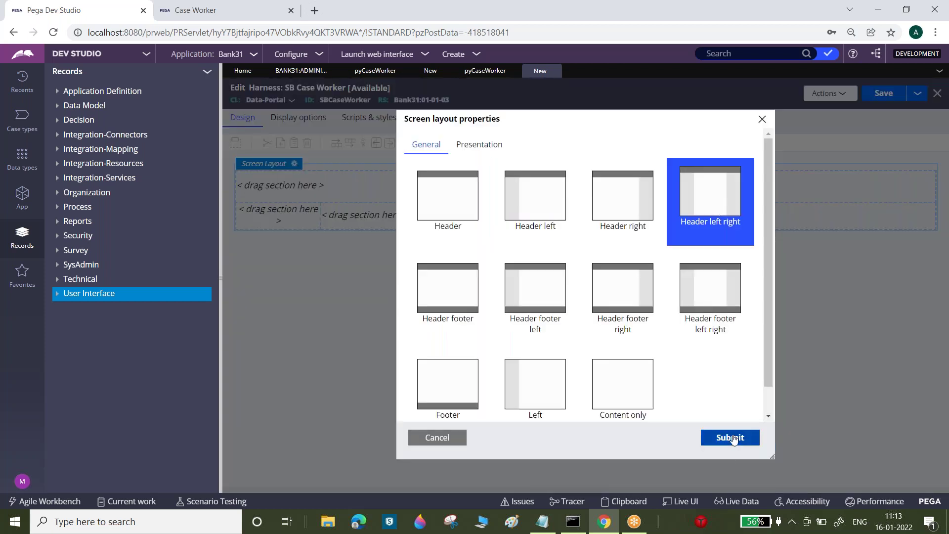
click(730, 438)
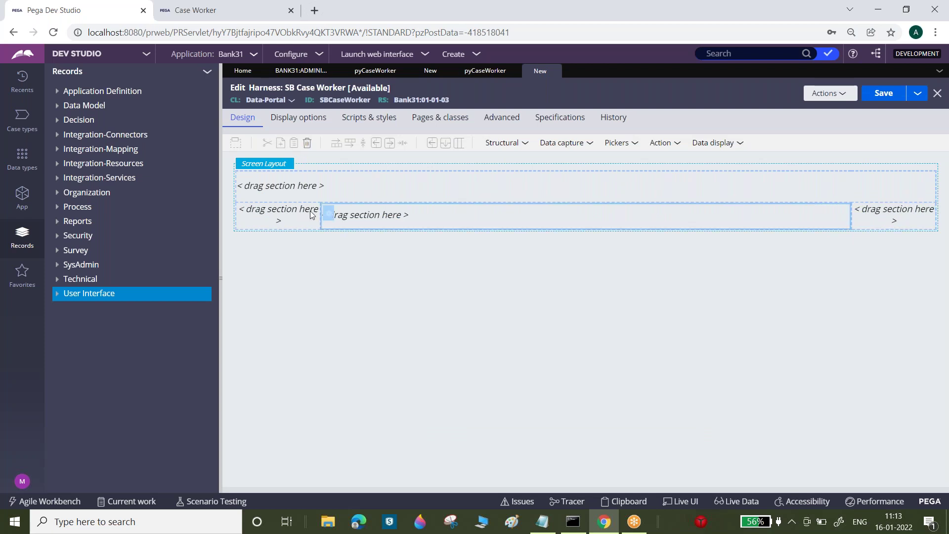
- Try the Header footer left right screen layout
click(294, 163)
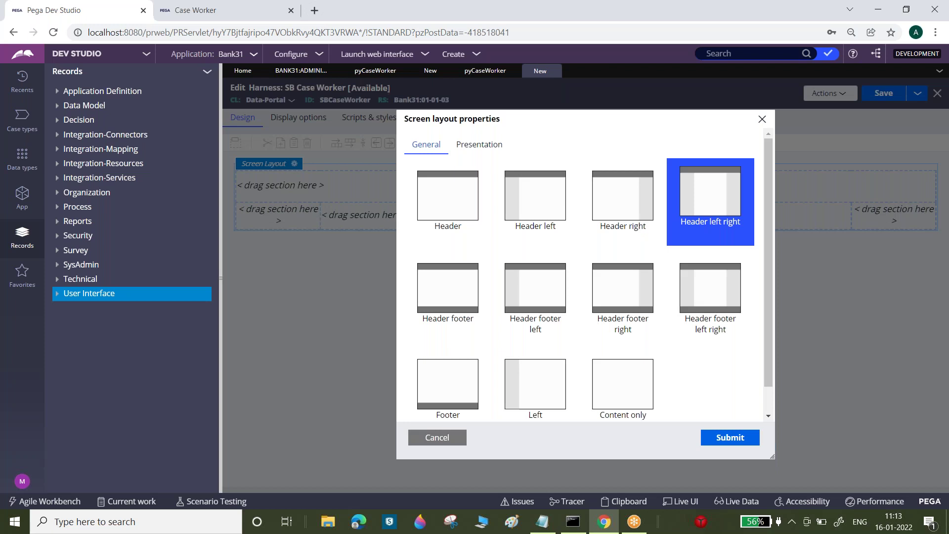
click(719, 279)
click(732, 441)
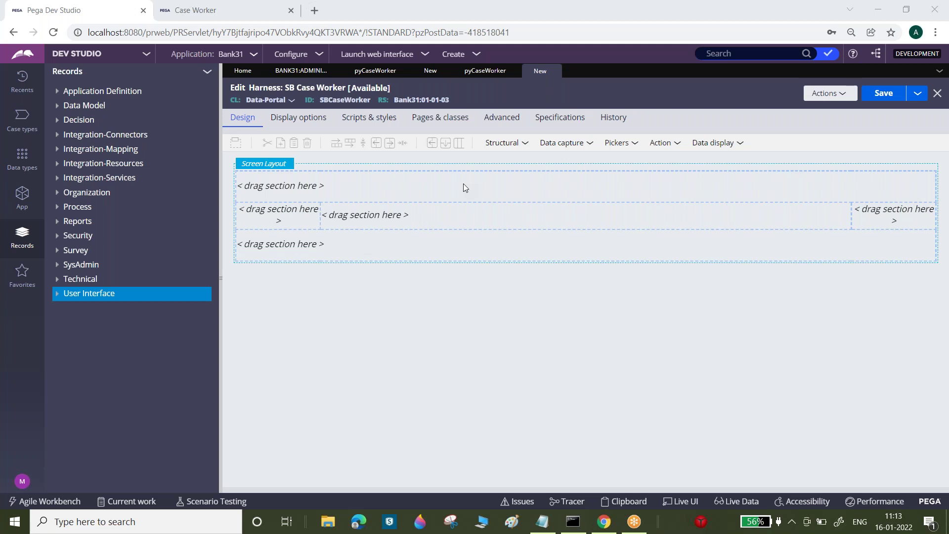
- Revert to the Header left layout, save the harness, and bring up SB Dubai User Portal
click(290, 166)
click(296, 167)
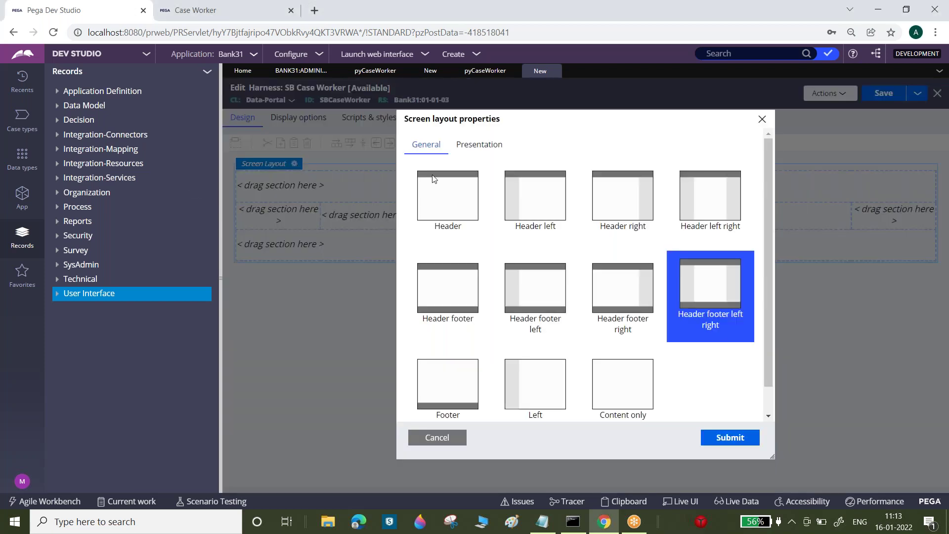
click(543, 196)
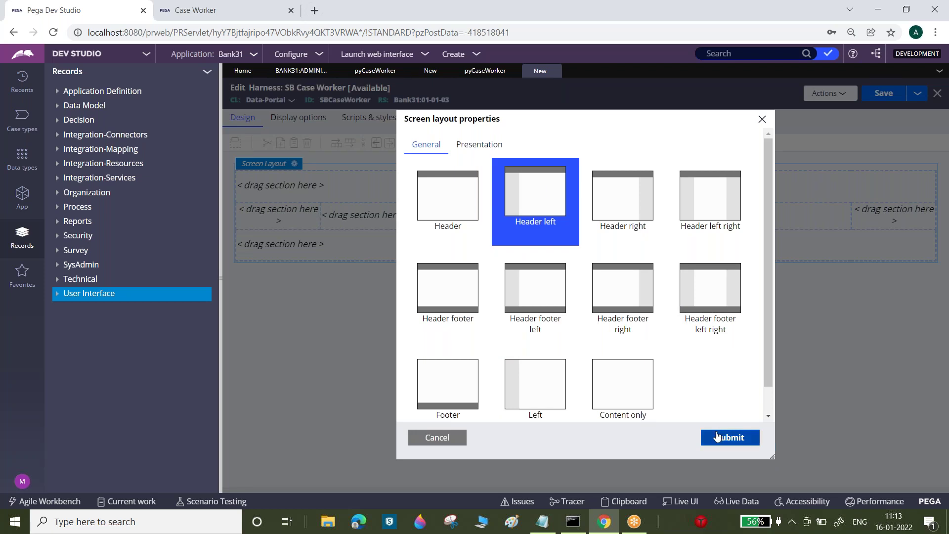
click(727, 438)
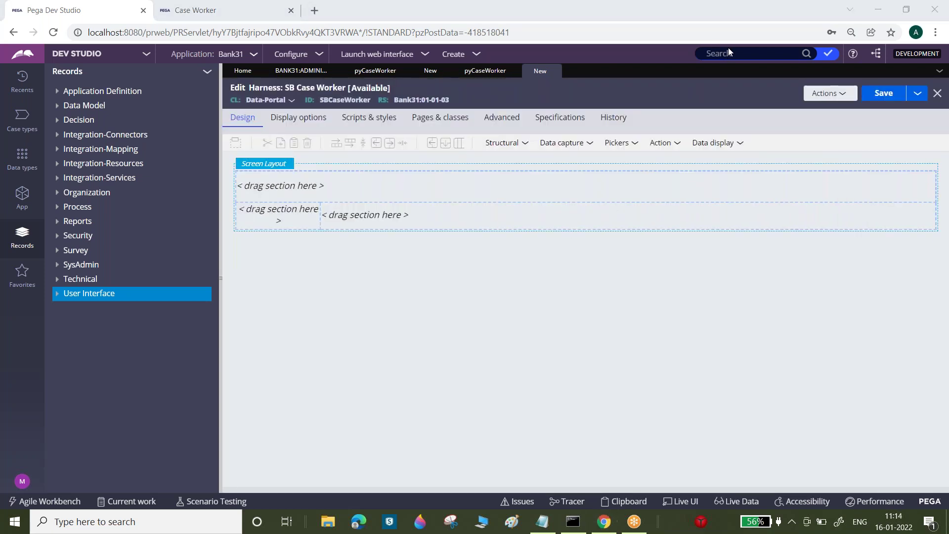
click(884, 93)
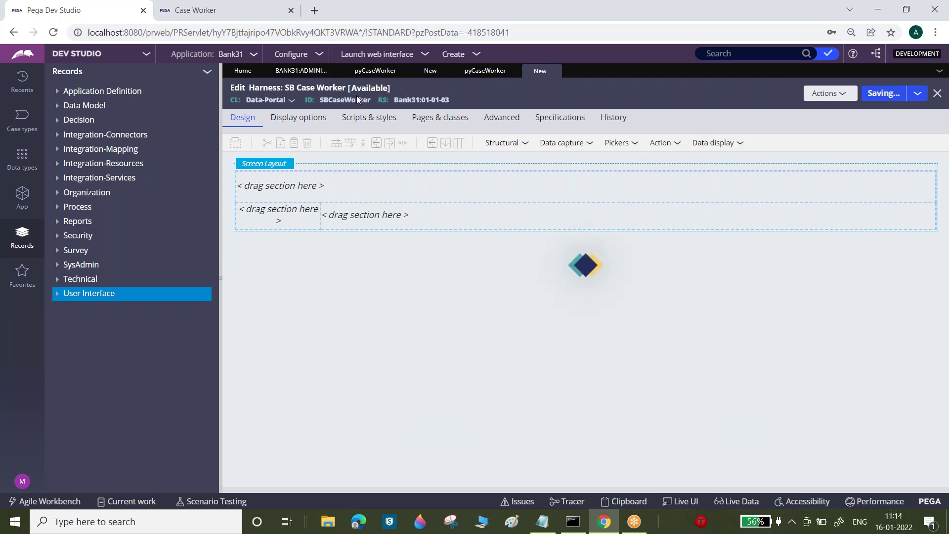
click(430, 71)
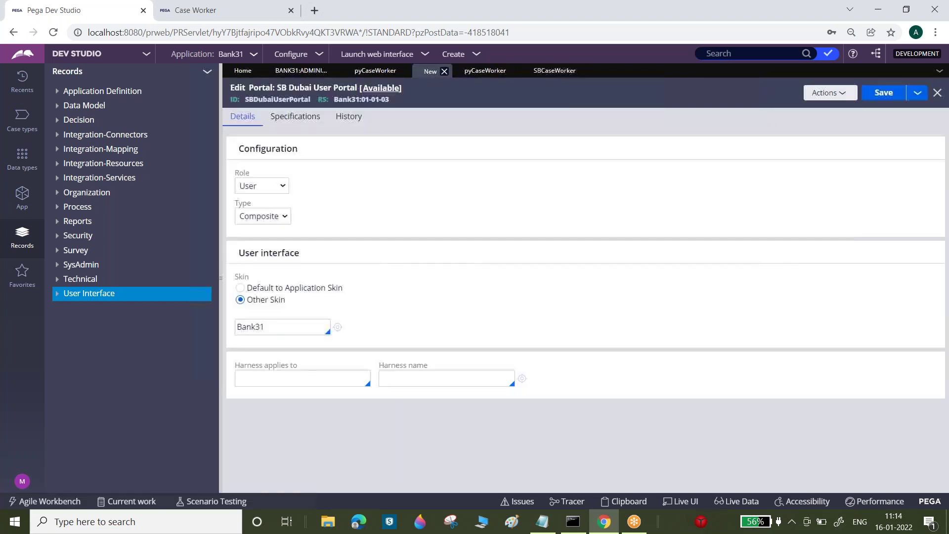
- Set the portal's harness to Data-Portal SBCaseWorker, save, and select the SBDubaiUserPortal ID
click(292, 375)
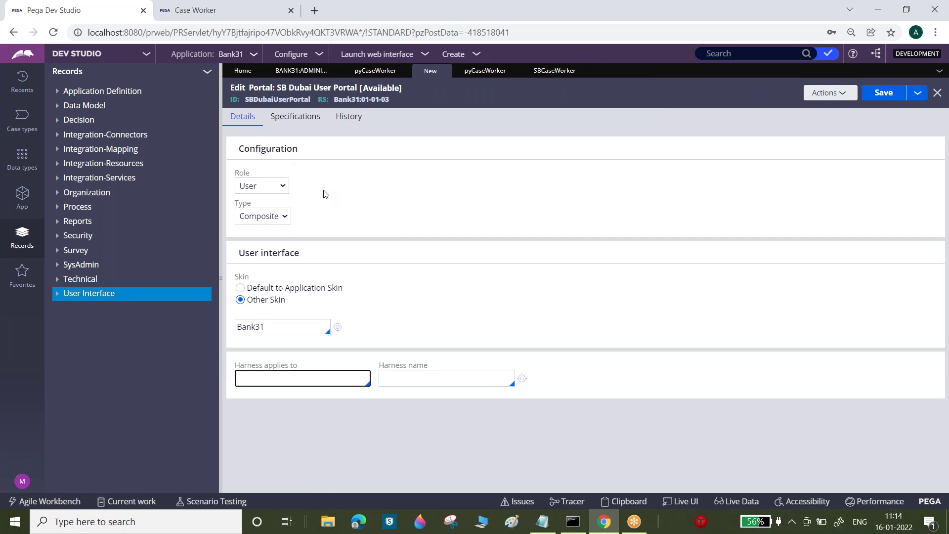
text(Data-Portal)
key(Tab)
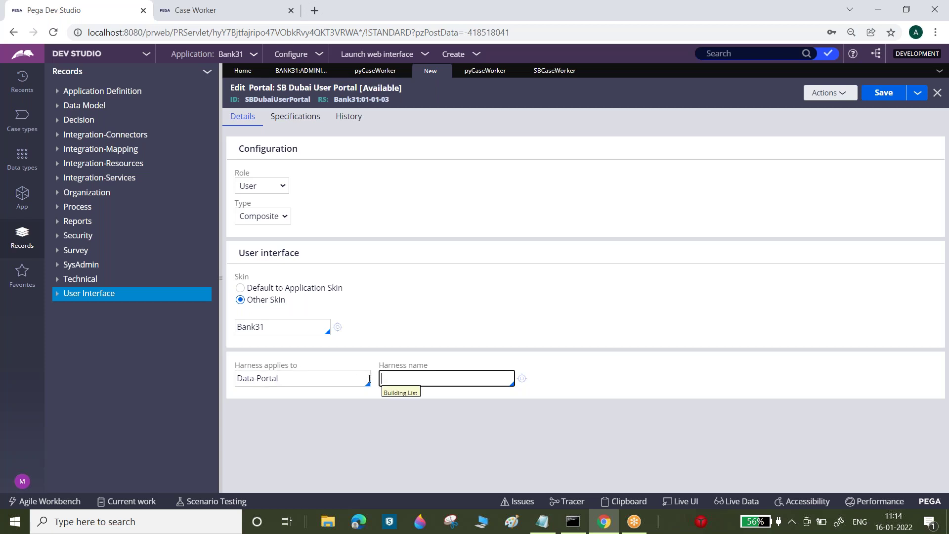
click(395, 379)
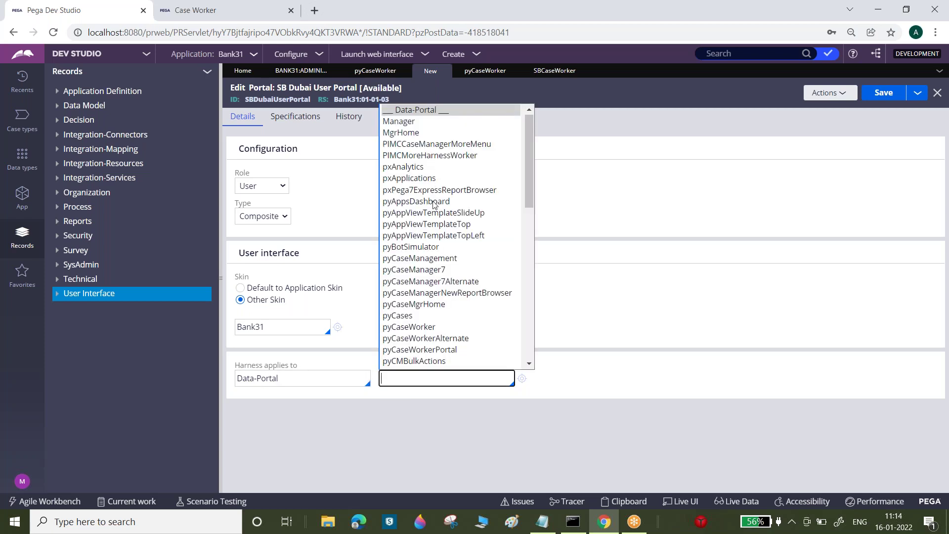
text(sb)
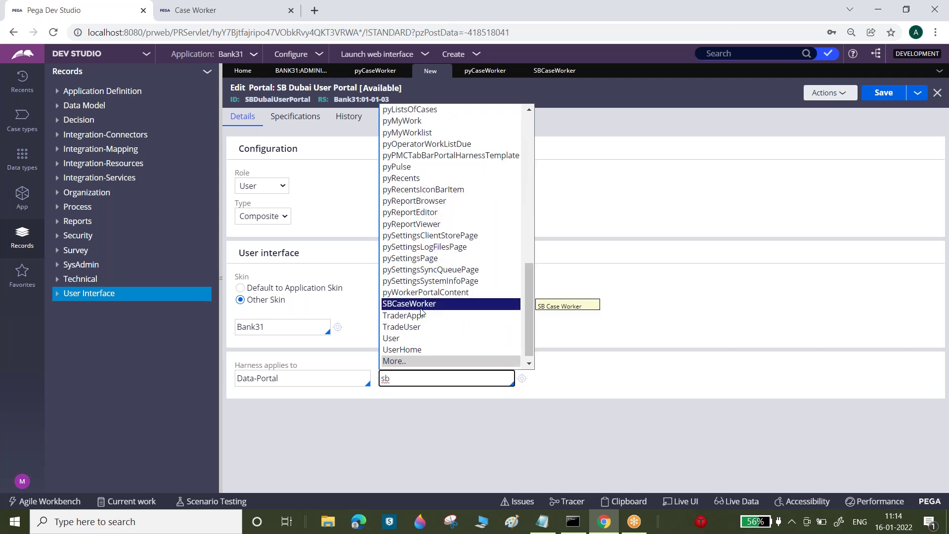
click(421, 306)
click(882, 93)
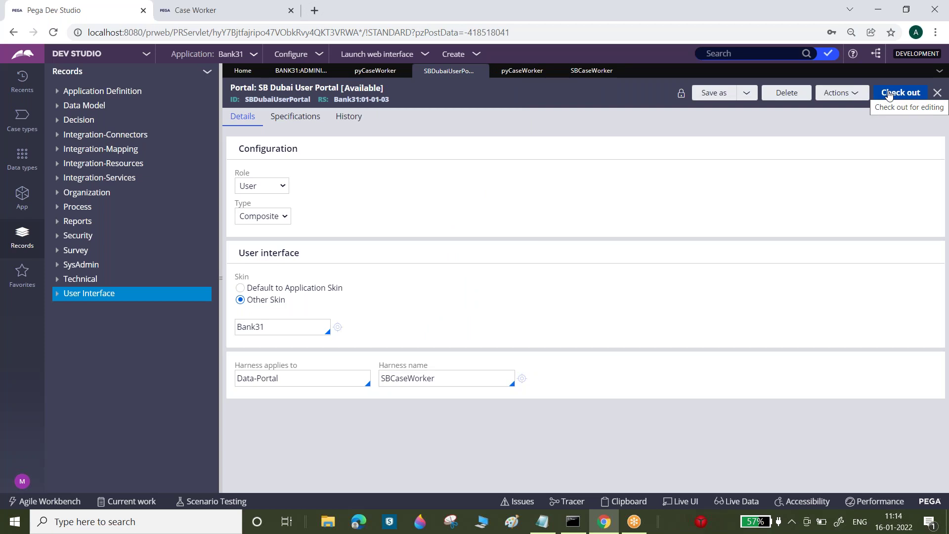
double_click(295, 99)
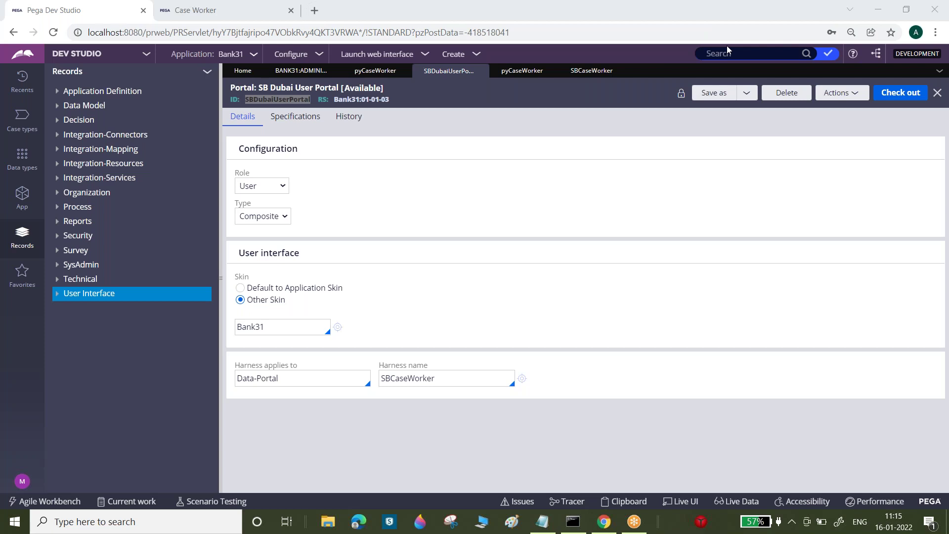
- Open the Bank31:Administrators access group from the current operator's record
click(297, 71)
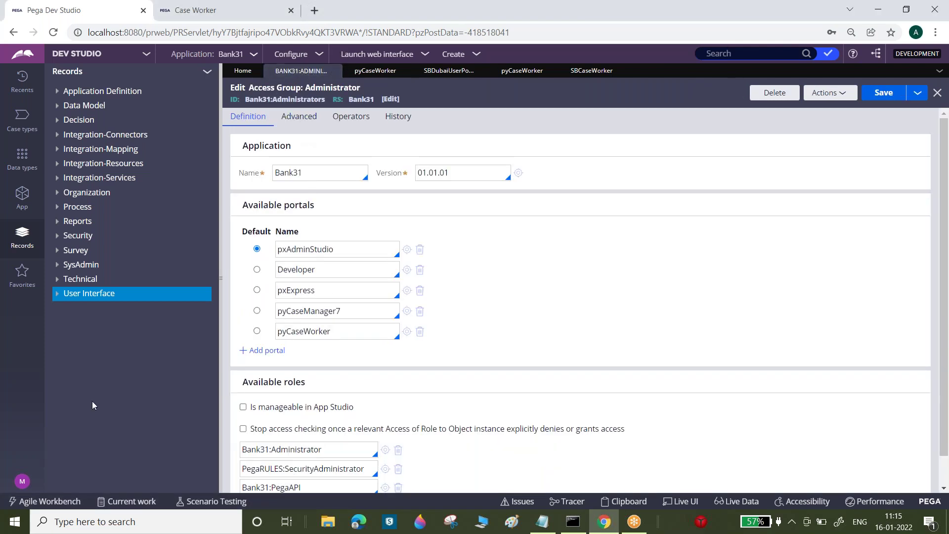
click(22, 481)
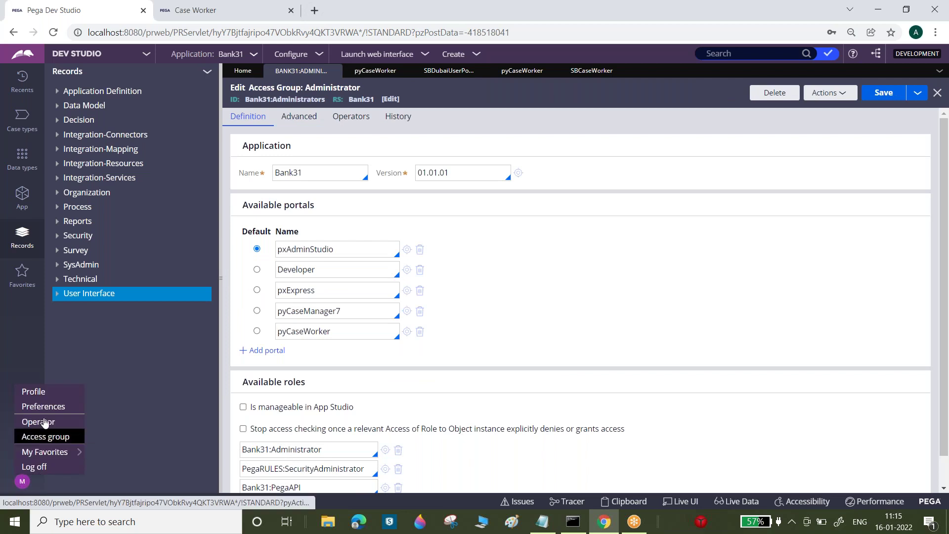
click(38, 421)
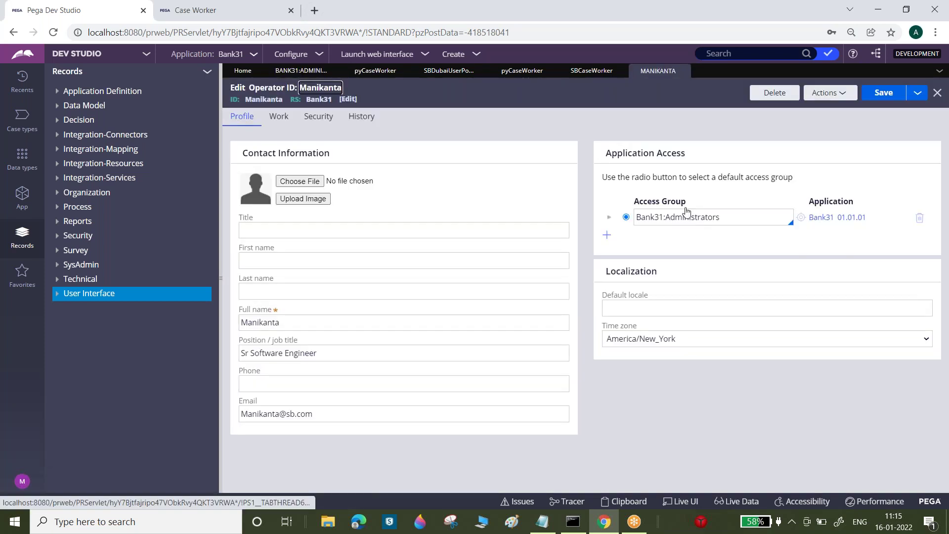
double_click(682, 216)
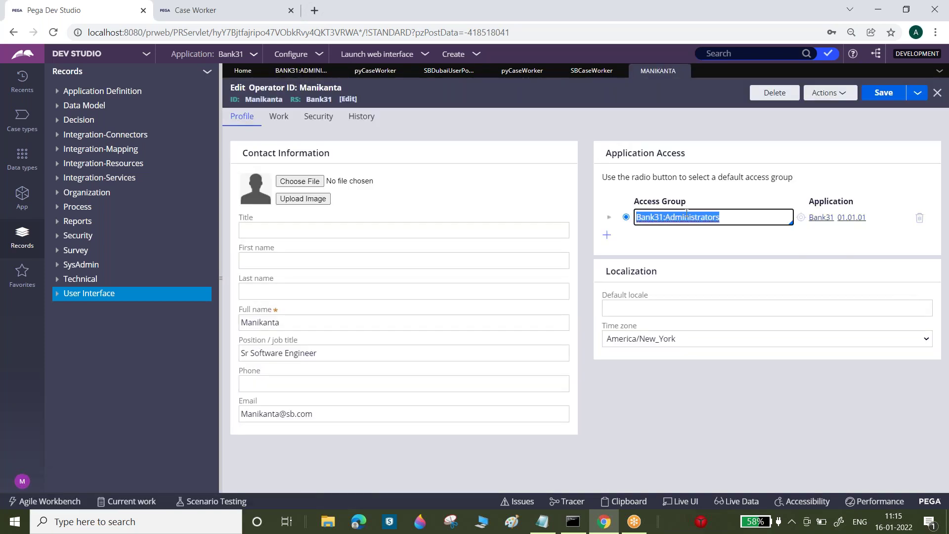
click(800, 217)
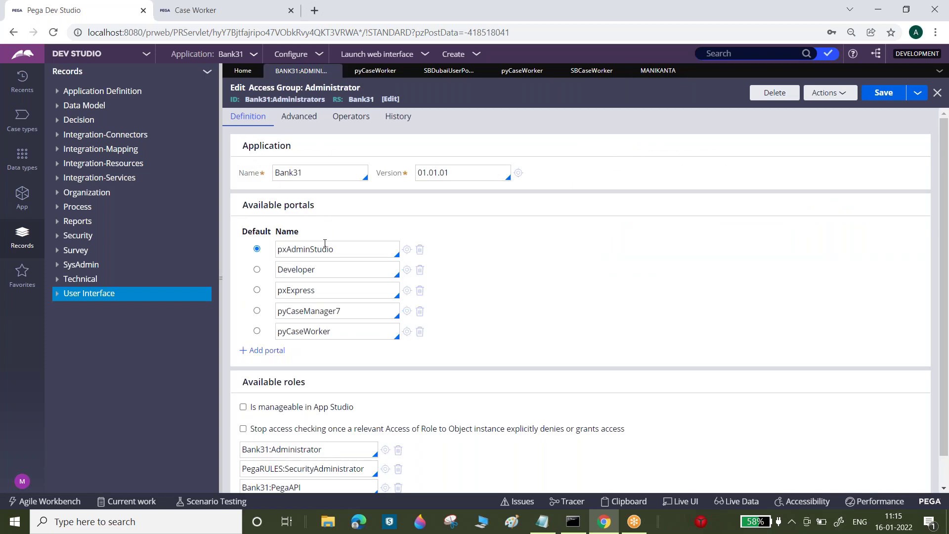
- Add SBDubaiUserPortal as an available portal and save the access group
click(295, 331)
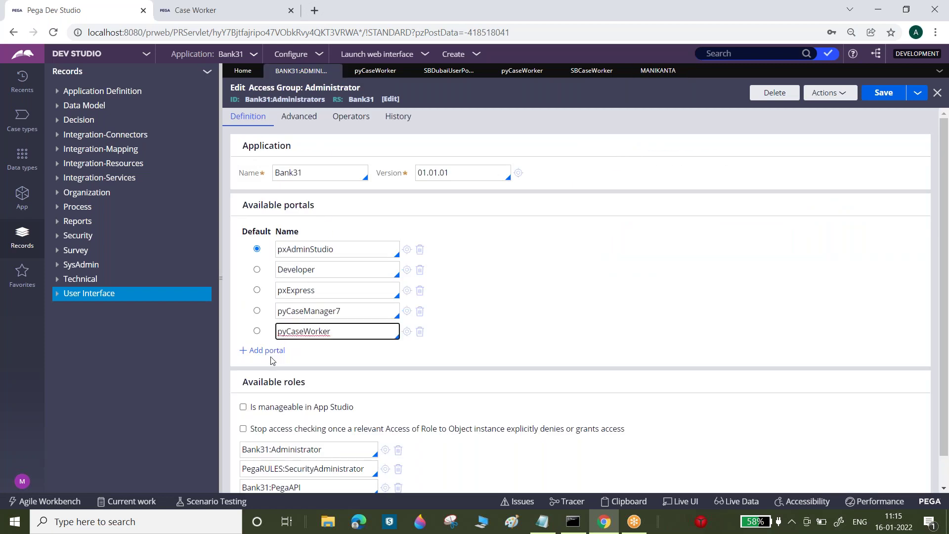
click(274, 355)
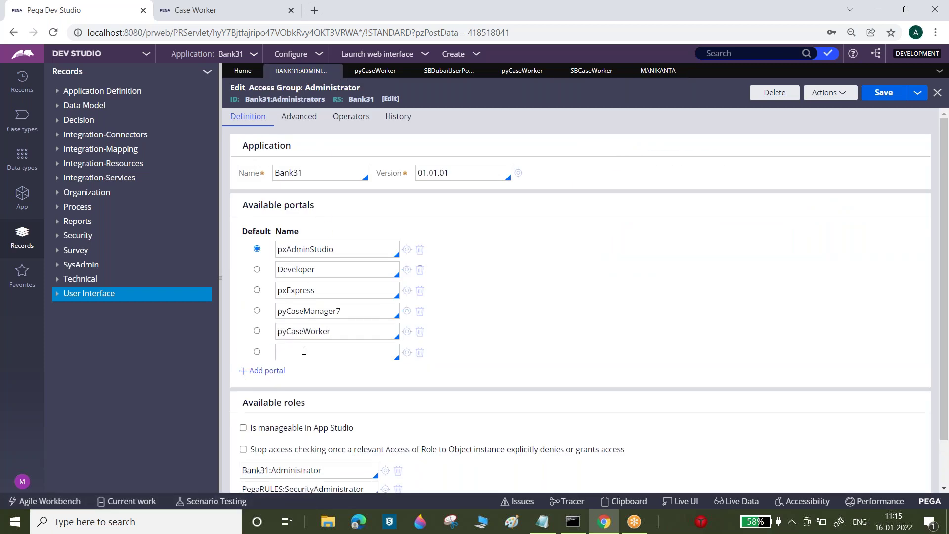
text(Sb)
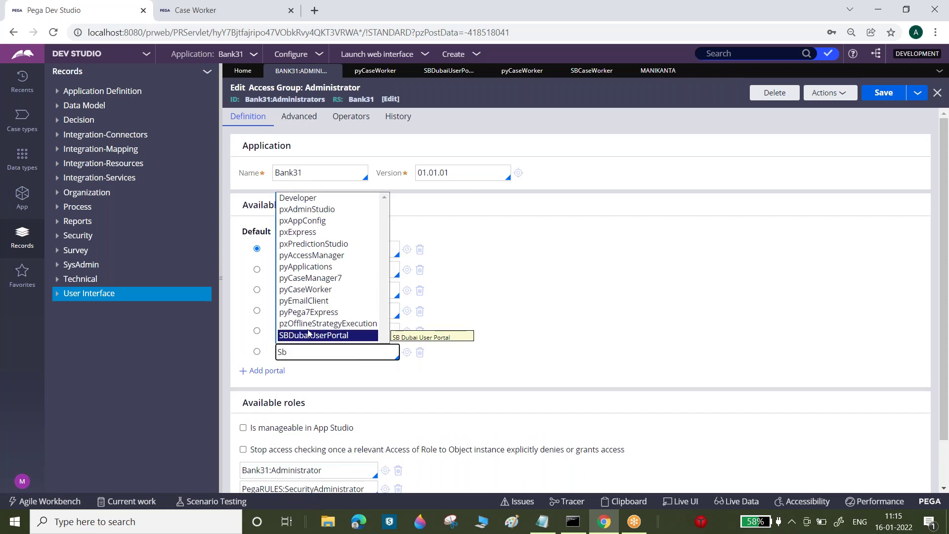
click(318, 335)
click(884, 96)
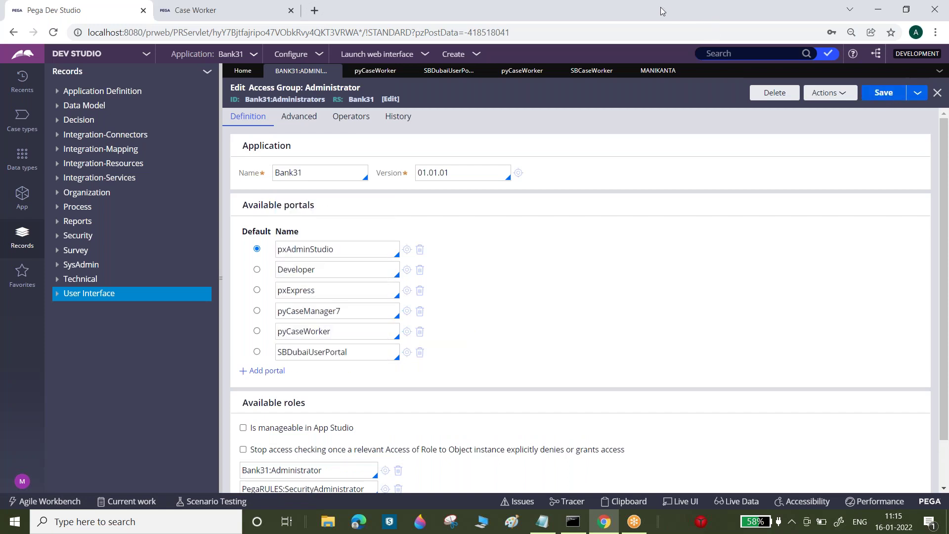
drag(664, 11, 649, 77)
click(918, 93)
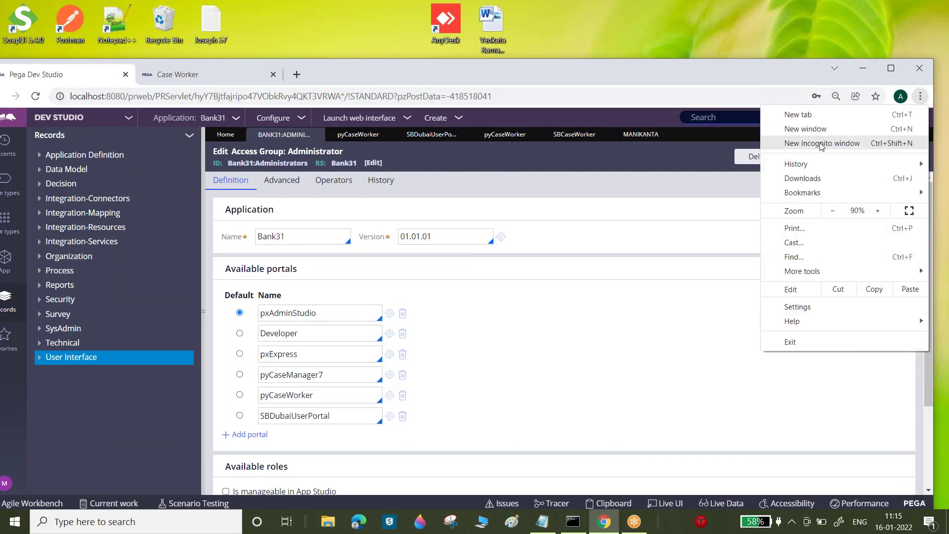
- In a new private window, log in to Pega as the case worker operator
click(800, 142)
click(25, 121)
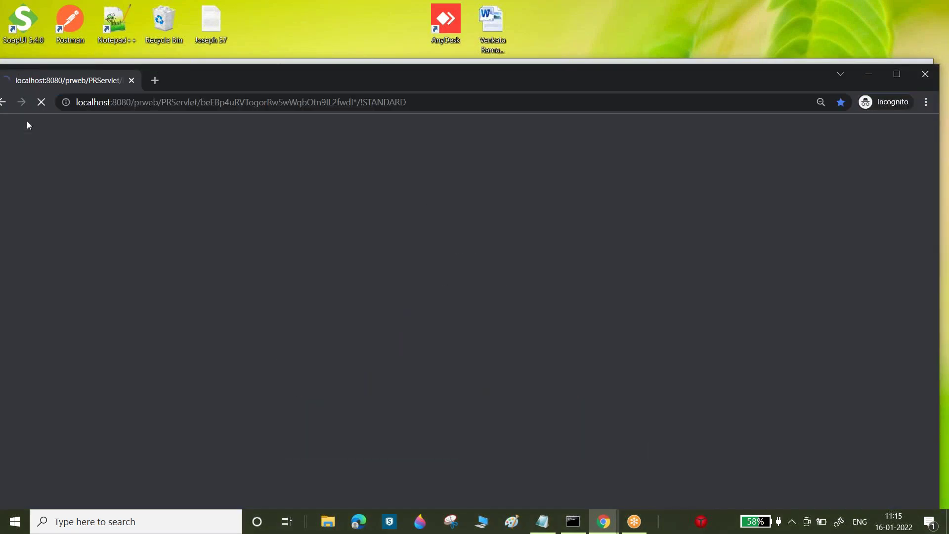
text(man)
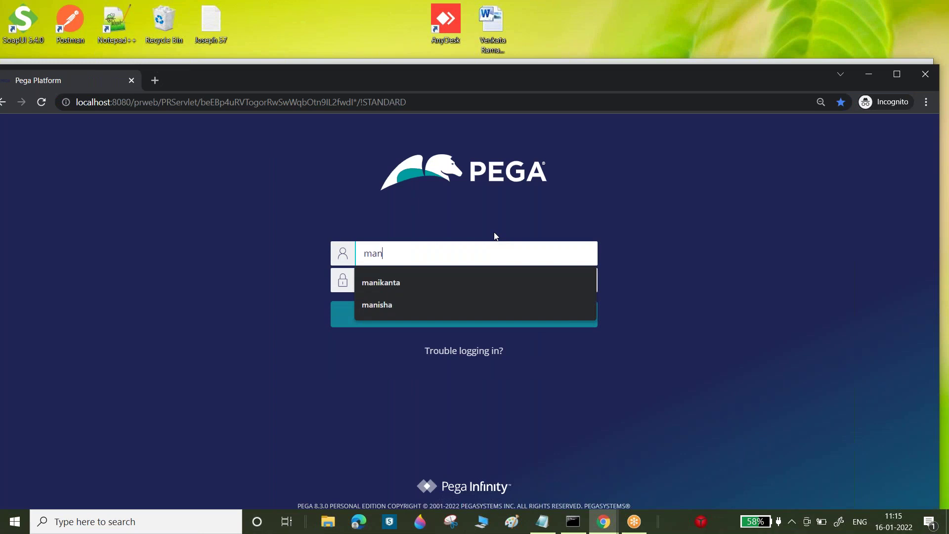
text(ikan)
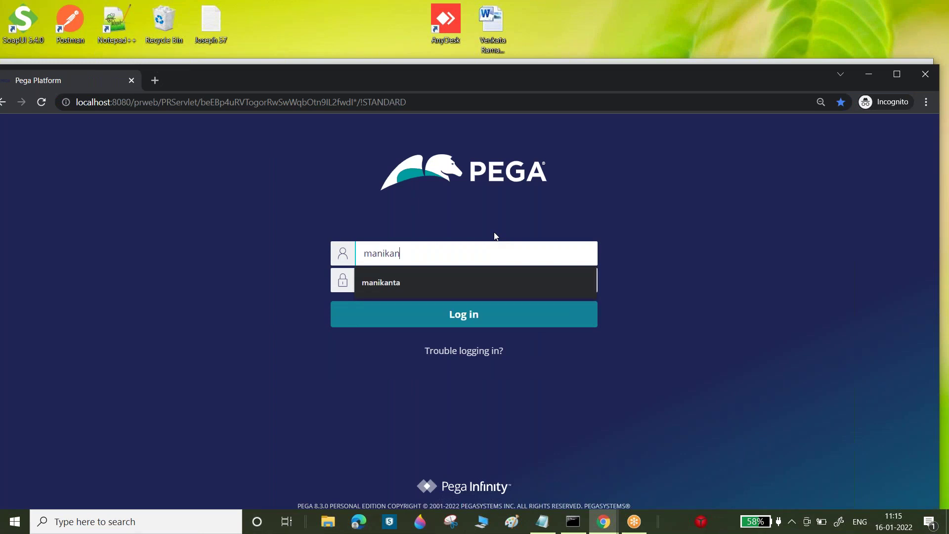
text(ta1)
key(Tab)
key(Return)
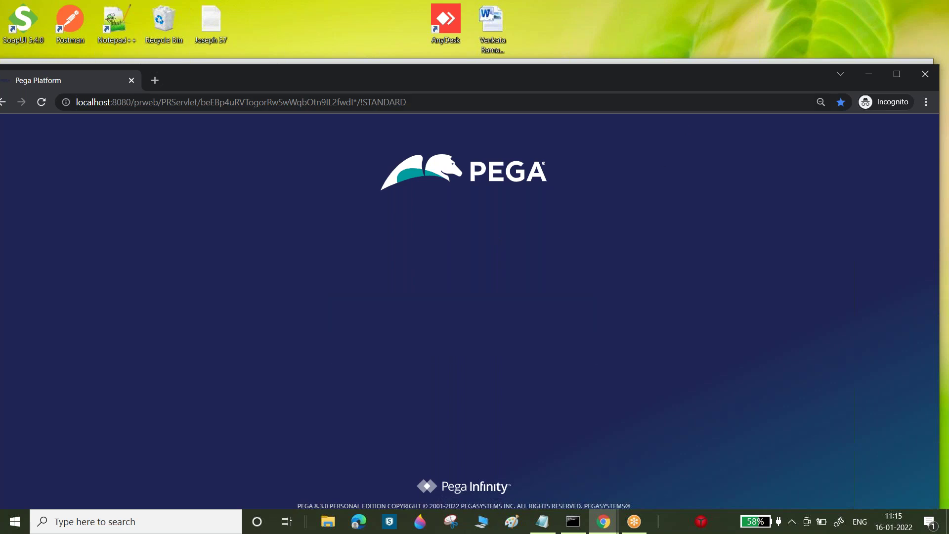
click(400, 276)
text(manik)
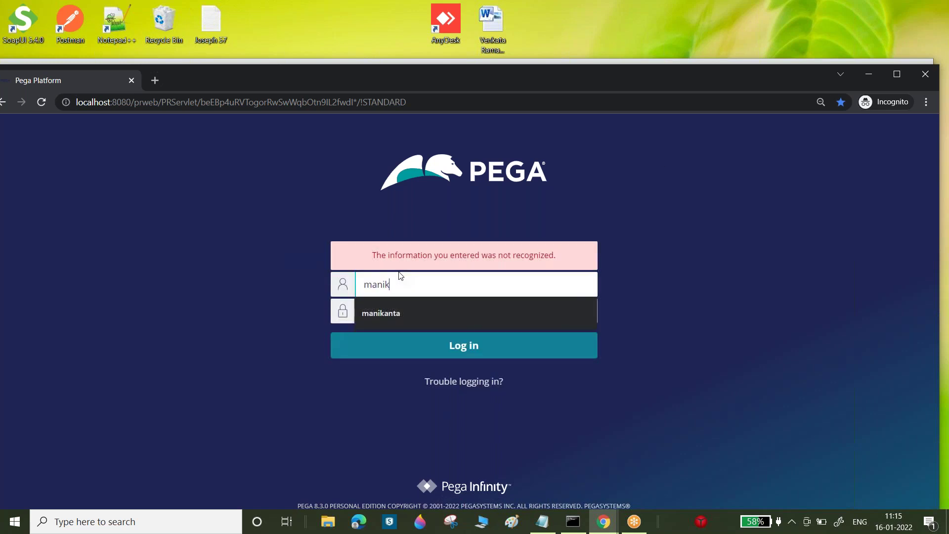
text(anta1)
key(Tab)
key(Return)
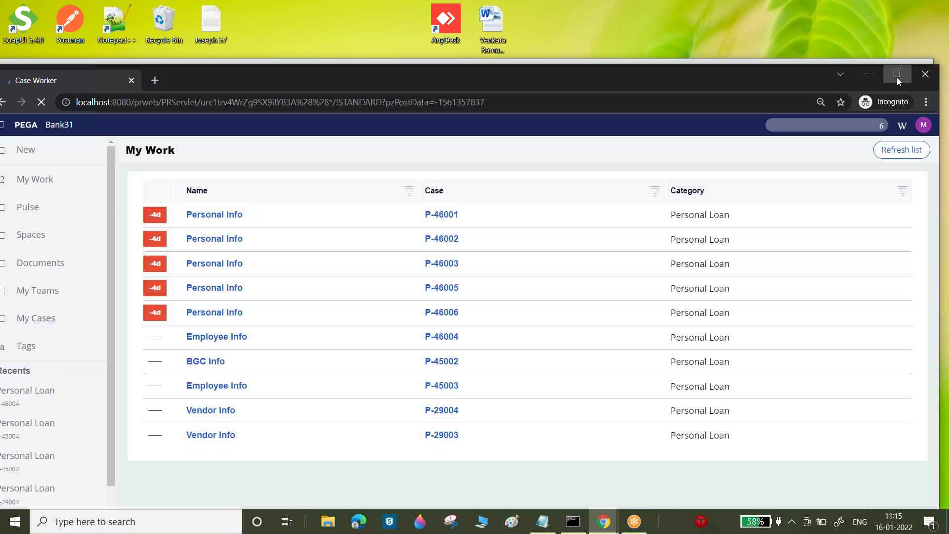
- Maximize the Case Worker portal, check the account menu, and return to Dev Studio
click(897, 74)
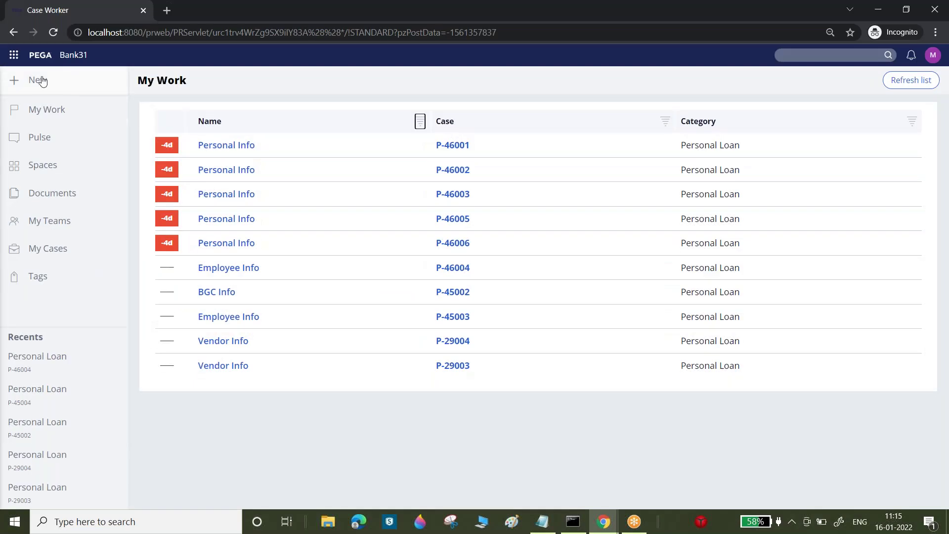
click(932, 55)
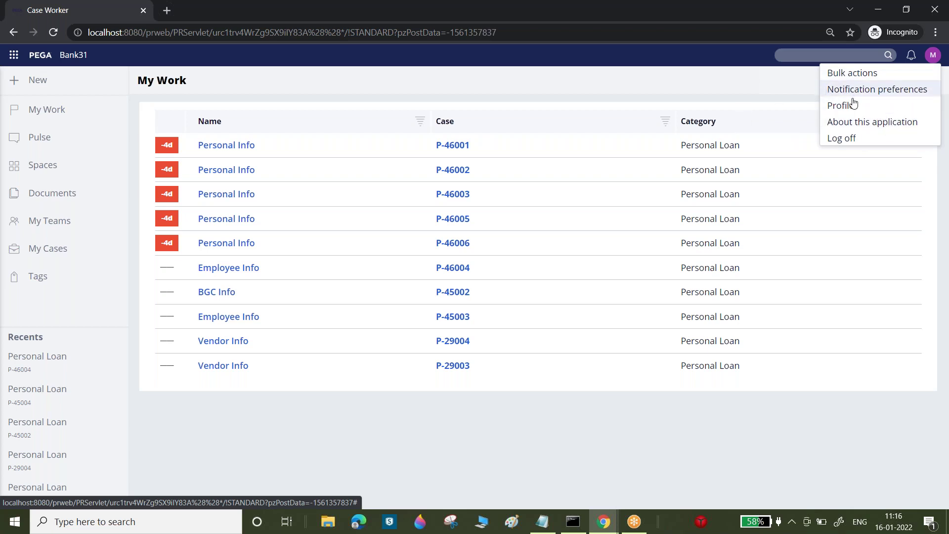
click(607, 528)
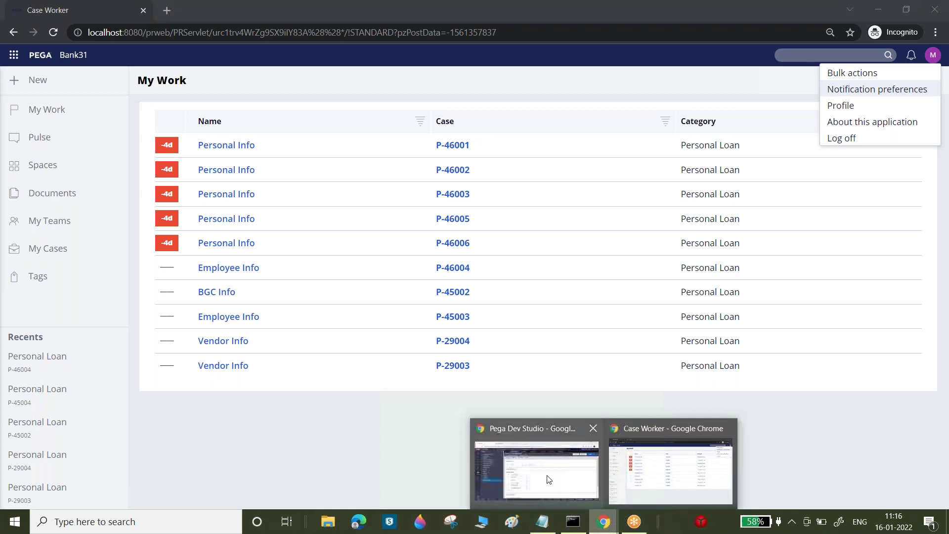
click(547, 478)
- Launch the SB Dubai User Portal, then open the pyCaseWorker harness in Dev Studio
click(891, 68)
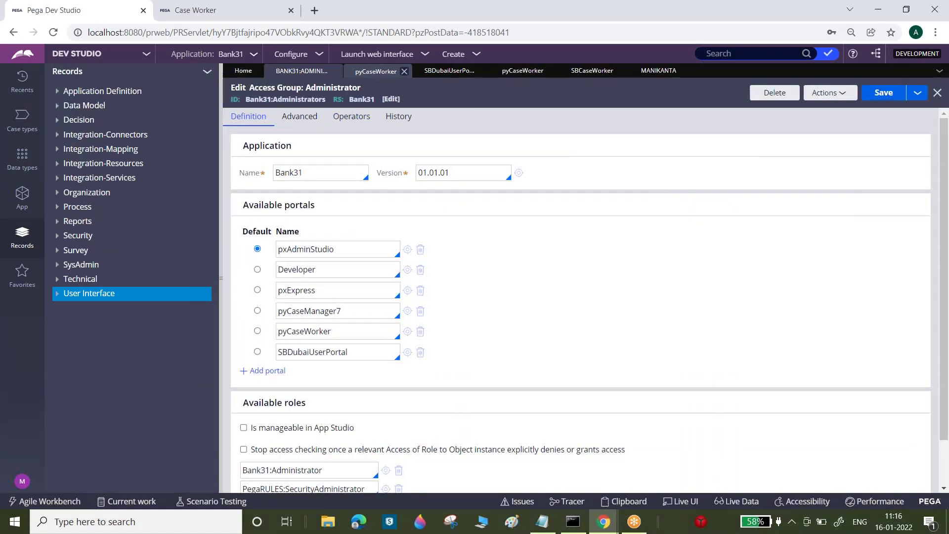
click(381, 54)
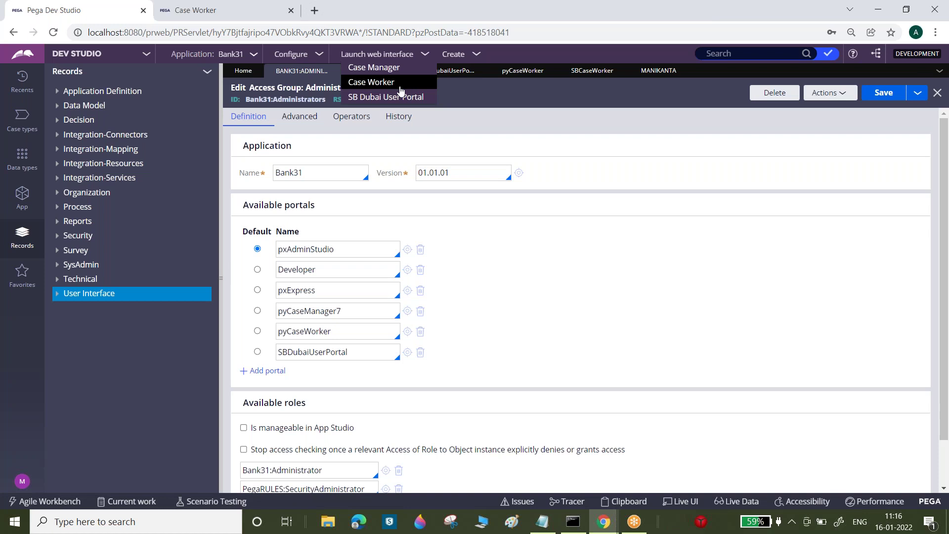
click(382, 98)
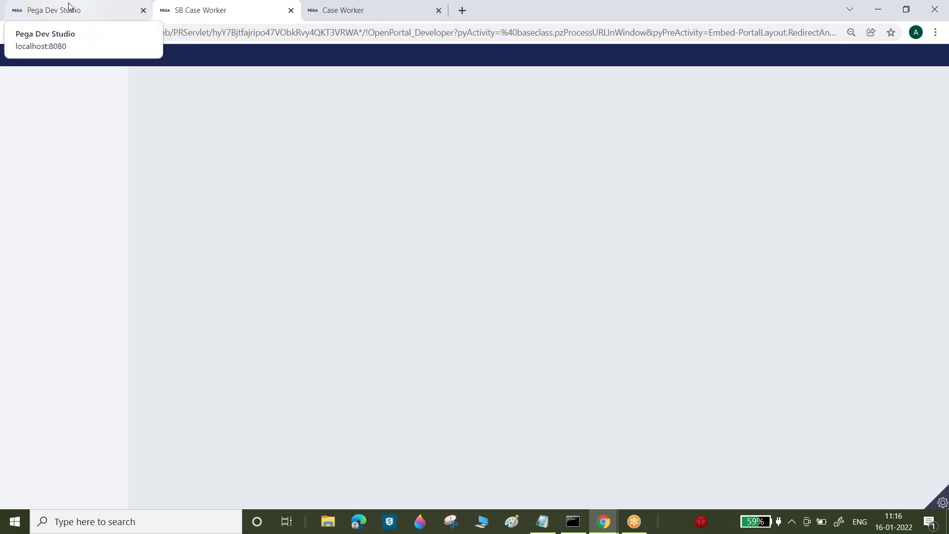
click(69, 6)
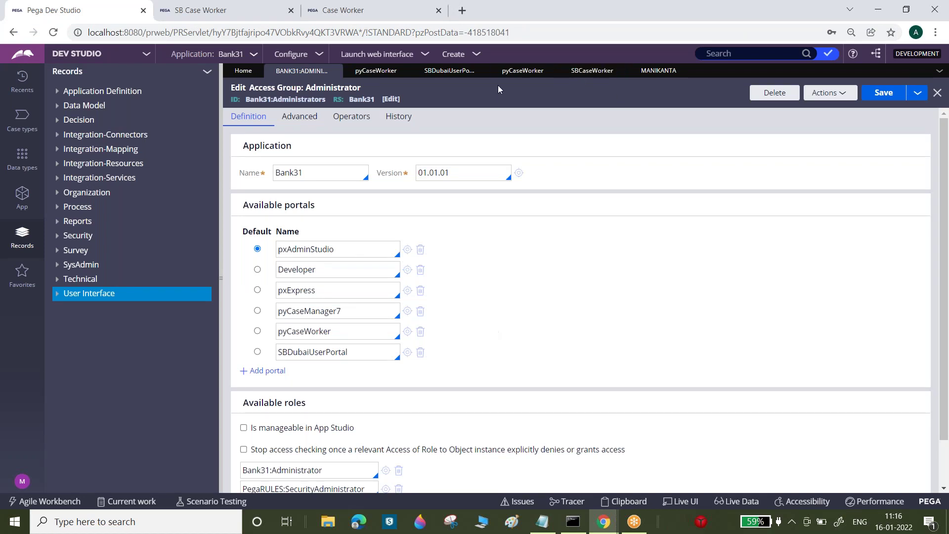
click(528, 71)
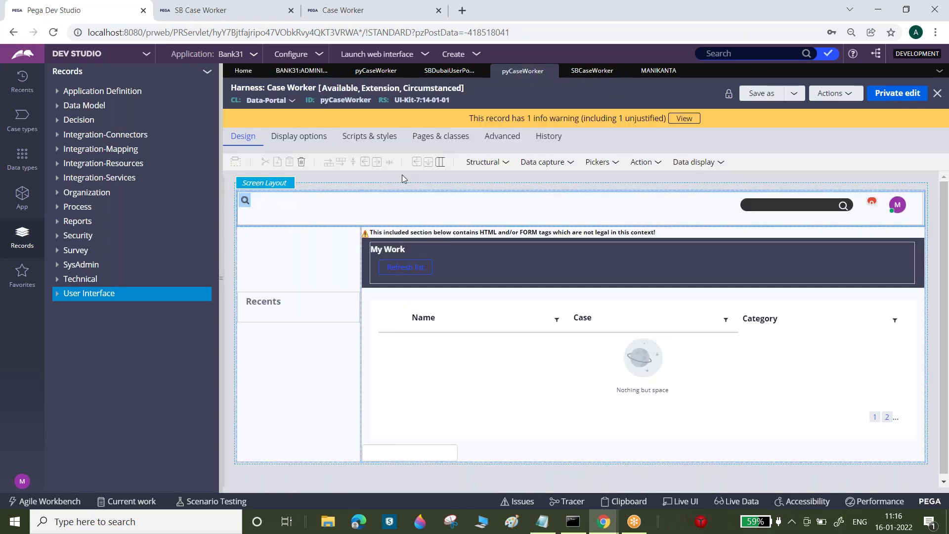
- Collapse the Records explorer and open pyCWPortalHeader from the harness header panel
click(244, 202)
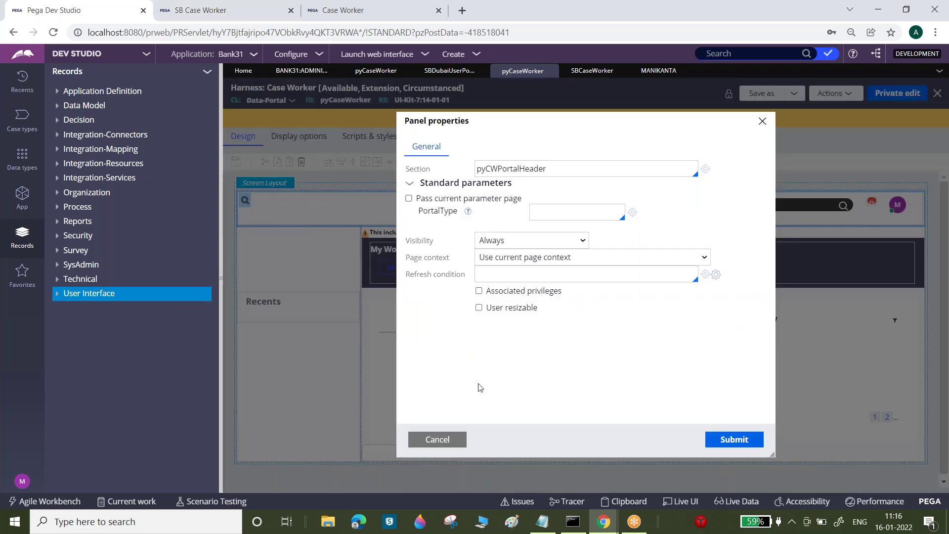
click(442, 440)
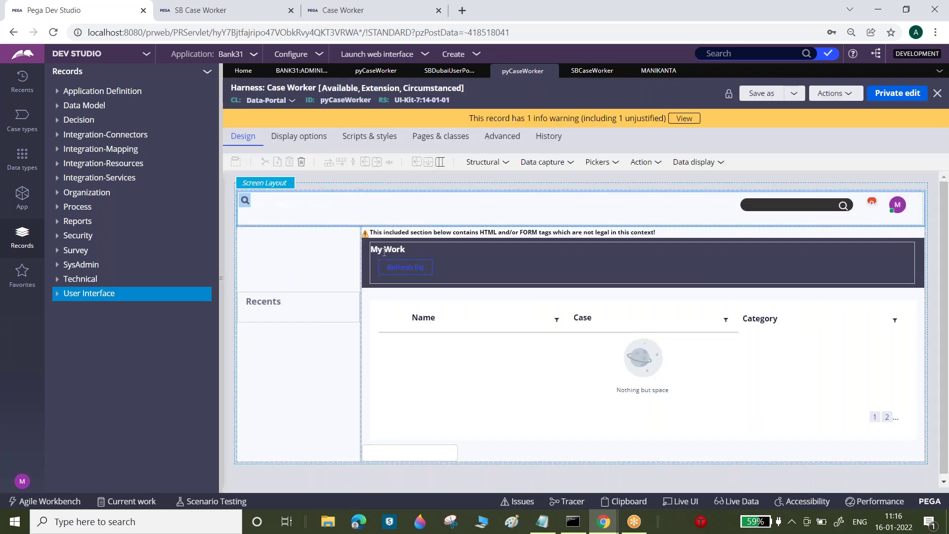
click(221, 242)
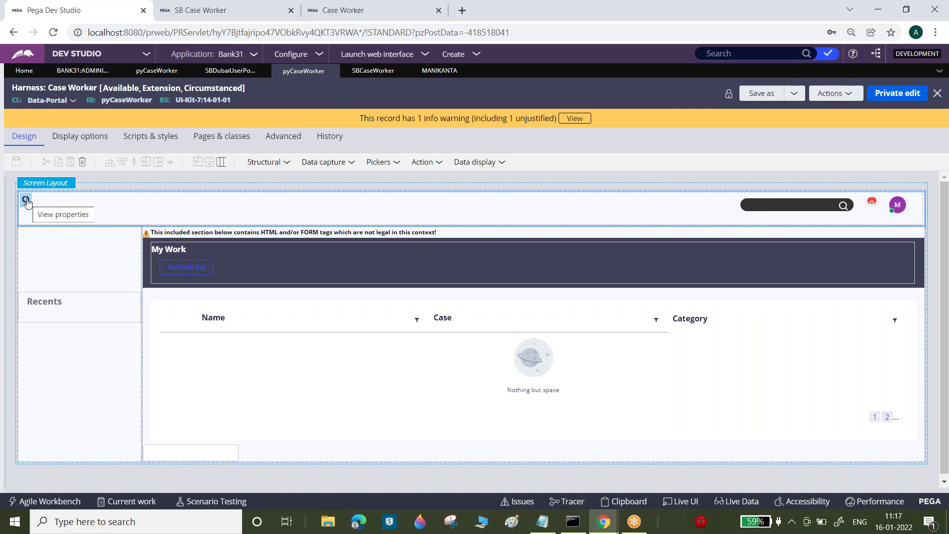
click(26, 200)
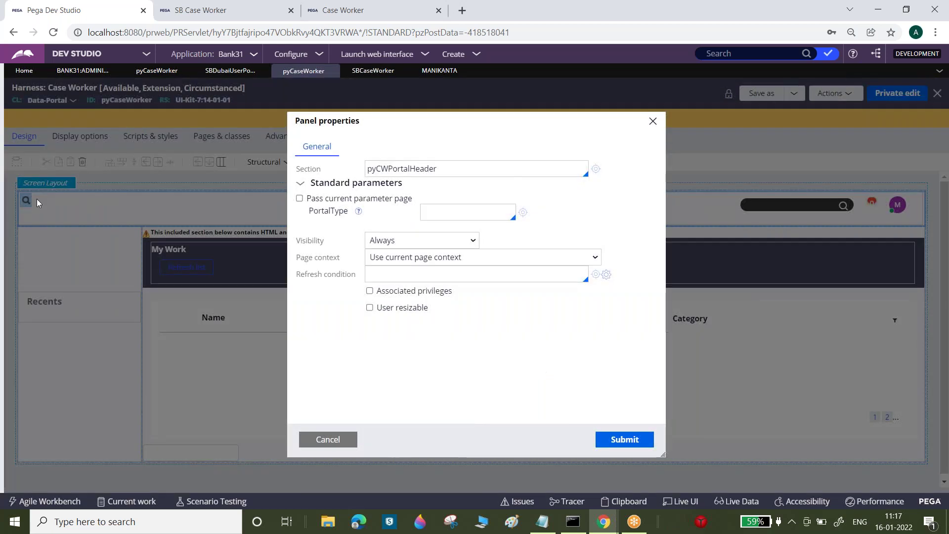
double_click(390, 169)
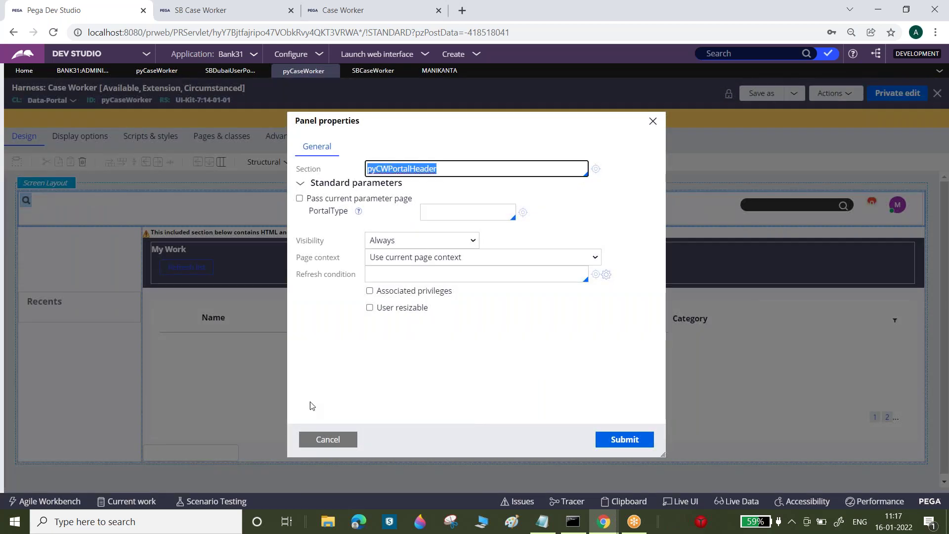
click(596, 169)
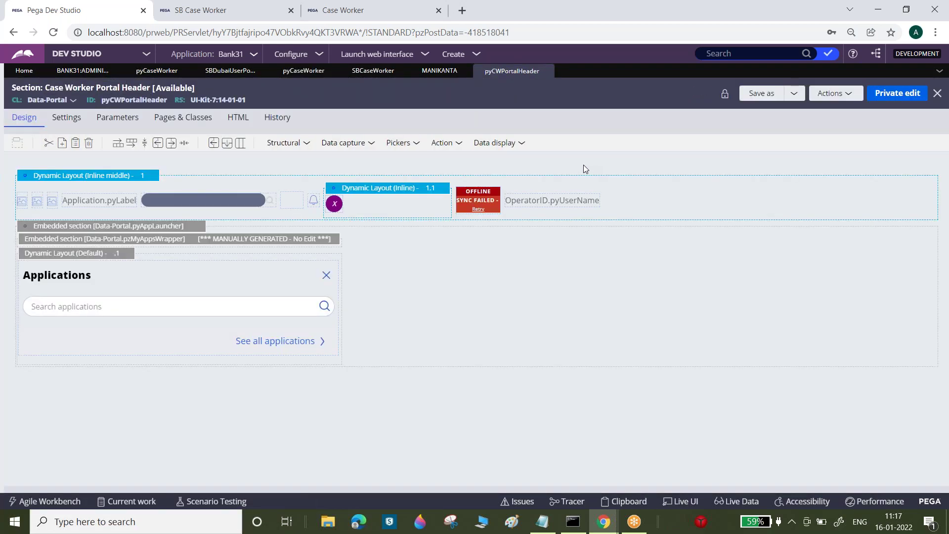
double_click(135, 101)
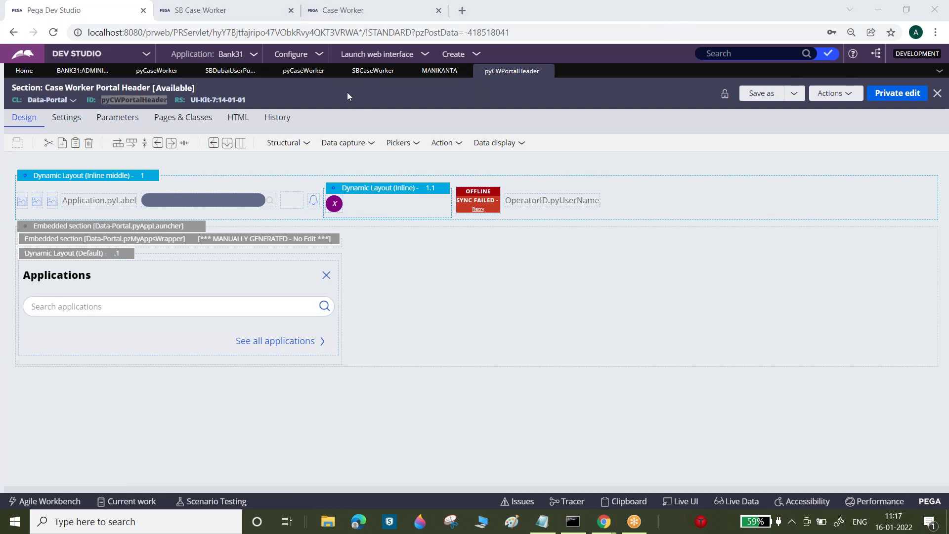
- Return to the SBCaseWorker harness tab
click(364, 73)
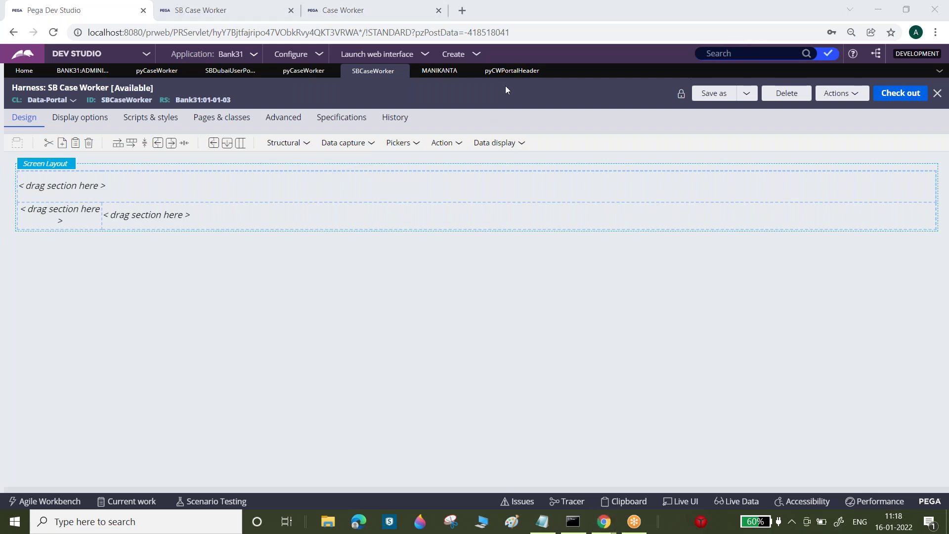
click(512, 72)
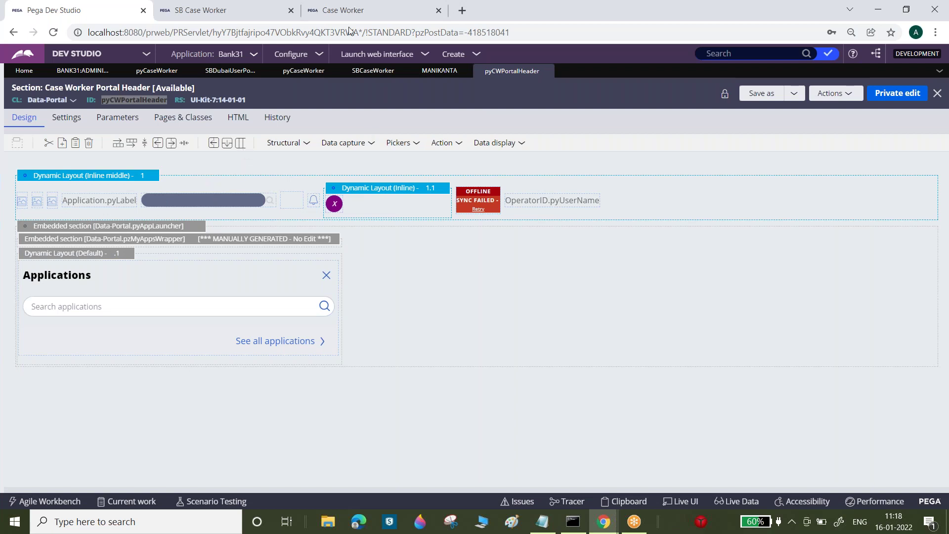
click(377, 55)
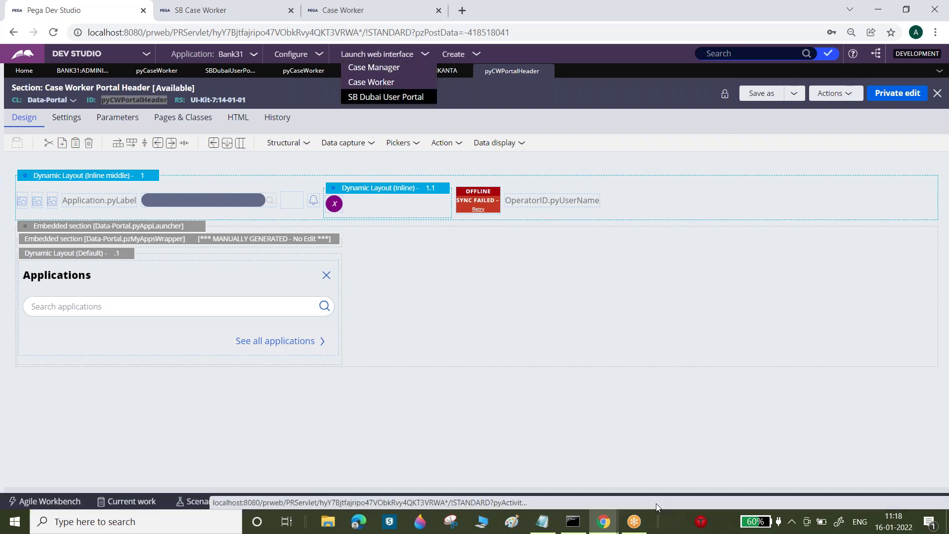
mouse_move(607, 524)
click(668, 460)
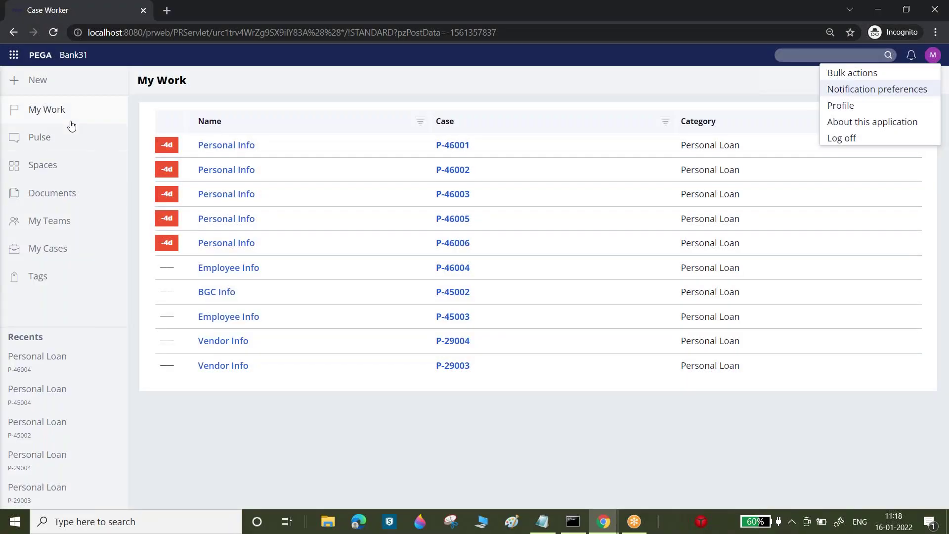
click(746, 46)
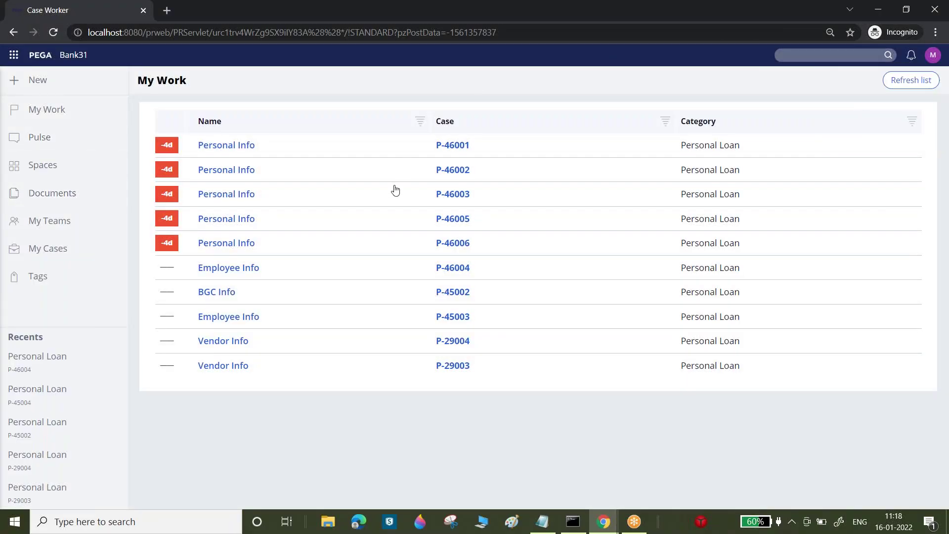
mouse_move(603, 522)
click(524, 465)
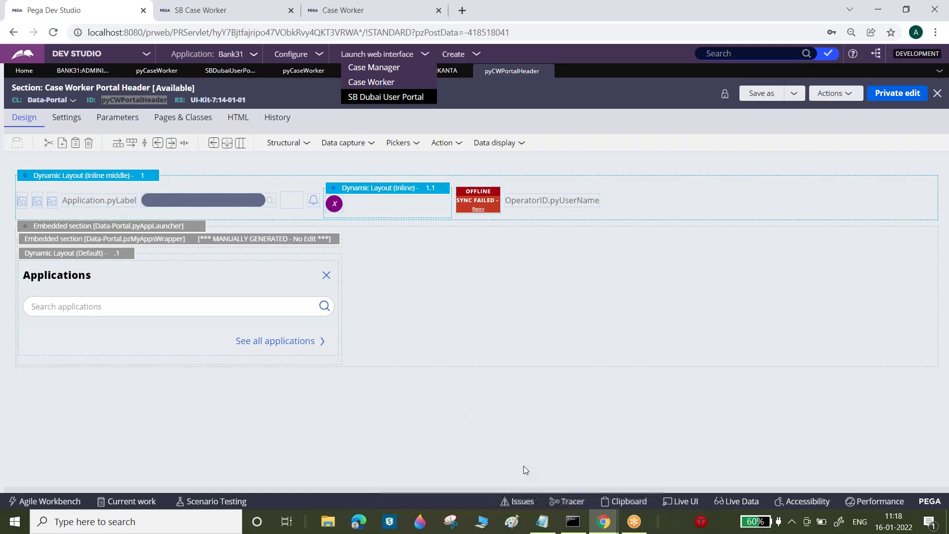
double_click(125, 100)
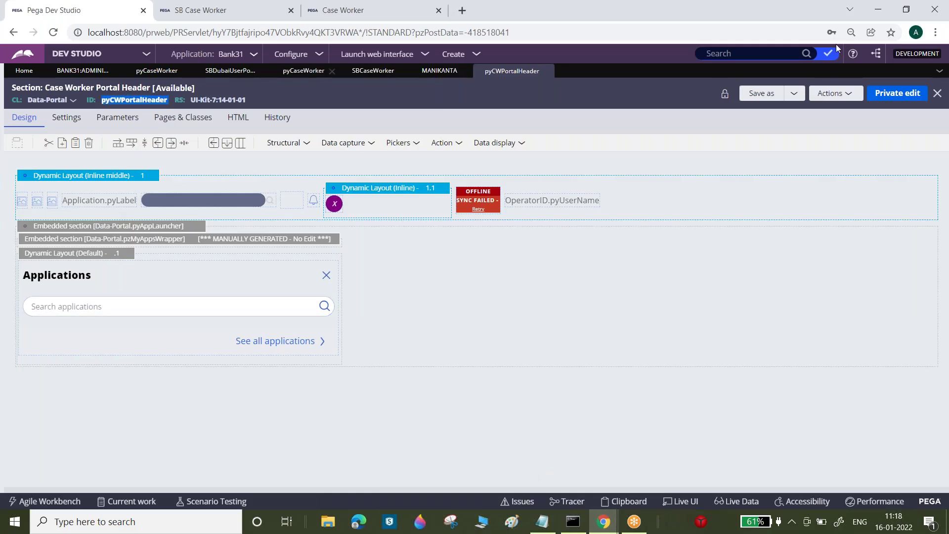
click(793, 93)
- Save the section as a copy labelled SBPortalHeader in Bank31 and open it
click(802, 110)
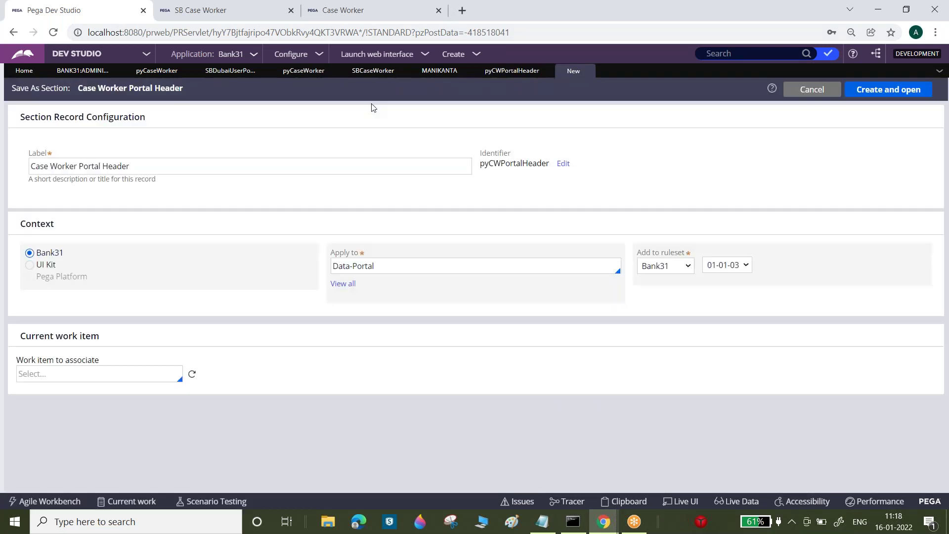
click(370, 167)
key(ctrl+shift+Left)
key(ctrl+shift+Left)
key(ctrl+shift+Left)
key(ctrl+shift+Left)
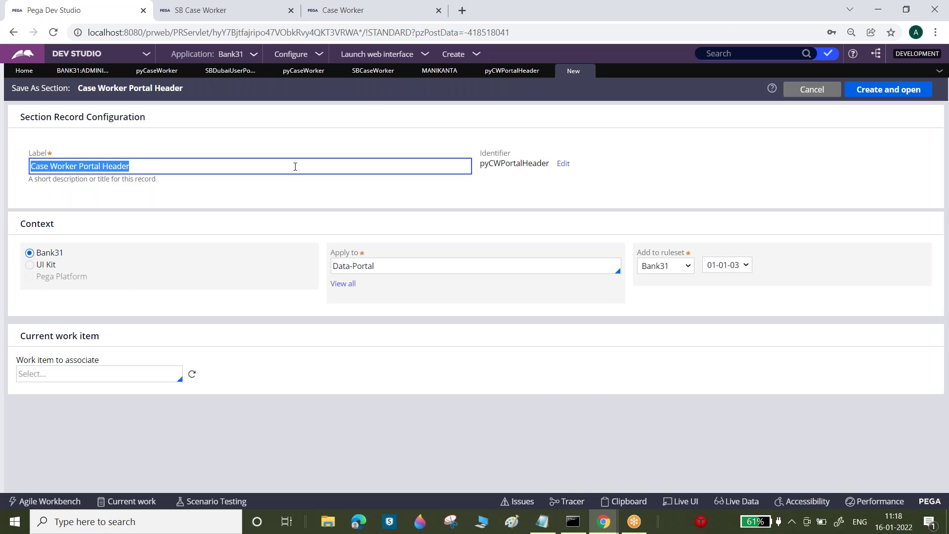
text(SB)
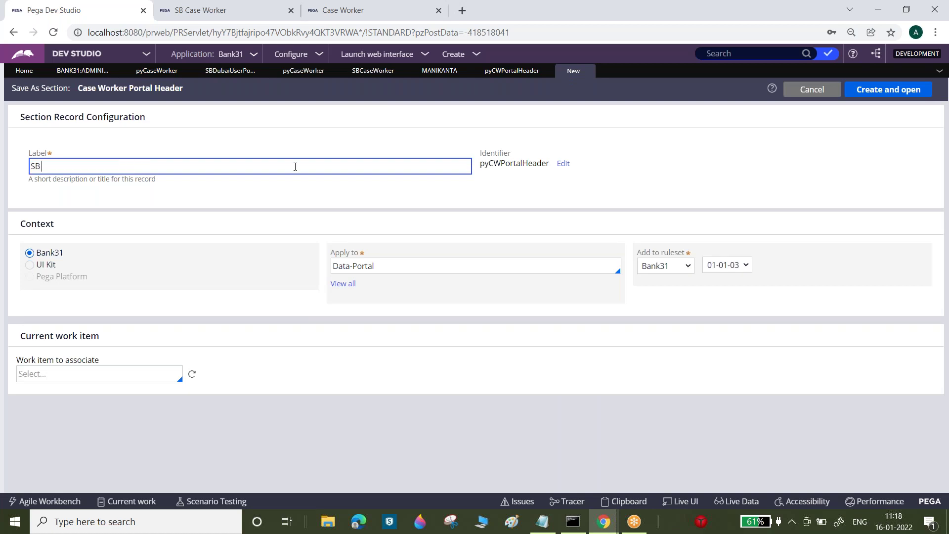
text(IPortalHeader)
key(Tab)
click(423, 187)
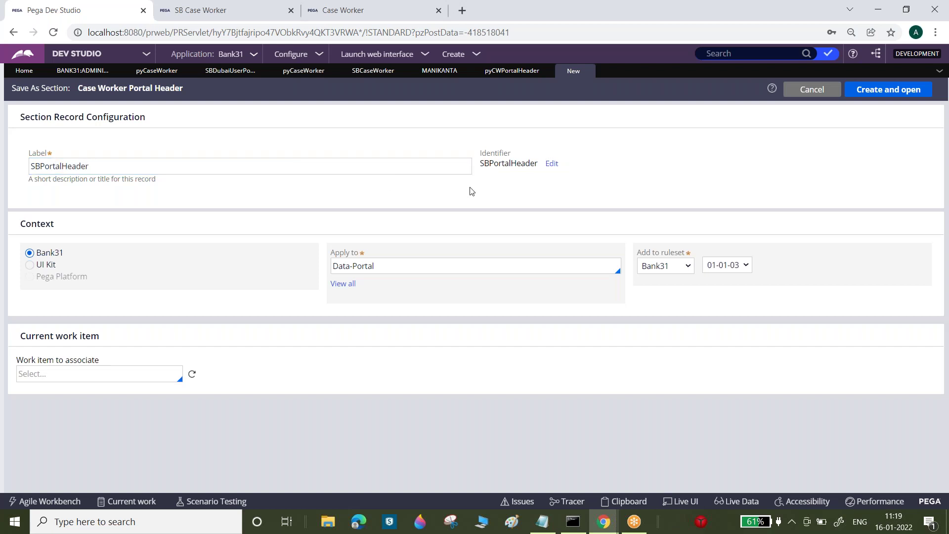
click(168, 170)
double_click(168, 170)
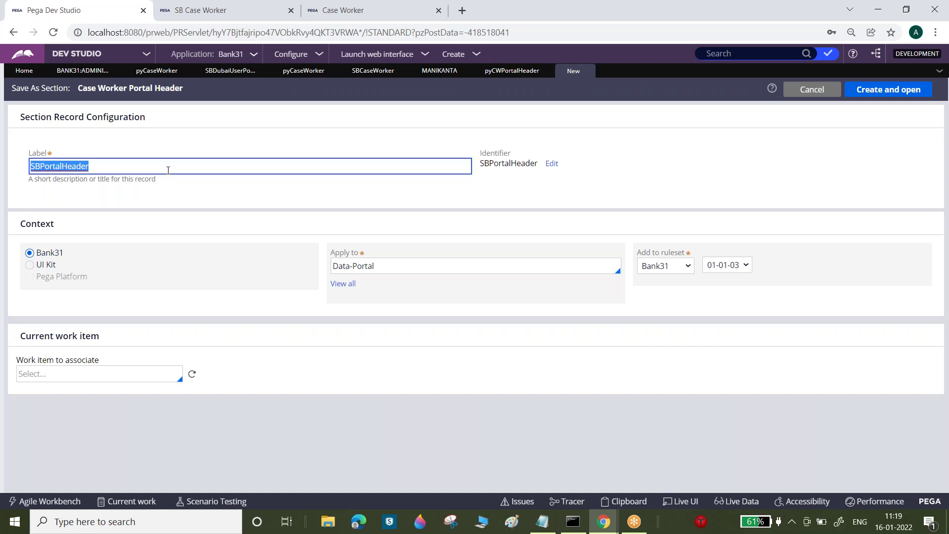
key(Return)
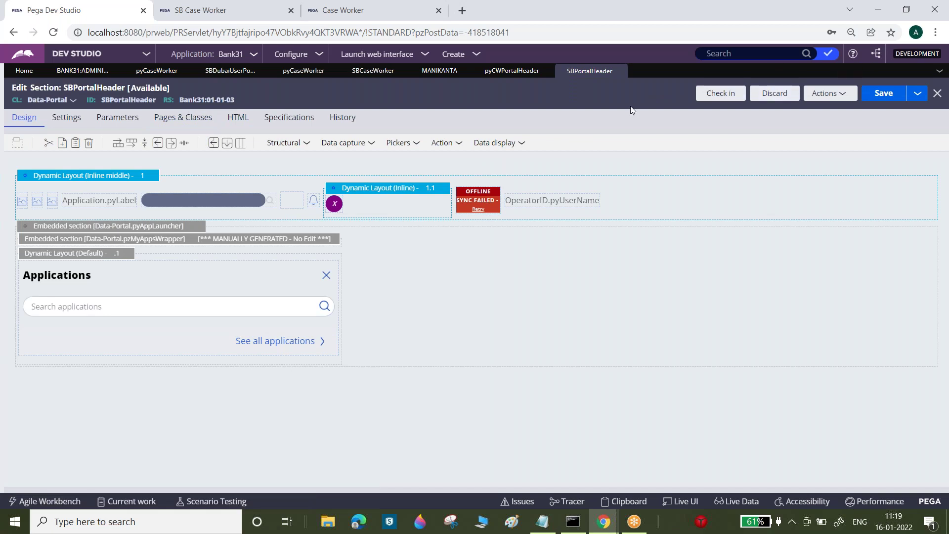
- Embed the SBPortalHeader section in the SBCaseWorker harness's top region
double_click(121, 100)
key(ctrl+c)
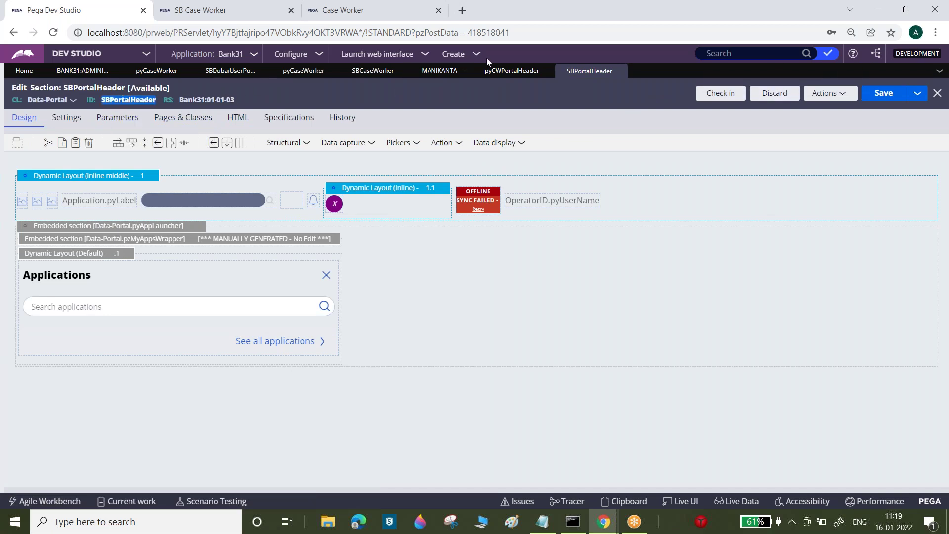
click(373, 70)
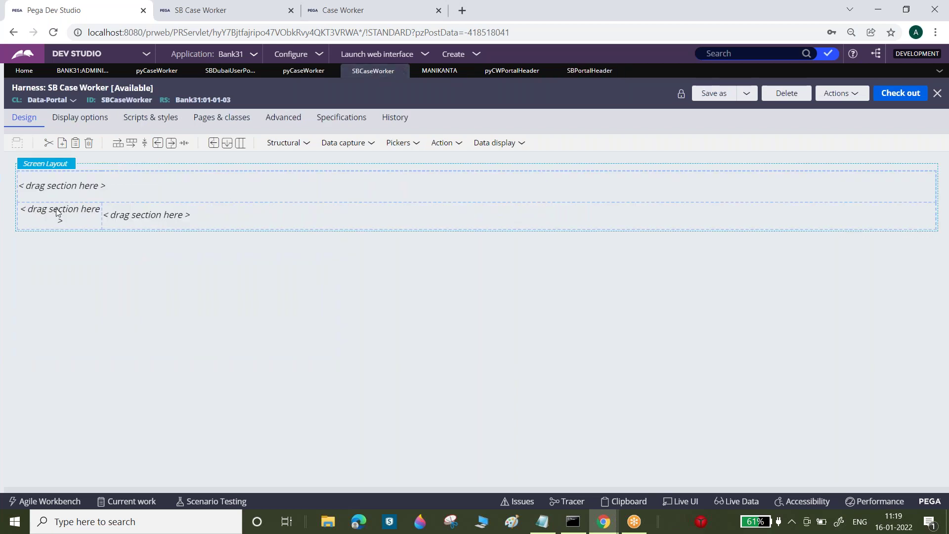
click(306, 144)
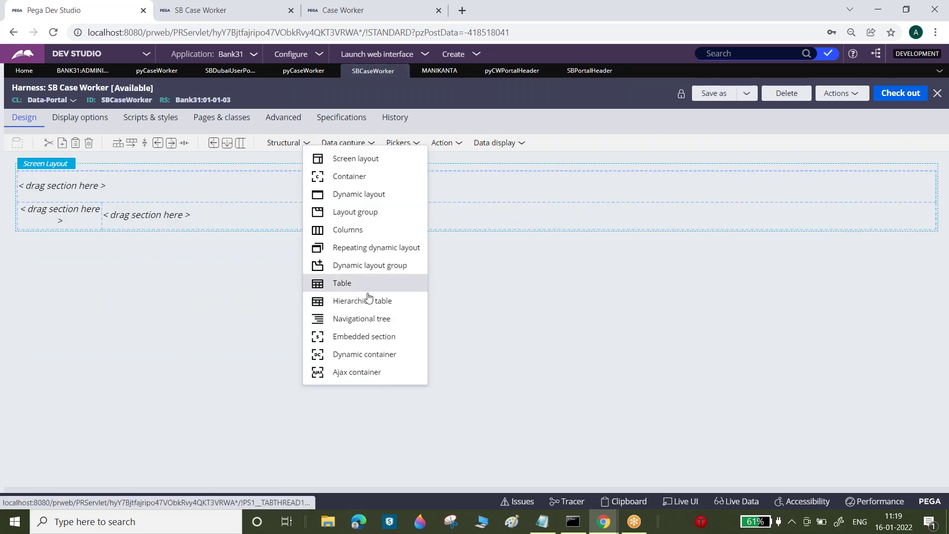
click(373, 337)
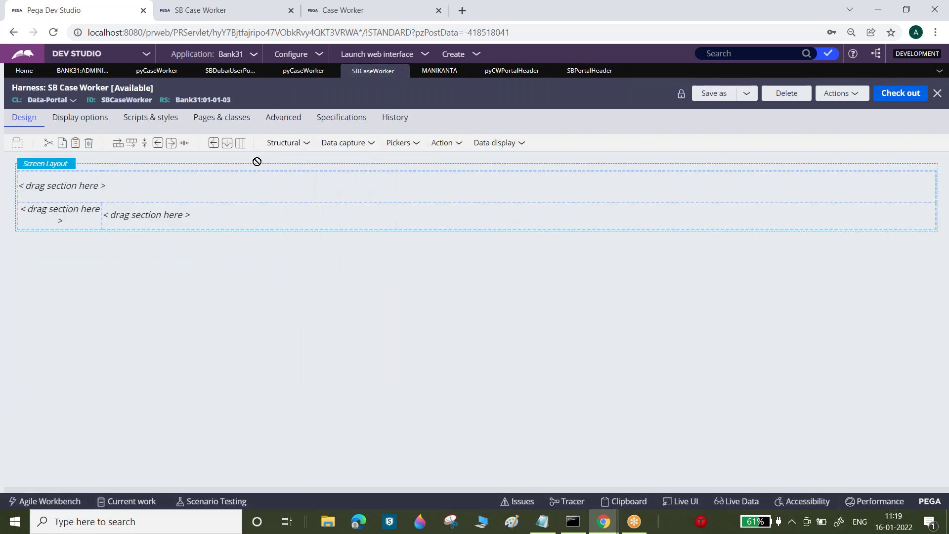
click(318, 187)
click(535, 296)
key(ctrl+v)
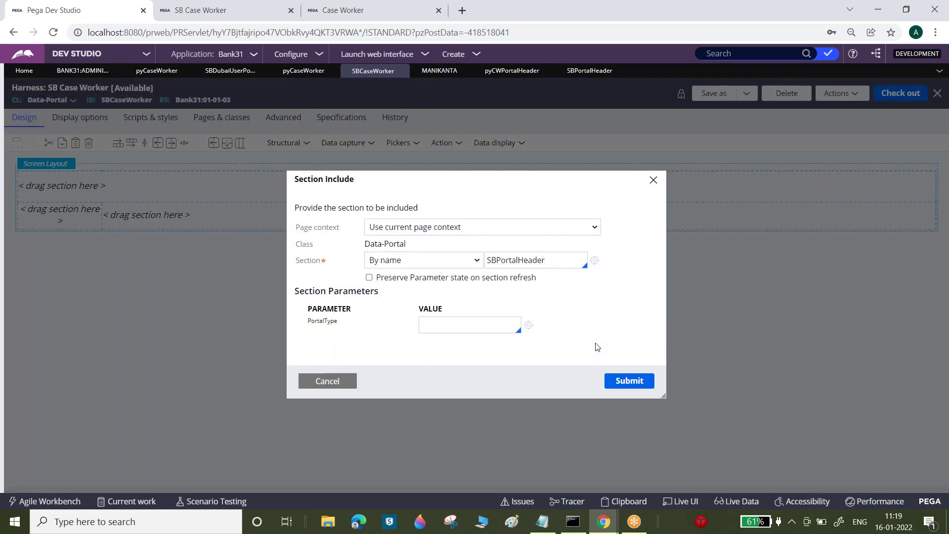
click(628, 381)
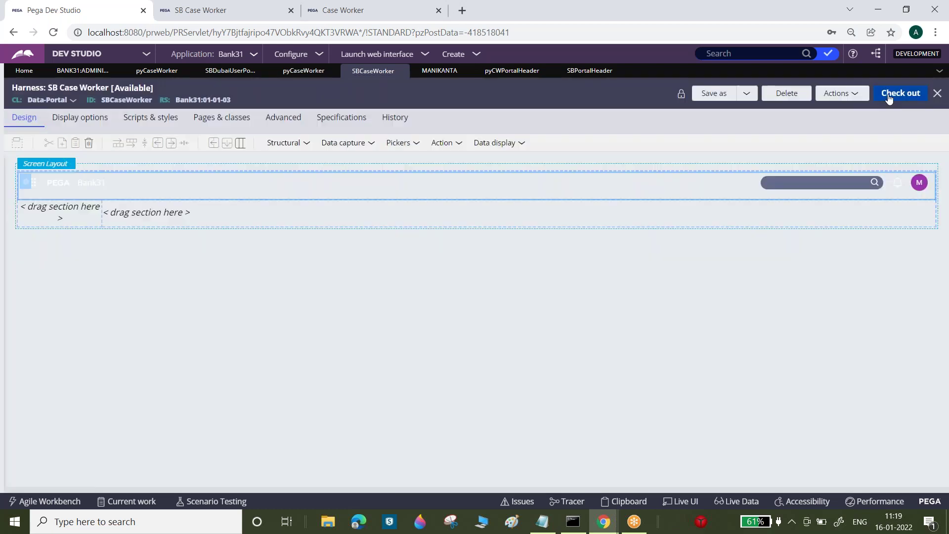
- Check out the harness and reload the SB Case Worker portal
click(900, 93)
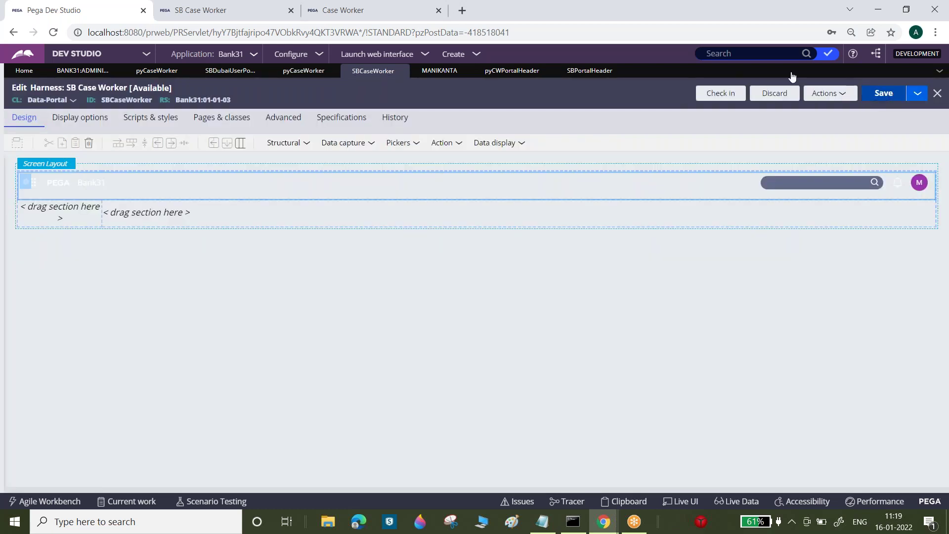
click(192, 9)
click(52, 32)
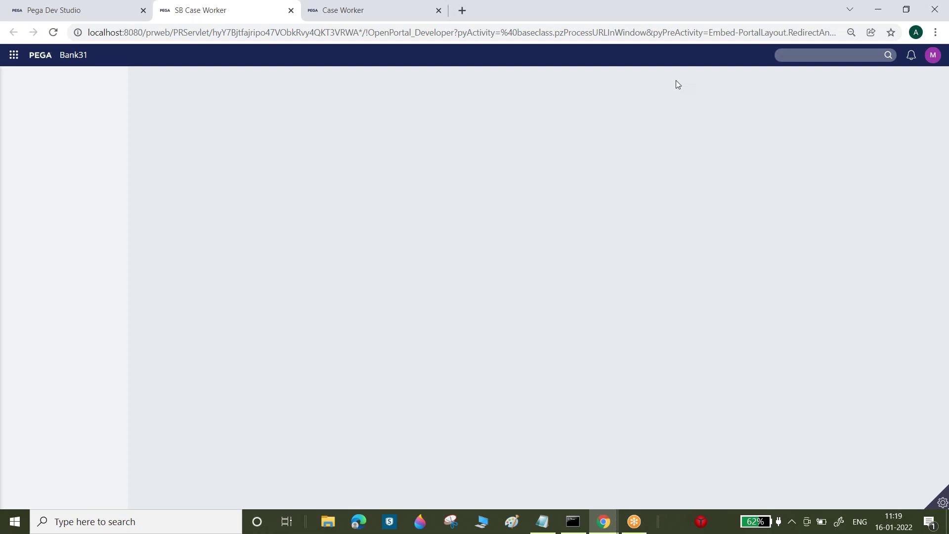
- Check the portal's user menu and Applications panel, then close the panel
click(932, 55)
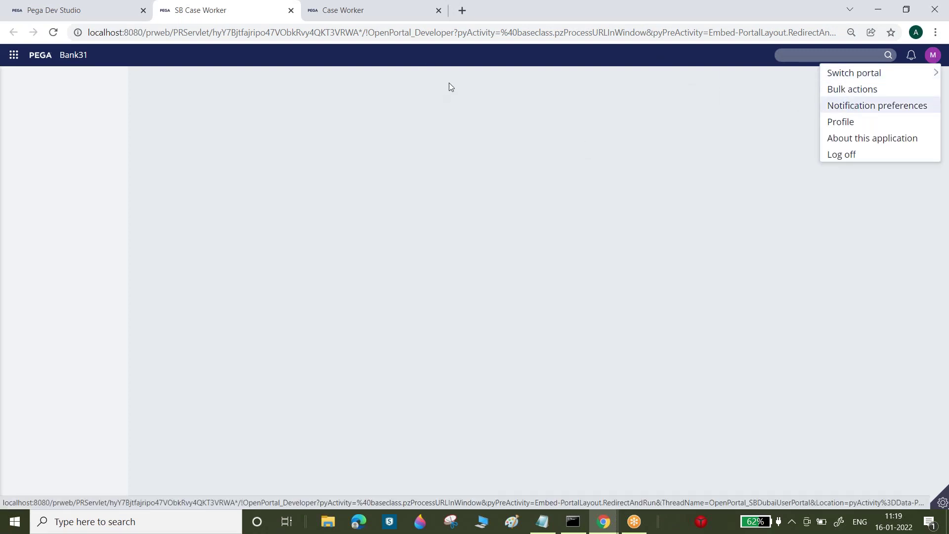
click(14, 56)
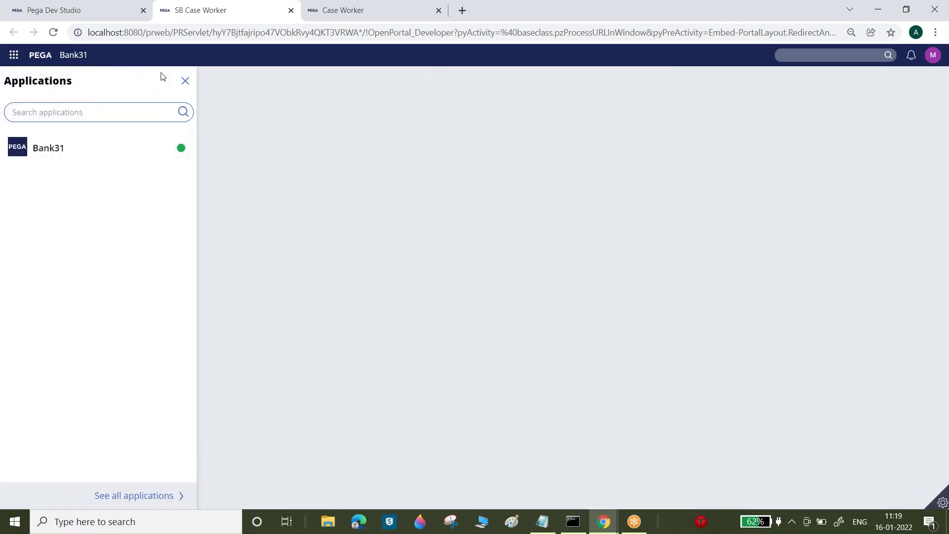
click(186, 82)
- Back in Dev Studio, close the pyCWPortalHeader section tab
click(83, 8)
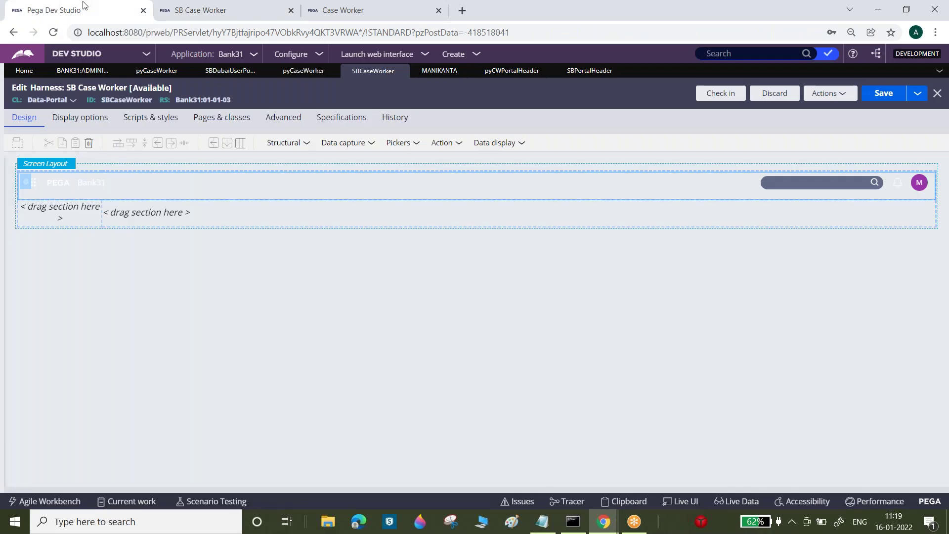
click(524, 74)
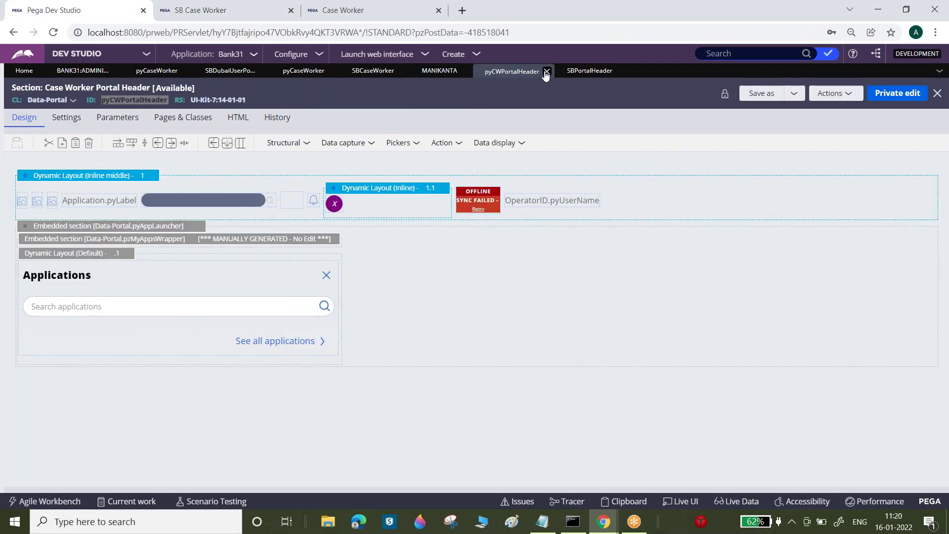
click(545, 72)
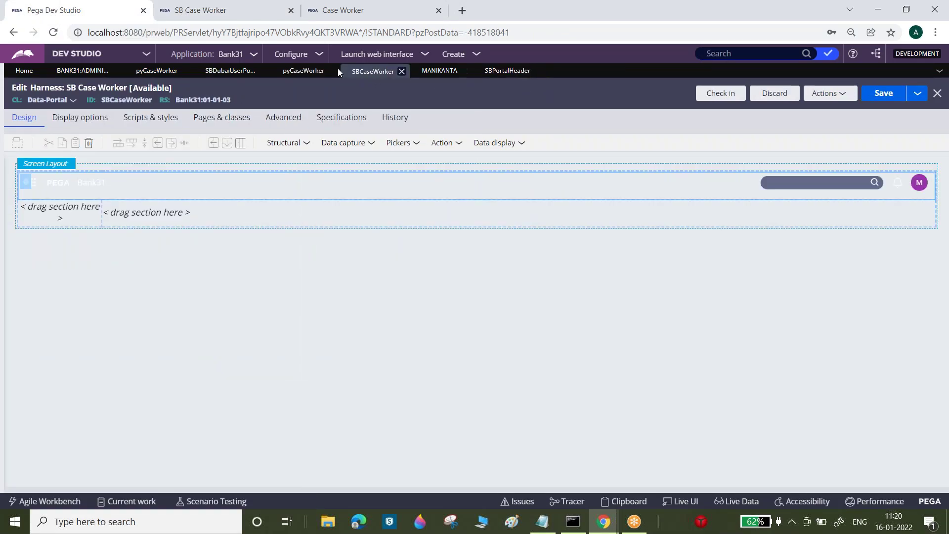
- Open pyWorkerPortalNavigation from the pyCaseWorker harness's left panel properties
click(310, 70)
click(343, 446)
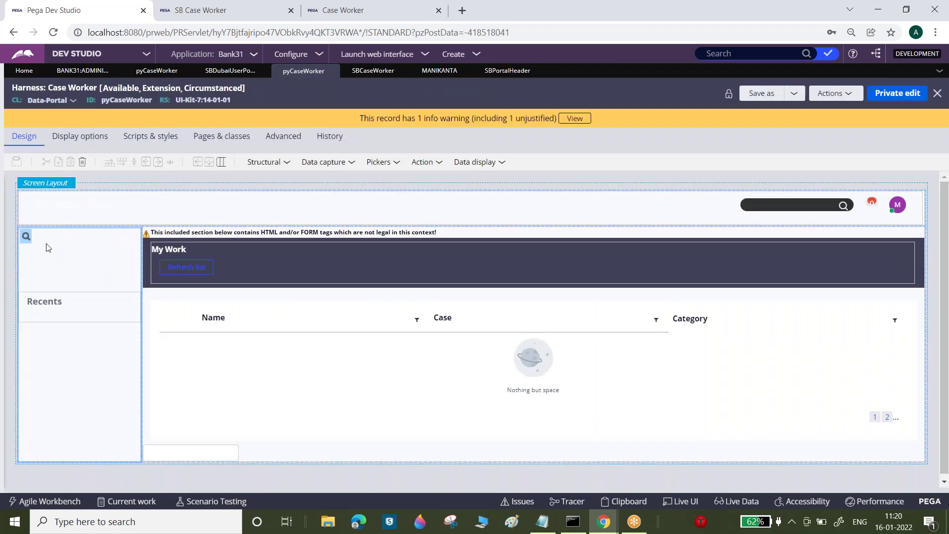
click(25, 236)
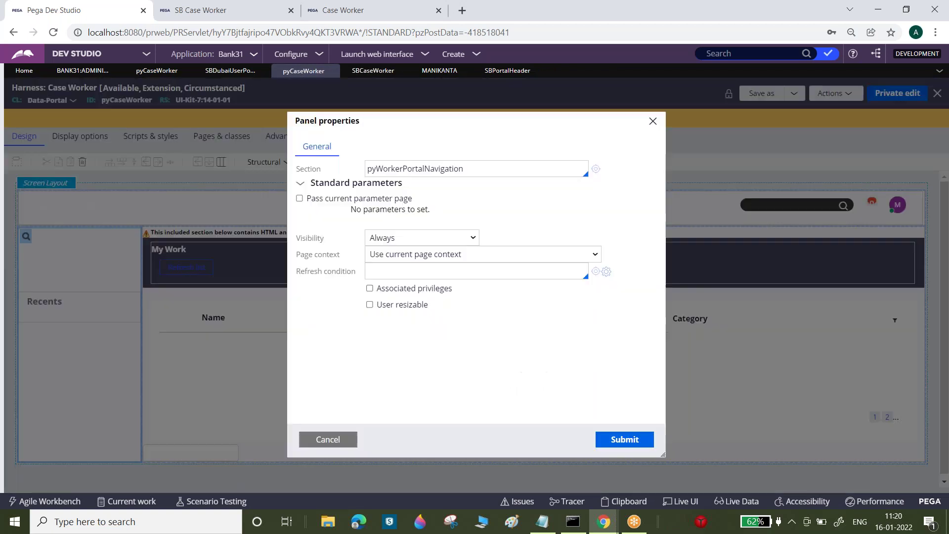
double_click(424, 171)
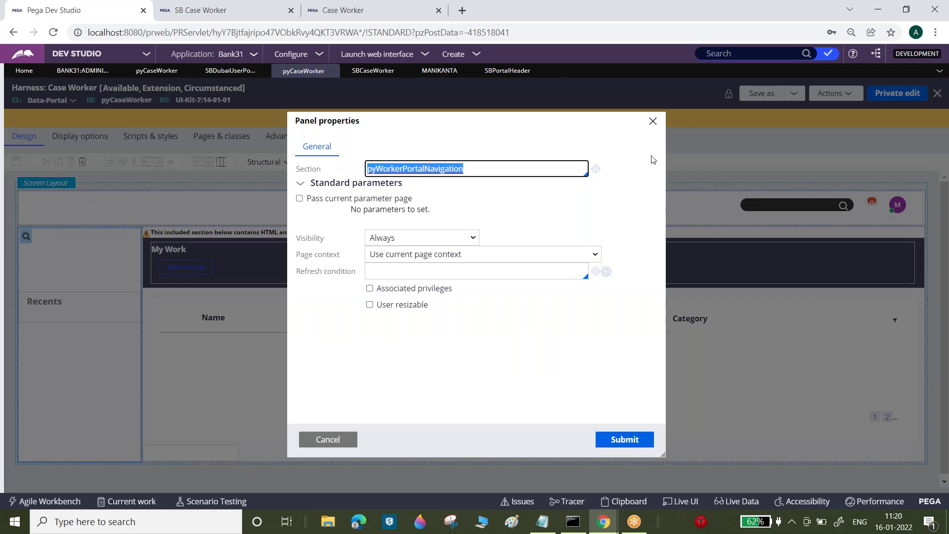
click(596, 169)
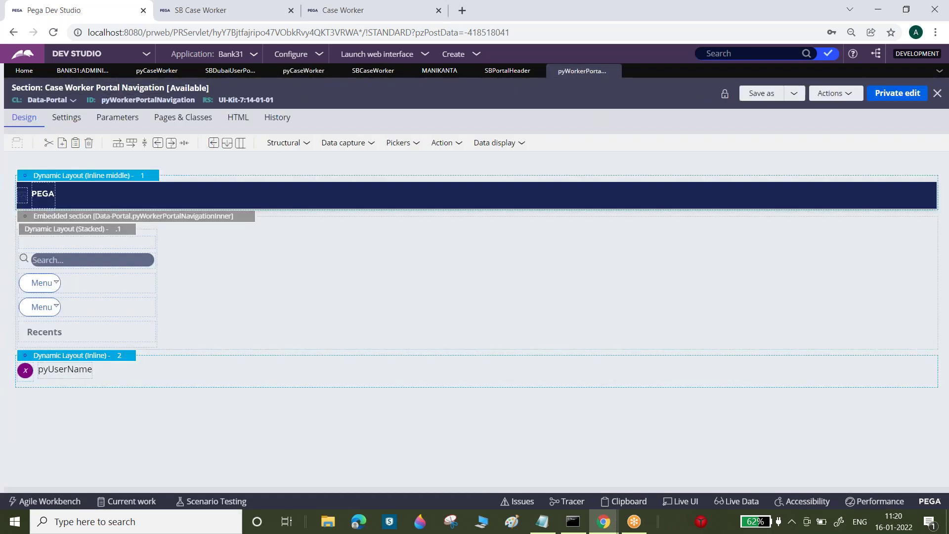
- Save a copy labelled 'SB Portal Navigation', create and open it, and copy the SBPortalNavigation ID
click(793, 93)
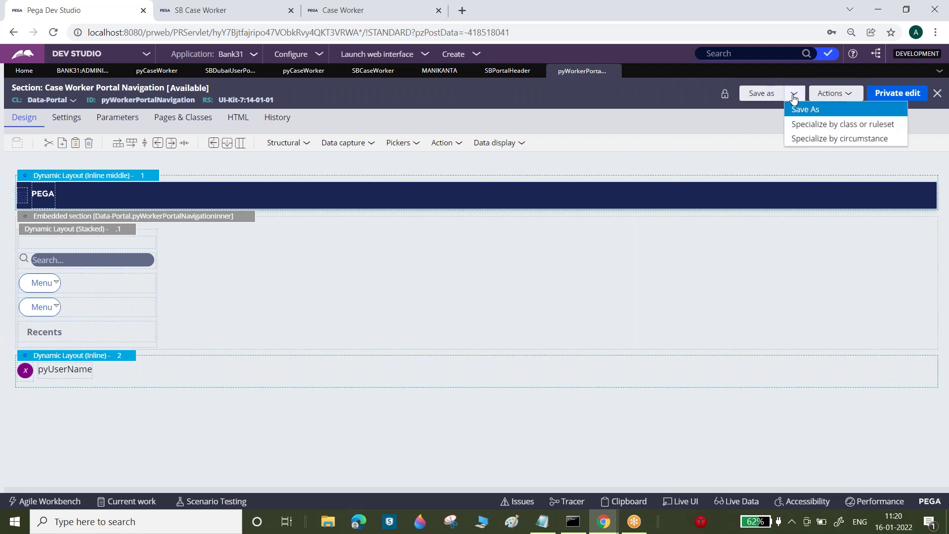
click(800, 108)
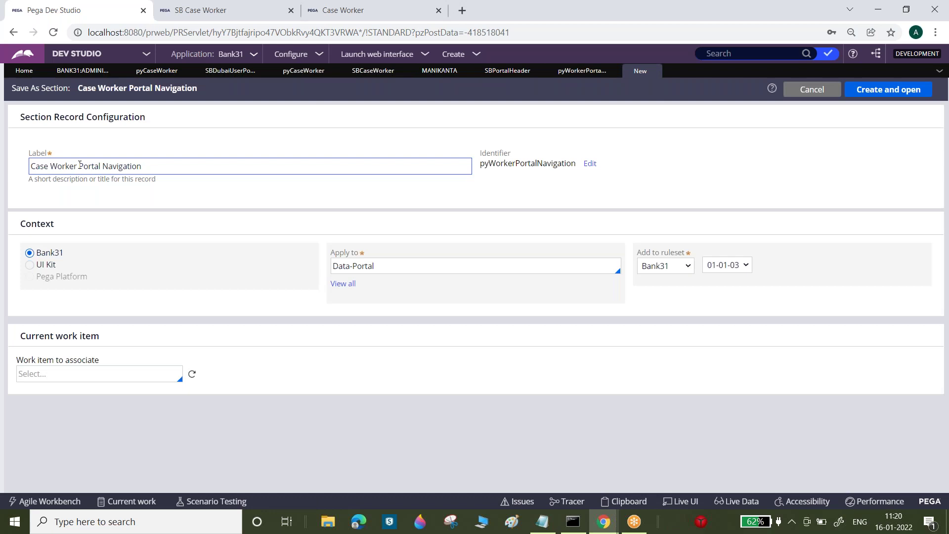
drag(79, 164, 28, 164)
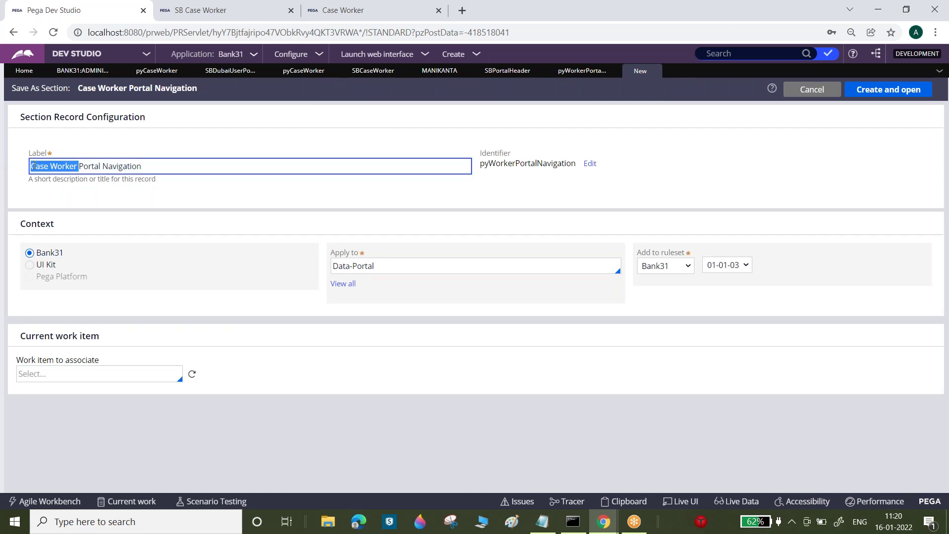
text(SB)
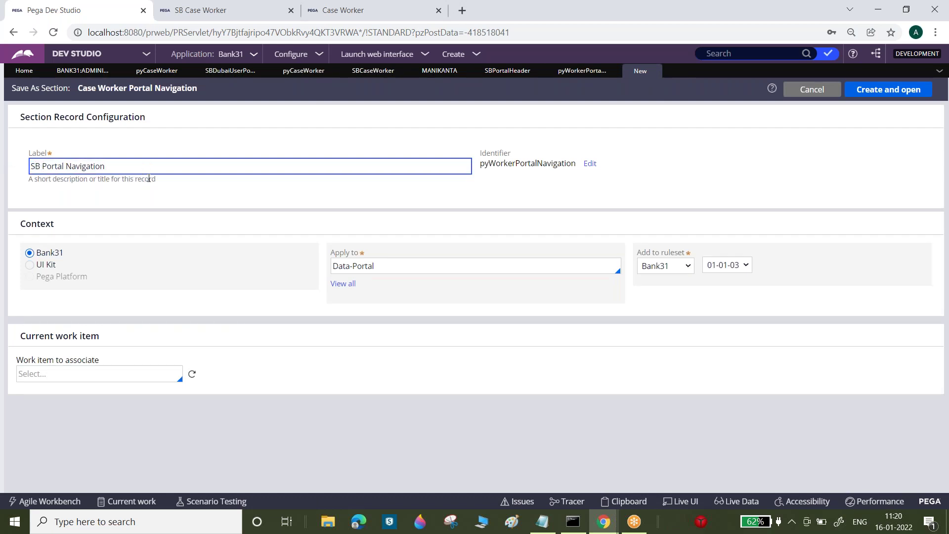
click(337, 193)
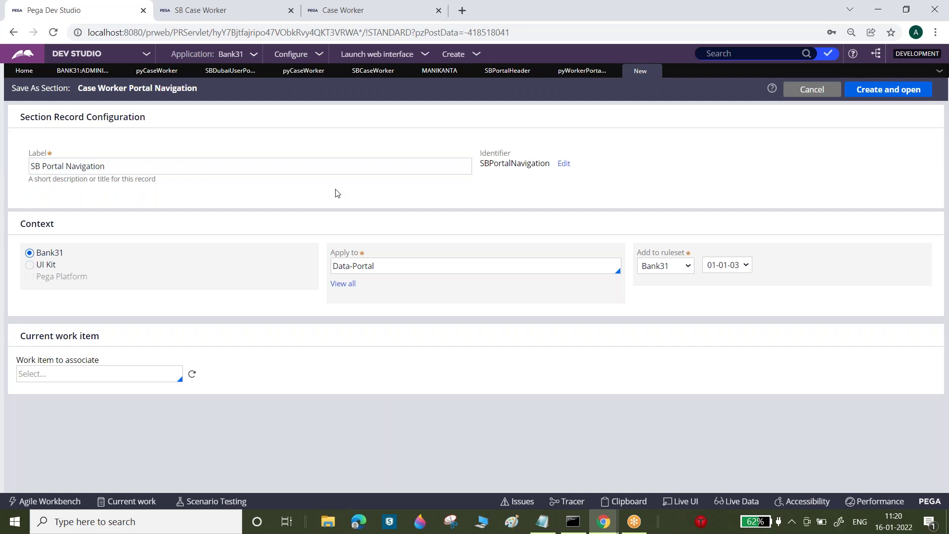
click(909, 90)
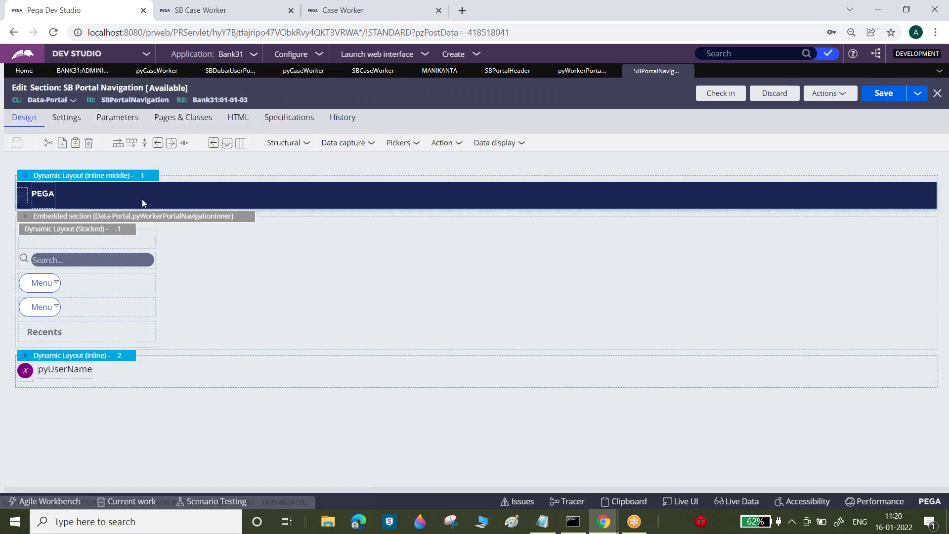
double_click(141, 99)
key(ctrl+c)
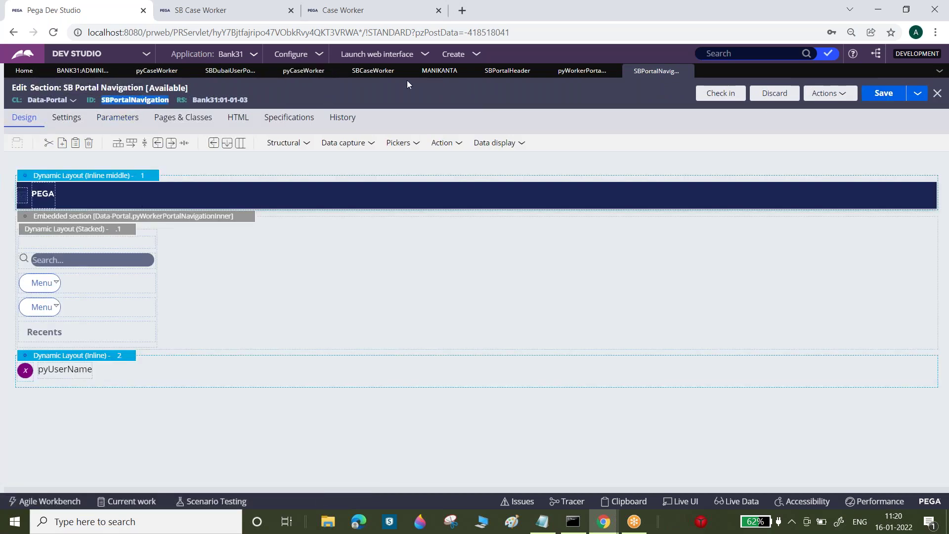
- Embed SBPortalNavigation in the SB Case Worker harness's left cell and save the harness
click(373, 70)
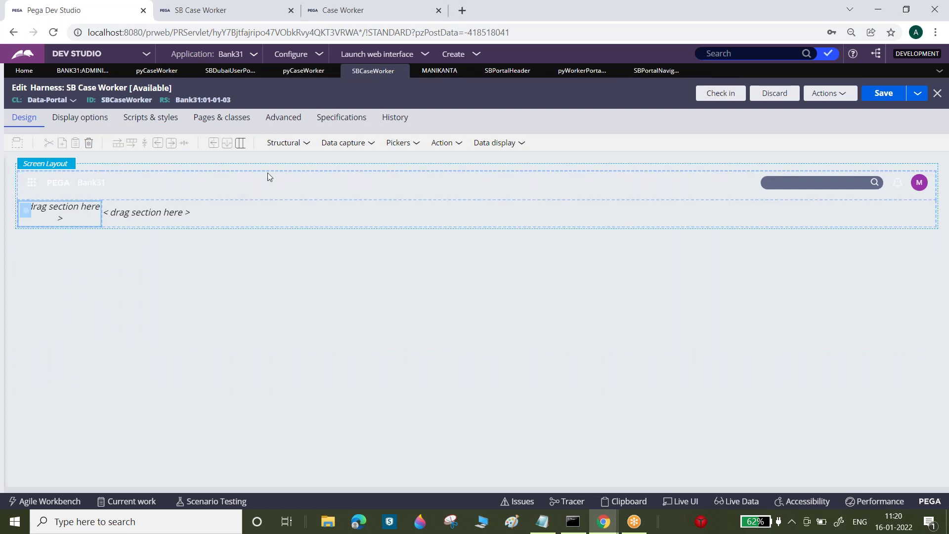
click(306, 144)
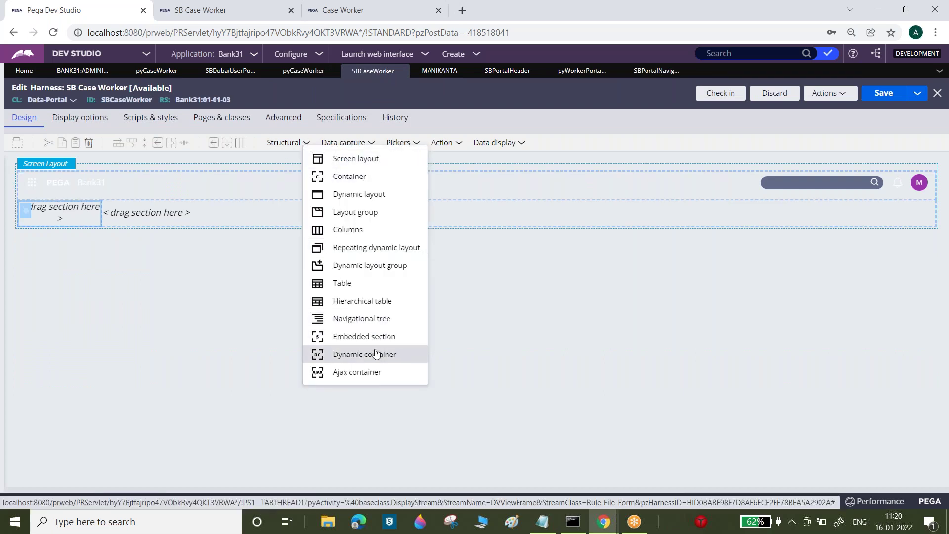
drag(364, 336, 74, 212)
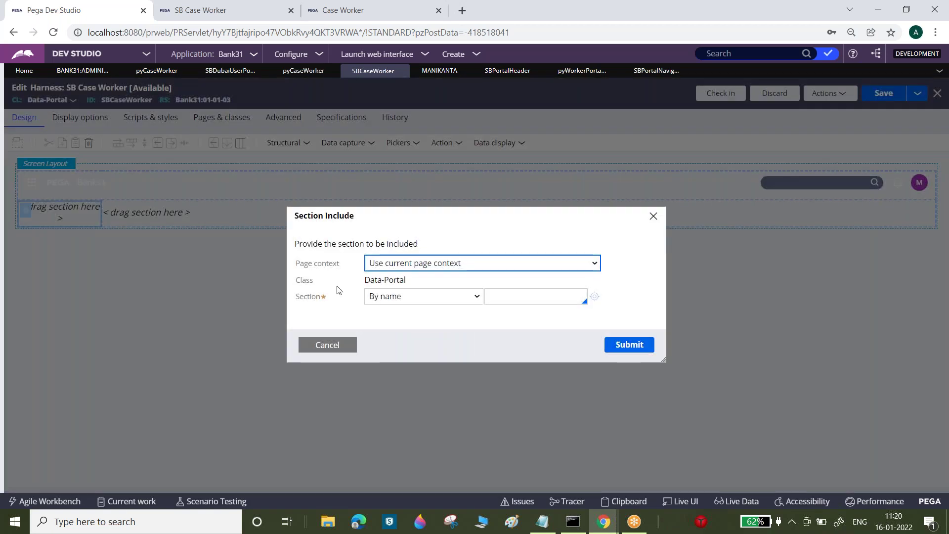
click(514, 297)
key(ctrl+v)
click(530, 316)
click(629, 342)
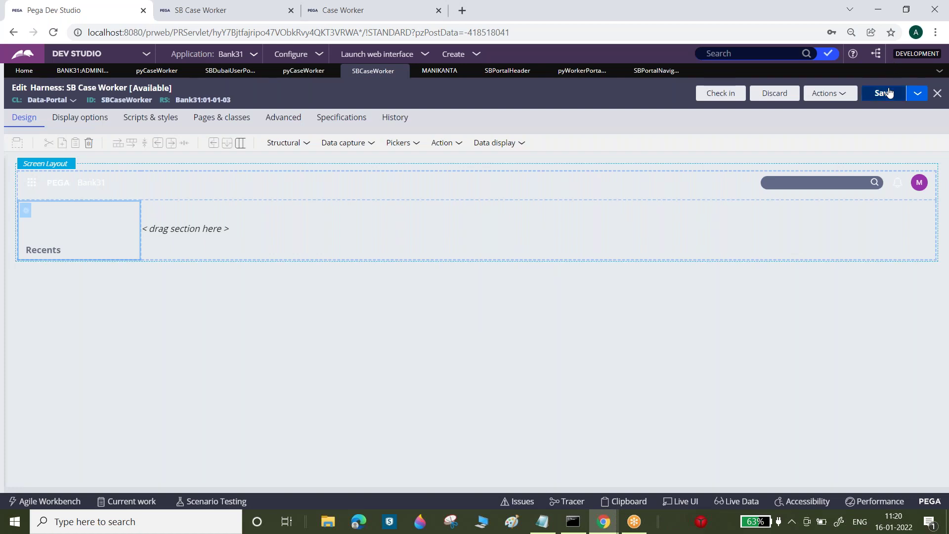
click(888, 93)
- Reload the SB Case Worker portal to view the new navigation and New menu, then save the harness again
click(234, 4)
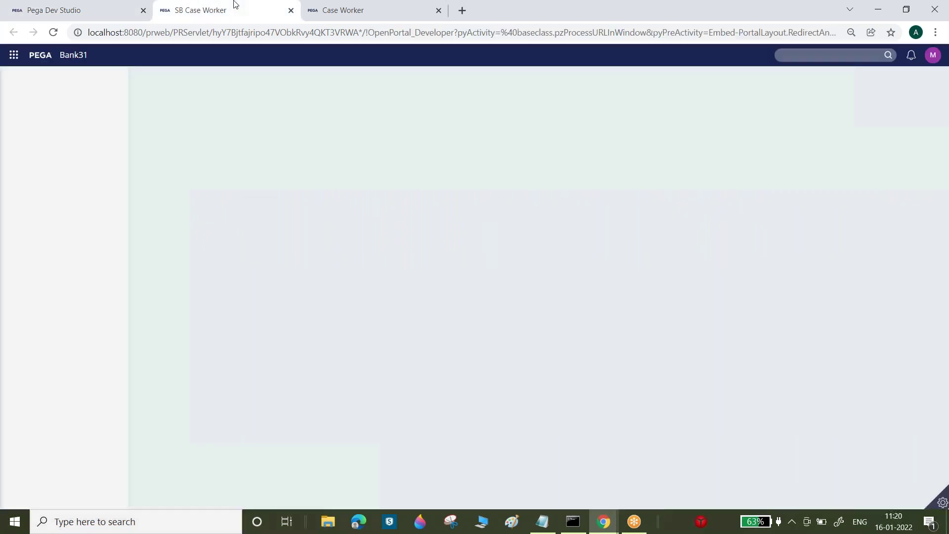
click(54, 33)
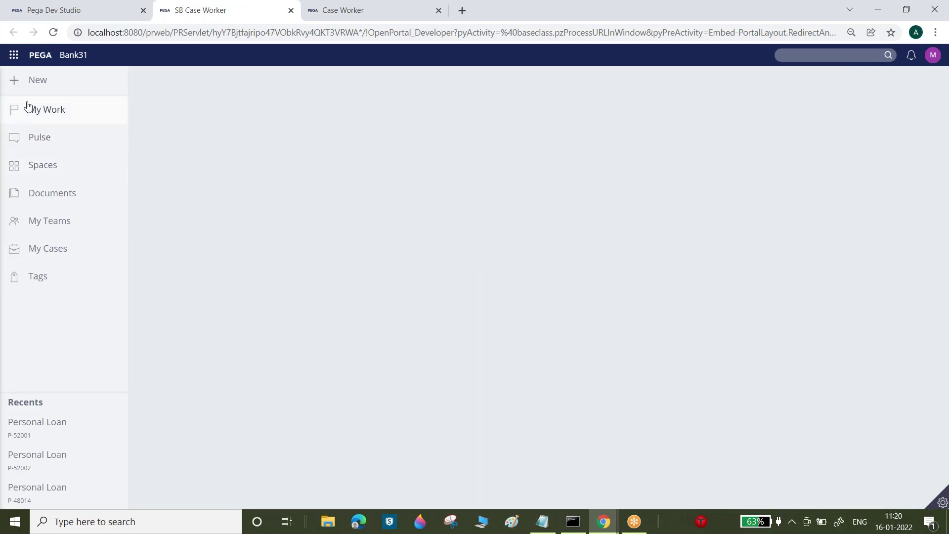
click(38, 81)
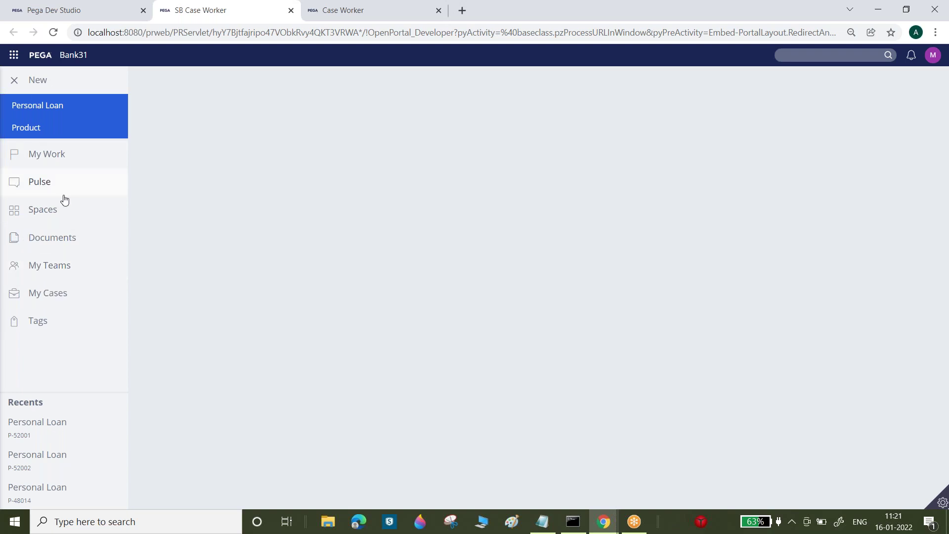
click(91, 7)
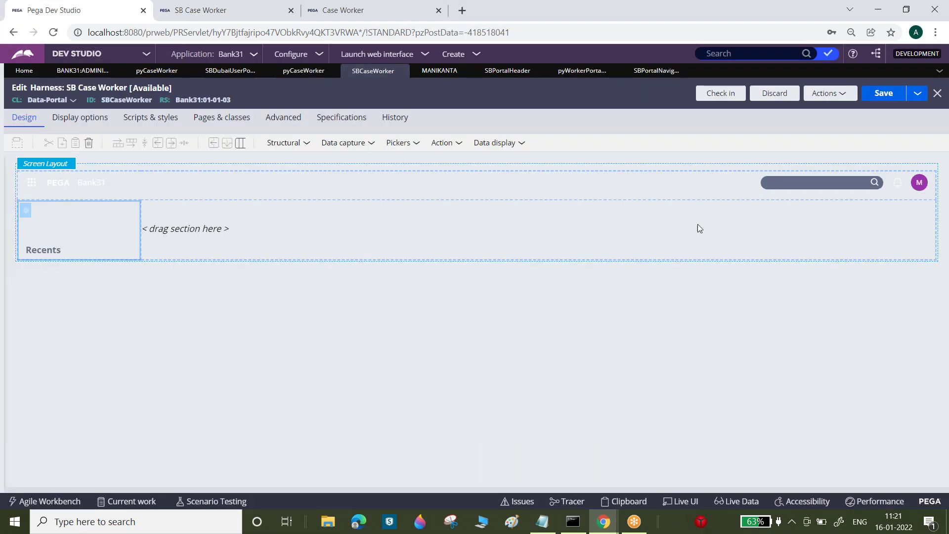
click(880, 93)
- Close the Case Worker Portal Navigation tab and return to SB Portal Navigation after checking the portal
click(675, 74)
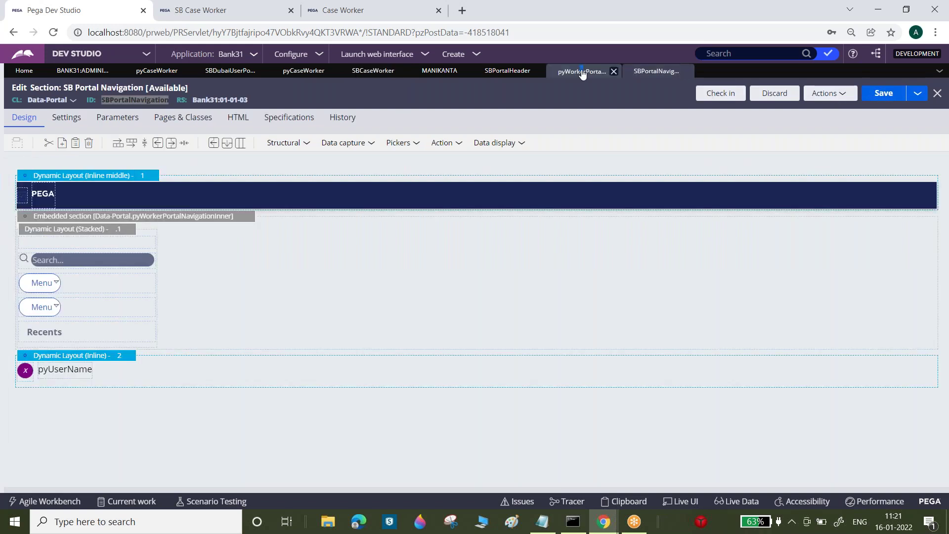
click(581, 73)
click(613, 72)
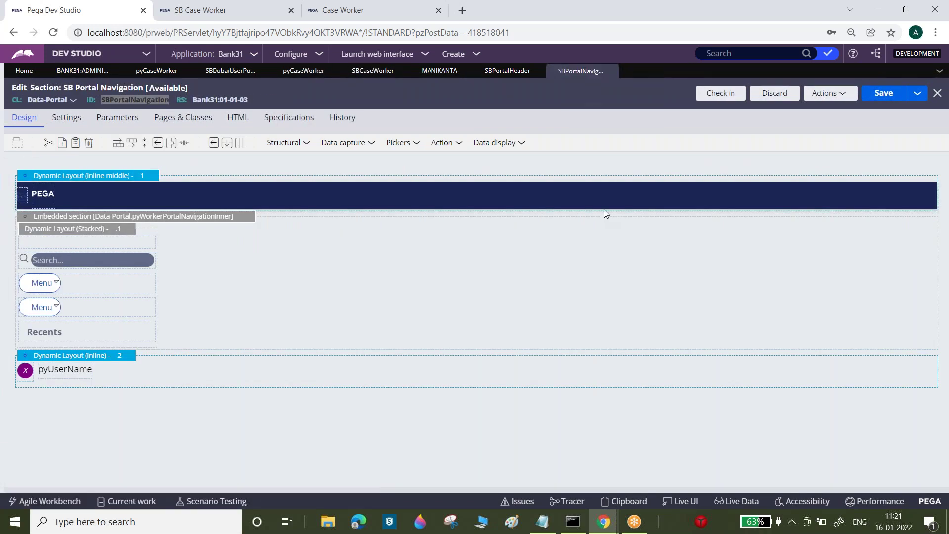
click(218, 7)
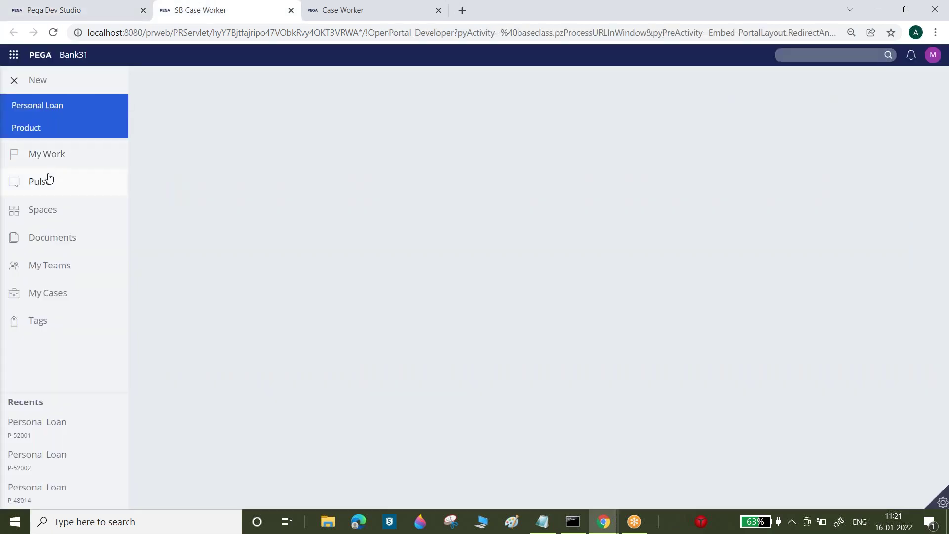
click(60, 12)
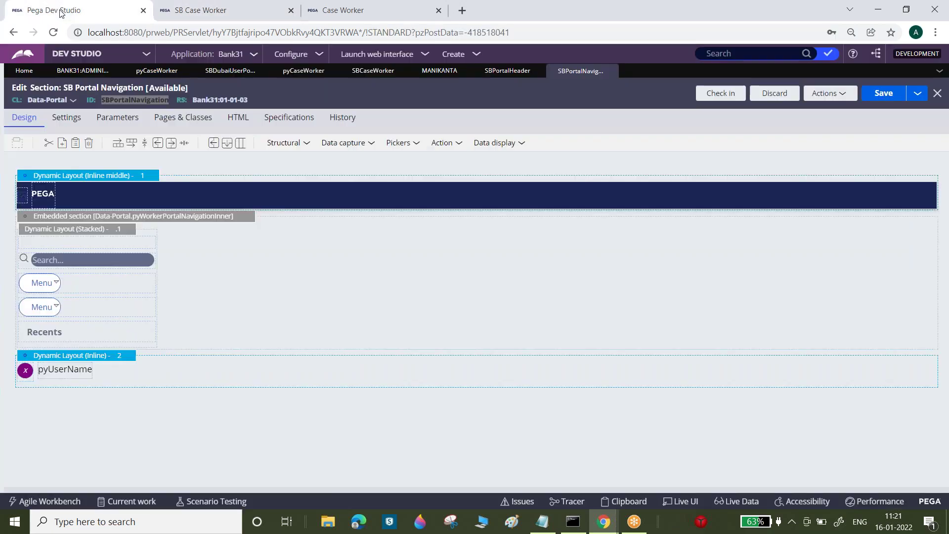
- Drag a menu control from the action elements onto the SB Portal Navigation section
click(81, 290)
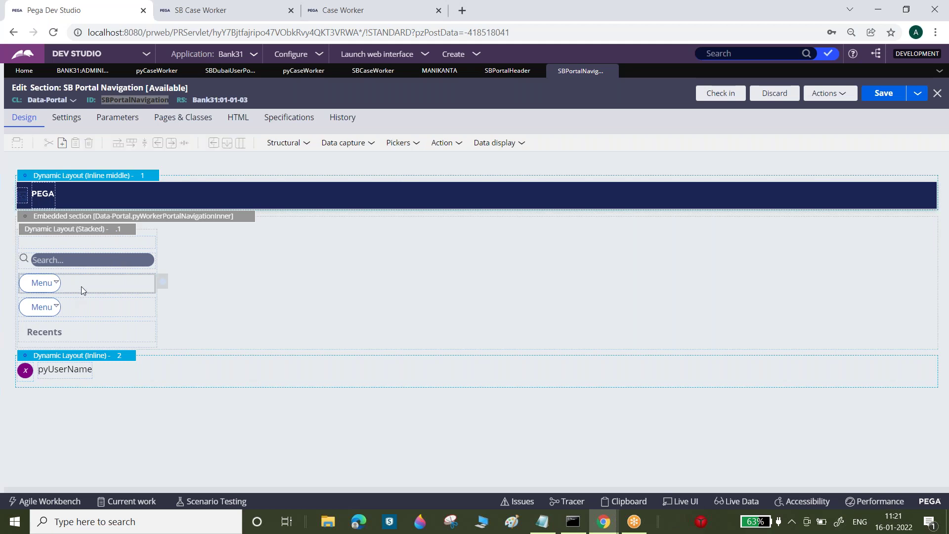
click(517, 143)
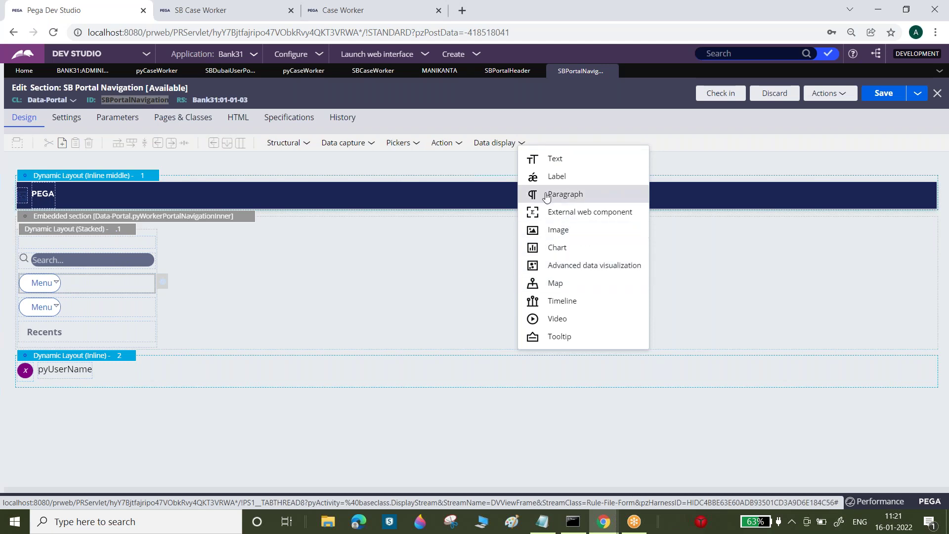
click(459, 143)
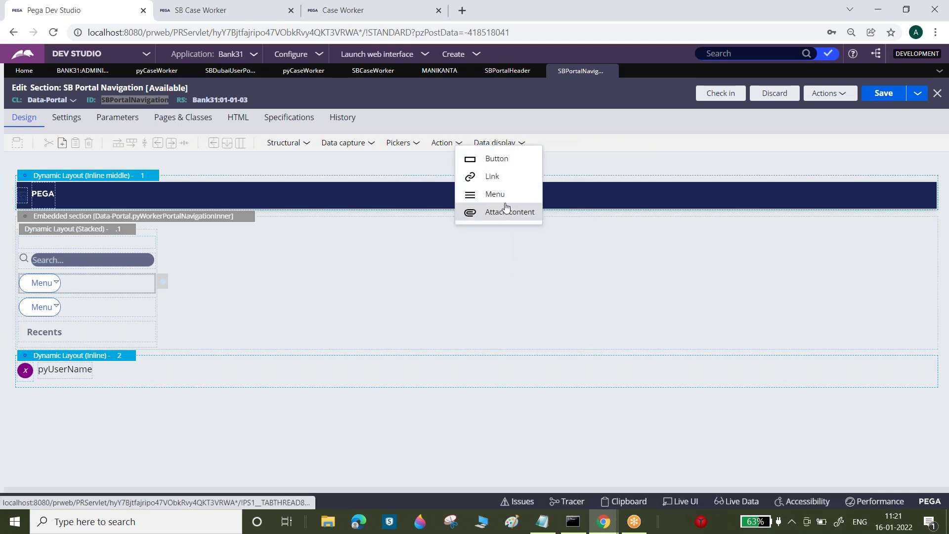
drag(497, 198, 194, 307)
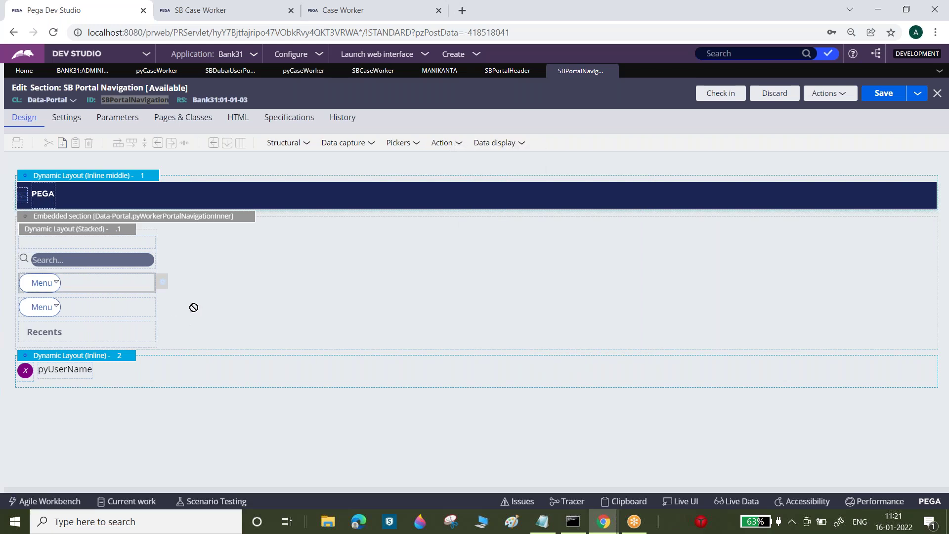
- Inspect the first Menu cell, opening its pyCreateCaseMenu navigation rule, and close the properties unchanged
click(163, 283)
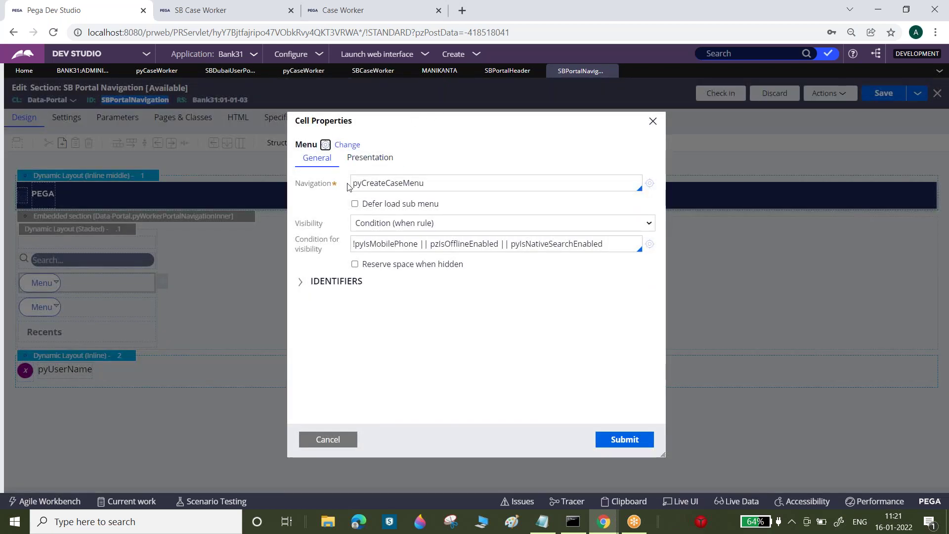
double_click(372, 183)
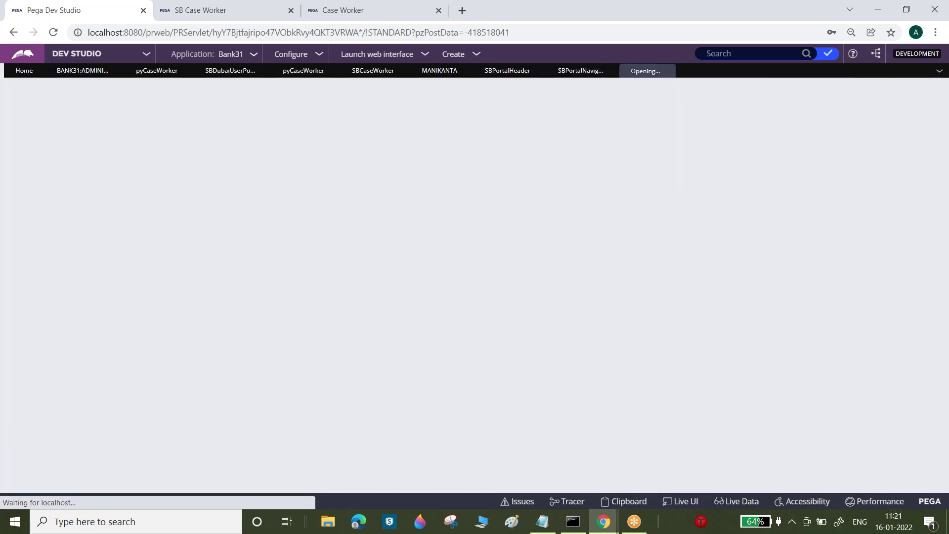
click(648, 184)
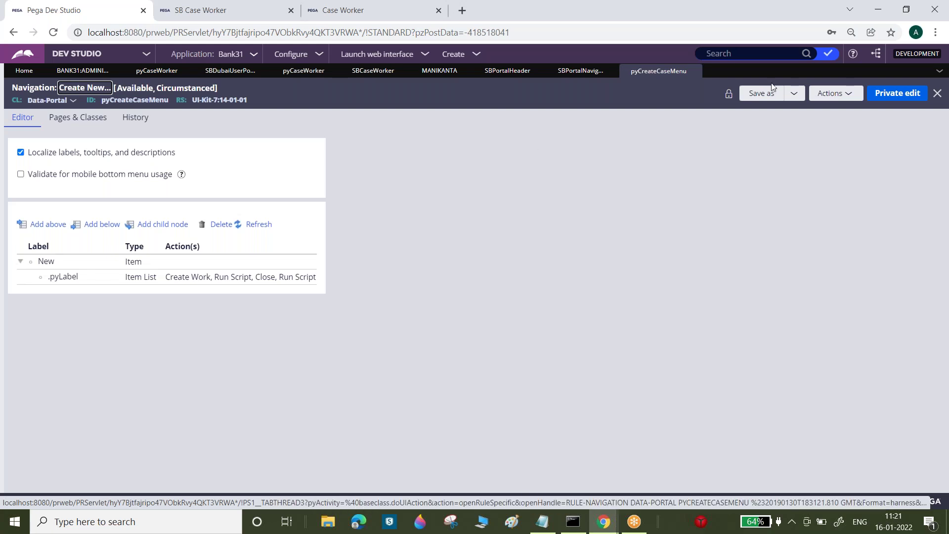
click(575, 71)
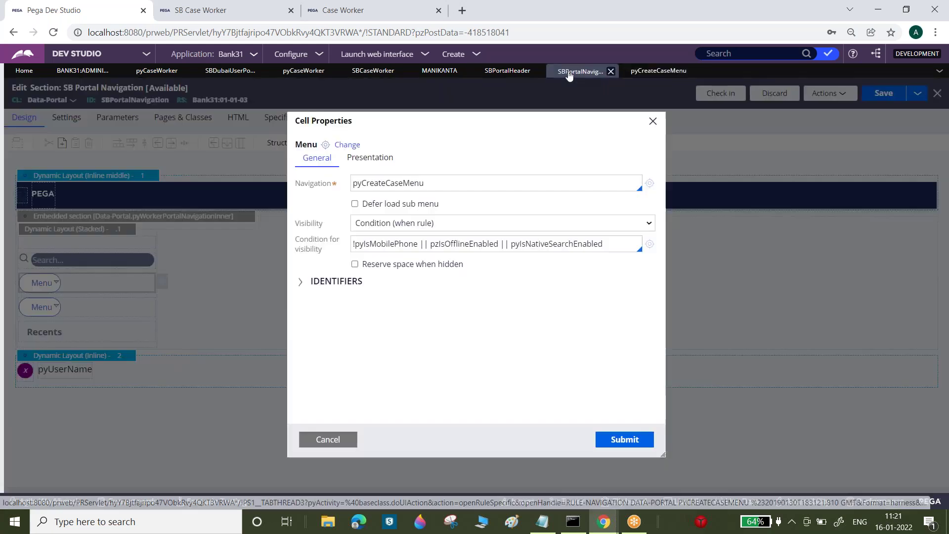
click(346, 442)
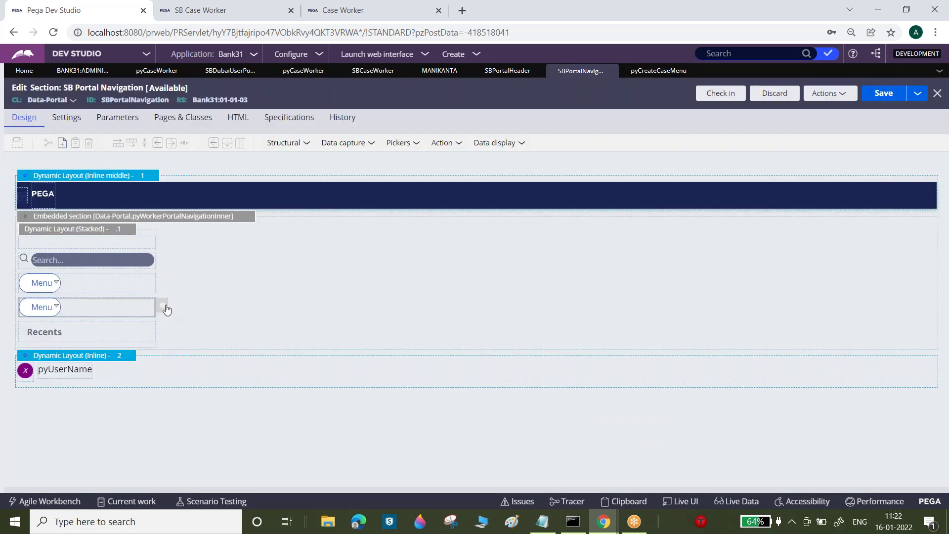
- Open the second Menu cell's pyCaseWorkerNavigation rule, check the portal, and close the cell properties unchanged
click(165, 308)
click(647, 184)
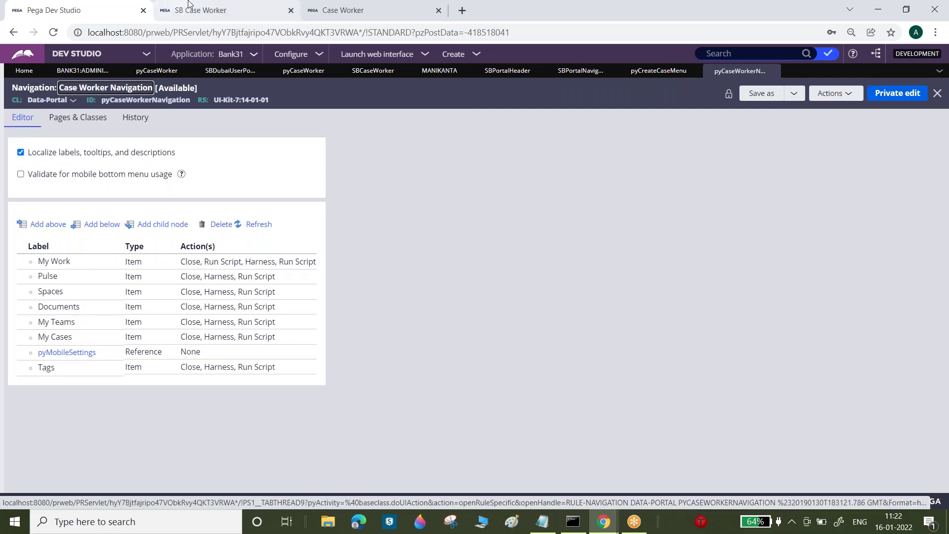
click(204, 10)
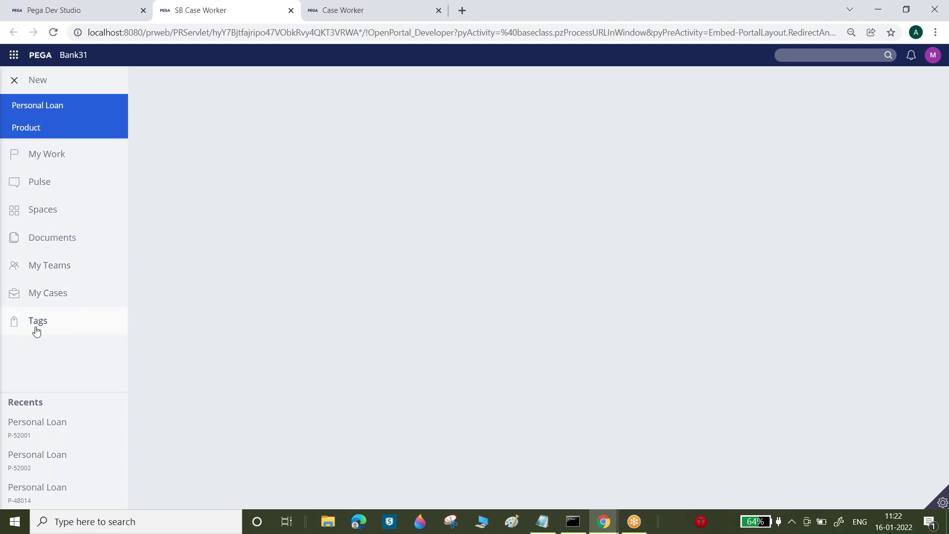
click(105, 8)
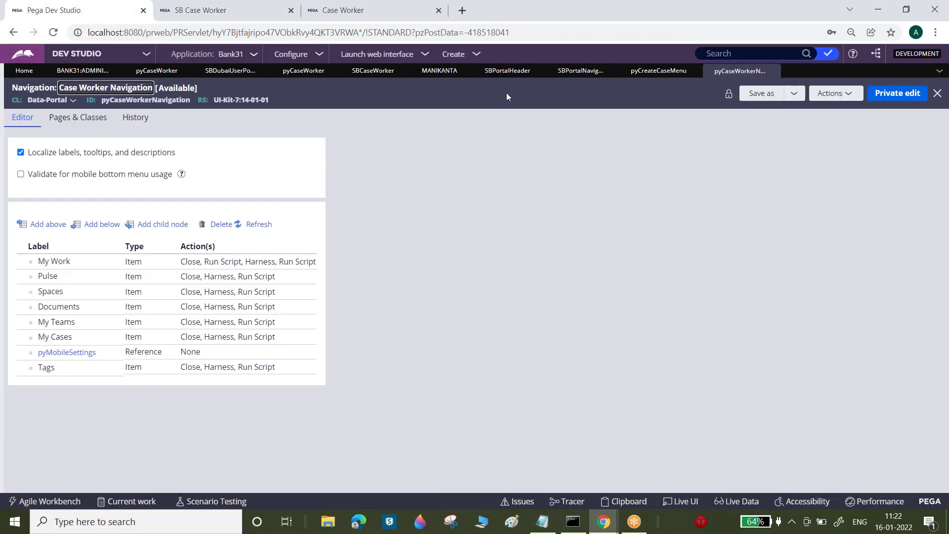
click(507, 71)
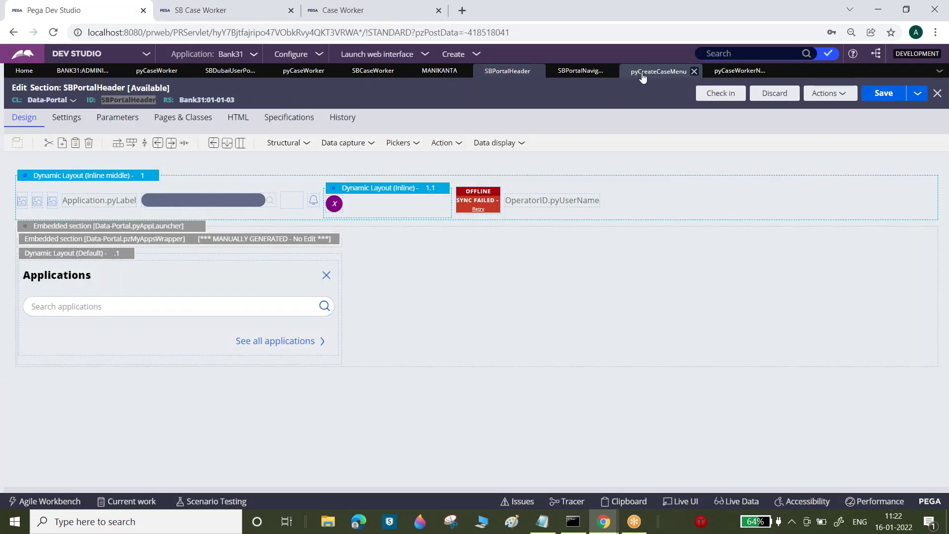
click(576, 70)
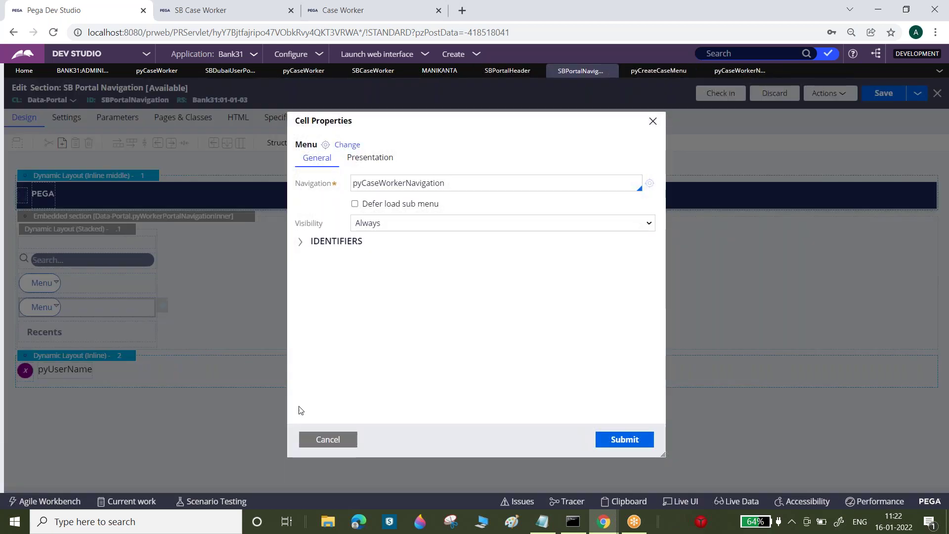
click(319, 439)
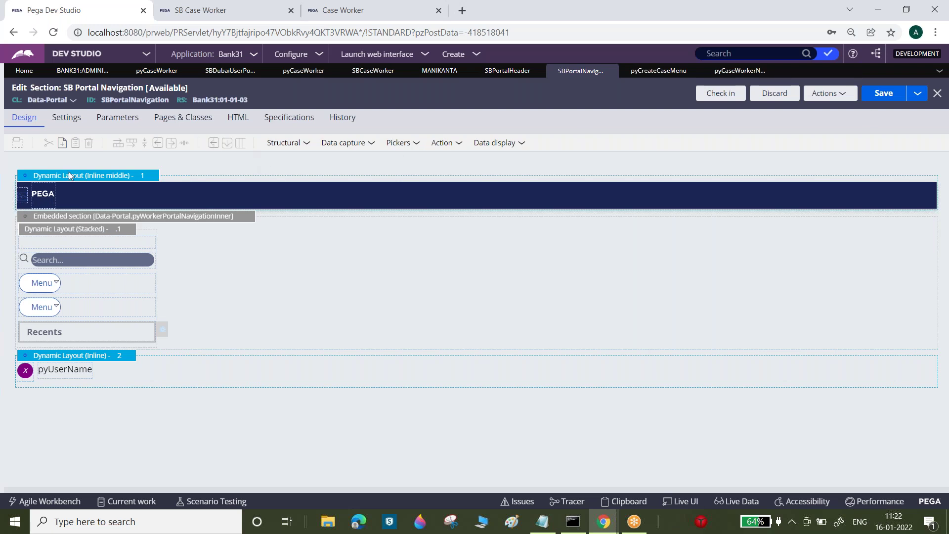
- Open the embedded pyWorkerPortalNavigationInner section and select its Recents row
right_click(91, 334)
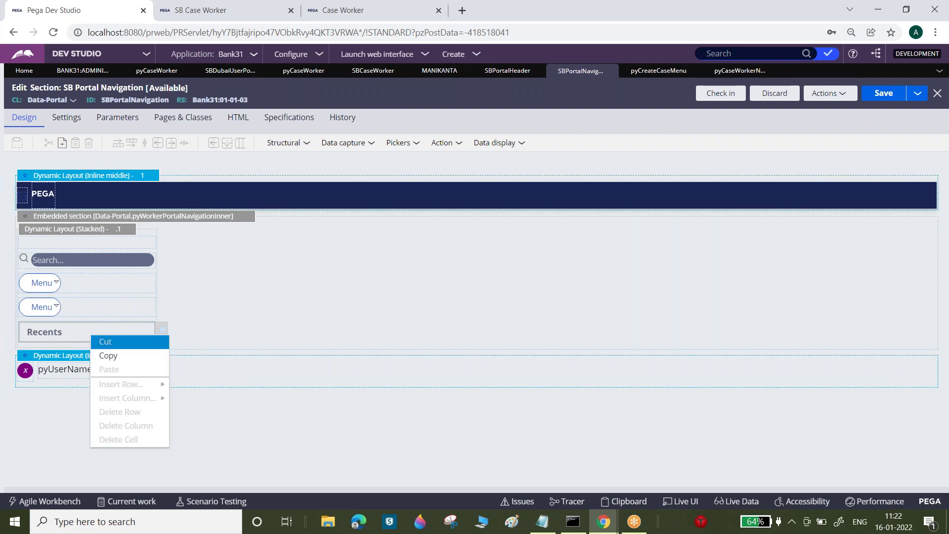
click(60, 327)
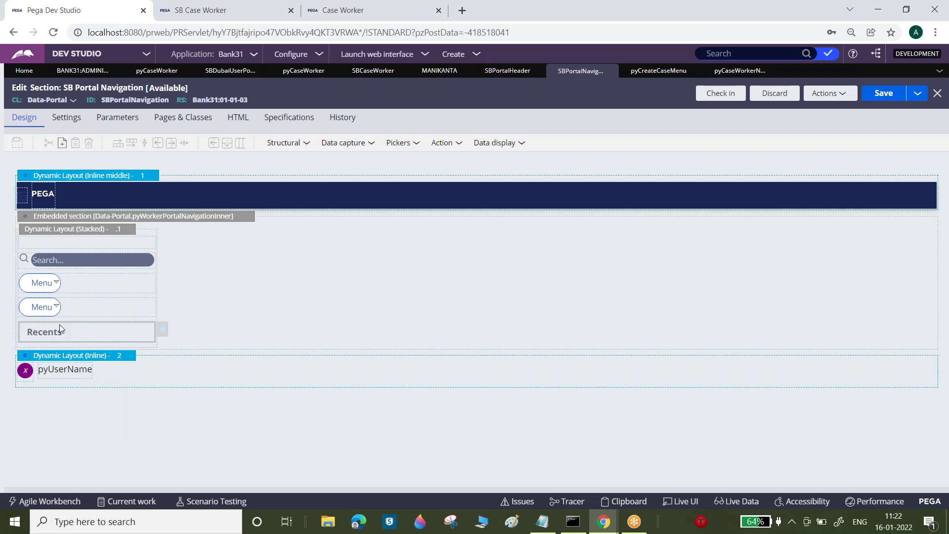
mouse_move(255, 221)
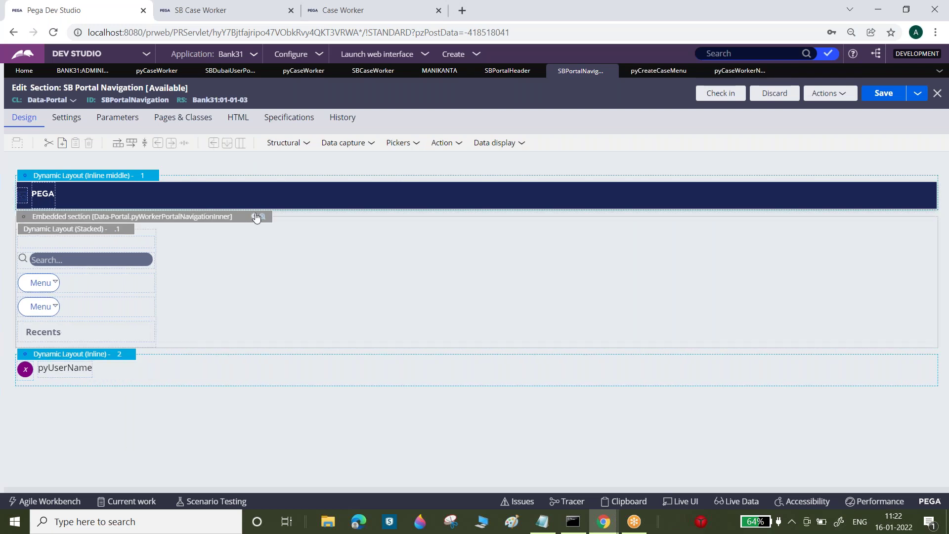
click(255, 218)
double_click(584, 169)
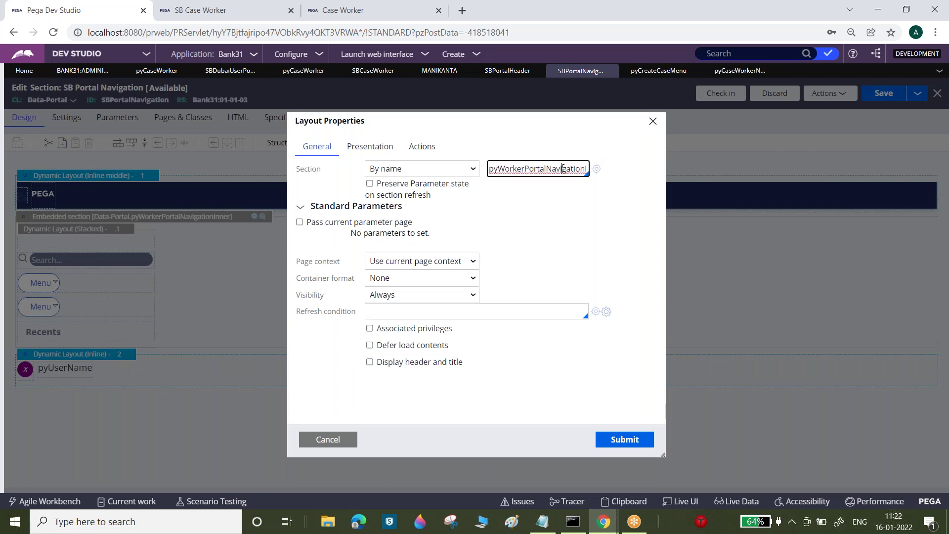
click(596, 169)
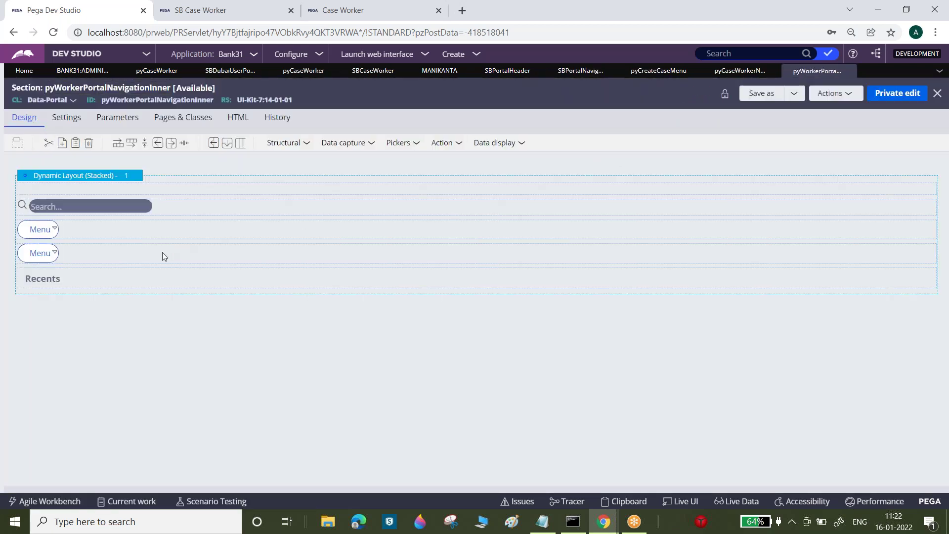
click(158, 281)
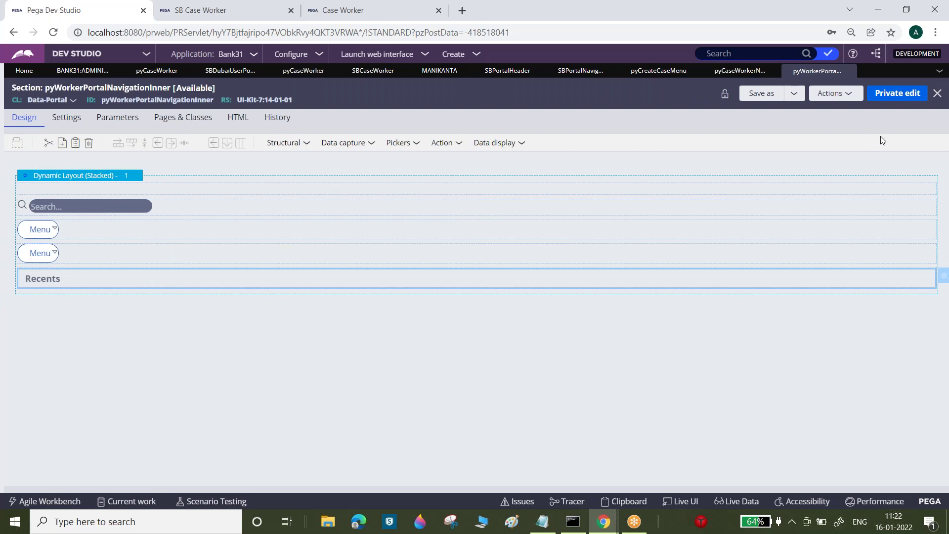
- Save a copy of the section as SBPortalNavigationInner and open it
click(794, 93)
click(797, 109)
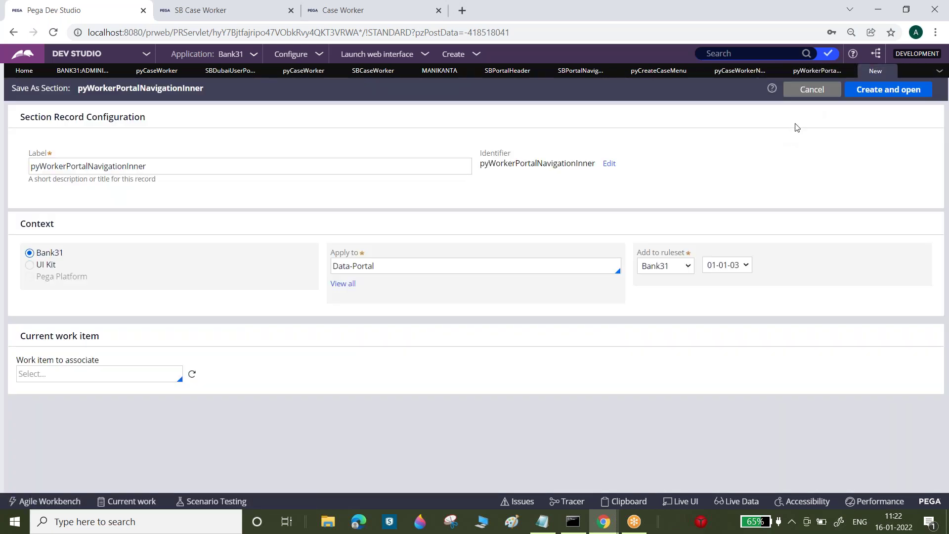
click(68, 165)
key(BackSpace)
key(BackSpace)
key(BackSpace)
key(BackSpace)
key(BackSpace)
key(BackSpace)
key(BackSpace)
key(BackSpace)
text(SB)
click(567, 185)
click(917, 93)
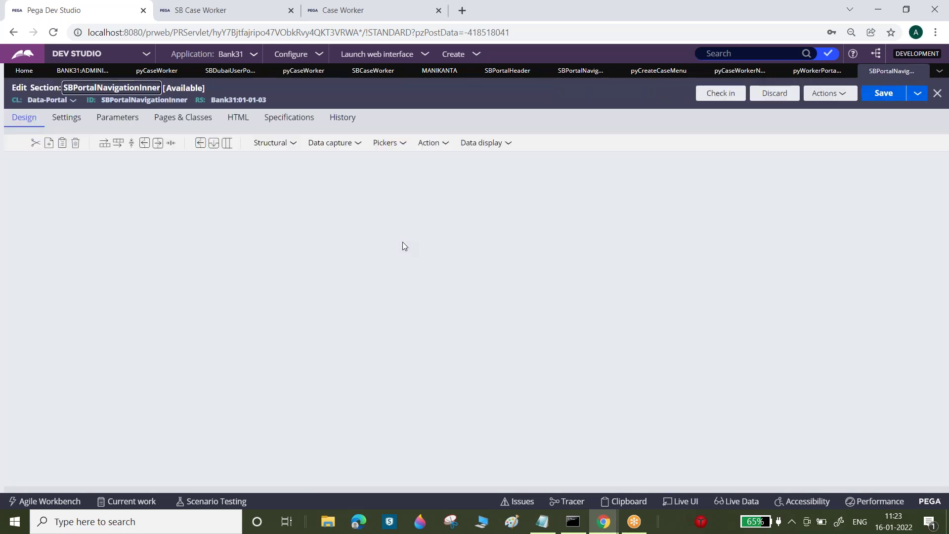
- Delete the Recents row from SBPortalNavigationInner and save it
click(158, 282)
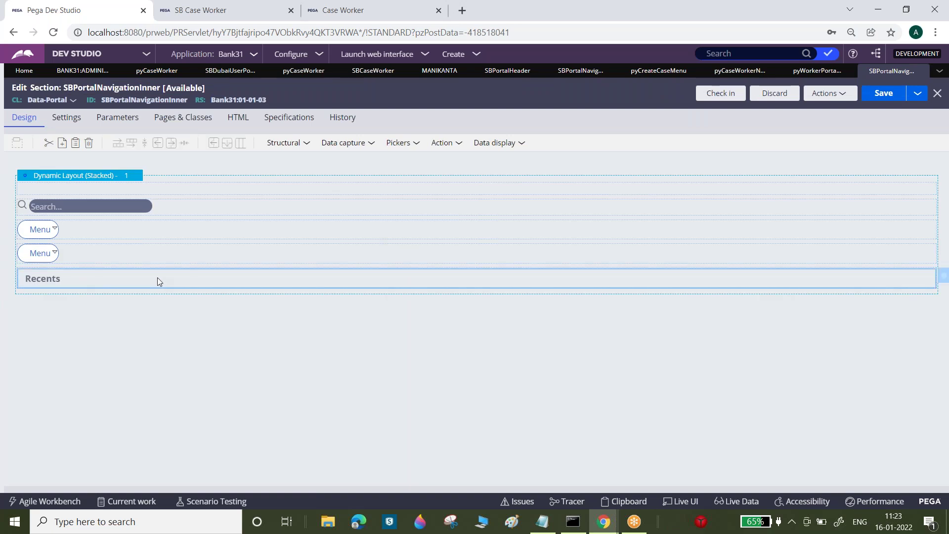
click(89, 143)
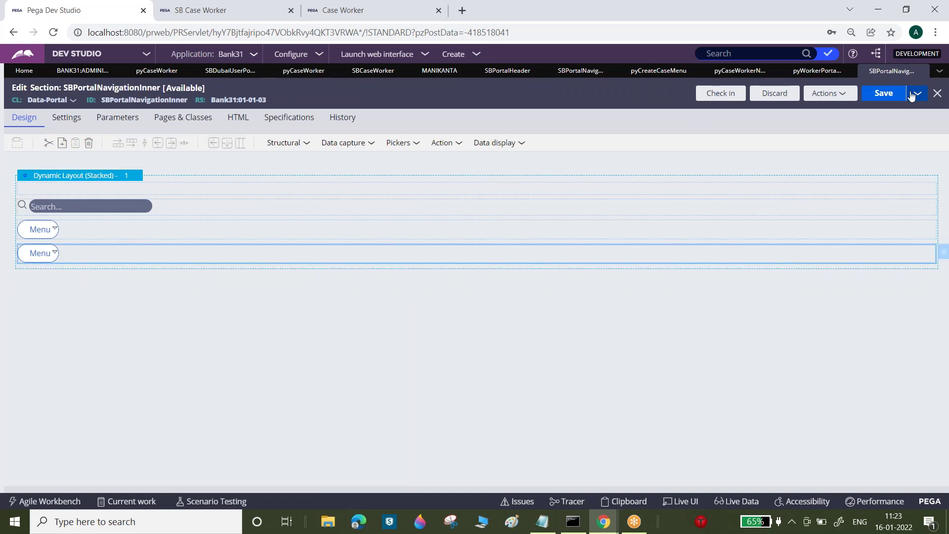
click(888, 100)
- Replace SB Portal Navigation's embedded section with SBPortalNavigationInner and save
double_click(175, 100)
key(ctrl+c)
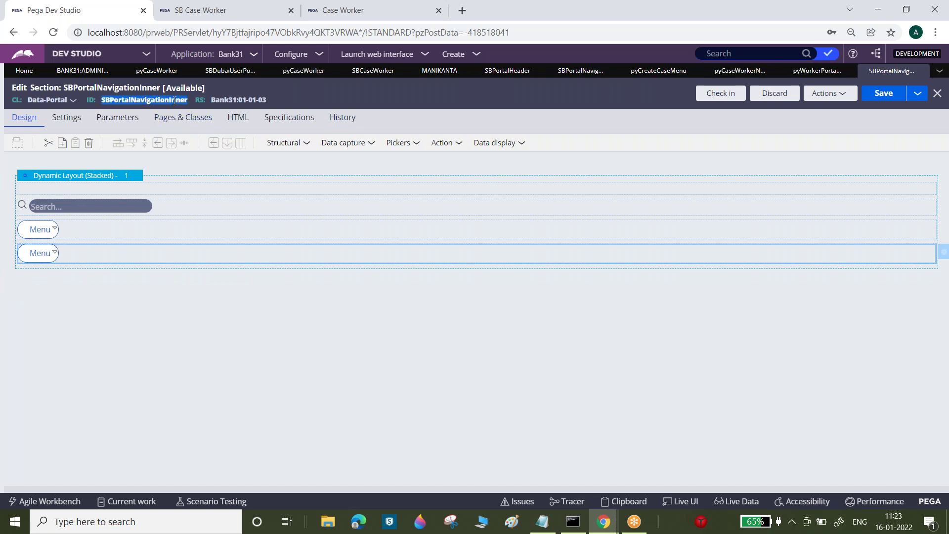
click(658, 71)
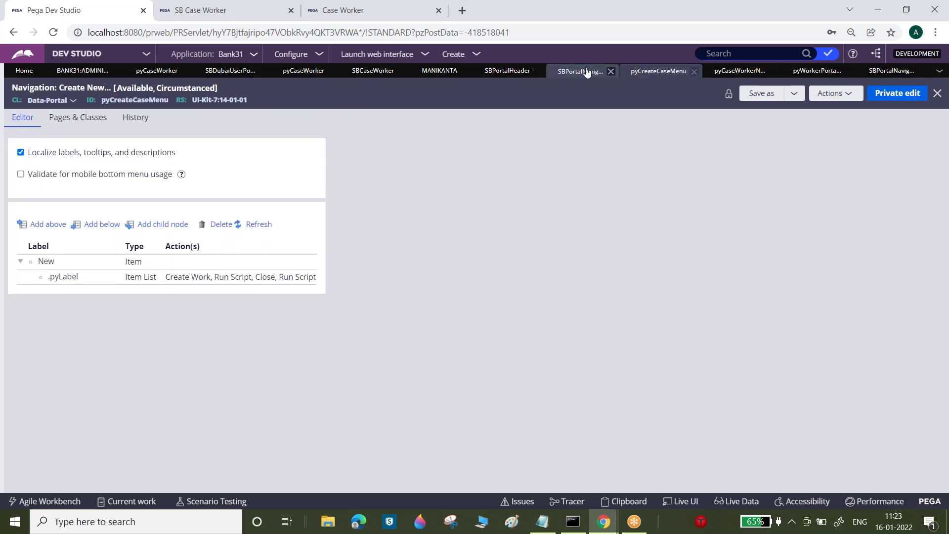
click(569, 72)
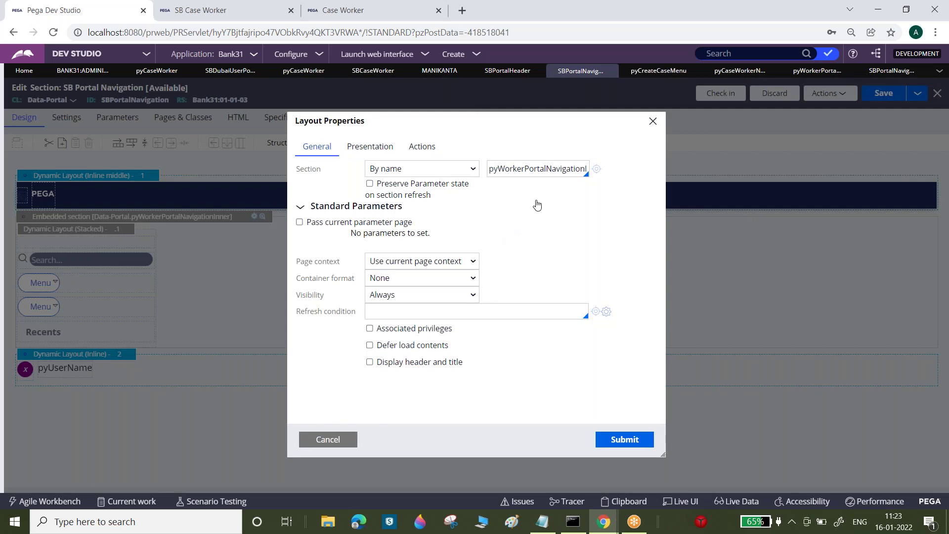
double_click(535, 169)
key(ctrl+v)
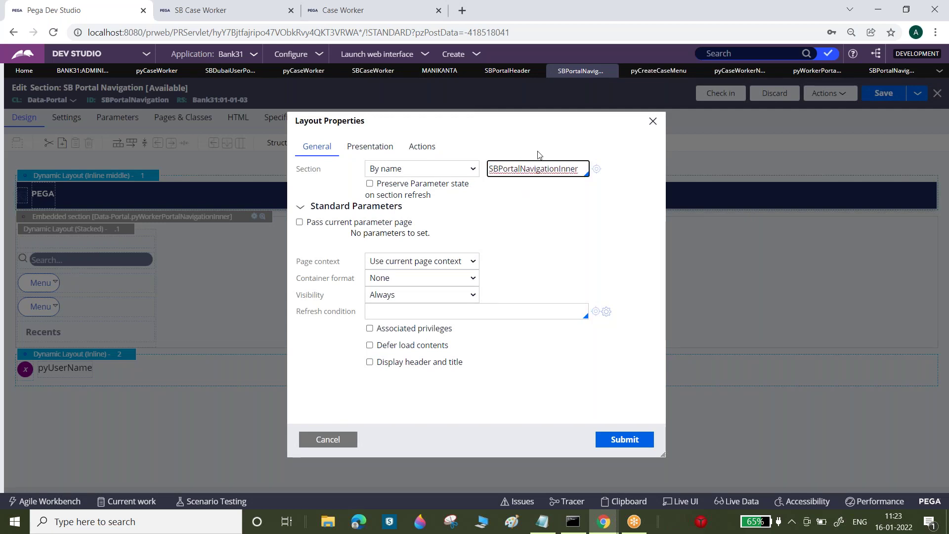
click(624, 442)
click(885, 95)
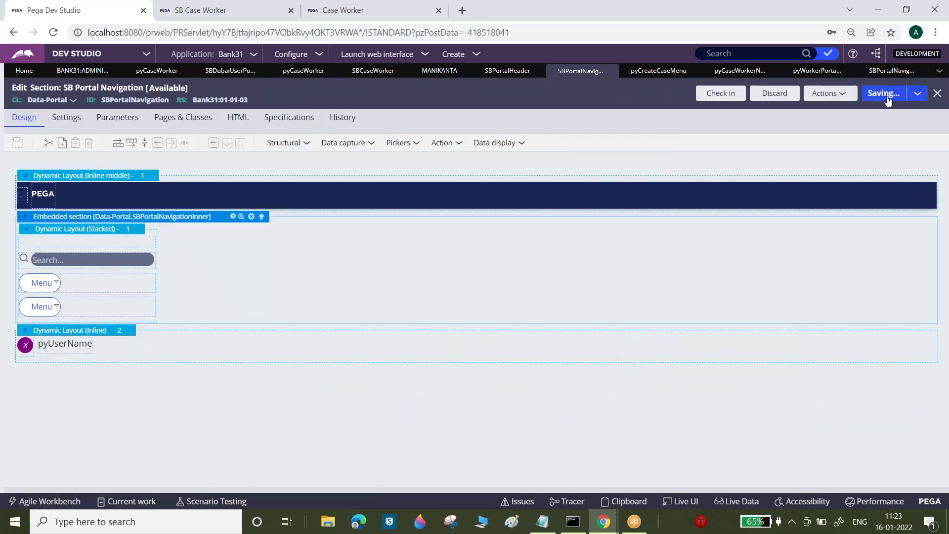
- Reload the SB Case Worker portal to confirm Recents is gone, then return to Dev Studio
click(229, 9)
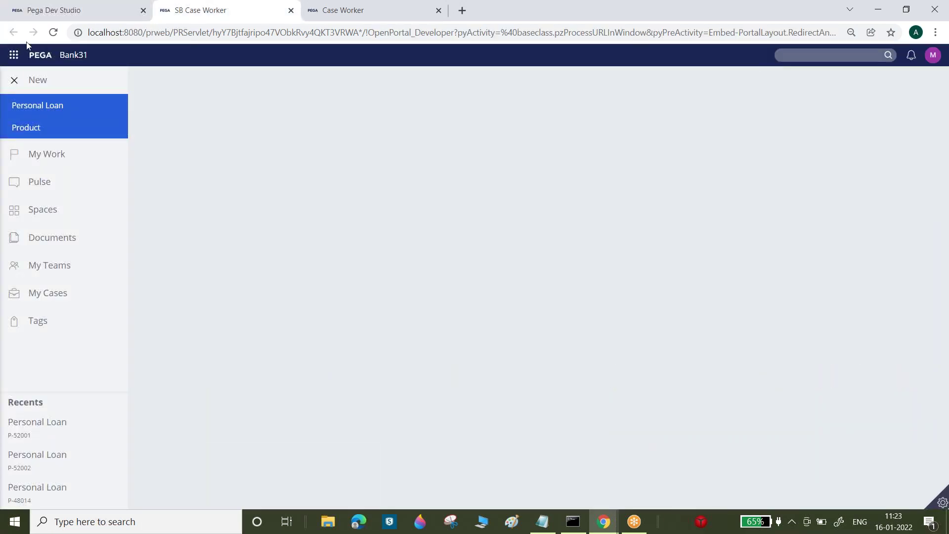
click(52, 32)
click(64, 9)
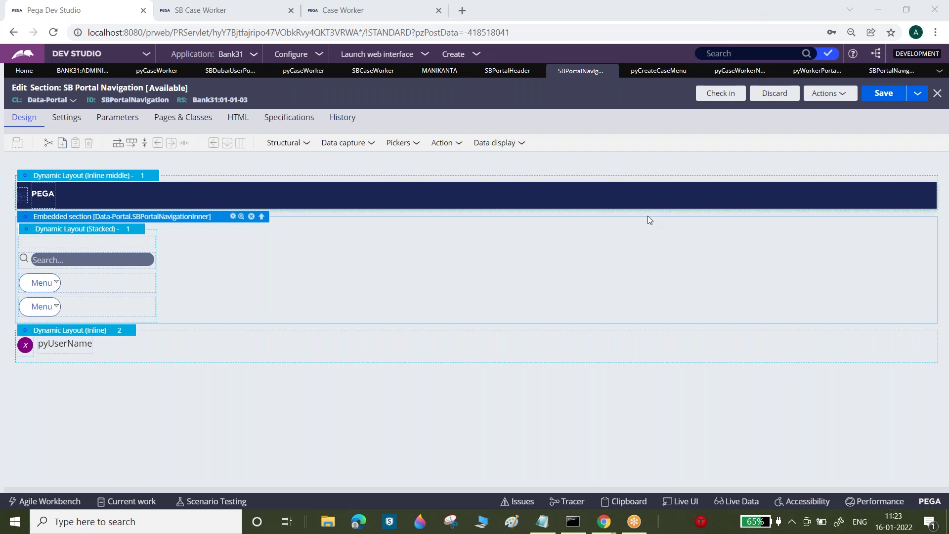
- Move through the SBPortalNavigationInner and pyWorkerPortalNavigationInner tabs to the pyCaseWorkerNavigation rule
click(882, 72)
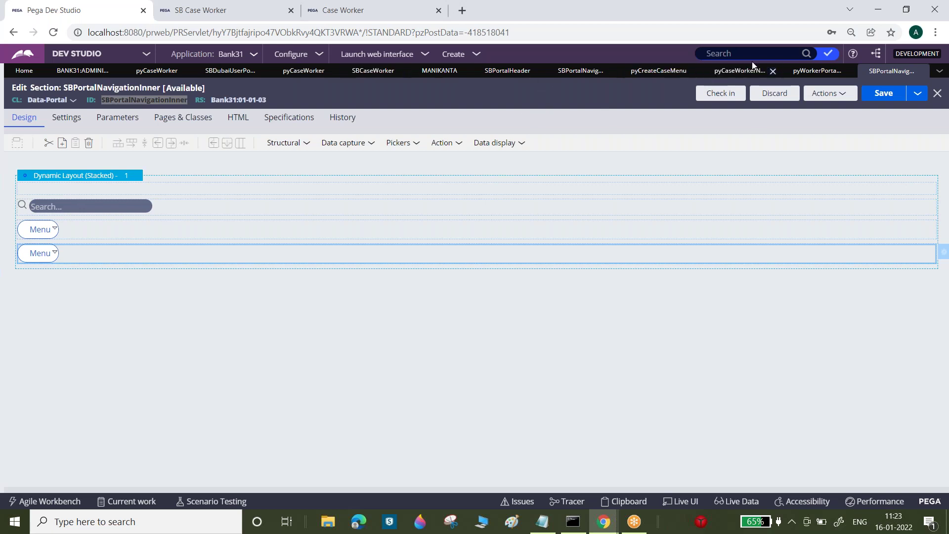
click(803, 71)
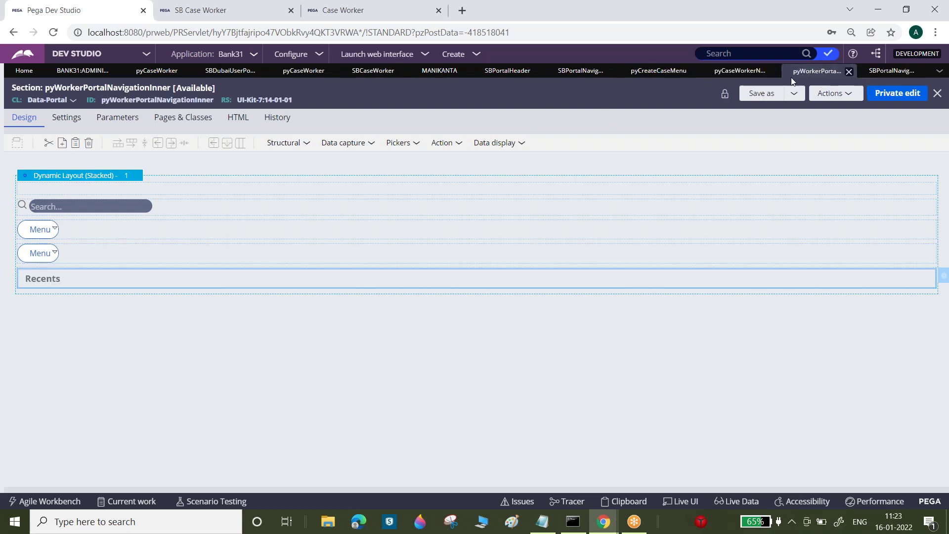
click(725, 71)
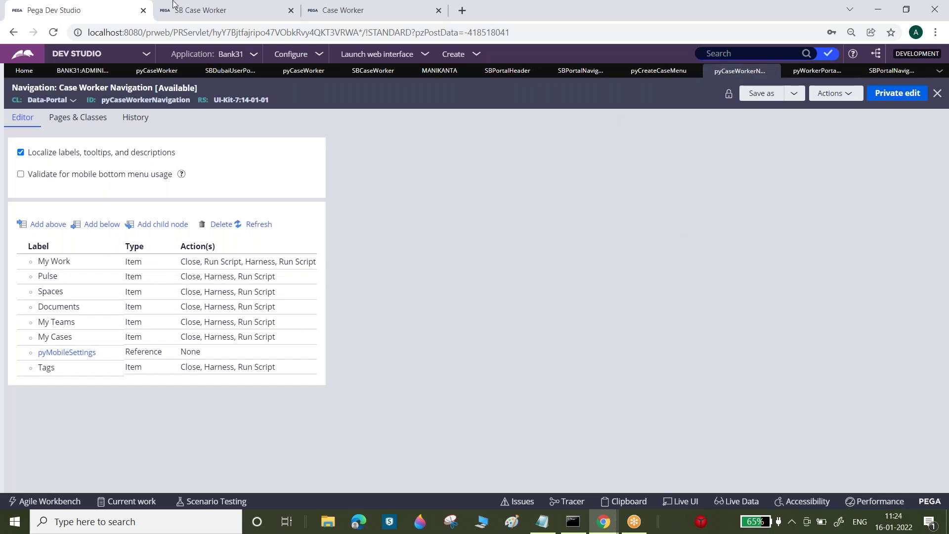
- Review the SB Case Worker portal's New menu and navigation, switching back to the navigation rule editor
click(203, 10)
click(42, 85)
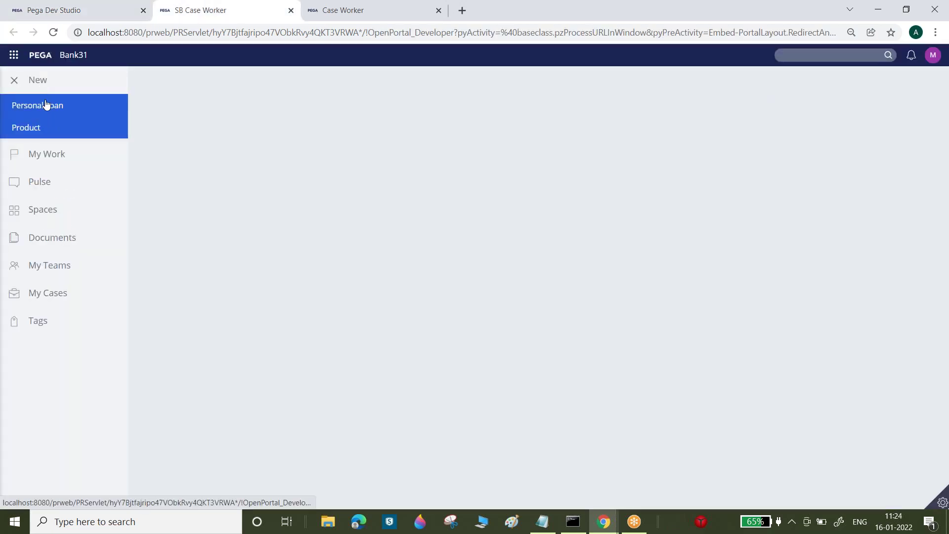
click(43, 113)
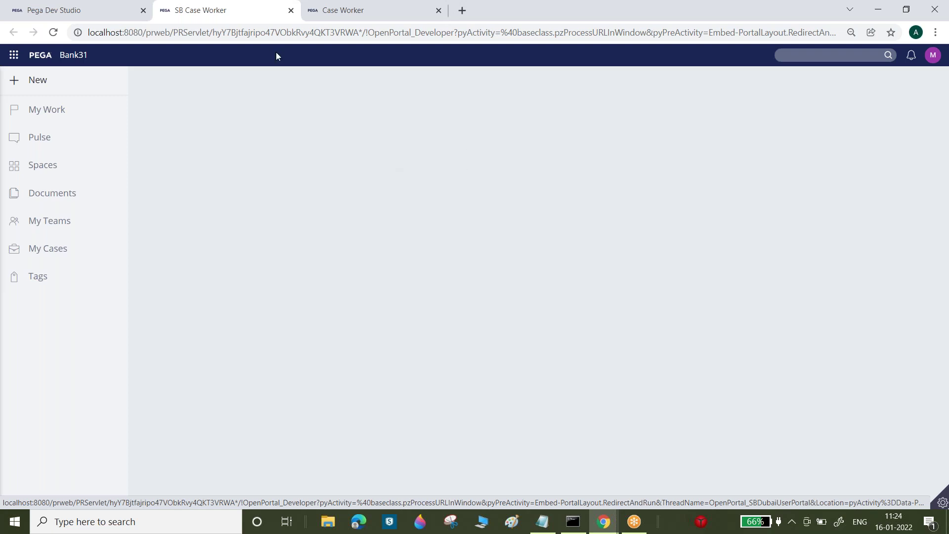
click(134, 5)
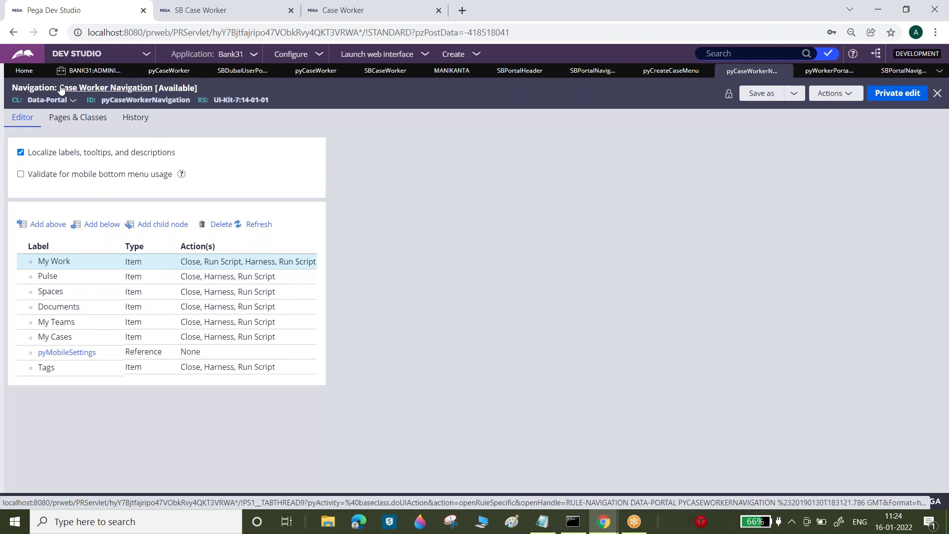
double_click(39, 88)
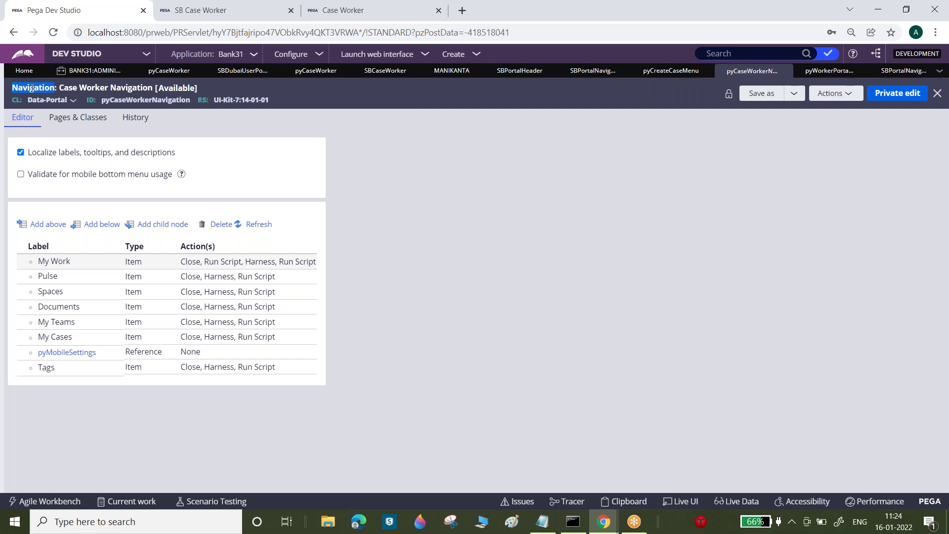
click(198, 7)
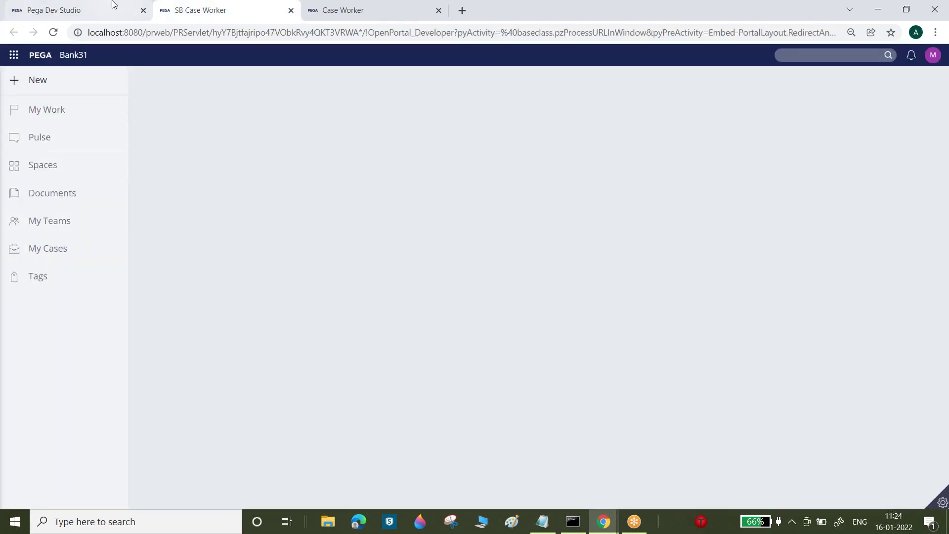
click(113, 5)
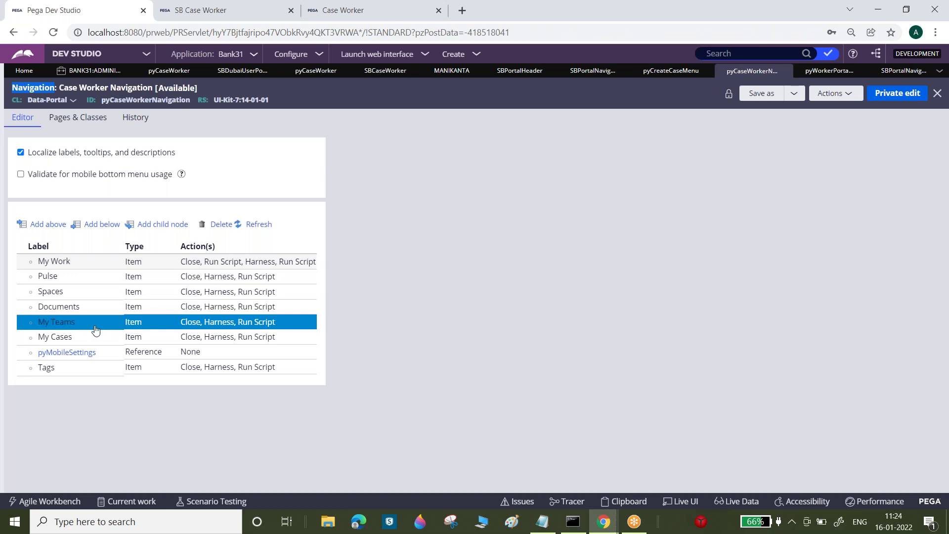
- Select the Tags navigation item and bring up the rule's save-as options
click(189, 372)
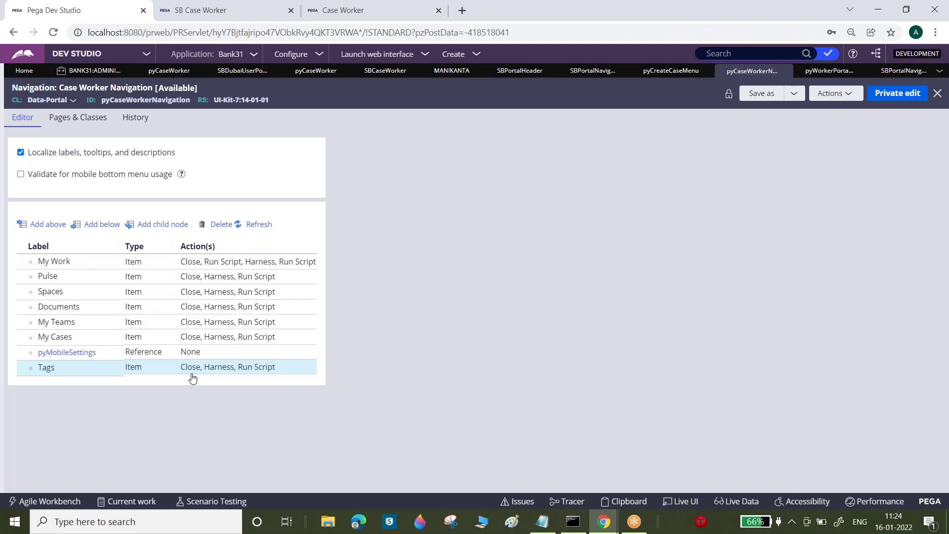
click(183, 373)
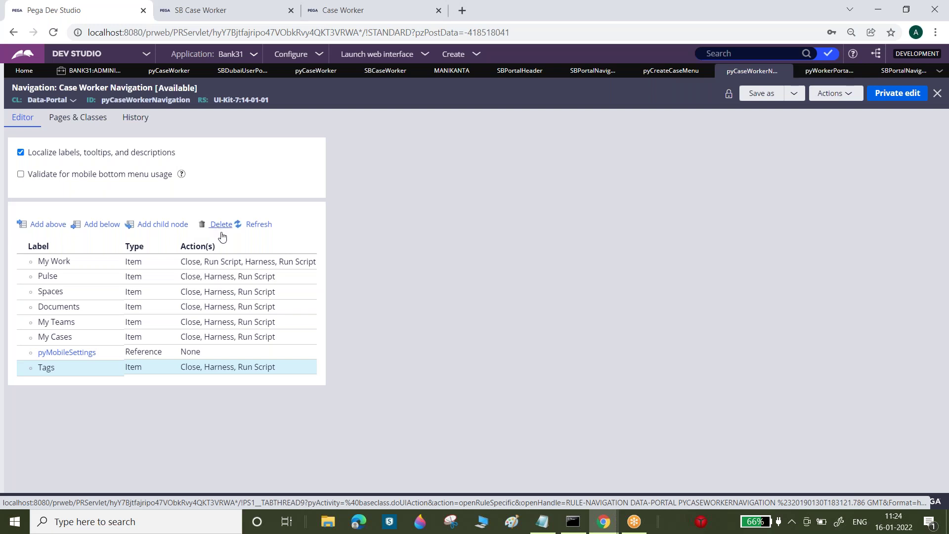
click(794, 93)
- Save a copy of the rule labelled 'SB Case Worker Navigation' (SBCaseWorkerNavigation) and open it
click(830, 122)
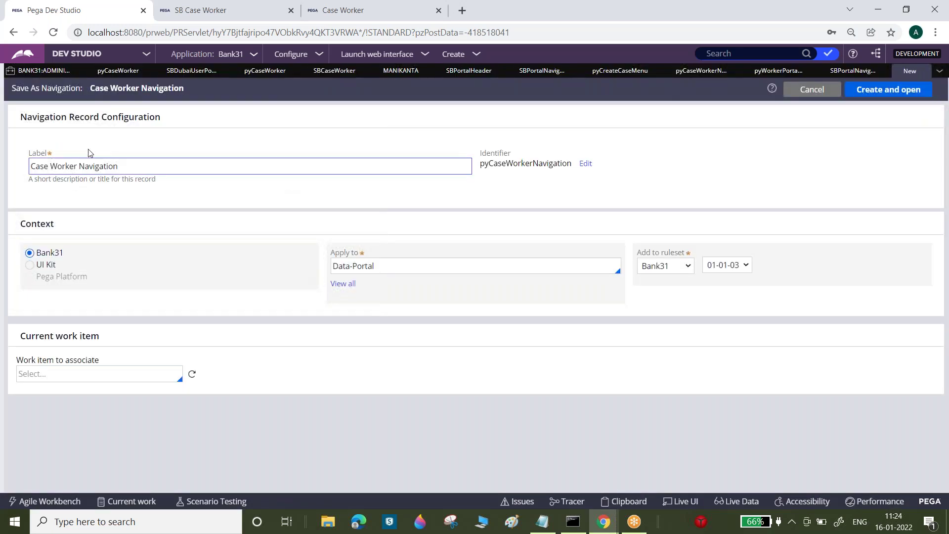
click(33, 166)
text(SB)
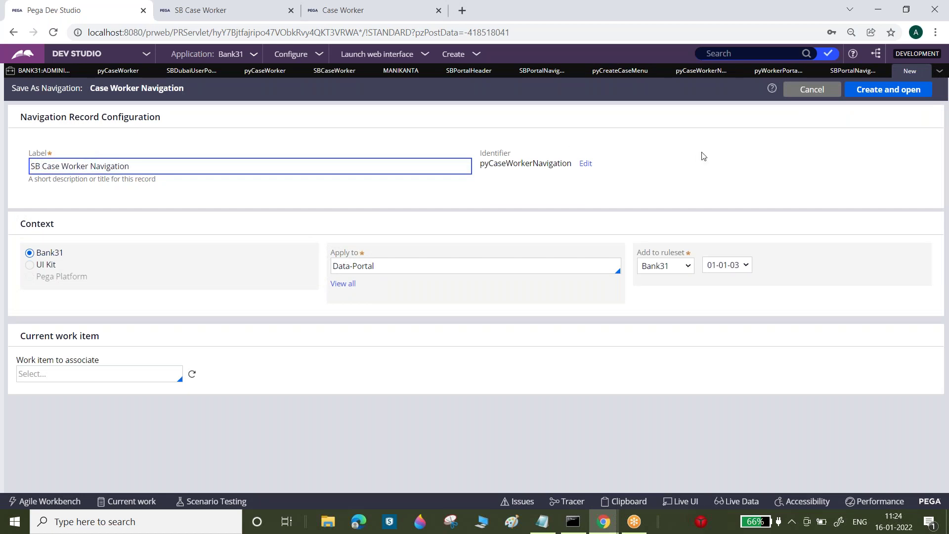
click(702, 155)
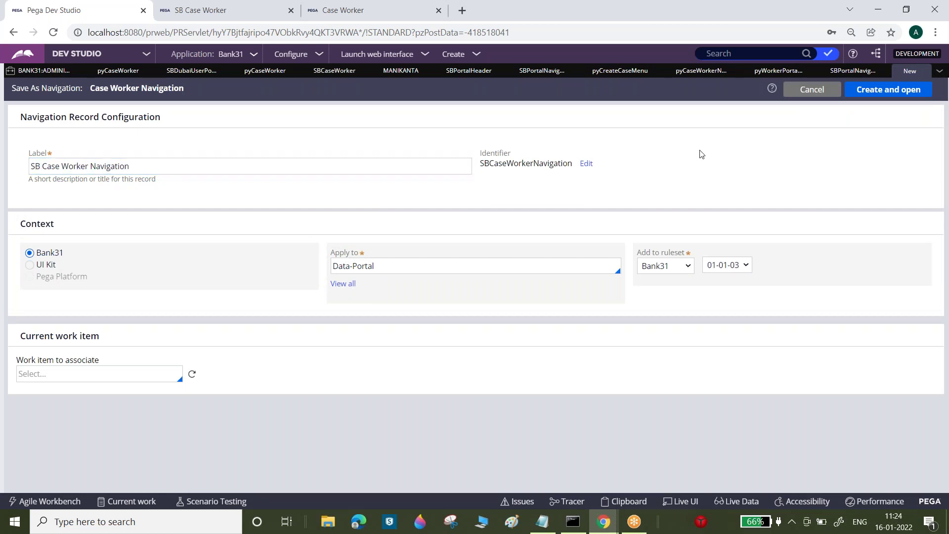
click(898, 93)
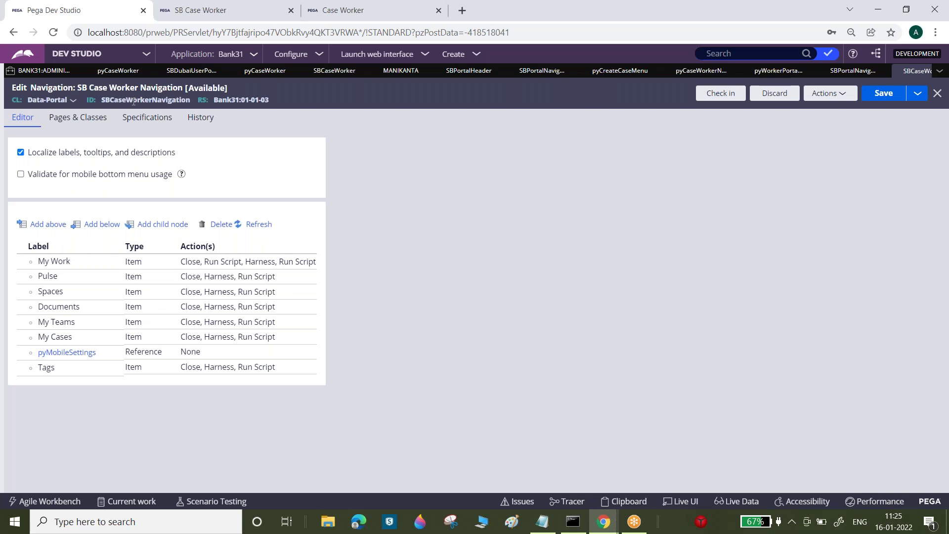
- Show the My Work item's click actions and expand the Harness action's details
double_click(261, 265)
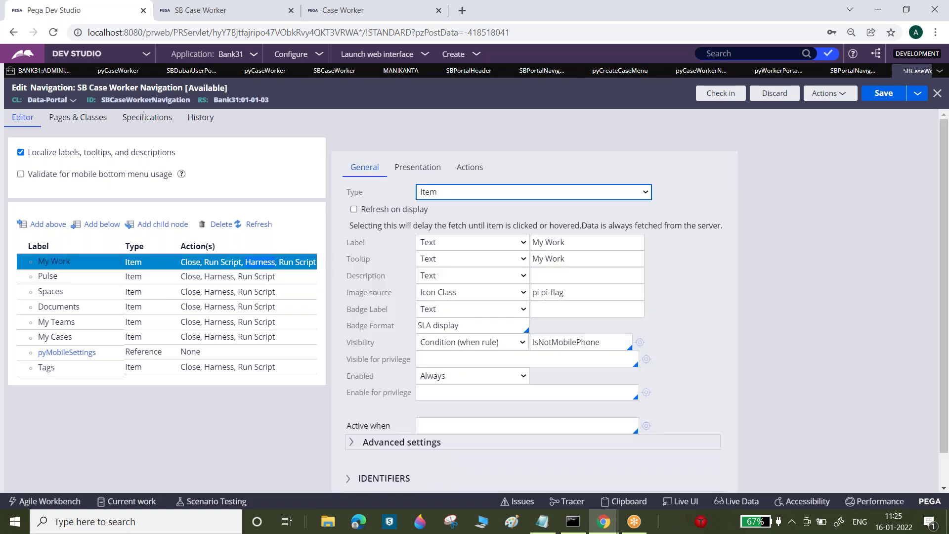
click(469, 167)
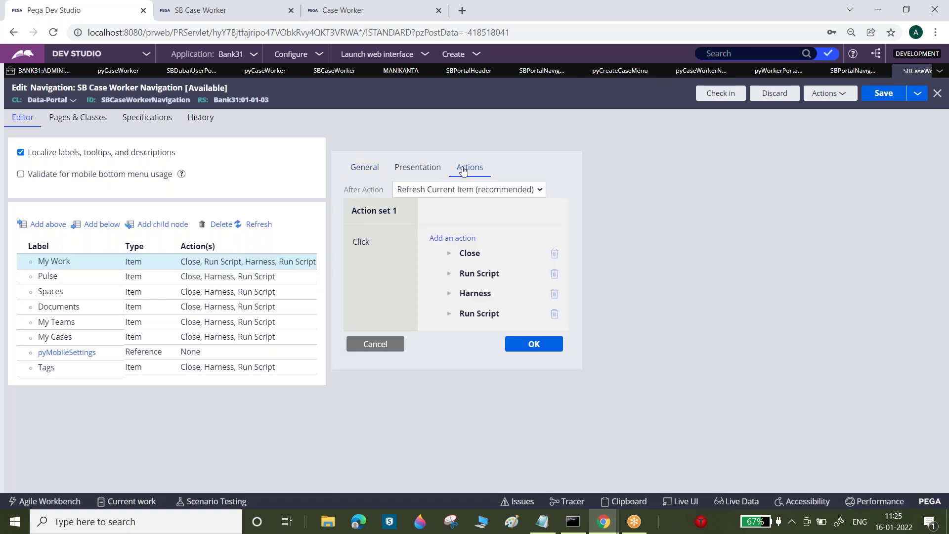
click(450, 296)
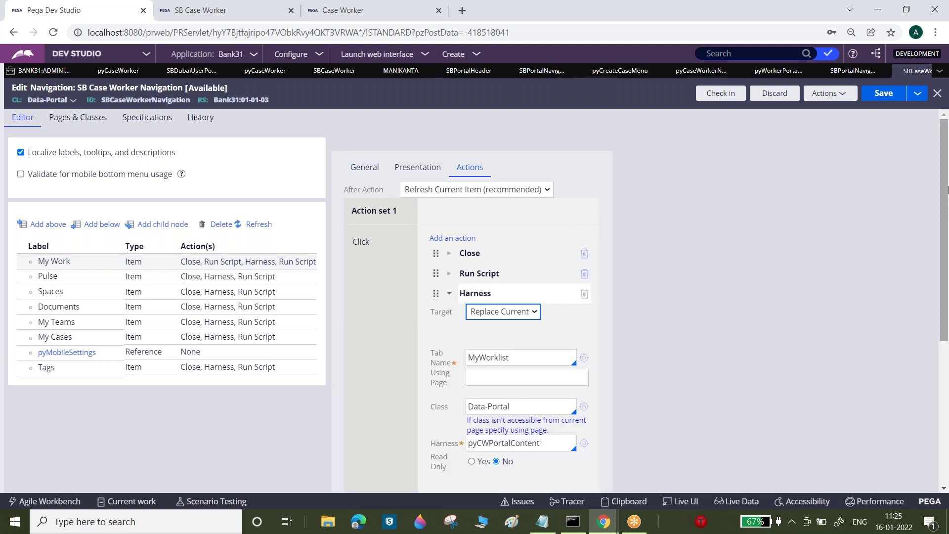
scroll(649, 348, down, 2)
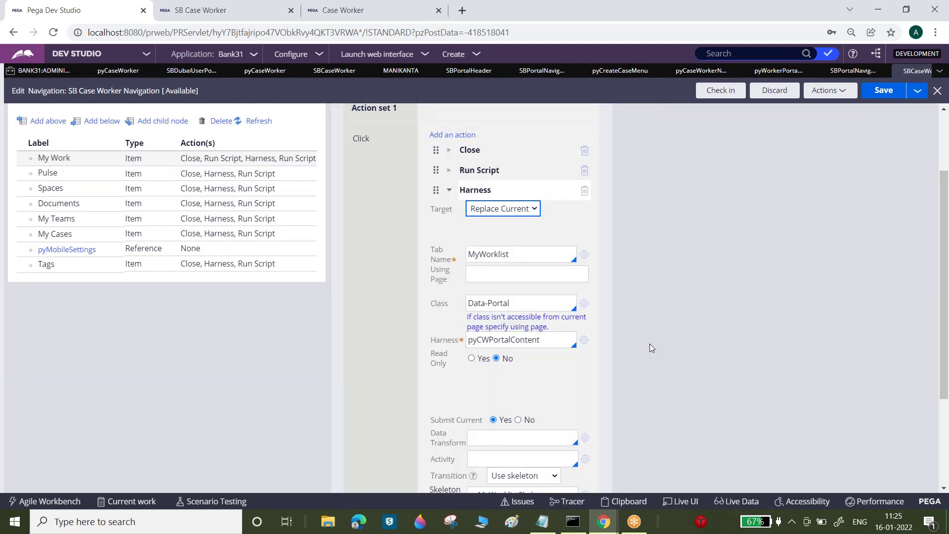
scroll(944, 284, down, 2)
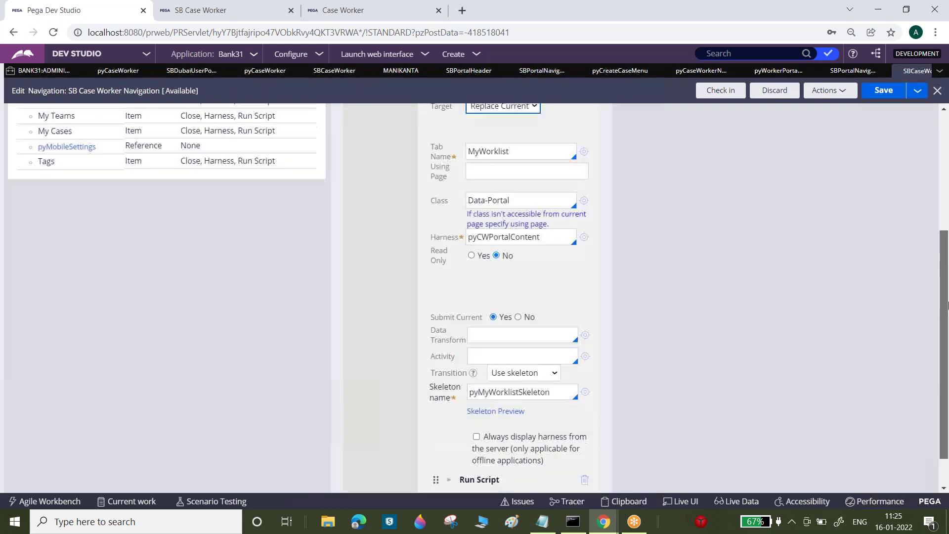
scroll(947, 218, up, 5)
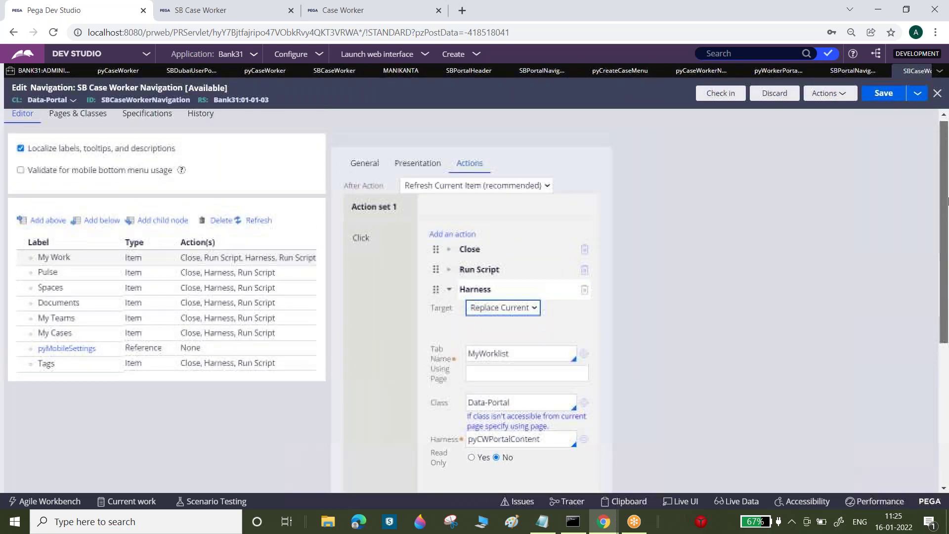
click(138, 319)
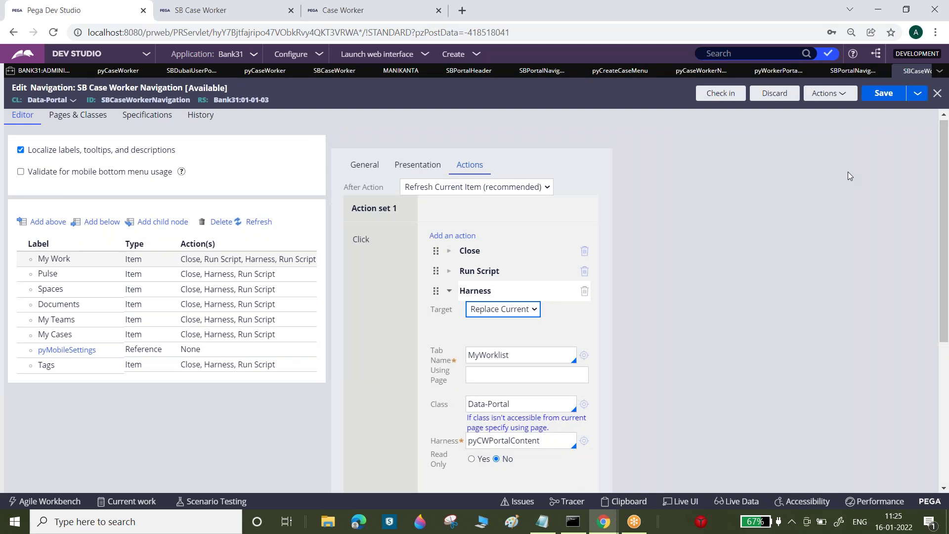
click(248, 275)
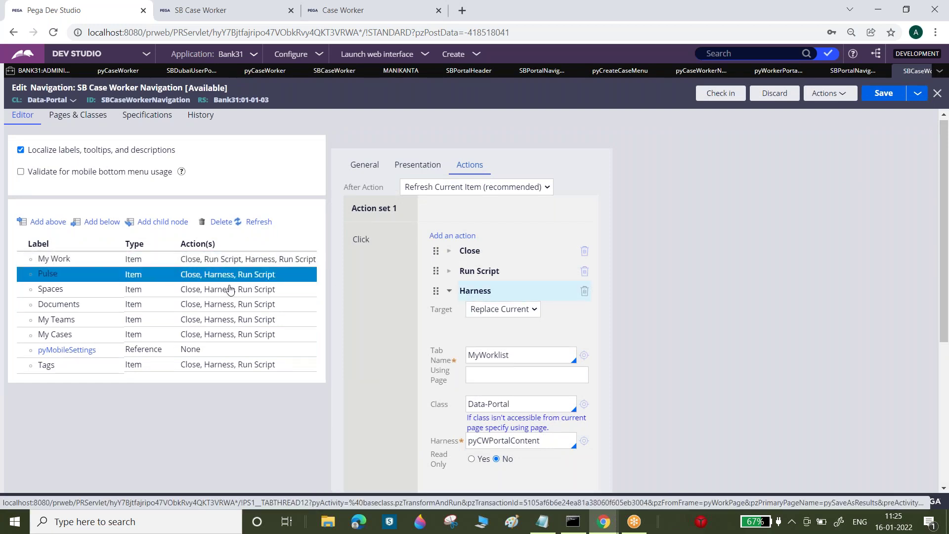
- Expand the Run Script (pega.offline.DataSync.start) and Close actions to review them
click(449, 271)
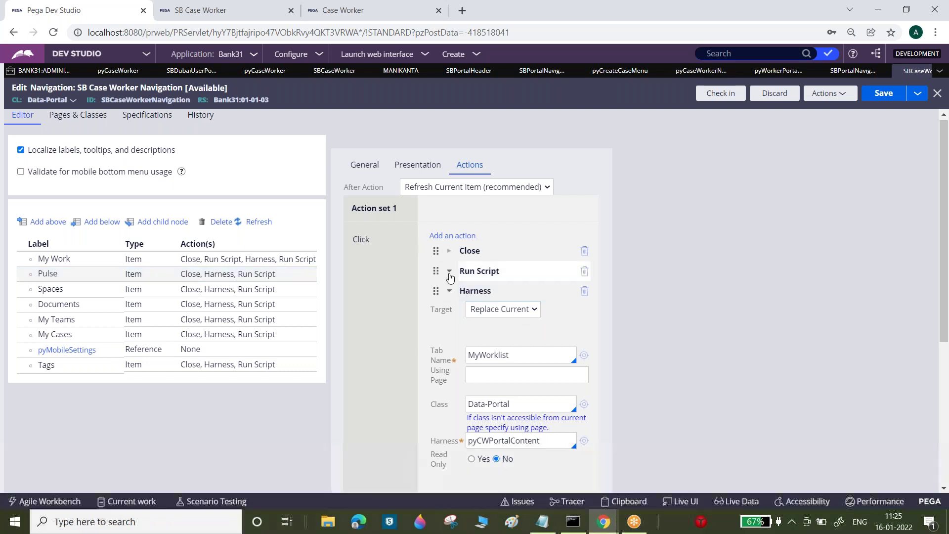
key(shift+Right)
key(shift+Right)
key(shift+Right)
key(shift+Right)
key(shift+Right)
key(shift+Right)
key(shift+Right)
key(shift+Right)
key(shift+Right)
key(shift+Right)
key(shift+Right)
key(shift+Right)
key(shift+Right)
key(shift+Right)
key(shift+Right)
key(shift+Right)
key(shift+Right)
key(shift+Right)
key(shift+Right)
key(shift+Right)
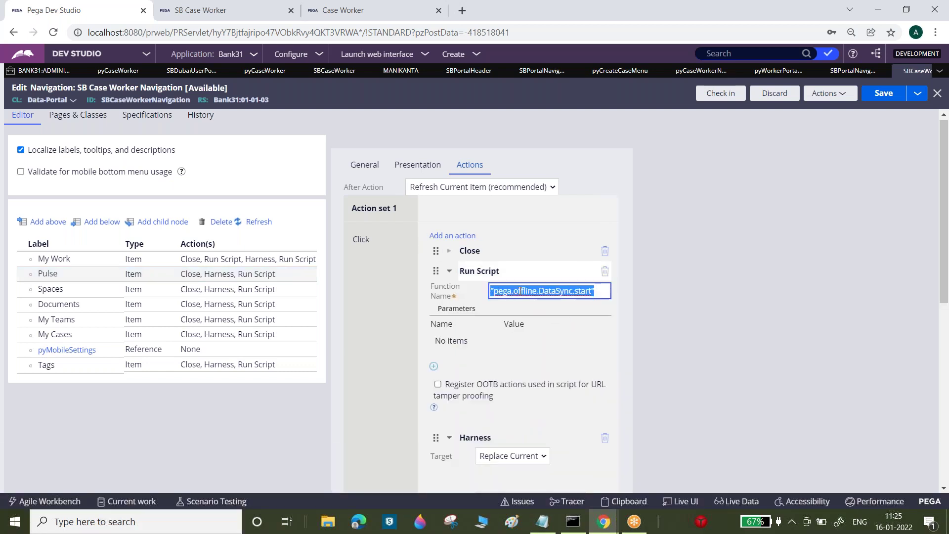
click(449, 250)
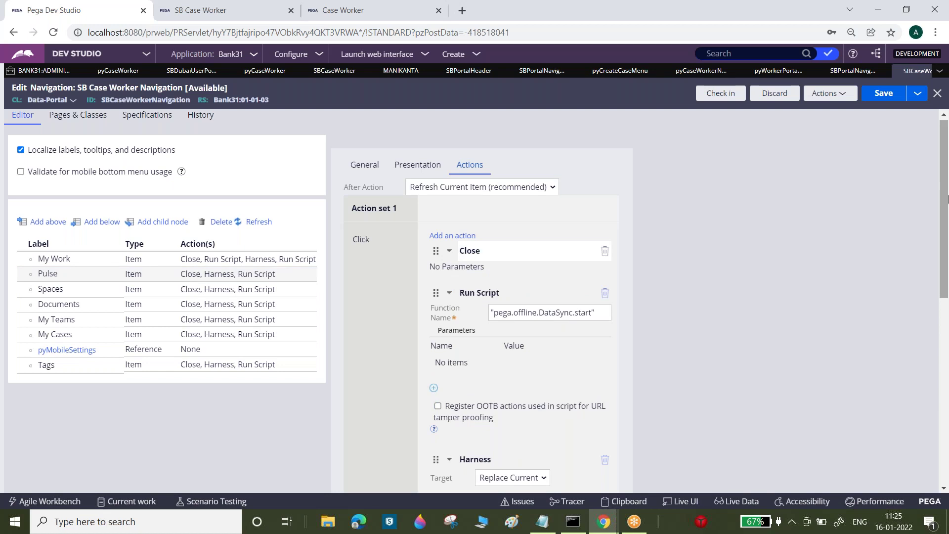
scroll(947, 193, down, 2)
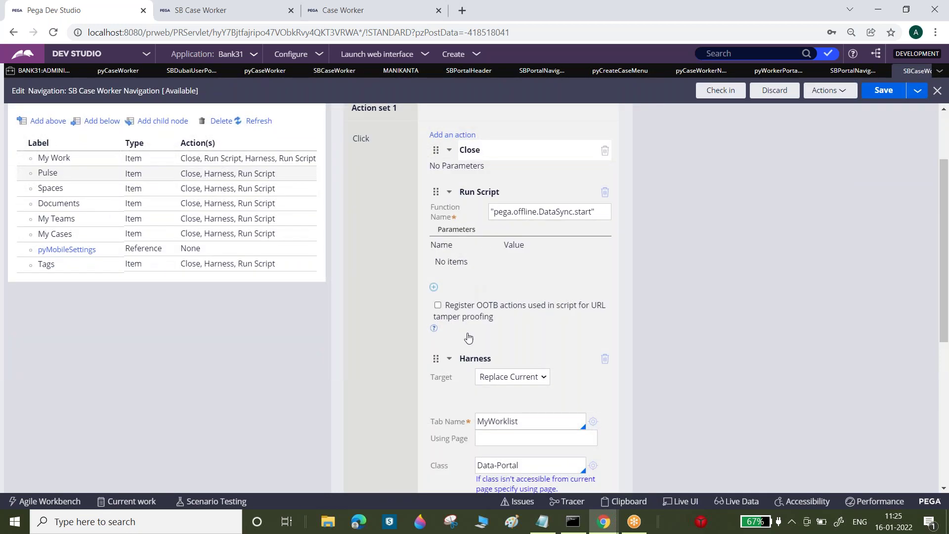
drag(944, 236, 947, 187)
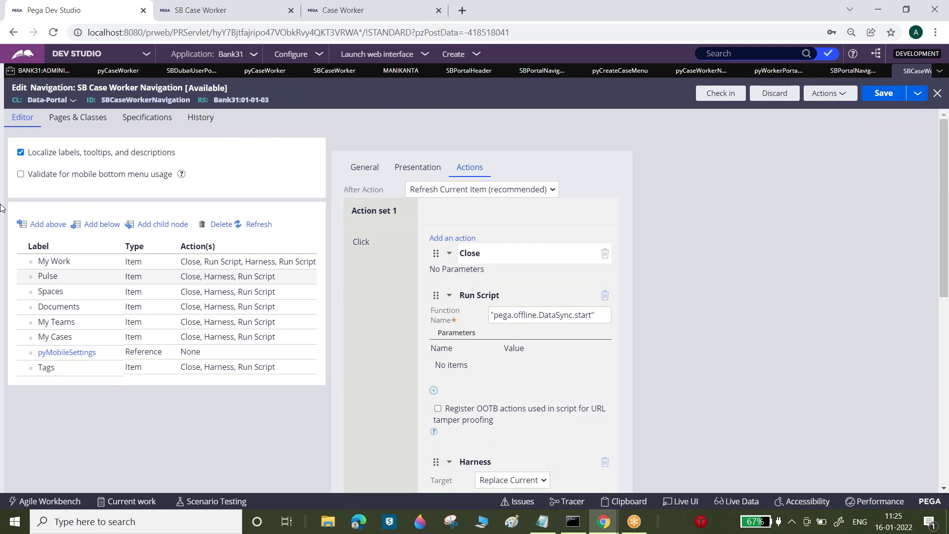
key(ctrl+a)
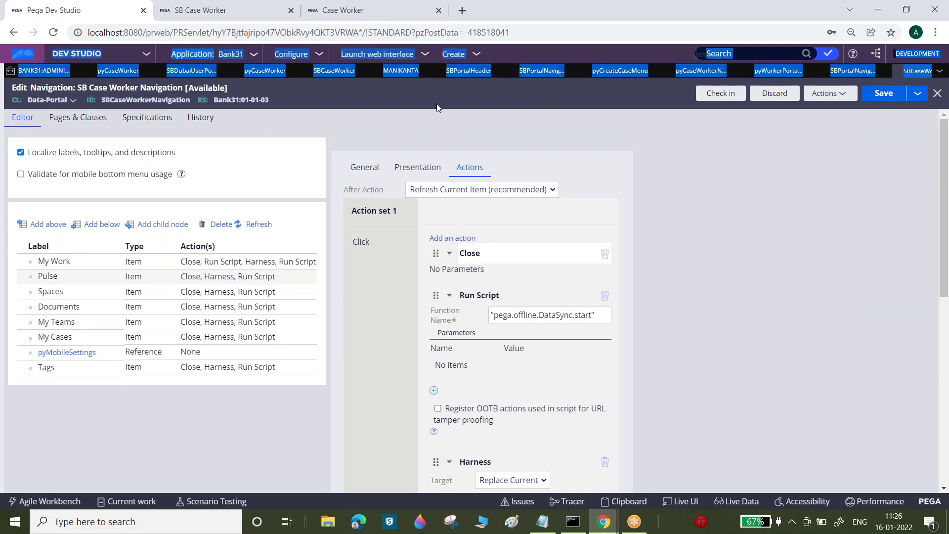
- Reload the studio page and switch back to Dev Studio
click(436, 103)
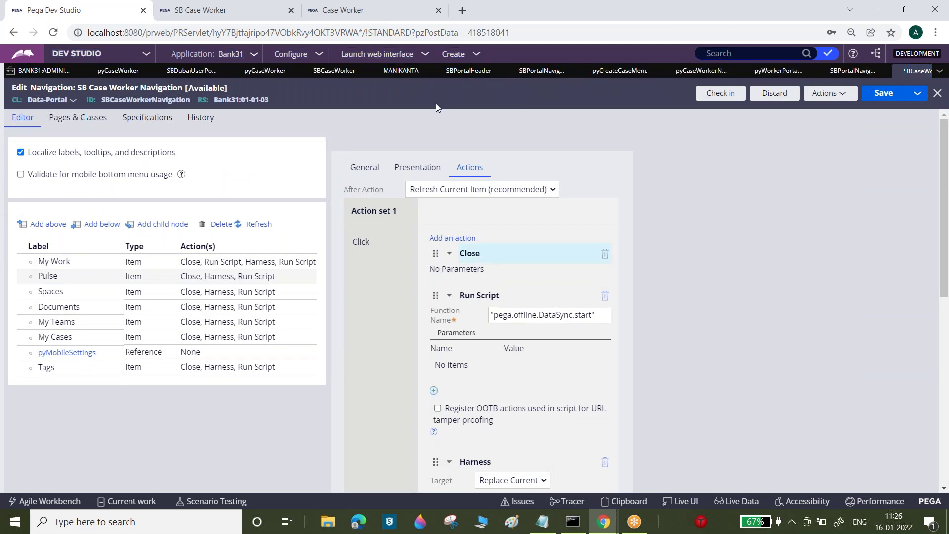
click(54, 33)
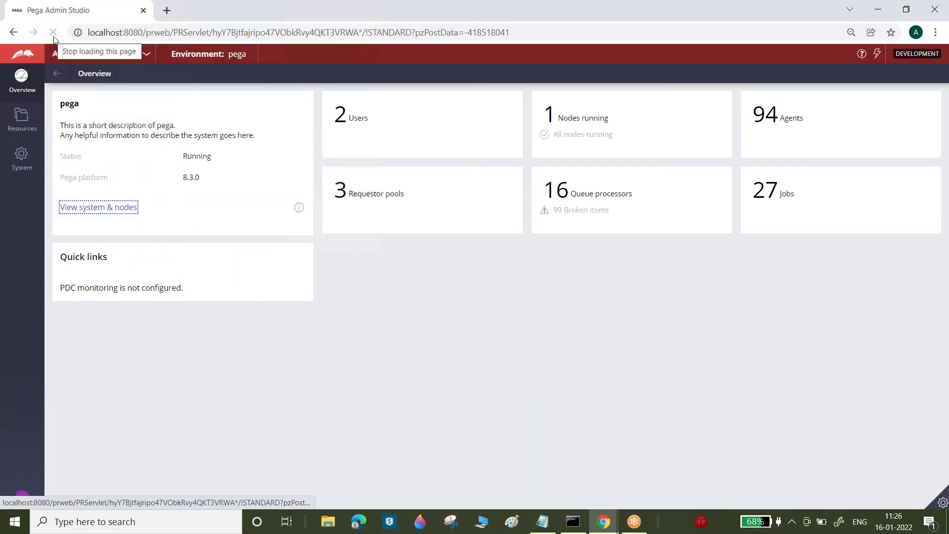
click(71, 55)
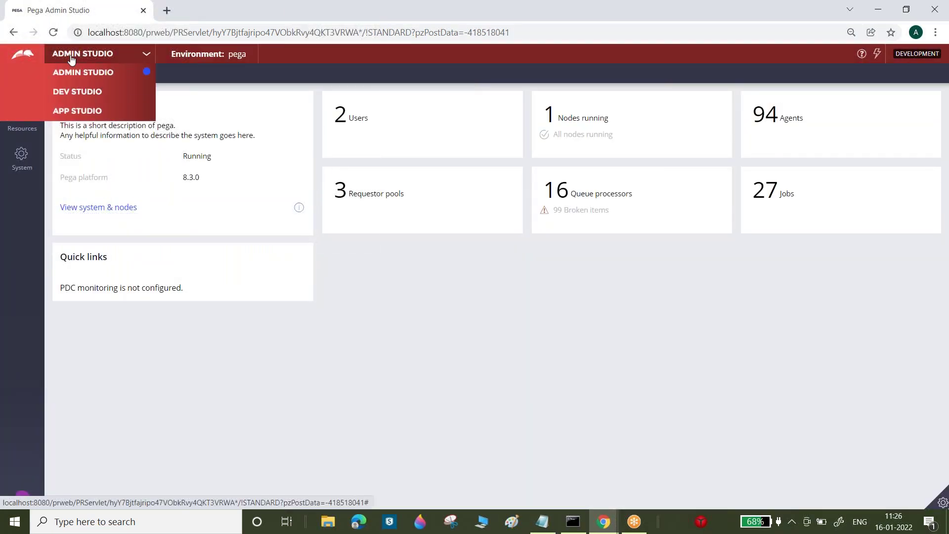
click(77, 92)
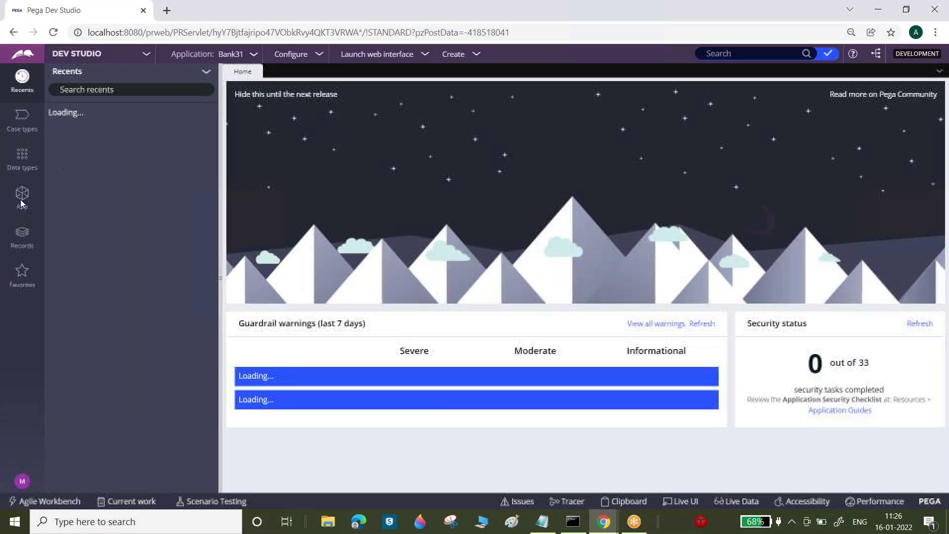
- Create a new User Interface Navigation rule described 'Case Worker Navigation' applying to Data-Portal
click(21, 238)
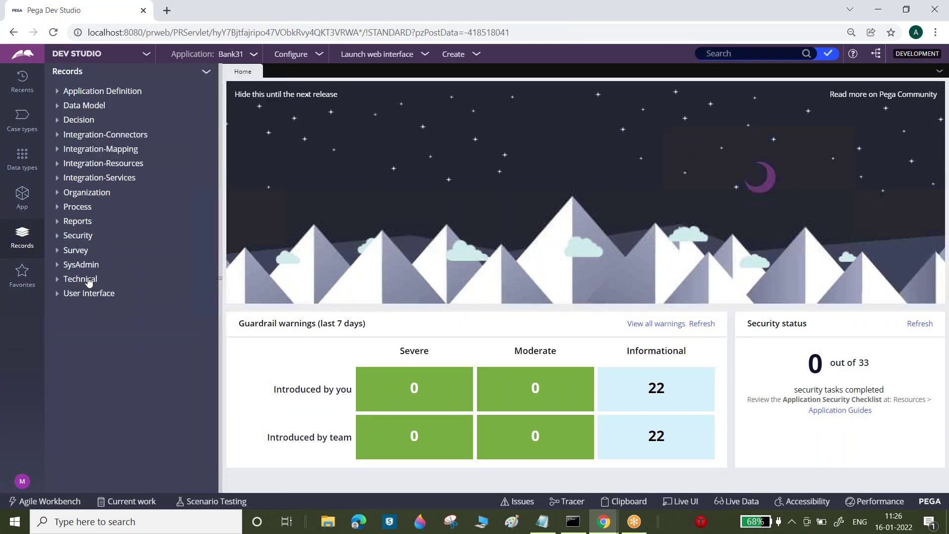
right_click(91, 294)
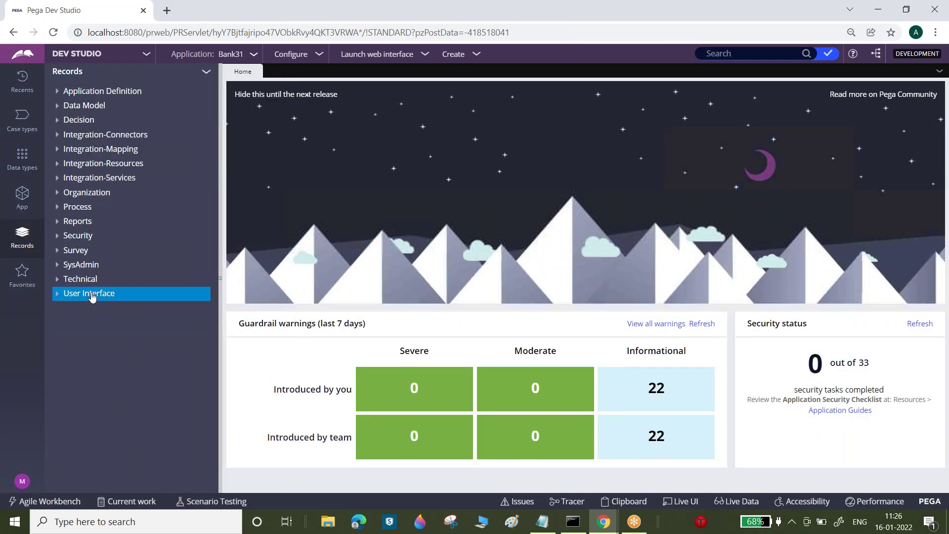
mouse_move(88, 308)
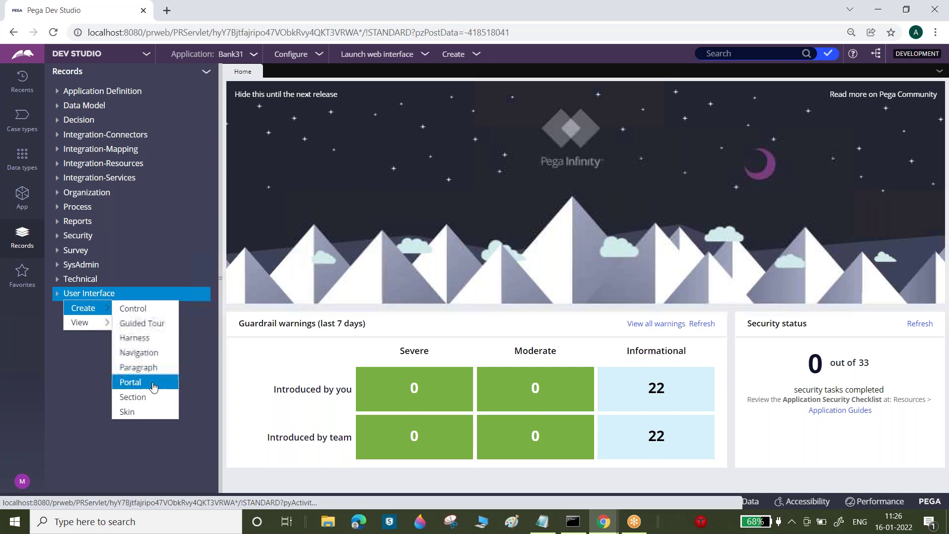
click(139, 353)
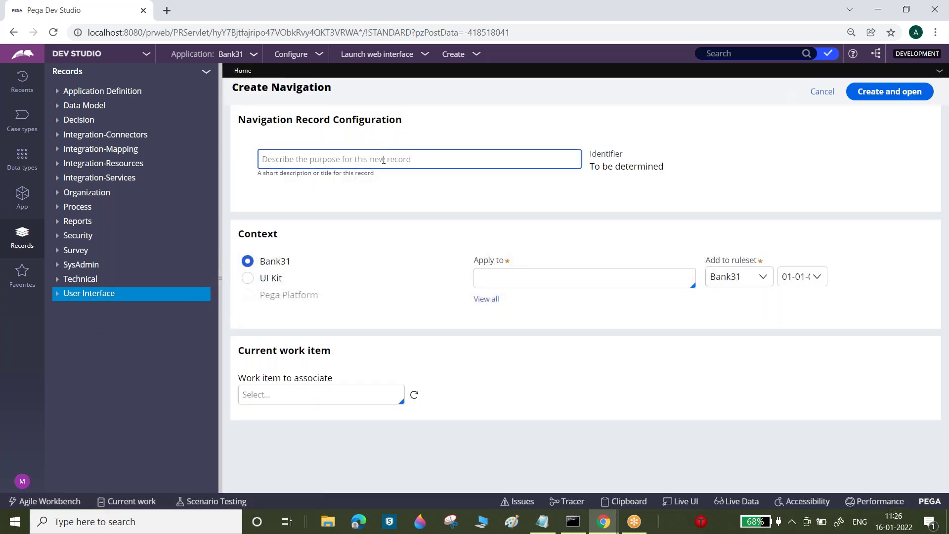
text(SB Case Wo)
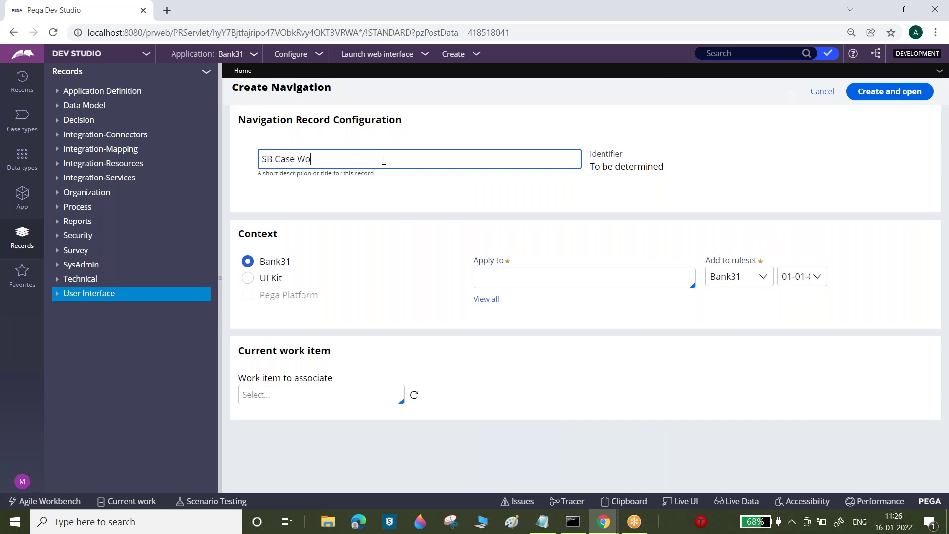
key(BackSpace)
text(Case Worker Navigation)
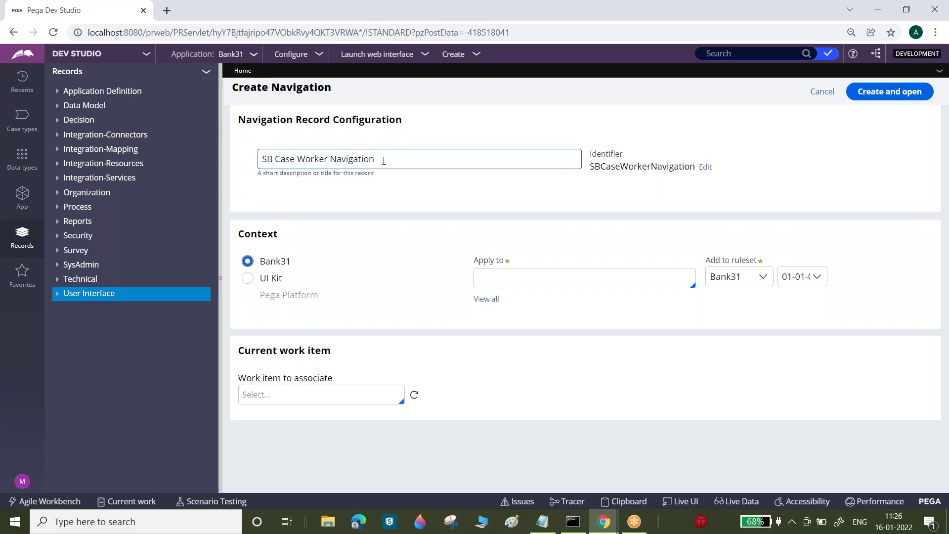
key(Tab)
text(D)
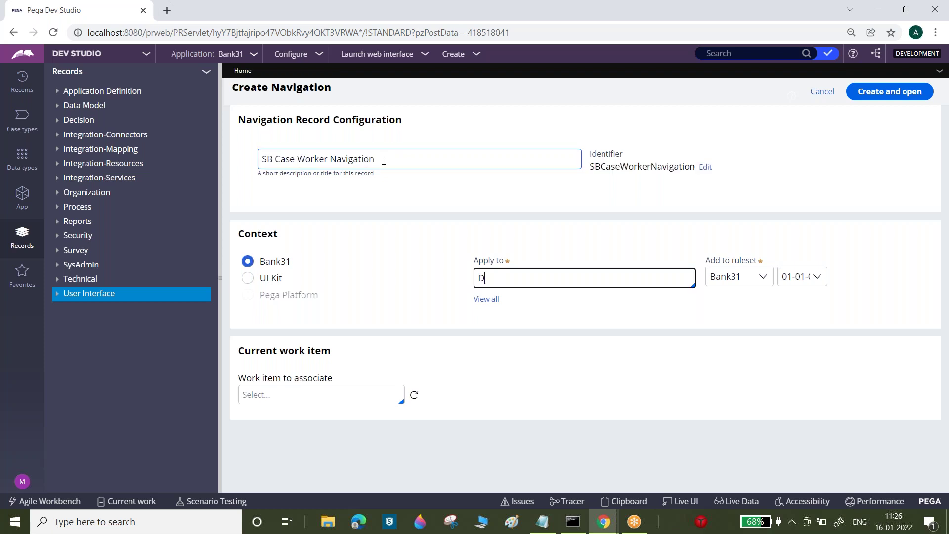
text(ata-Portal)
click(889, 91)
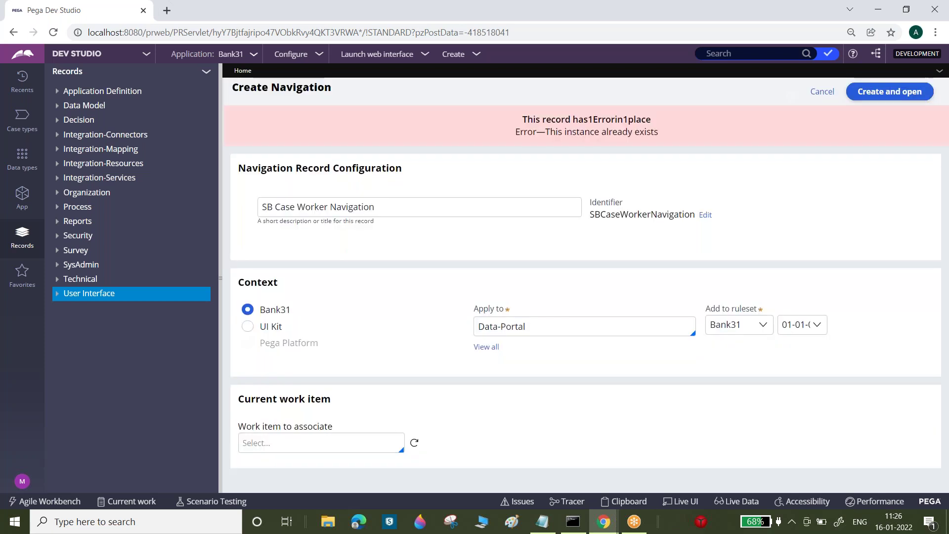
- Correct the description to 'SBs Case Worker Navigation', create the rule, and reload the studio
click(384, 204)
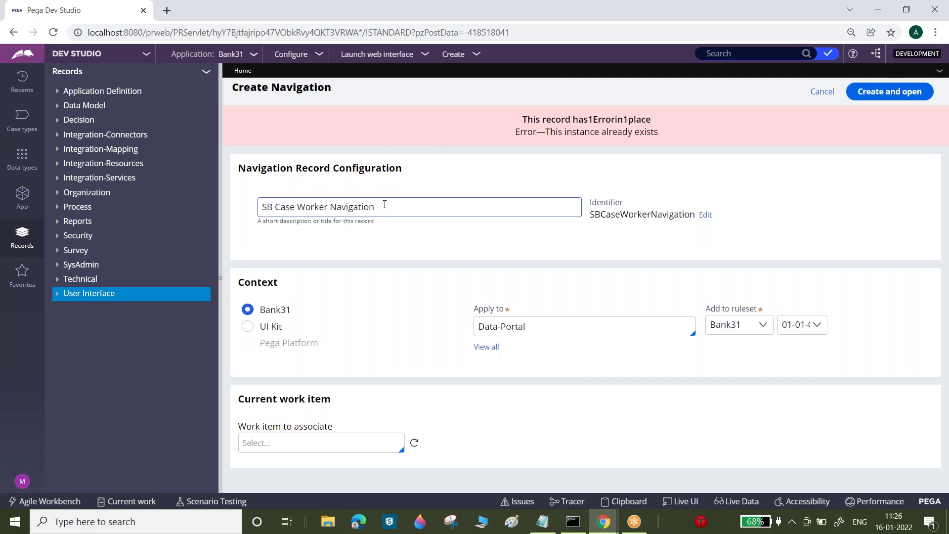
click(269, 207)
text(s)
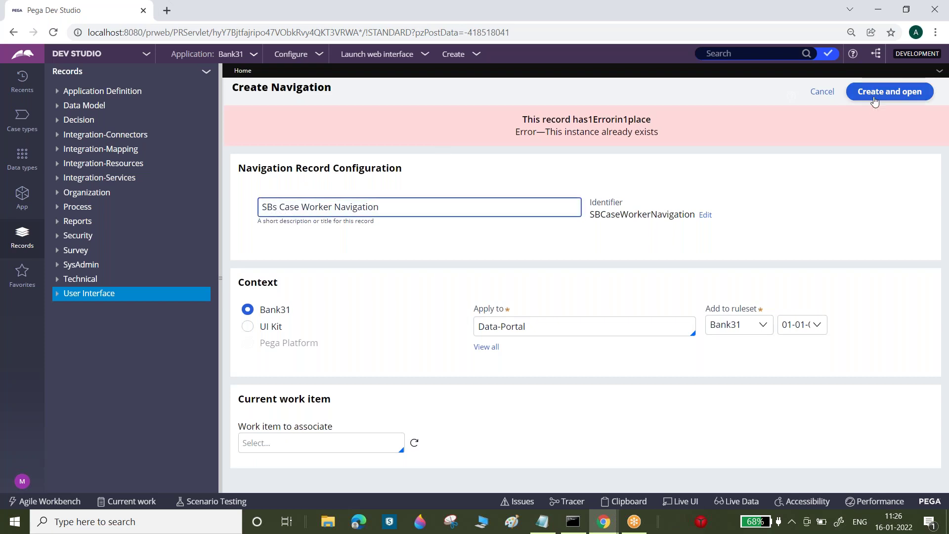
click(883, 95)
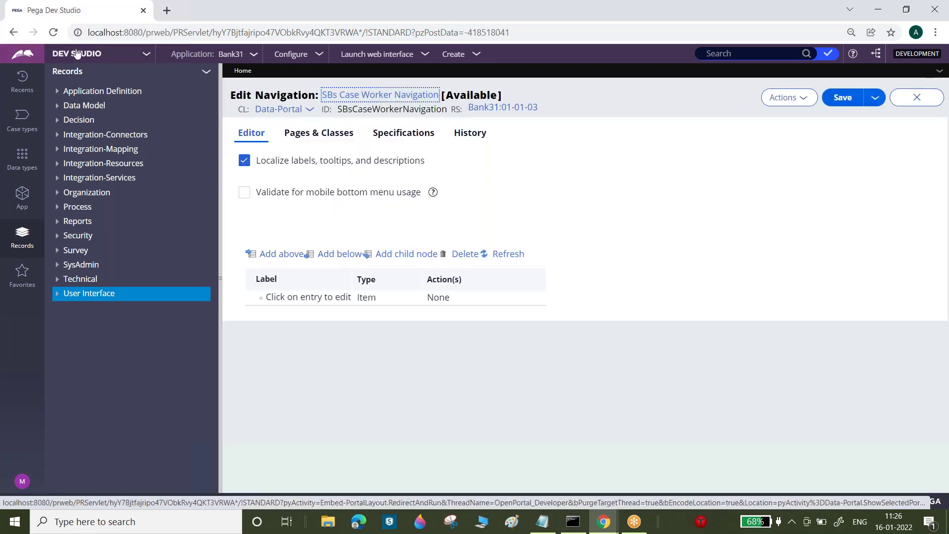
click(53, 34)
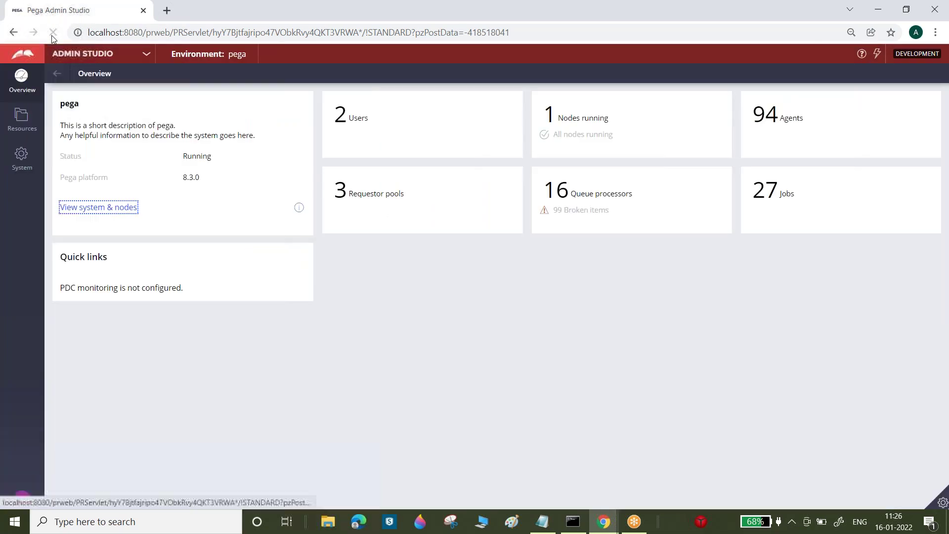
click(86, 54)
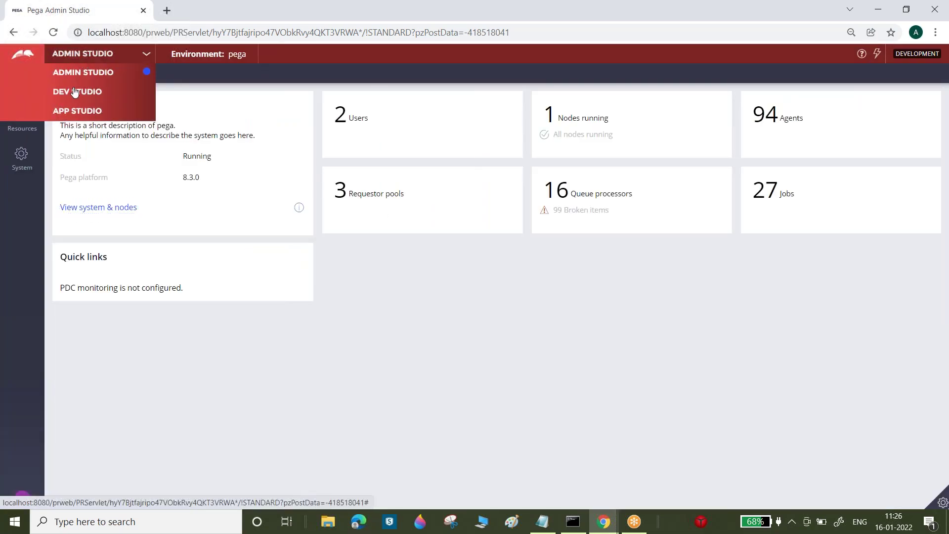
- Return to Dev Studio's SB Case Worker Navigation rule and select its Documents and Pulse items
click(74, 91)
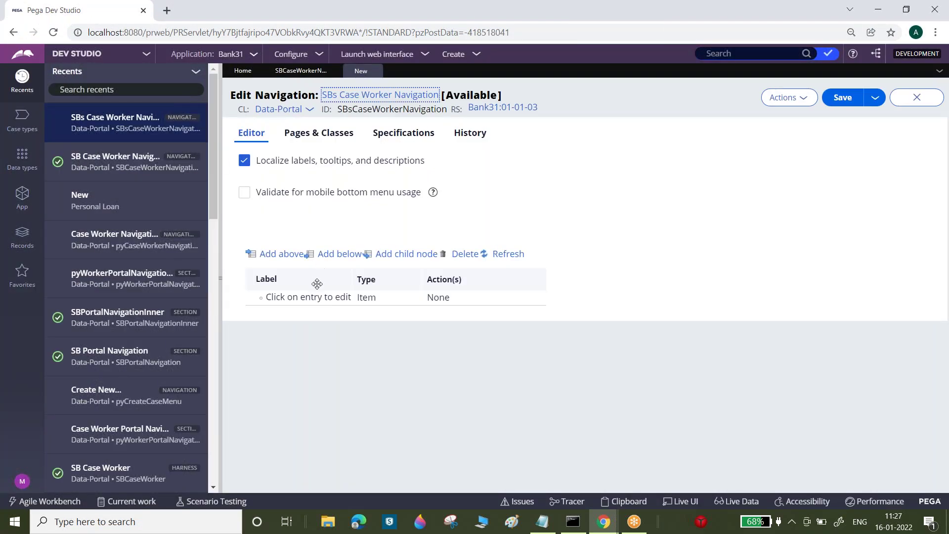
click(310, 72)
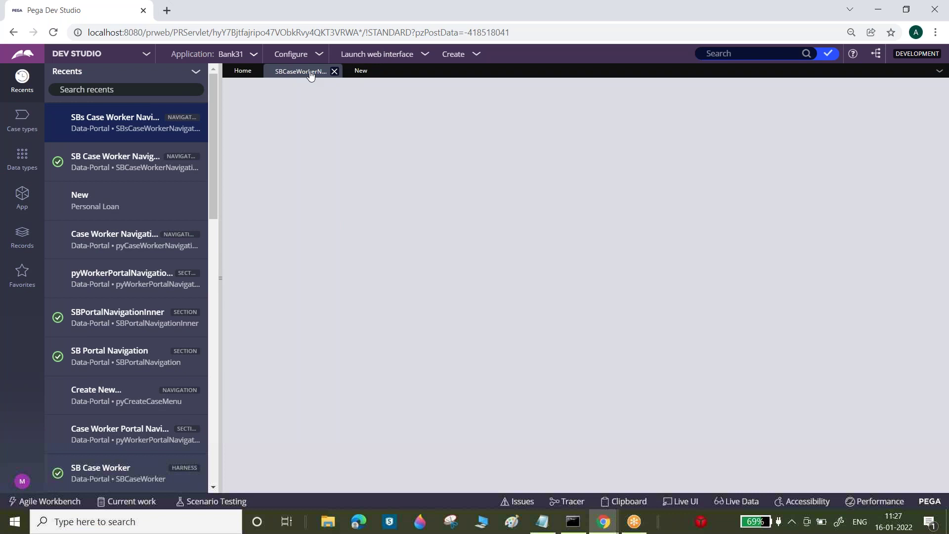
click(273, 309)
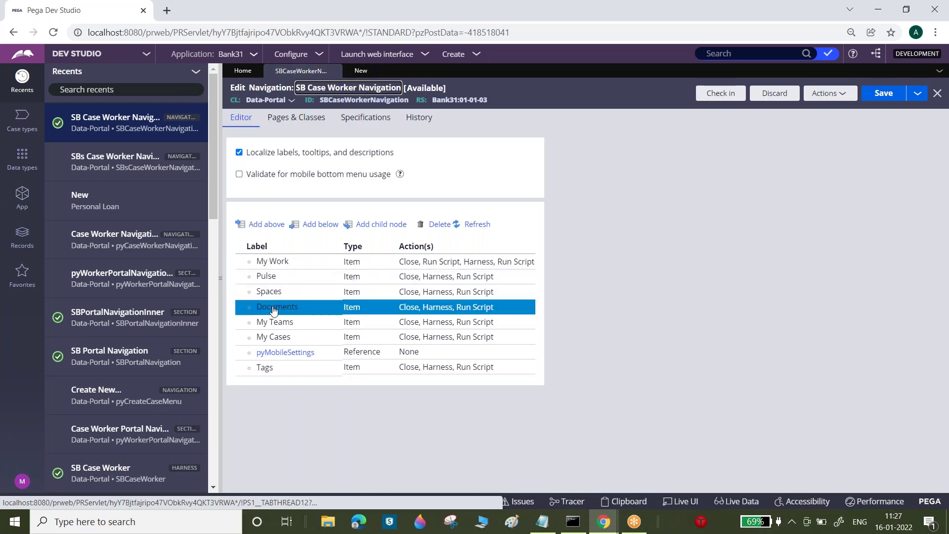
click(284, 279)
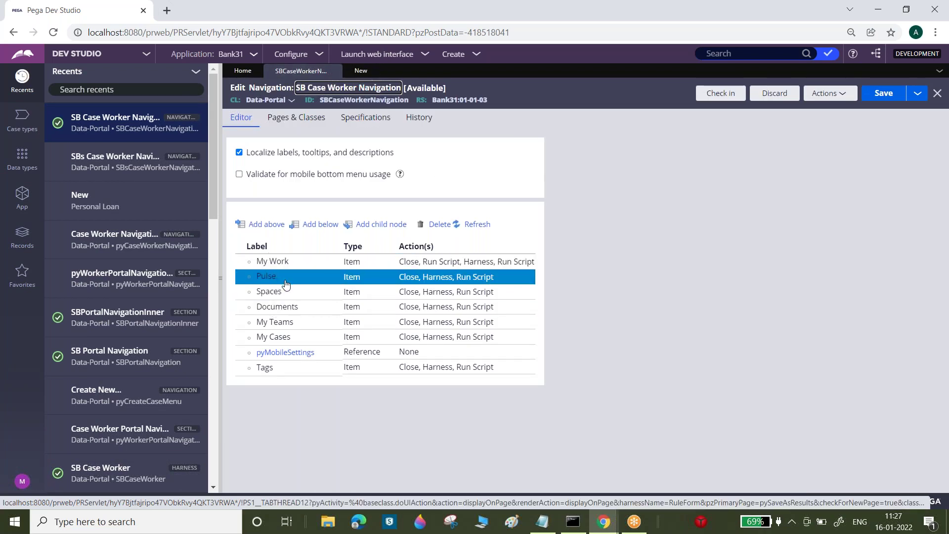
- In the new SBs navigation rule, add a child item under the empty entry and view its actions
click(361, 70)
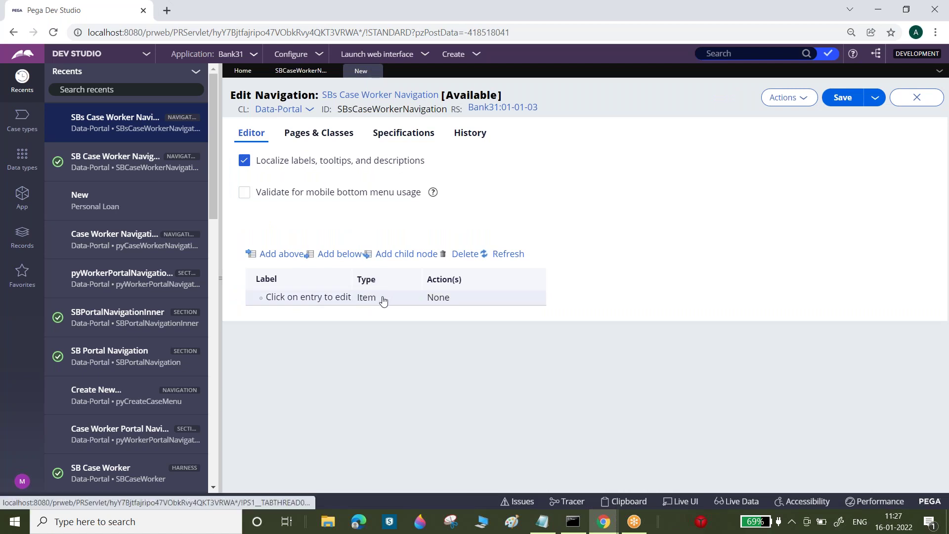
click(401, 254)
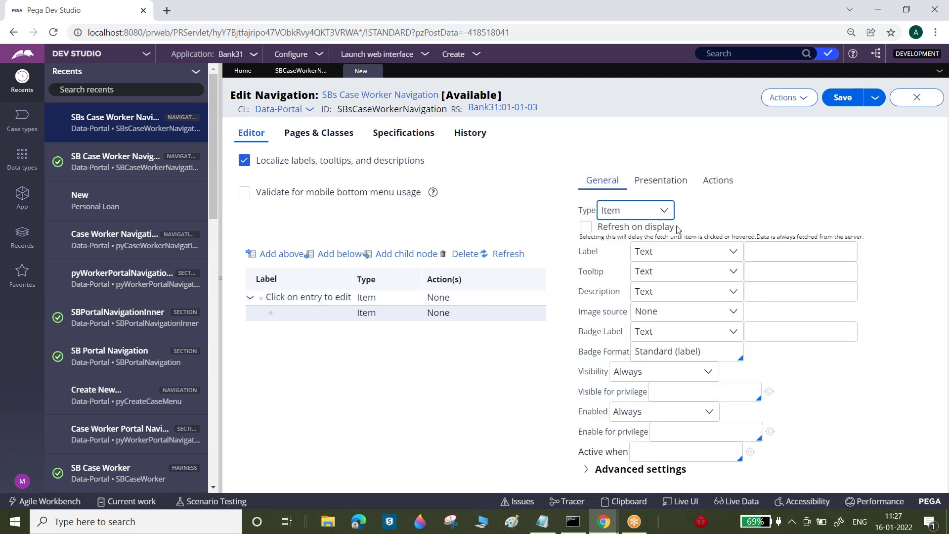
triple_click(585, 253)
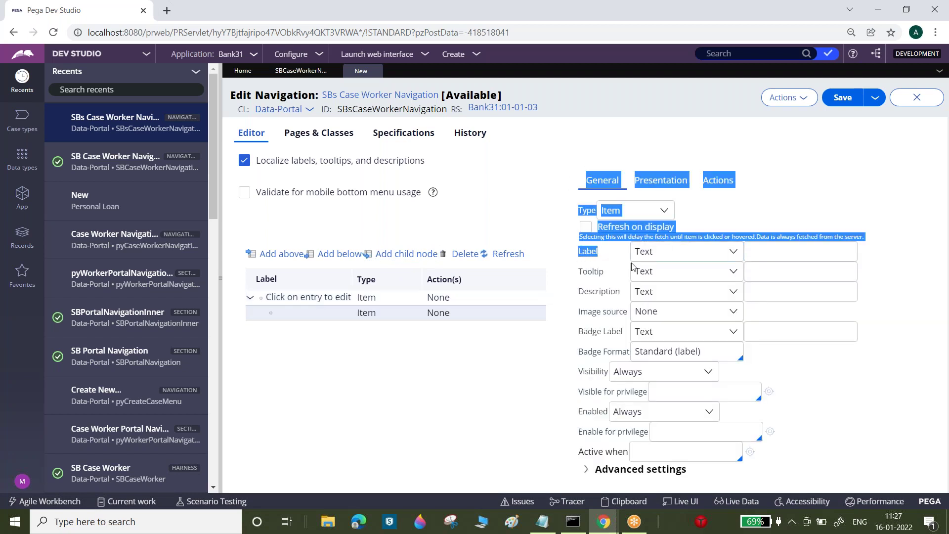
click(719, 182)
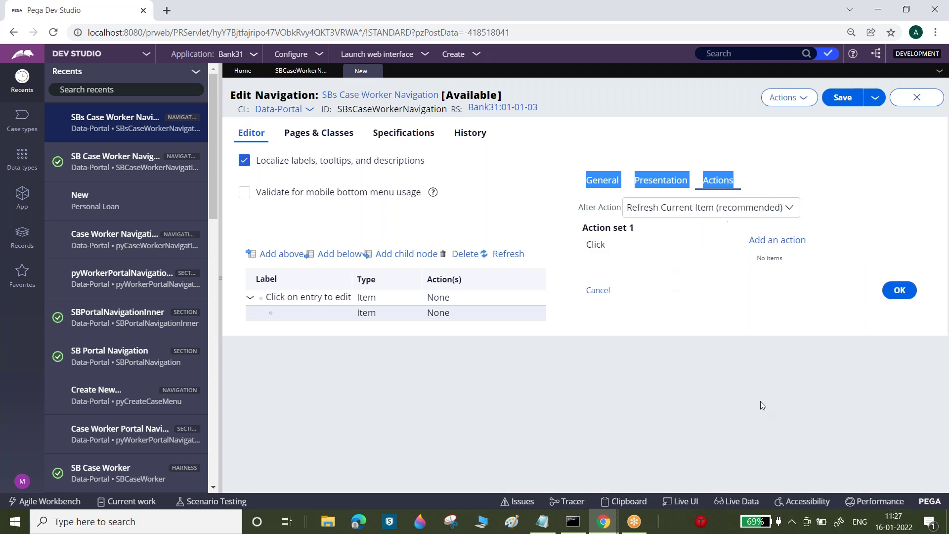
- Go back to SB Case Worker Navigation, select My Work, and collapse the recents panel
click(297, 70)
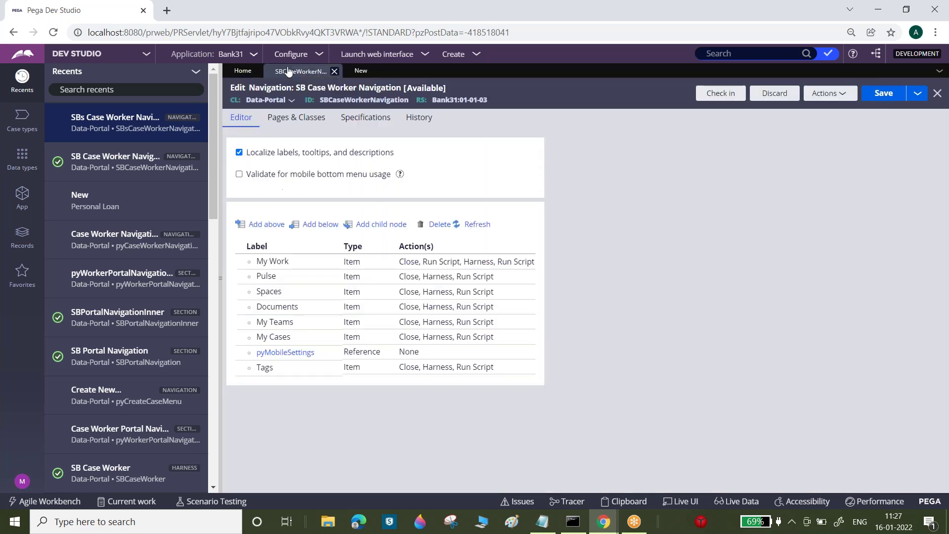
click(476, 269)
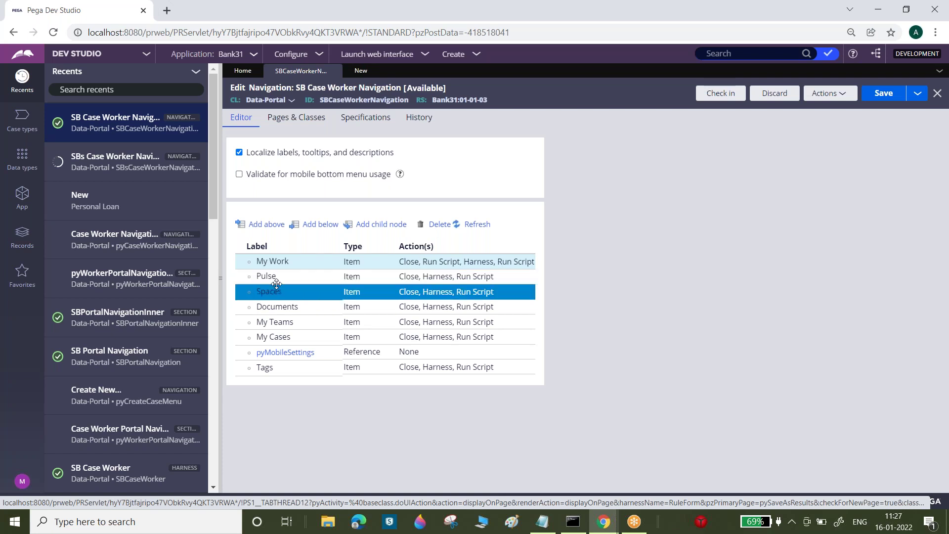
click(221, 264)
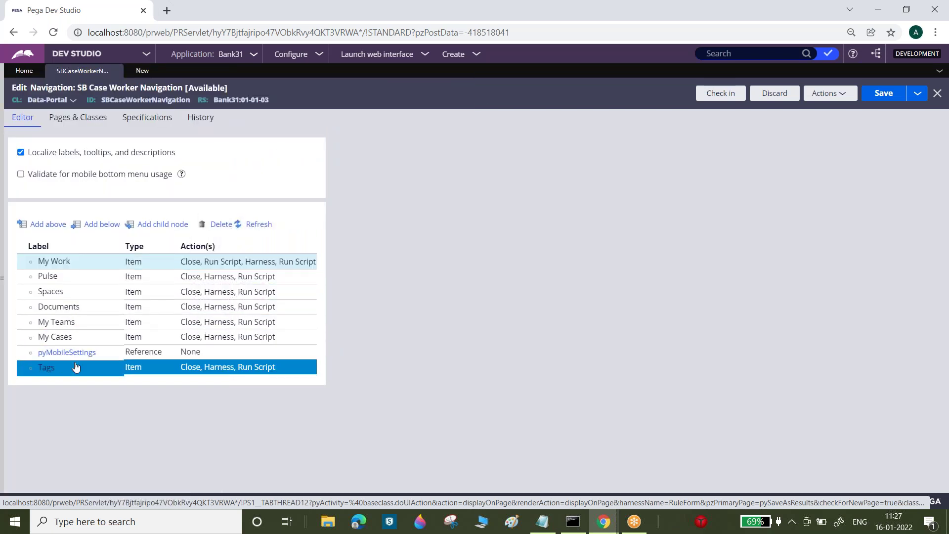
- Launch the Case Worker and SB Dubai User Portal portals in new tabs, then return to Dev Studio
click(375, 55)
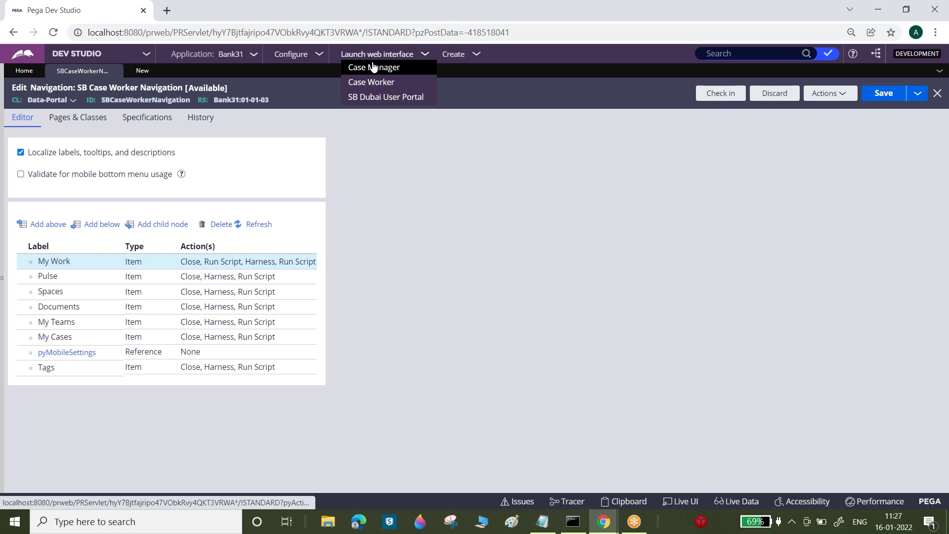
click(369, 81)
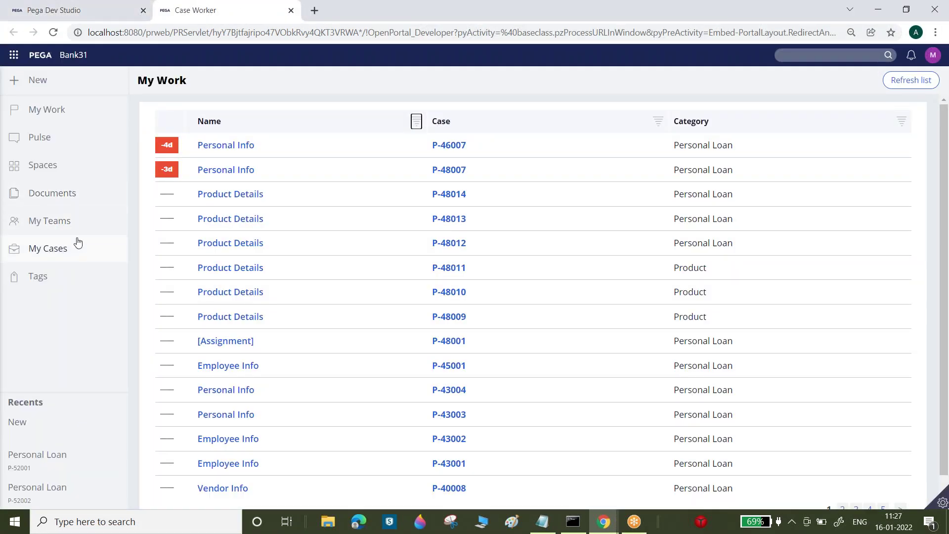
click(105, 6)
click(405, 56)
click(390, 97)
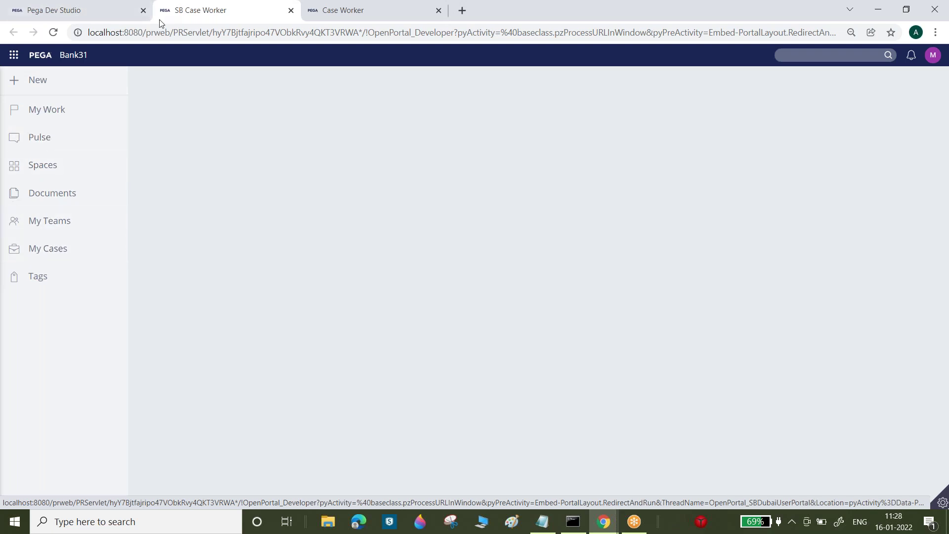
click(114, 4)
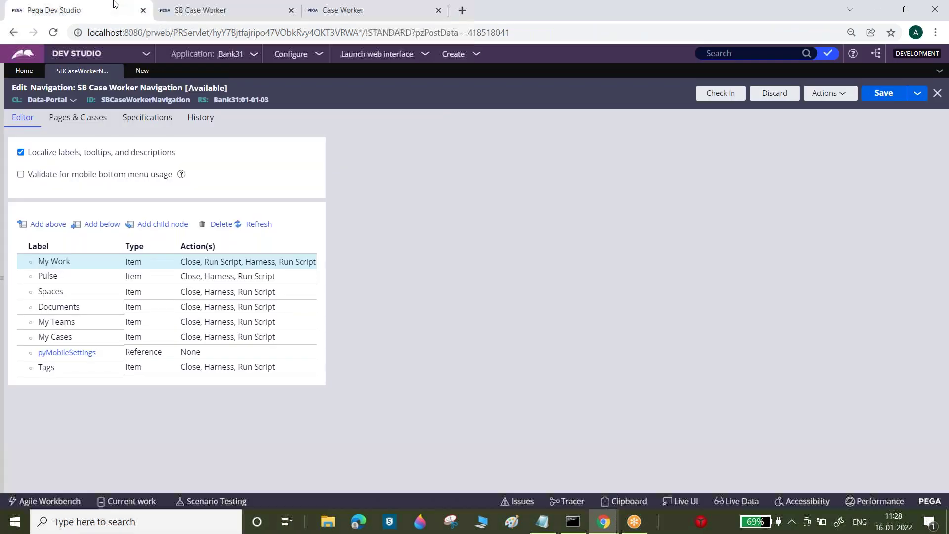
click(98, 322)
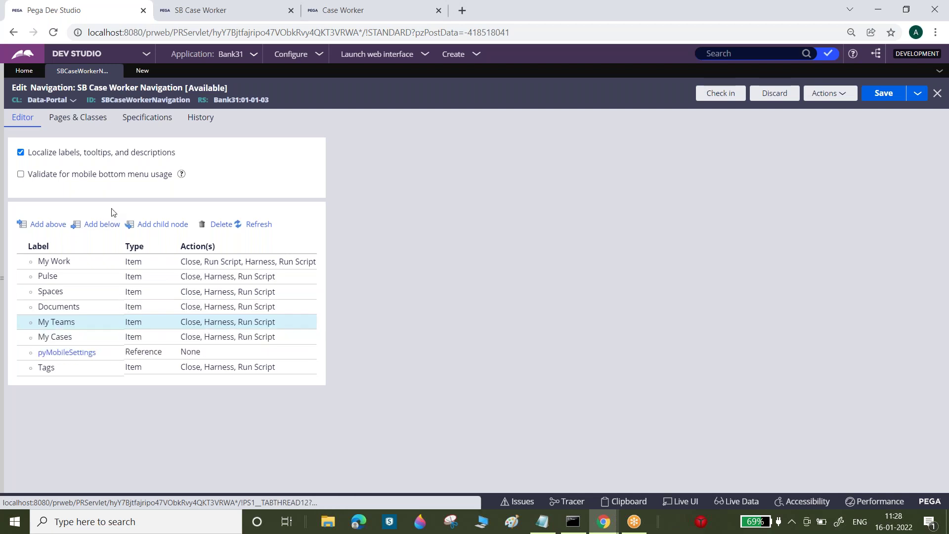
- Add a Customer Search item below My Teams, reuse the label as its tooltip, and save
click(96, 225)
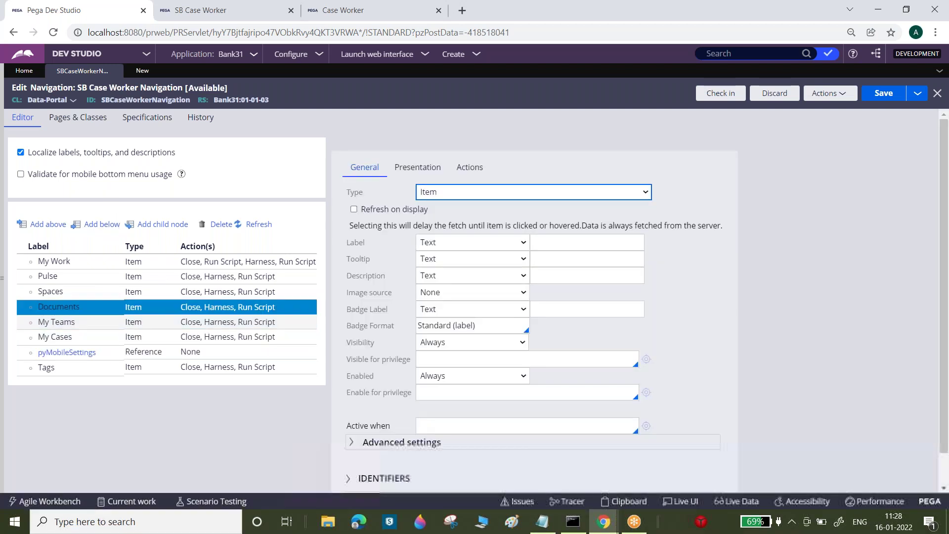
click(568, 242)
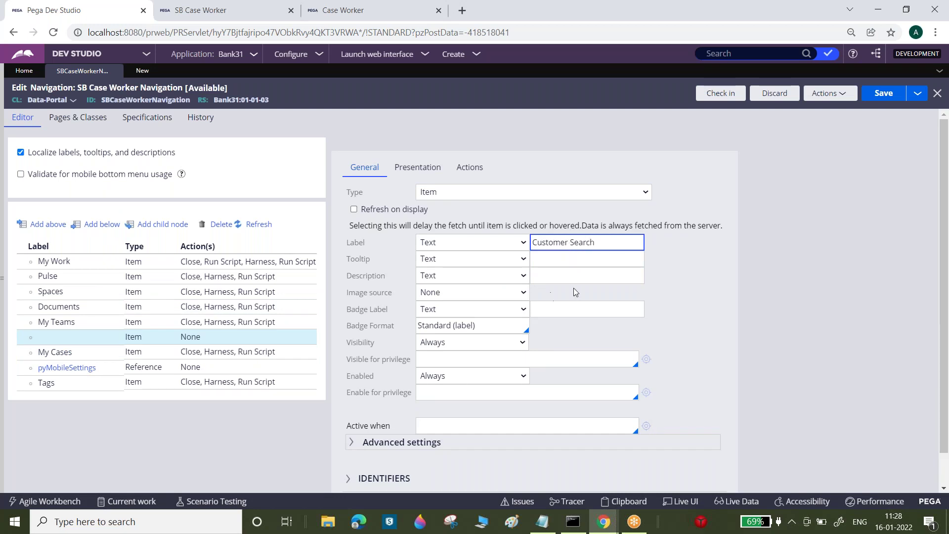
click(767, 209)
triple_click(578, 241)
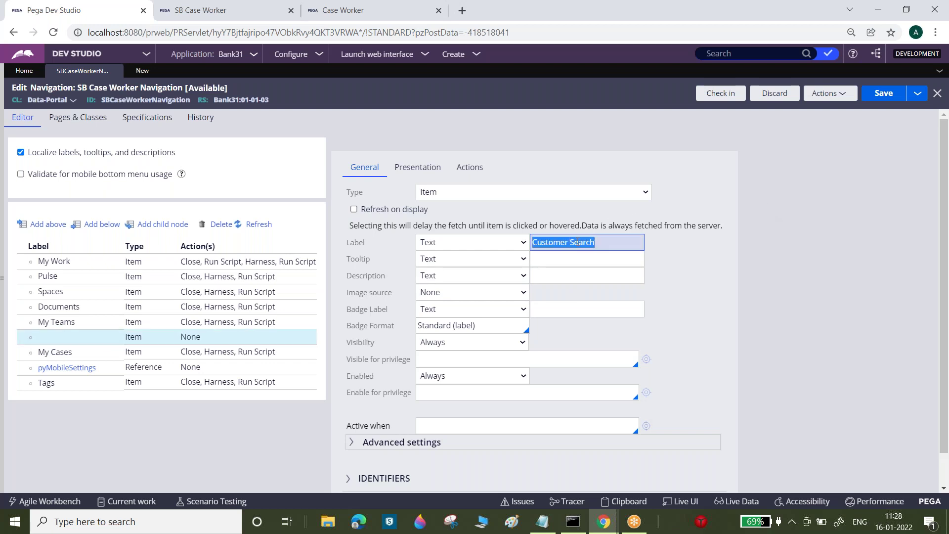
key(ctrl+c)
click(567, 259)
key(ctrl+v)
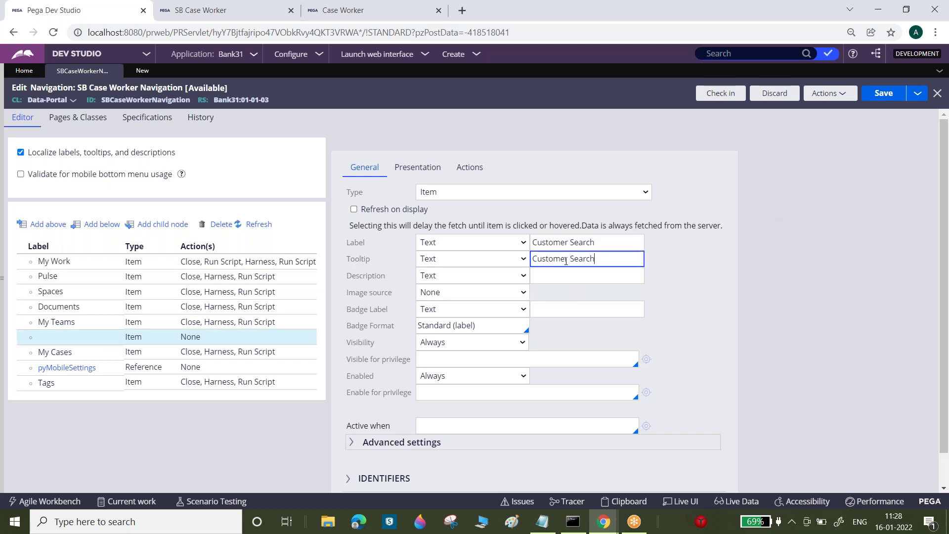
click(883, 93)
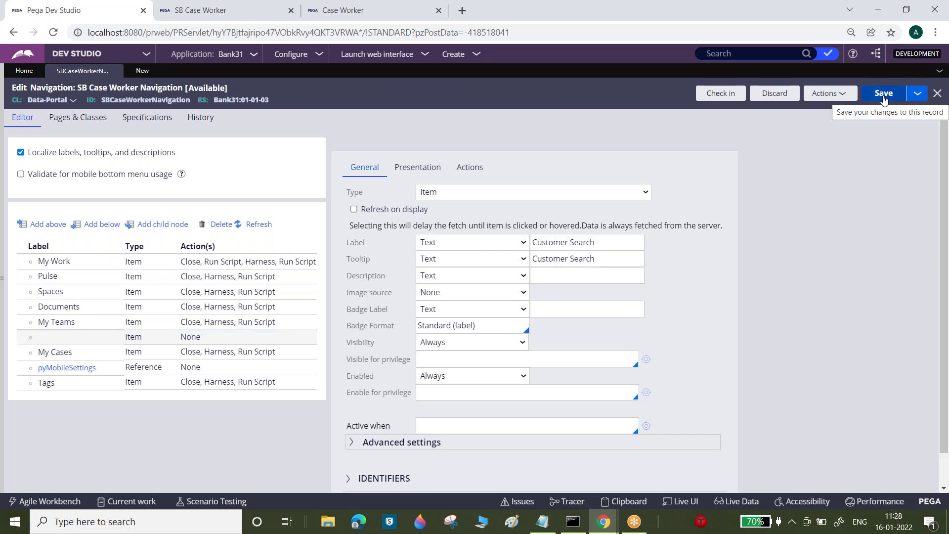
click(883, 95)
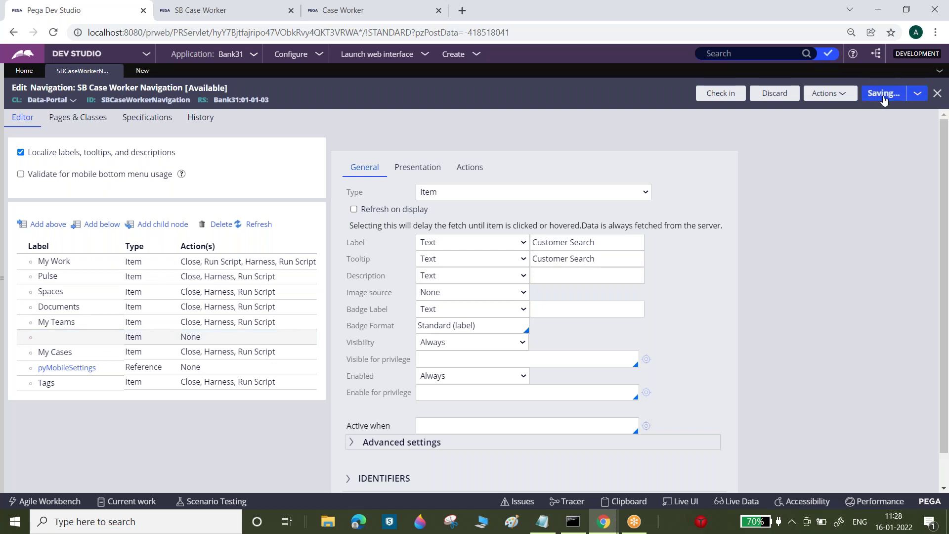
click(510, 296)
- Give Customer Search the Simple Image icon cmicons/pycase.svg from the image catalog and save
click(452, 318)
click(563, 293)
click(642, 294)
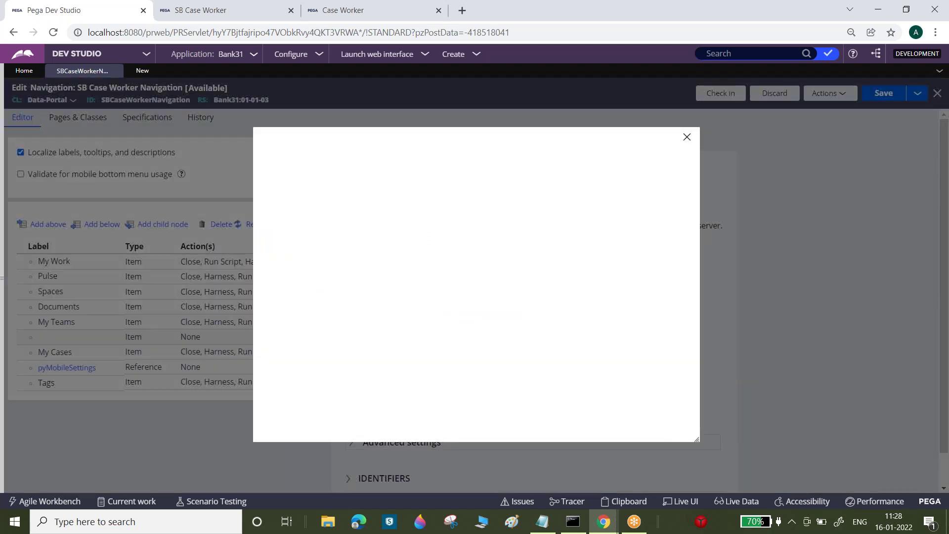
click(423, 181)
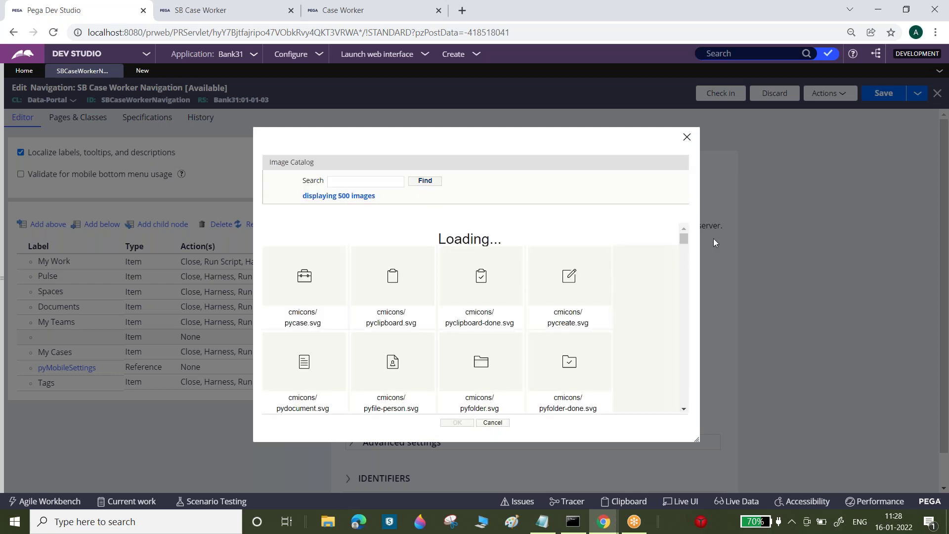
mouse_move(686, 239)
mouse_down()
mouse_move(686, 268)
mouse_move(692, 235)
mouse_up()
click(319, 266)
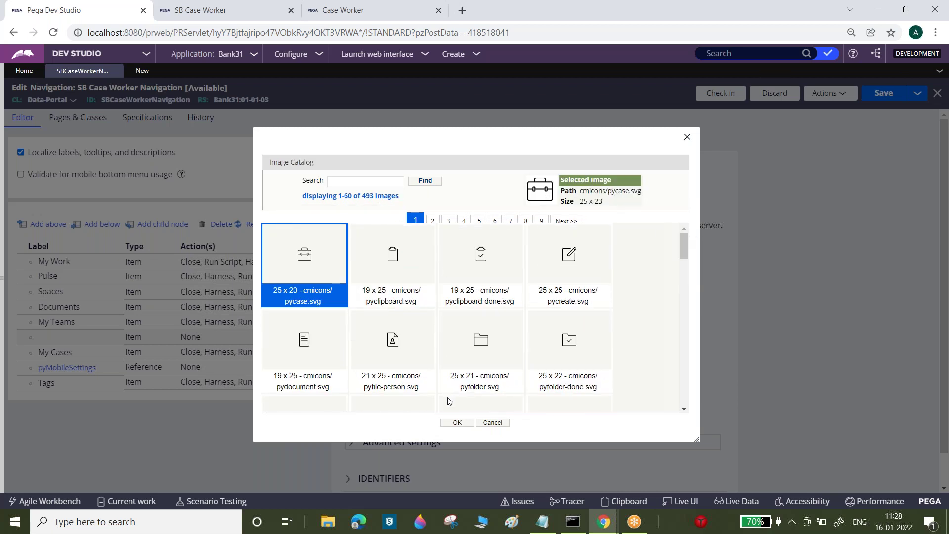
click(455, 422)
click(703, 242)
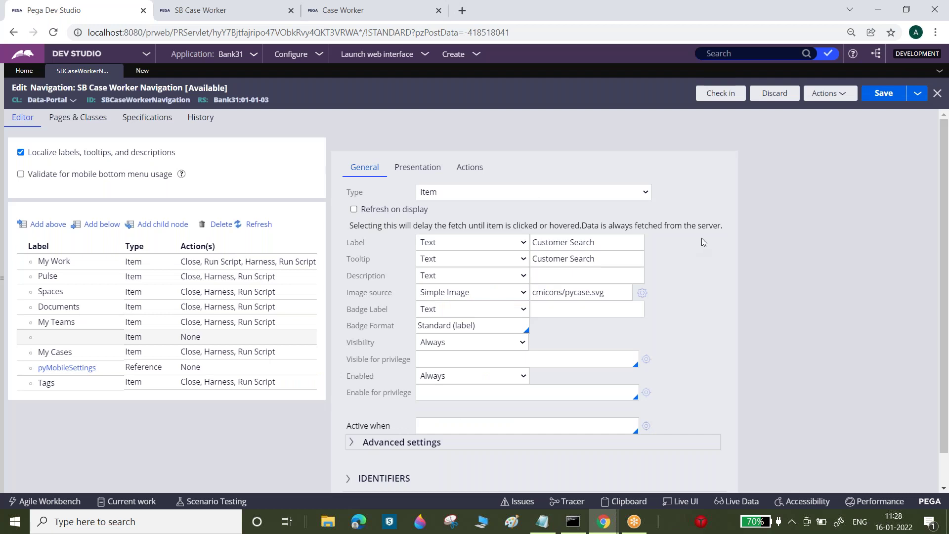
click(884, 94)
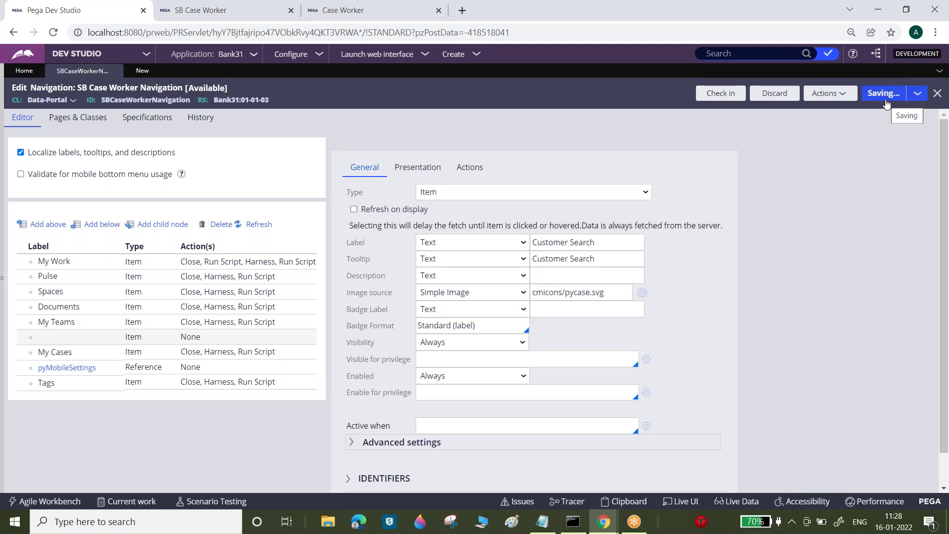
double_click(173, 98)
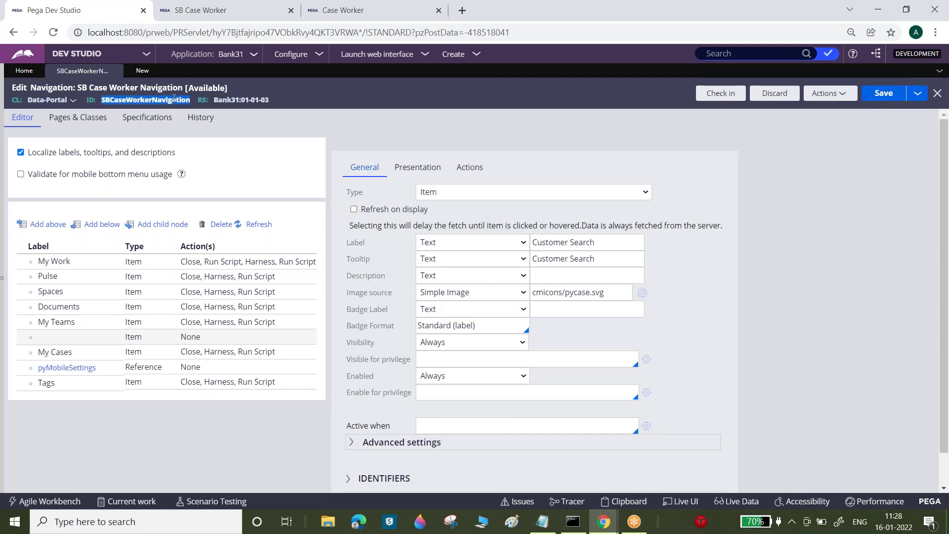
click(3, 216)
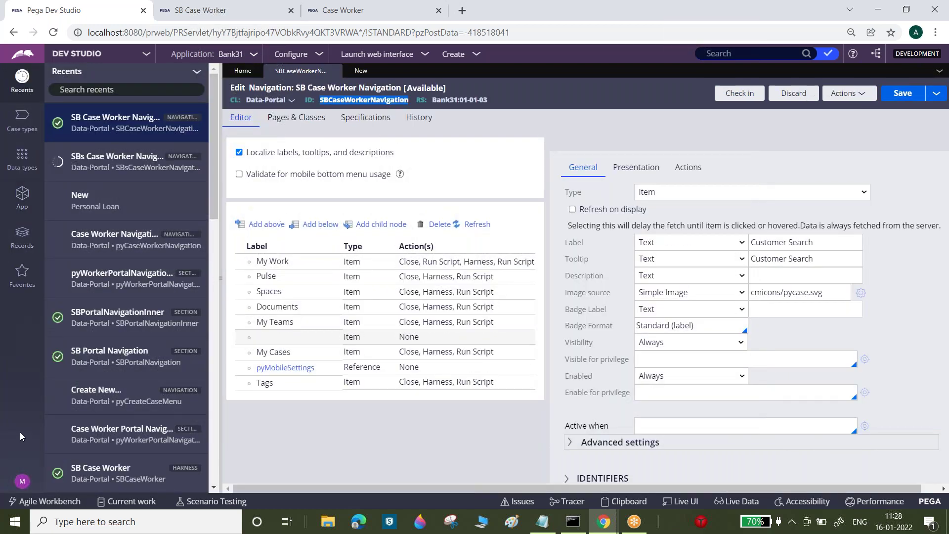
- Trace the access group to SBDubaiUserPortal, the SBCaseWorker harness, and the SBPortalNavigation section
click(22, 482)
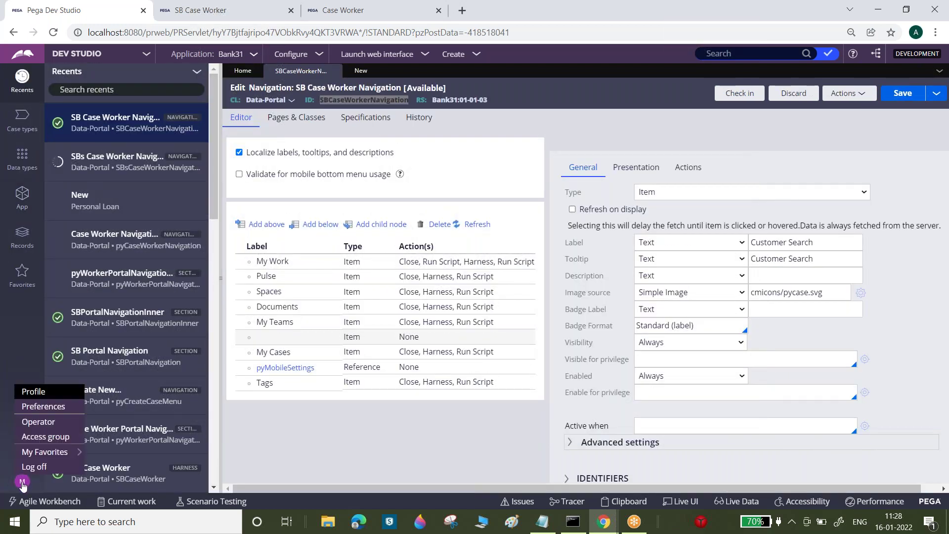
click(49, 441)
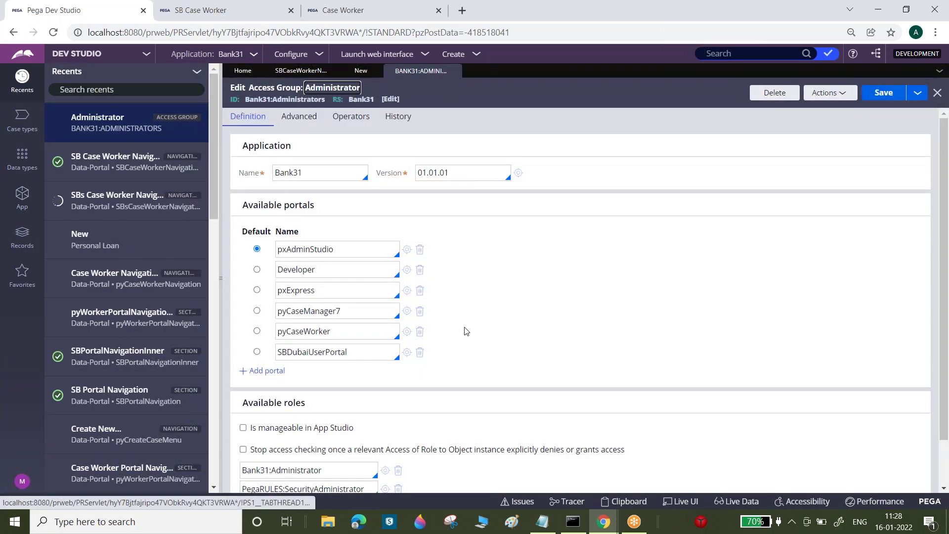
click(407, 352)
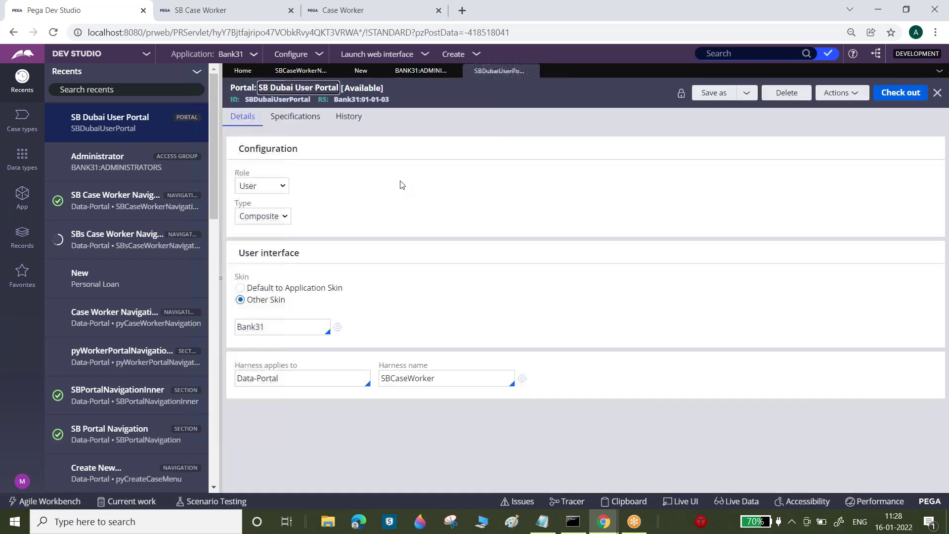
click(522, 378)
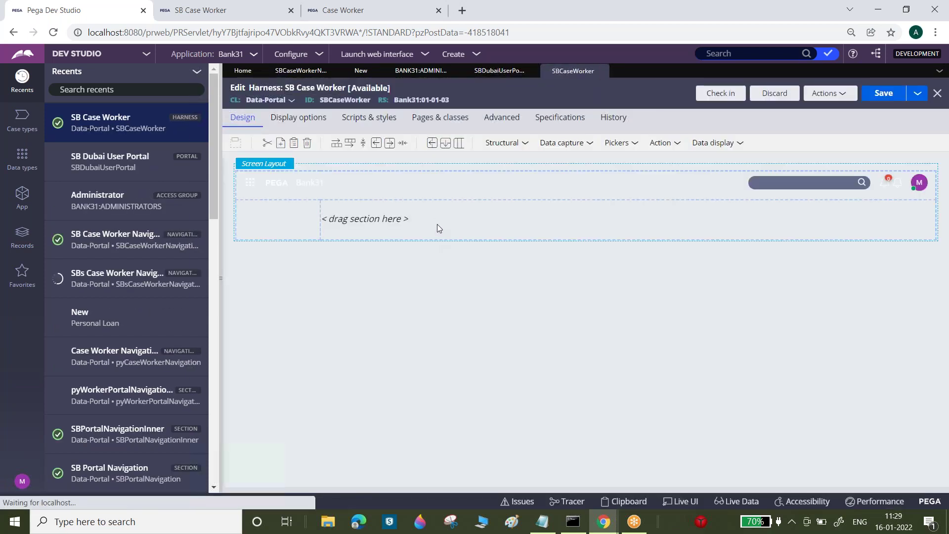
click(271, 214)
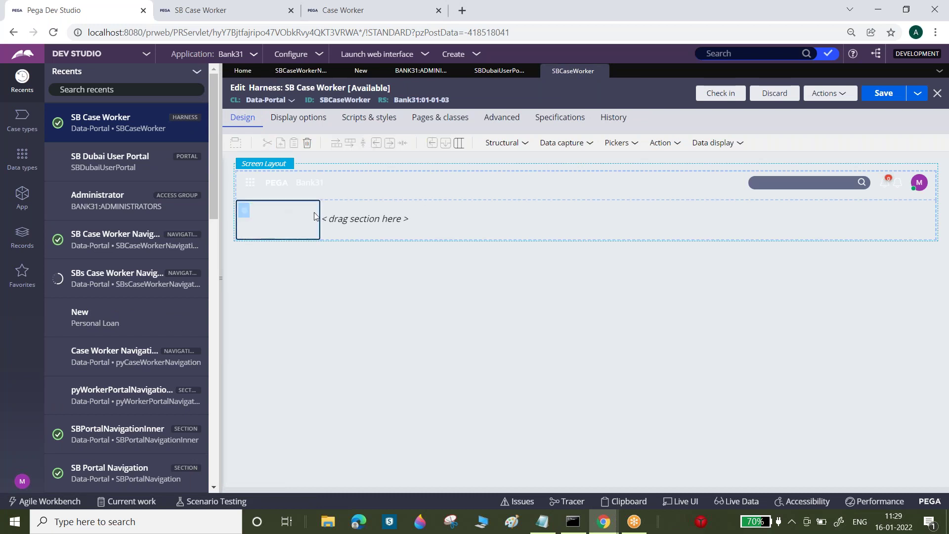
click(245, 211)
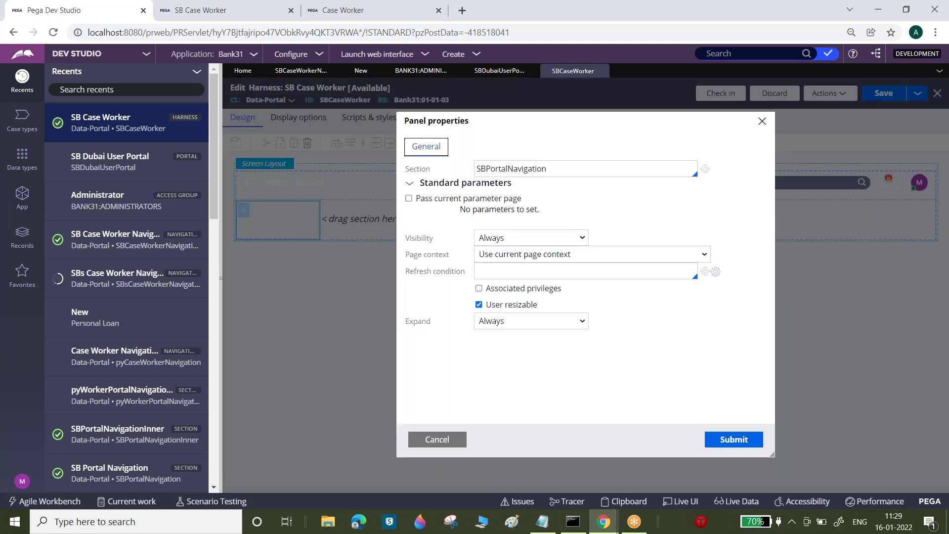
click(704, 169)
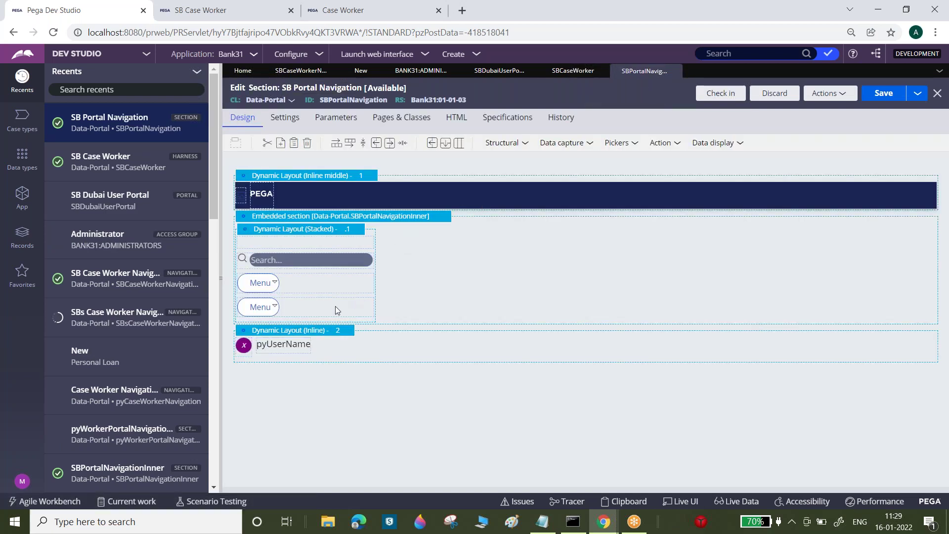
- Replace pyCaseWorkerNavigation with SBCaseWorkerNavigation in the second Menu cell, then open and save that rule
click(340, 302)
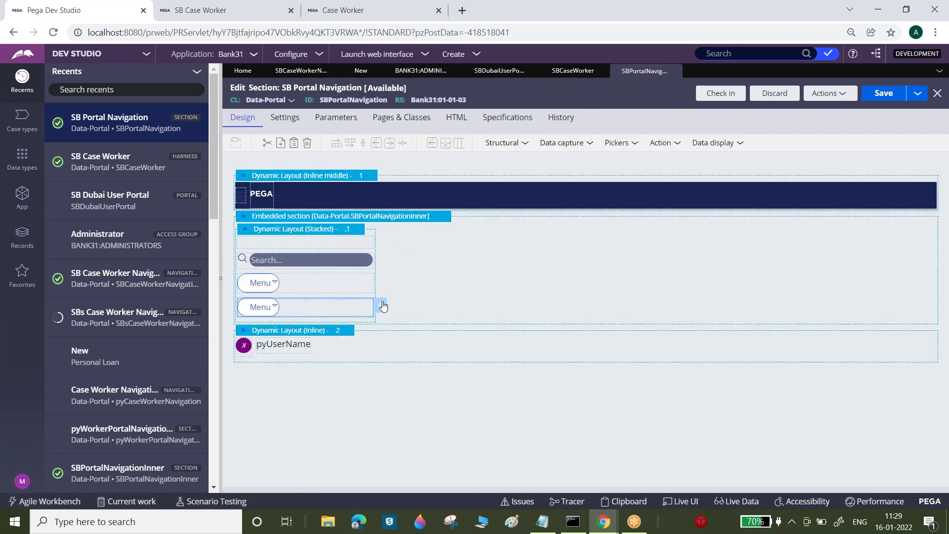
click(383, 306)
double_click(589, 180)
key(BackSpace)
text(sb)
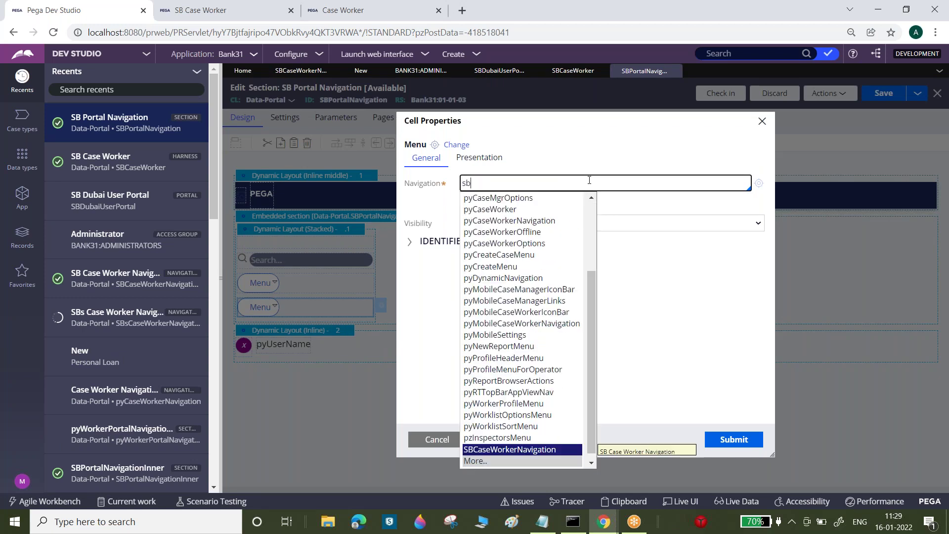
click(531, 450)
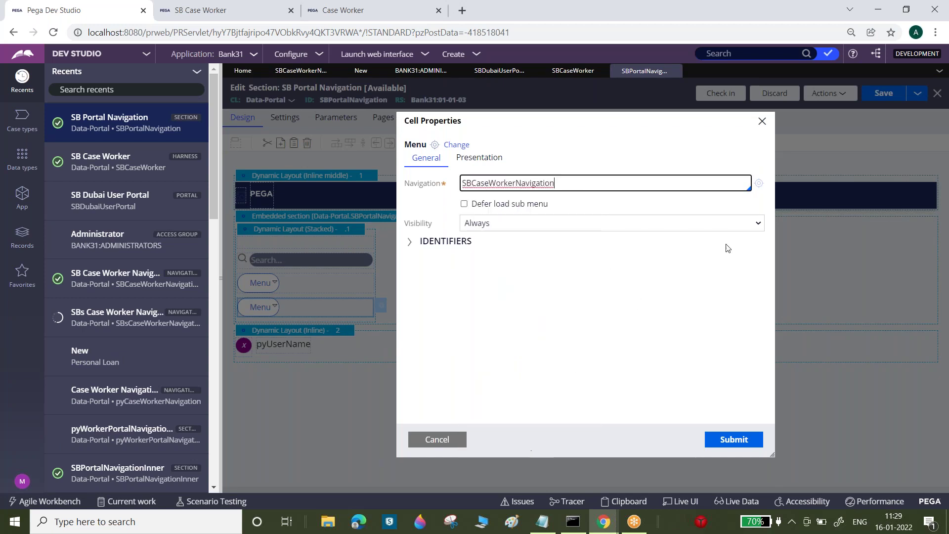
click(758, 184)
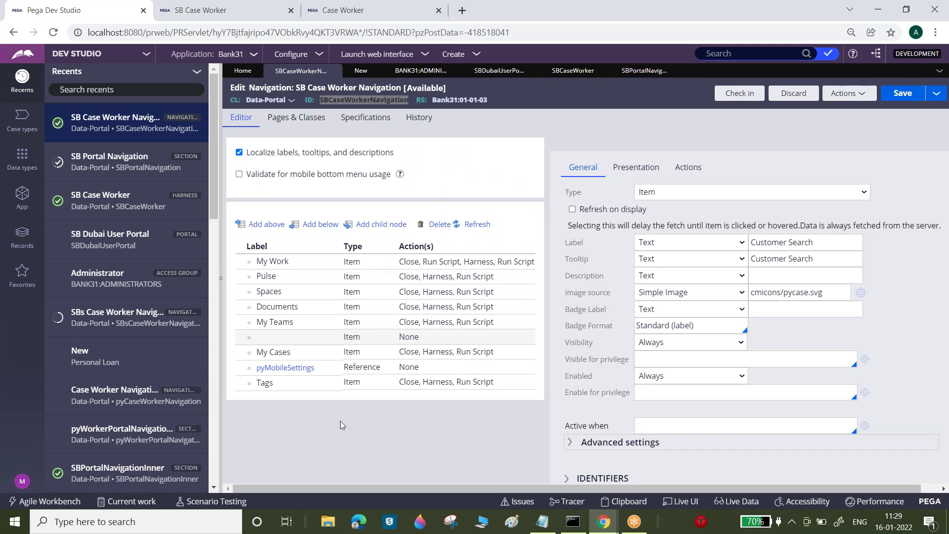
click(903, 94)
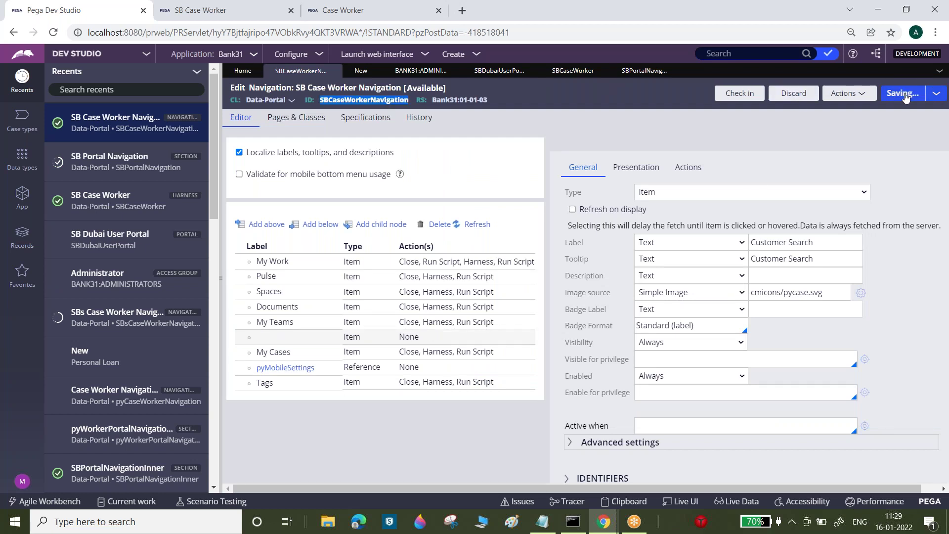
- Refresh the navigation rule, apply the Menu cell settings and resave the SB Portal Navigation section
click(222, 238)
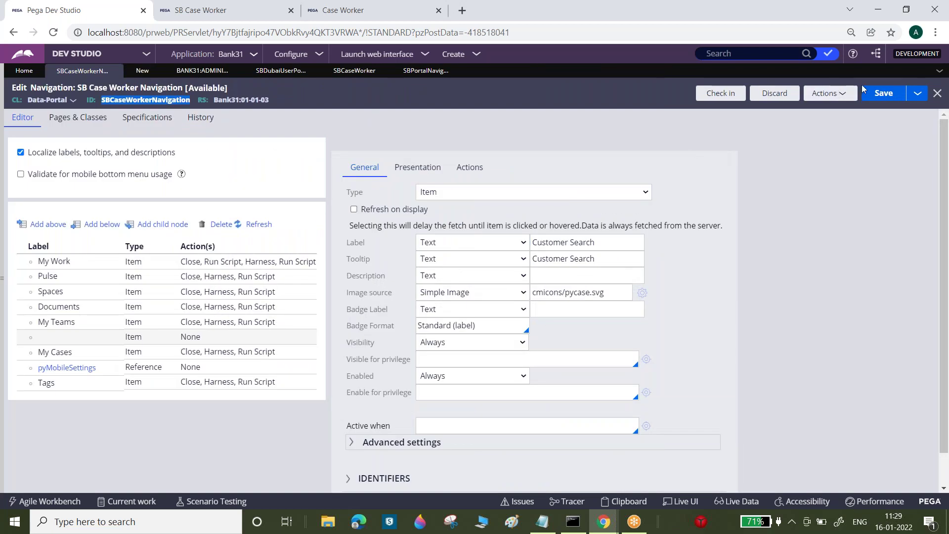
click(833, 95)
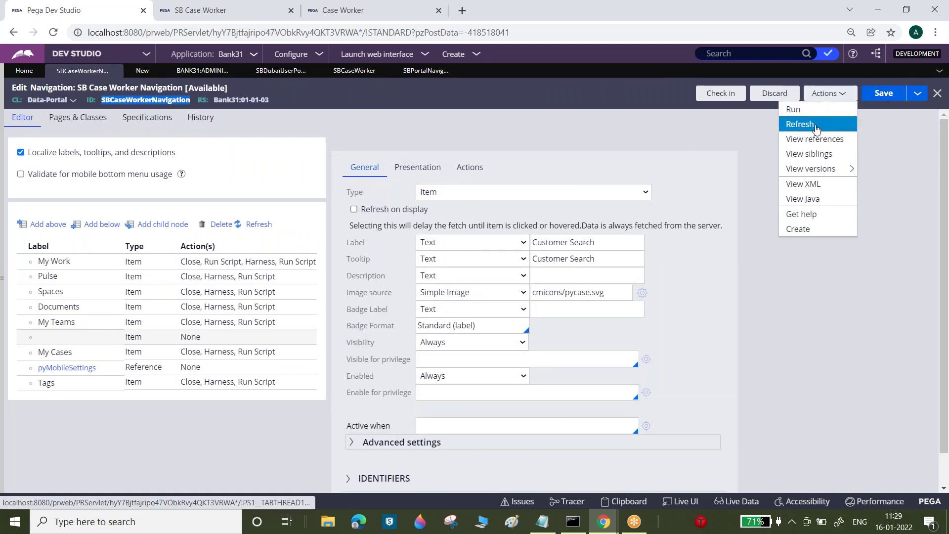
click(815, 125)
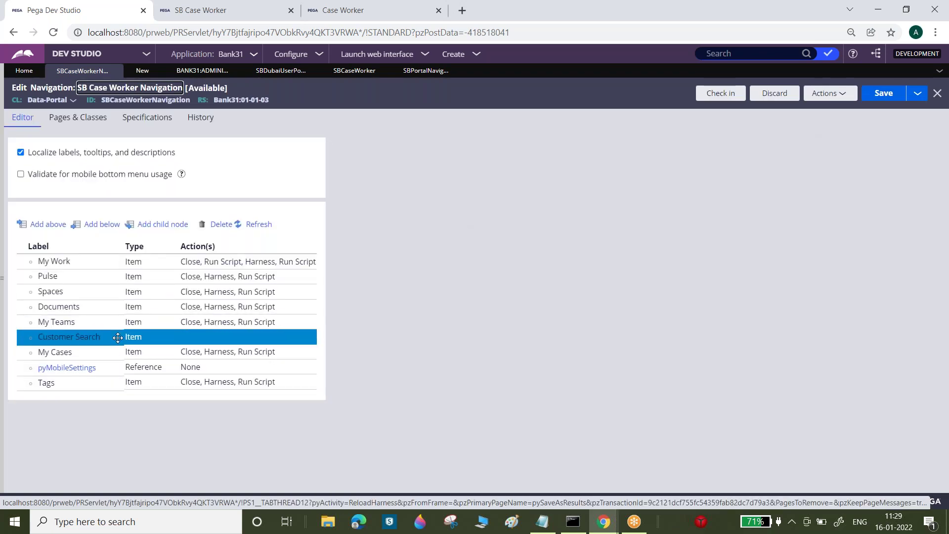
click(425, 71)
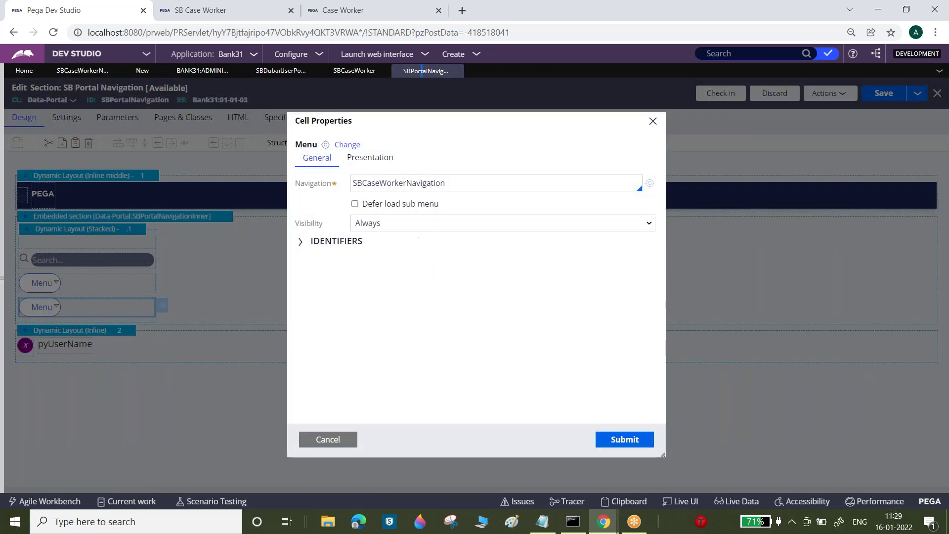
click(616, 445)
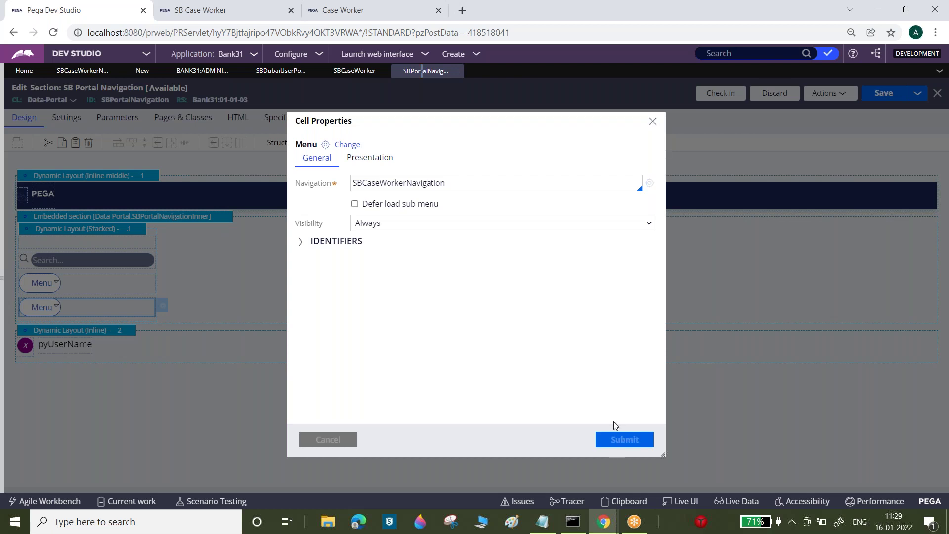
click(887, 94)
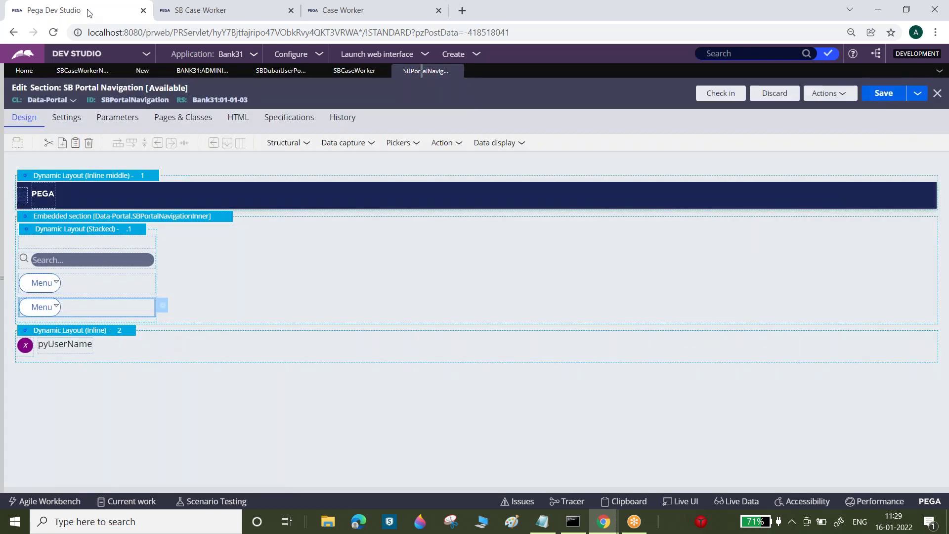
- Reload the SB Case Worker portal to check its navigation items, then review the second Menu cell's properties
click(208, 3)
click(52, 34)
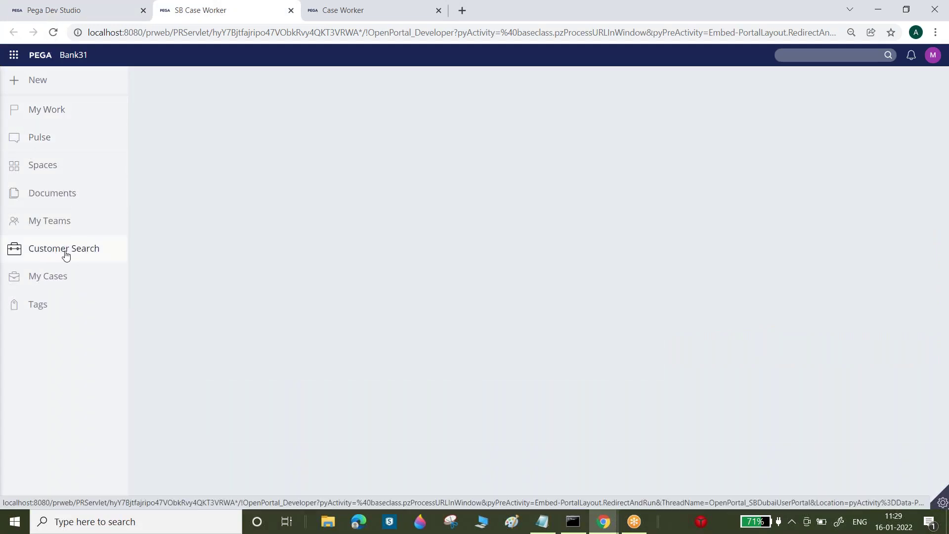
click(117, 6)
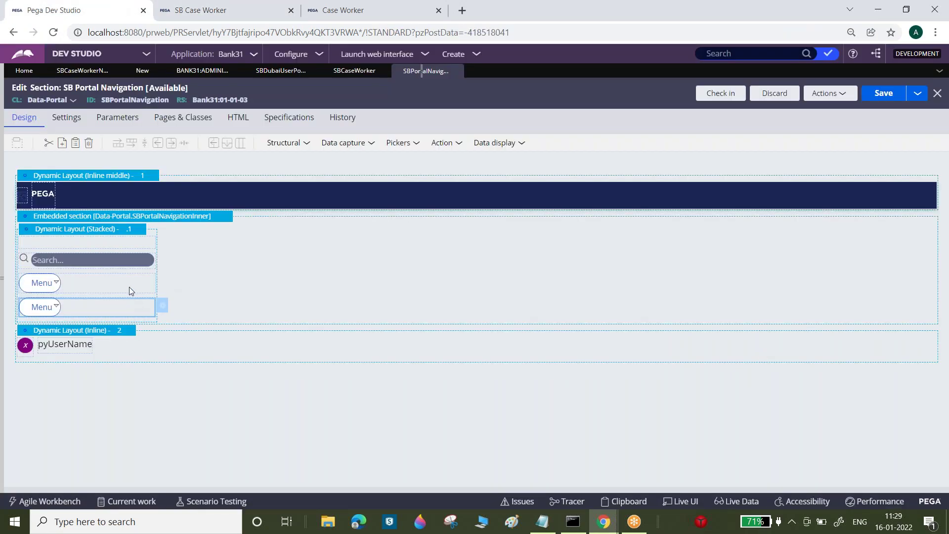
click(208, 9)
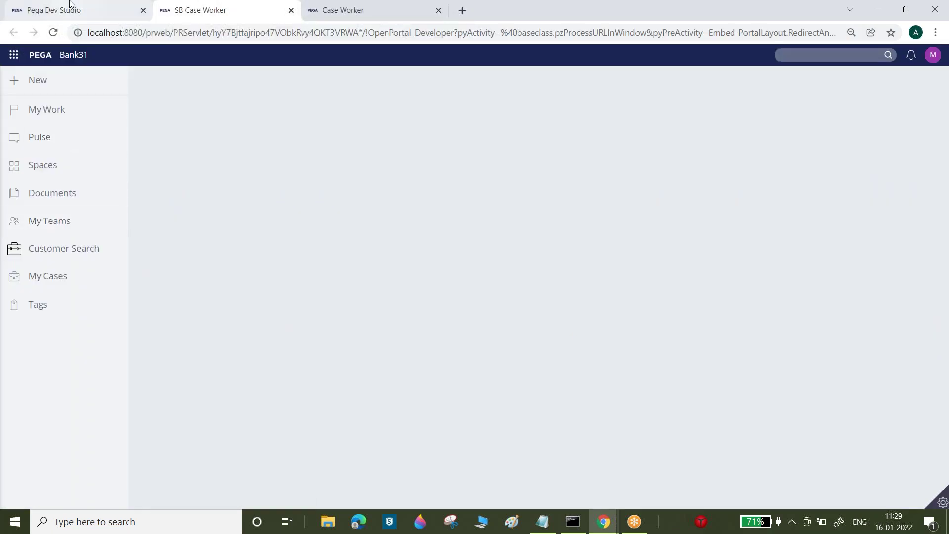
click(69, 4)
click(162, 305)
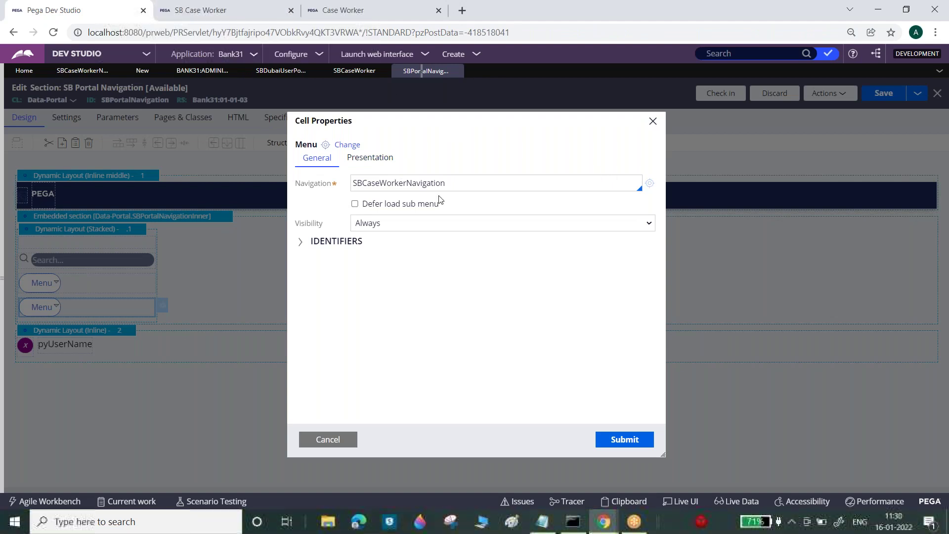
click(328, 440)
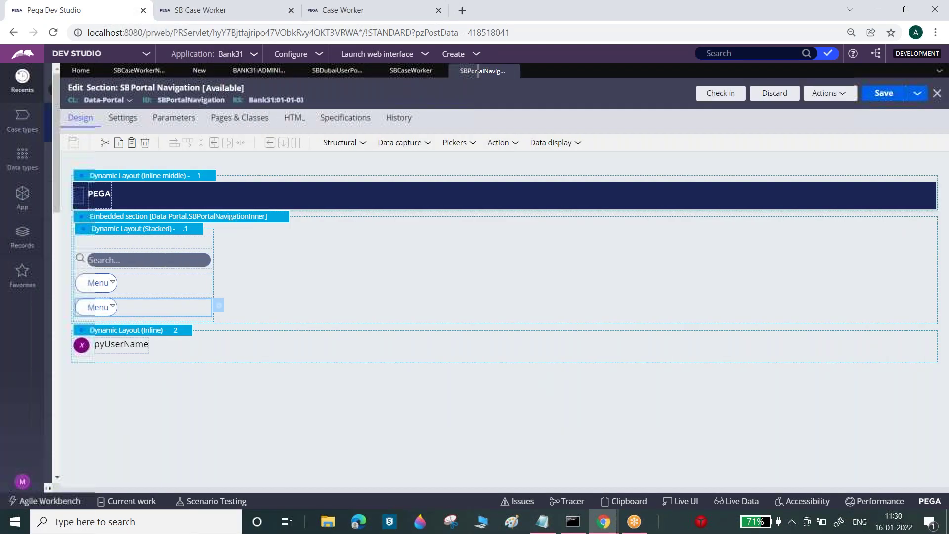
click(20, 486)
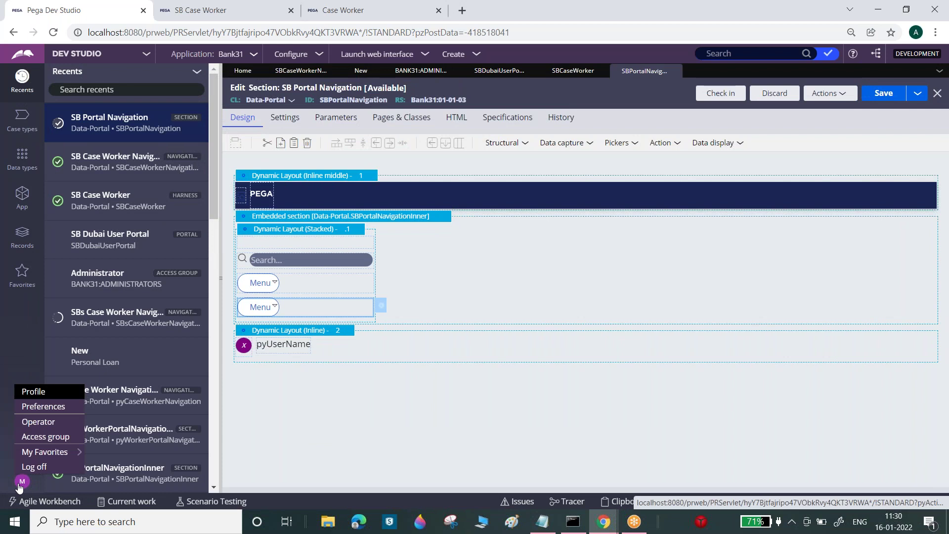
- Convert the pyCaseWorker portal, reached via the Bank31:Administrators access group, to composite mode
click(54, 423)
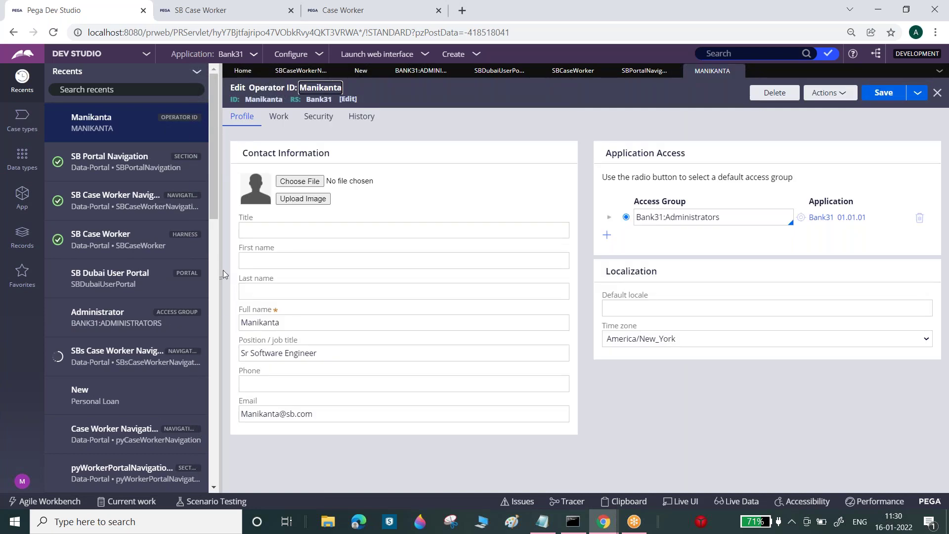
click(224, 270)
click(759, 217)
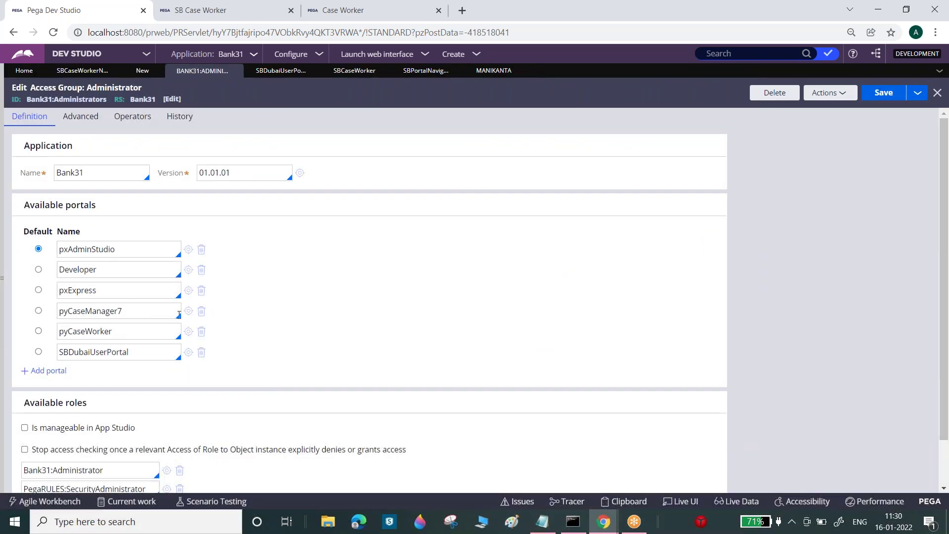
click(188, 331)
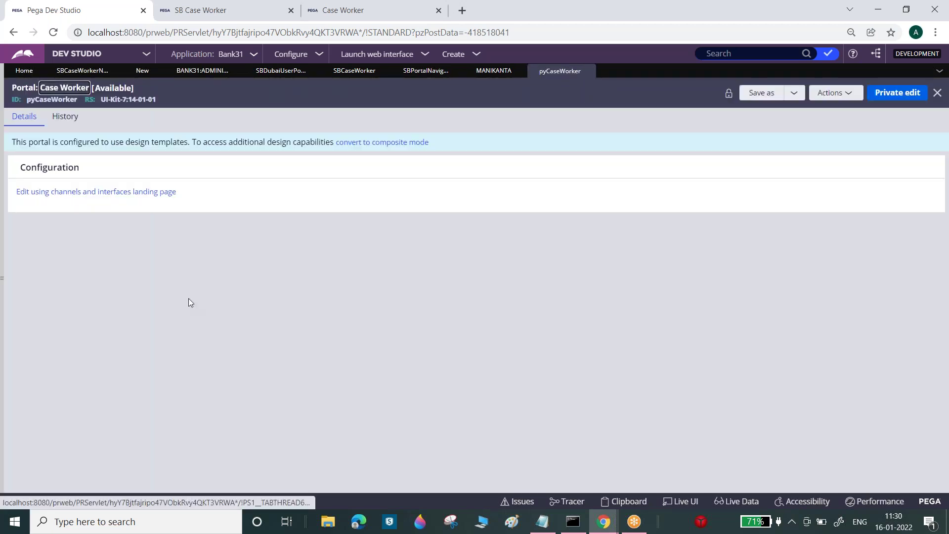
click(392, 148)
click(617, 326)
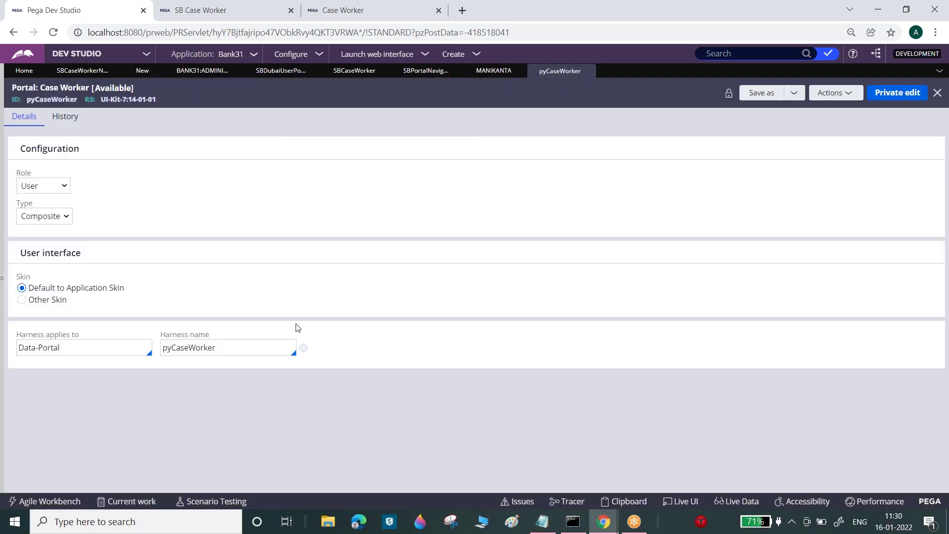
- Save the harness's Case Worker Main content section as a copy labelled 'SB Case Worker' (SBCaseWorker)
click(304, 347)
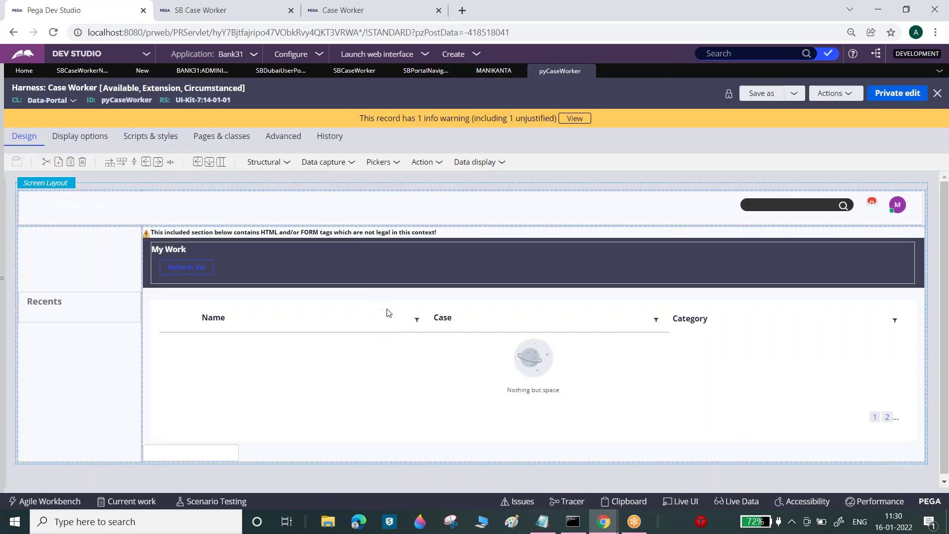
click(150, 236)
double_click(403, 168)
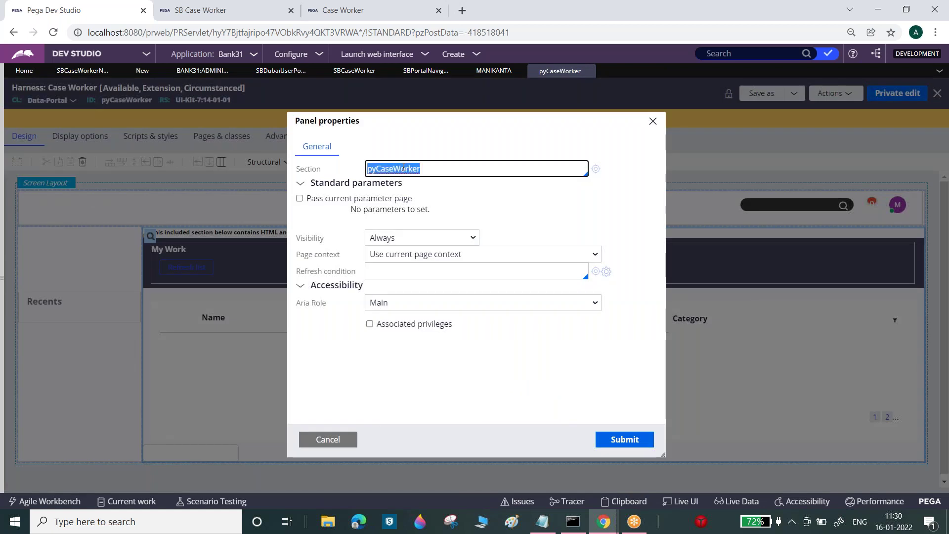
click(598, 170)
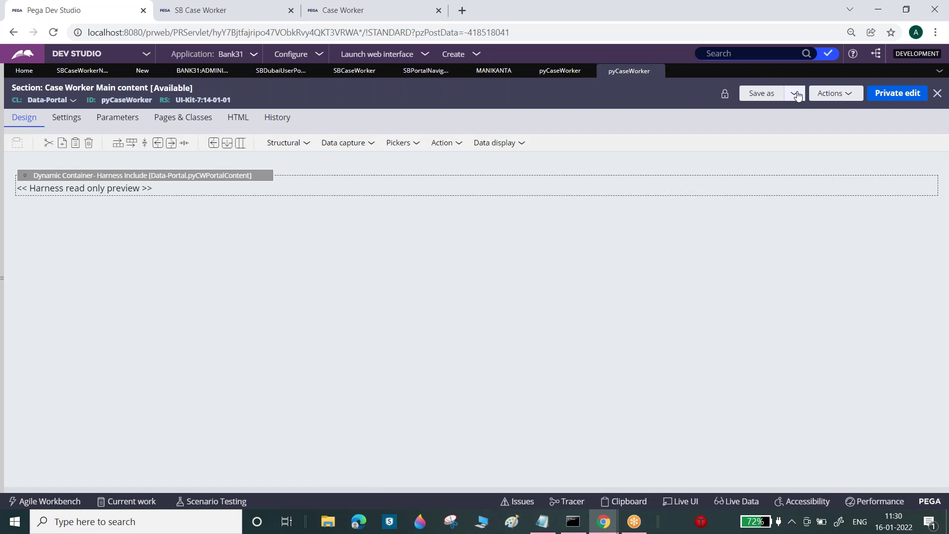
click(794, 94)
click(793, 109)
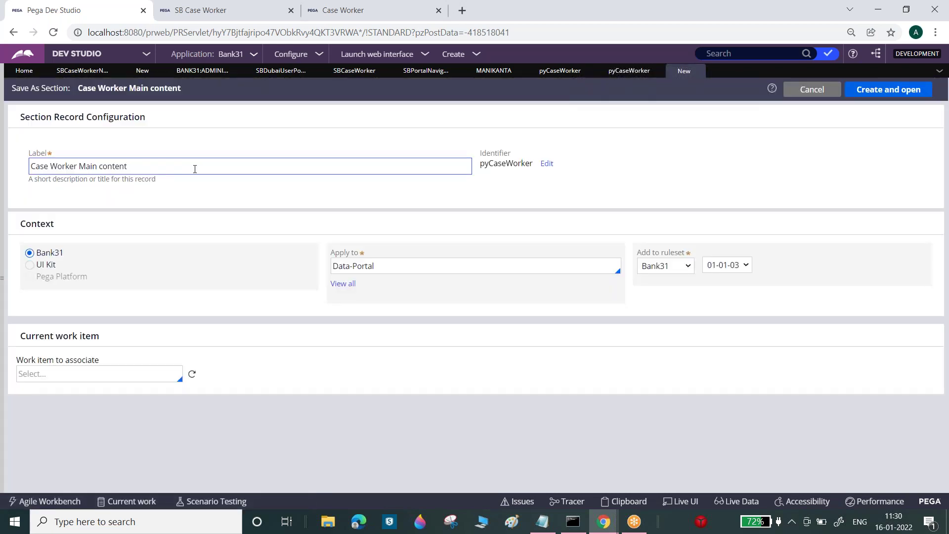
triple_click(148, 164)
text(SB Case Worker)
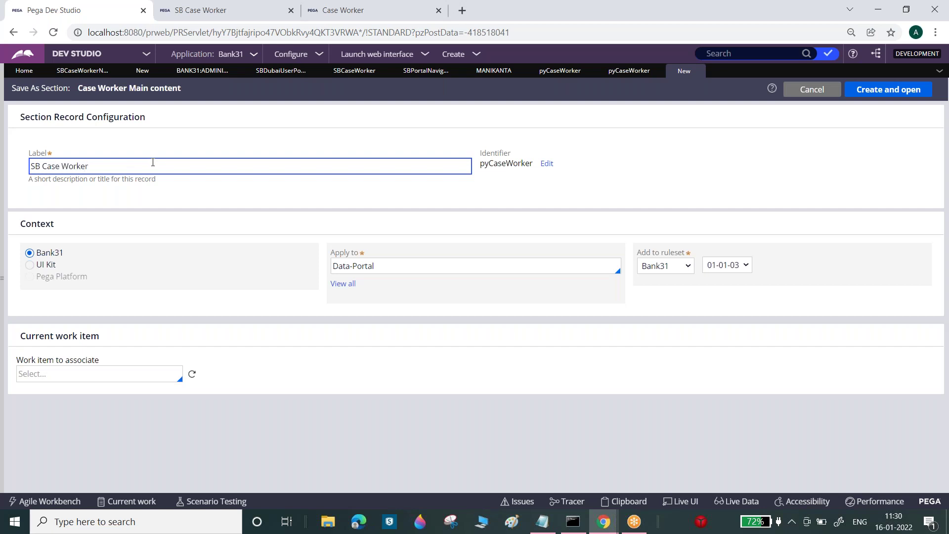
click(588, 194)
click(911, 90)
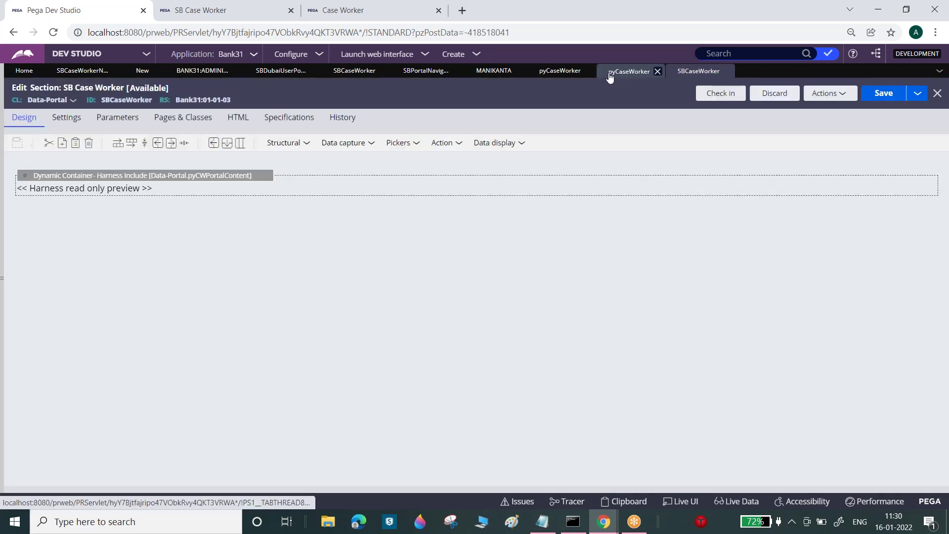
click(610, 74)
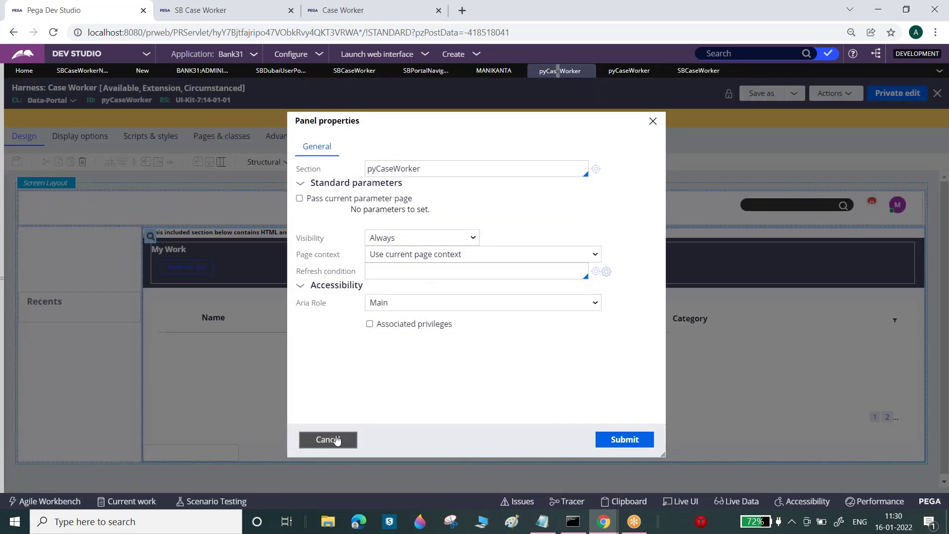
- Embed the SBCaseWorker section in the SB Case Worker harness and save the harness
click(322, 440)
click(275, 72)
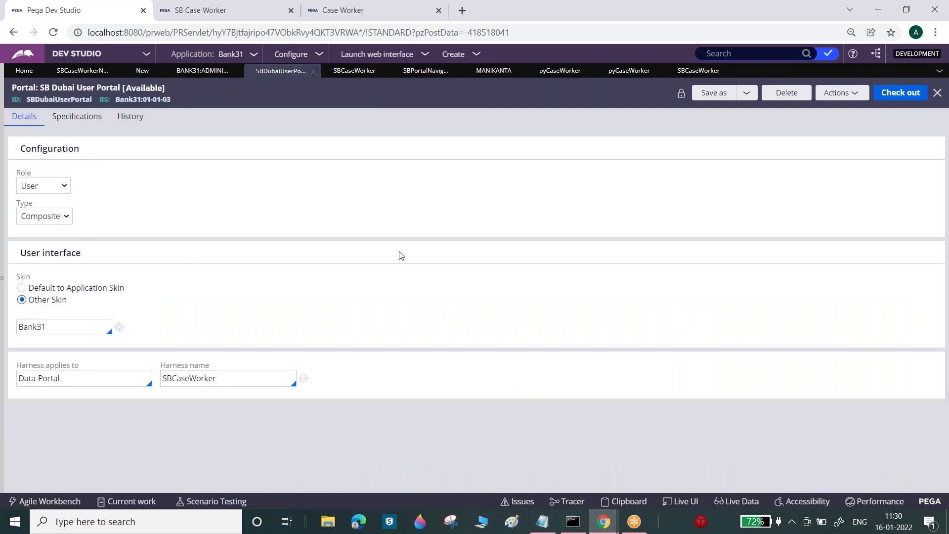
click(355, 72)
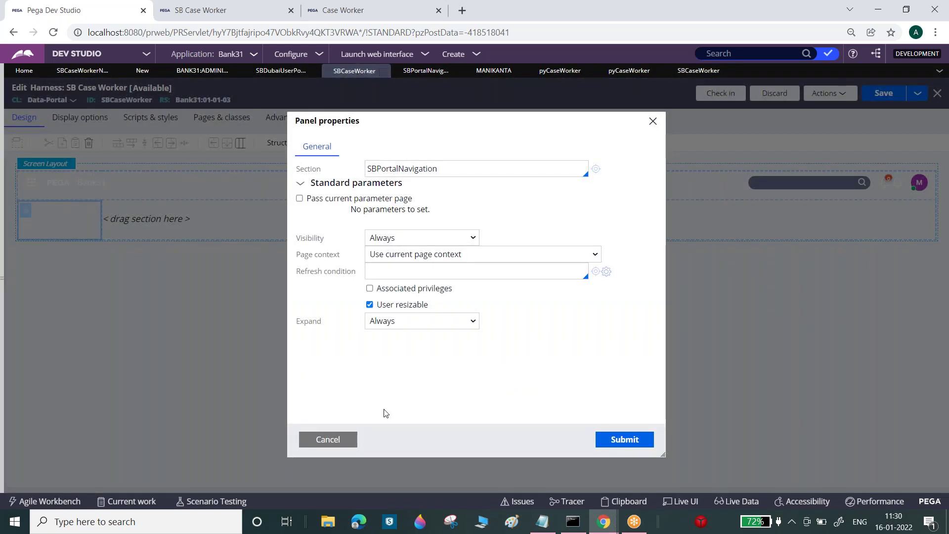
click(342, 439)
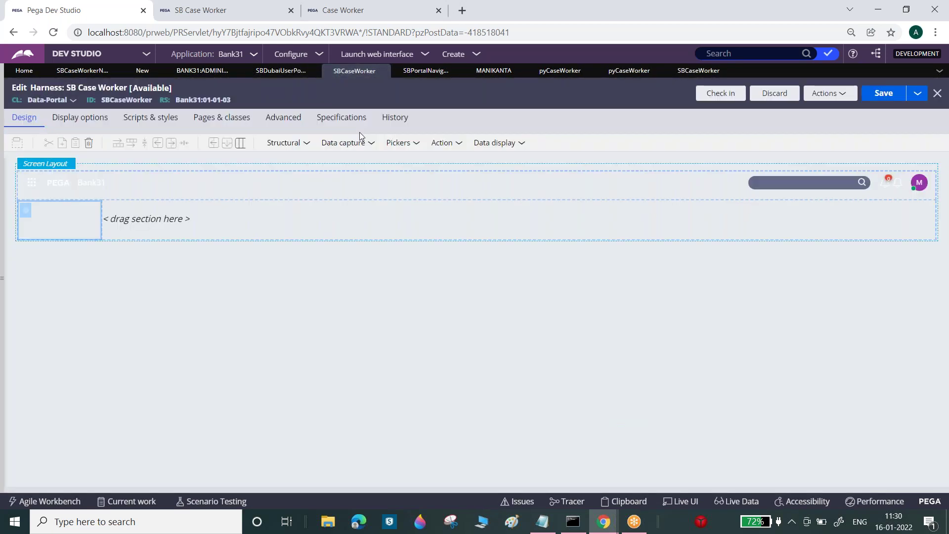
click(302, 144)
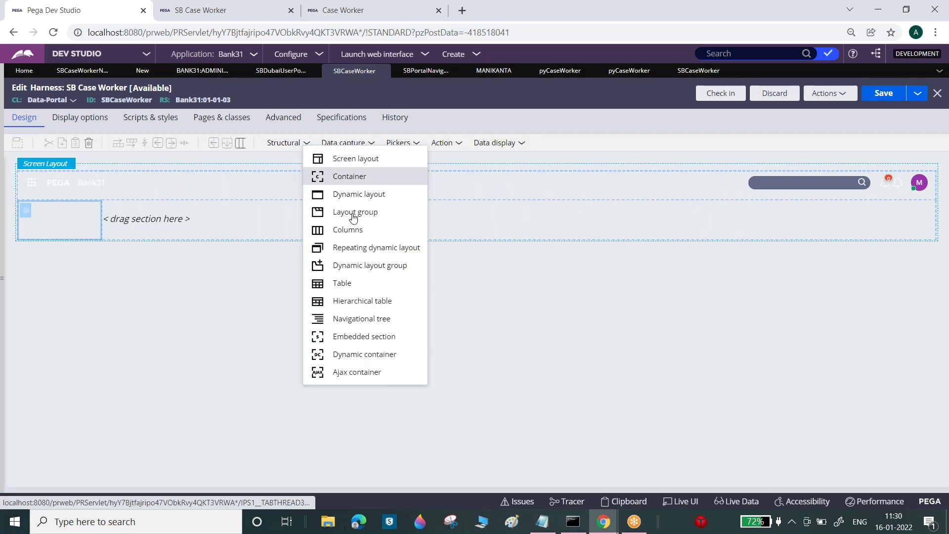
drag(363, 336, 299, 228)
click(515, 296)
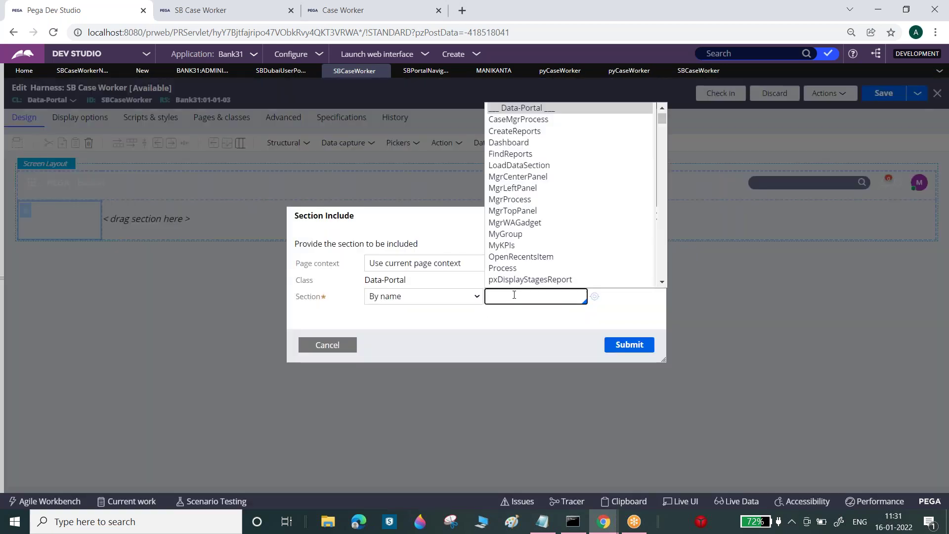
text(sb)
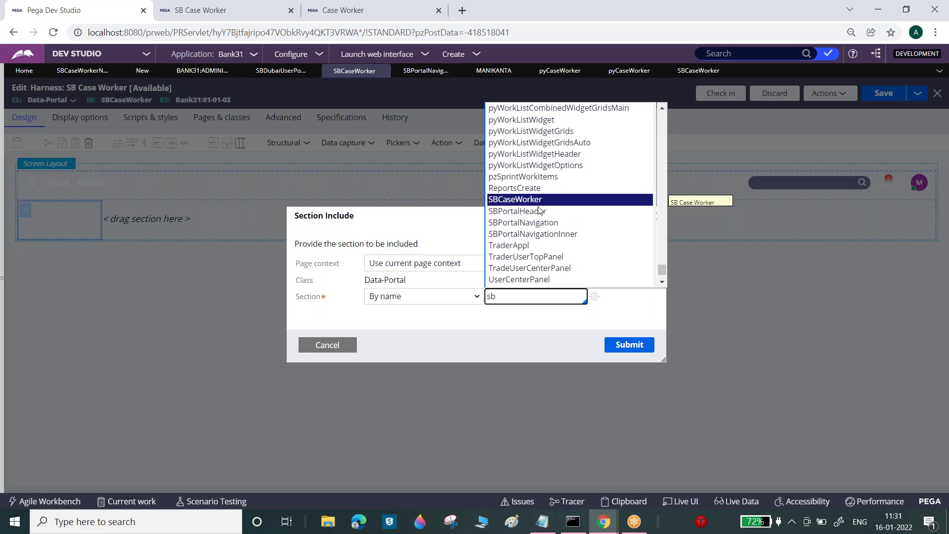
click(535, 202)
click(632, 345)
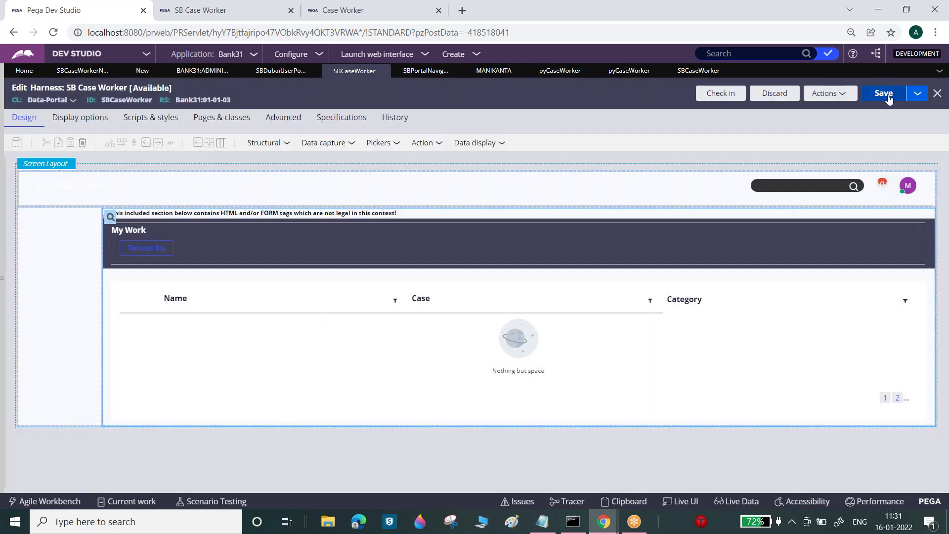
click(886, 94)
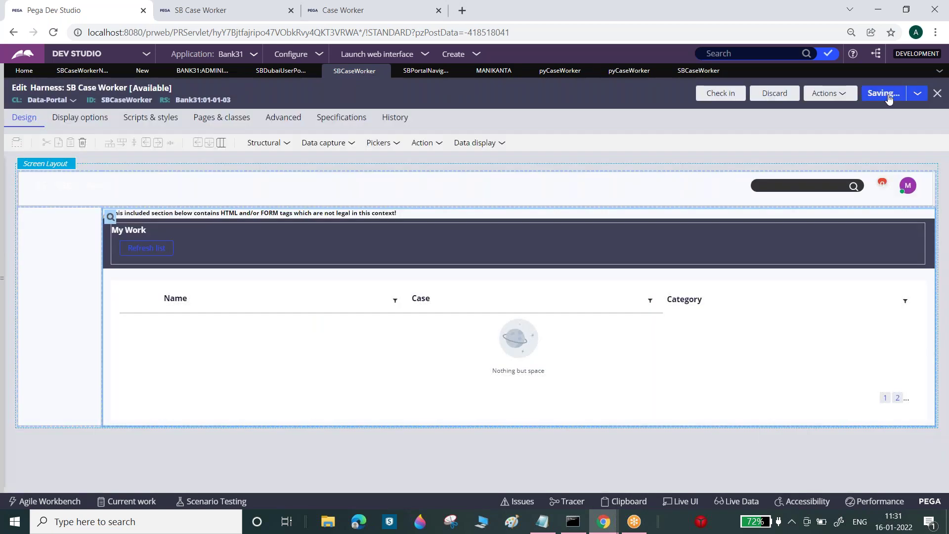
- Reload the SB Case Worker portal, which still opens on the My Work worklist
click(210, 4)
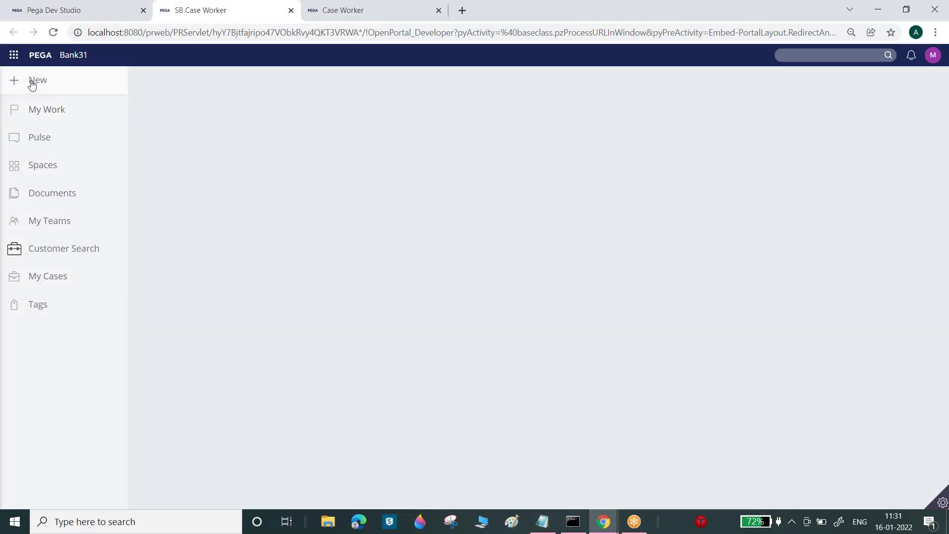
click(53, 32)
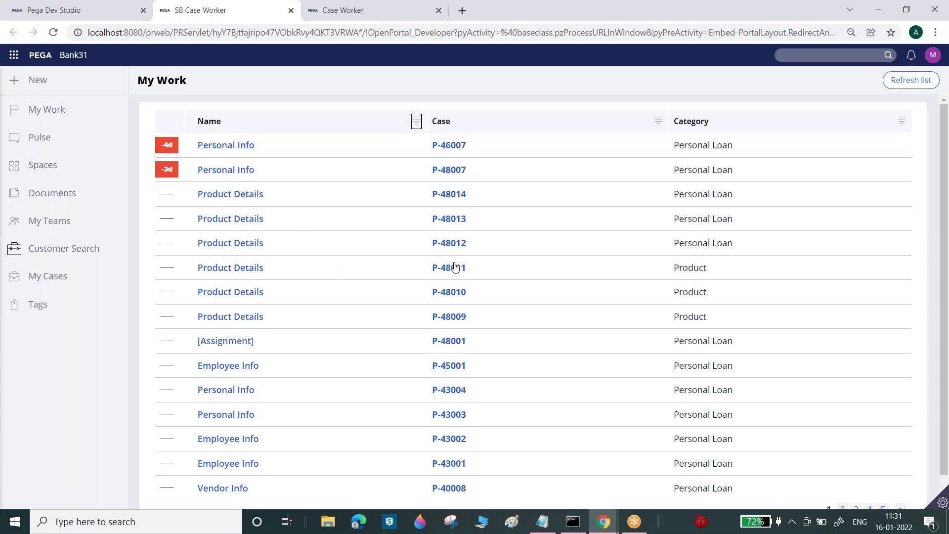
click(136, 7)
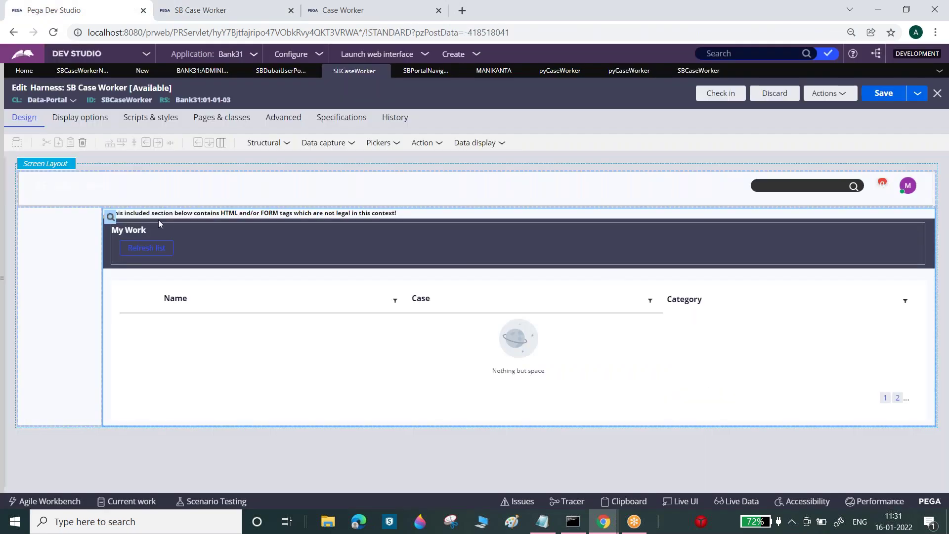
- Open the pyCWPortalContent harness from the SBCaseWorker section and compare it with the portal's My Work page
click(110, 216)
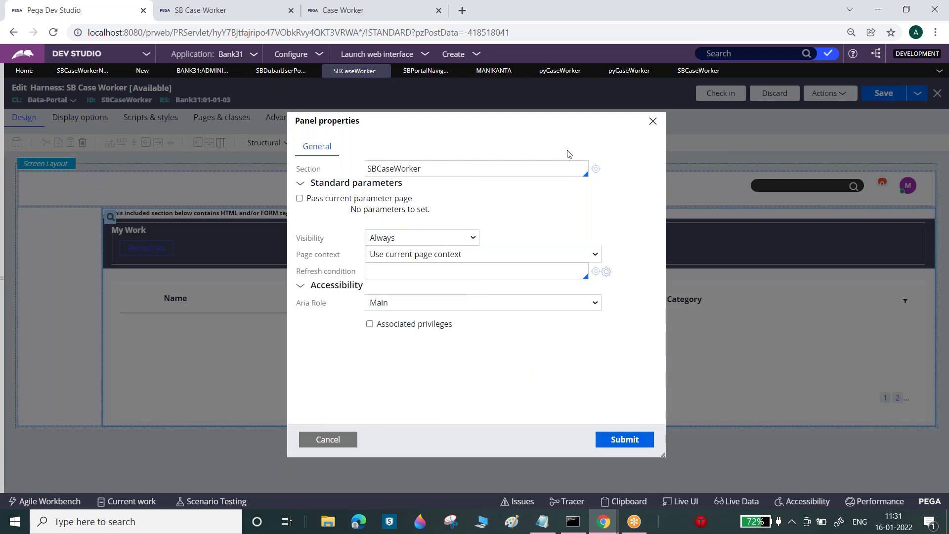
click(595, 170)
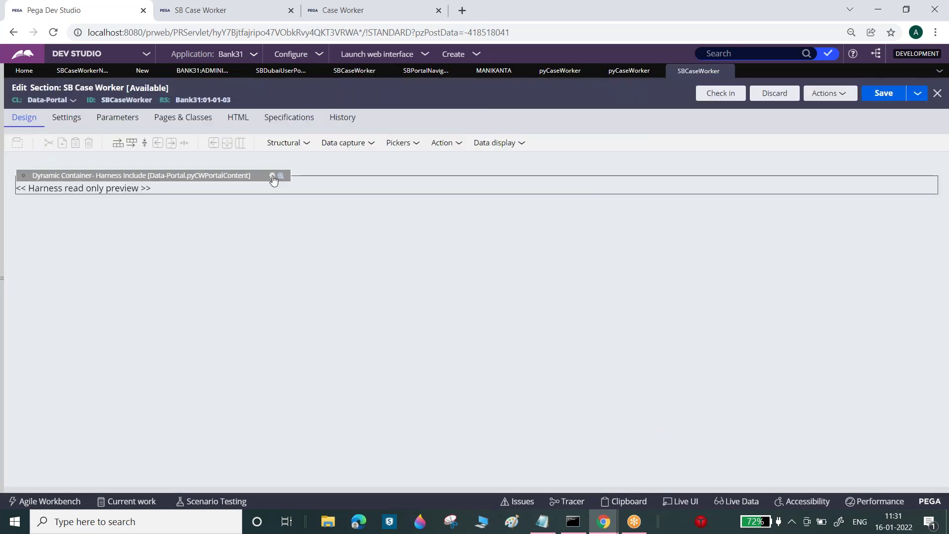
click(272, 176)
double_click(409, 171)
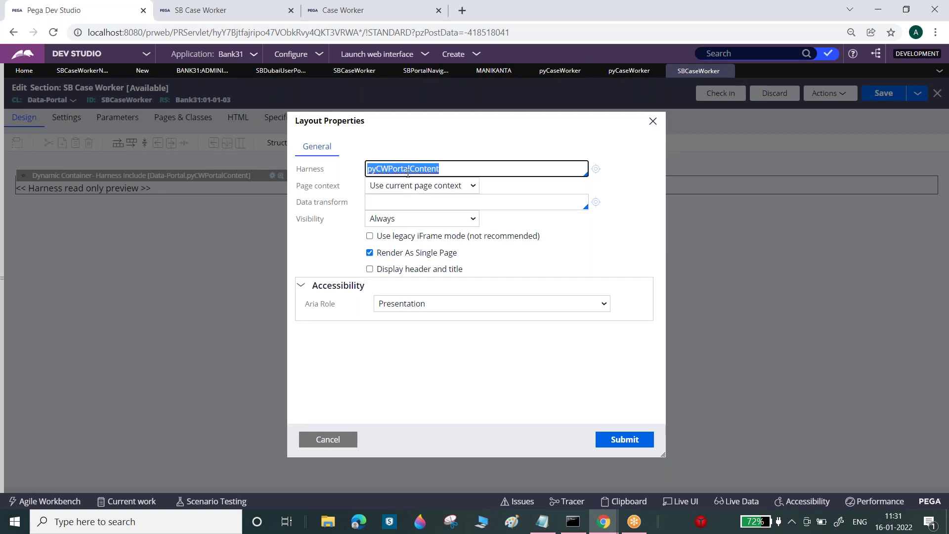
click(596, 169)
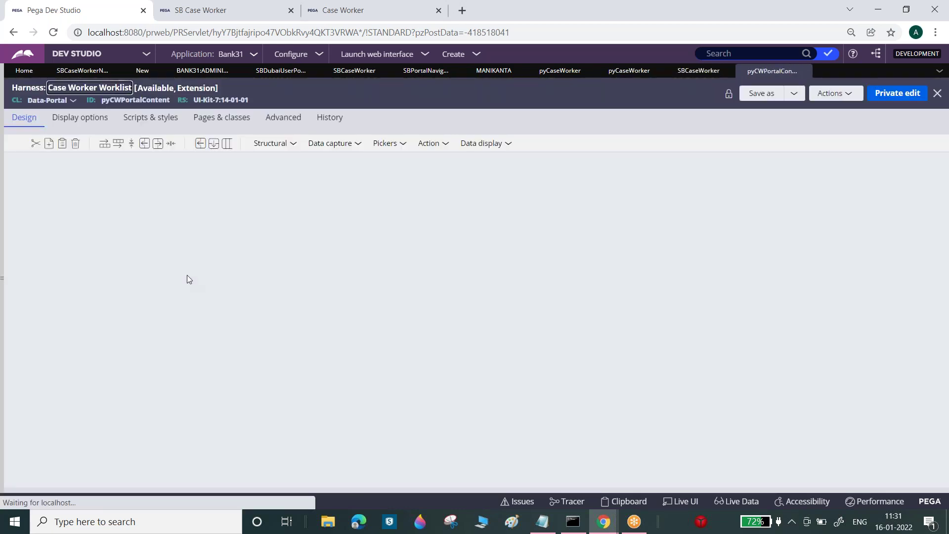
click(188, 10)
drag(139, 77, 183, 80)
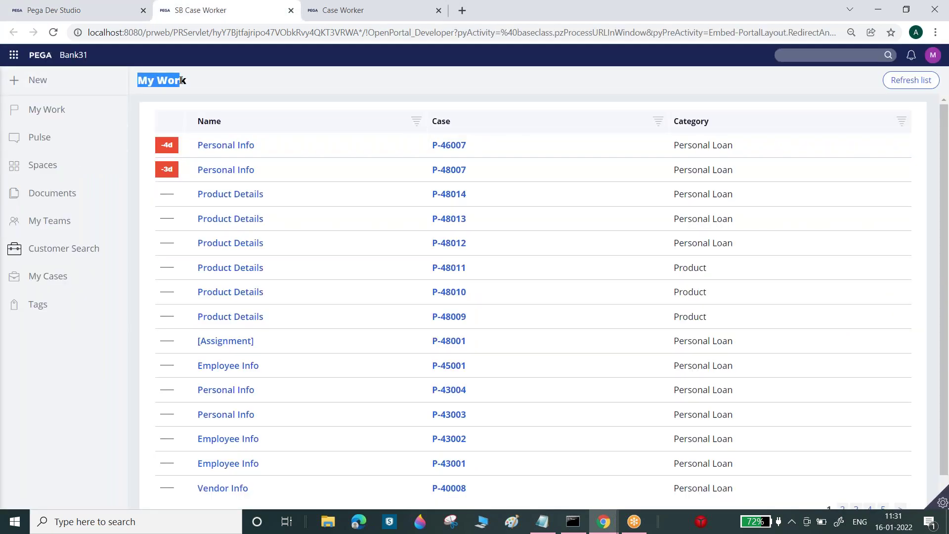
click(66, 10)
click(121, 186)
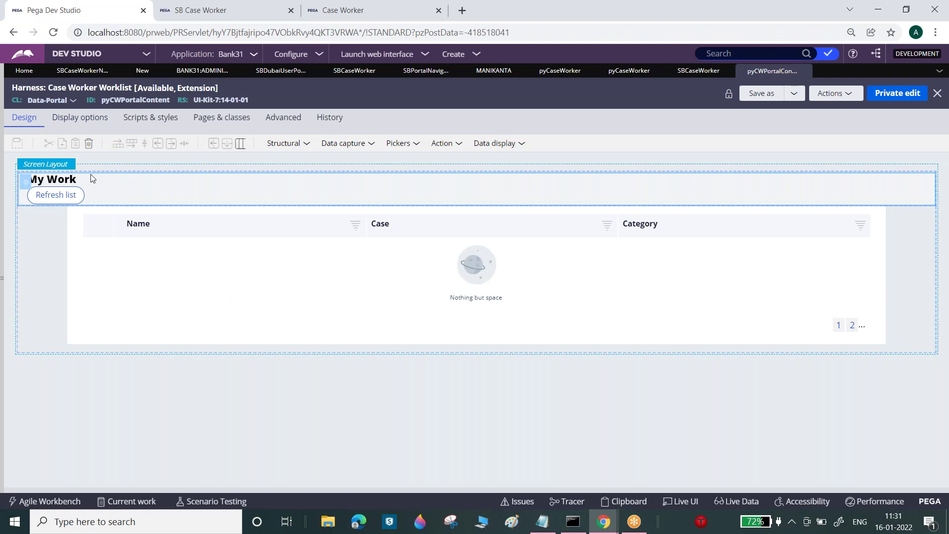
click(698, 70)
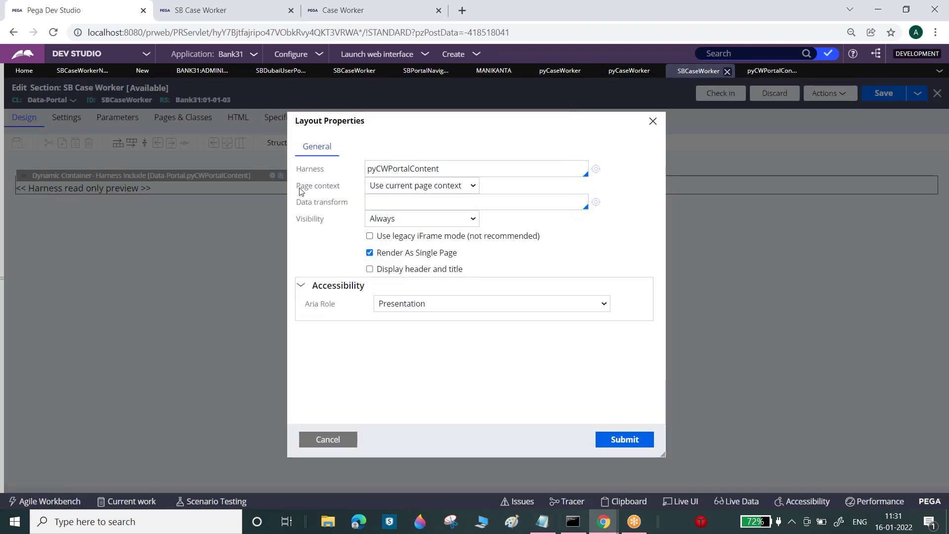
click(328, 439)
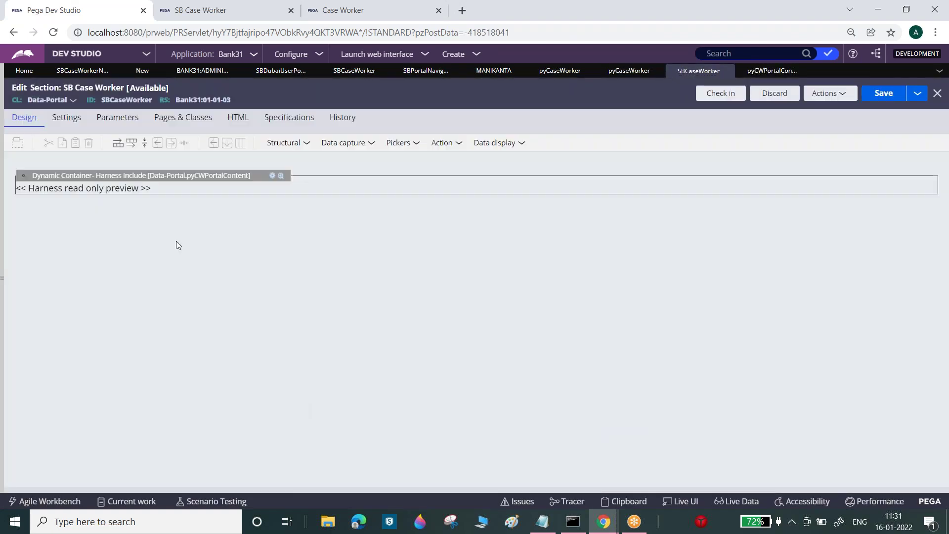
- Try adding a Single Document dynamic container showing a harness to SBCaseWorker, then cancel it
drag(34, 87, 60, 88)
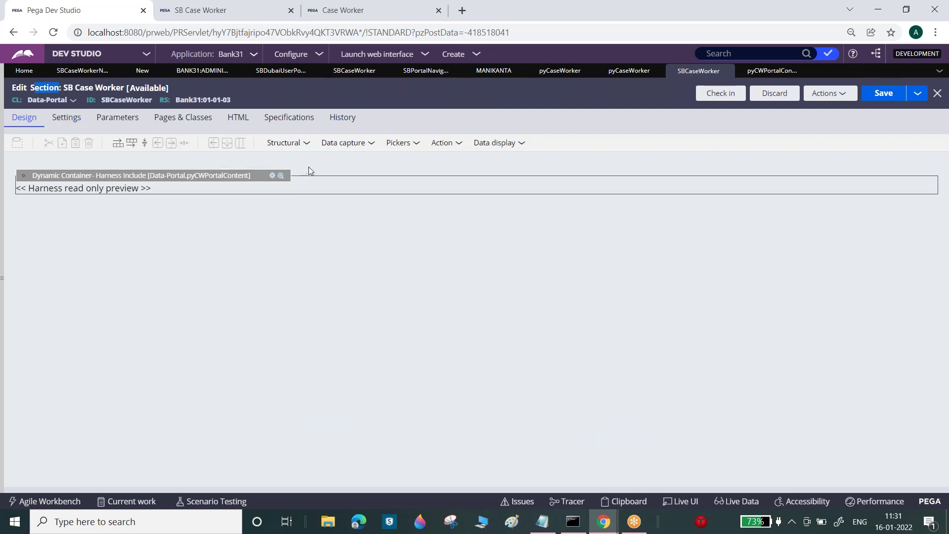
click(307, 143)
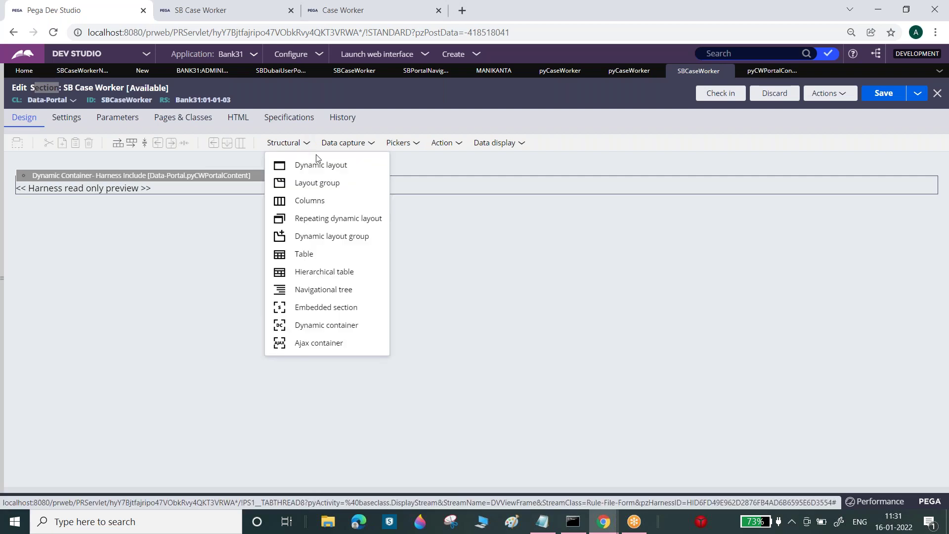
click(333, 325)
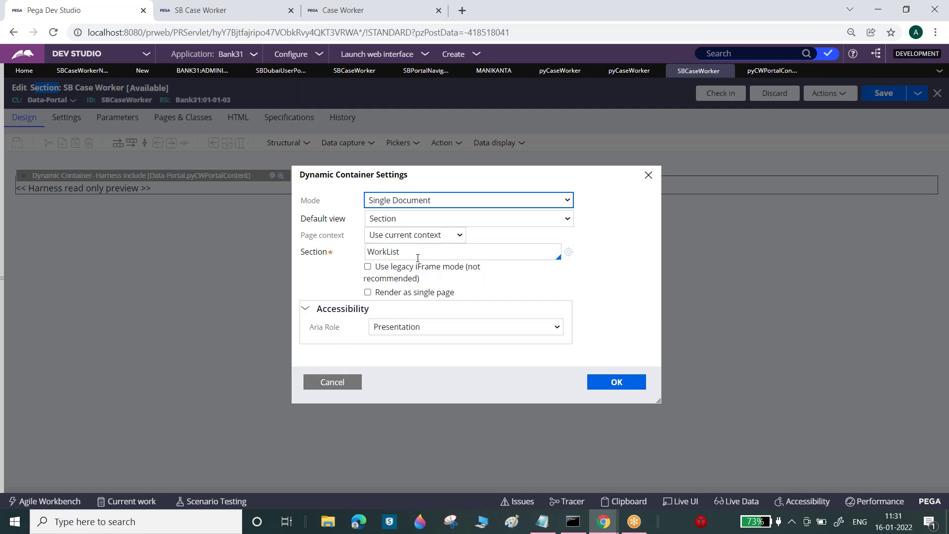
click(448, 220)
click(421, 244)
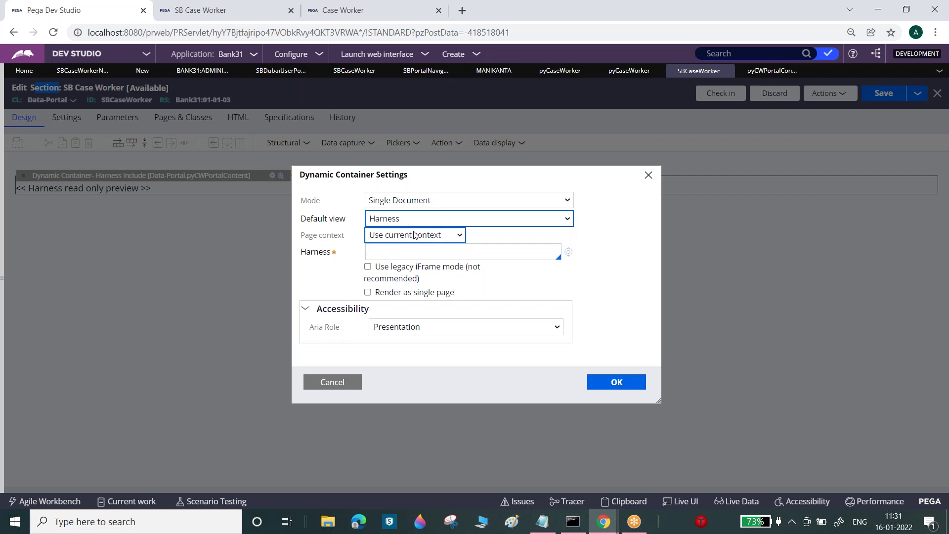
click(394, 251)
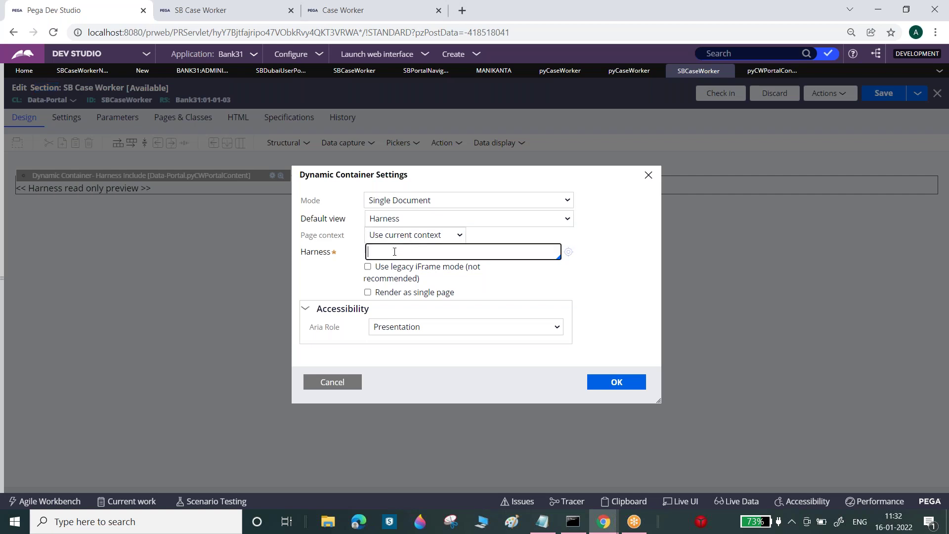
click(420, 204)
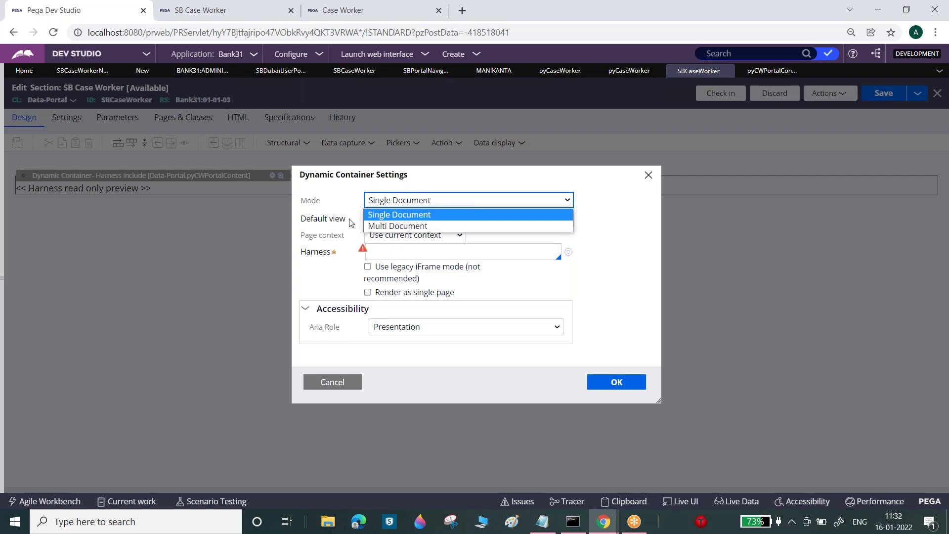
click(348, 202)
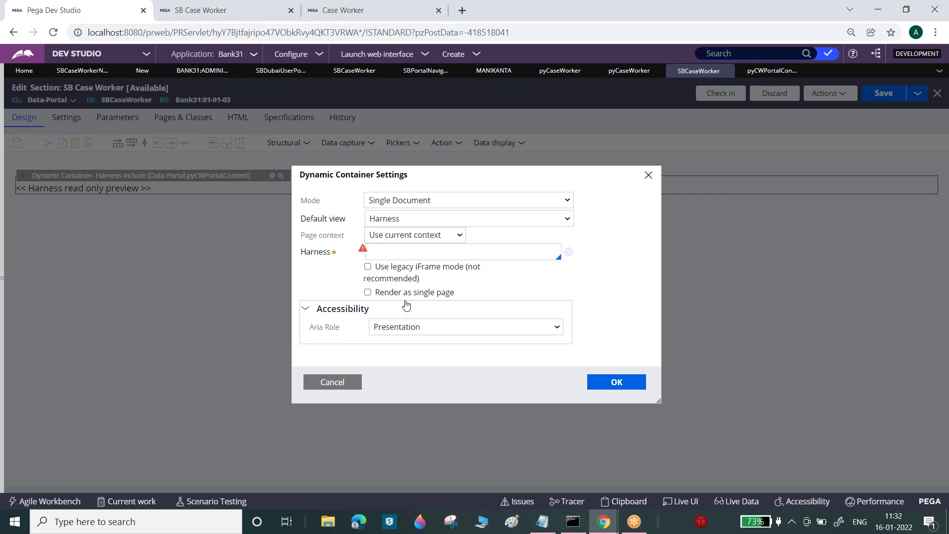
click(329, 383)
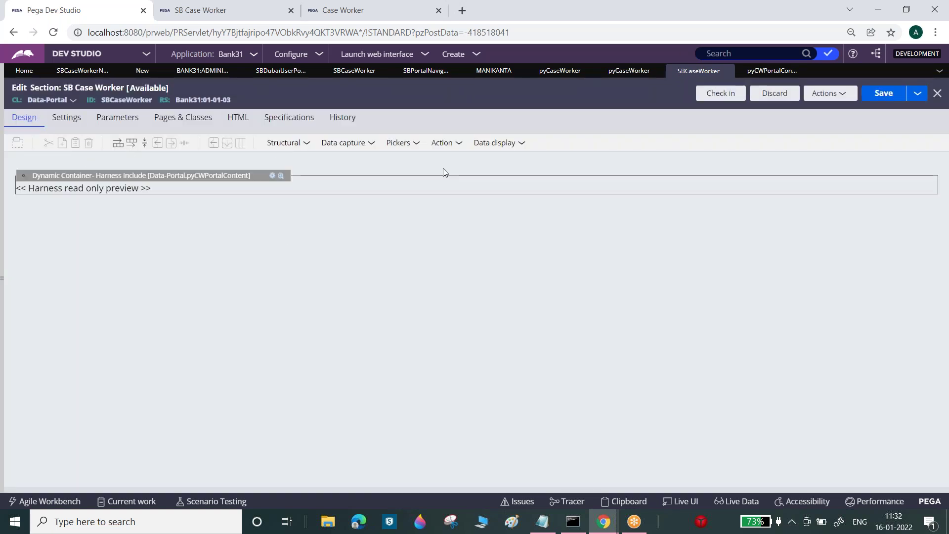
- Return to the pyCWPortalContent harness and select its worklist table layout
click(763, 72)
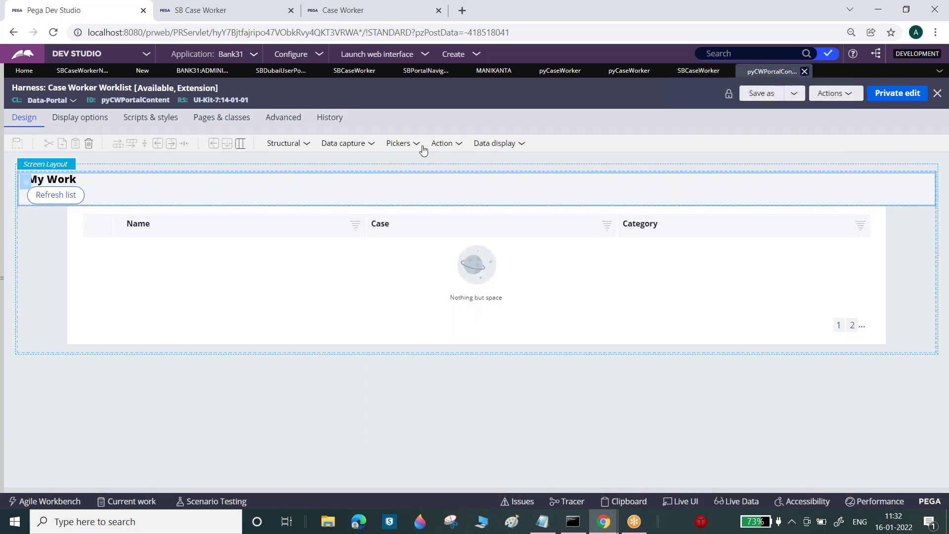
click(41, 221)
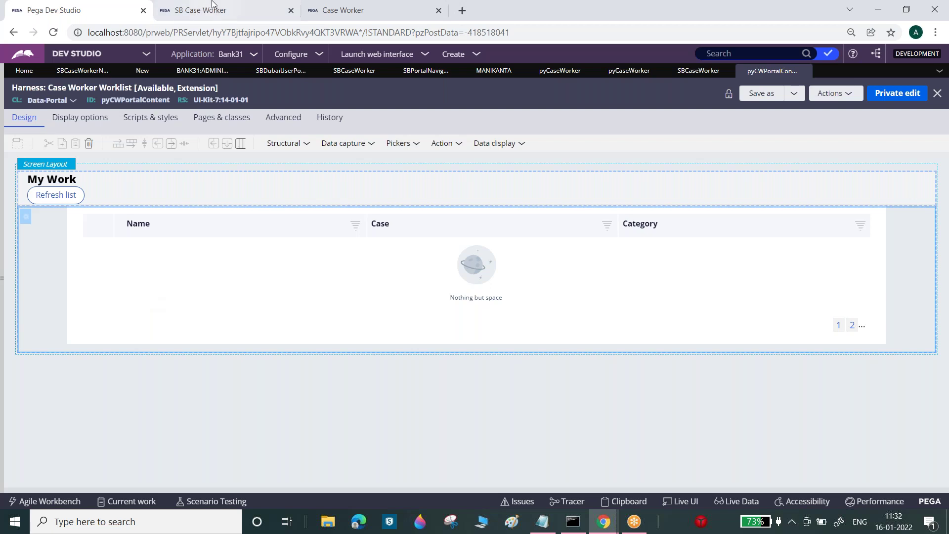
click(234, 5)
- Create and submit a new Personal Loan case, then visit the portal's Documents and My Teams pages
click(41, 82)
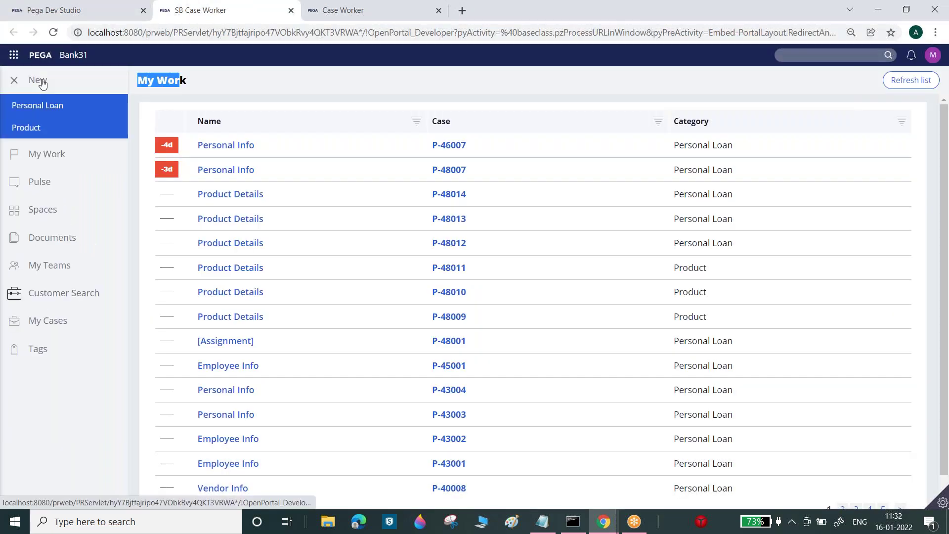
click(37, 105)
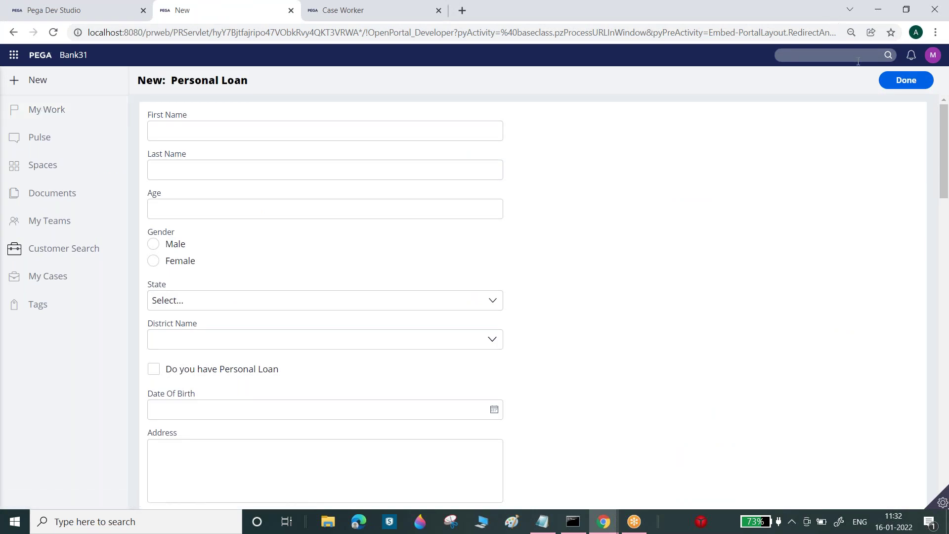
click(880, 76)
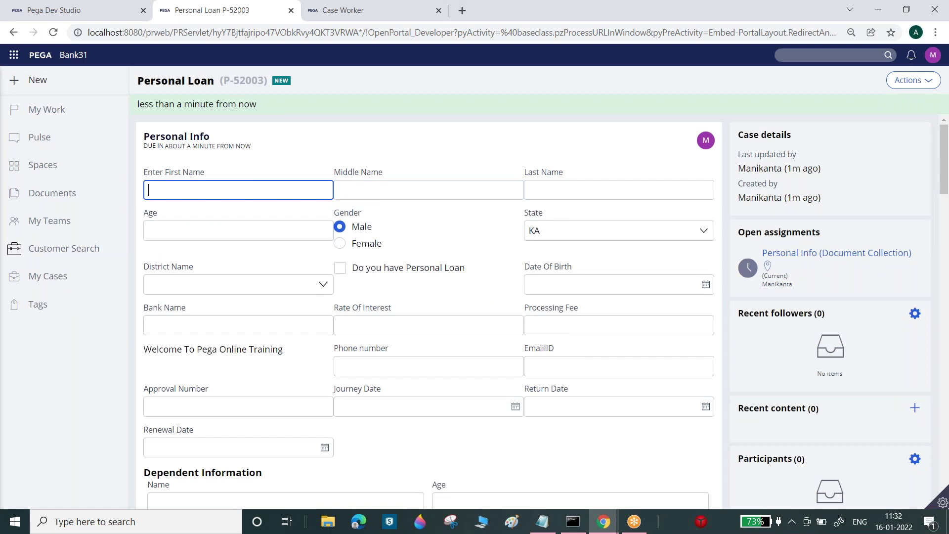
click(62, 192)
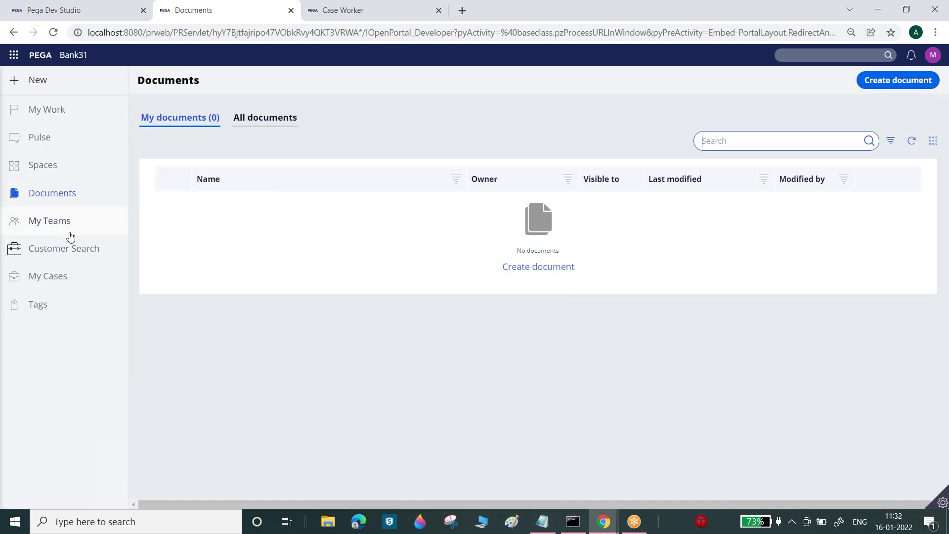
click(58, 221)
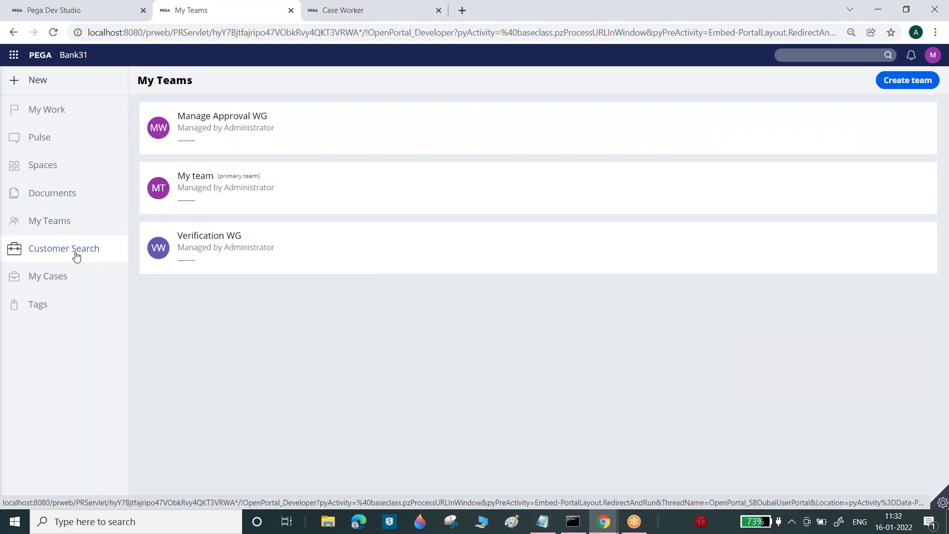
click(79, 10)
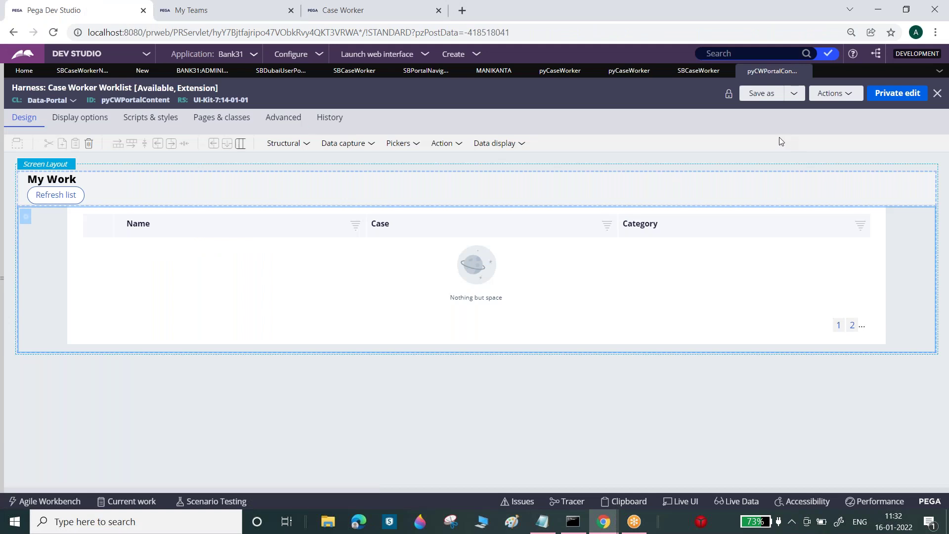
- Close the operator record, Case Worker Main content, SBCaseWorker section (discarding changes) and SBCaseWorker harness tabs
click(524, 72)
click(518, 72)
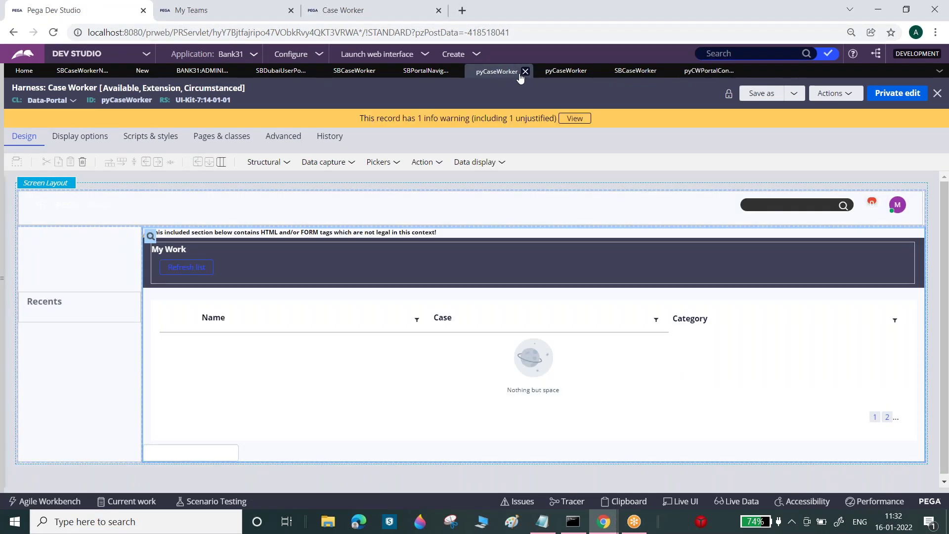
click(569, 73)
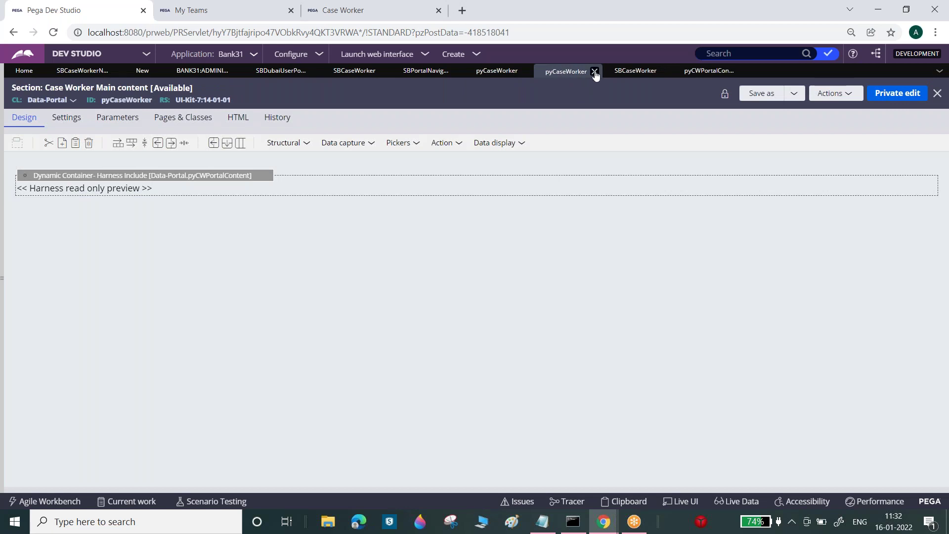
click(594, 72)
click(595, 73)
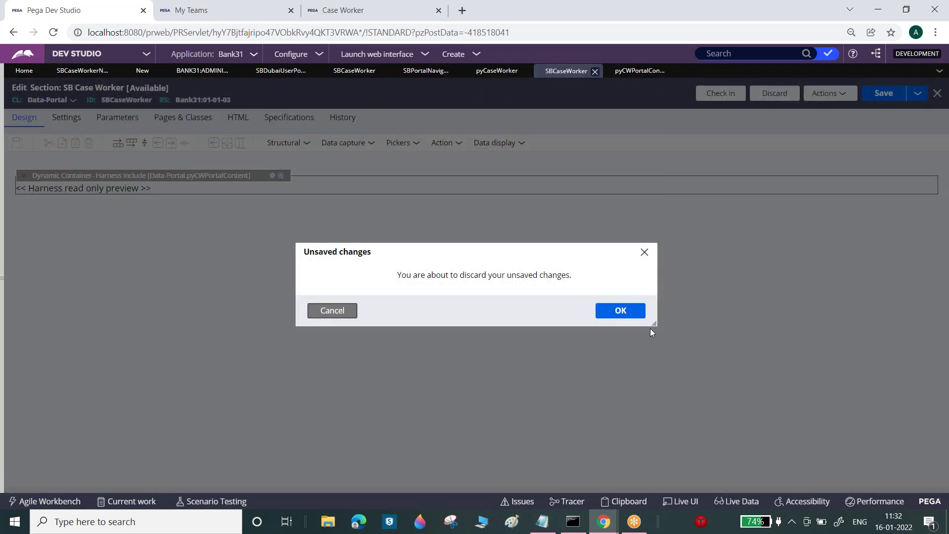
click(620, 310)
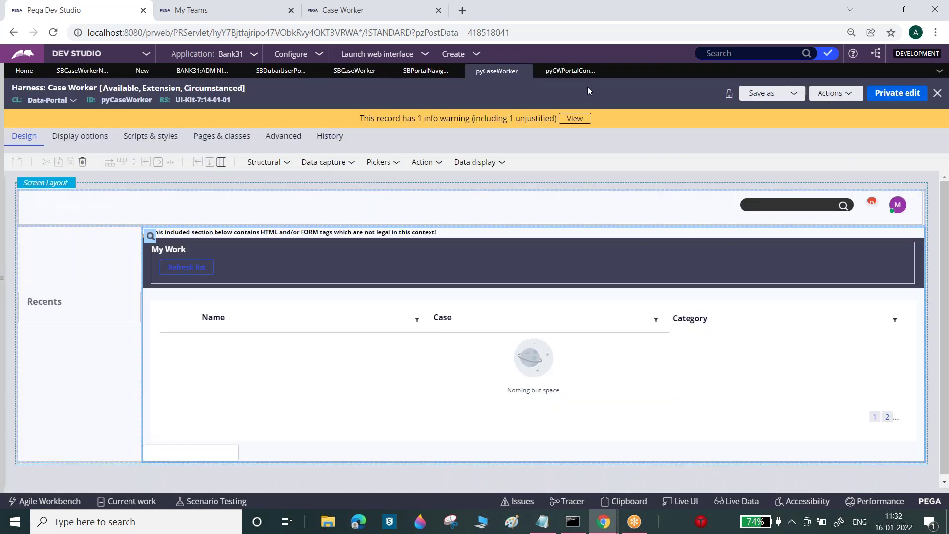
click(354, 71)
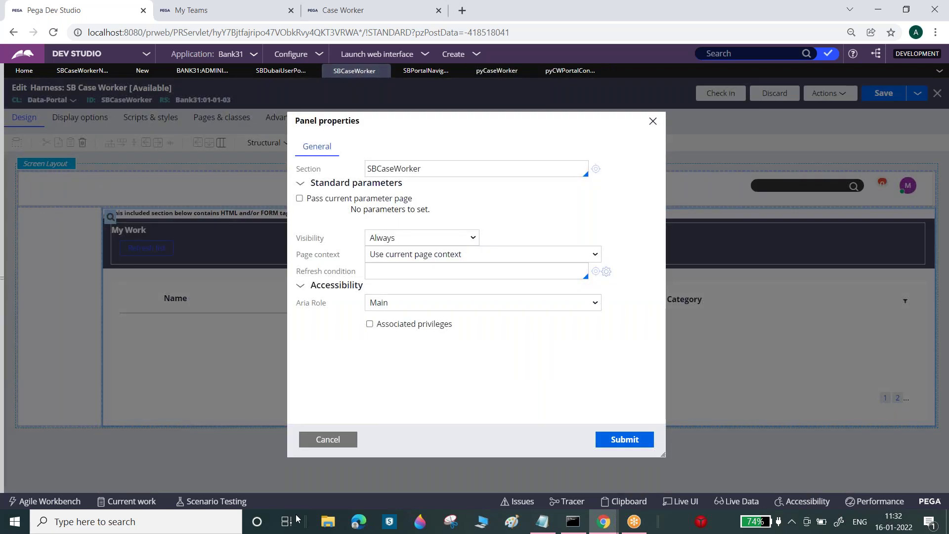
click(327, 440)
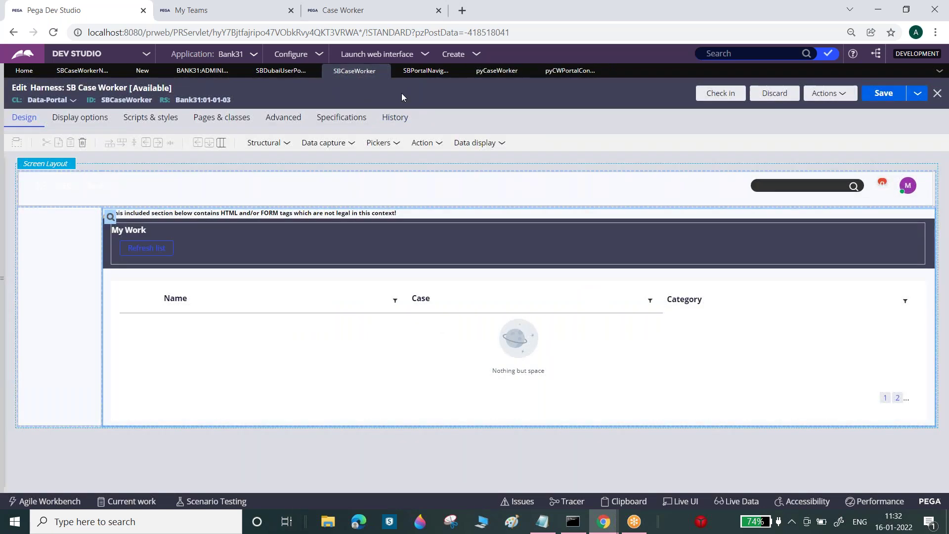
click(383, 71)
- Open SBCaseWorkerNavigation from the SB Portal Navigation Menu cell, close the pyCaseWorker tabs, and view My Teams
click(273, 71)
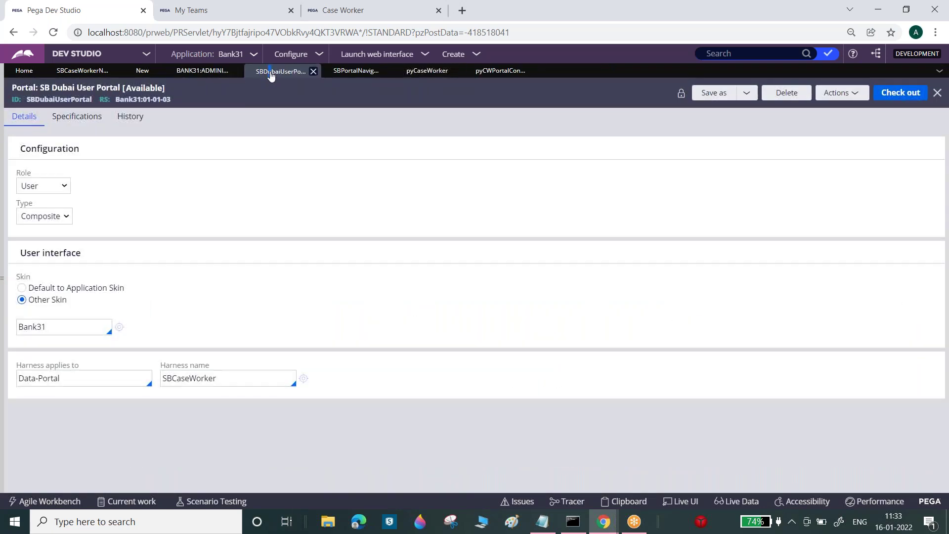
click(343, 74)
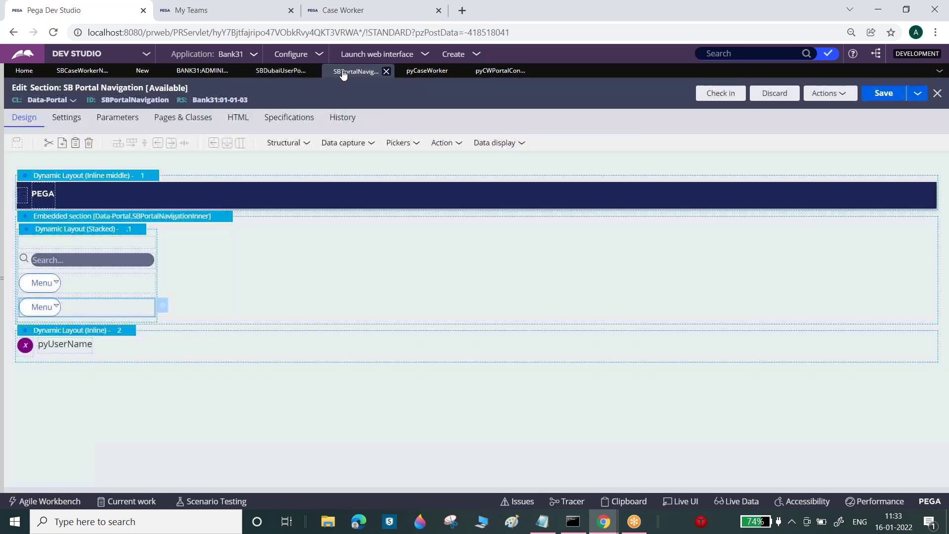
click(161, 306)
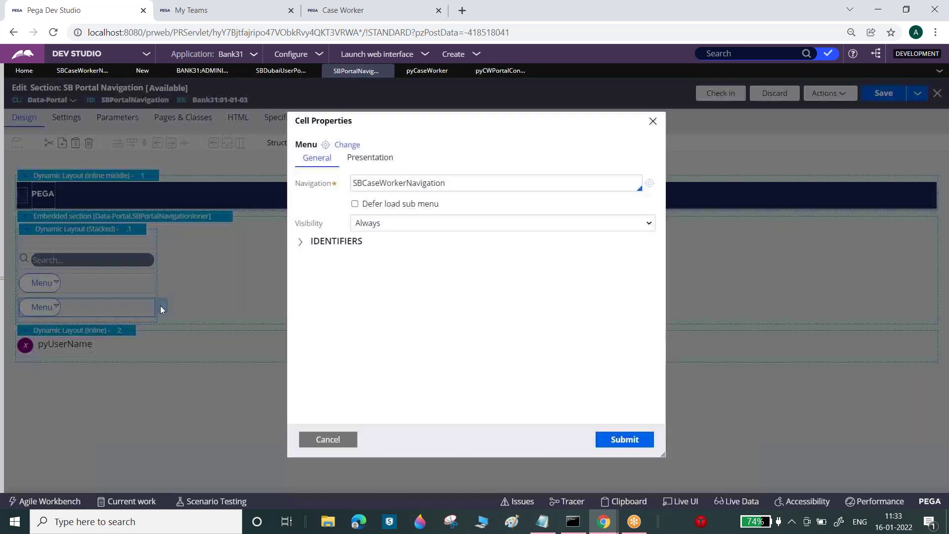
click(649, 184)
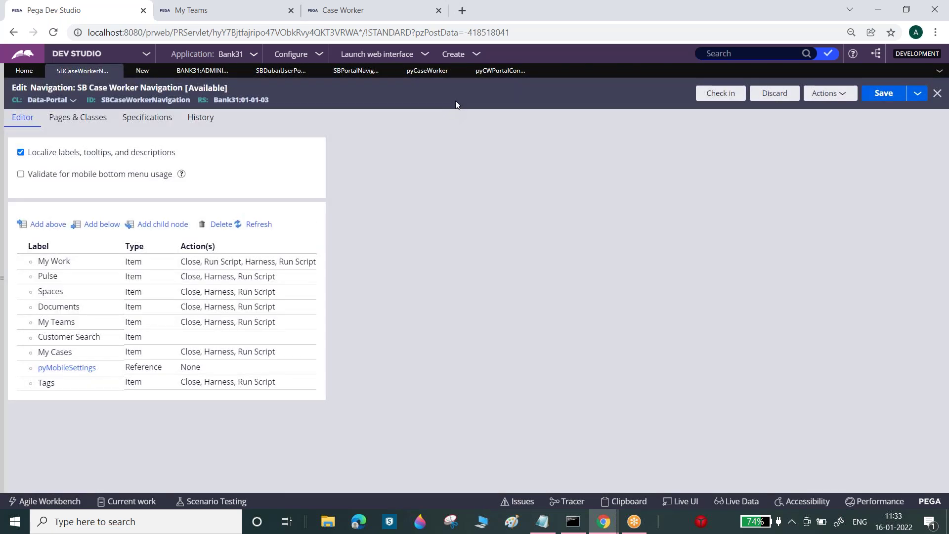
click(442, 75)
click(455, 71)
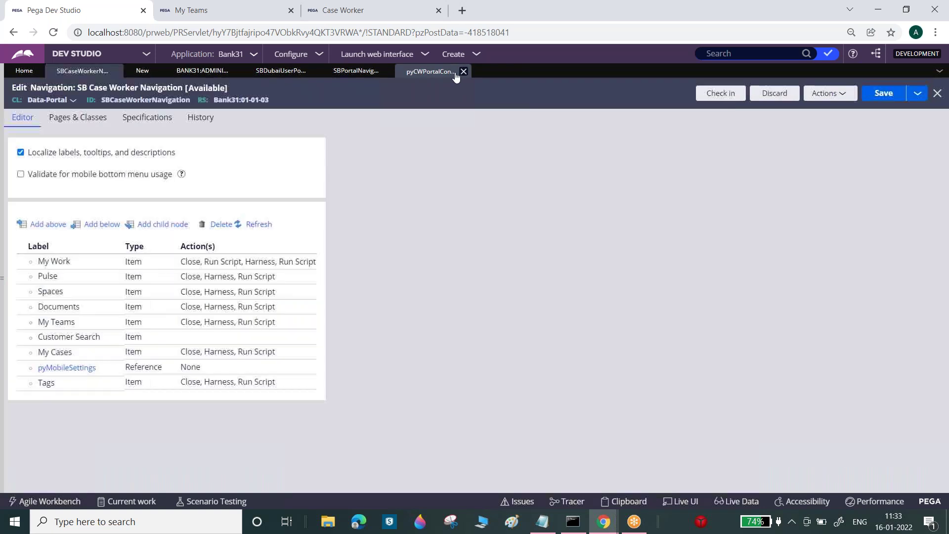
click(462, 71)
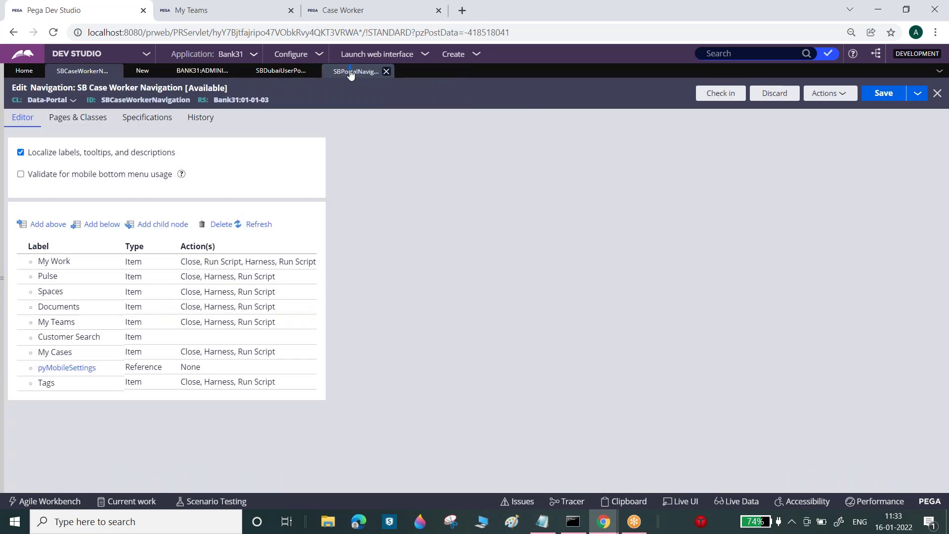
click(350, 71)
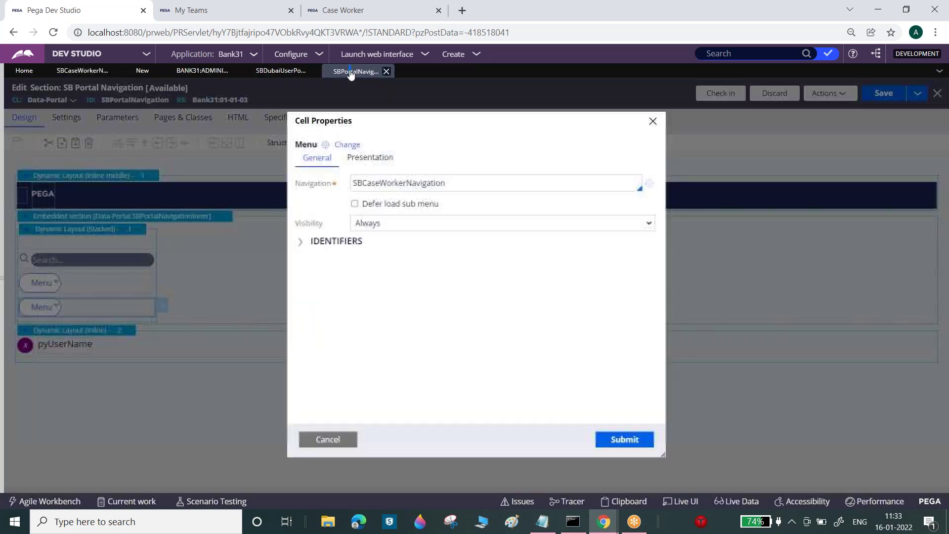
click(649, 184)
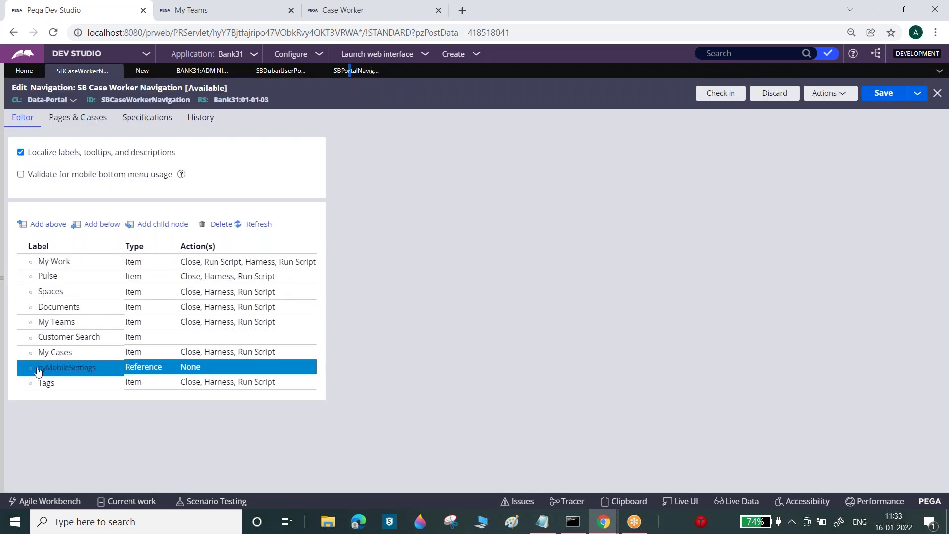
click(242, 10)
click(53, 223)
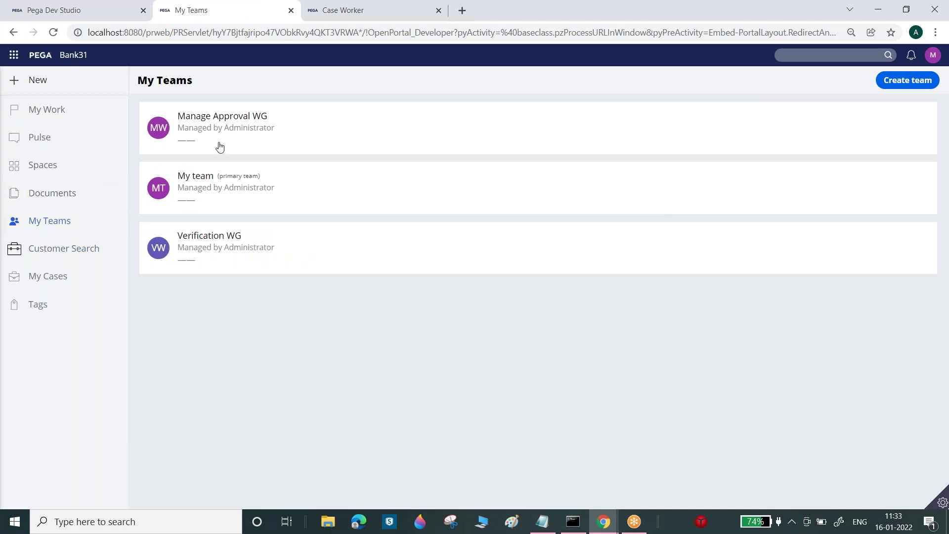
- Show the portal's Documents page, whose My documents list is empty (0)
click(64, 194)
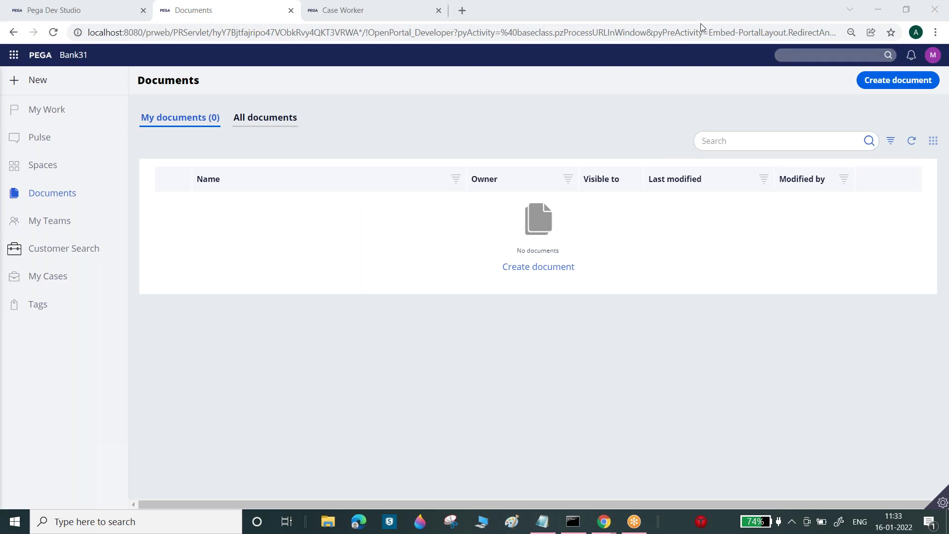
- Inspect the My Teams navigation item's settings and icon class, then view its Close, Harness and Run Script actions
click(107, 9)
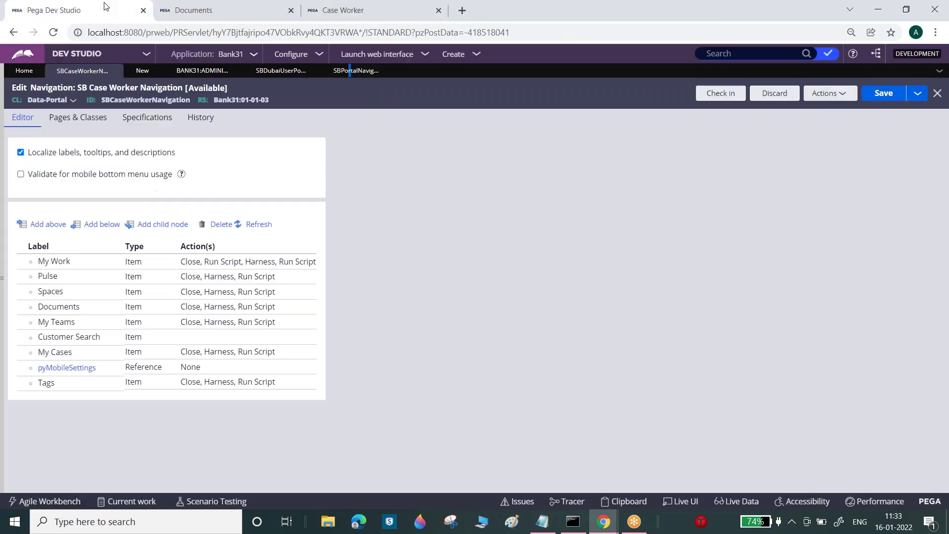
click(267, 306)
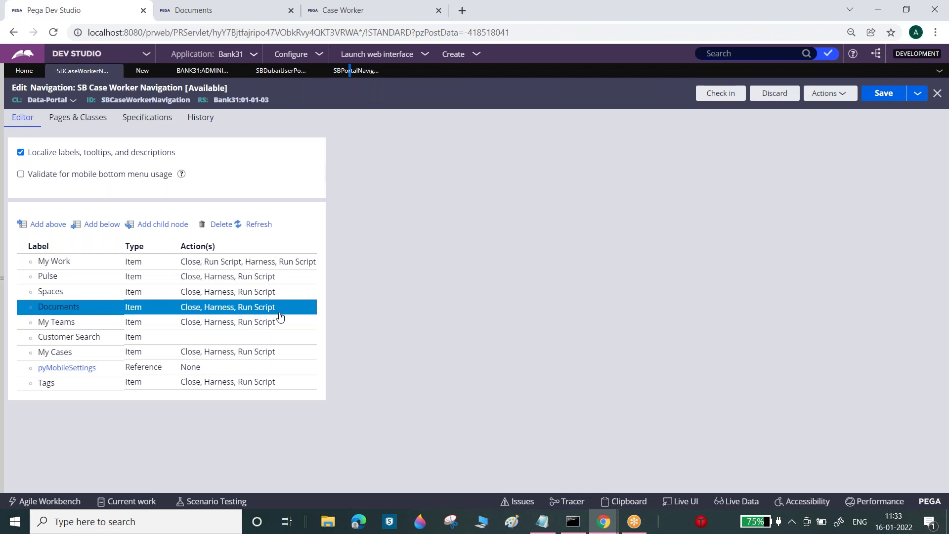
click(217, 320)
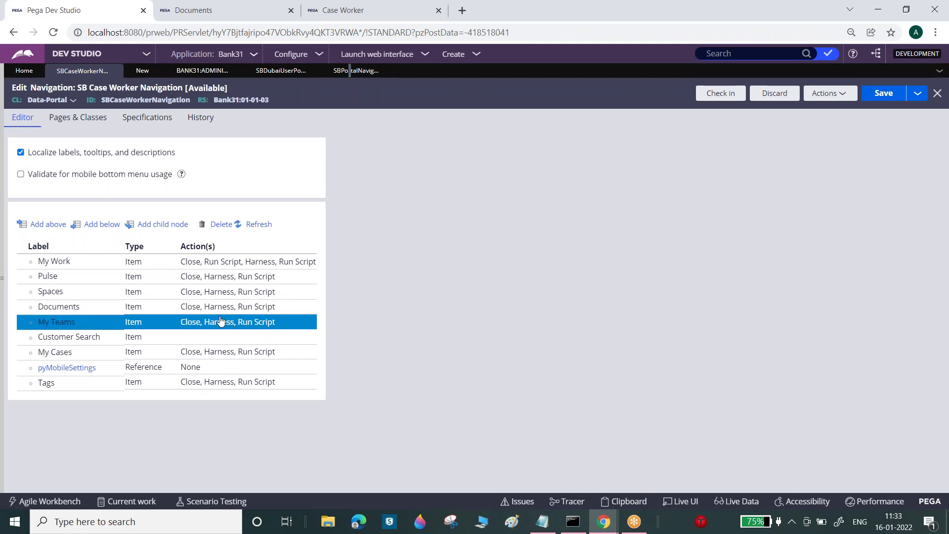
click(48, 276)
click(99, 326)
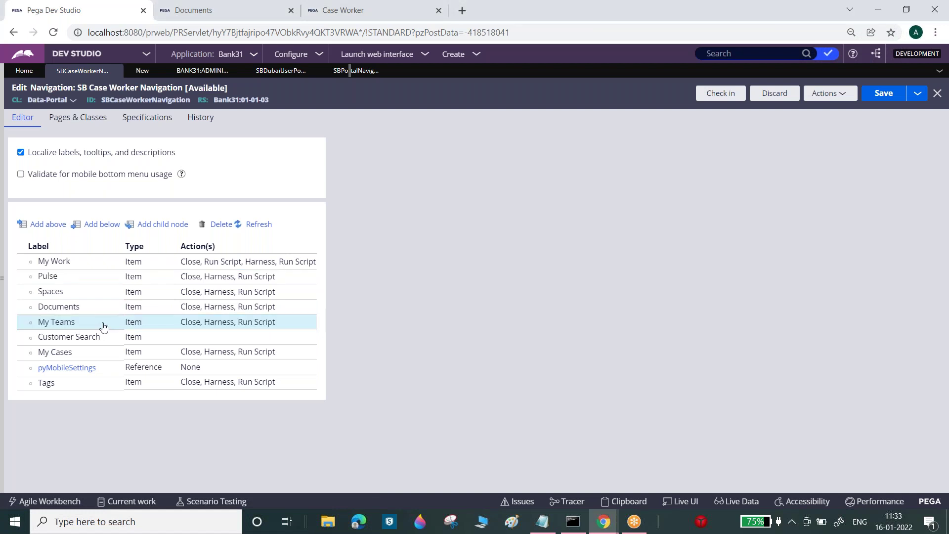
click(103, 327)
click(550, 258)
triple_click(548, 292)
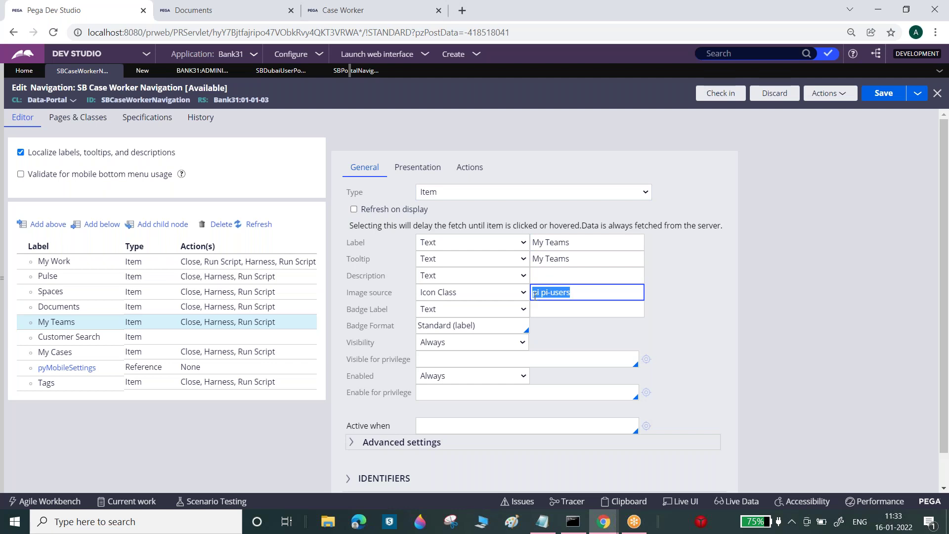
click(197, 10)
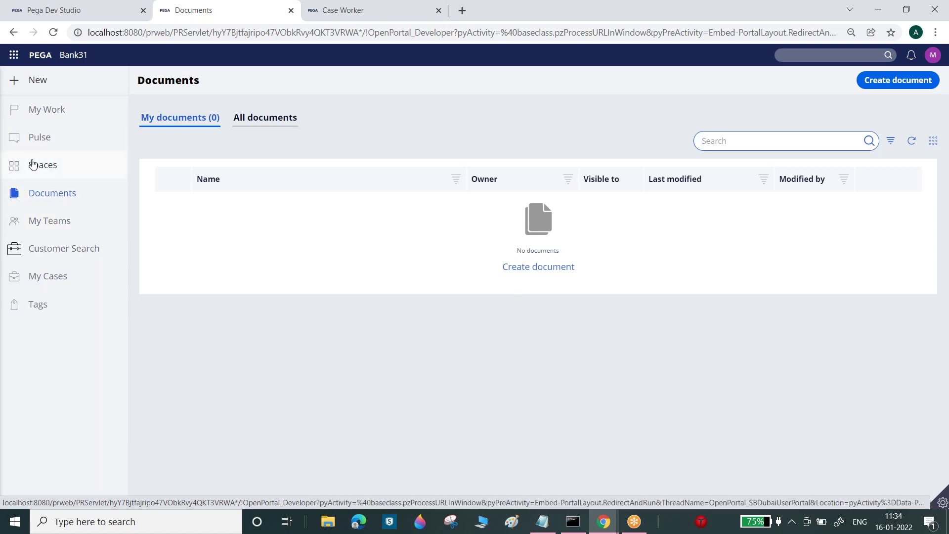
click(69, 9)
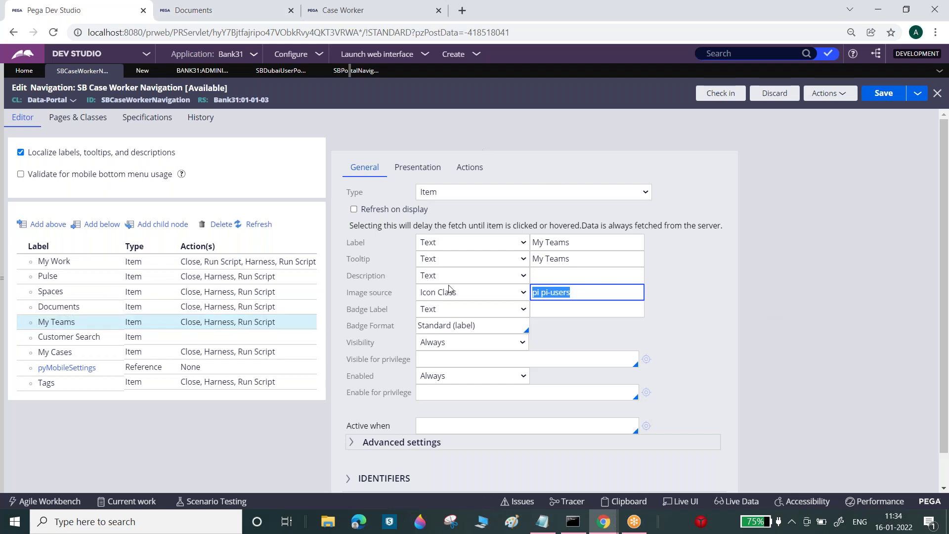
click(470, 167)
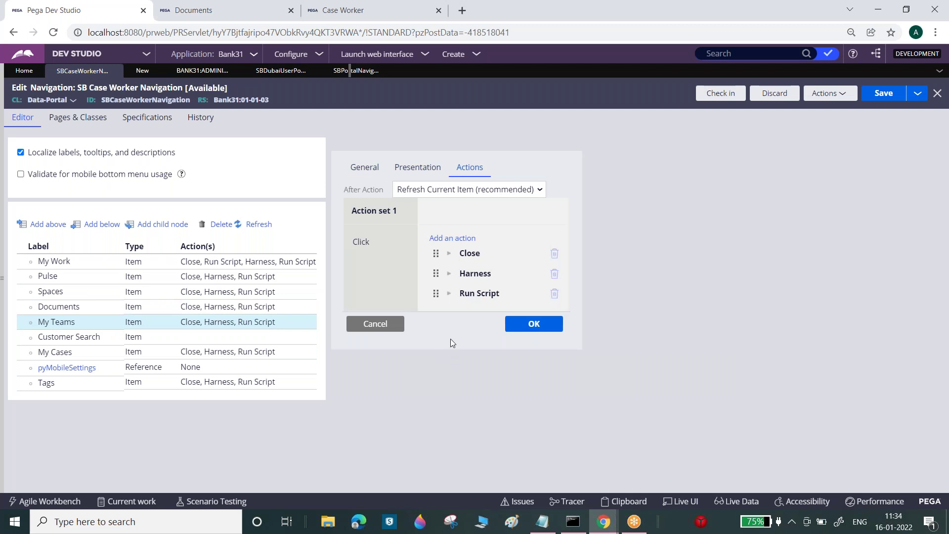
- Review the My Teams Harness action: class Data-Admin-WorkGroup, harness pyTeamDashboard
click(448, 273)
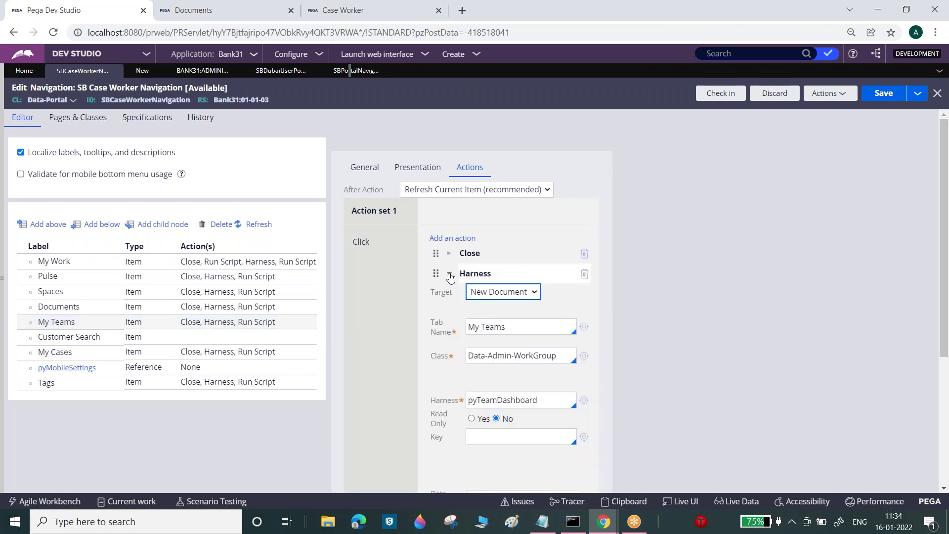
triple_click(493, 358)
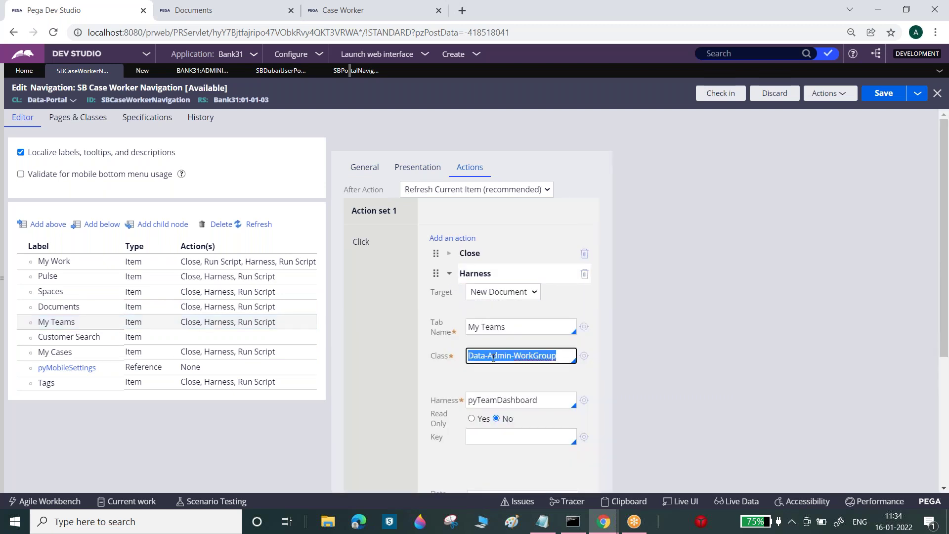
drag(944, 280, 944, 393)
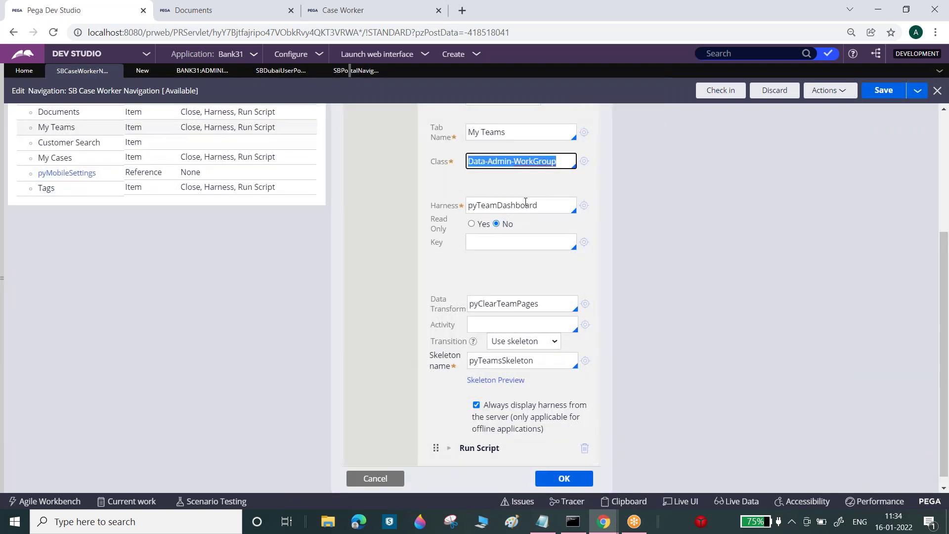
triple_click(519, 205)
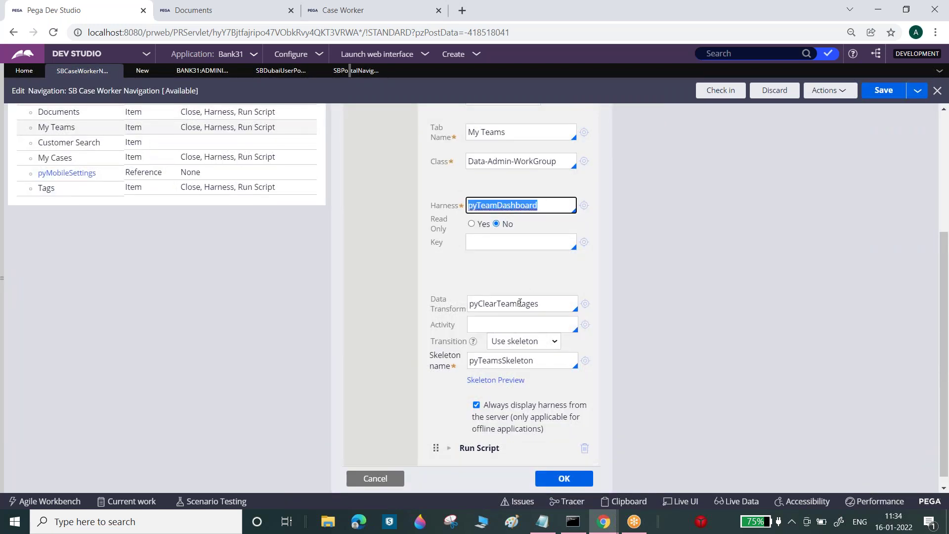
click(72, 119)
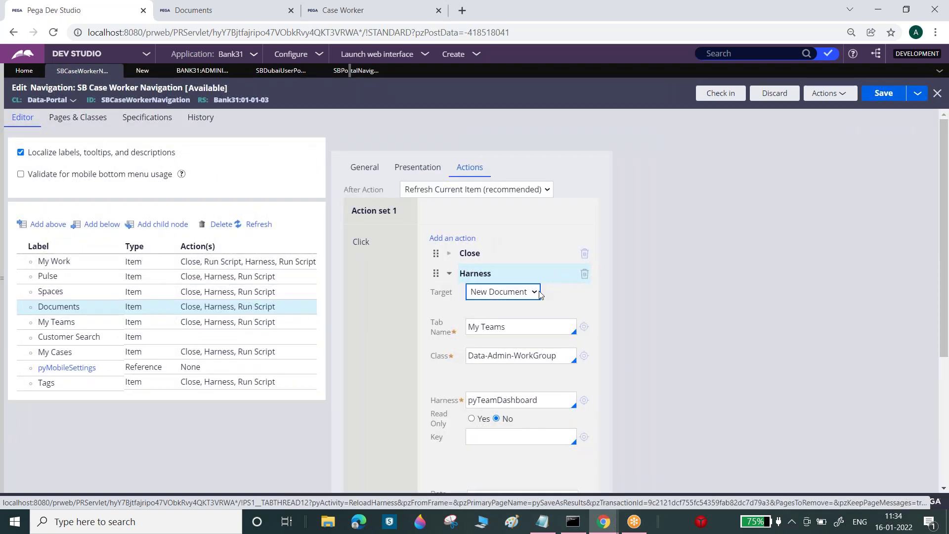
triple_click(493, 353)
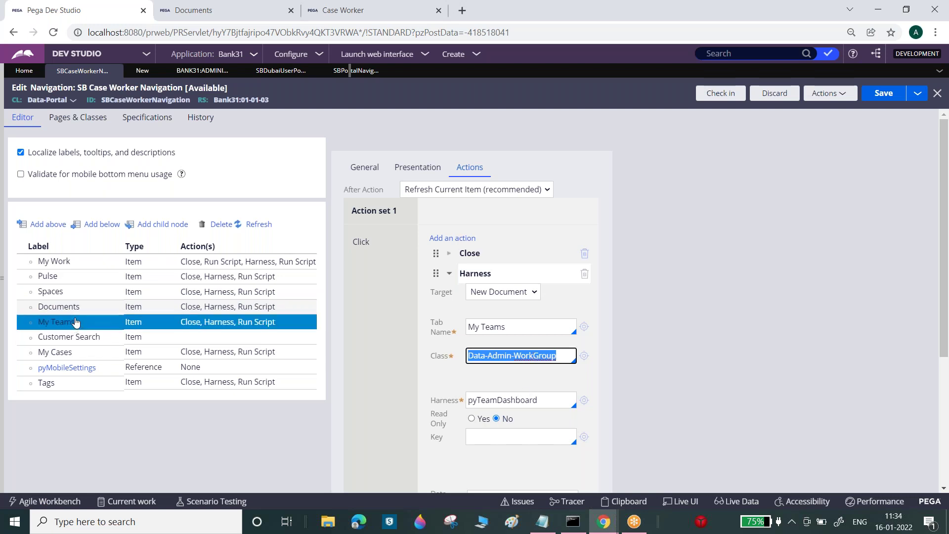
click(353, 171)
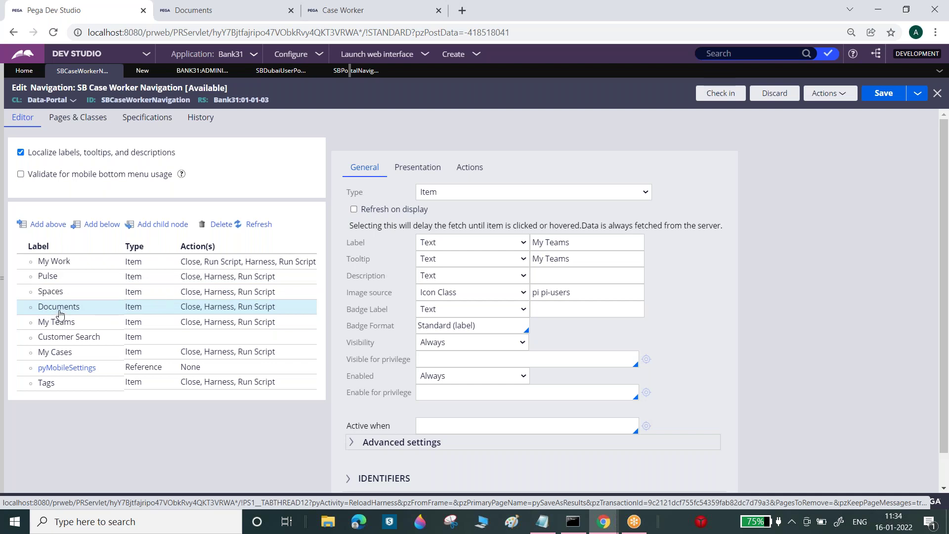
drag(60, 294, 66, 355)
click(471, 167)
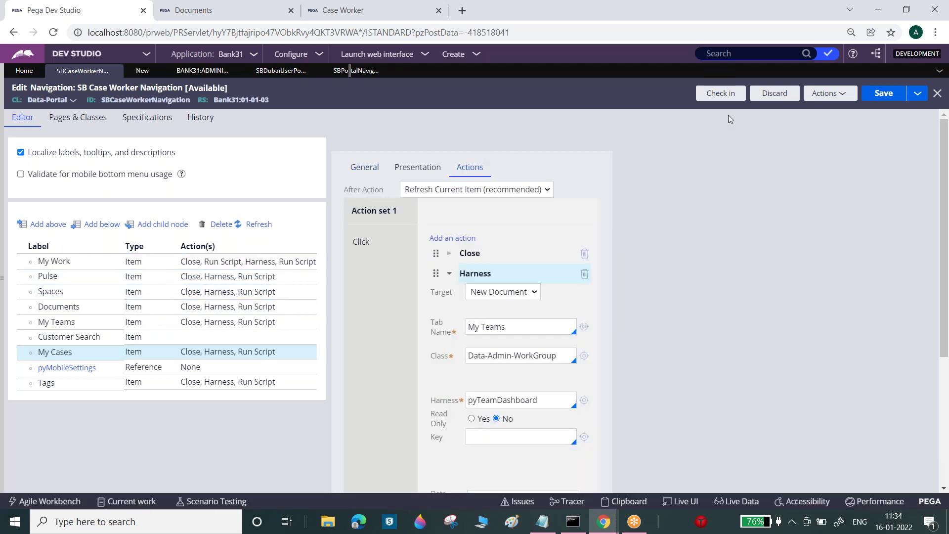
- Refresh the SB Case Worker Navigation rule and select the Documents item
click(835, 93)
click(789, 121)
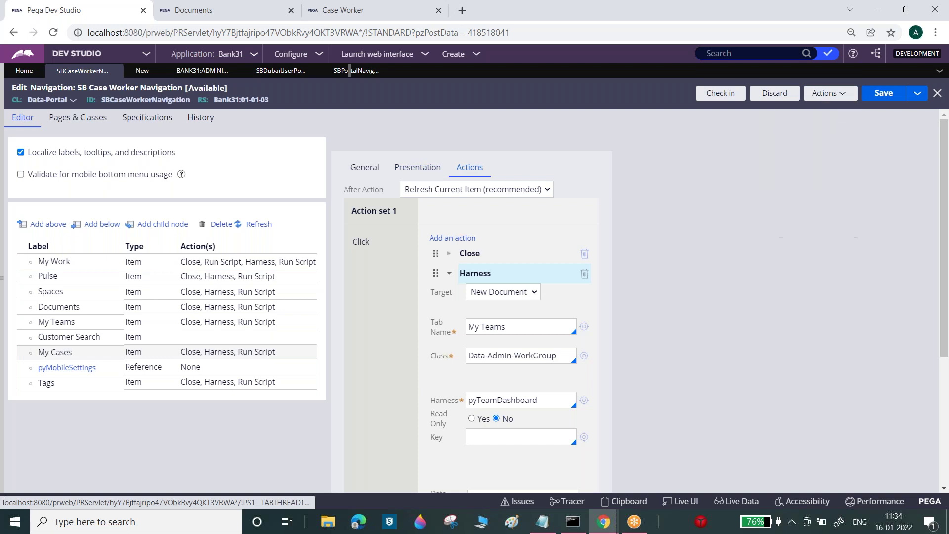
click(43, 307)
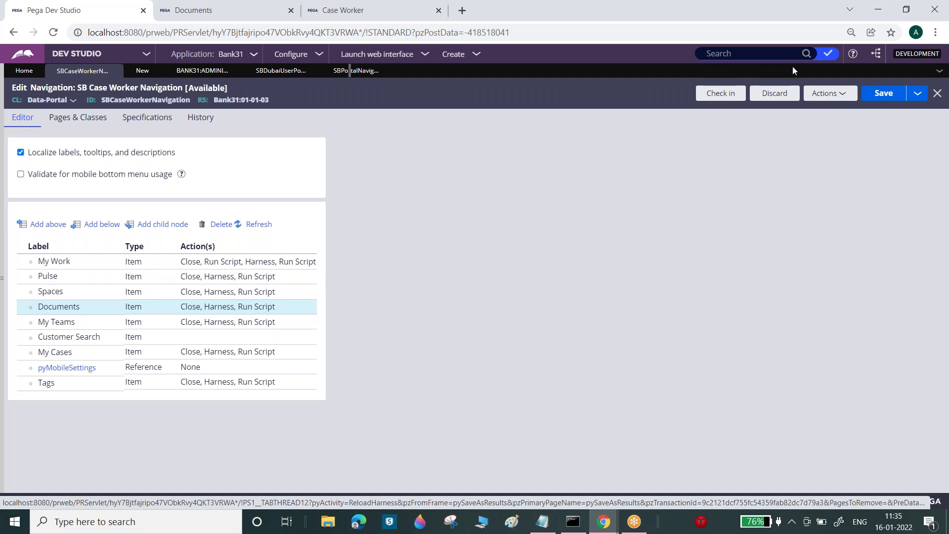
- Log off from Dev Studio through the operator's profile menu
click(74, 277)
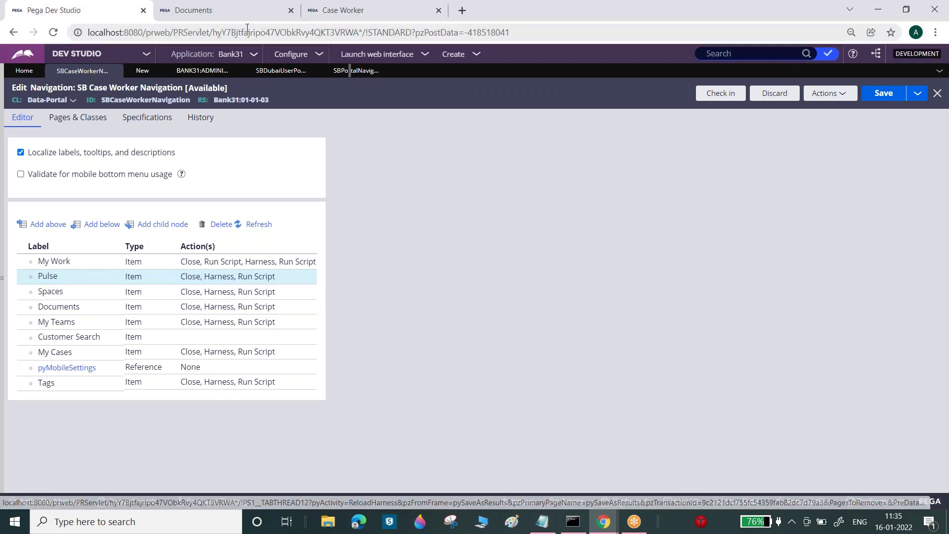
click(235, 12)
key(ctrl+shift+Tab)
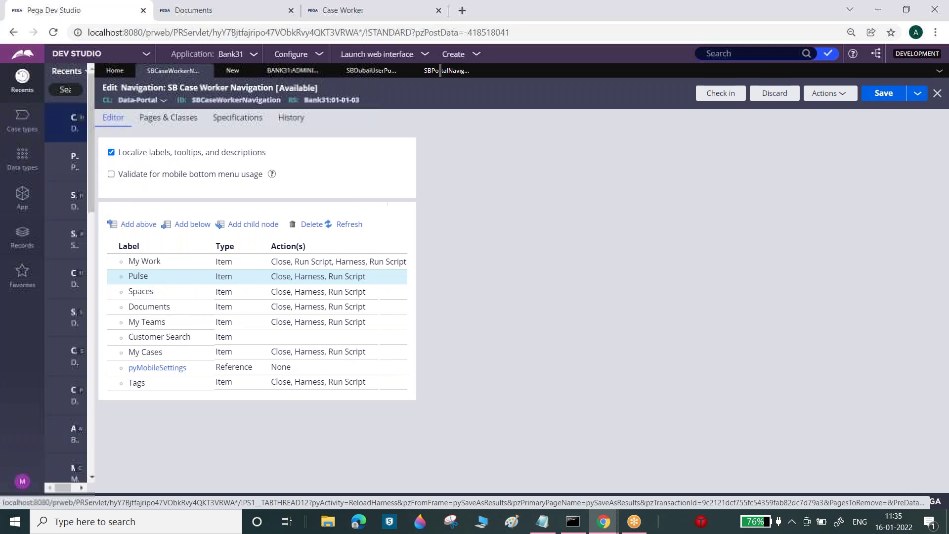
click(25, 477)
click(31, 464)
- Enter the operator's user name on the Pega login page and move to the password field
click(439, 189)
text(m)
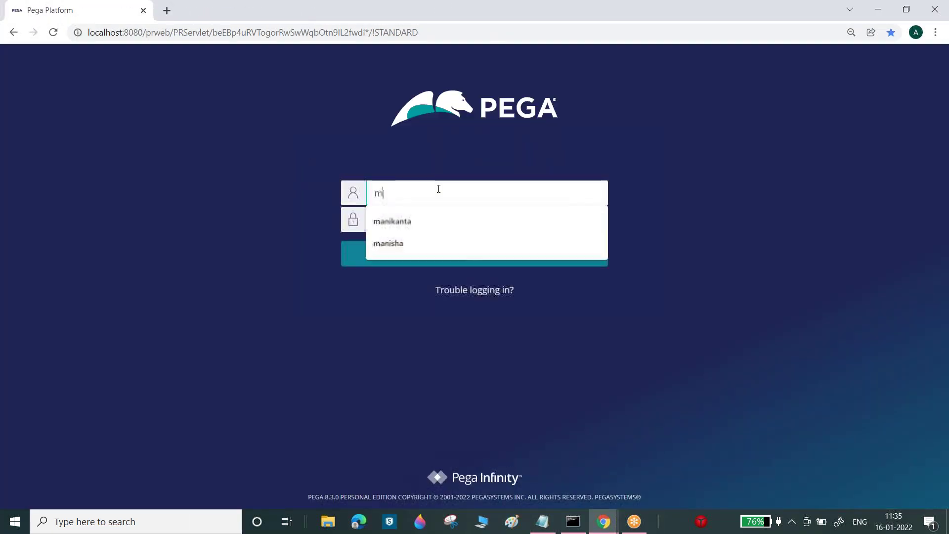
text(anikanta)
key(Tab)
- Return to Dev Studio and reopen the Case Worker Worklist harness (pyCWPortalContent) from Recents
key(Return)
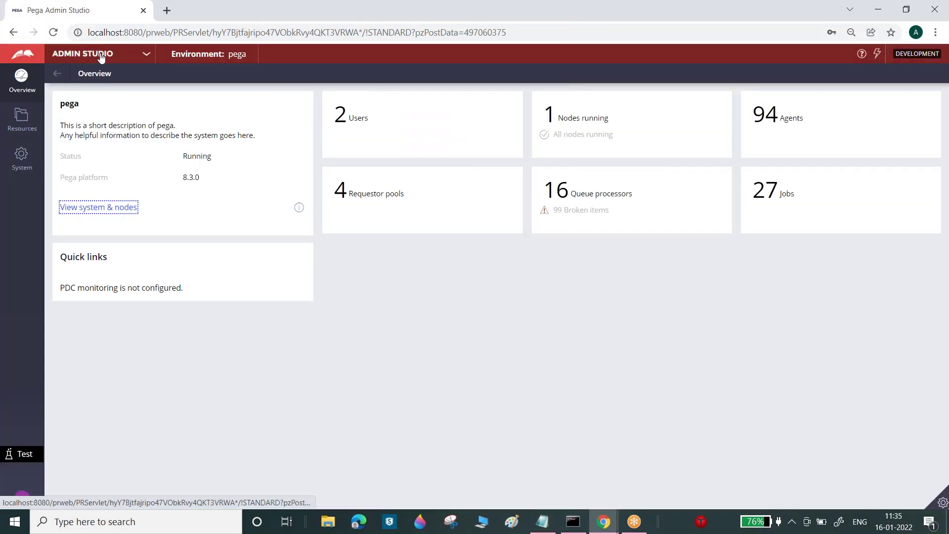
click(102, 59)
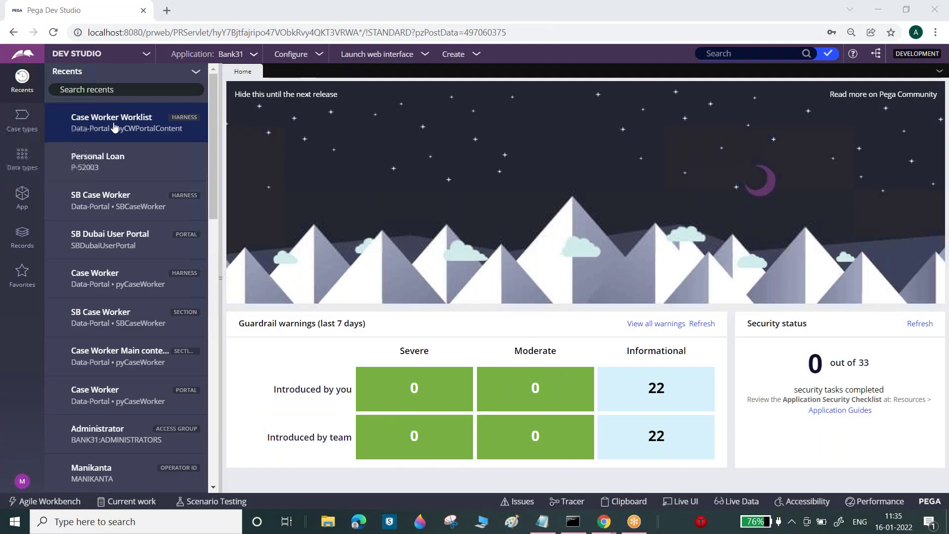
click(114, 124)
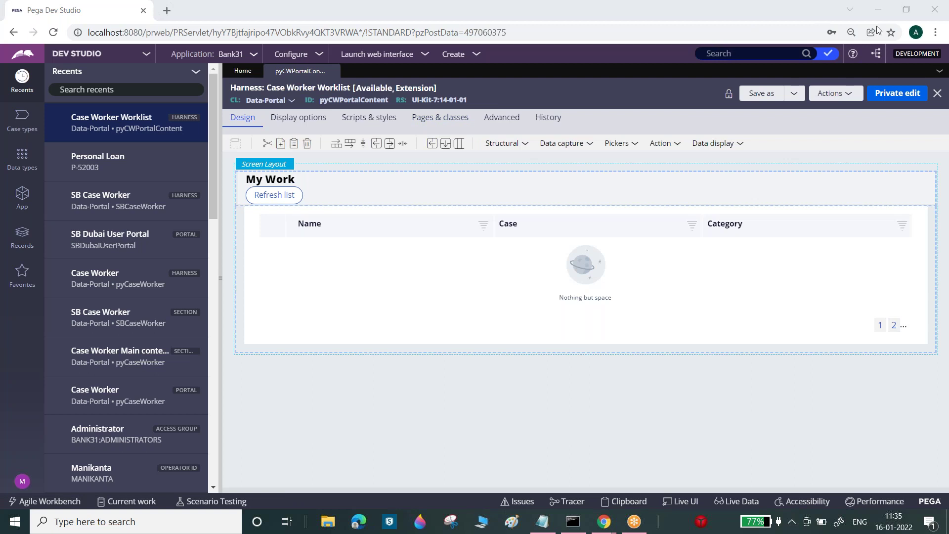
click(829, 53)
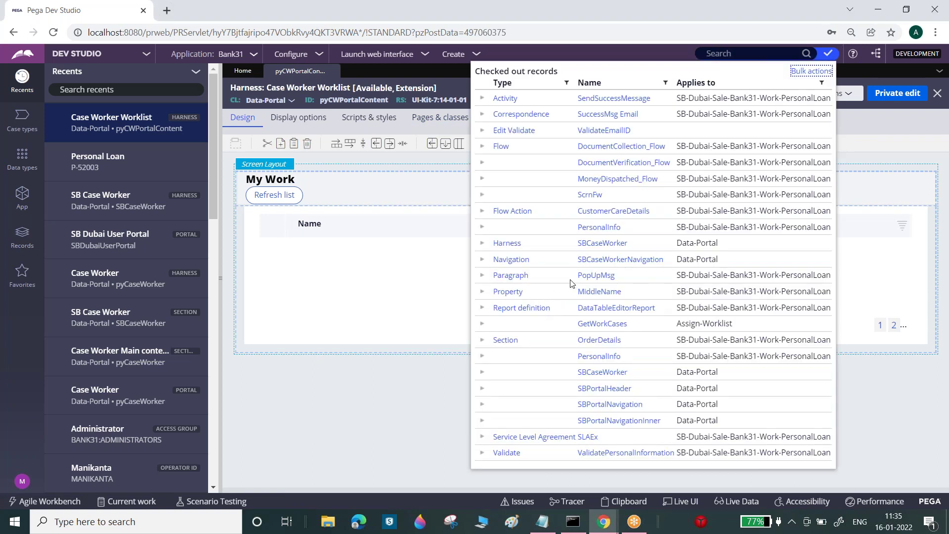
- Open the SBCaseWorkerNavigation rule and look over its Documents and My Teams items
click(591, 258)
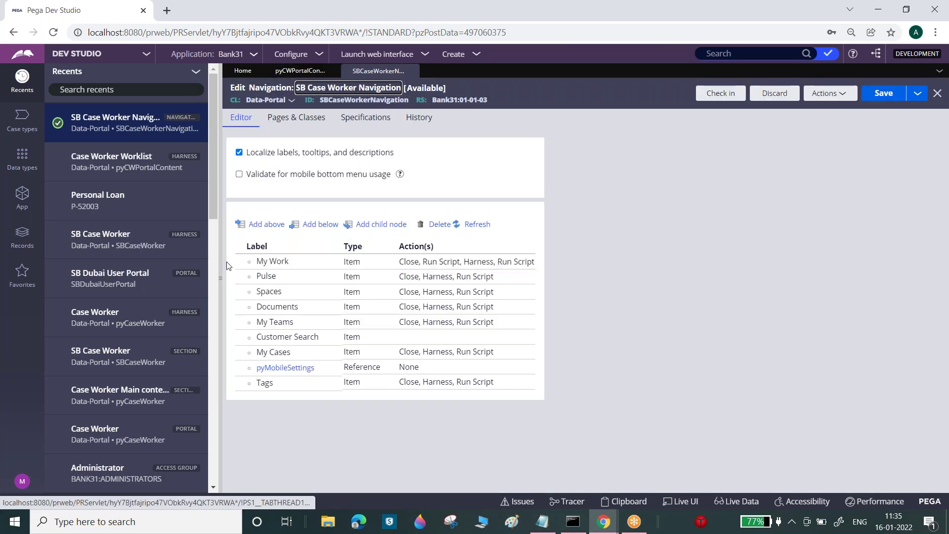
click(220, 251)
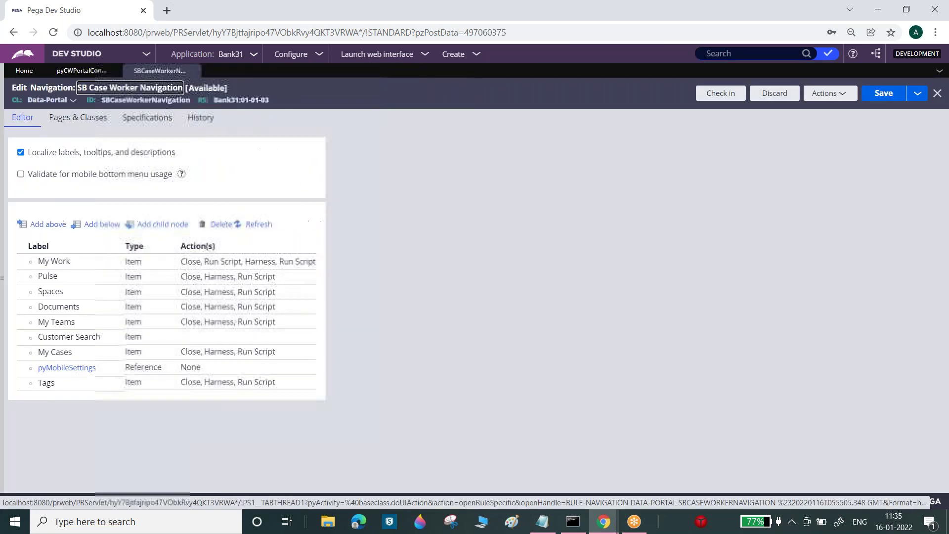
click(187, 306)
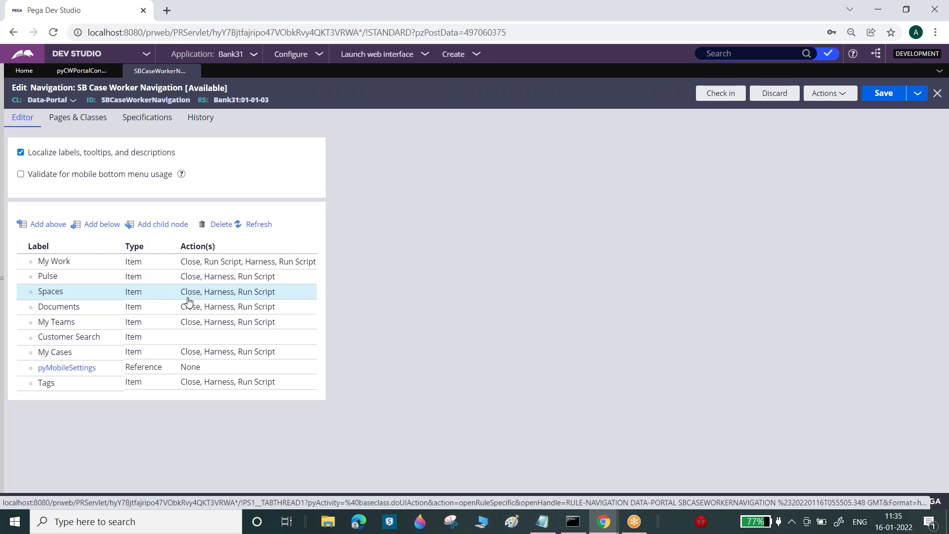
click(201, 322)
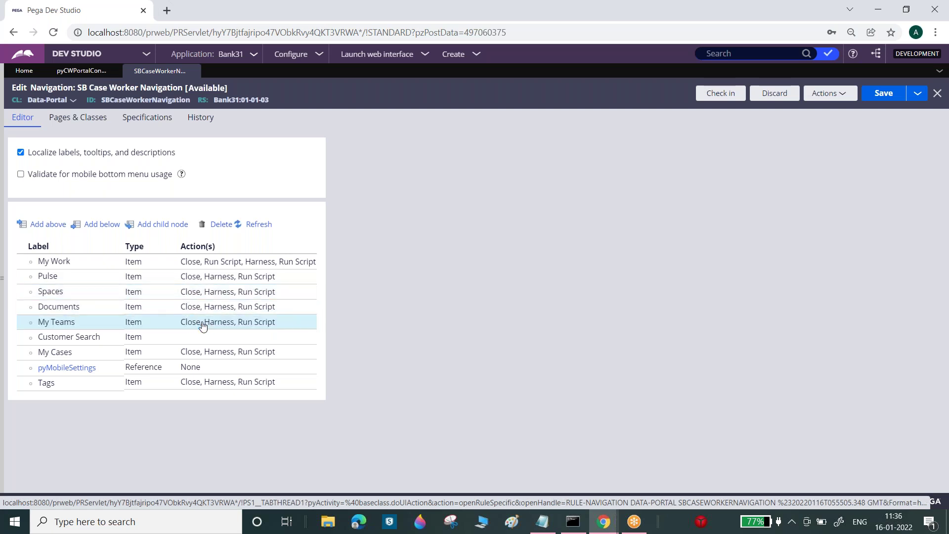
- Check in the navigation rule with comment 'w', then check it out again
click(720, 93)
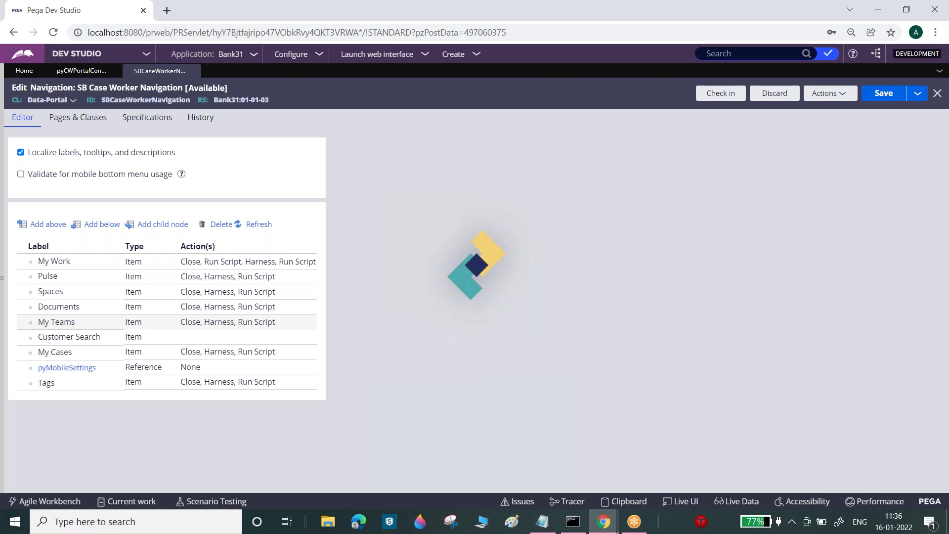
text(w)
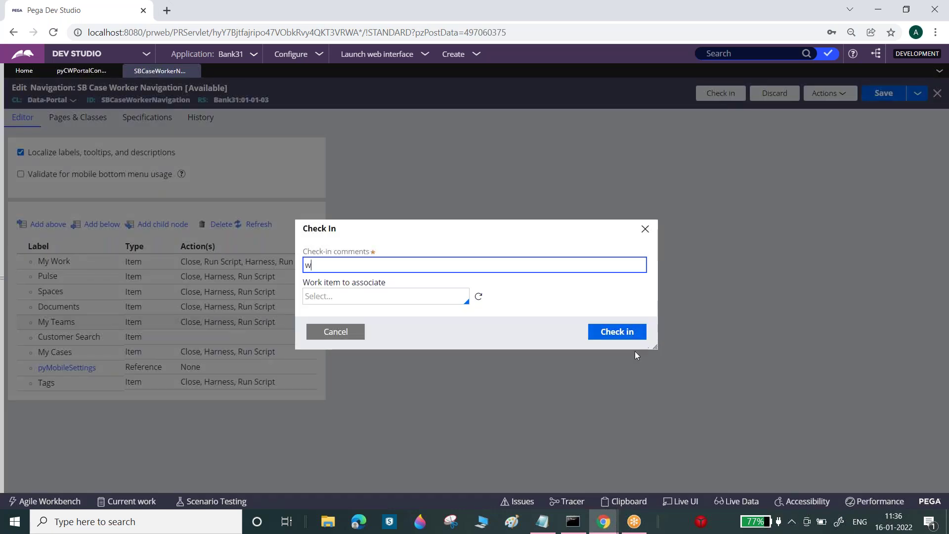
click(627, 334)
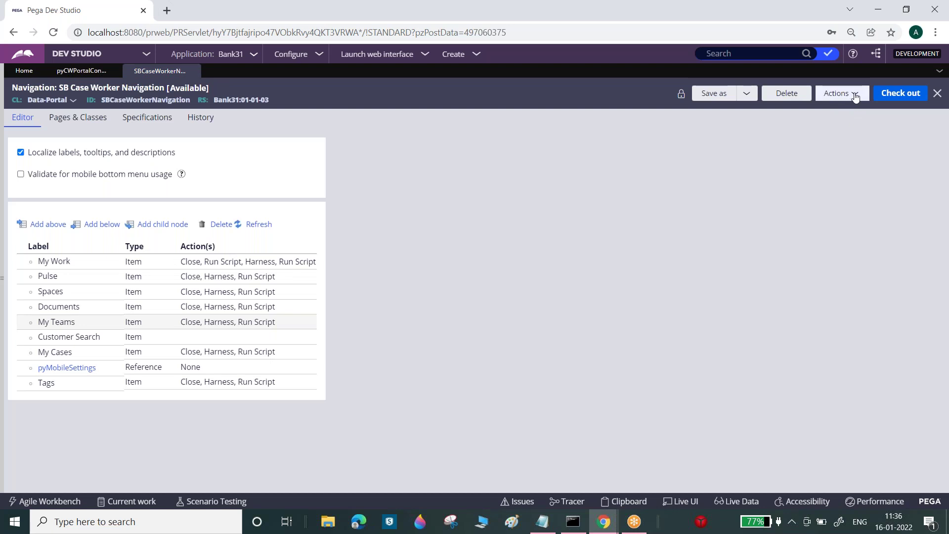
click(885, 102)
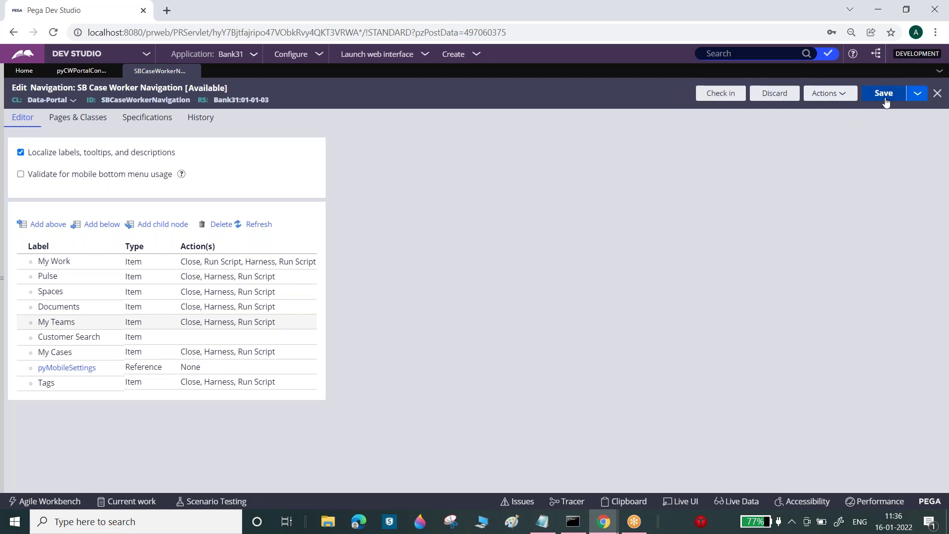
- Inspect the Documents item's properties and its Harness, Run Script and Close click actions
click(209, 355)
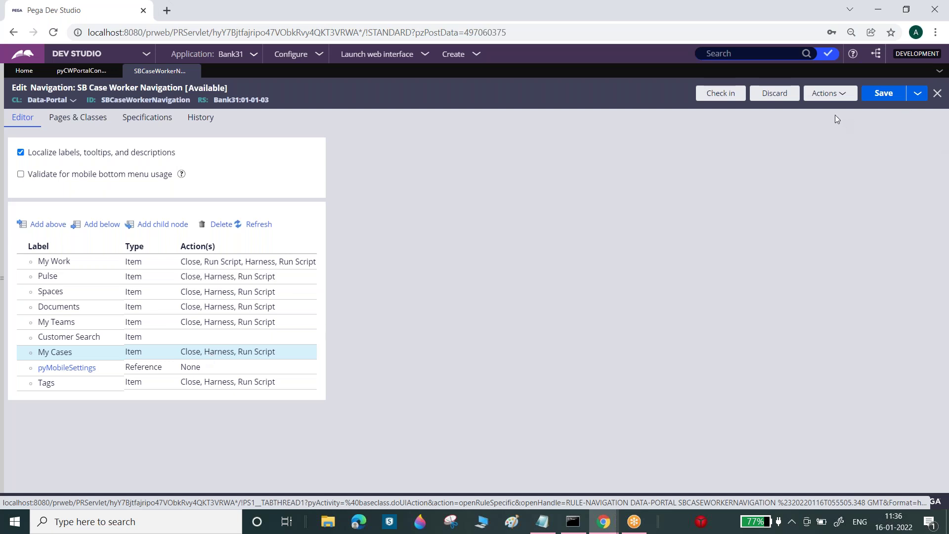
double_click(245, 306)
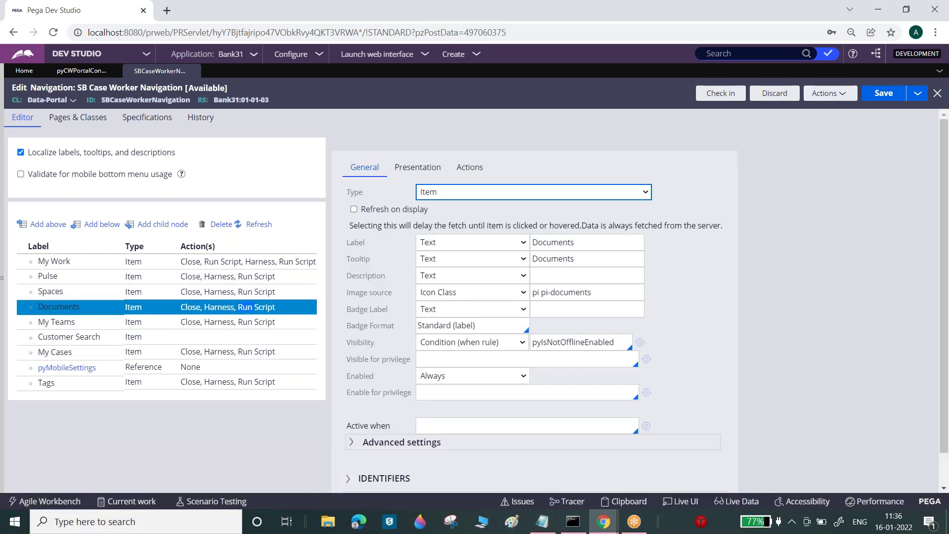
click(472, 168)
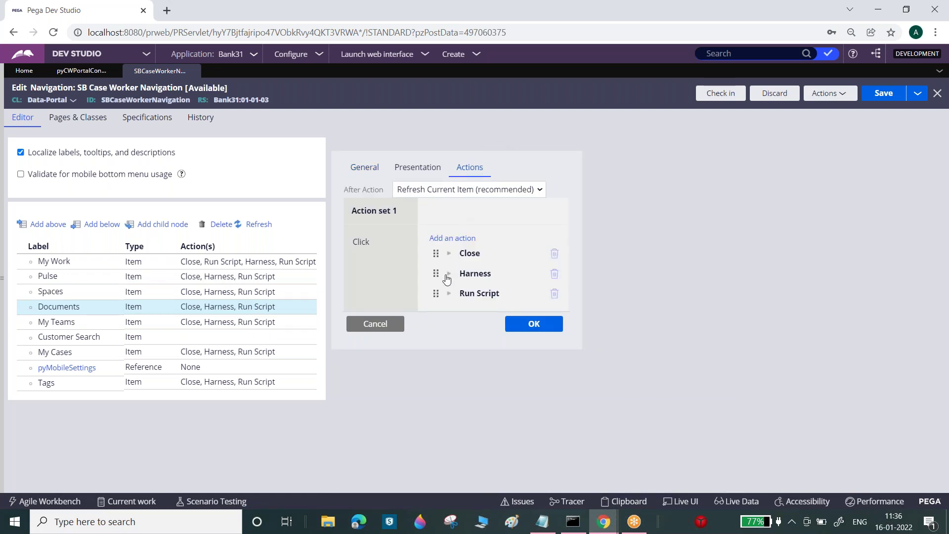
click(447, 277)
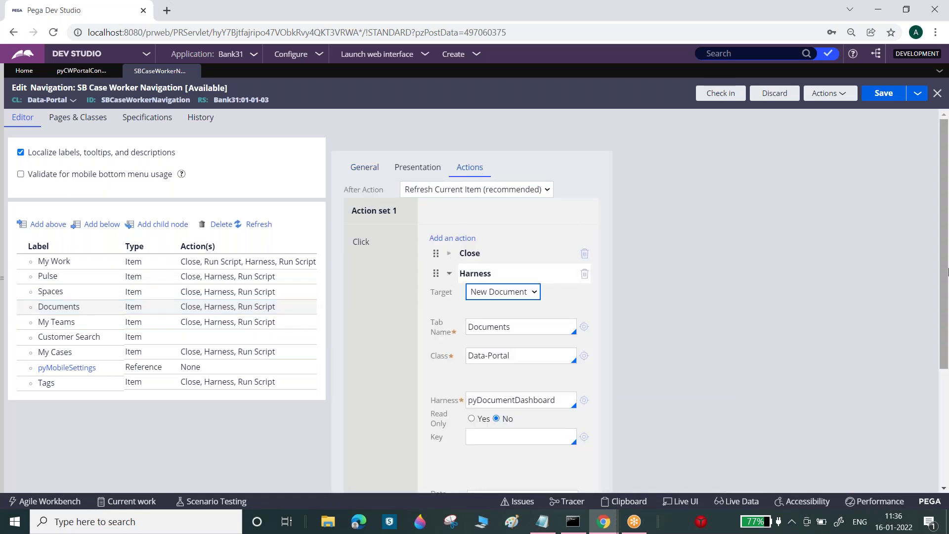
drag(947, 256, 947, 364)
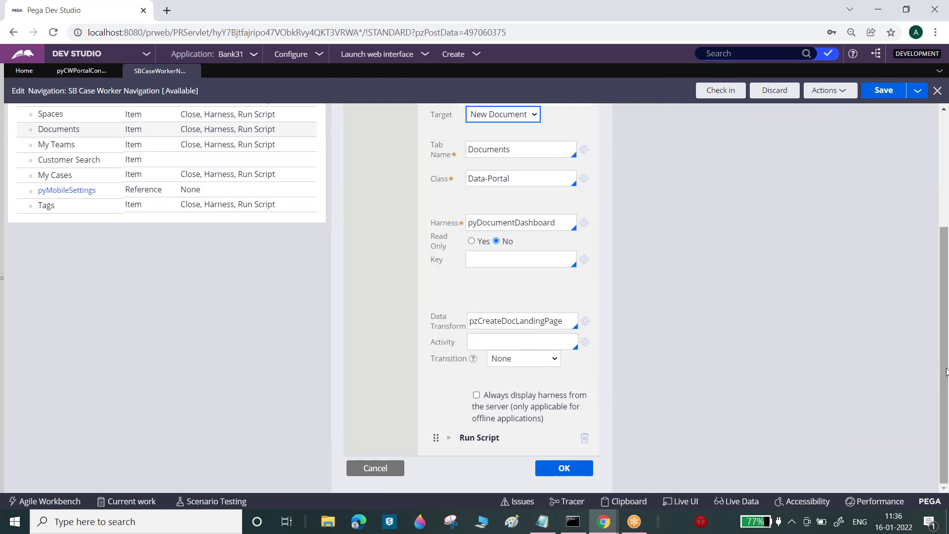
click(448, 437)
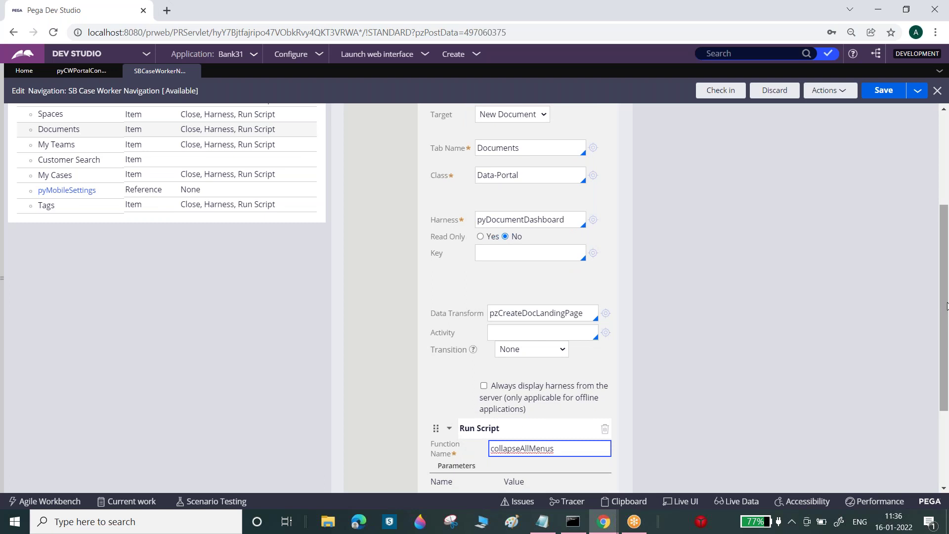
drag(947, 340, 935, 250)
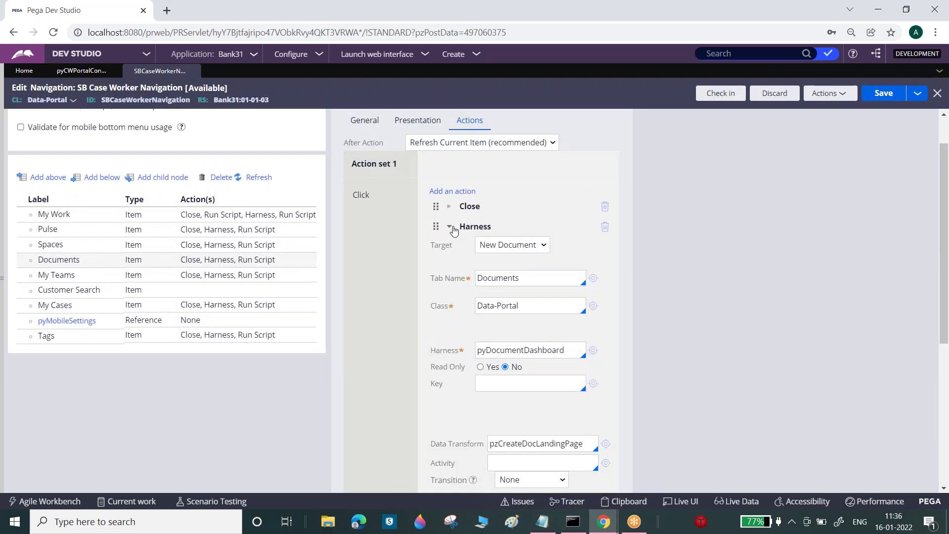
click(449, 207)
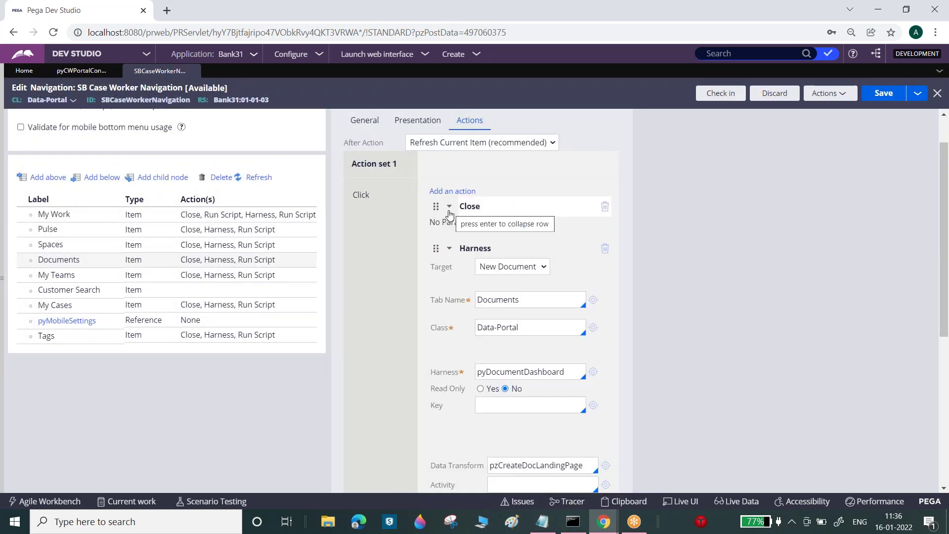
click(449, 213)
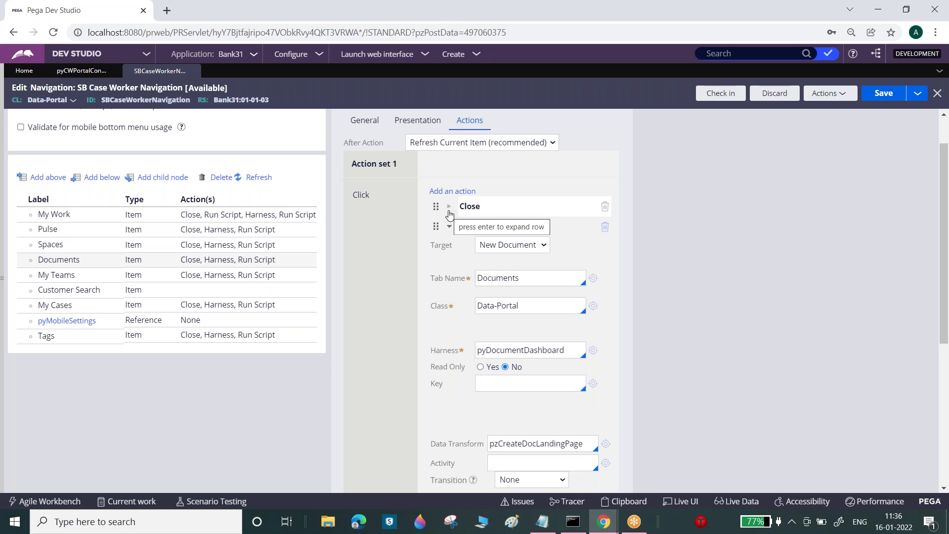
click(55, 247)
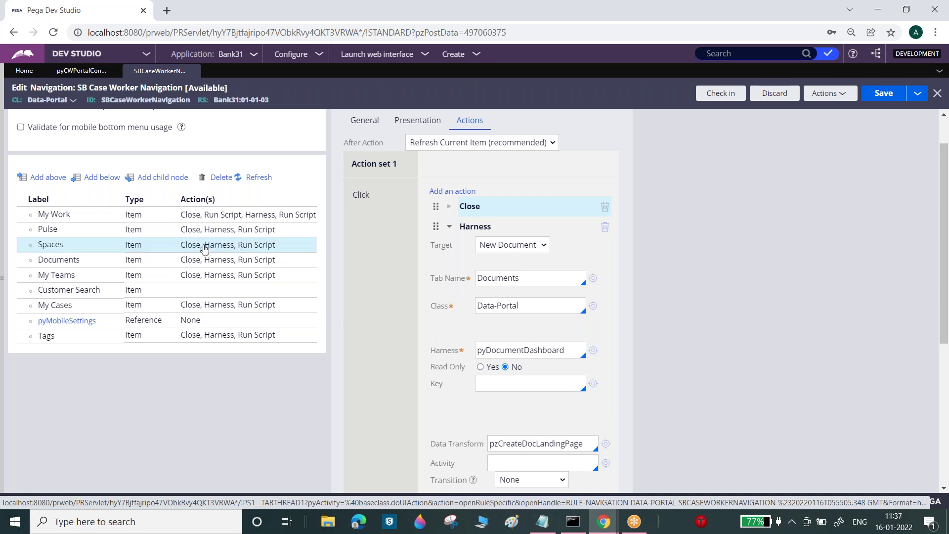
click(375, 124)
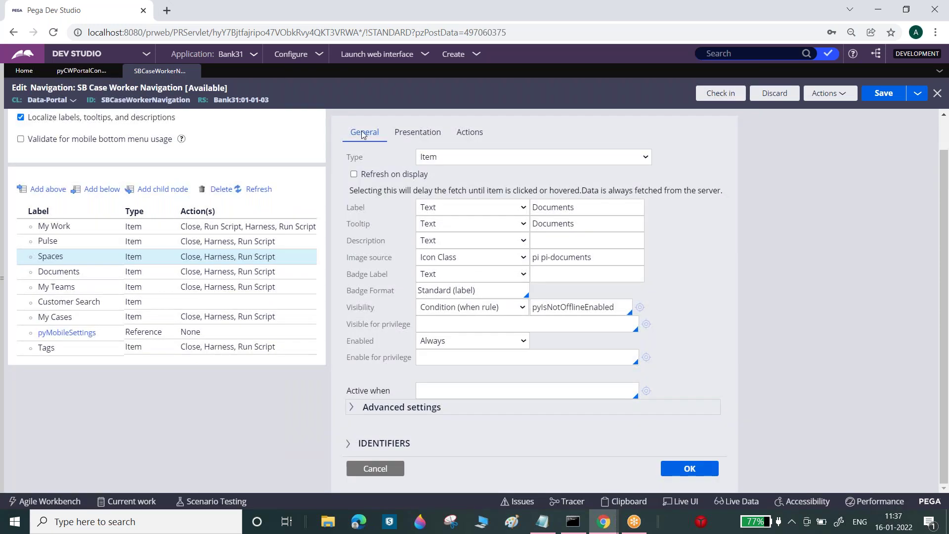
click(244, 257)
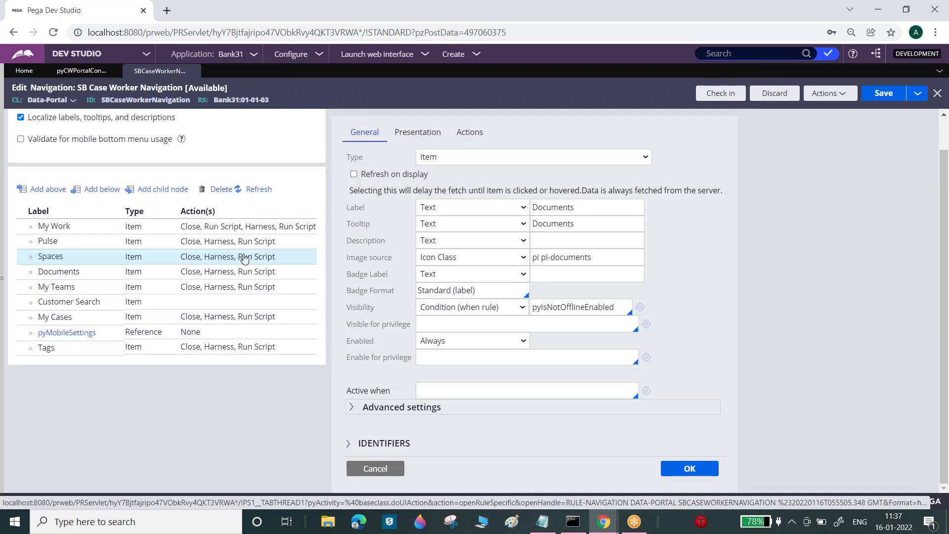
click(231, 272)
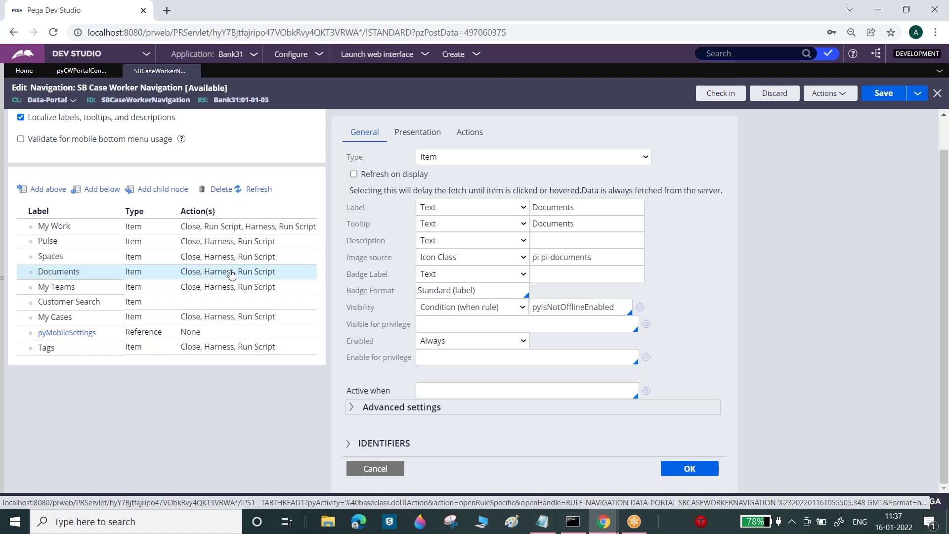
click(227, 286)
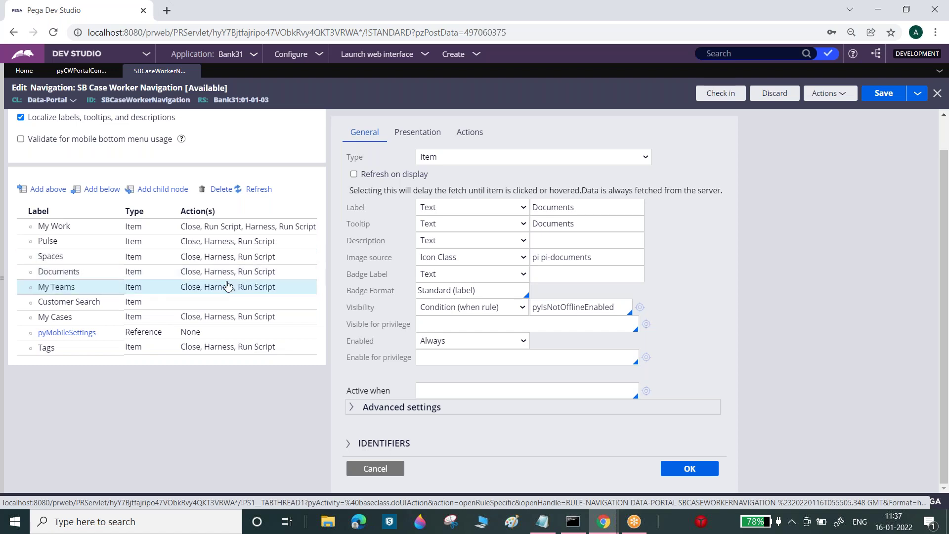
click(82, 275)
click(131, 289)
click(133, 271)
click(130, 291)
mouse_move(131, 295)
mouse_down()
mouse_move(132, 324)
mouse_move(159, 273)
mouse_move(129, 332)
mouse_move(126, 303)
mouse_up()
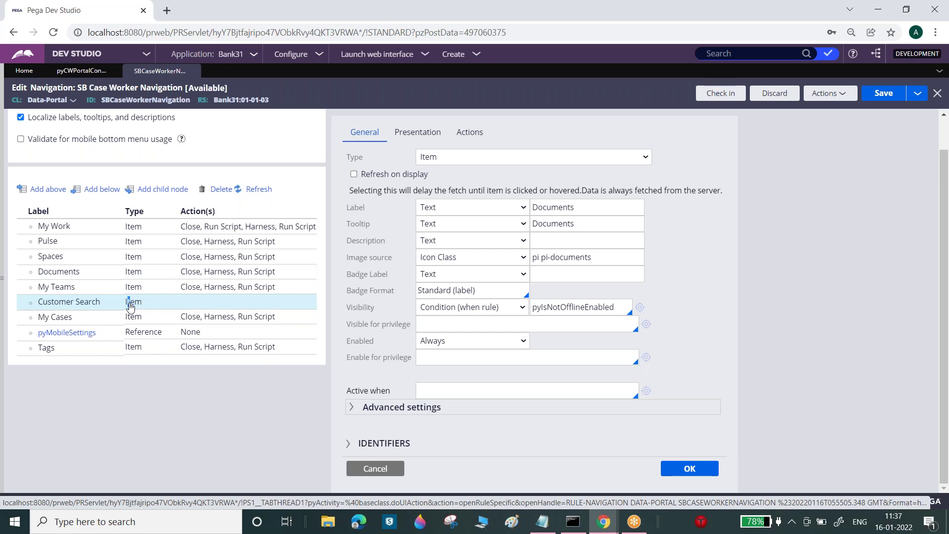
click(83, 306)
click(228, 293)
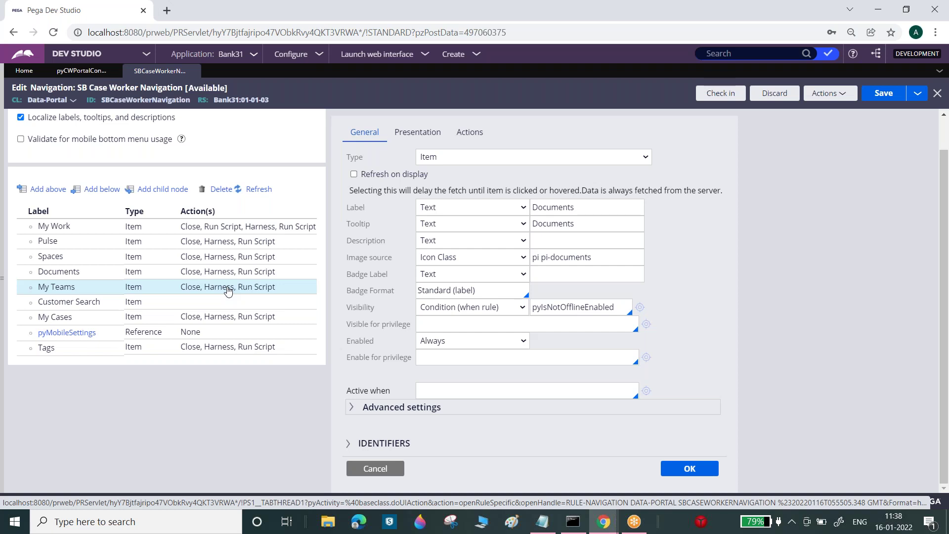
click(233, 258)
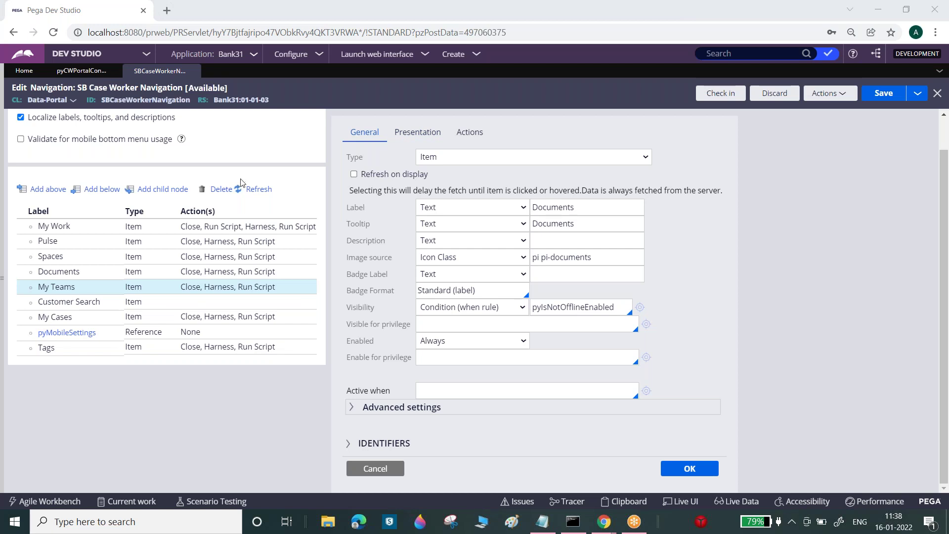
click(247, 257)
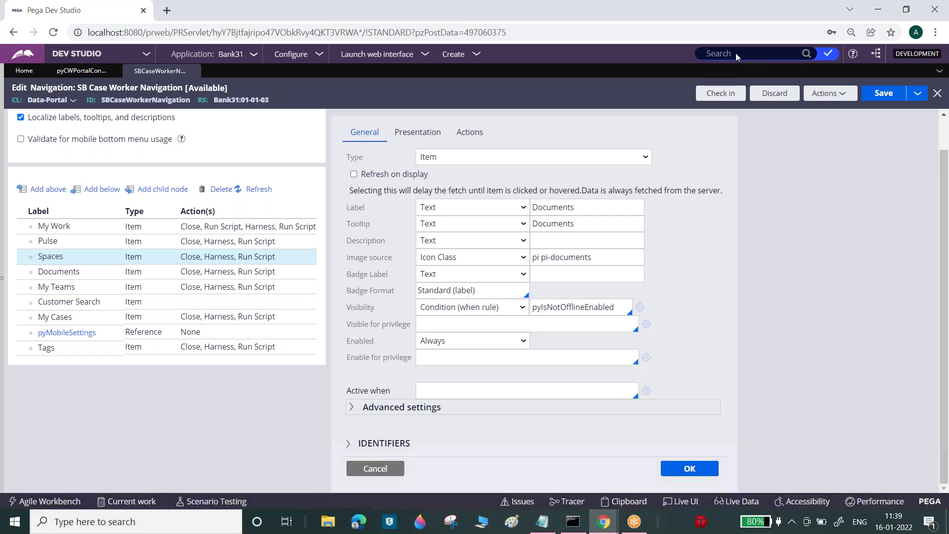
- Refresh the navigation rule form and review the Documents, Spaces and Customer Search items
click(839, 97)
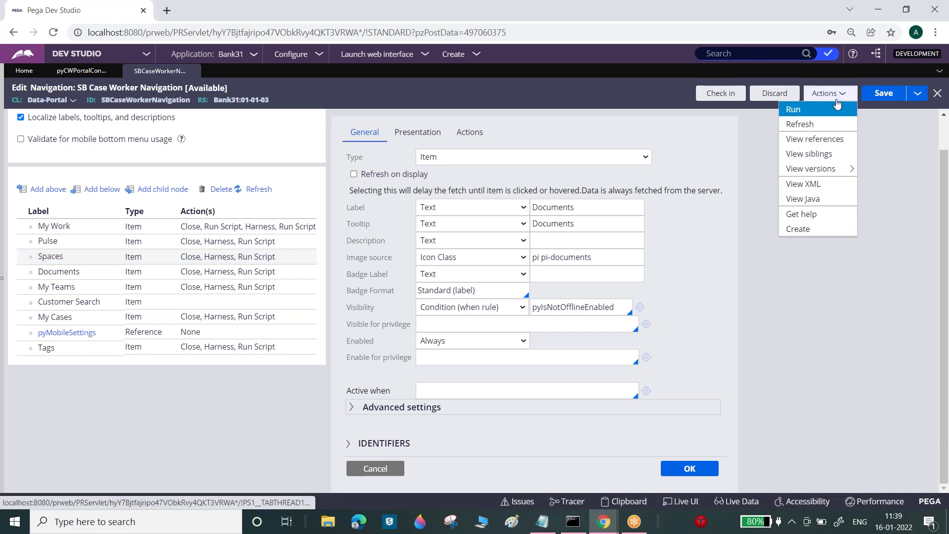
click(824, 125)
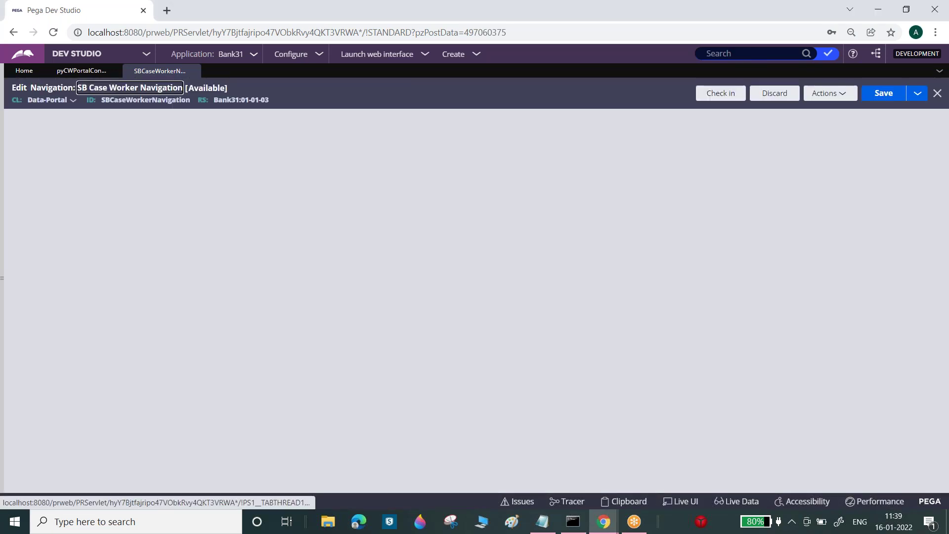
click(247, 309)
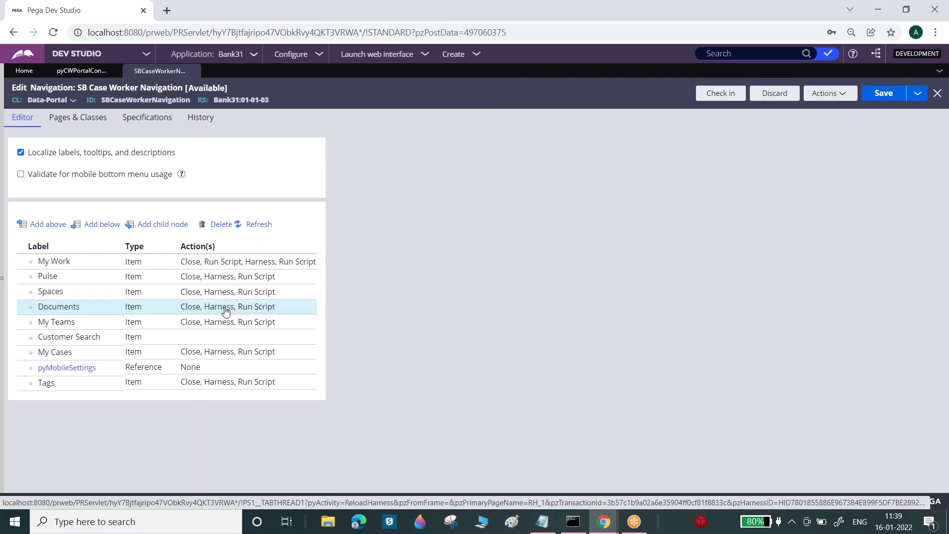
click(223, 292)
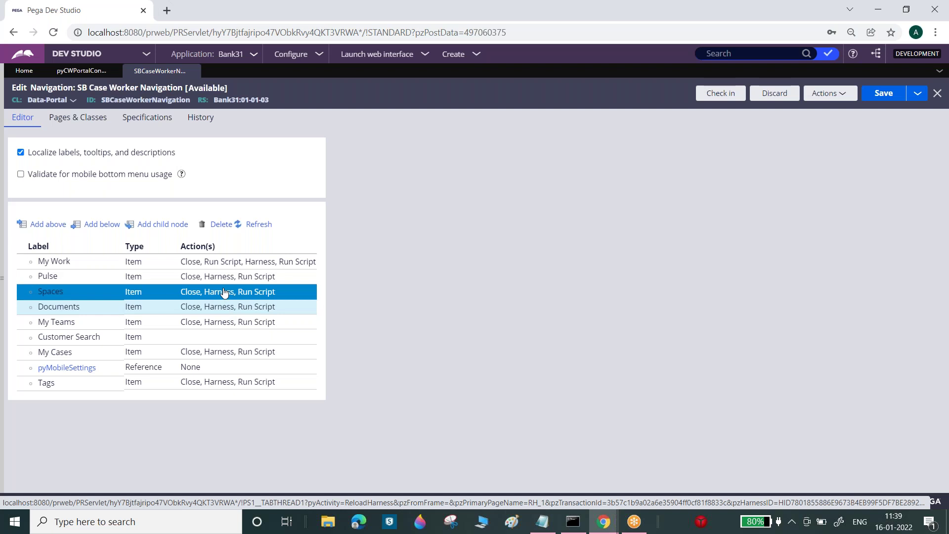
click(132, 337)
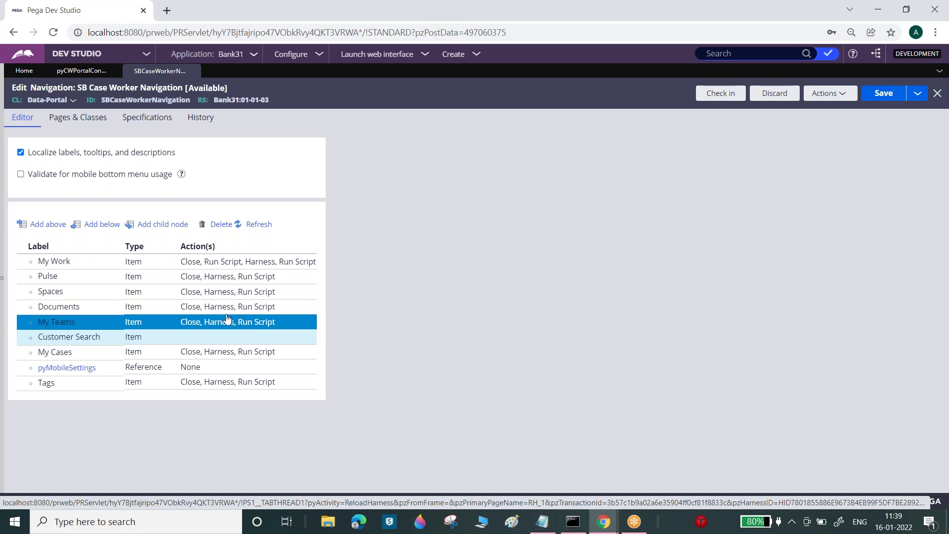
click(73, 313)
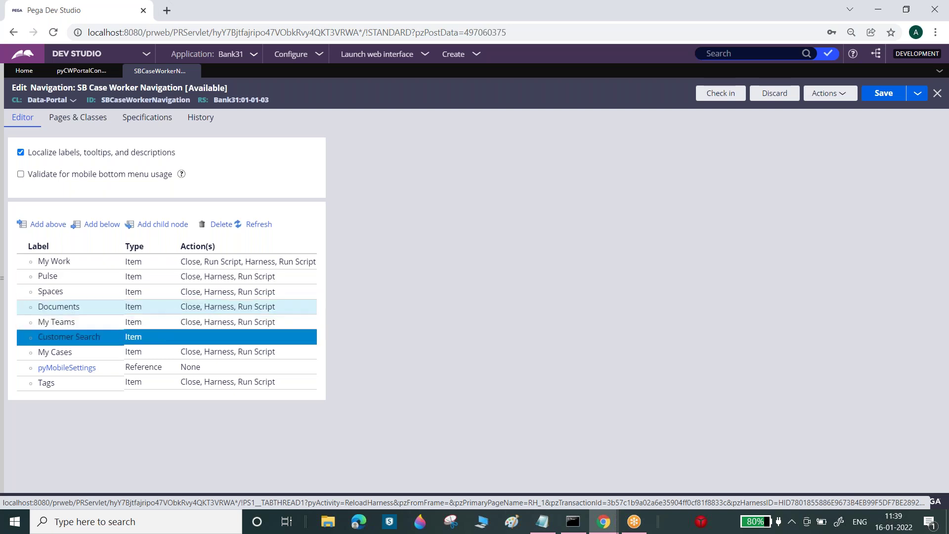
click(73, 339)
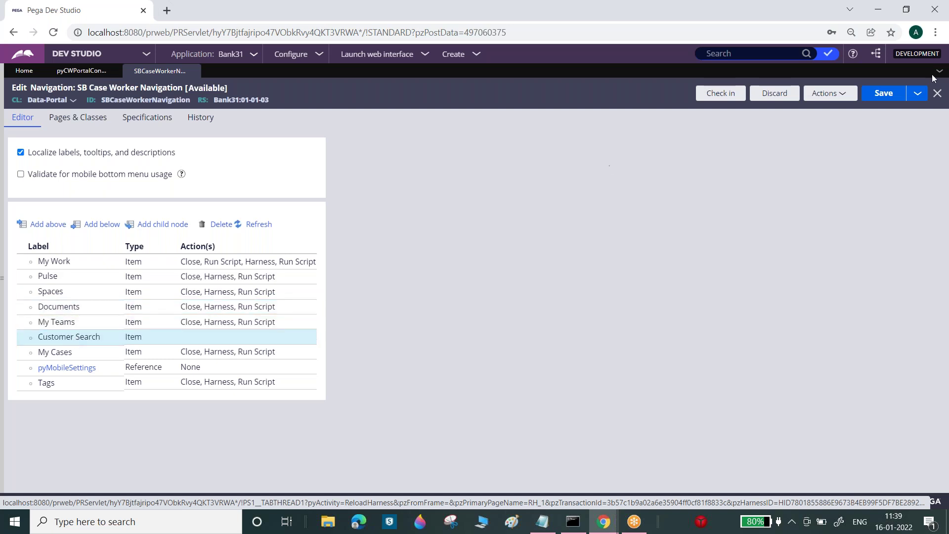
- Dismiss the operator menu and open the Documents item's settings
click(2, 238)
click(23, 481)
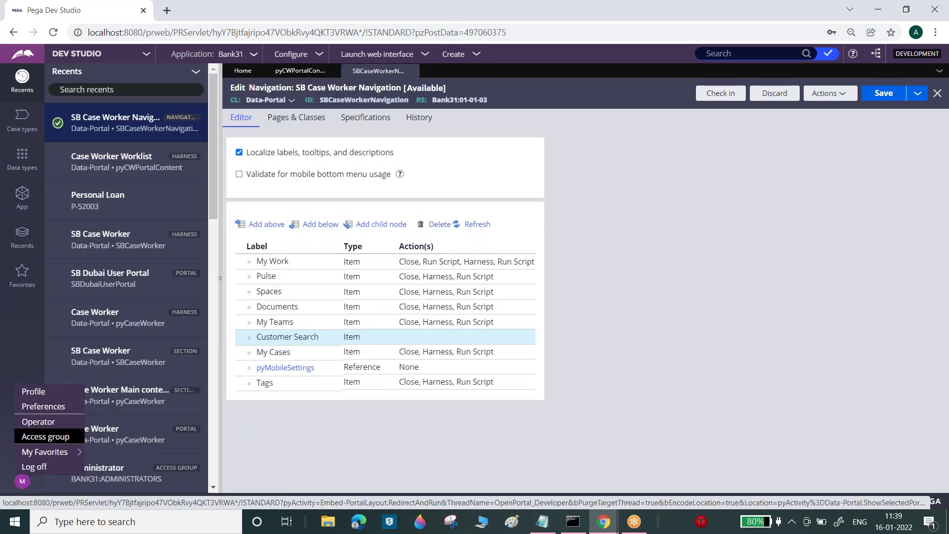
click(283, 312)
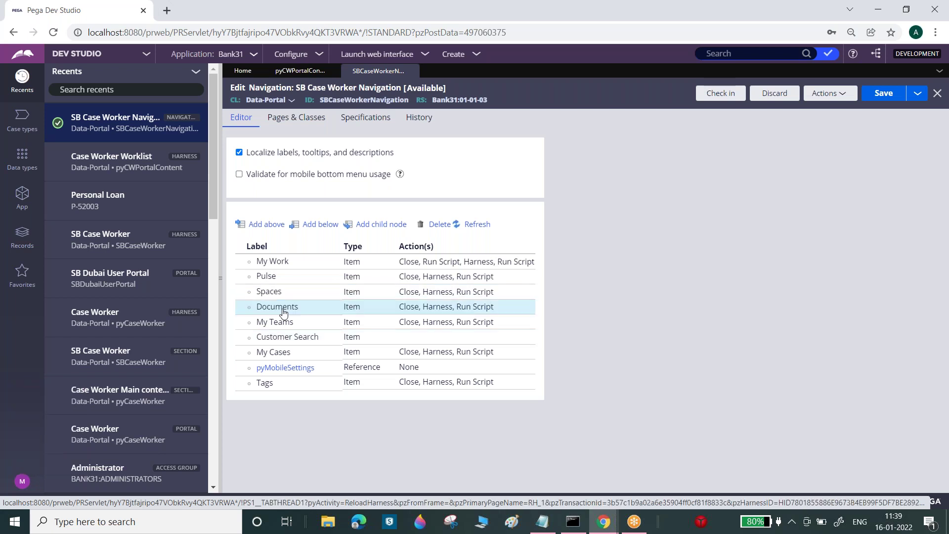
click(283, 312)
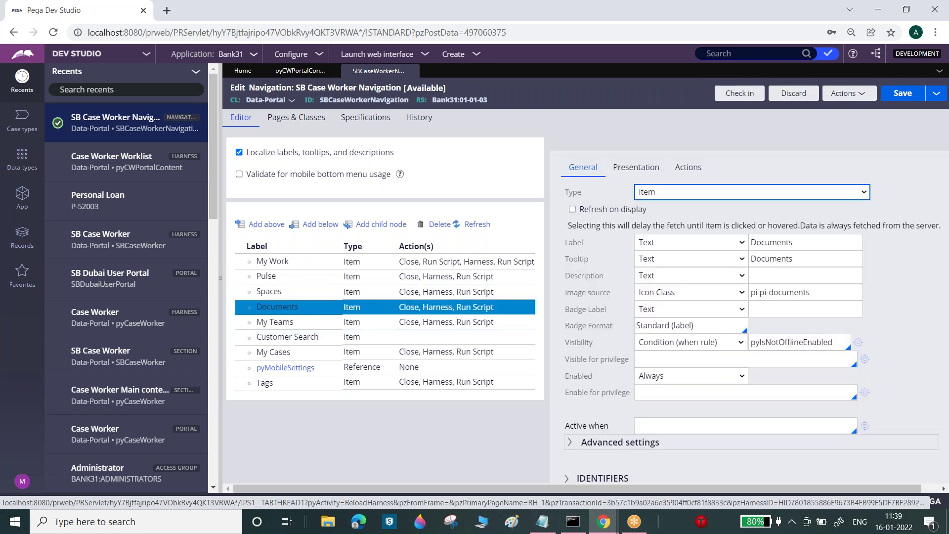
- Review the Spaces item's icon class, visibility condition and click actions
click(219, 263)
click(145, 369)
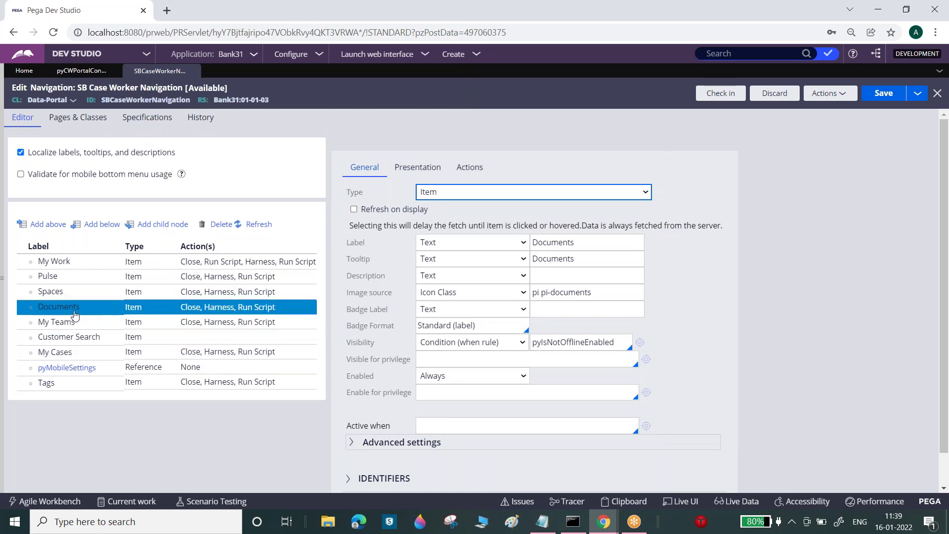
click(62, 295)
drag(575, 292, 530, 292)
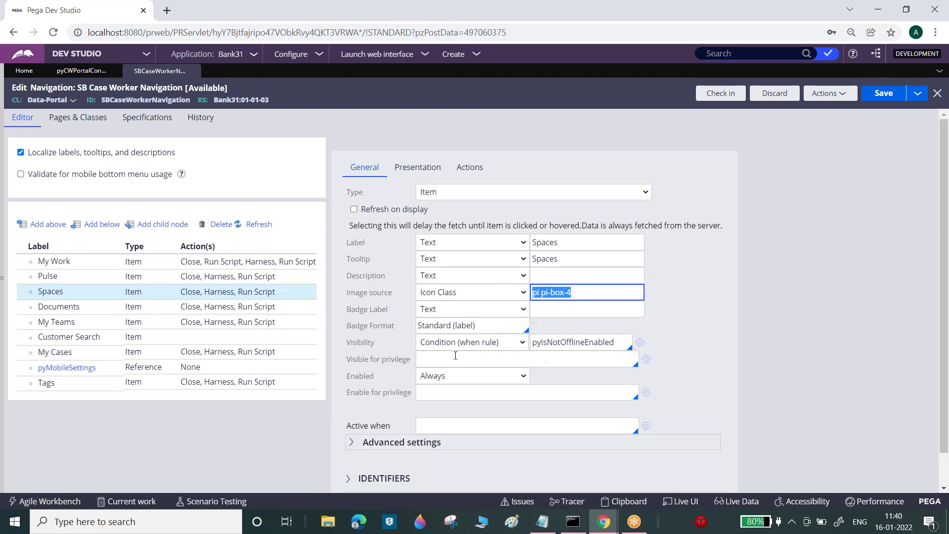
double_click(575, 347)
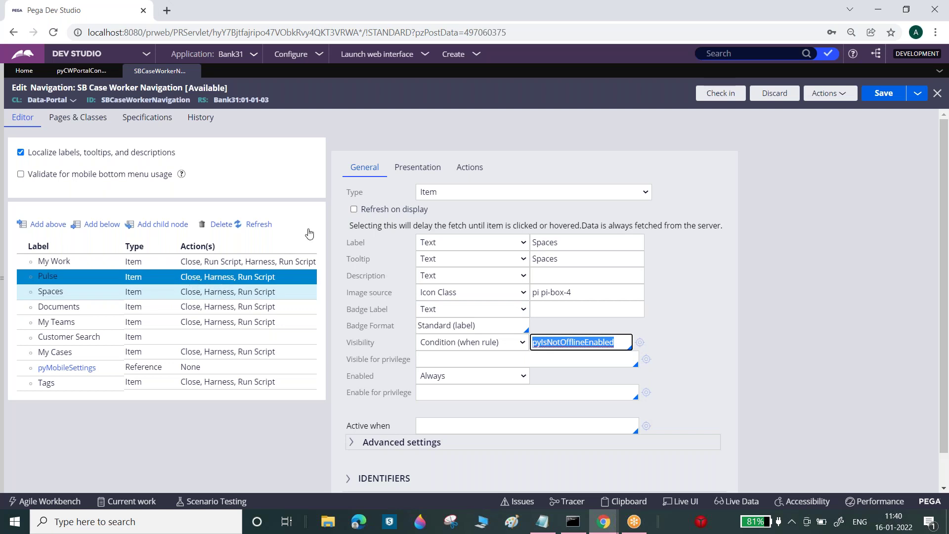
click(469, 168)
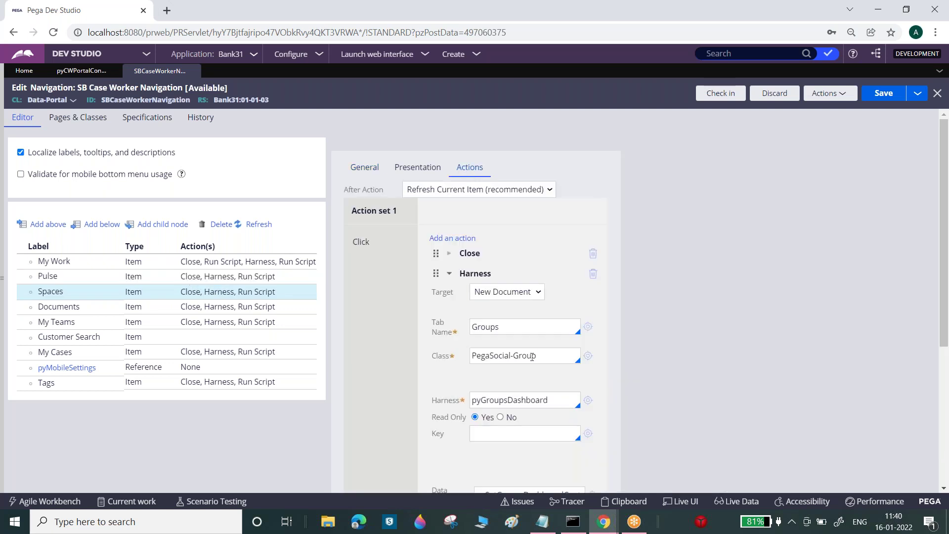
drag(946, 270, 946, 366)
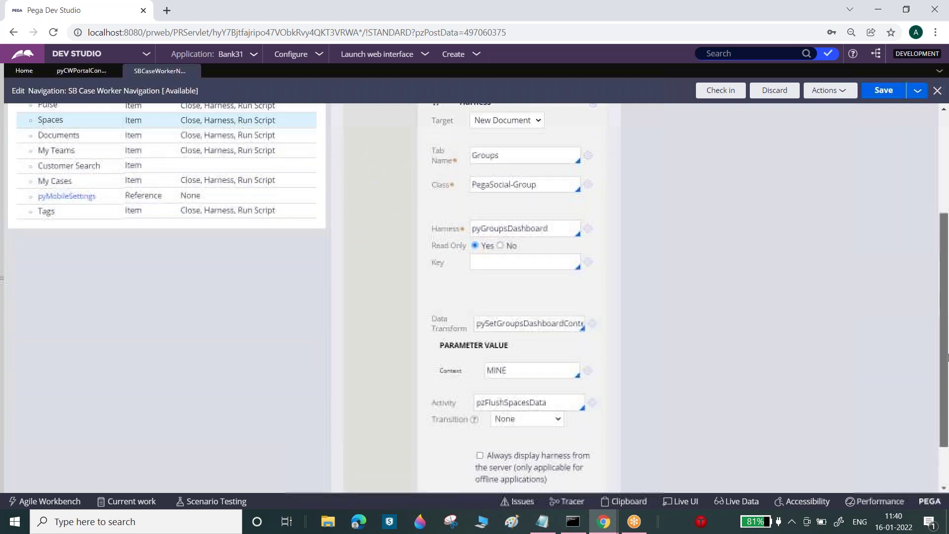
scroll(424, 347, up, 4)
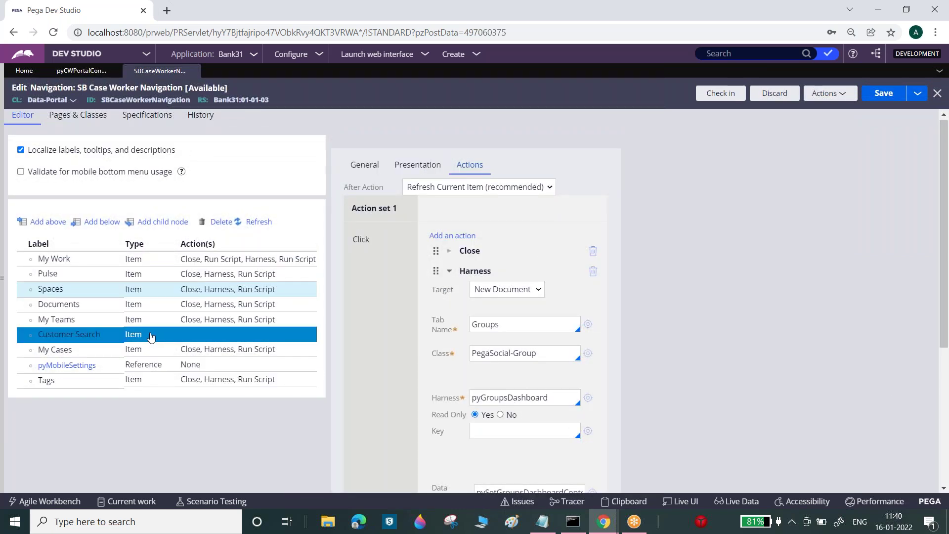
- Inspect the Tags item's Harness click action, then open the Customer Search item
click(145, 382)
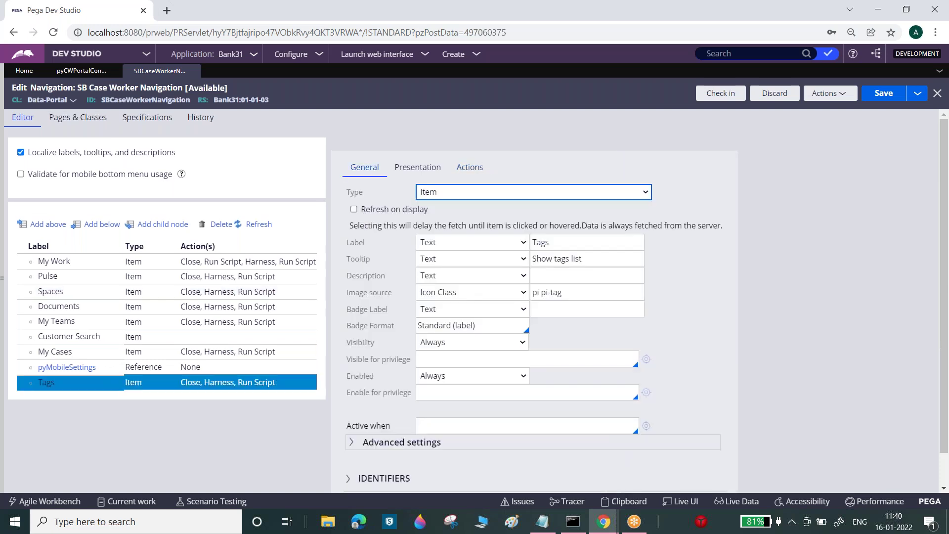
click(467, 171)
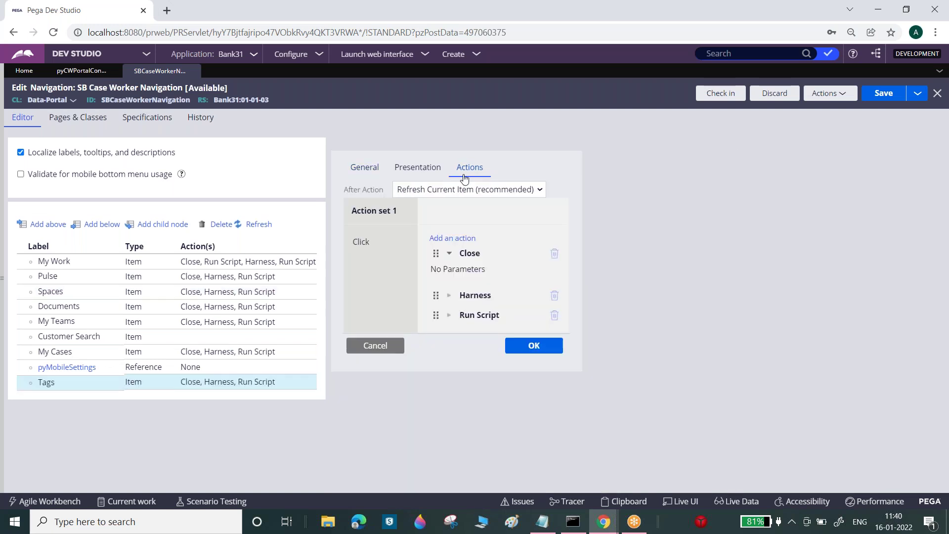
click(446, 296)
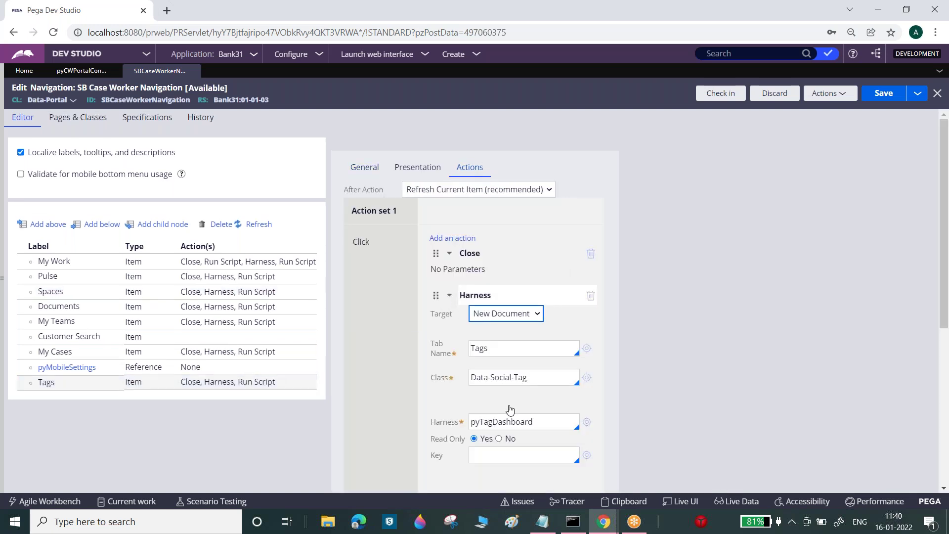
scroll(948, 277, down, 5)
scroll(948, 276, up, 5)
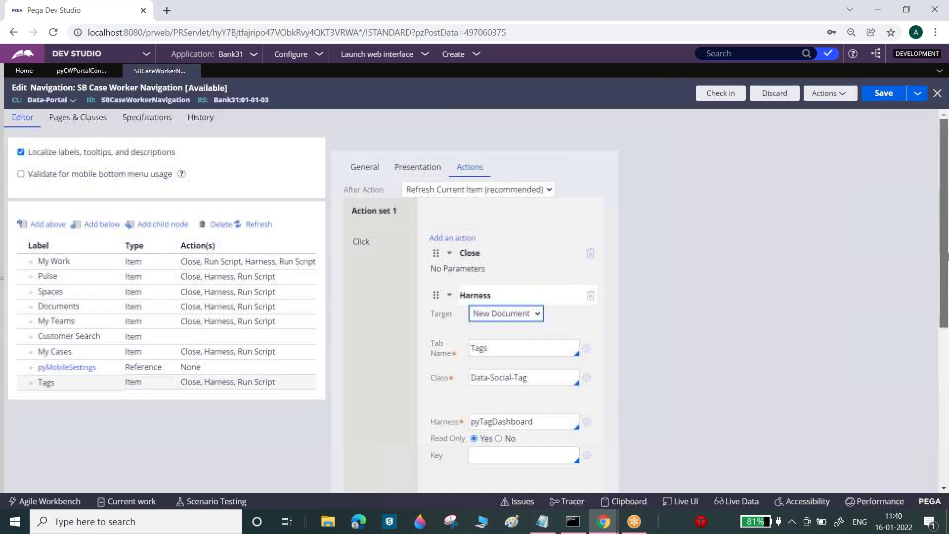
click(186, 337)
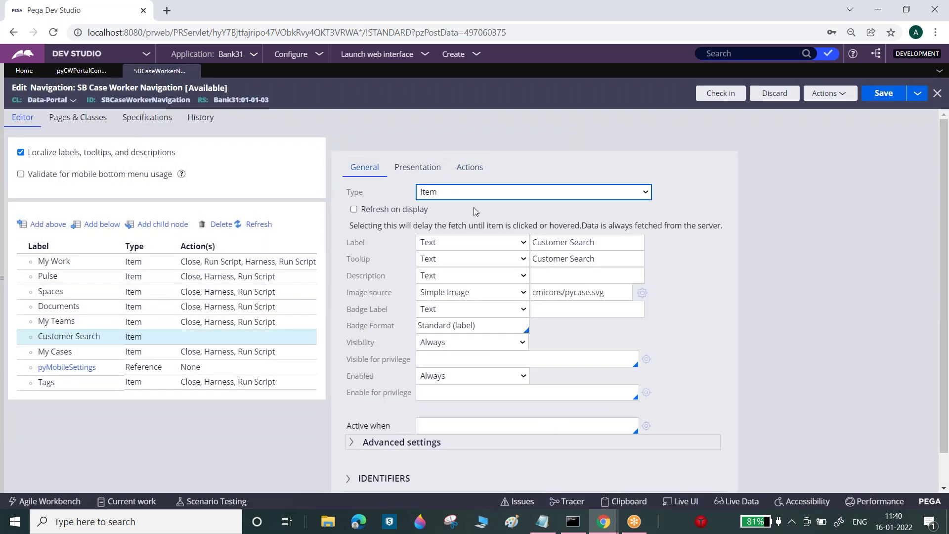
- Add Close and Harness click actions to the Customer Search item
click(478, 170)
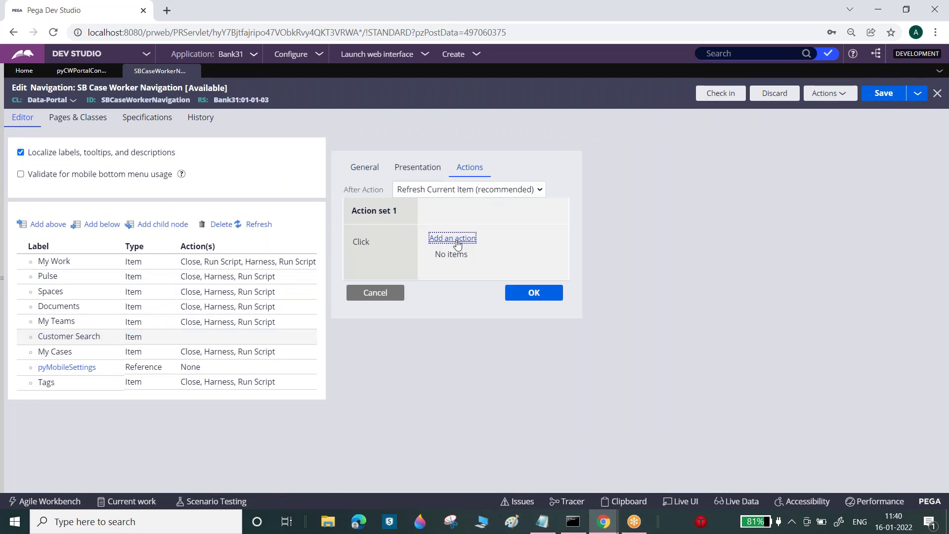
click(455, 239)
click(518, 253)
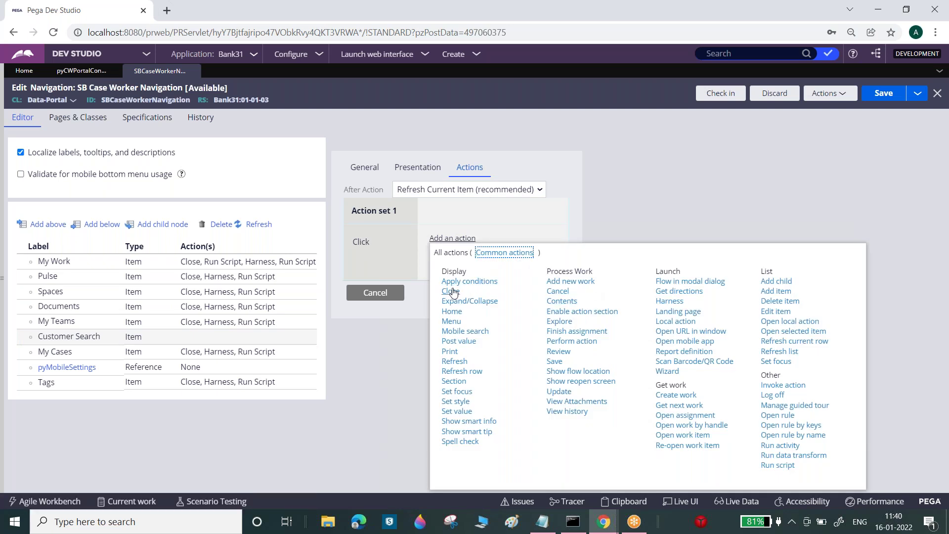
click(451, 291)
click(462, 238)
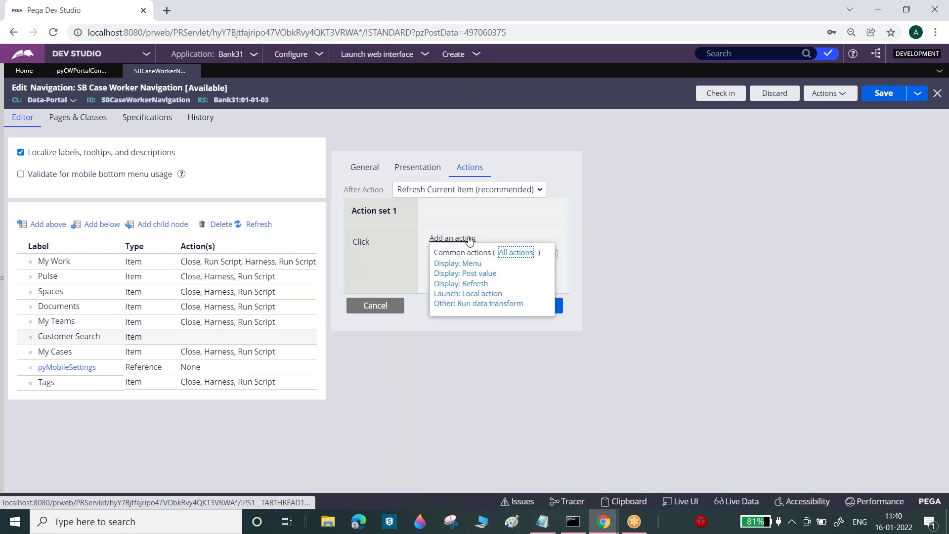
click(515, 253)
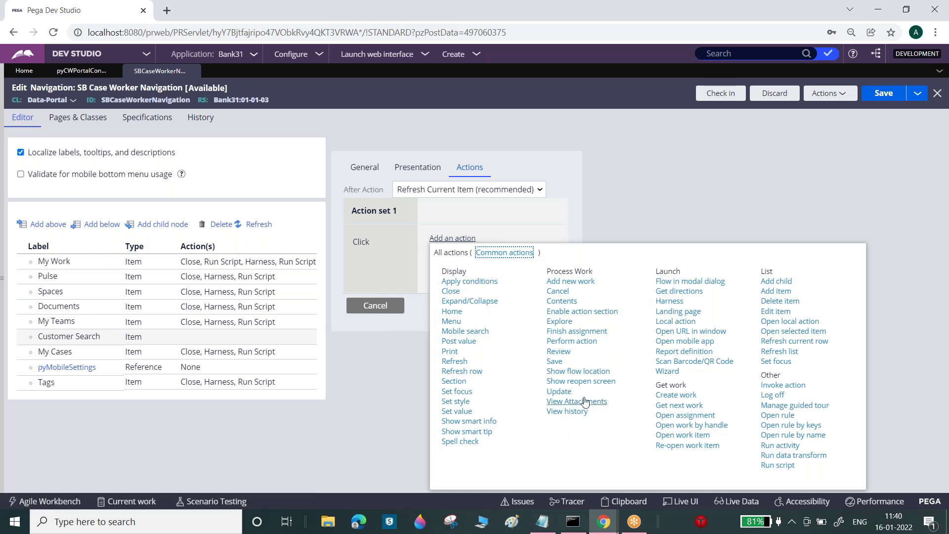
click(669, 301)
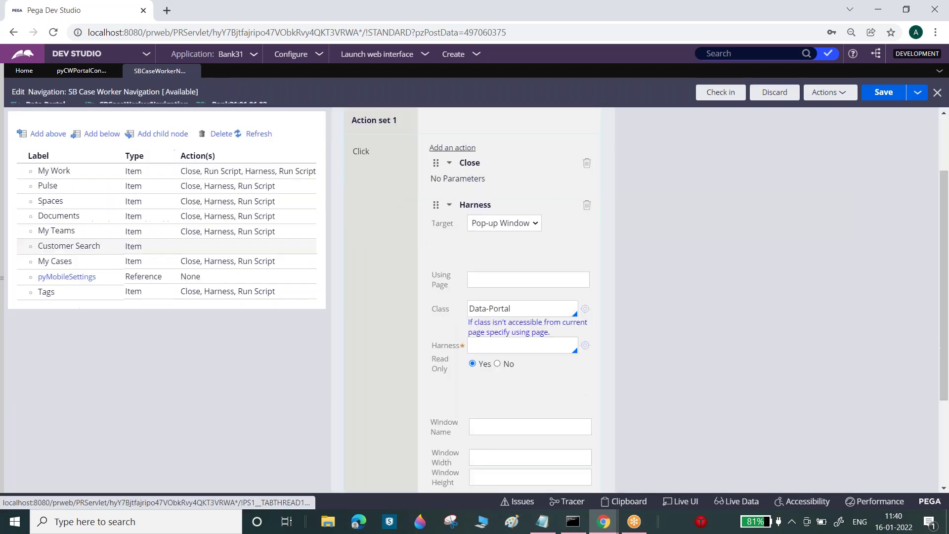
- Set the Harness action target to New Document with tab name 'CustomerSearch'
click(500, 219)
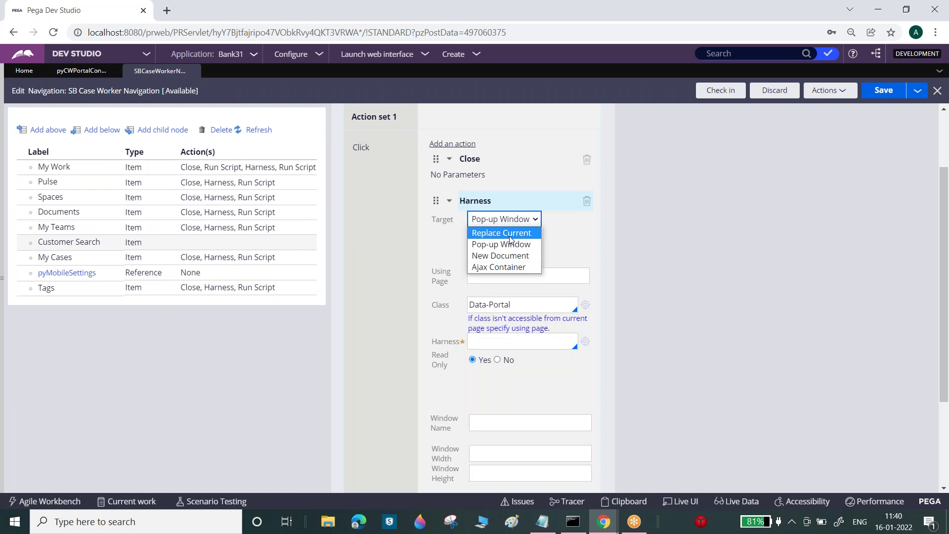
click(508, 256)
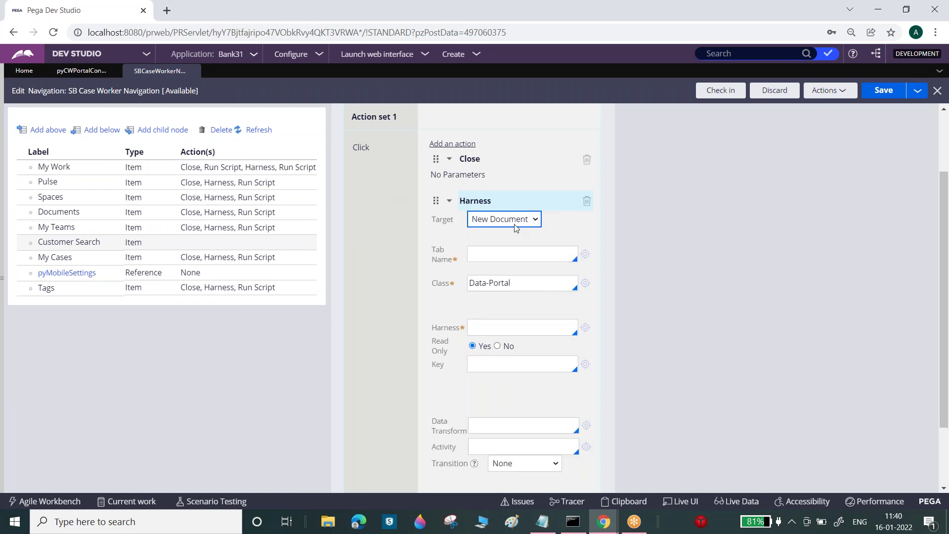
click(498, 250)
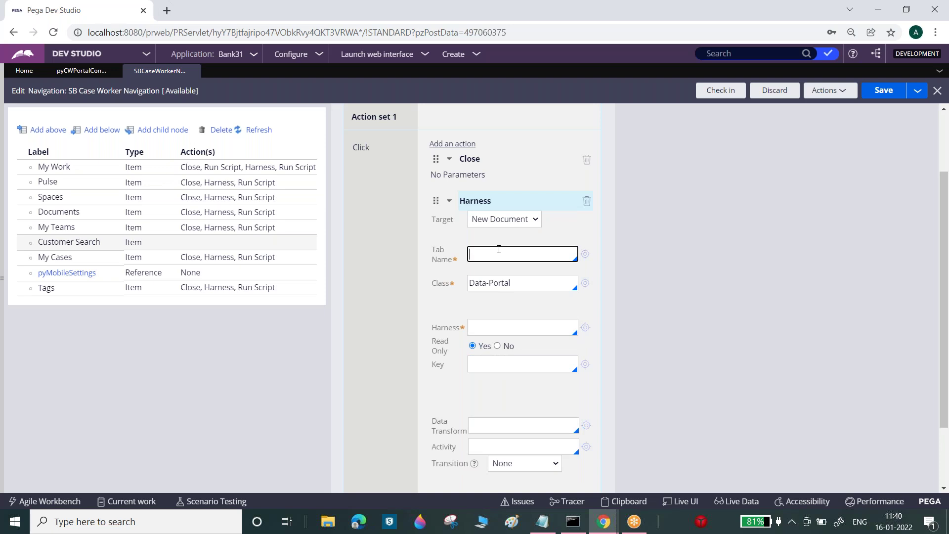
click(503, 220)
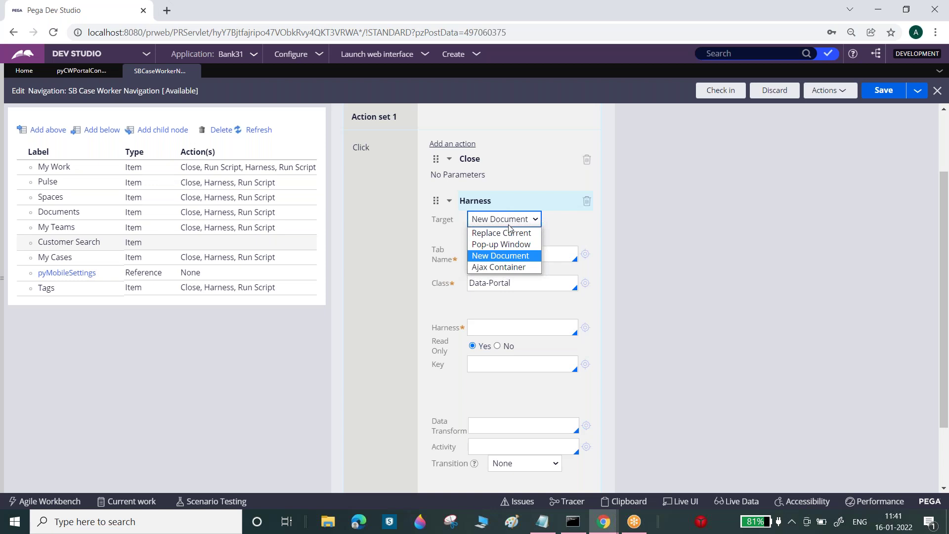
click(510, 233)
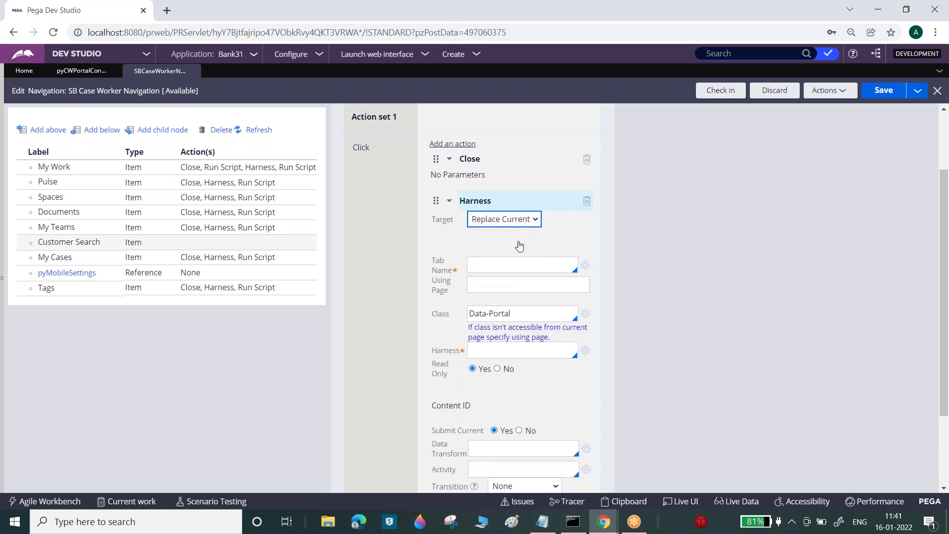
click(524, 223)
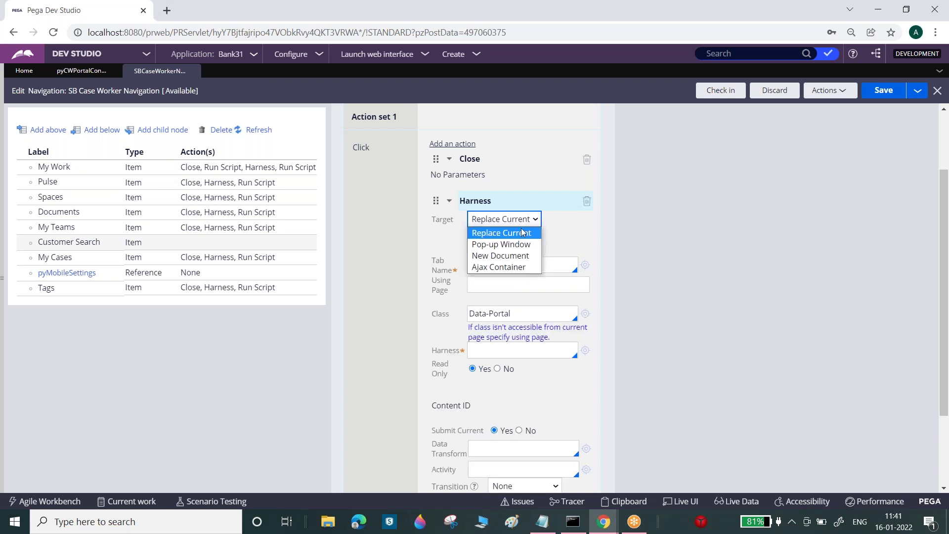
click(517, 255)
click(501, 254)
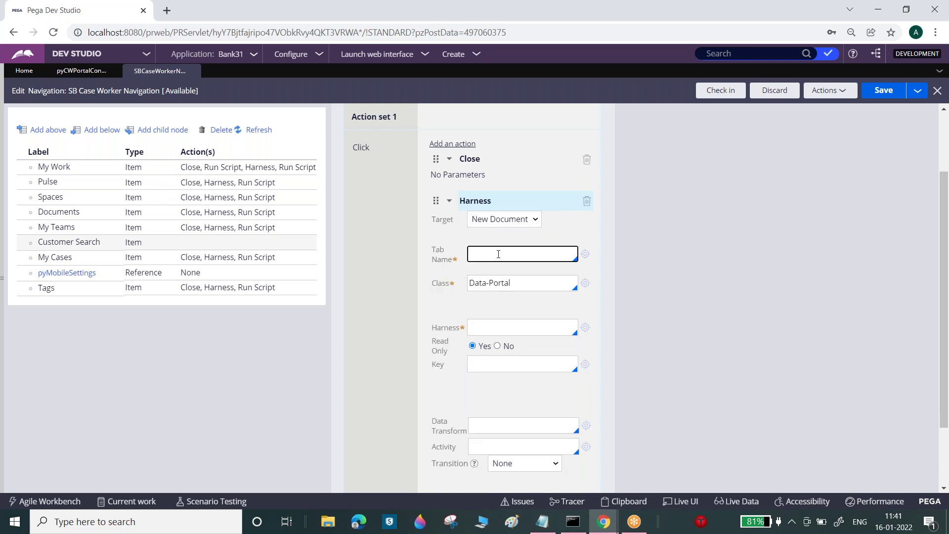
text(CustomerSearch)
- Give the harness action class Data-Portal, harness 'CustoemerSear h' and Read Only No
double_click(489, 255)
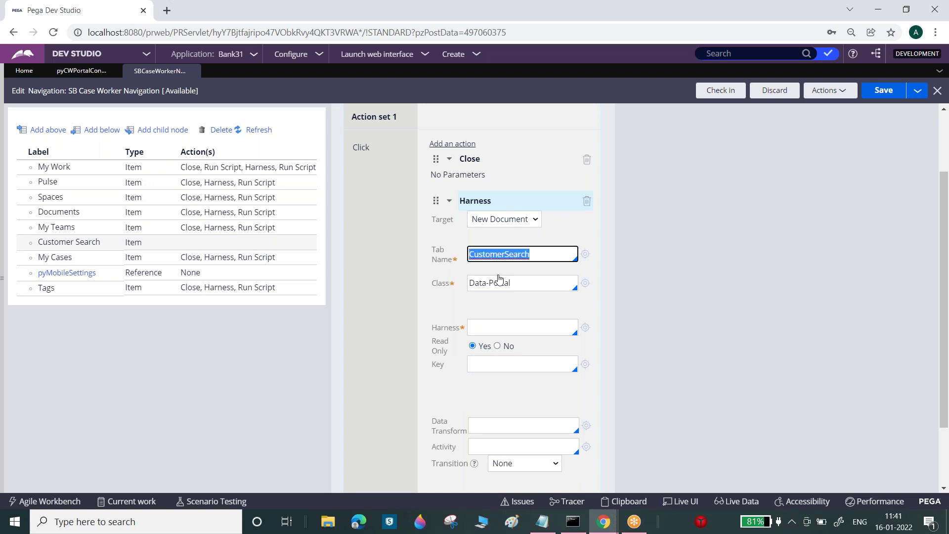
triple_click(503, 282)
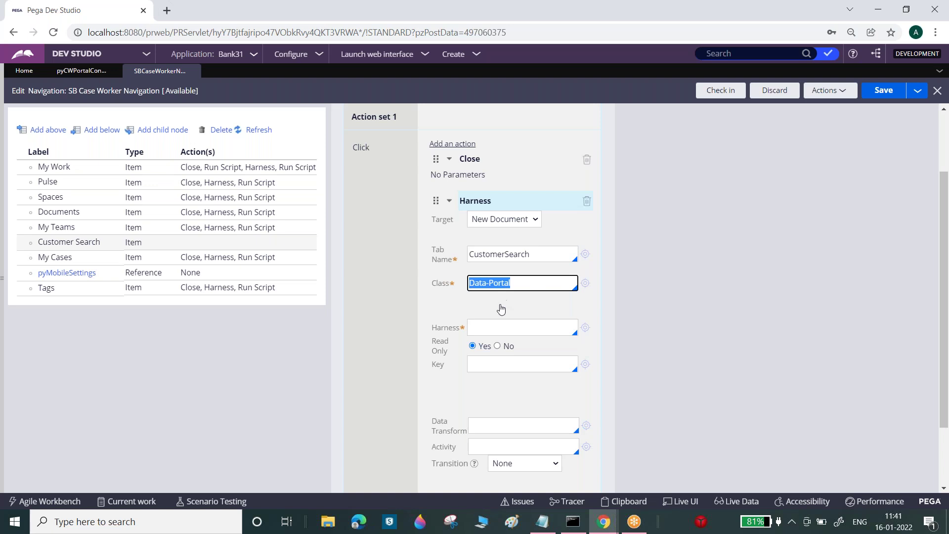
click(497, 327)
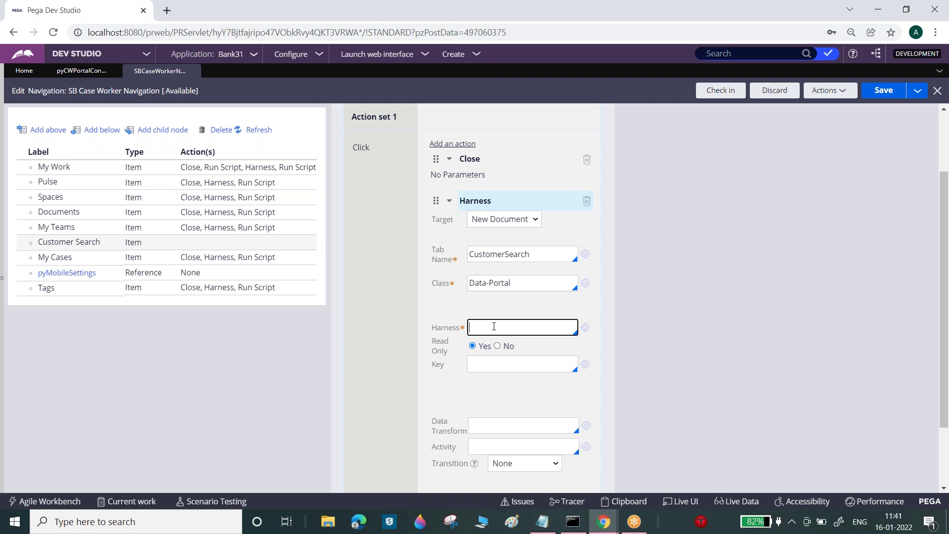
text(Custom)
key(BackSpace)
text(erSear h)
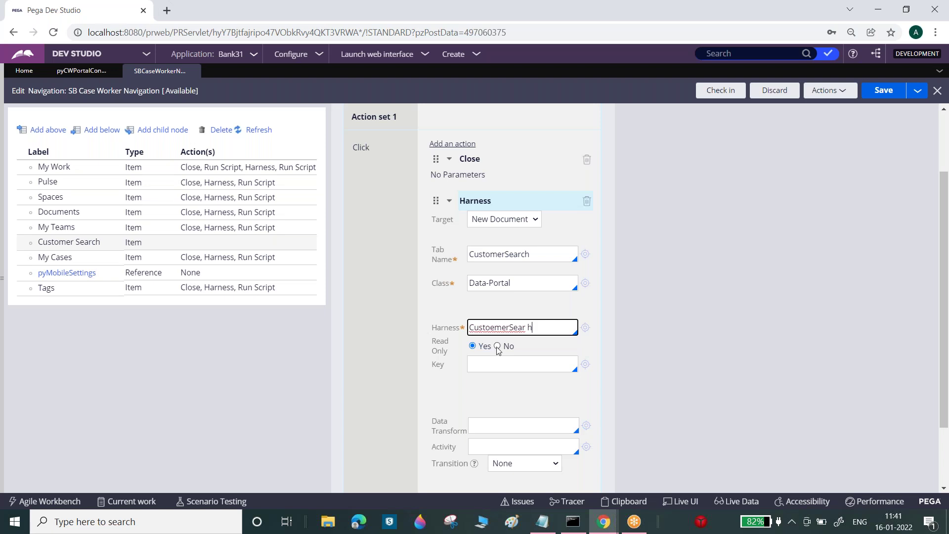
click(499, 348)
click(498, 345)
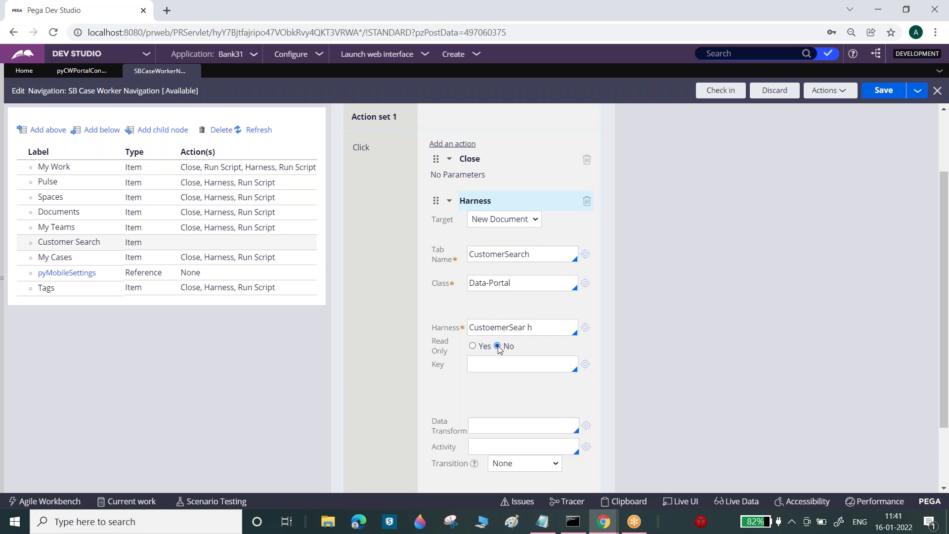
click(584, 327)
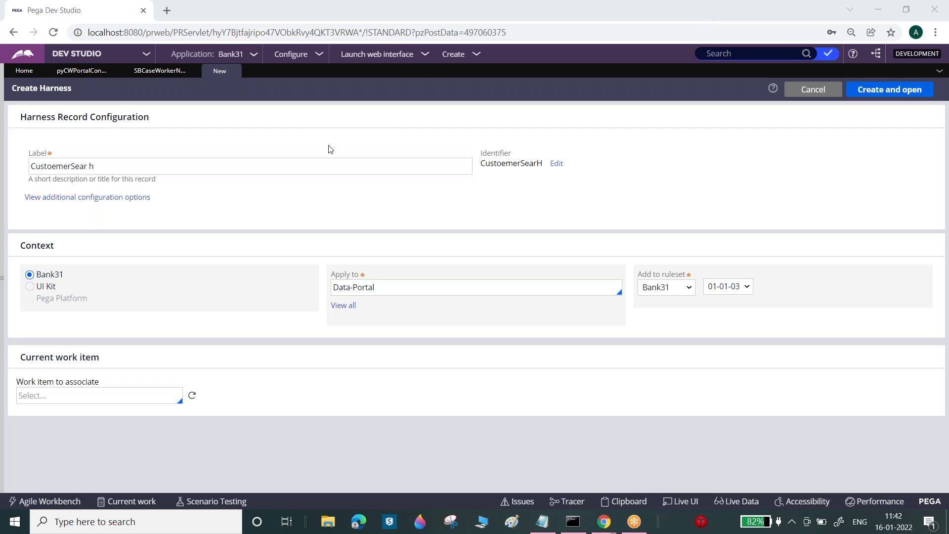
- Correct the new harness label and identifier to 'CustoemerSearch', then create and open it
click(331, 165)
key(BackSpace)
key(BackSpace)
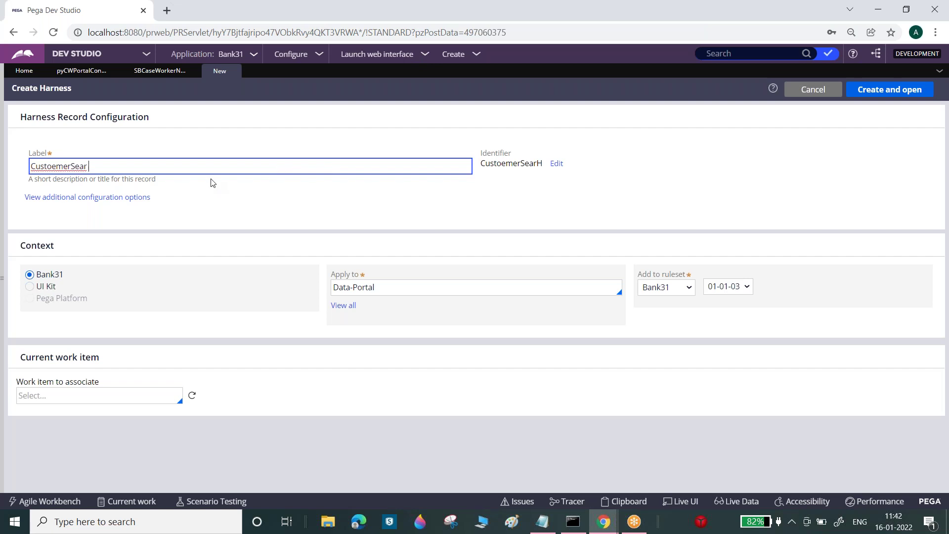
text(ch)
click(452, 209)
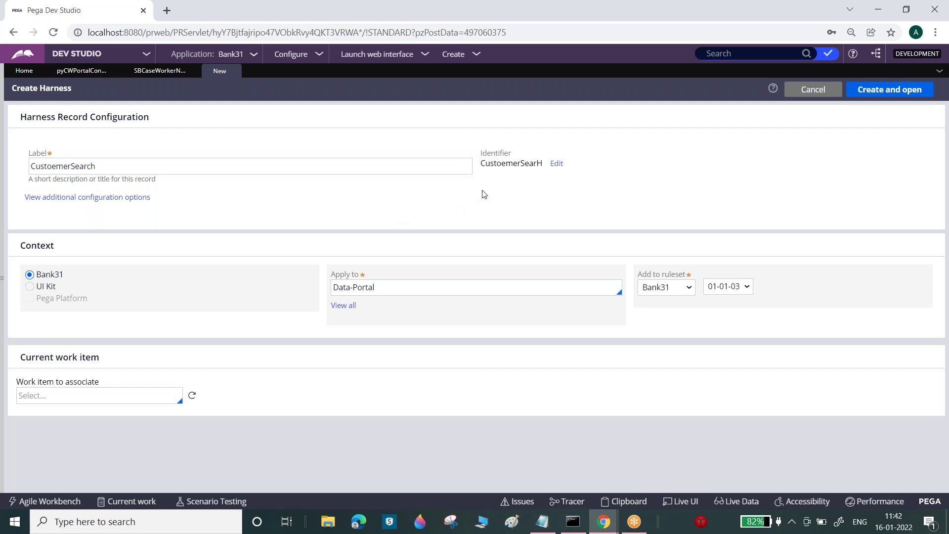
key(shift+Tab)
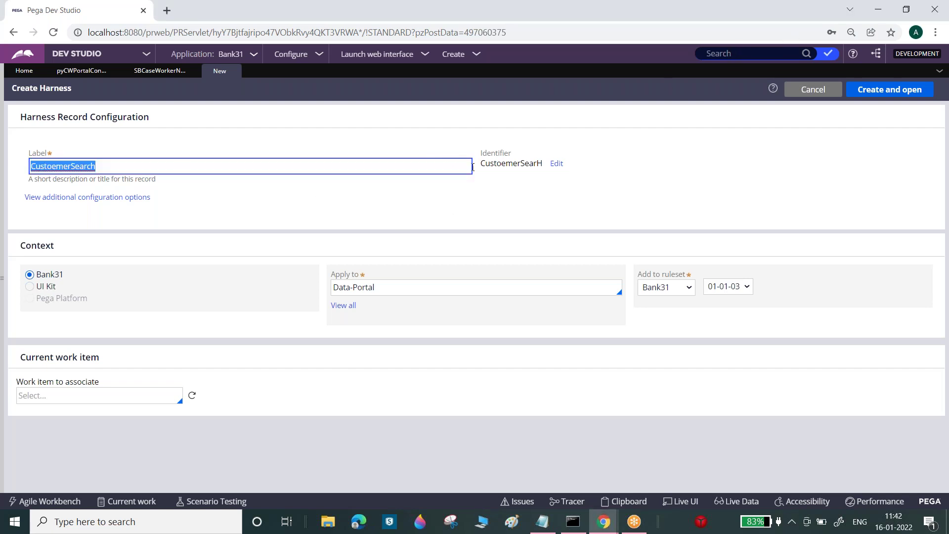
click(556, 166)
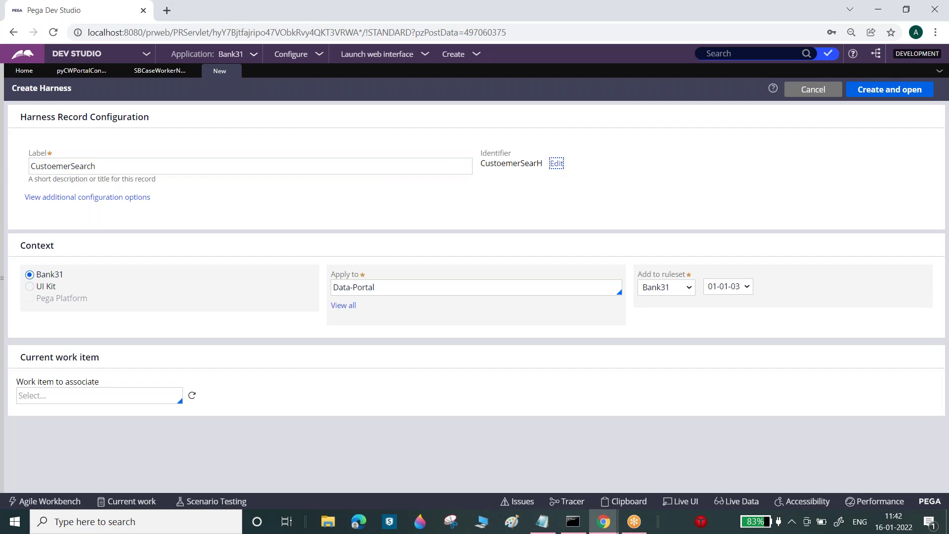
click(557, 164)
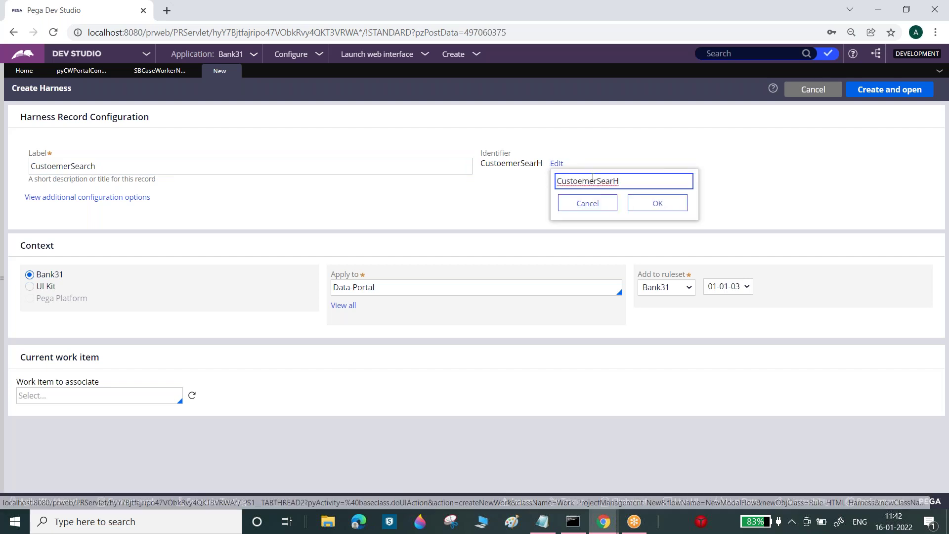
click(662, 206)
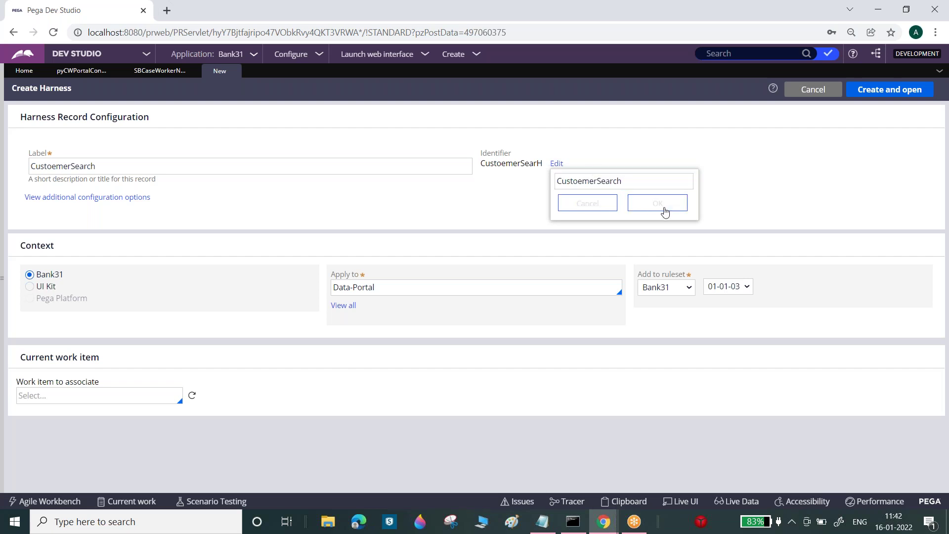
click(872, 90)
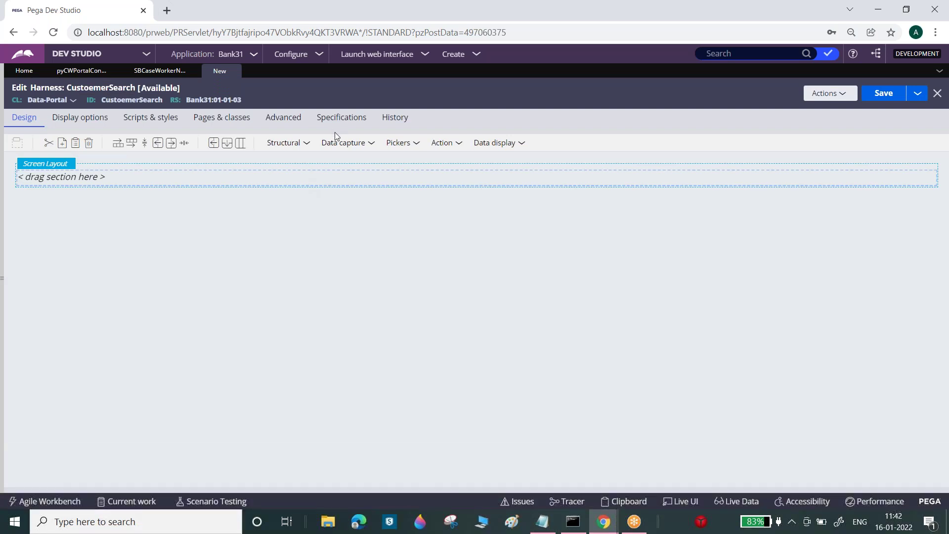
click(308, 143)
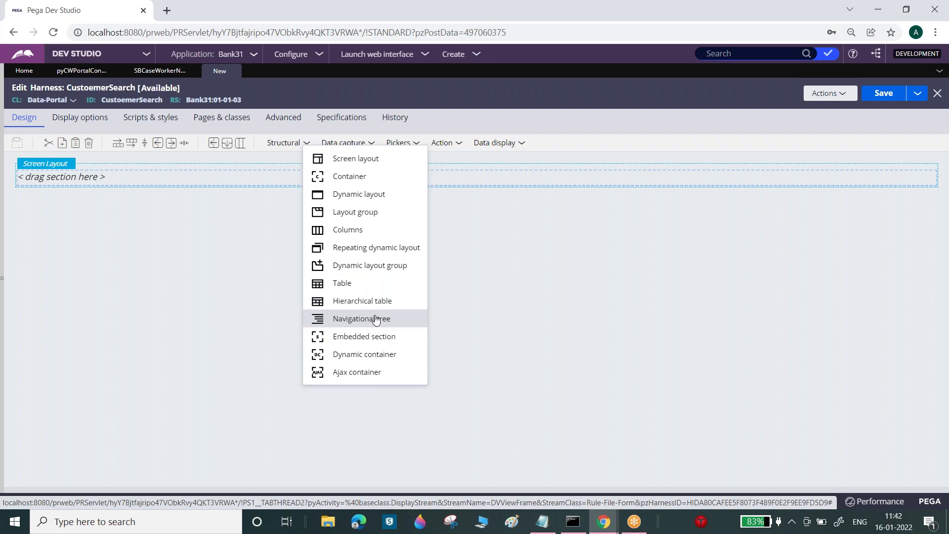
drag(380, 340, 274, 174)
click(492, 297)
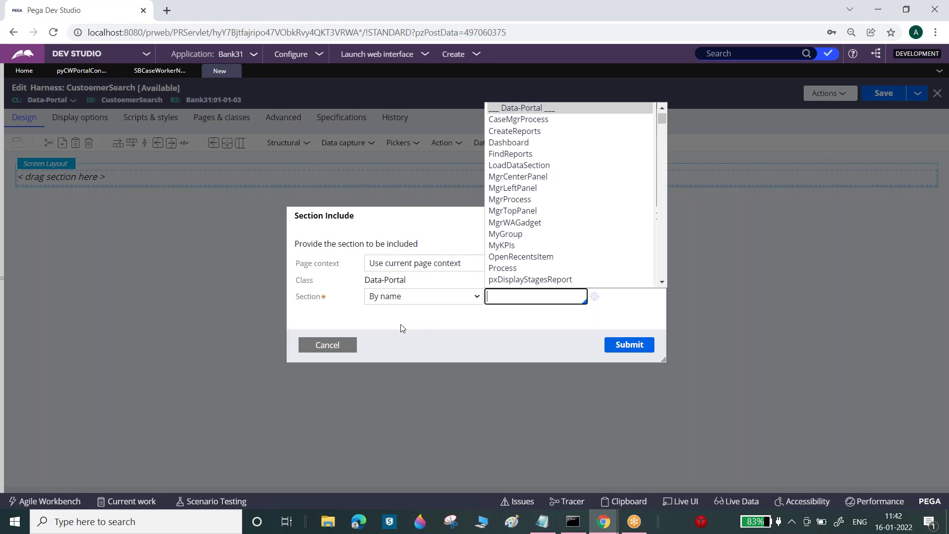
click(327, 344)
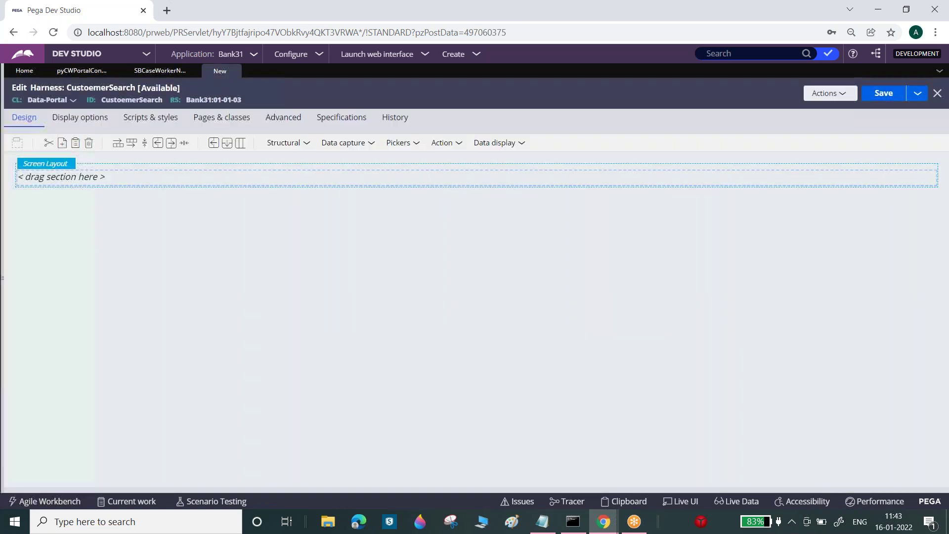
- From App Explorer, start a new Section in the PersonalLoan class
click(28, 212)
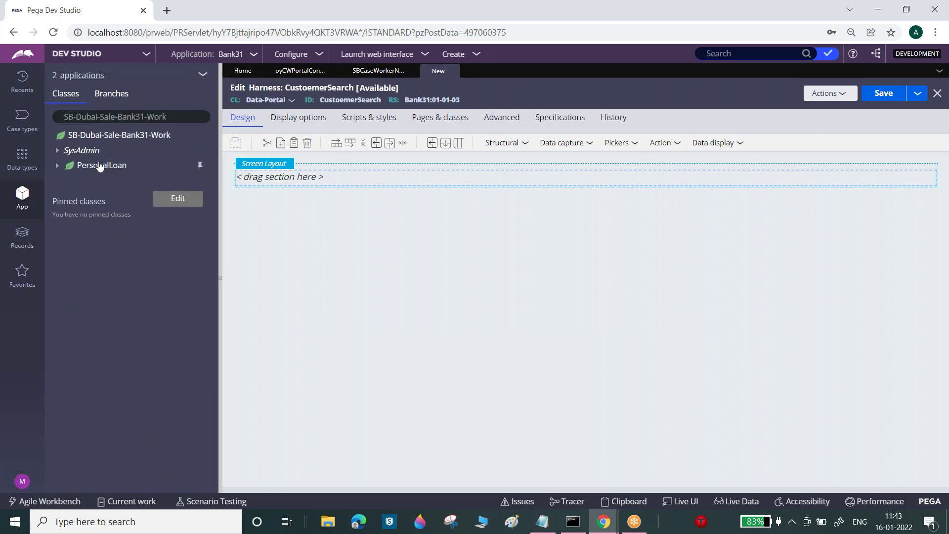
click(23, 121)
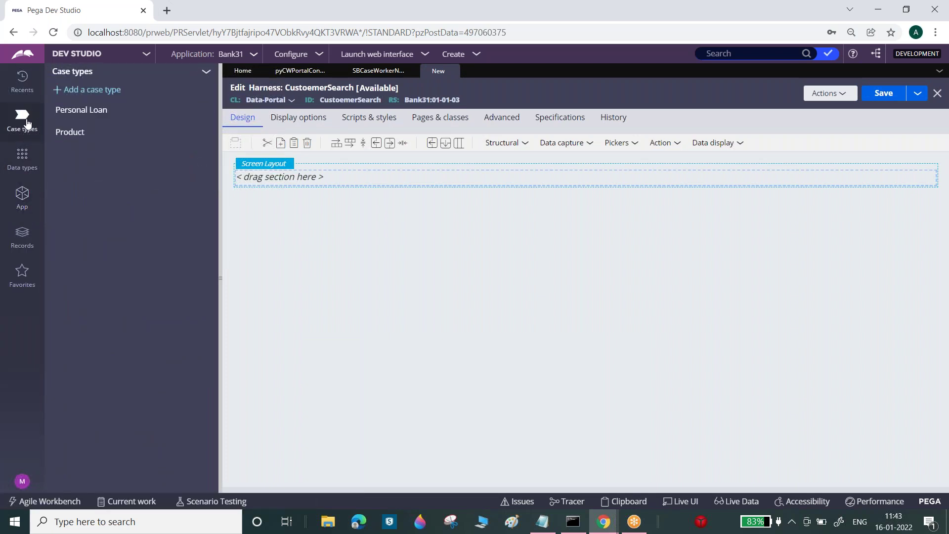
click(20, 157)
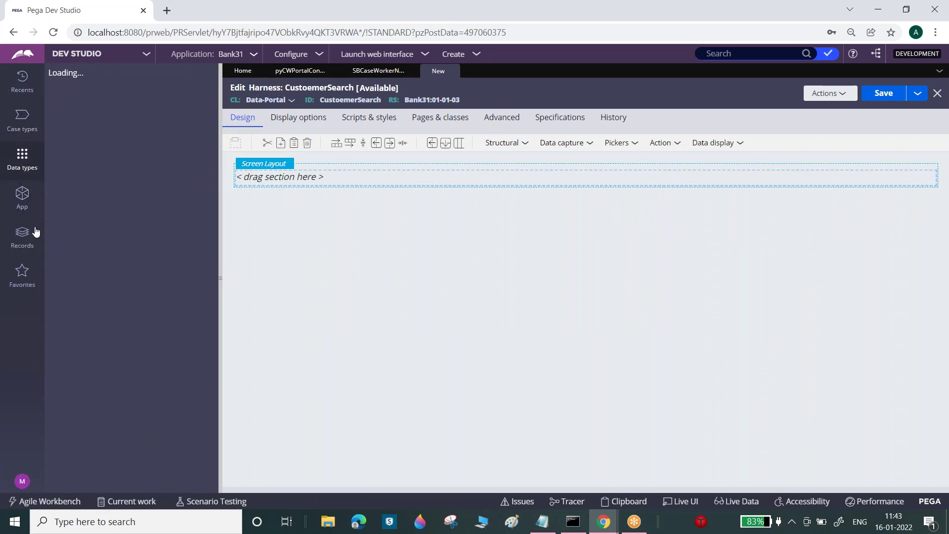
click(25, 200)
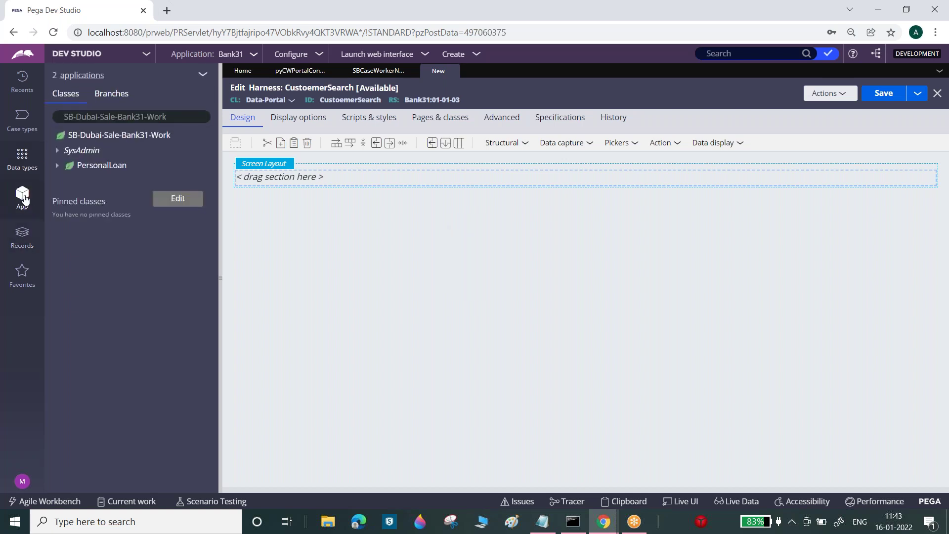
click(108, 170)
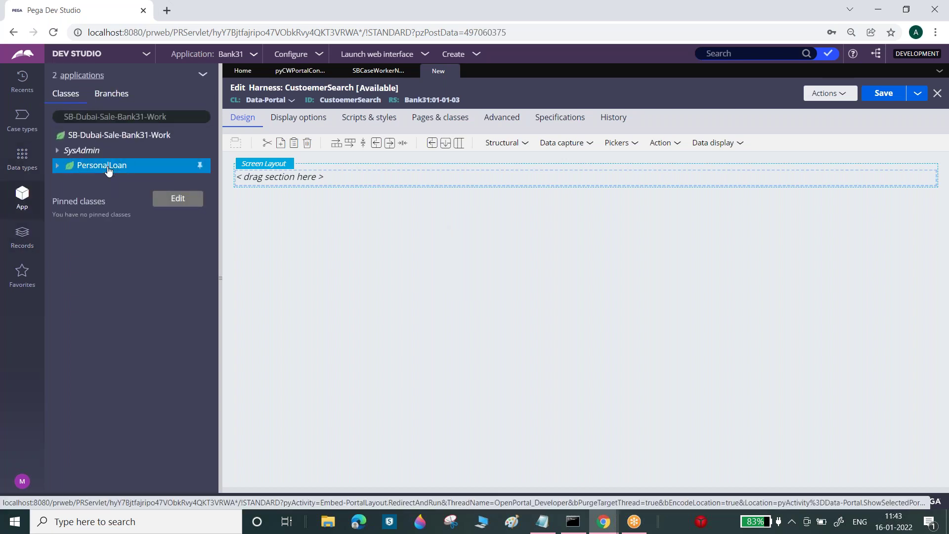
right_click(108, 171)
mouse_move(114, 181)
mouse_move(225, 320)
mouse_move(228, 389)
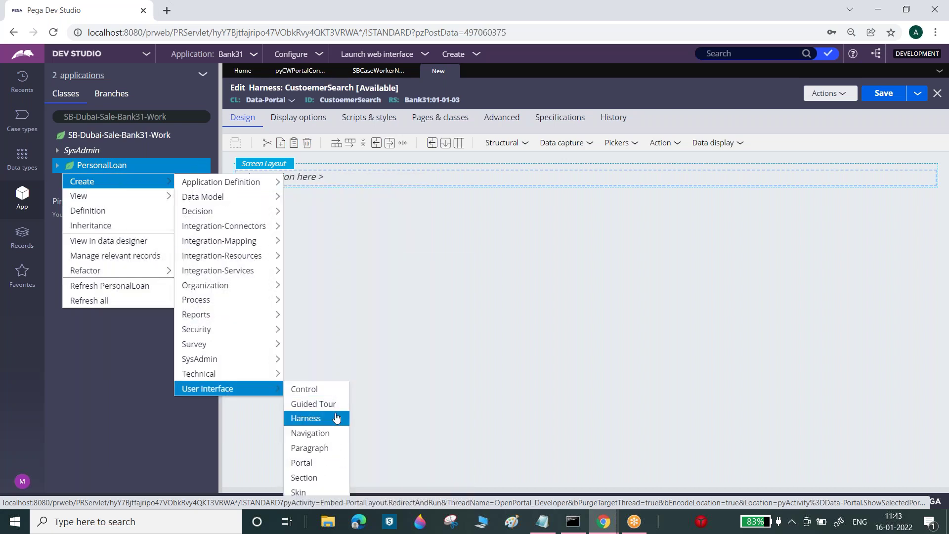
click(303, 477)
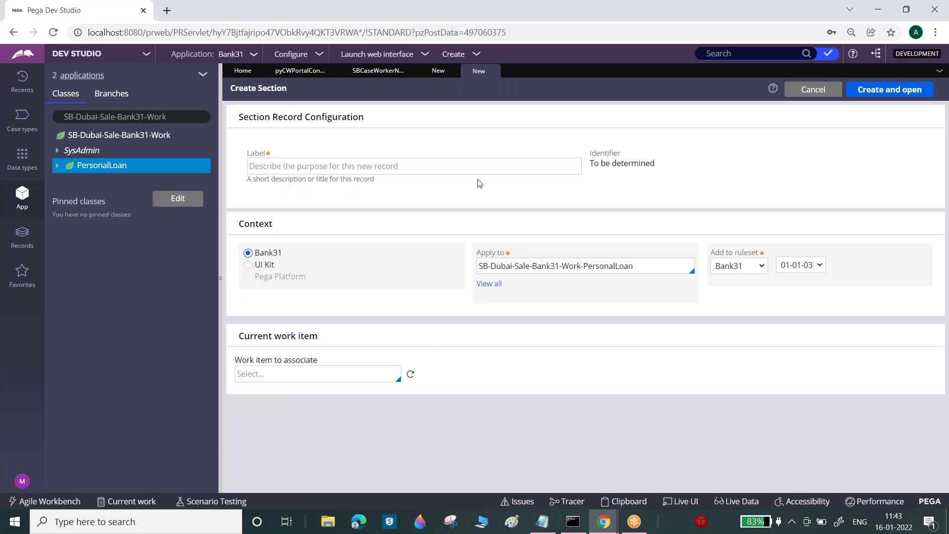
- Create section 'Customer Search Details' in PersonalLoan and convert it to the full section editor
click(479, 169)
text(Customer Search Details)
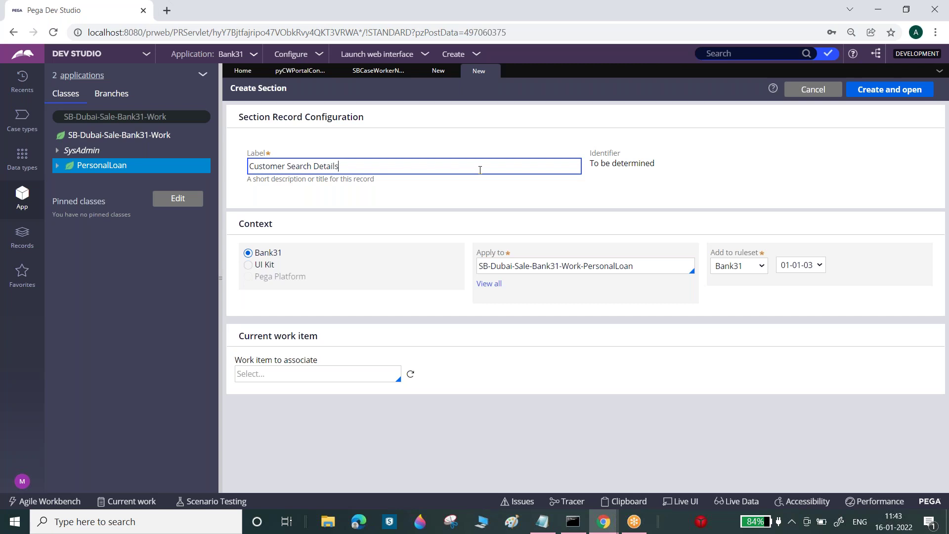
click(898, 87)
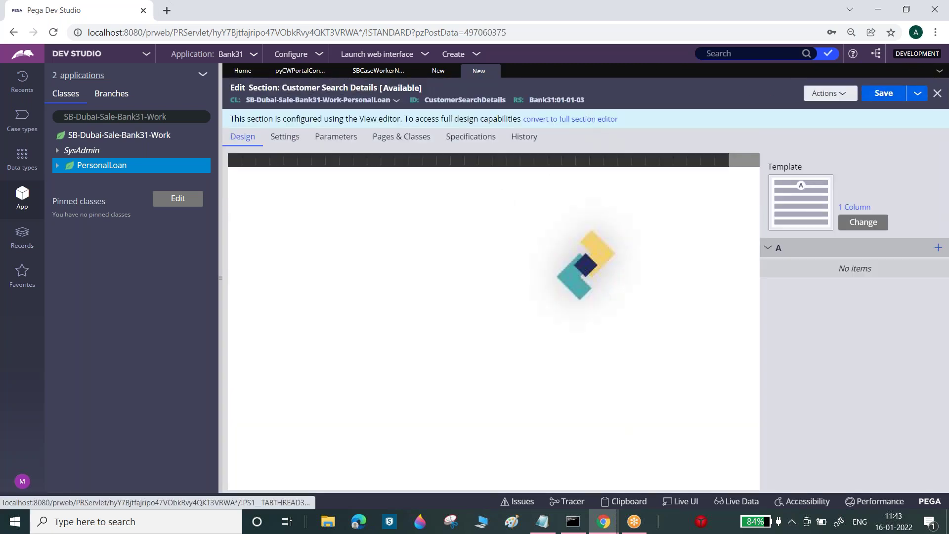
click(588, 119)
click(725, 325)
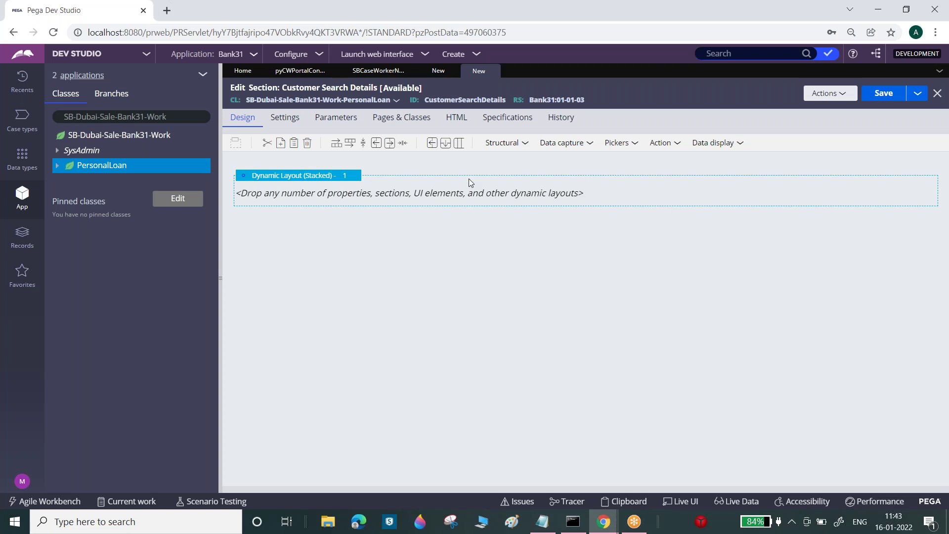
click(676, 143)
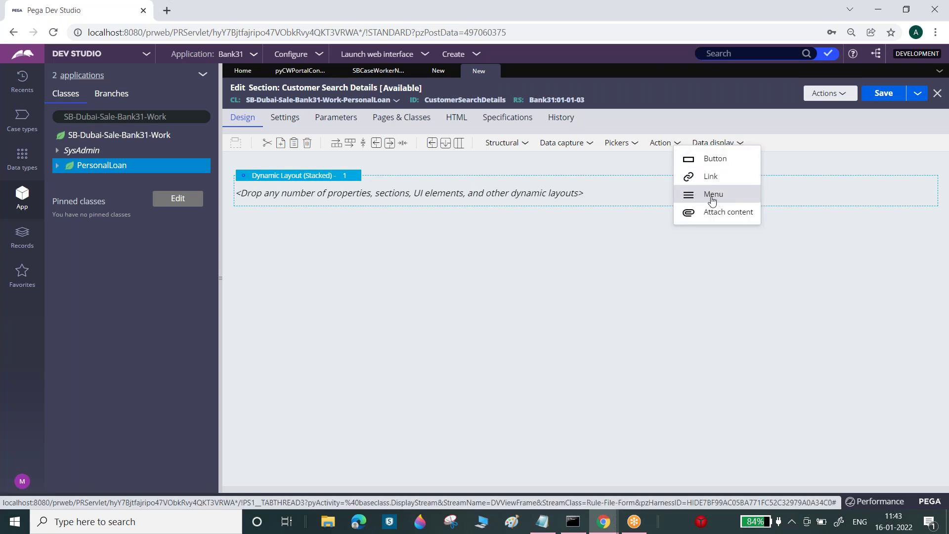
- Launch the Case Worker portal in a new tab, then return to Dev Studio
click(376, 55)
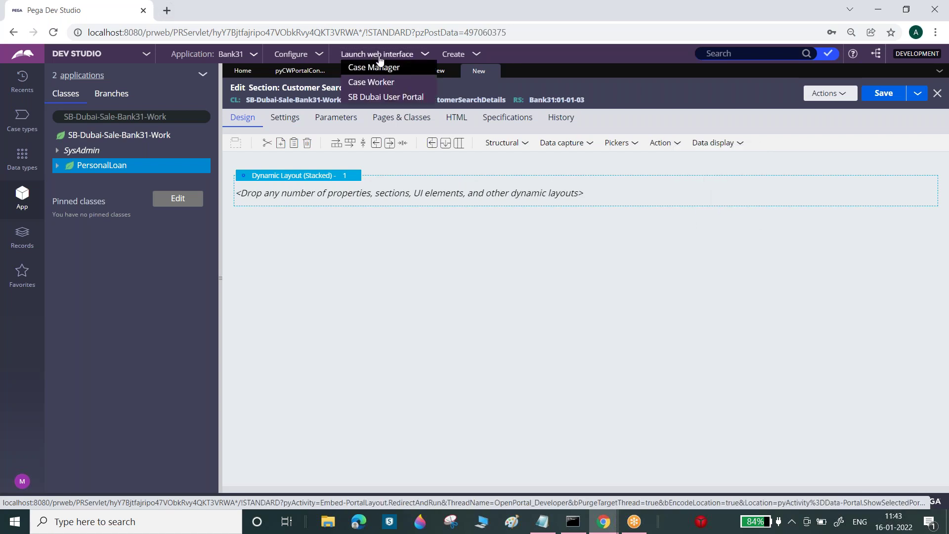
click(375, 80)
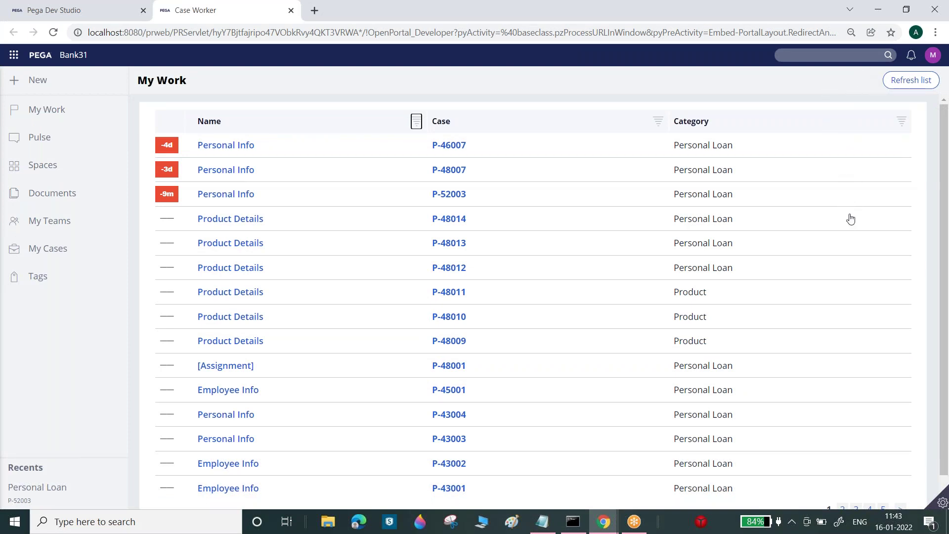
click(41, 5)
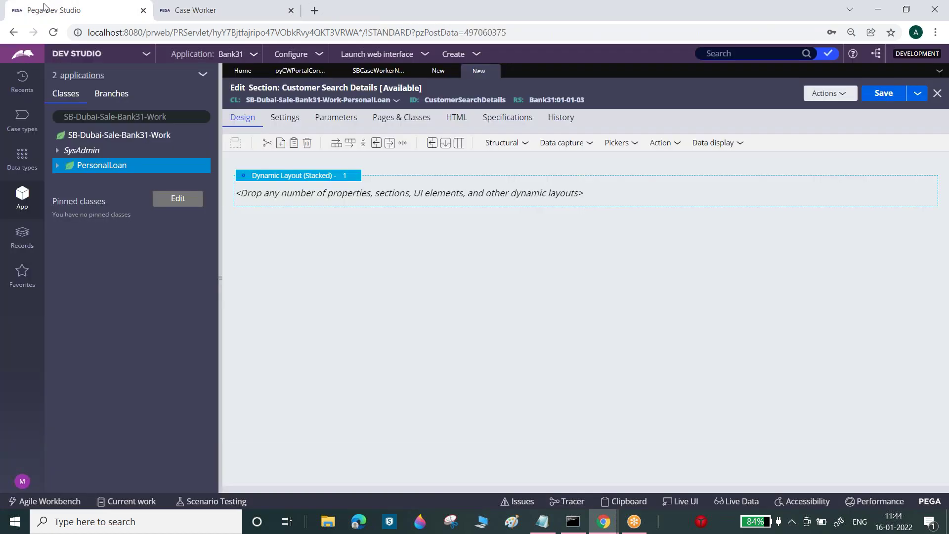
- Review the structural layouts, section actions and the SB Case Worker navigation rule's pyMobileSettings entry
click(525, 142)
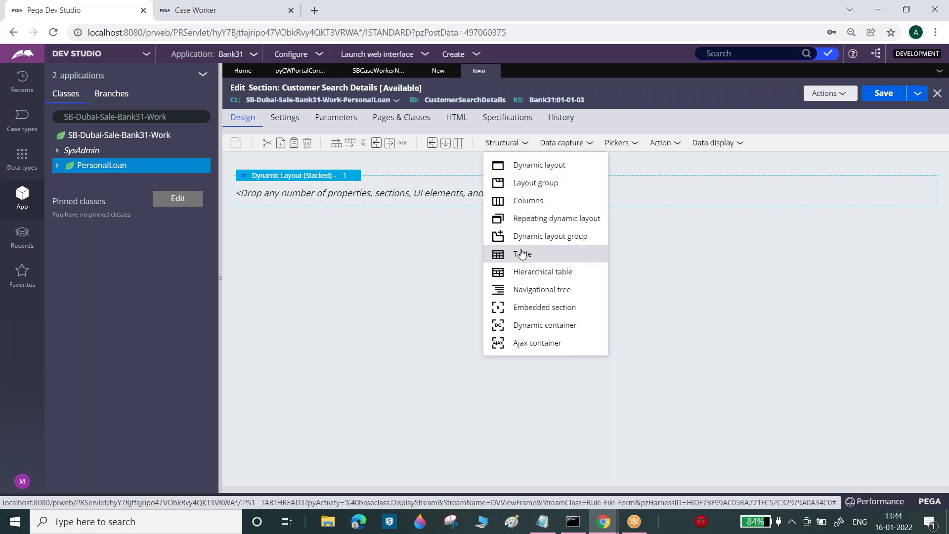
click(835, 93)
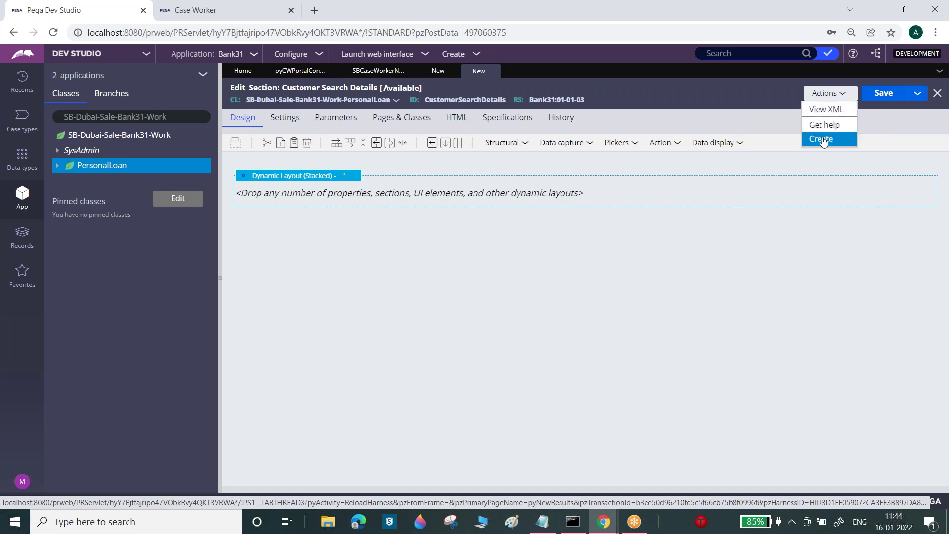
click(366, 71)
click(312, 276)
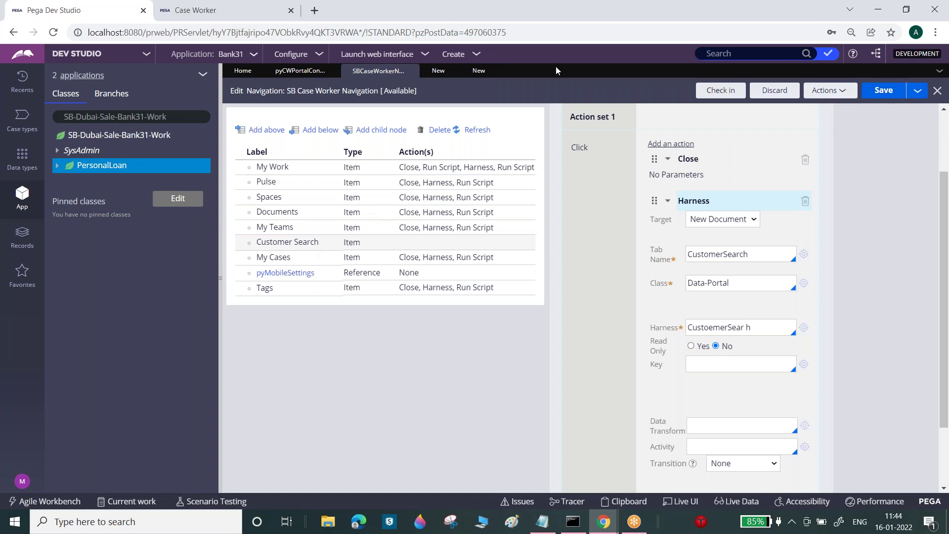
- Add two stacked Text input fields to the Customer Search Details dynamic layout
click(479, 74)
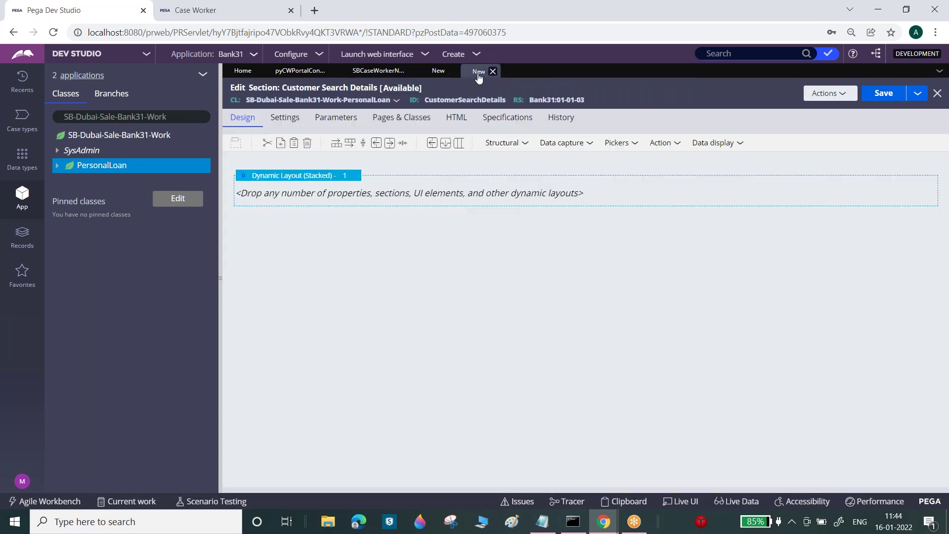
click(588, 143)
drag(638, 164, 454, 198)
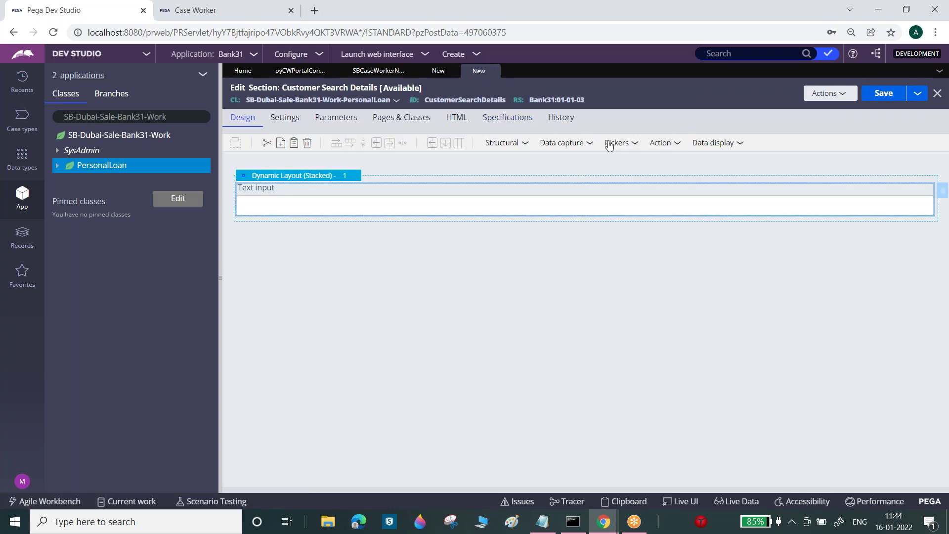
click(589, 143)
drag(621, 157, 532, 233)
click(556, 206)
click(943, 193)
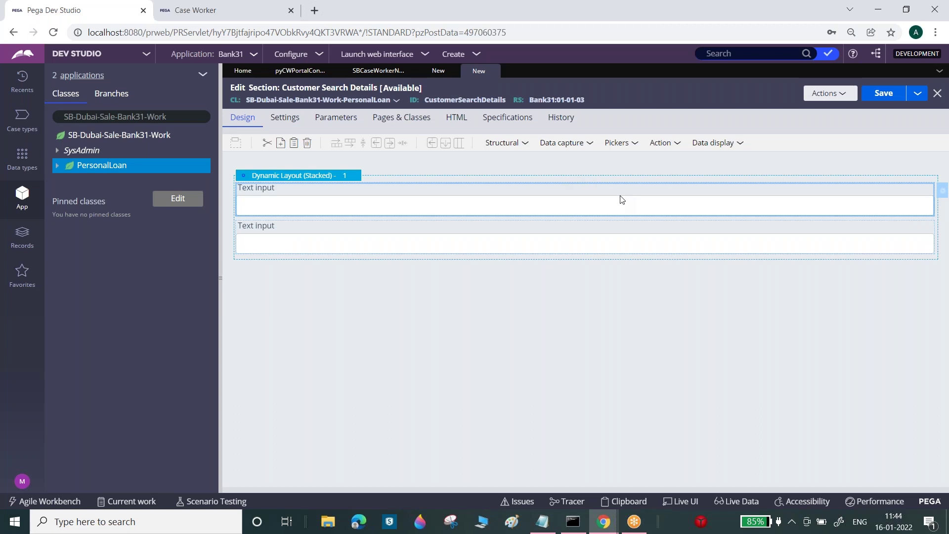
double_click(615, 197)
- Create and save a new Customer ID property from the first field's Property box
click(594, 180)
text(Customer ID)
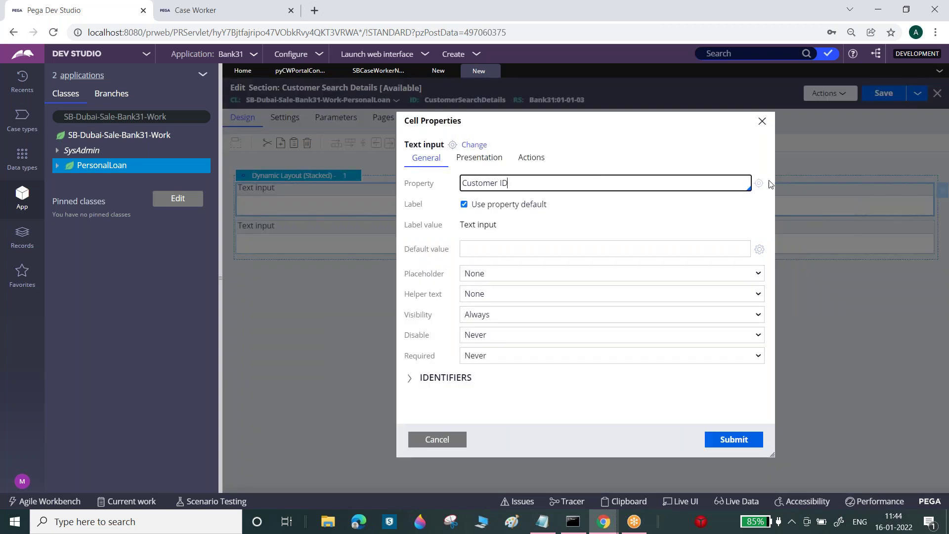
click(758, 183)
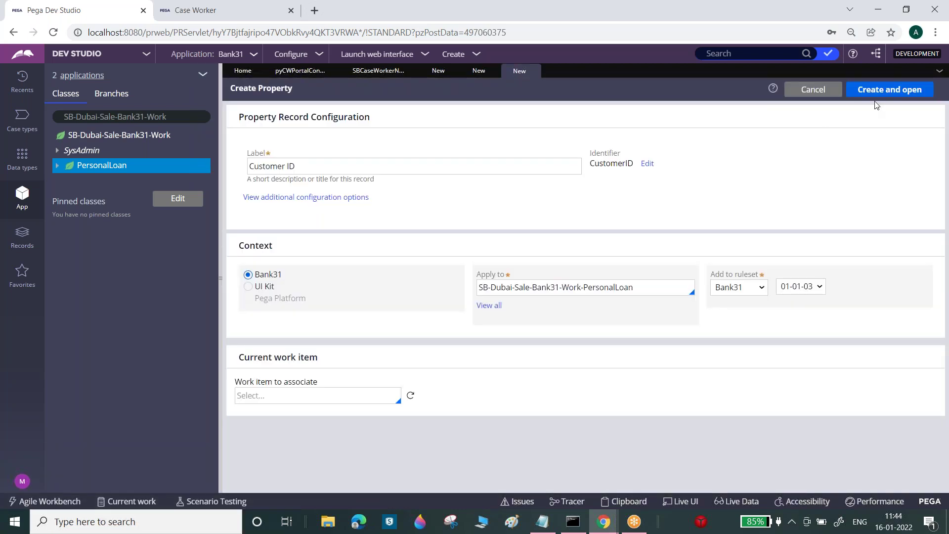
click(876, 90)
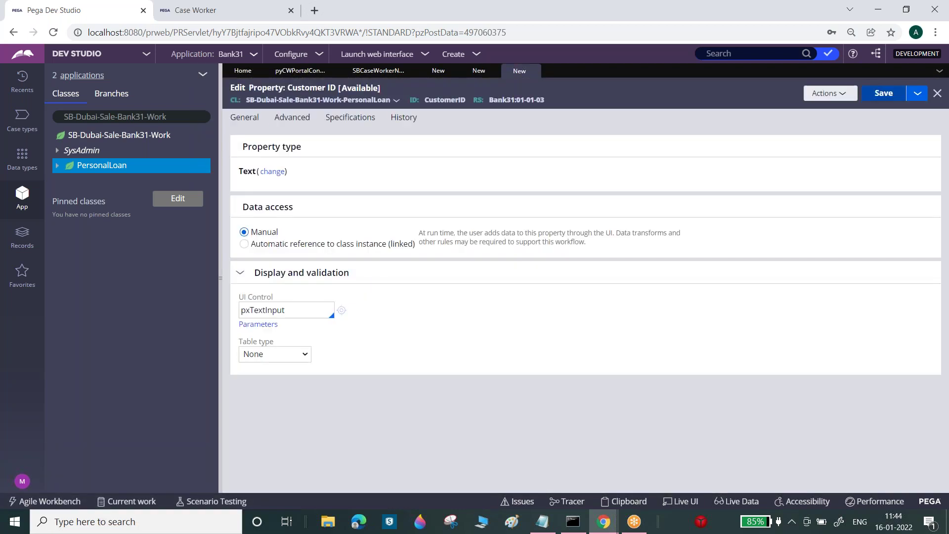
click(894, 97)
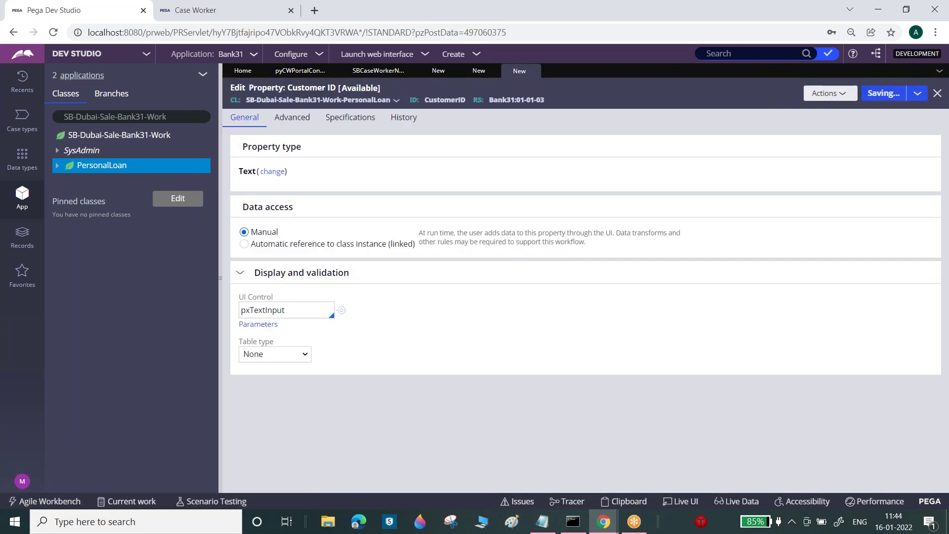
click(937, 93)
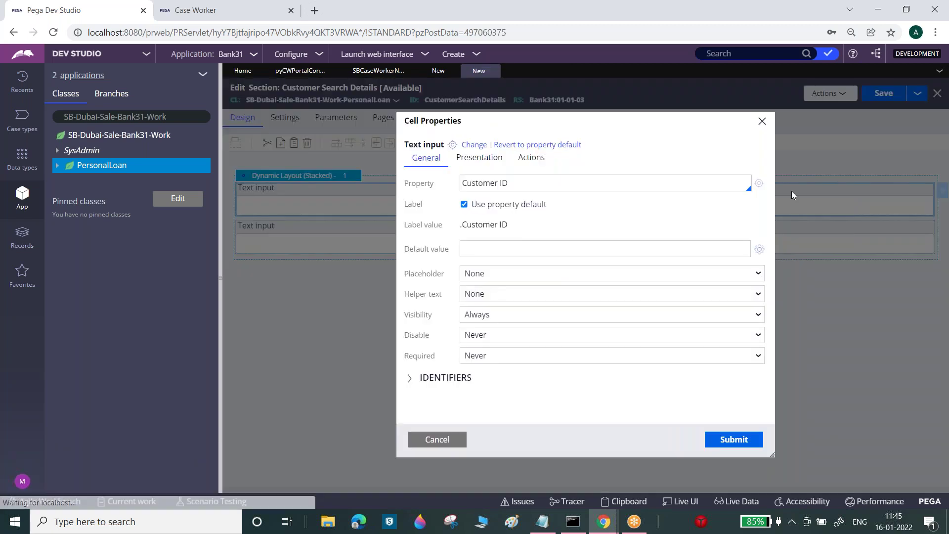
- Bind the first Text input to .CustomerID and submit its settings
click(531, 184)
key(ctrl+a)
key(BackSpace)
text(.cu)
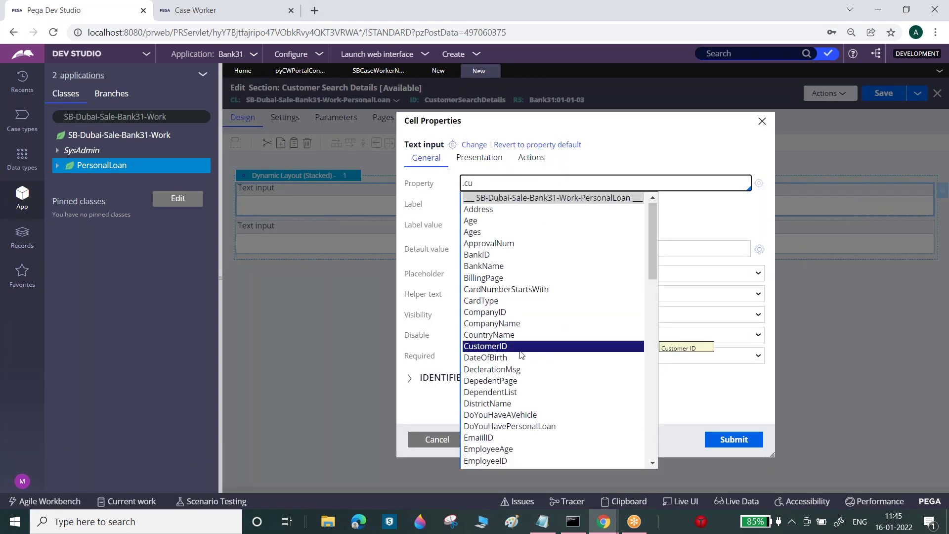
click(509, 346)
click(734, 439)
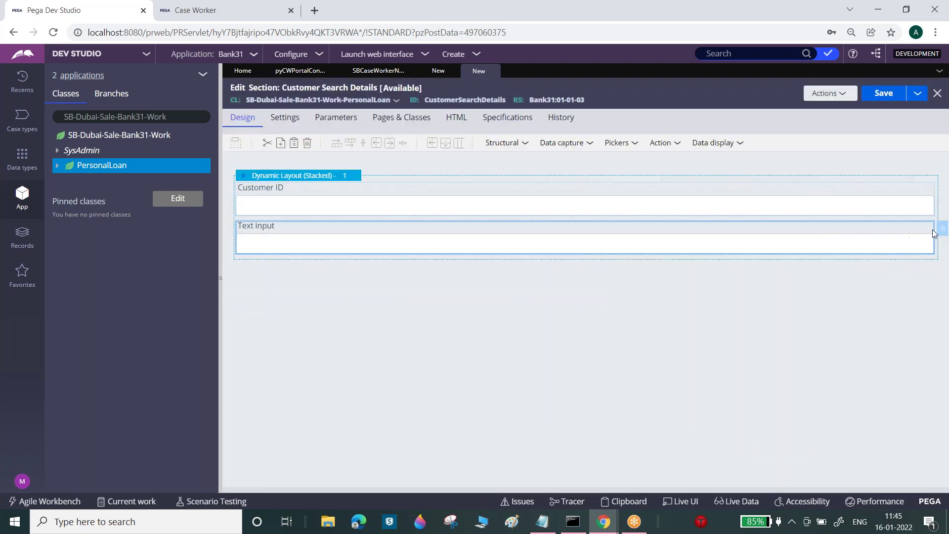
click(944, 230)
- Create and save a new Customer Name property from the second field's Property box
click(502, 181)
text(Customer Name)
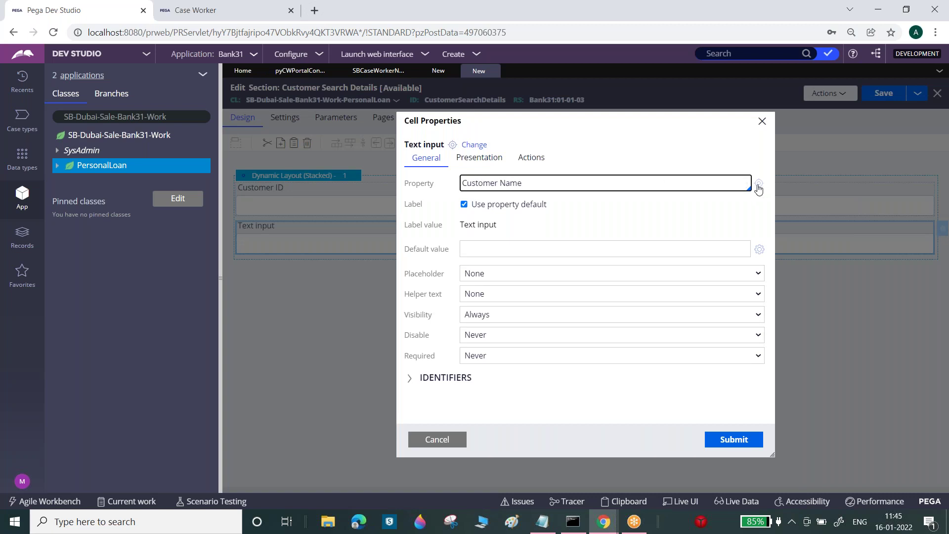
click(759, 184)
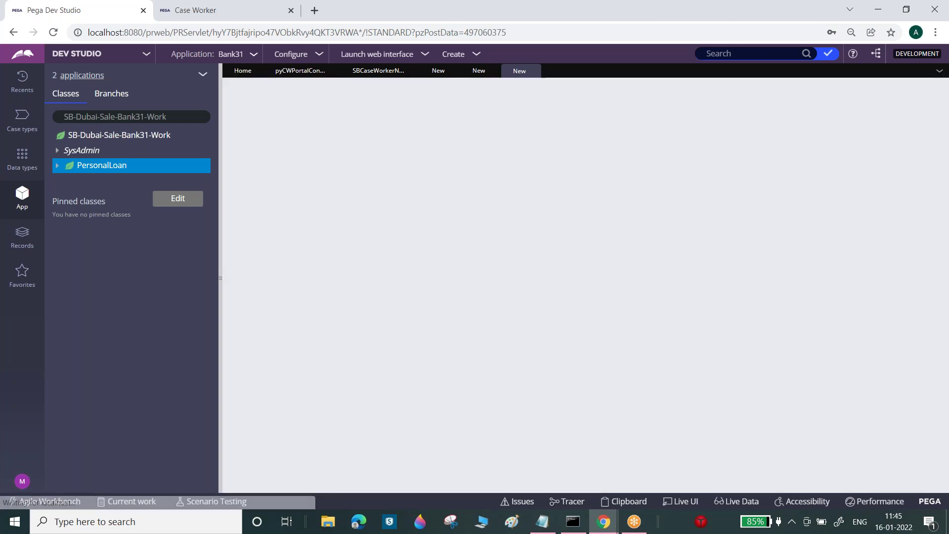
click(889, 89)
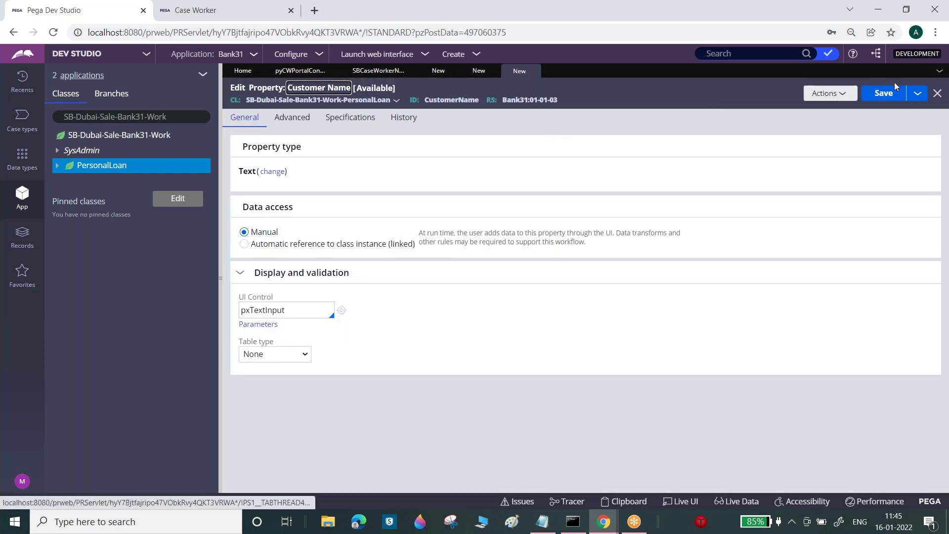
click(888, 95)
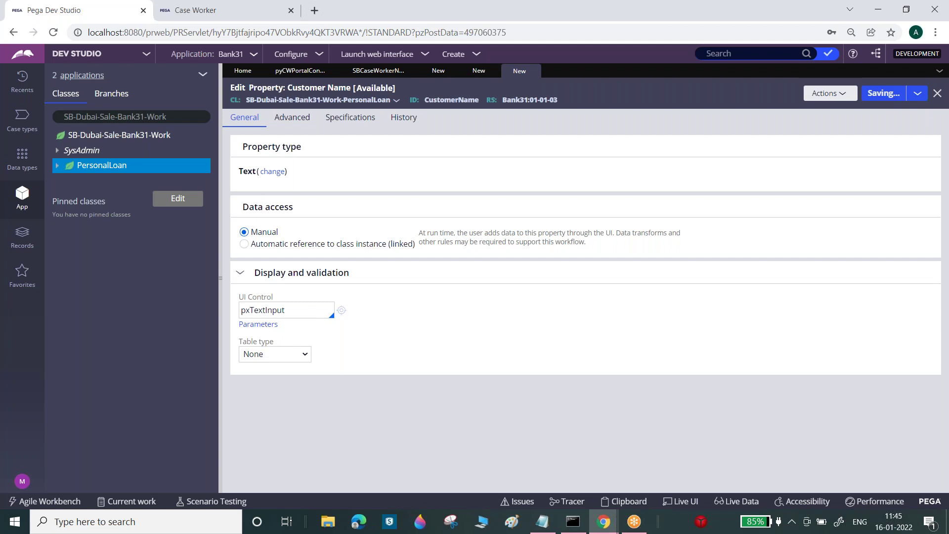
click(566, 72)
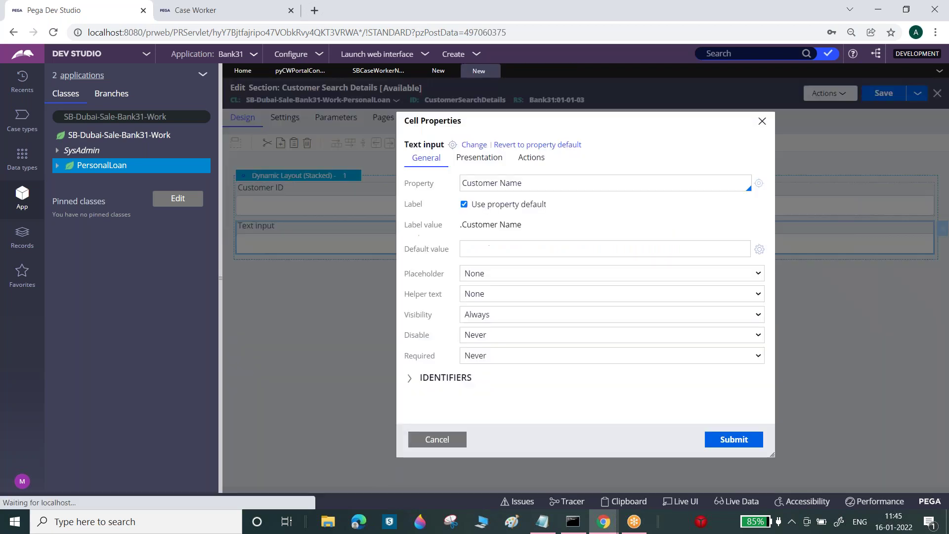
- Bind the second Text input to .CustomerName, submit, and save Customer Search Details
triple_click(527, 183)
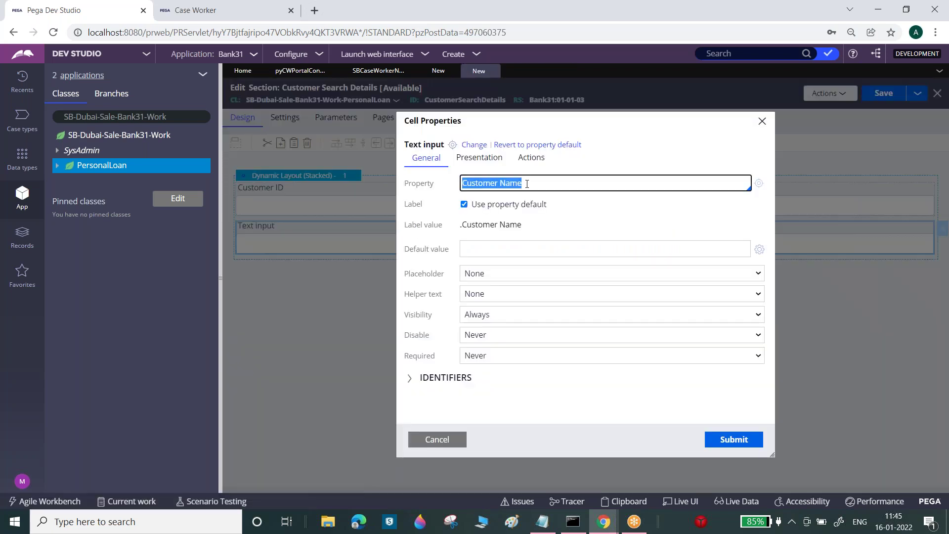
text(.cu)
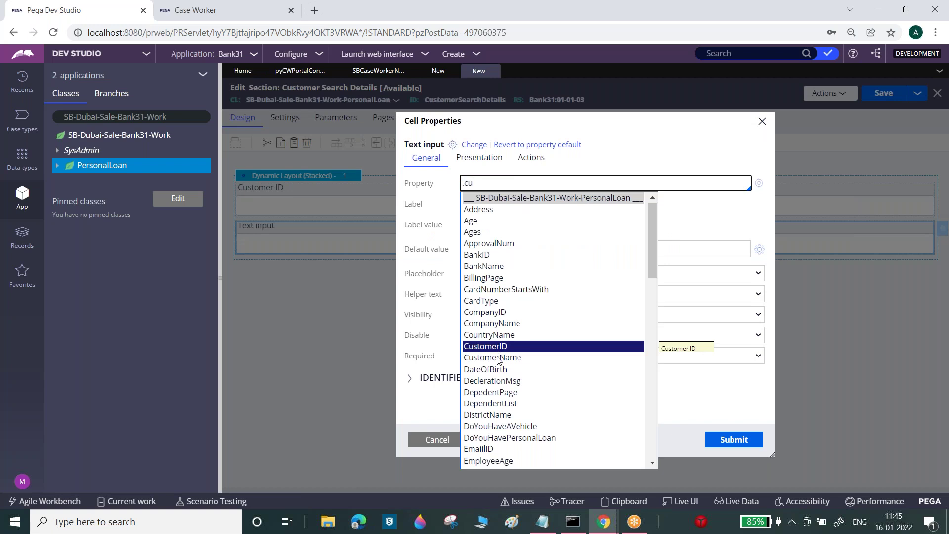
click(498, 357)
click(730, 439)
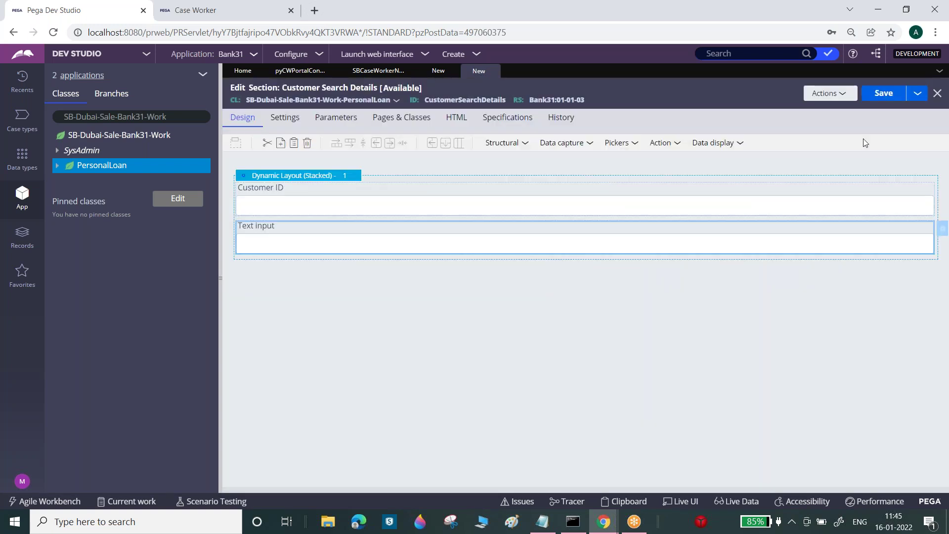
click(884, 93)
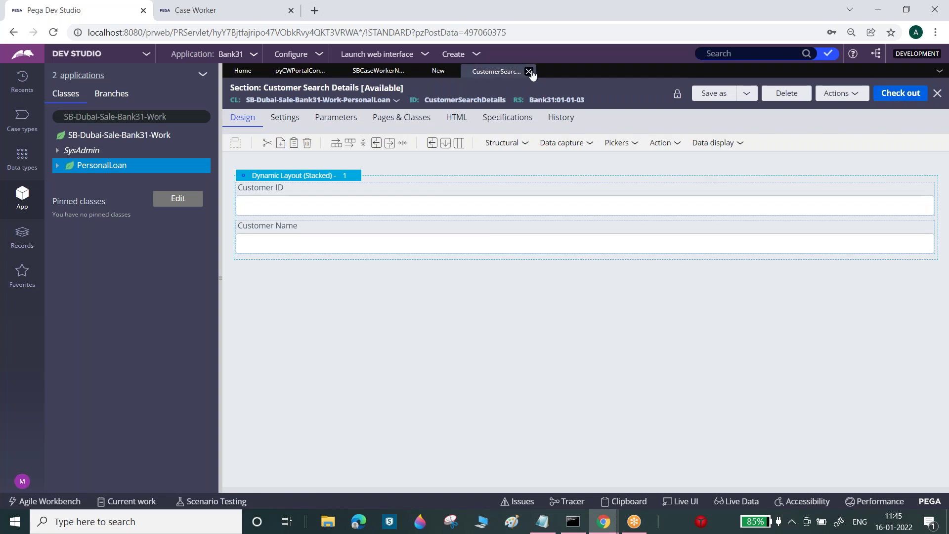
- Close the section and correct the harness name in the SB Case Worker navigation rule's Harness field
click(529, 72)
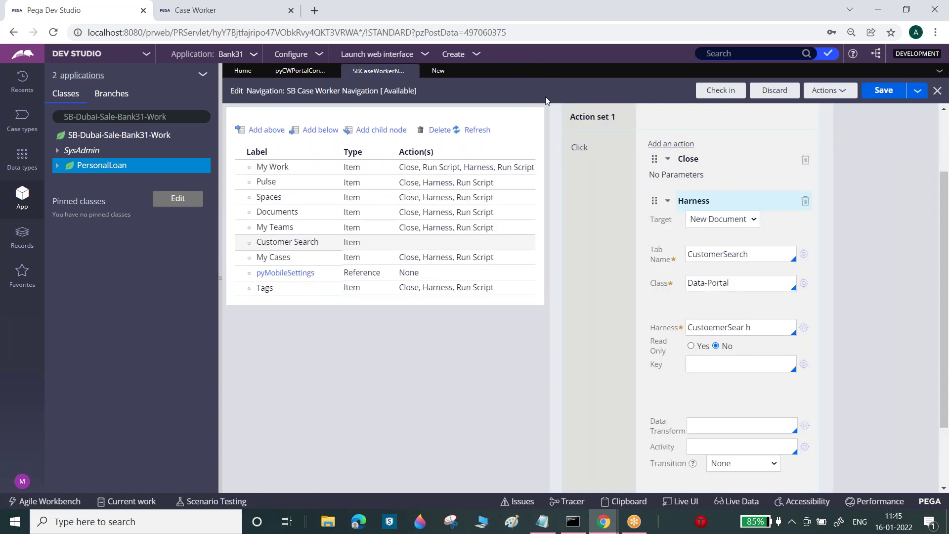
click(425, 183)
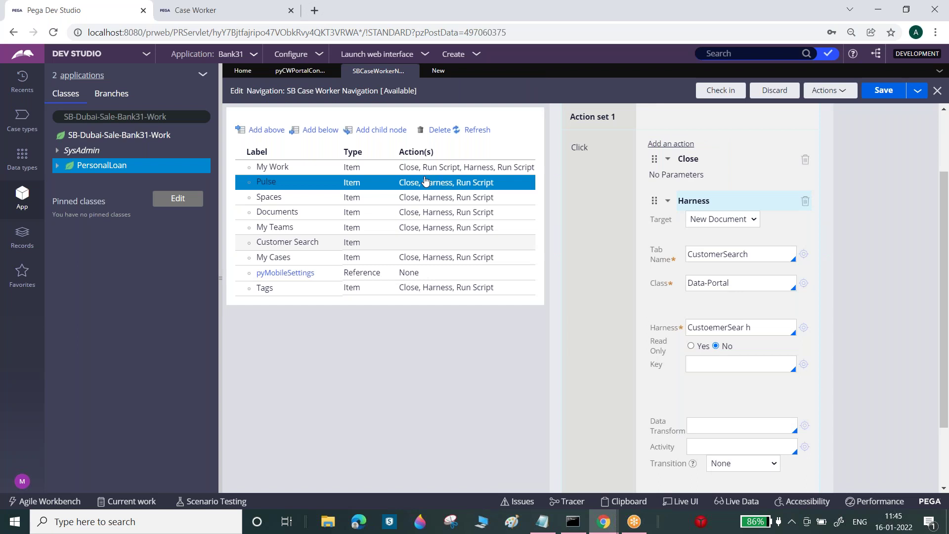
drag(425, 182, 244, 257)
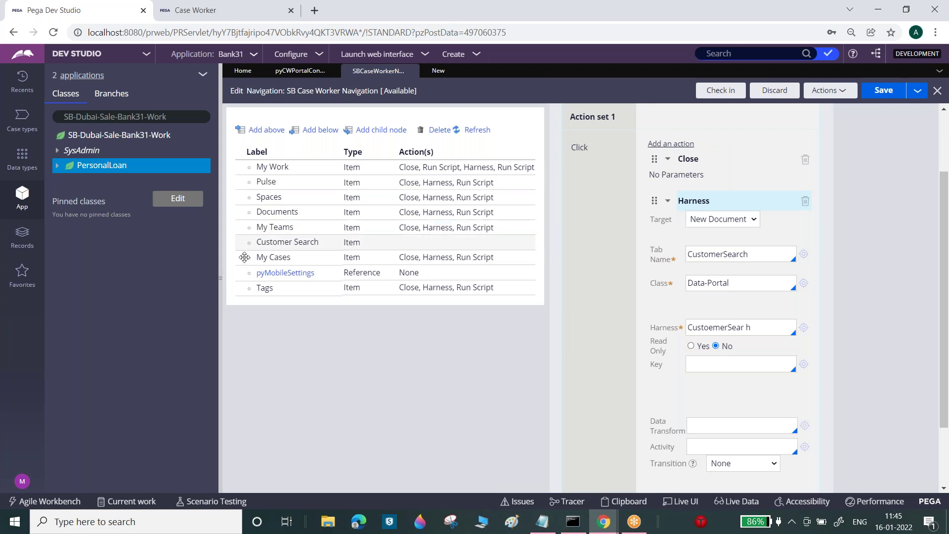
click(221, 236)
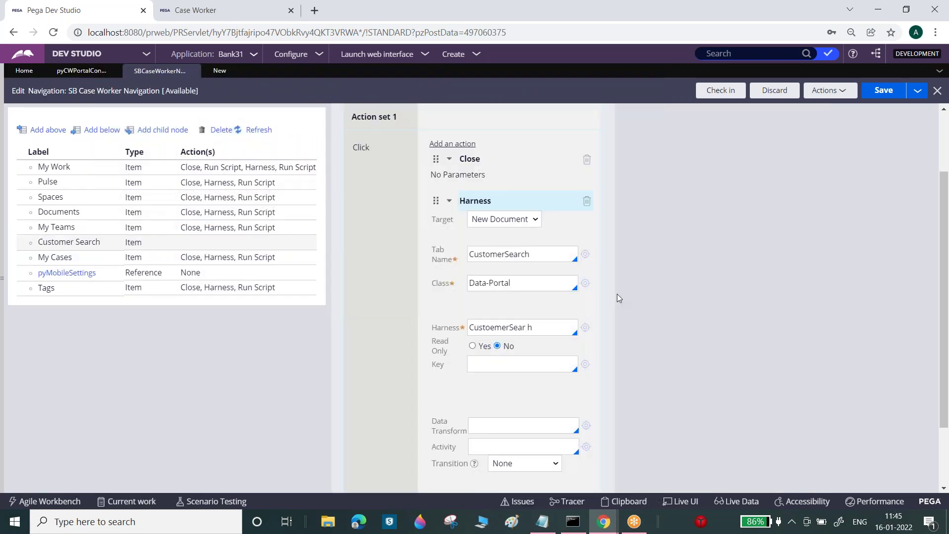
click(543, 323)
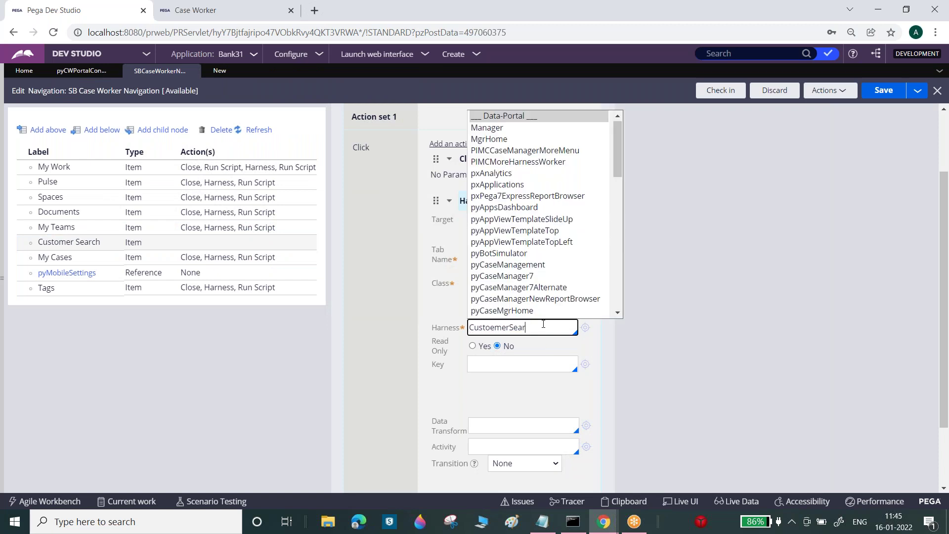
text(r)
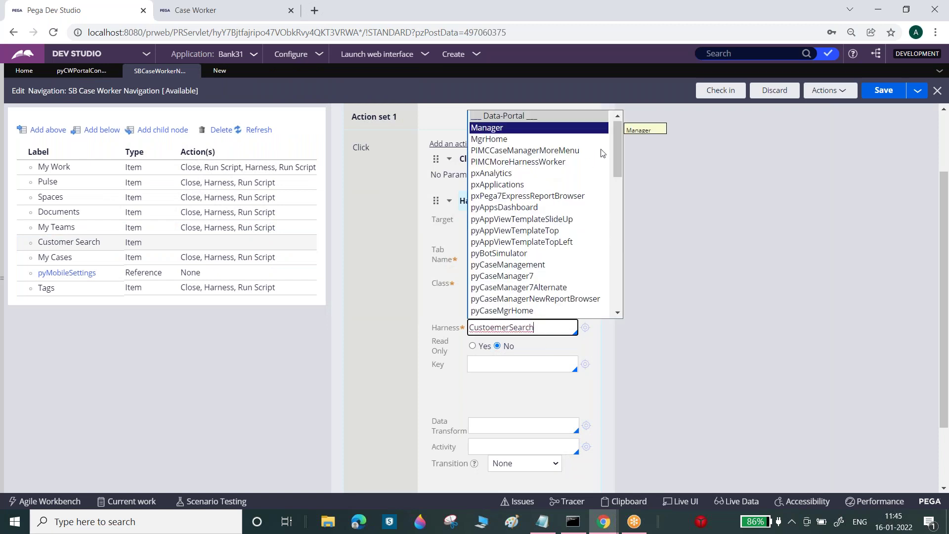
key(BackSpace)
key(BackSpace)
key(BackSpace)
key(BackSpace)
key(BackSpace)
key(BackSpace)
key(BackSpace)
key(BackSpace)
key(BackSpace)
key(BackSpace)
key(BackSpace)
key(BackSpace)
key(BackSpace)
key(BackSpace)
key(BackSpace)
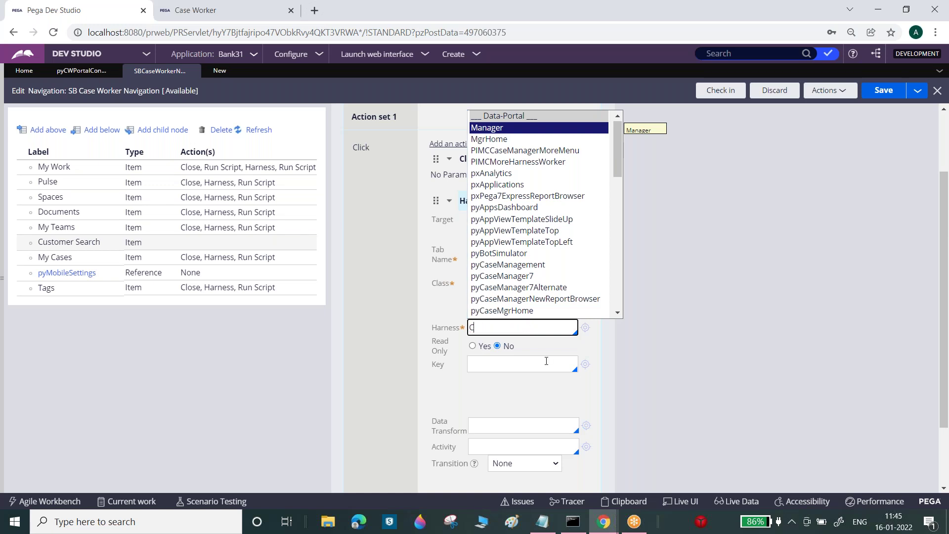
text(omer)
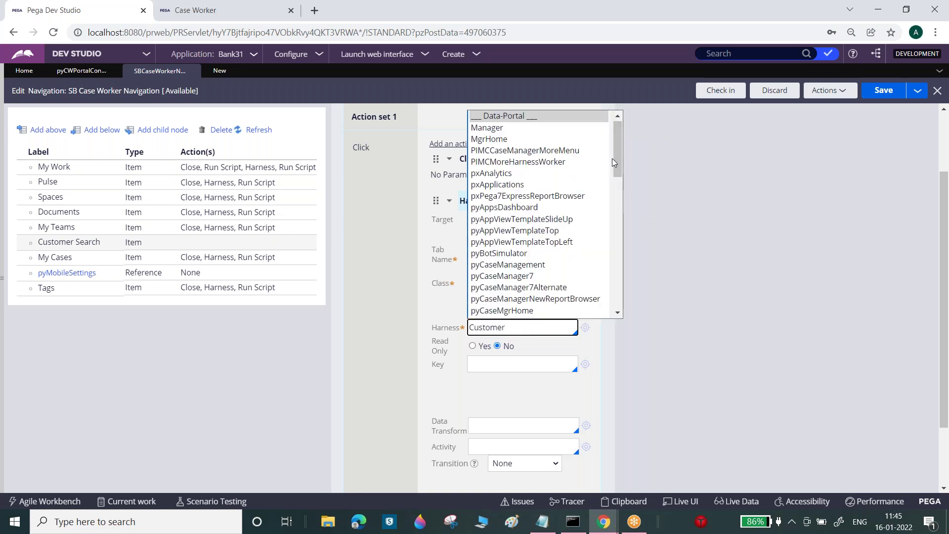
drag(614, 155, 620, 295)
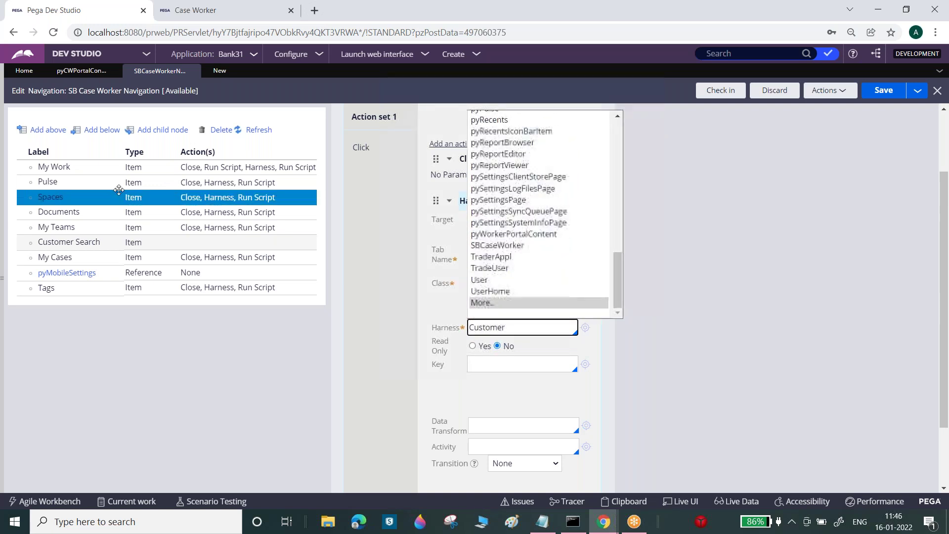
- Reopen the CustoemerSearch harness from the Recents list
click(3, 209)
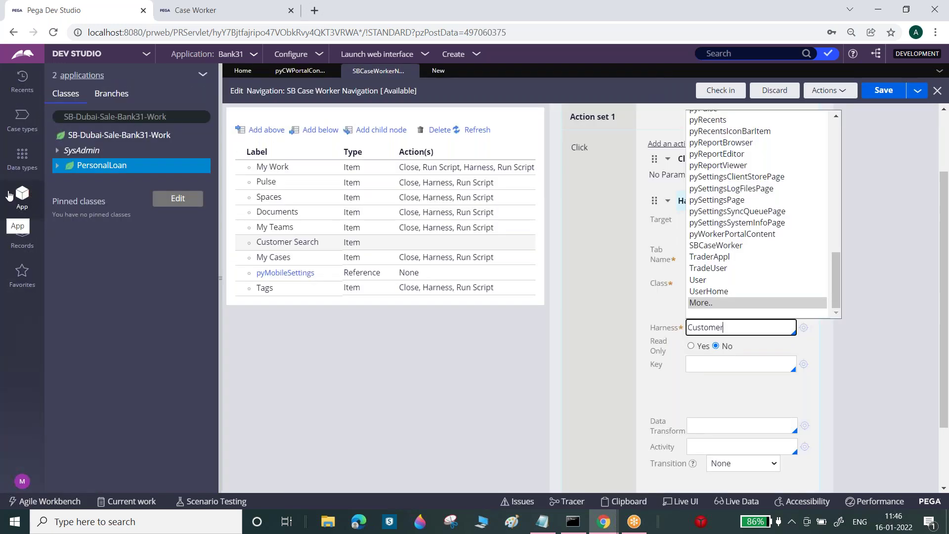
click(23, 81)
click(153, 285)
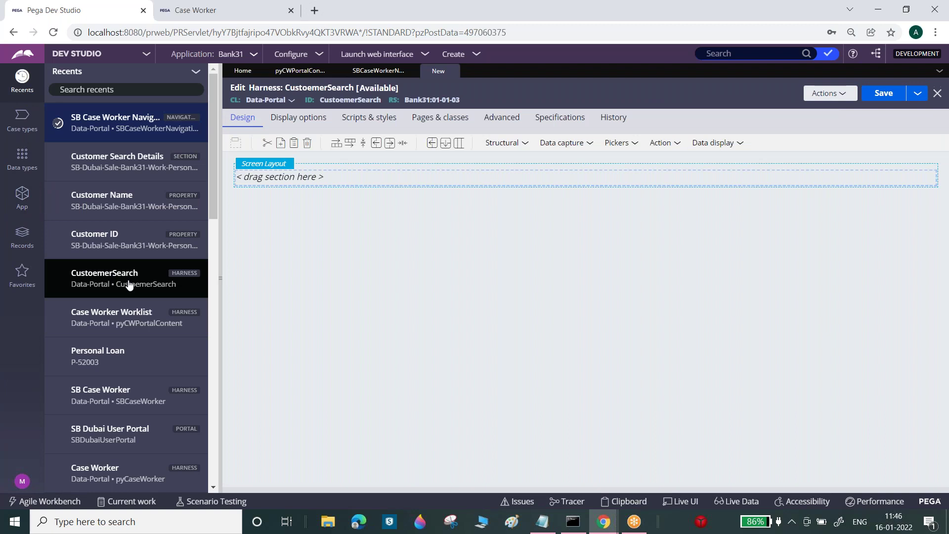
- Drop an Embedded section onto the CustoemerSearch harness's empty screen layout
double_click(351, 100)
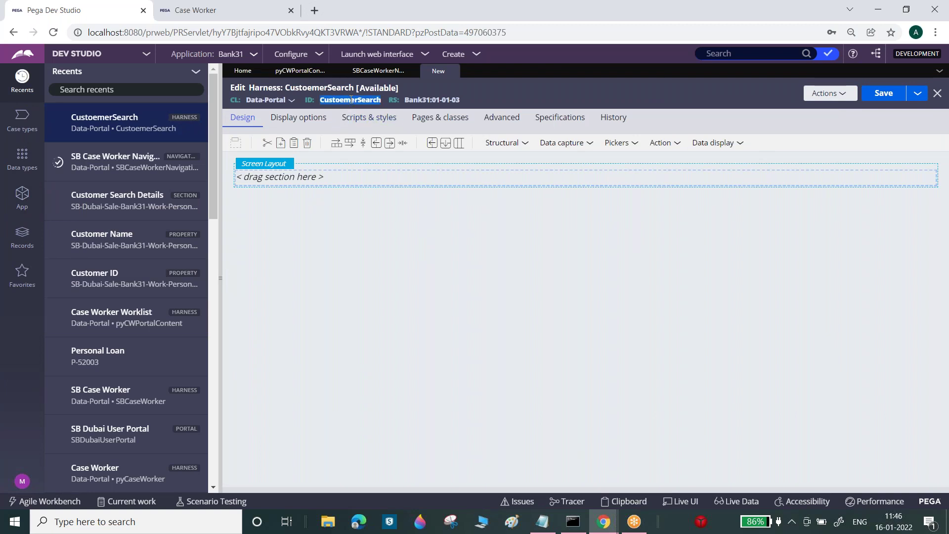
click(524, 144)
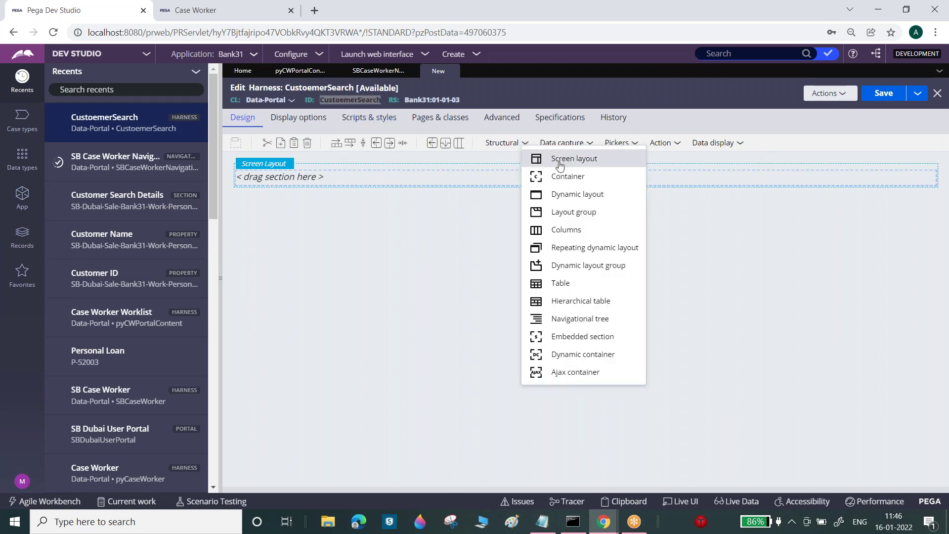
drag(602, 335, 517, 181)
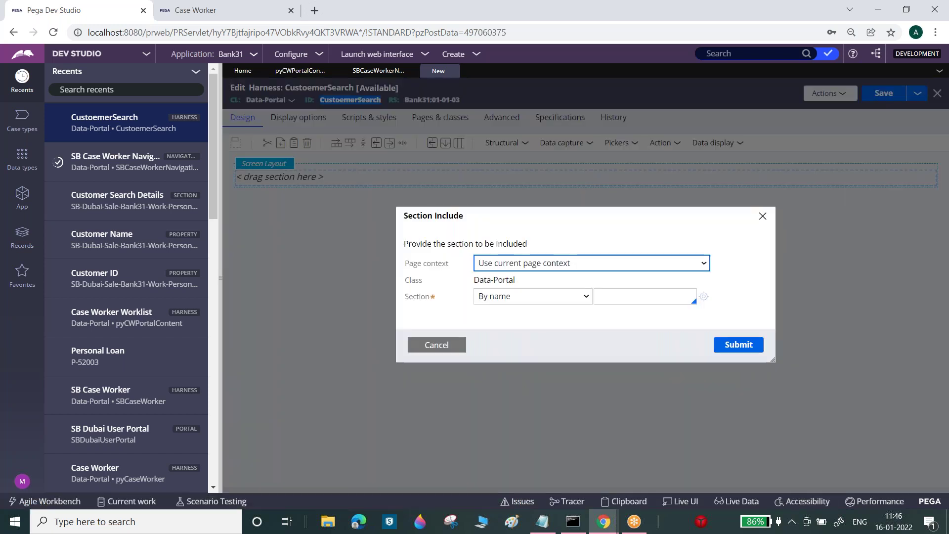
click(618, 295)
click(604, 266)
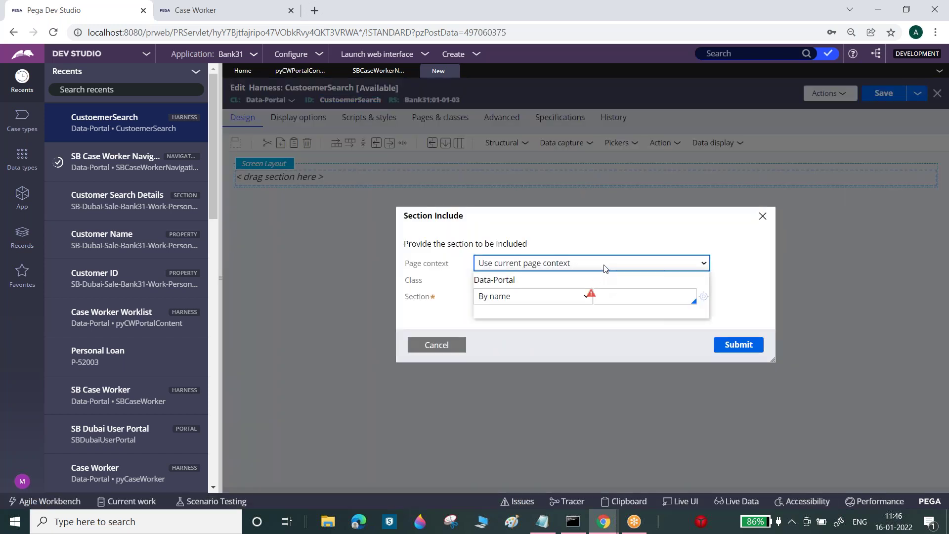
click(608, 228)
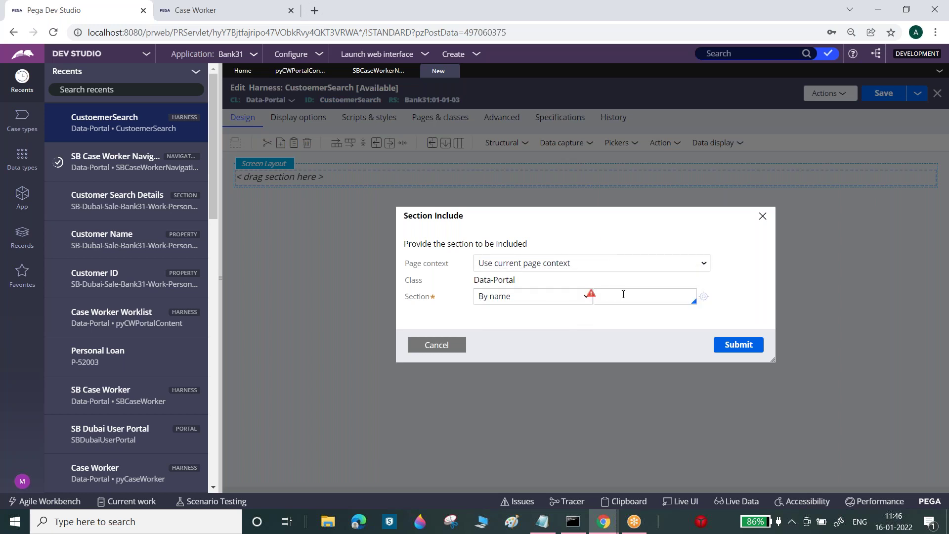
- Check the Data-Portal class and App explorer, then set Page context to Use data page
click(532, 294)
drag(474, 280, 509, 280)
click(510, 280)
click(21, 196)
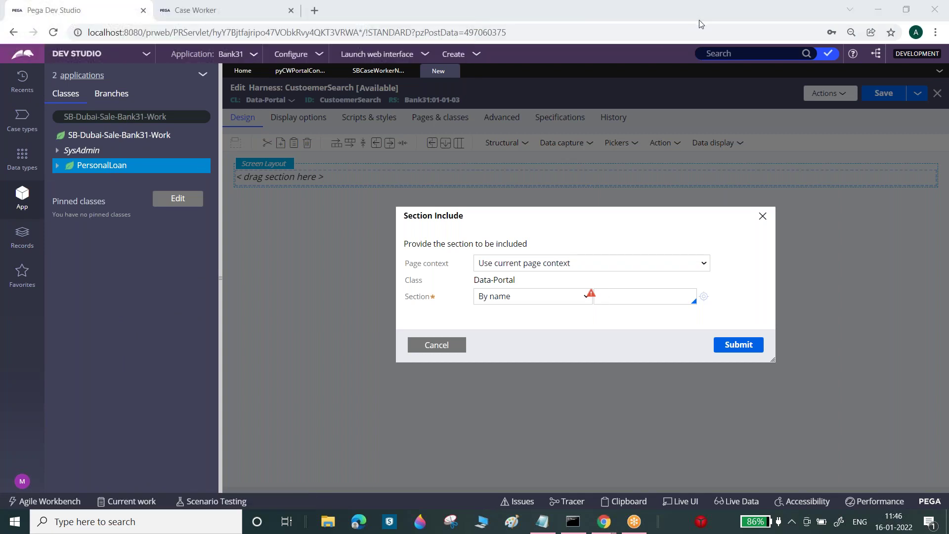
click(569, 267)
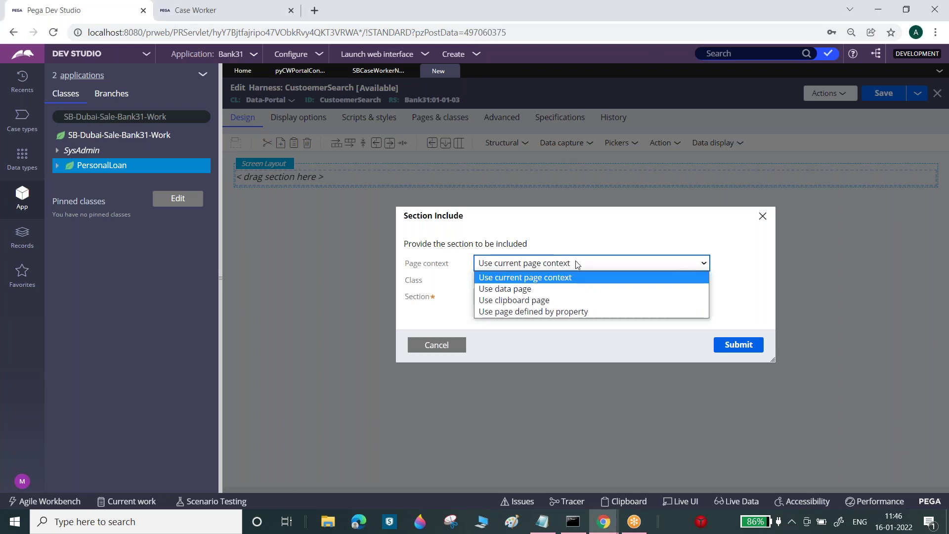
click(522, 288)
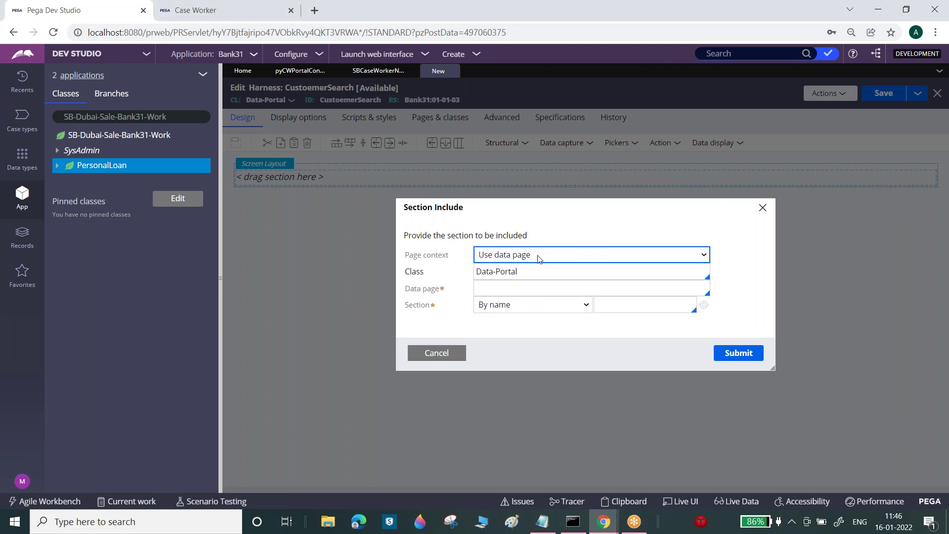
- Switch Page context to Use clipboard page and paste the SB-Dubai-Sale-Bank31-Work PersonalLoan class into Class
click(539, 259)
click(524, 290)
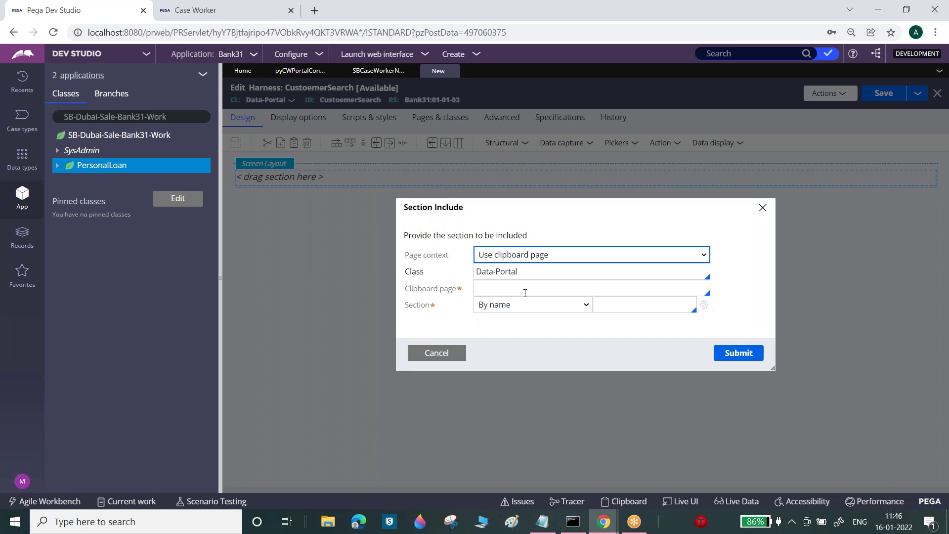
click(535, 286)
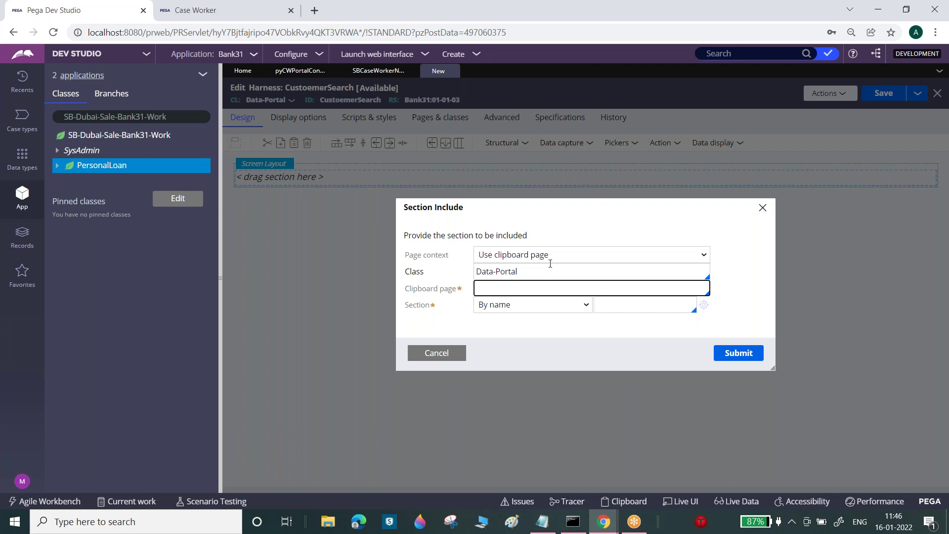
click(548, 276)
double_click(548, 276)
key(BackSpace)
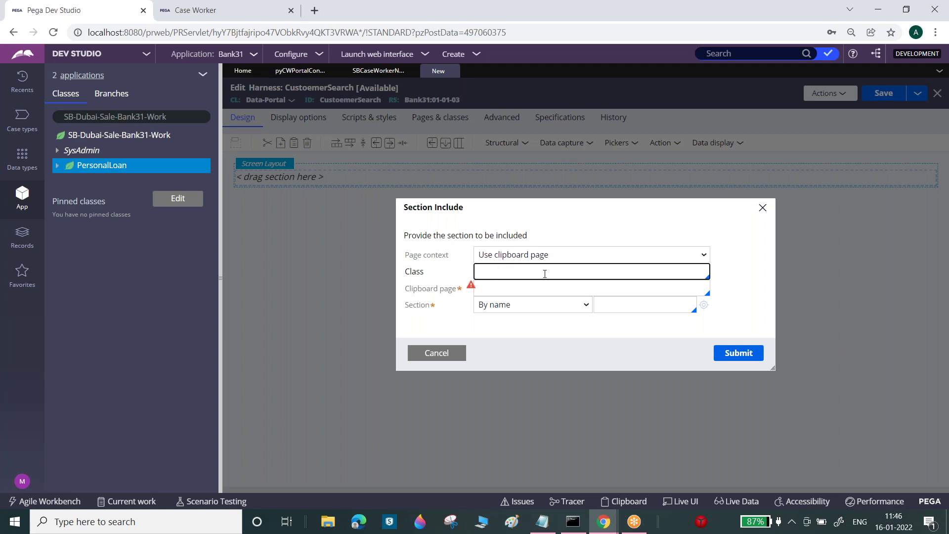
click(167, 113)
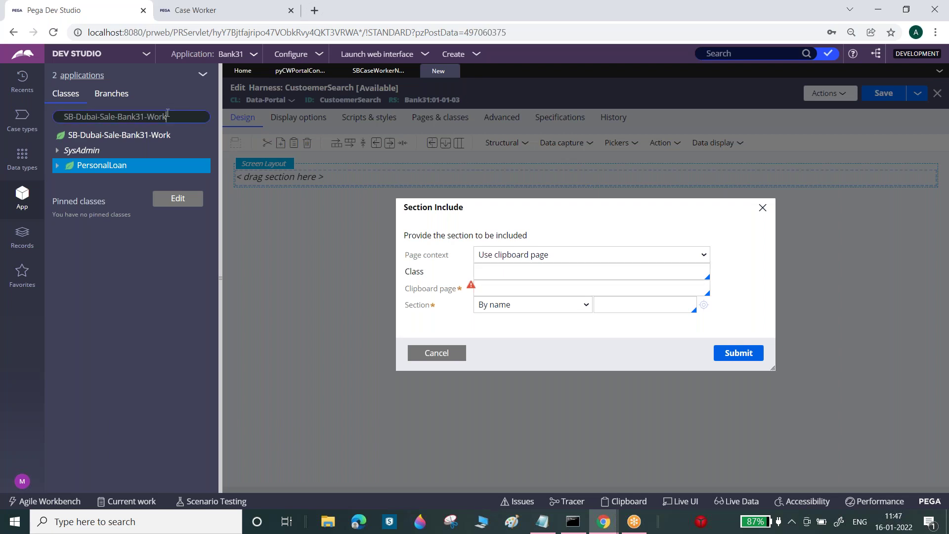
triple_click(167, 113)
key(ctrl+c)
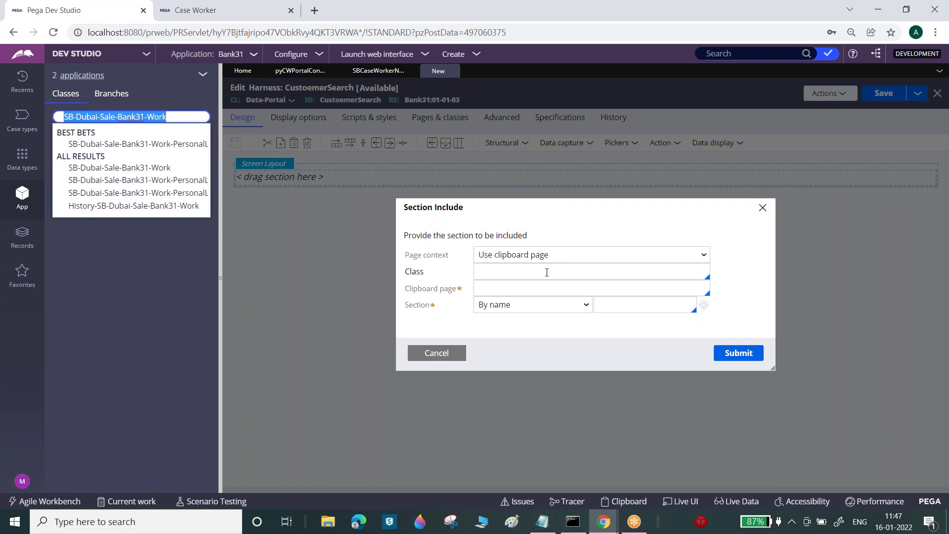
click(546, 272)
key(ctrl+v)
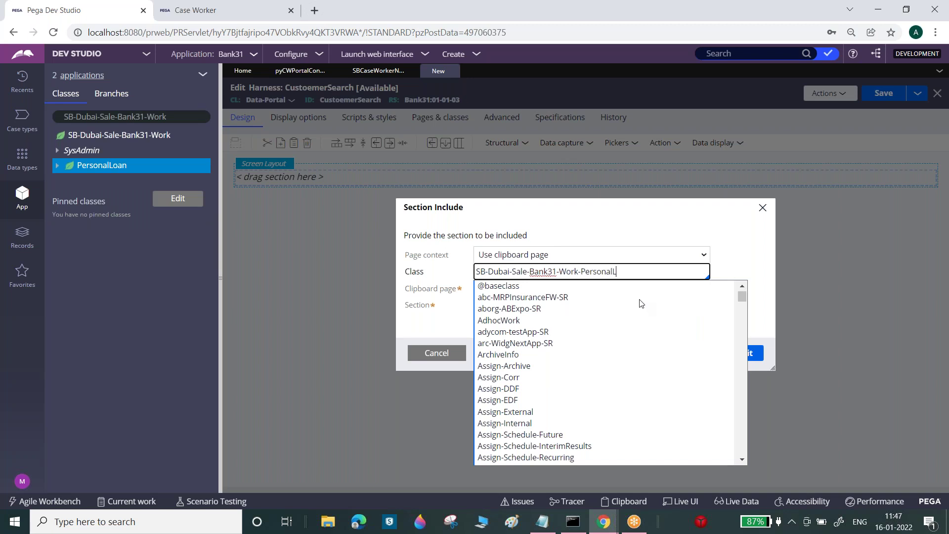
click(649, 218)
- Set clipboard page CustomerPage, choose section CustomerSearchDetails, and submit the section include
click(594, 289)
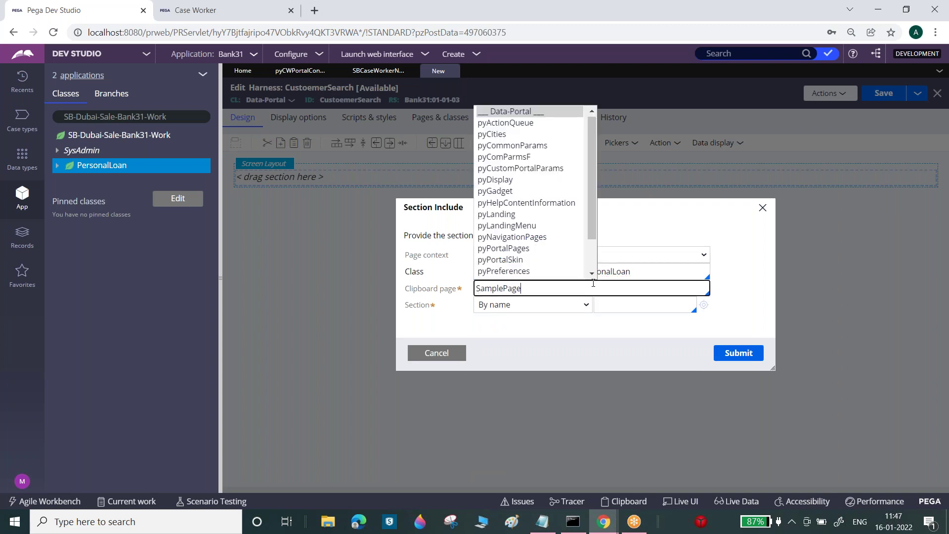
key(BackSpace)
key(BackSpace)
key(BackSpace)
key(BackSpace)
key(BackSpace)
key(BackSpace)
key(BackSpace)
key(BackSpace)
key(BackSpace)
key(BackSpace)
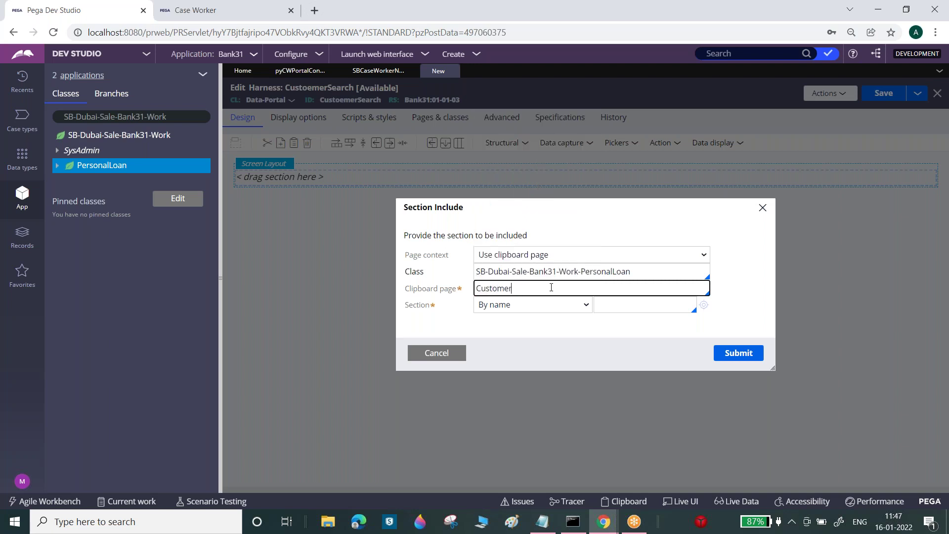
text(CustomerPage)
key(Tab)
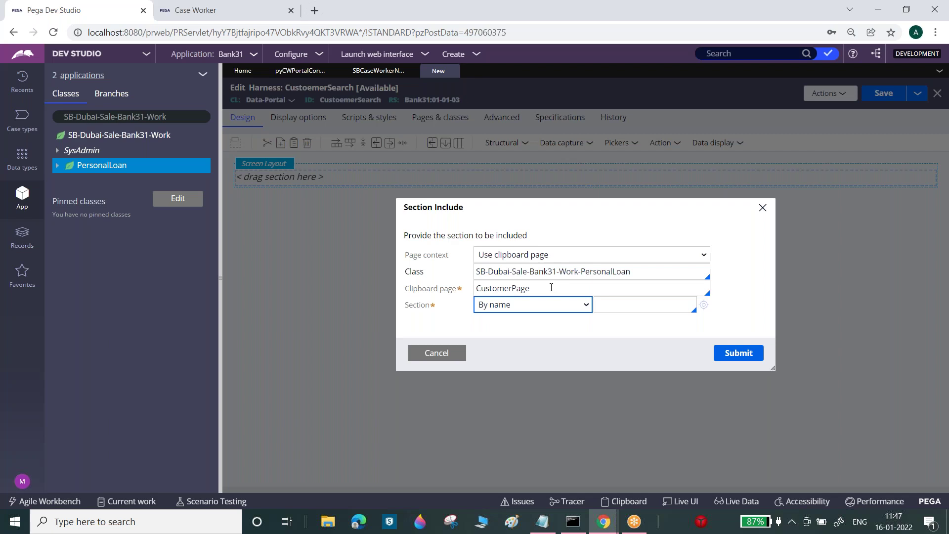
click(635, 303)
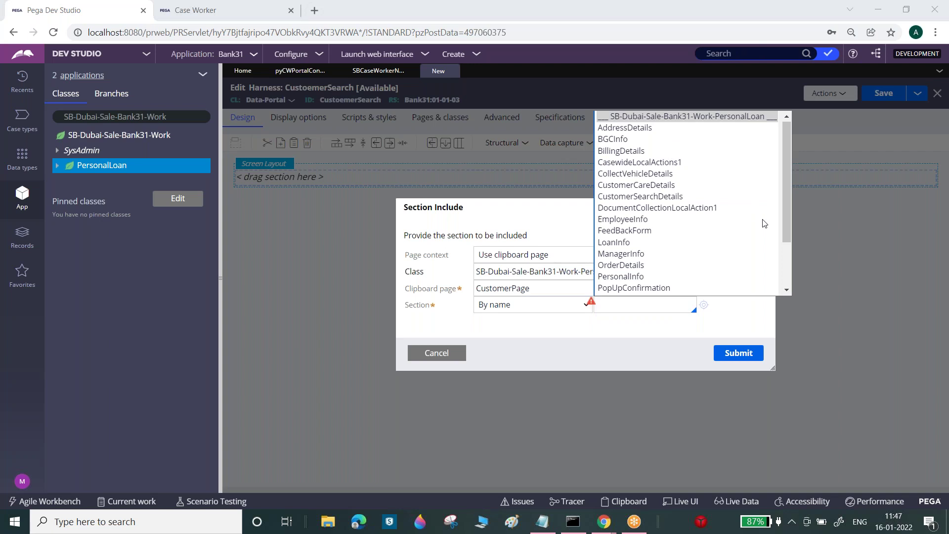
drag(786, 204, 783, 266)
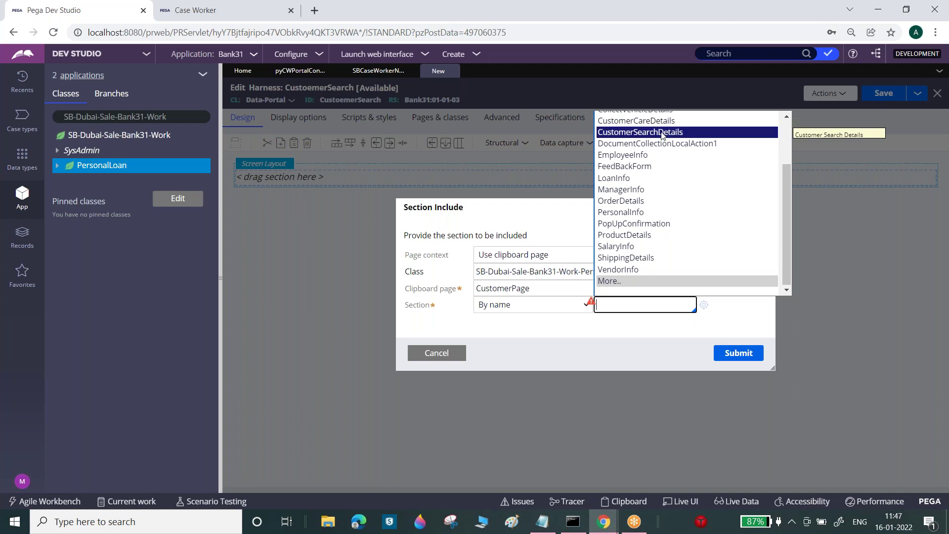
click(743, 353)
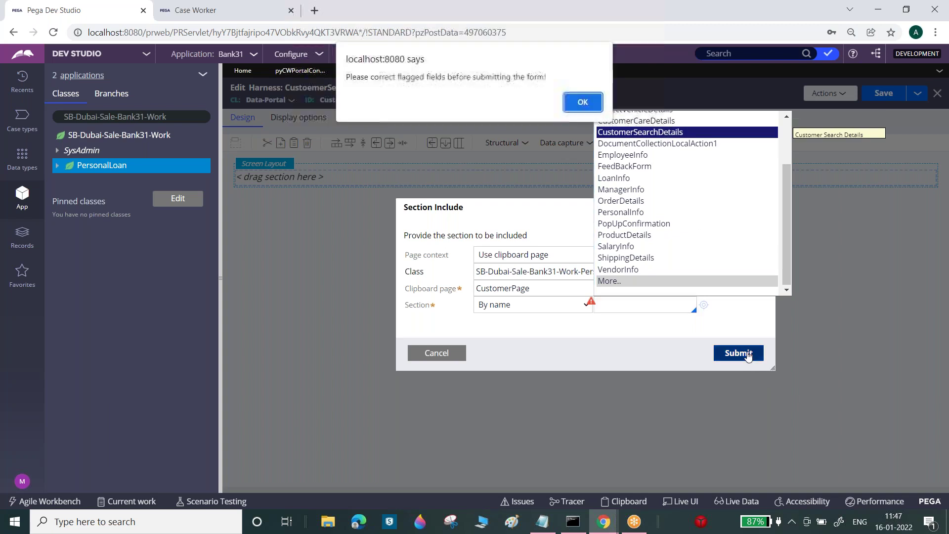
key(Return)
click(654, 304)
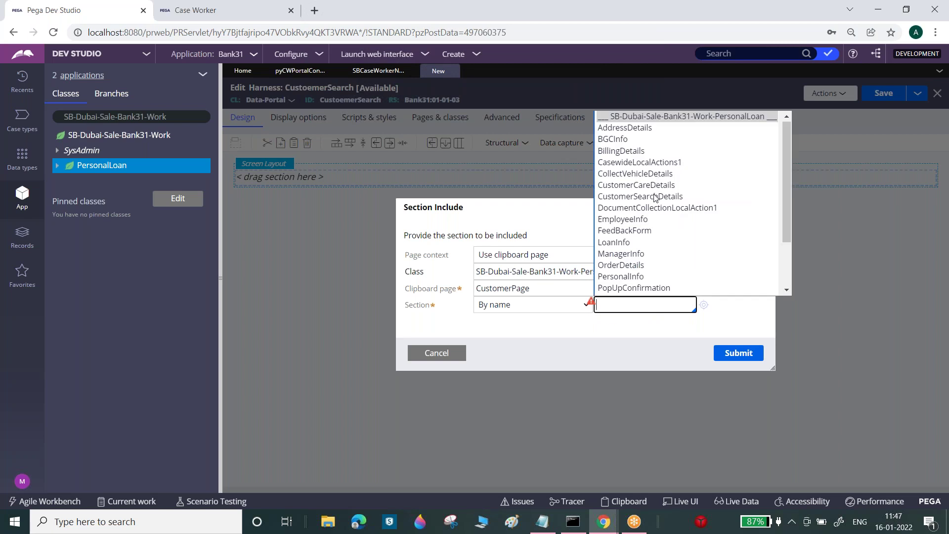
click(654, 197)
click(740, 354)
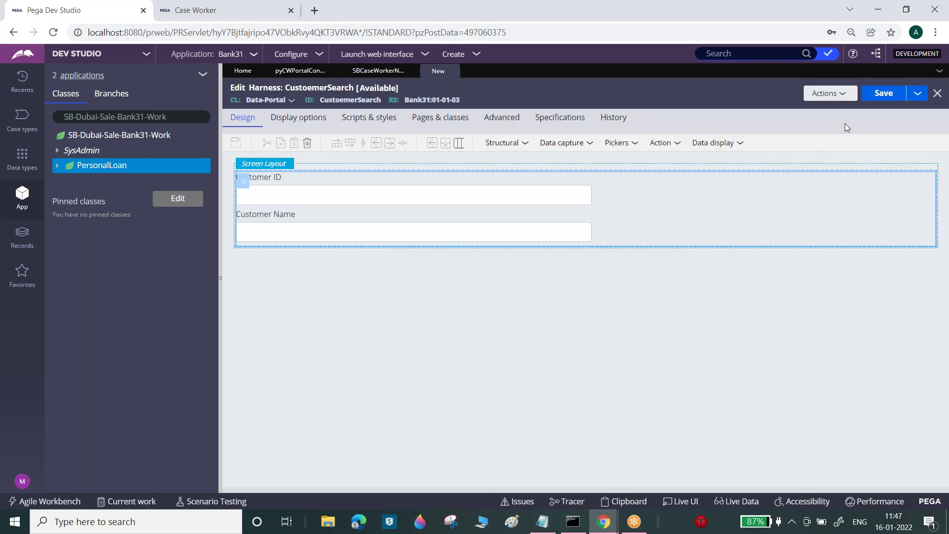
- Save the CustoemerSearch harness and return to the SB Case Worker Navigation rule
click(881, 93)
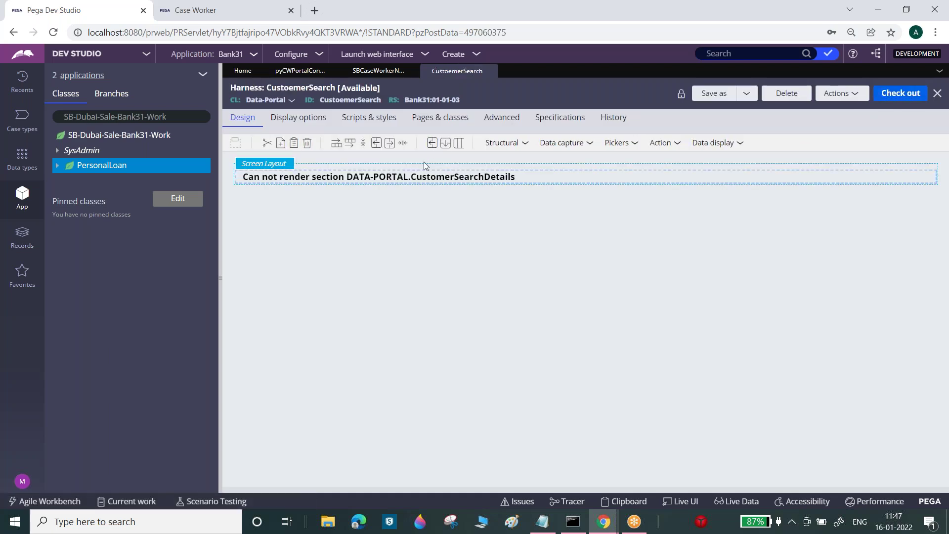
click(378, 72)
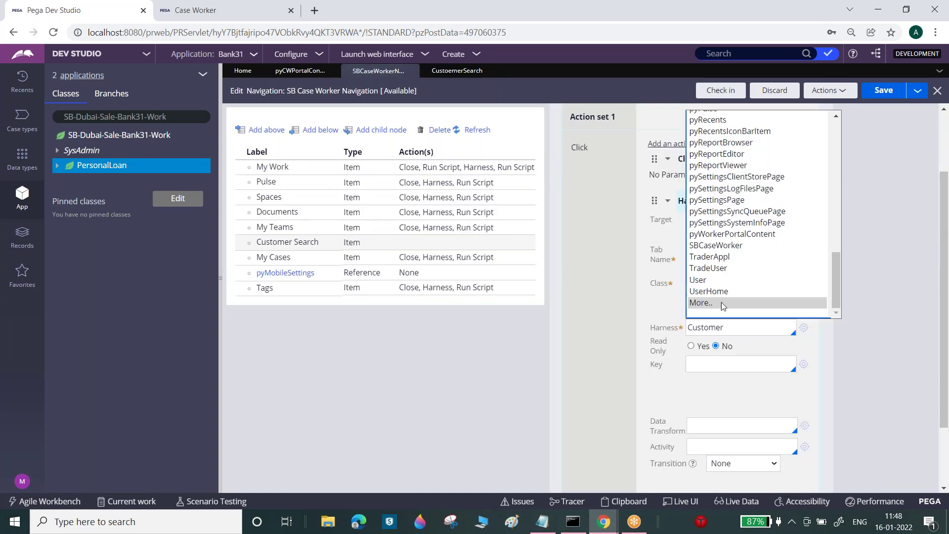
click(473, 73)
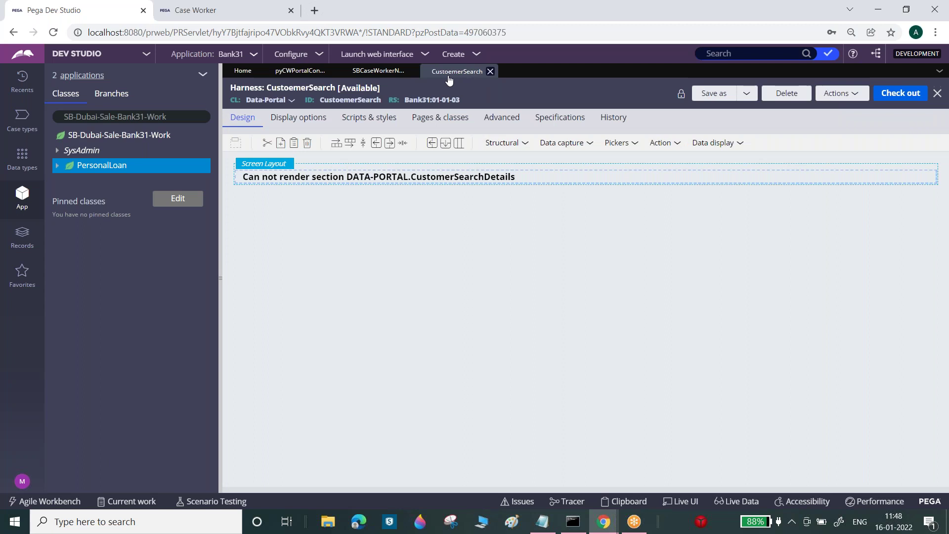
click(368, 70)
- Set the Customer Search item's Harness action to CustoemerSearch
click(786, 326)
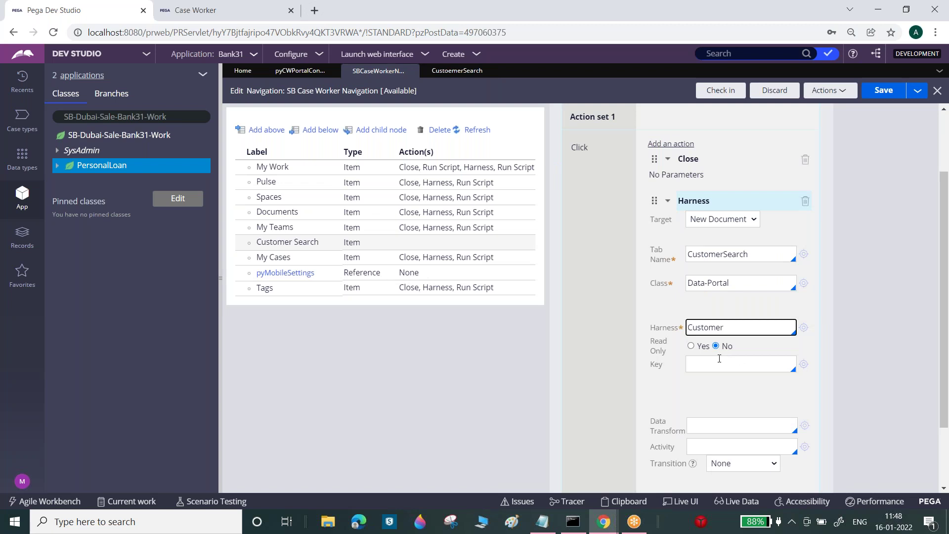
key(ctrl+a)
text(CustoemerSearch)
click(932, 307)
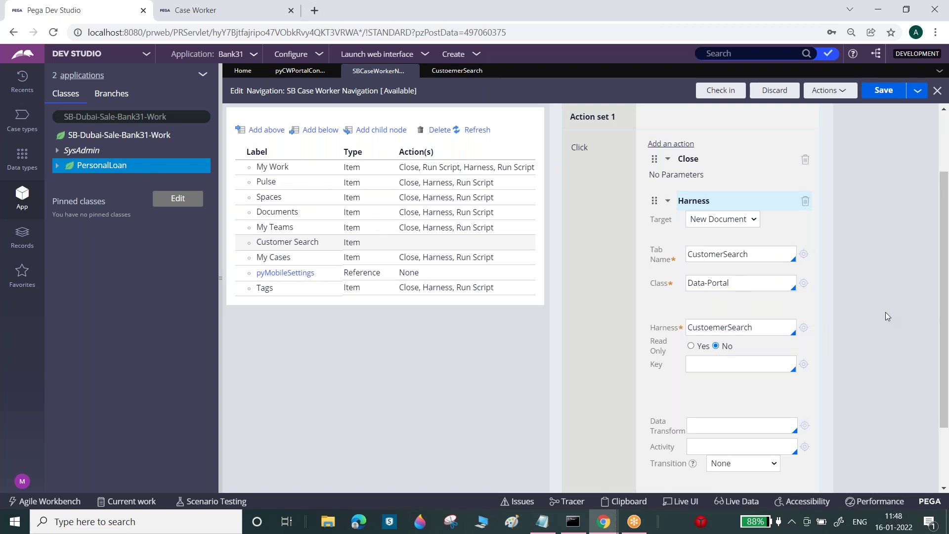
drag(943, 378, 943, 414)
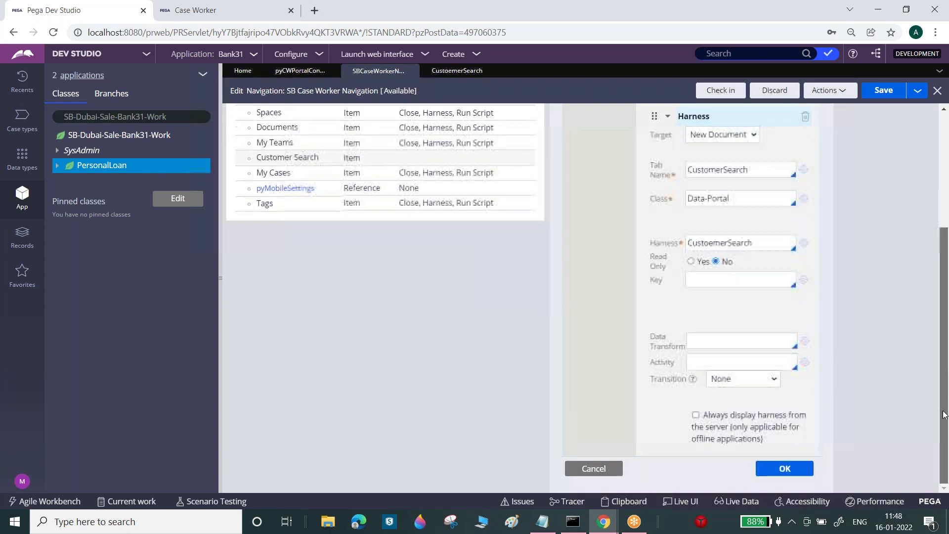
scroll(944, 414, up, 4)
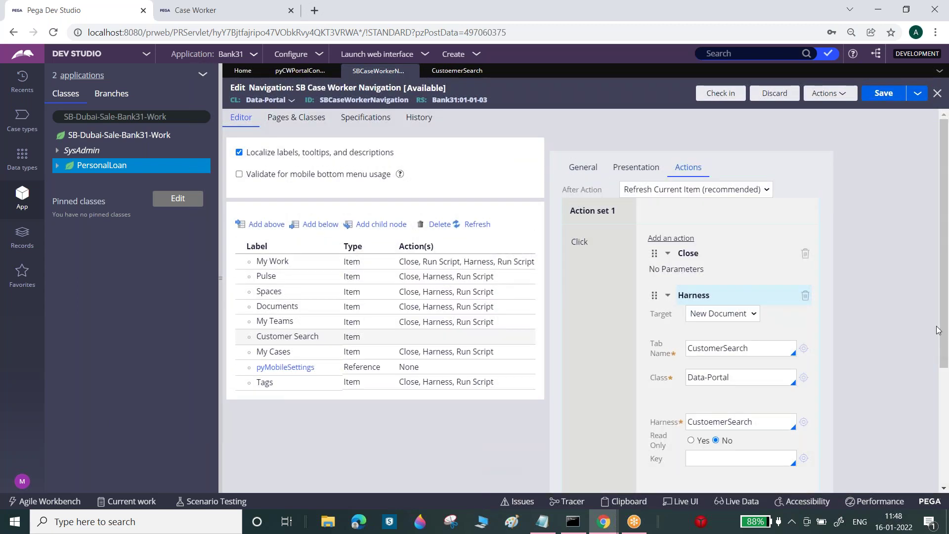
scroll(940, 326, down, 5)
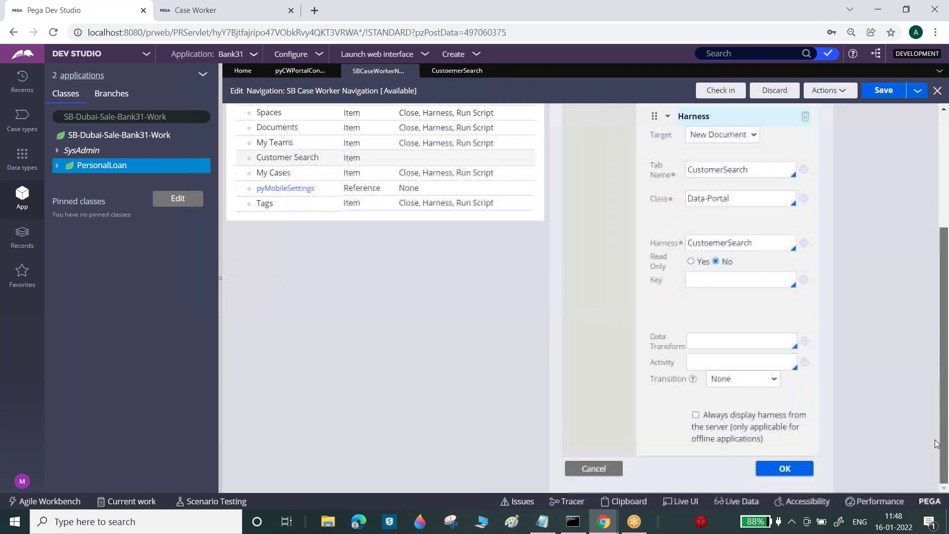
scroll(936, 297, up, 5)
click(668, 295)
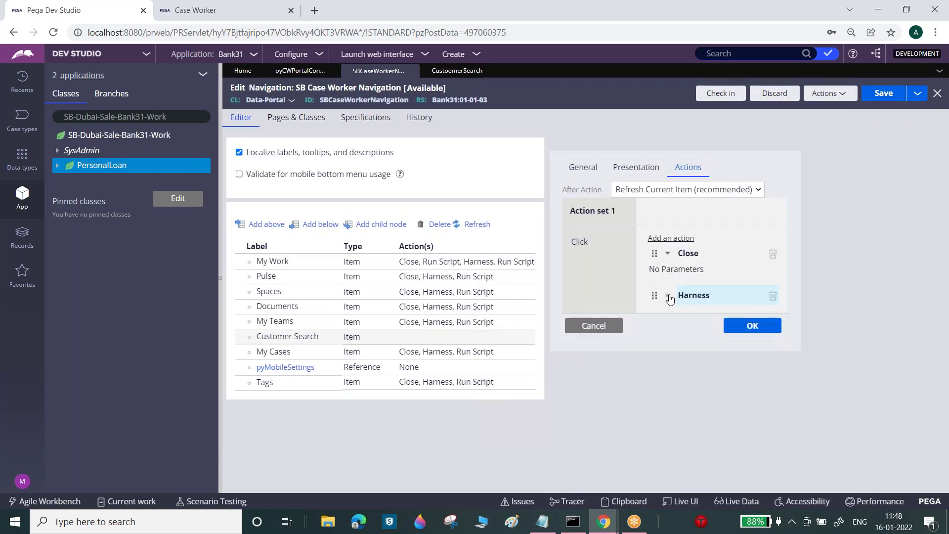
- Copy the collapseAllMenus function name from an existing navigation item's Run Script action
click(477, 296)
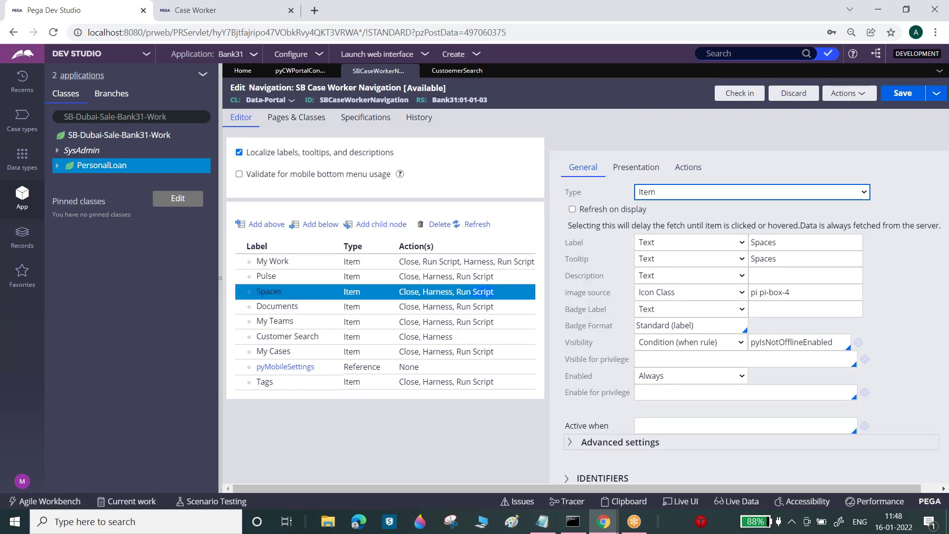
click(688, 167)
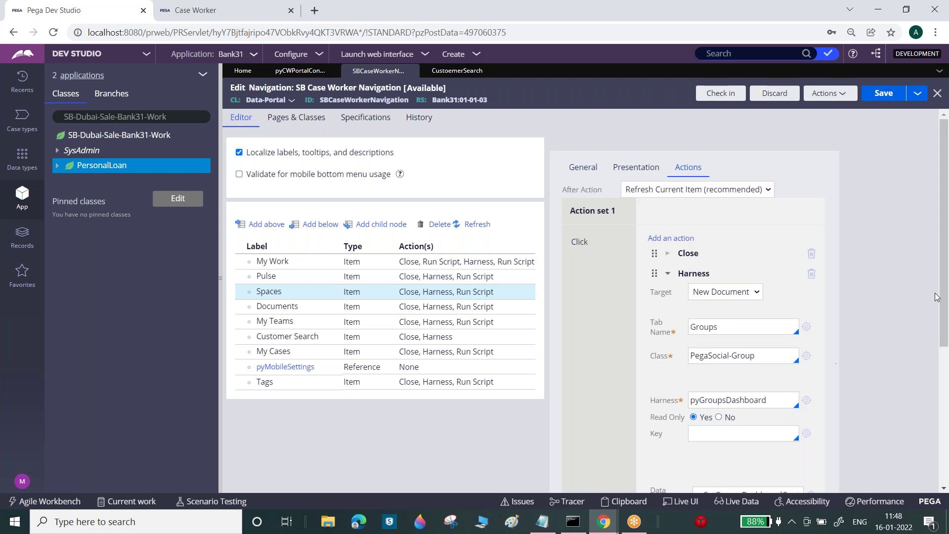
click(667, 273)
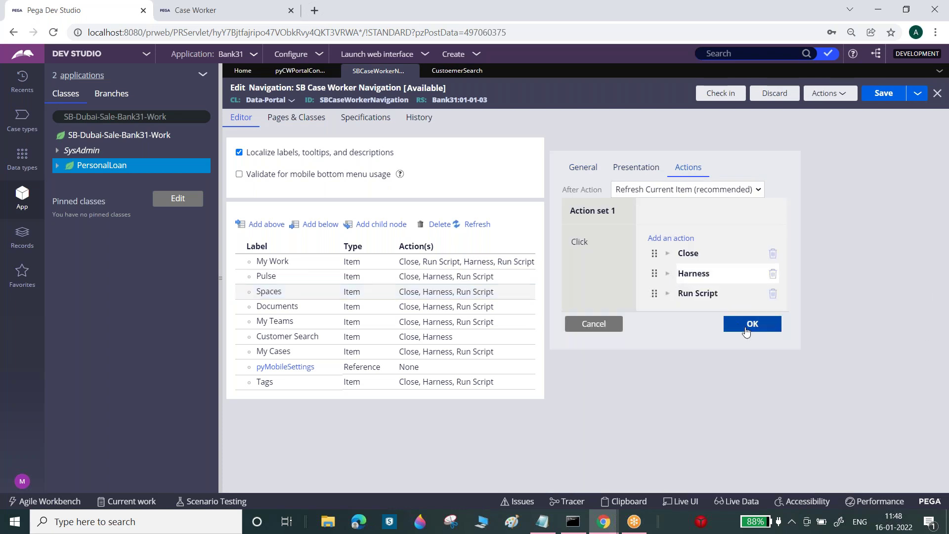
click(667, 293)
double_click(746, 314)
key(ctrl+c)
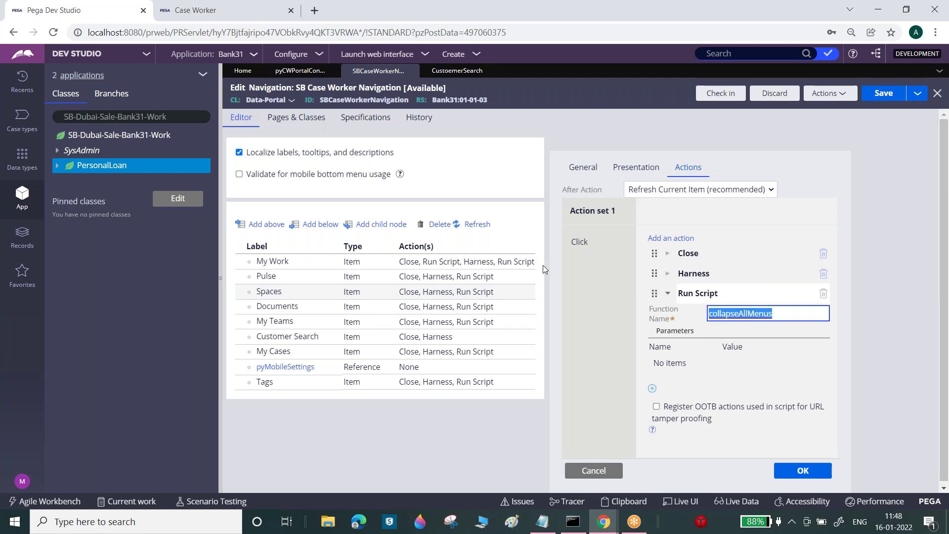
- Bring up the full list of available actions for the Customer Search item
click(418, 339)
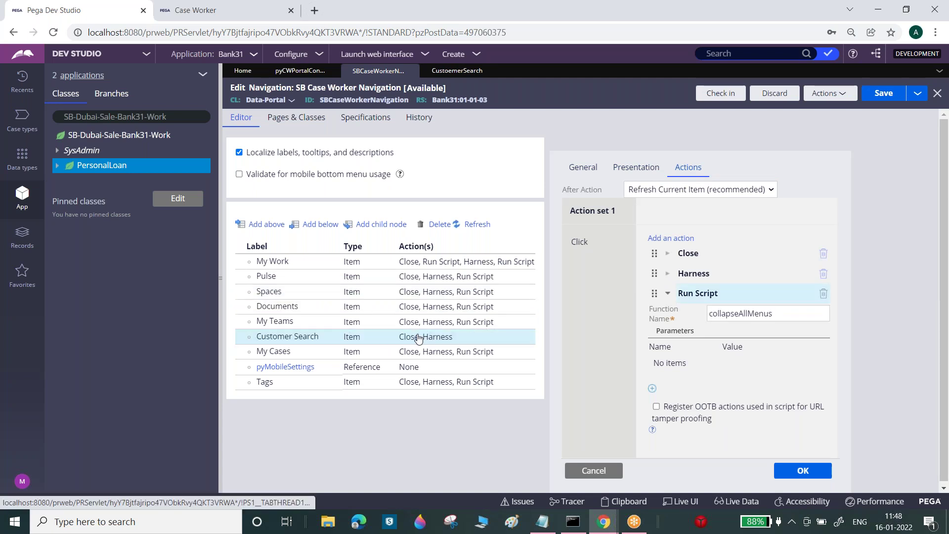
click(427, 341)
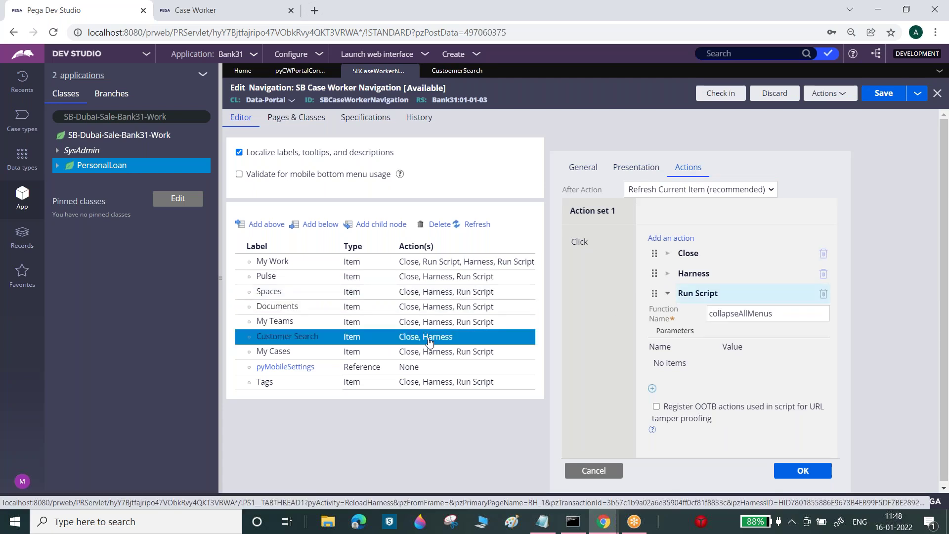
double_click(429, 341)
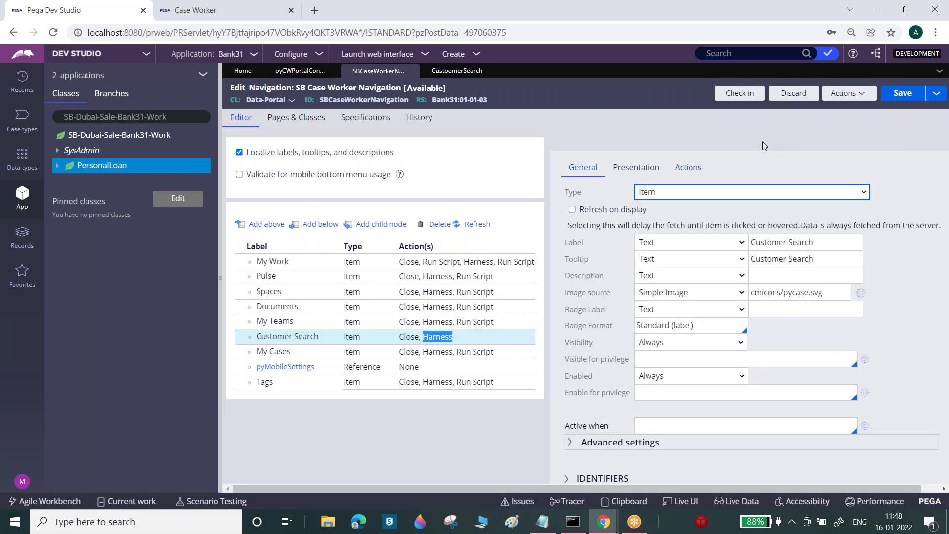
click(690, 167)
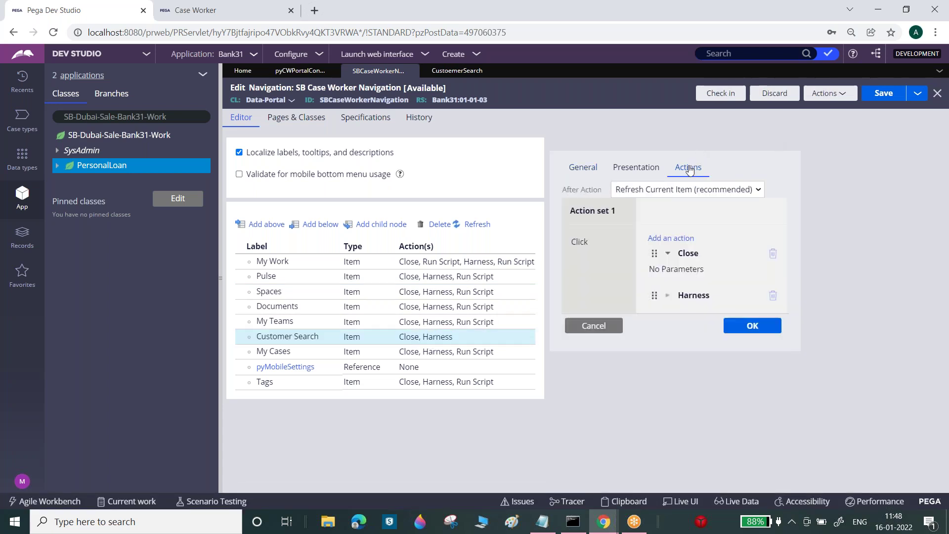
click(666, 255)
click(670, 238)
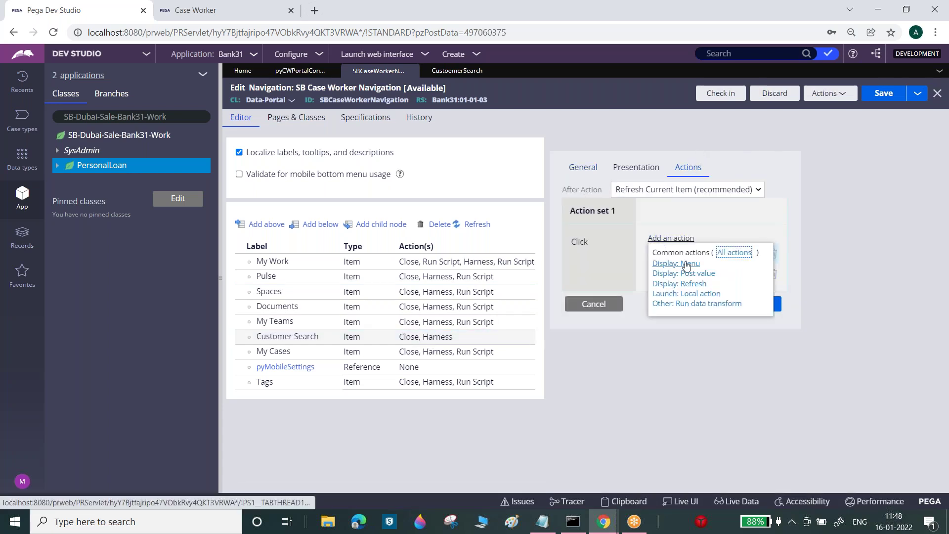
click(734, 253)
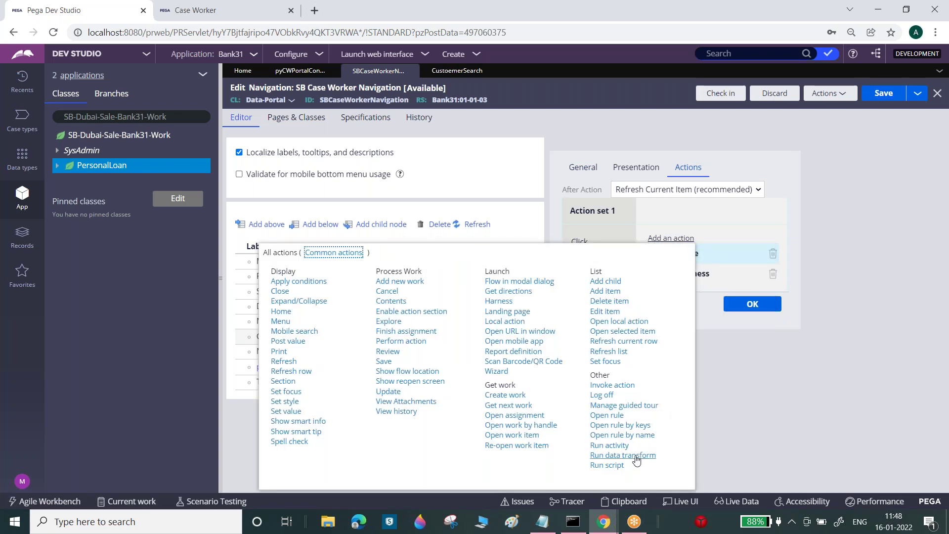
- Add a Run Script action running collapseAllMenus to Customer Search and save the rule
click(607, 465)
click(729, 312)
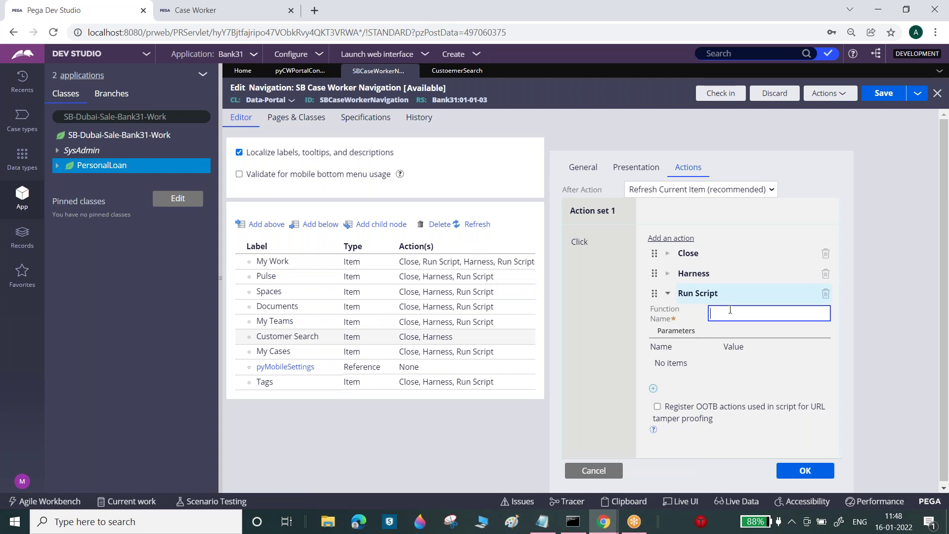
key(ctrl+v)
click(912, 295)
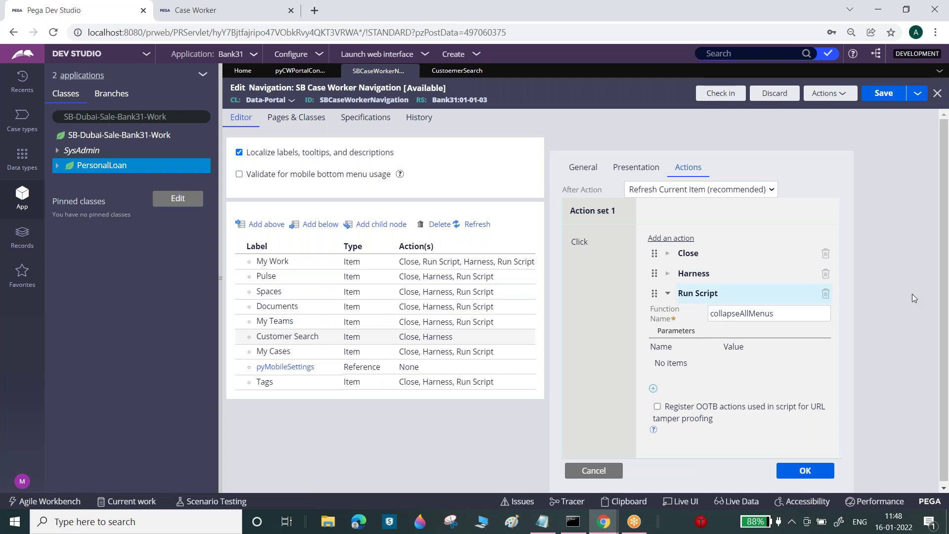
click(812, 472)
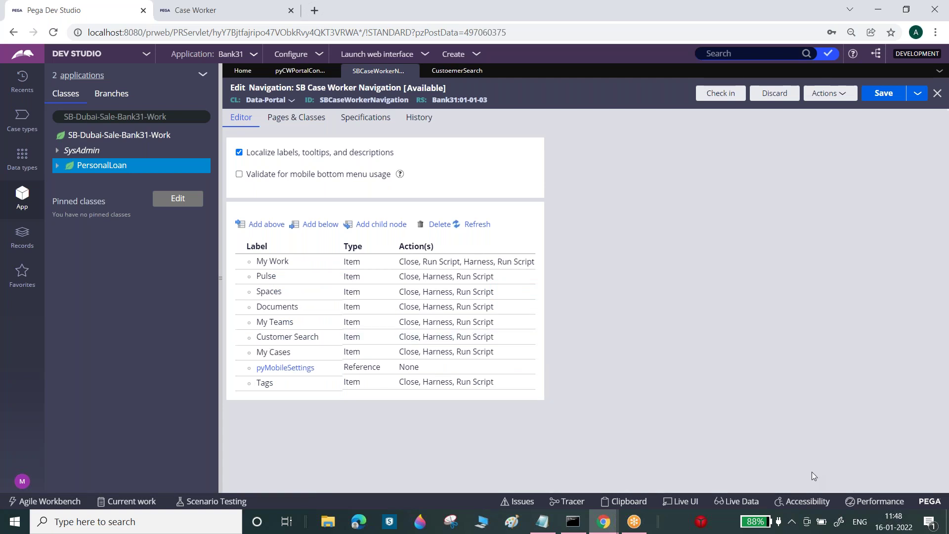
click(887, 93)
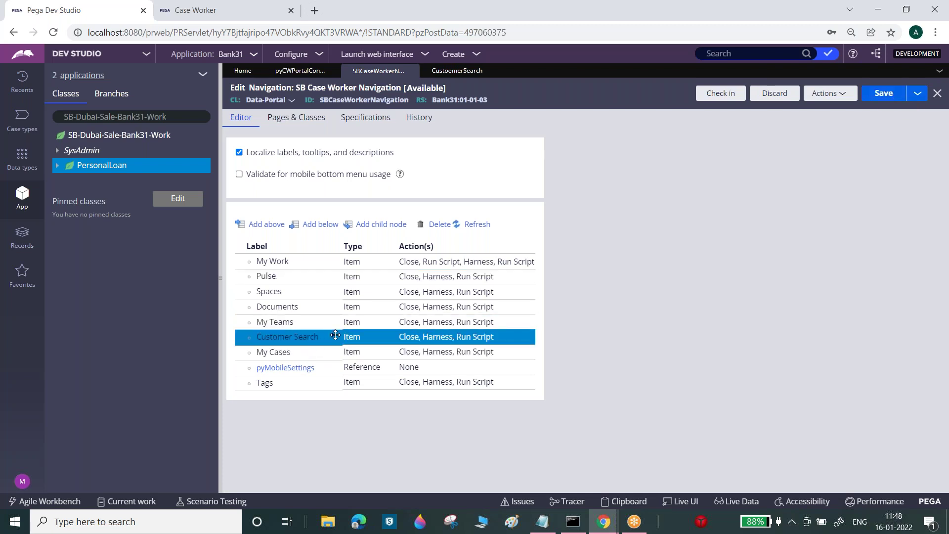
- Reload the Case Worker portal, launch SB Case Worker in a new tab, and open Customer Search
click(190, 8)
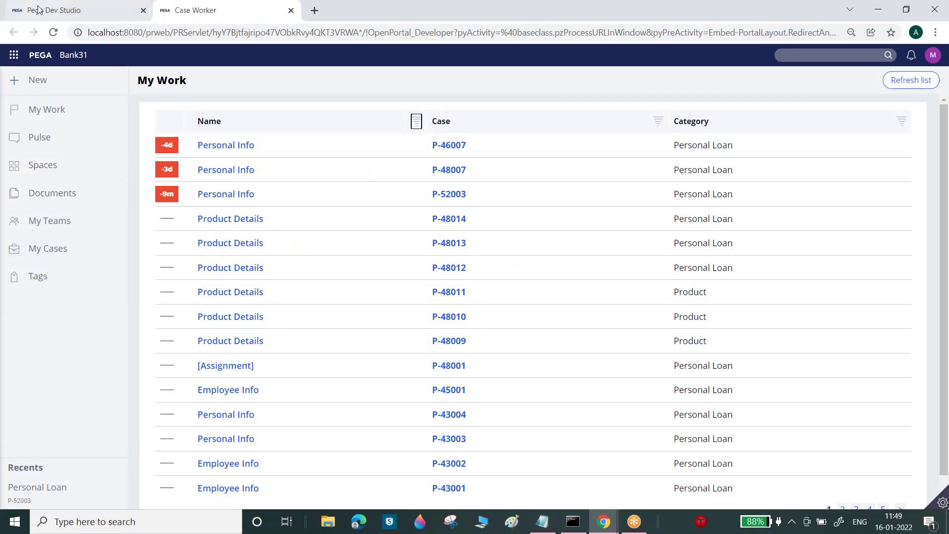
click(53, 33)
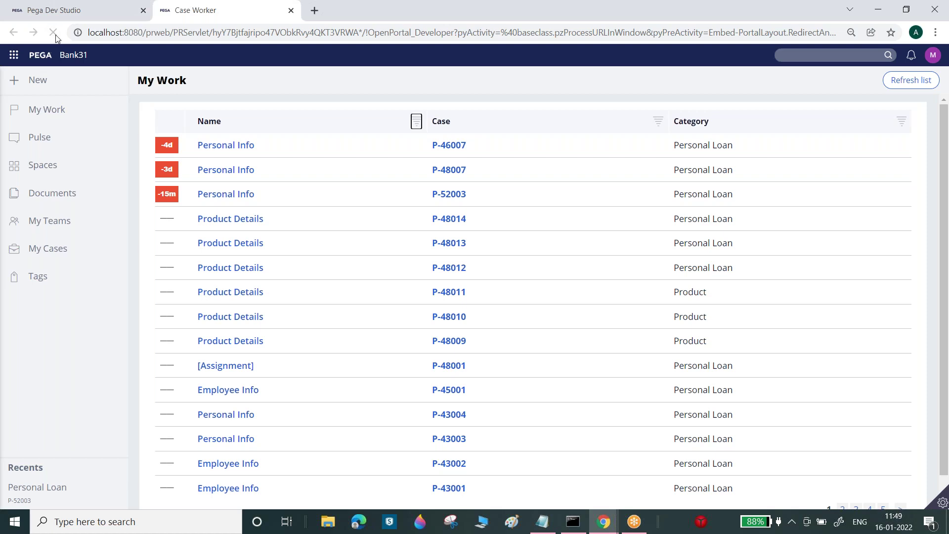
click(69, 10)
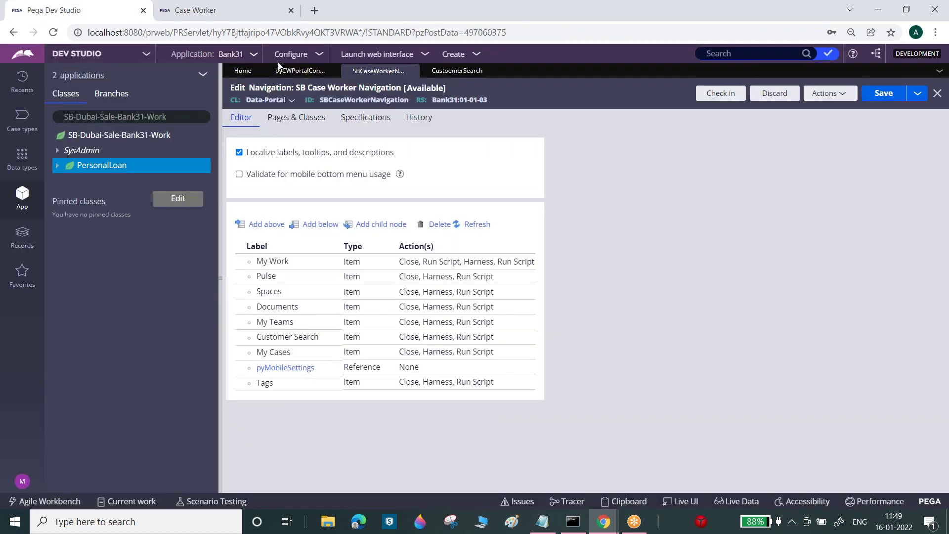
click(381, 56)
click(393, 94)
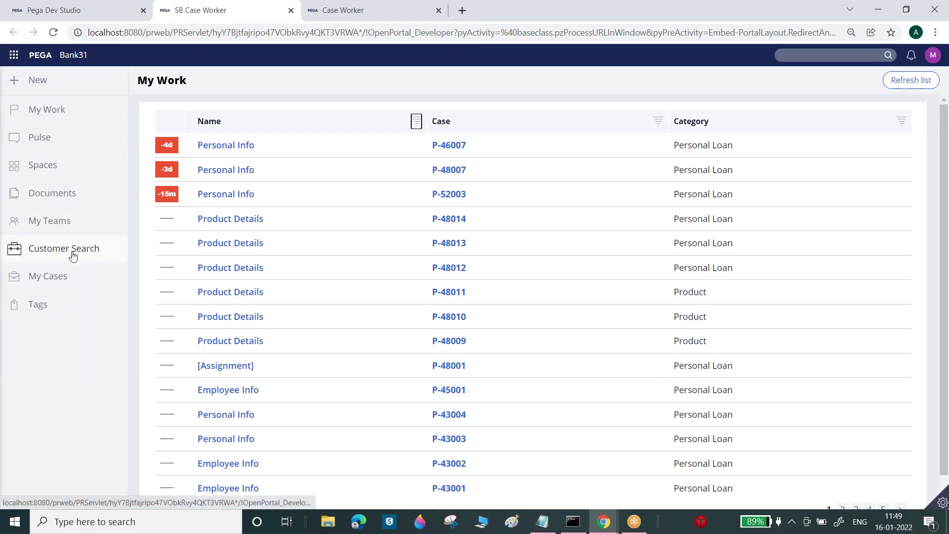
click(74, 253)
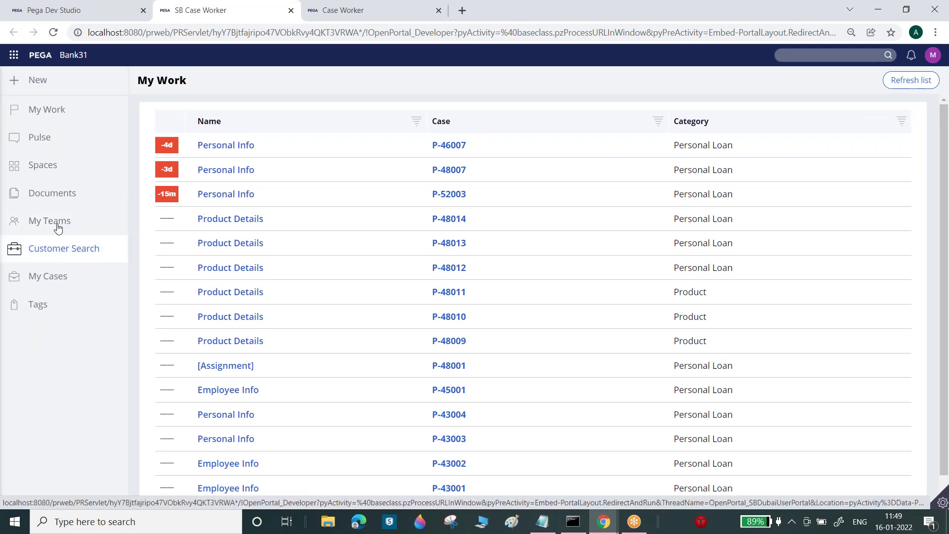
- Save the navigation rule again and close the Case Worker Worklist harness editor
click(79, 10)
click(881, 94)
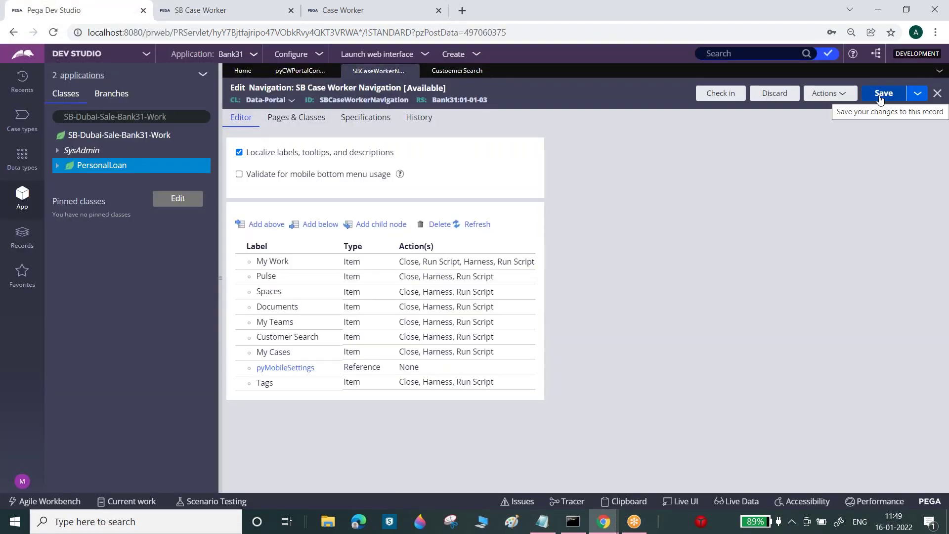
click(296, 74)
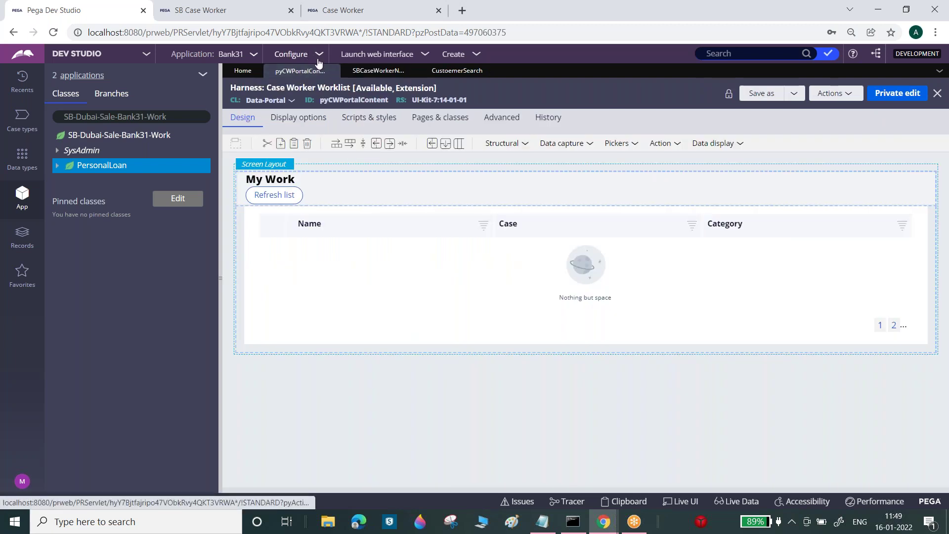
click(334, 72)
click(219, 6)
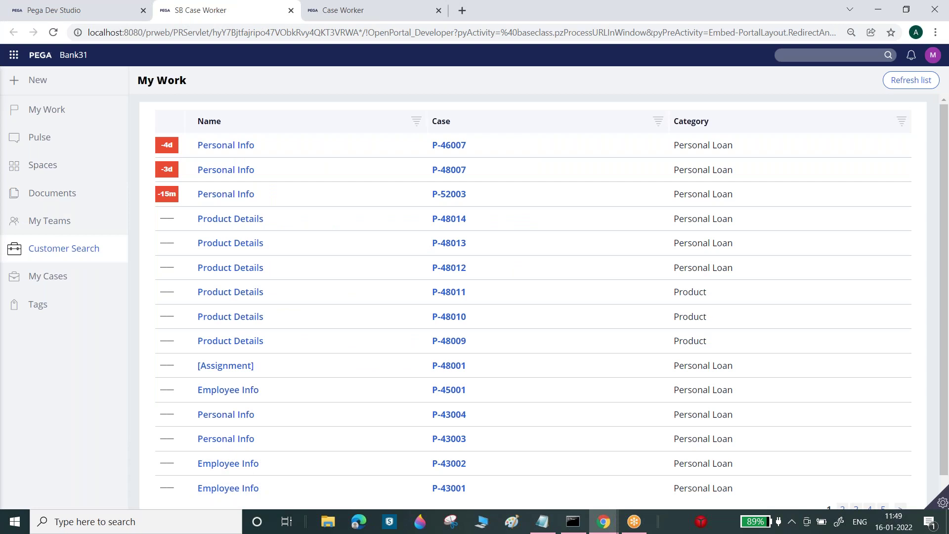
- Review the Spaces navigation item's presentation settings and click actions
click(81, 7)
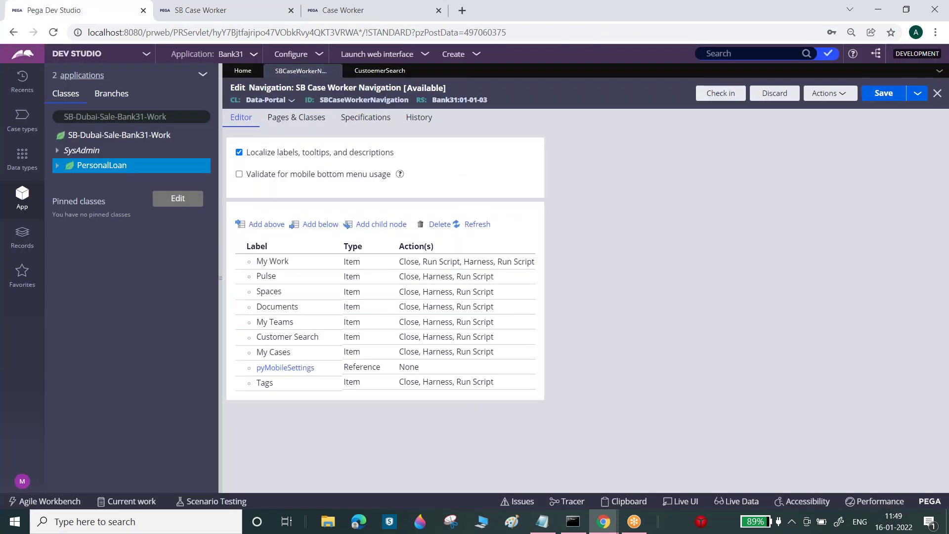
click(390, 293)
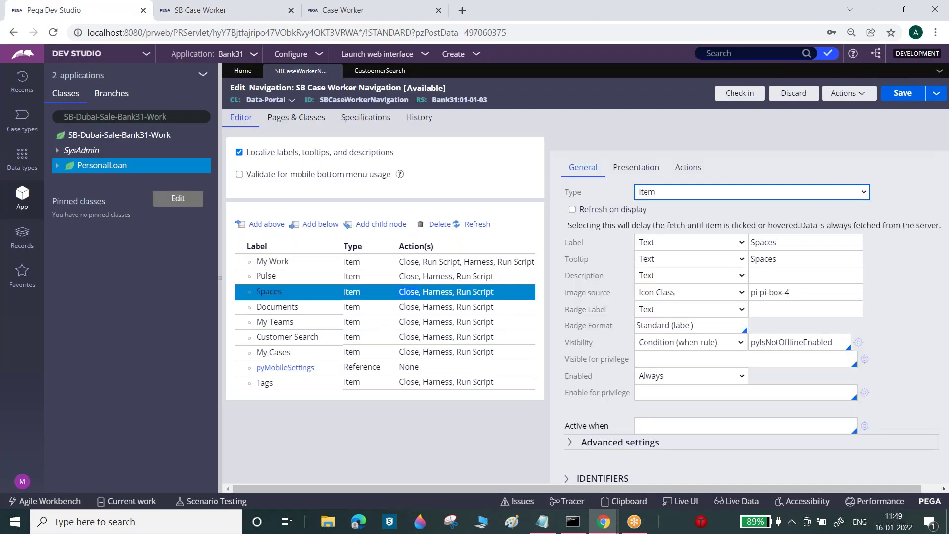
double_click(408, 292)
click(947, 174)
click(645, 171)
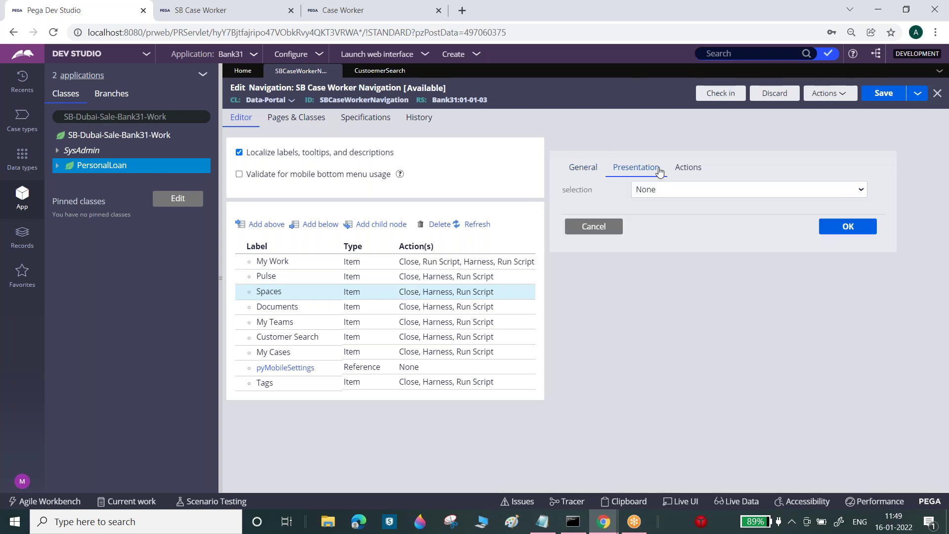
click(683, 169)
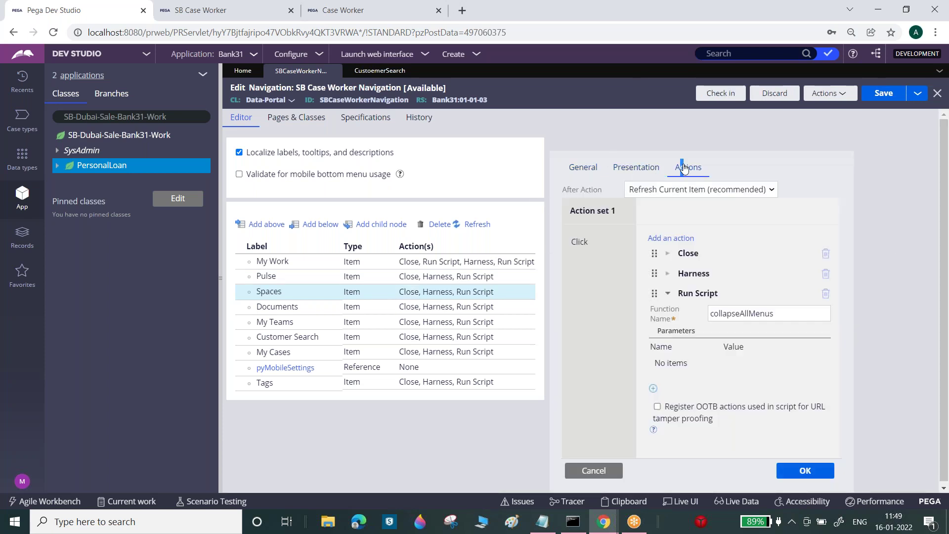
click(668, 293)
click(748, 323)
- Save the navigation rule and reload the SB Case Worker portal
click(883, 93)
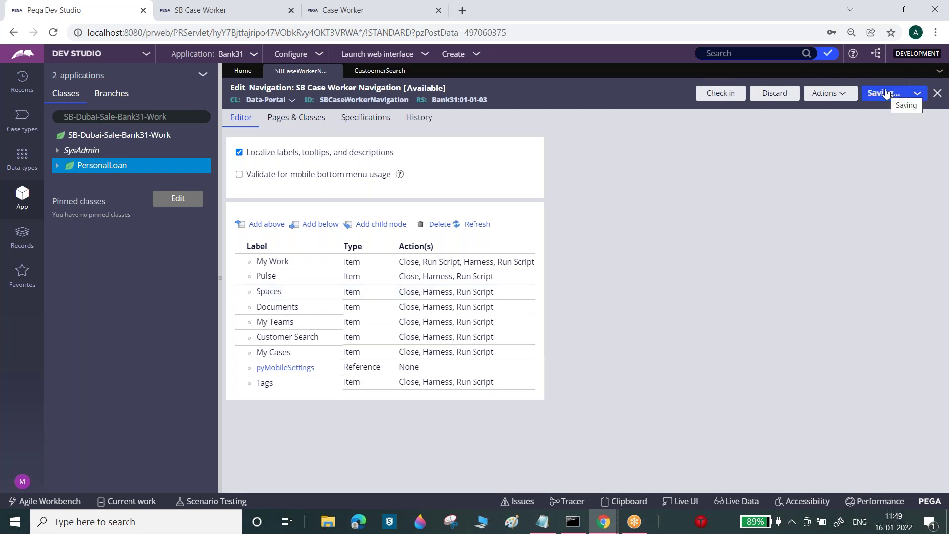
click(883, 93)
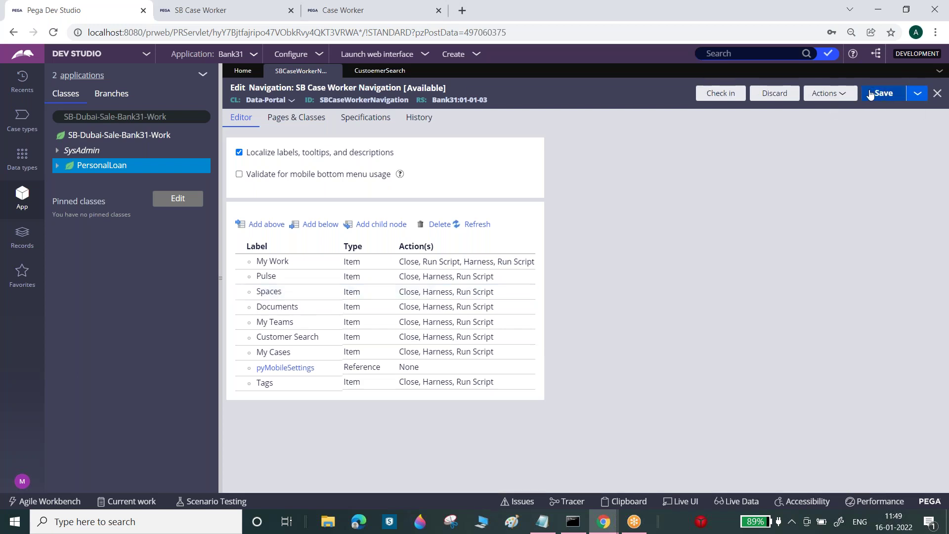
click(232, 10)
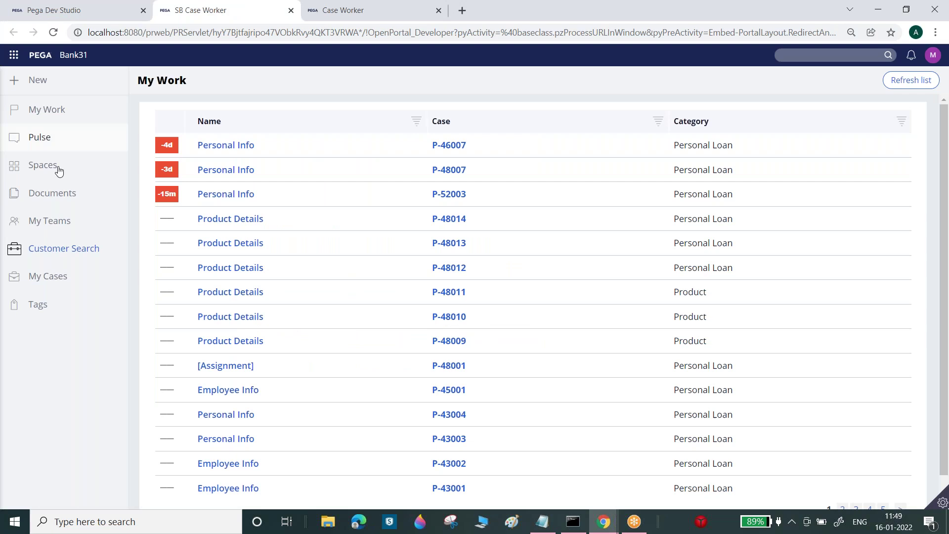
click(53, 32)
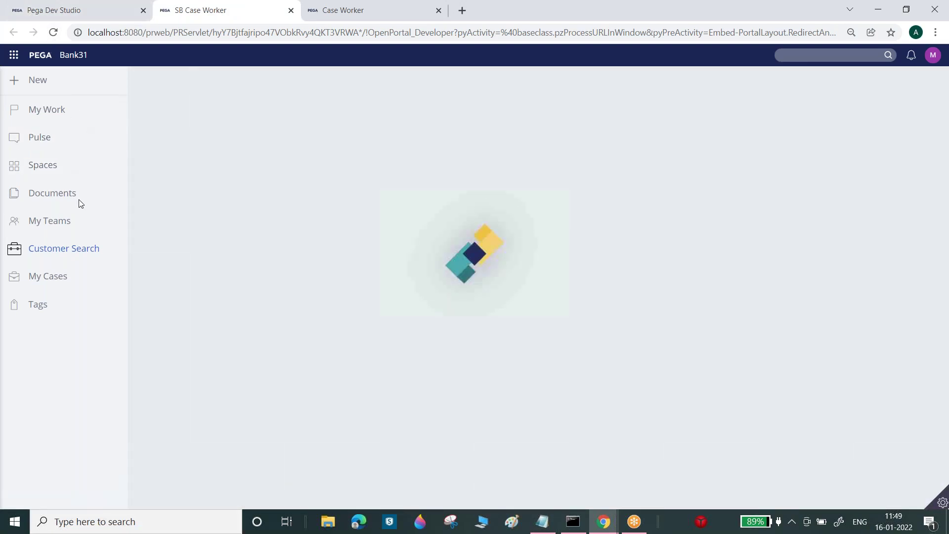
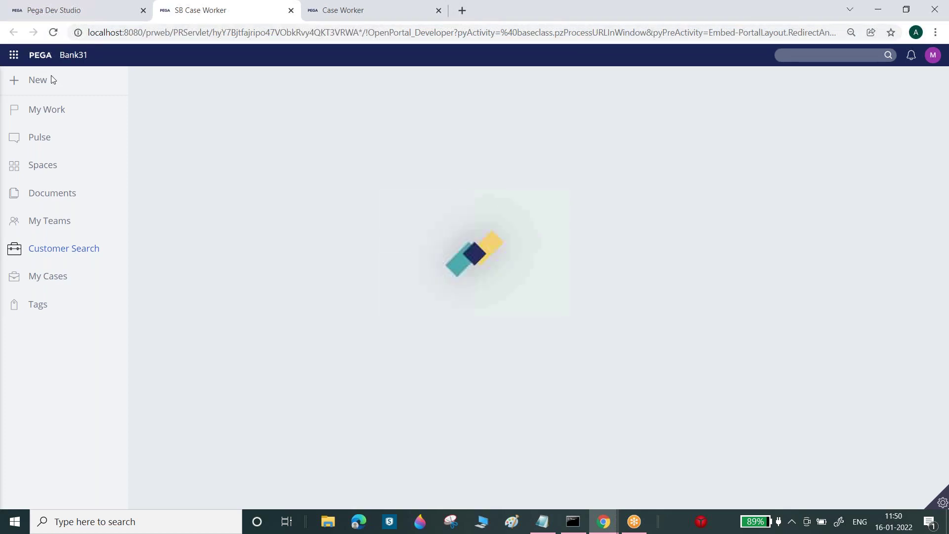
- Relaunch the SB Case Worker portal from Launch web interface
click(98, 4)
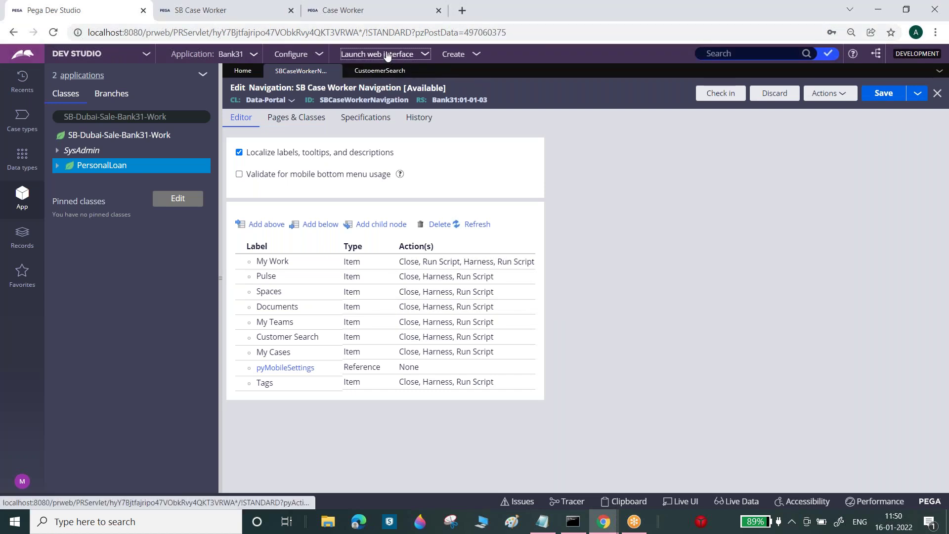
click(387, 56)
click(378, 103)
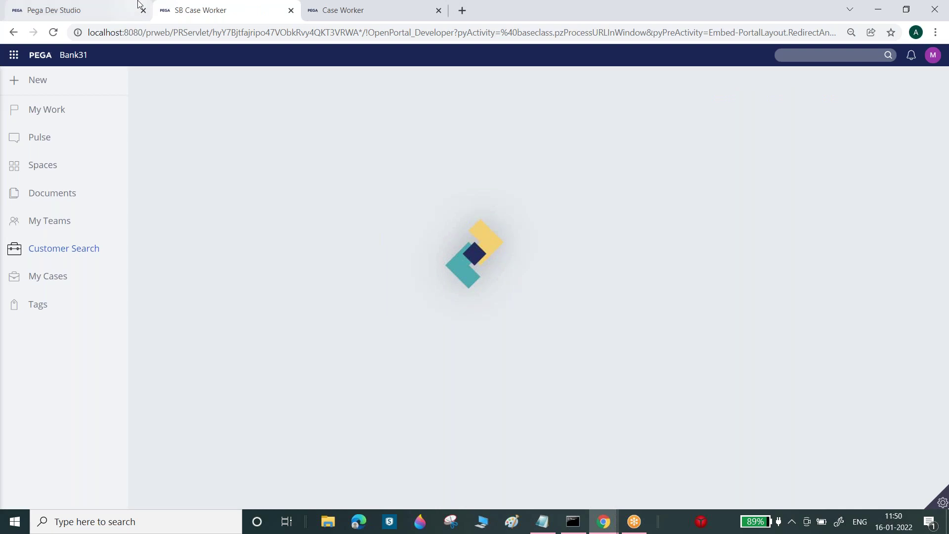
- Log off from Dev Studio through the operator menu and begin entering a user name
click(117, 6)
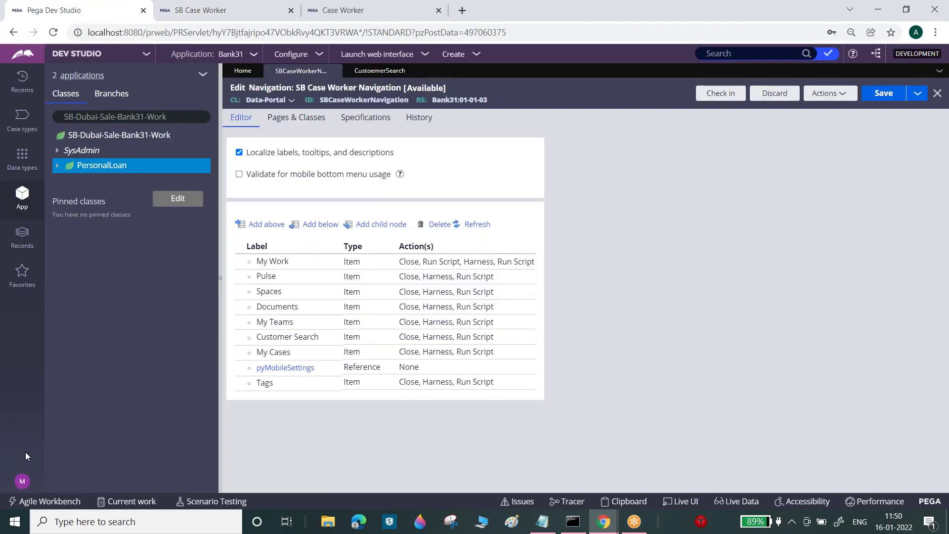
click(25, 481)
click(34, 464)
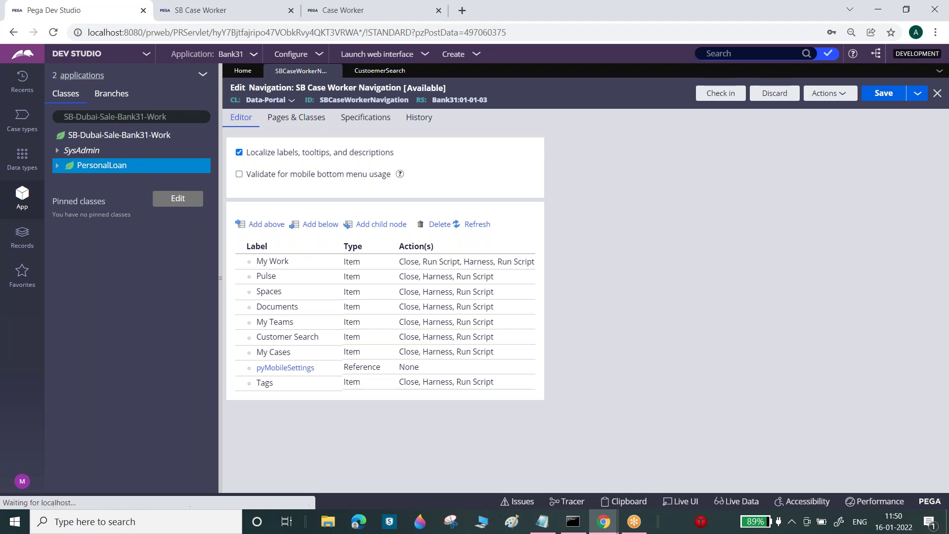
click(432, 195)
- Sign in with the developer user name and password, then switch from Admin Studio to Dev Studio
text(manikanta)
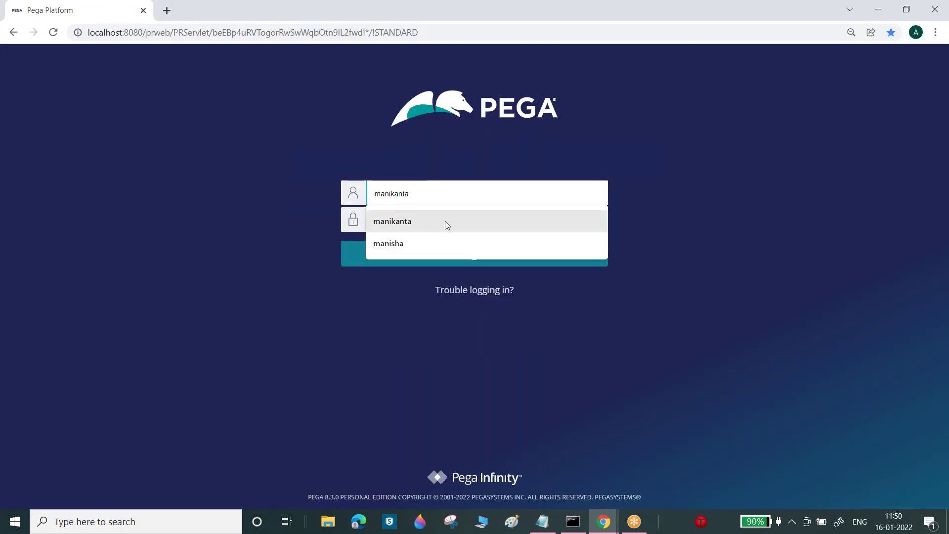
click(444, 221)
click(445, 221)
key(Return)
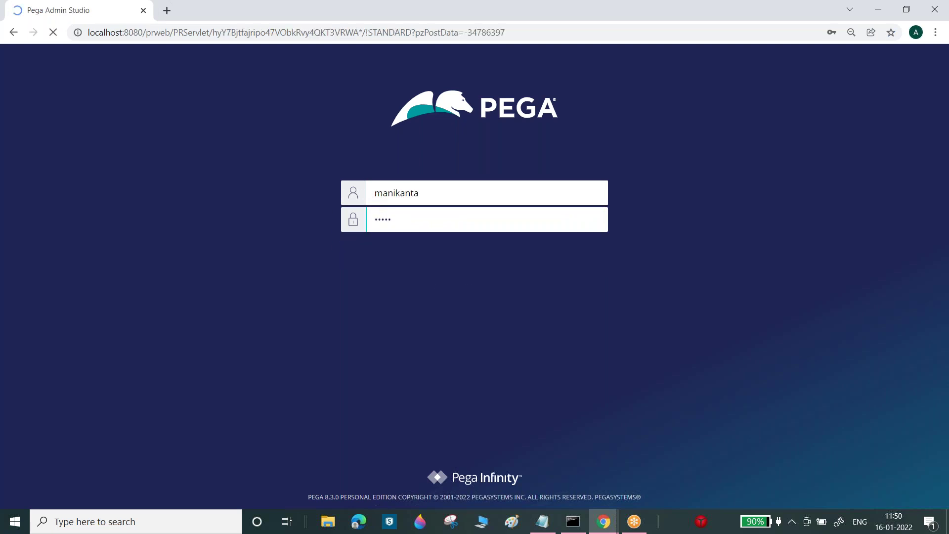
click(76, 55)
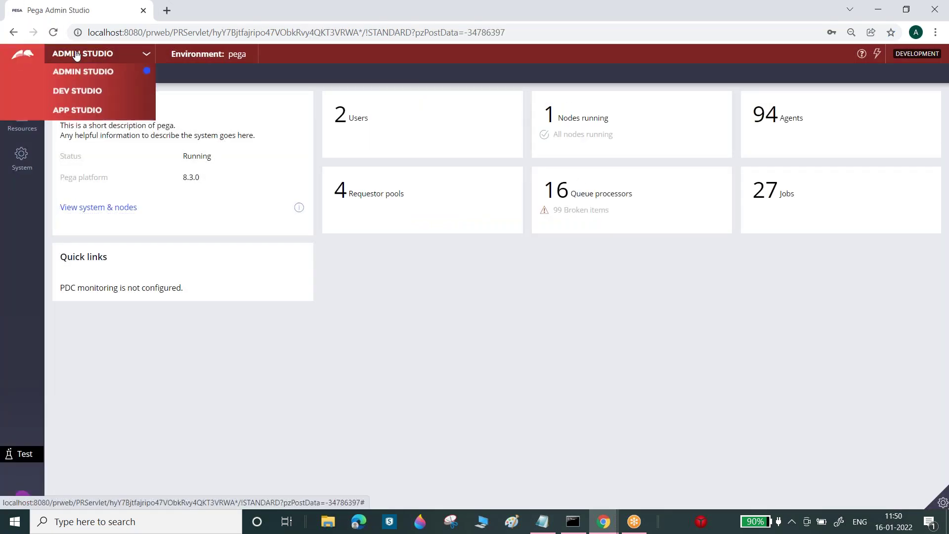
click(78, 90)
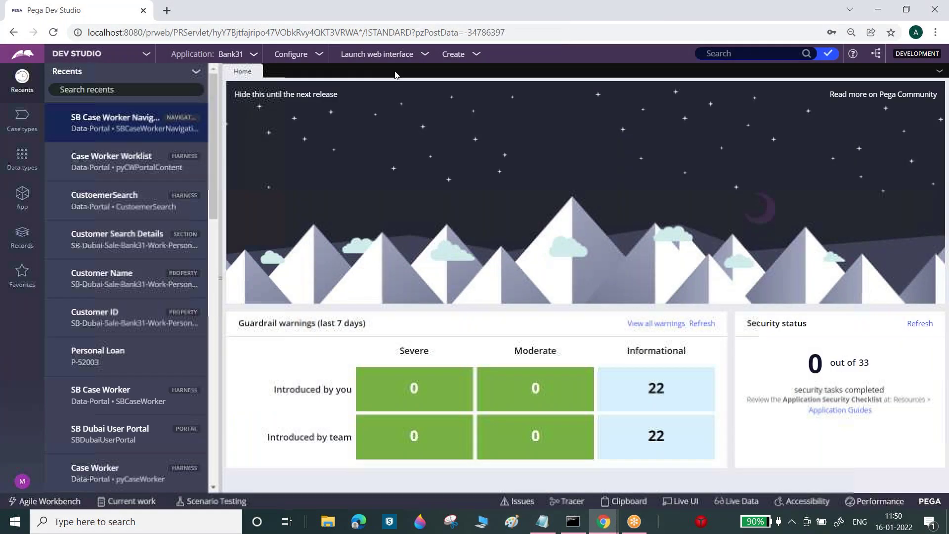
- Launch the SB Dubai User Portal and visit its Documents, Customer Search and My Teams pages
click(390, 53)
click(392, 96)
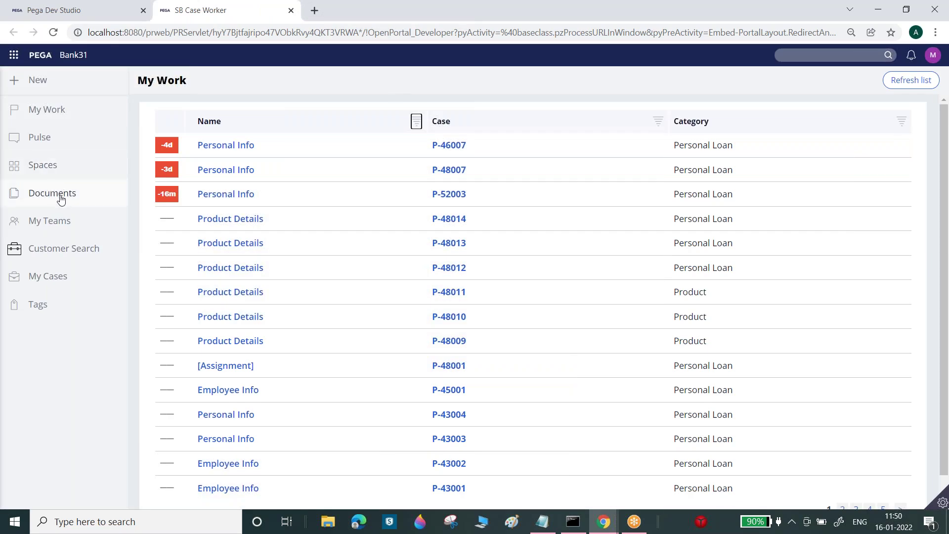
click(62, 196)
click(74, 251)
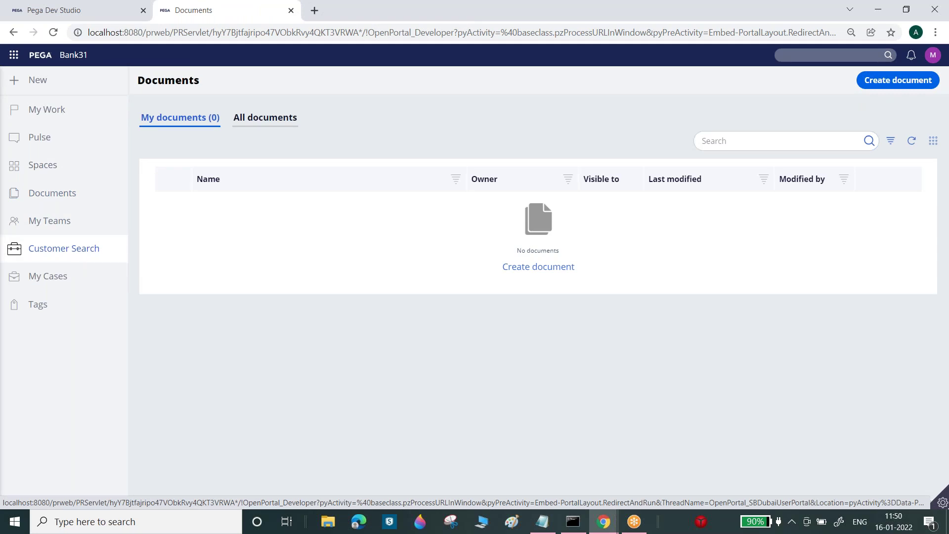
click(63, 222)
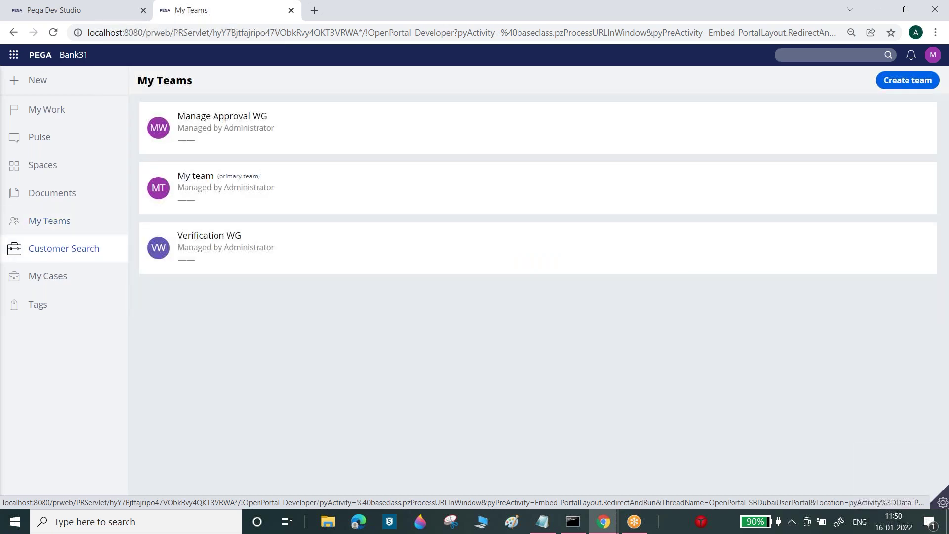
click(70, 7)
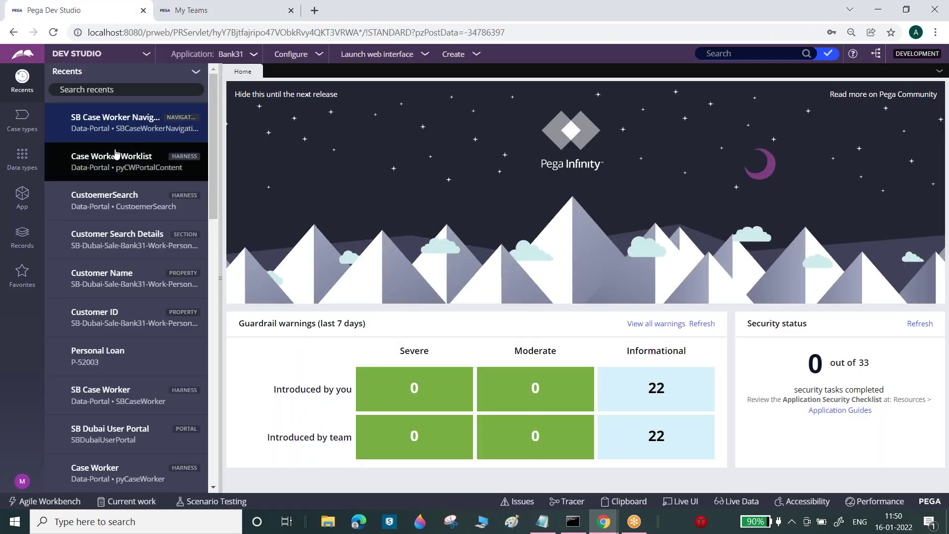
click(209, 6)
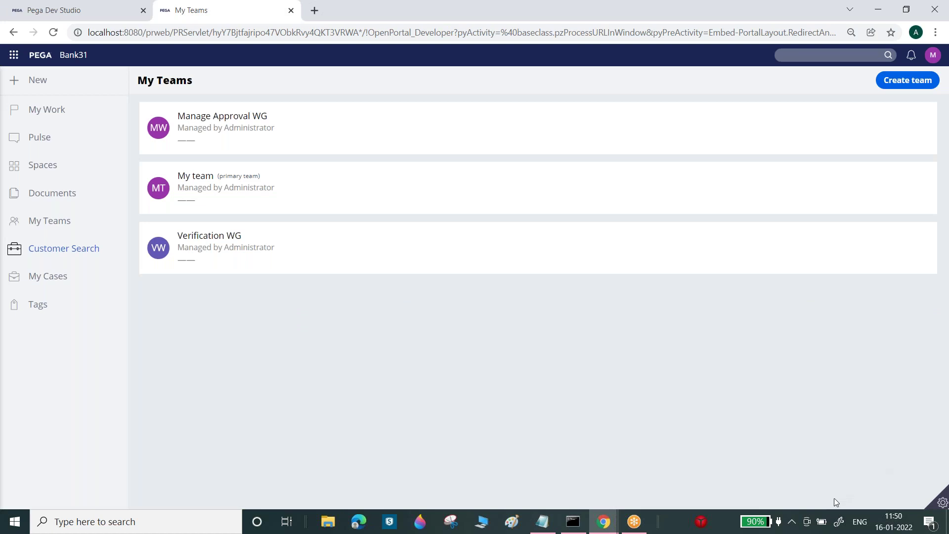
- Inspect the portal menu with Live UI and open its SBPortalNavigationInner section
mouse_move(941, 494)
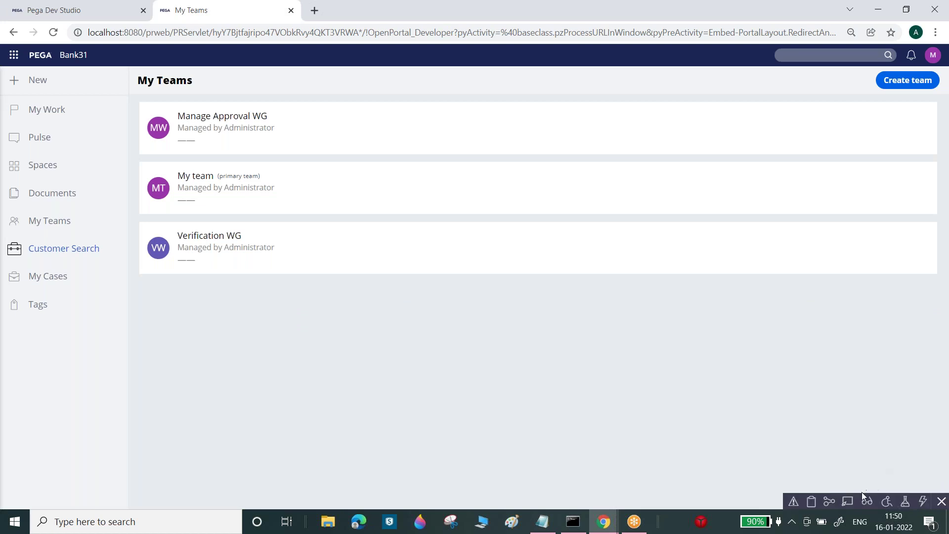
click(848, 502)
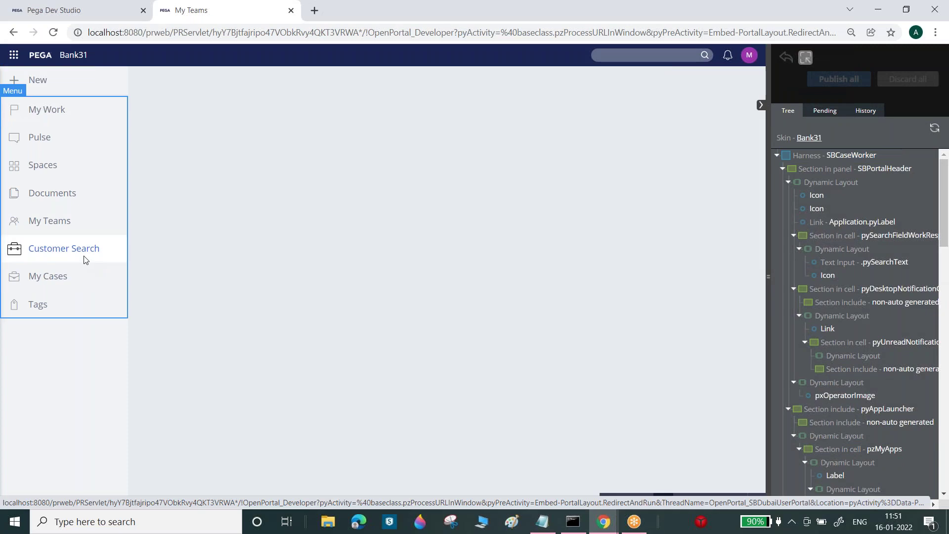
click(85, 258)
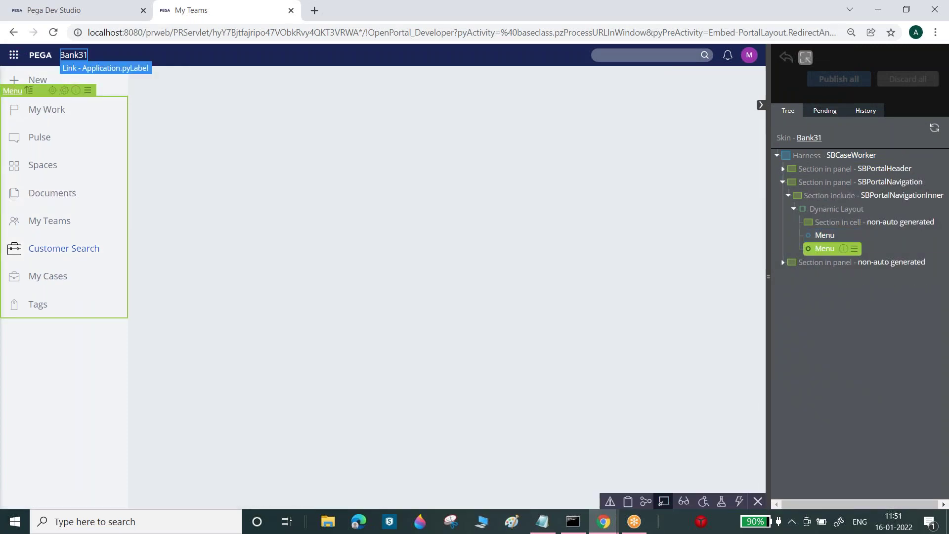
click(94, 18)
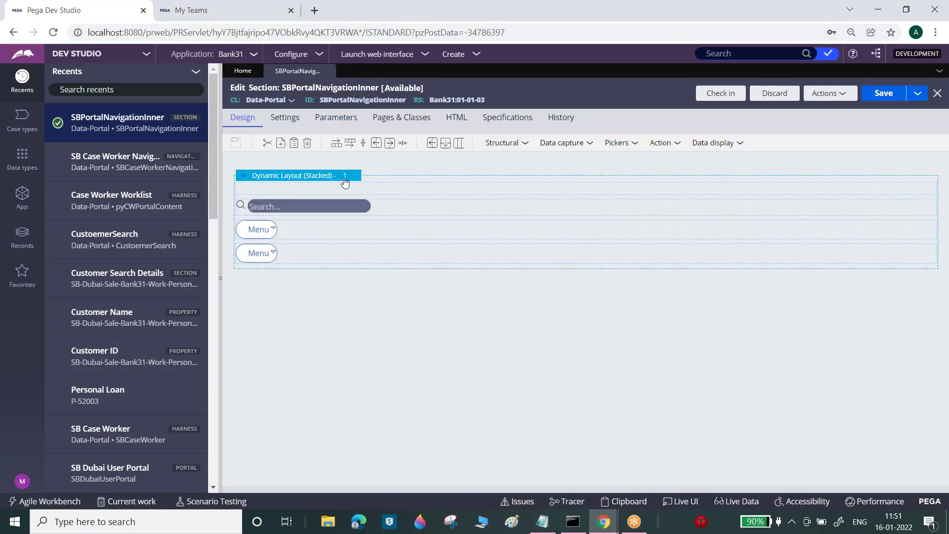
- Open the SBCaseWorkerNavigation rule from the Menu cell's properties, then turn off Live UI
click(339, 250)
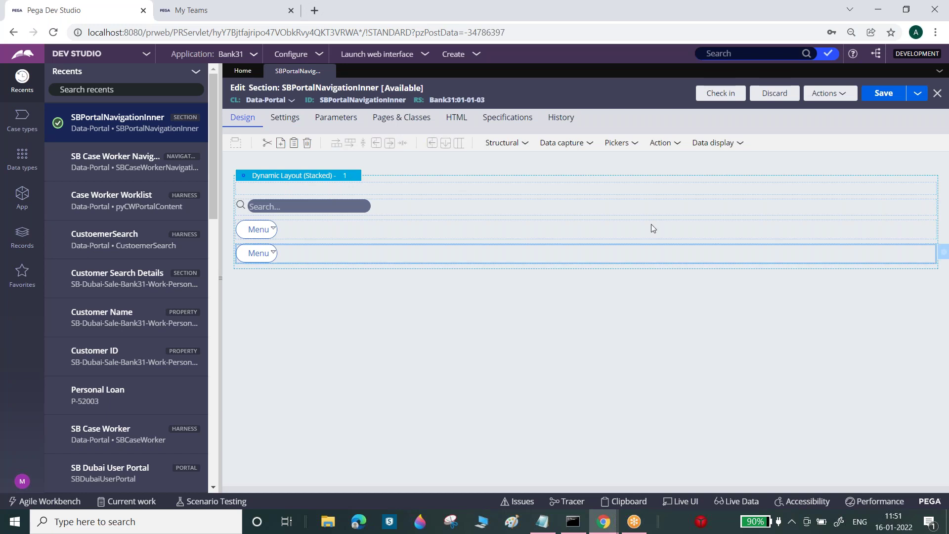
click(943, 255)
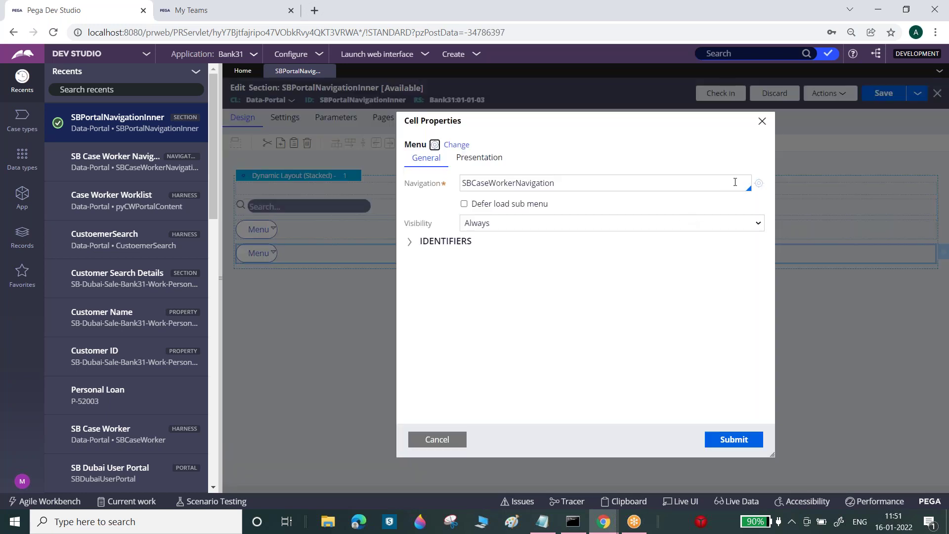
click(756, 185)
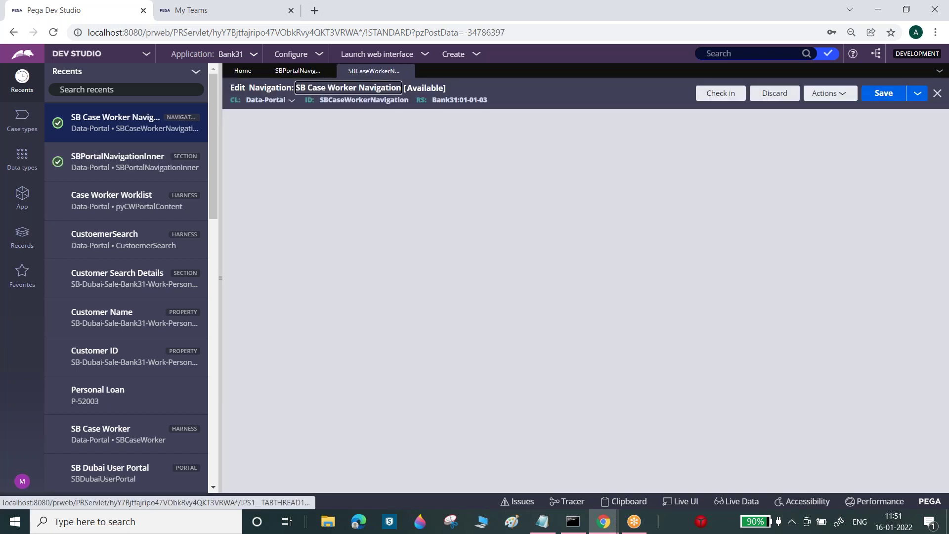
key(ctrl+Tab)
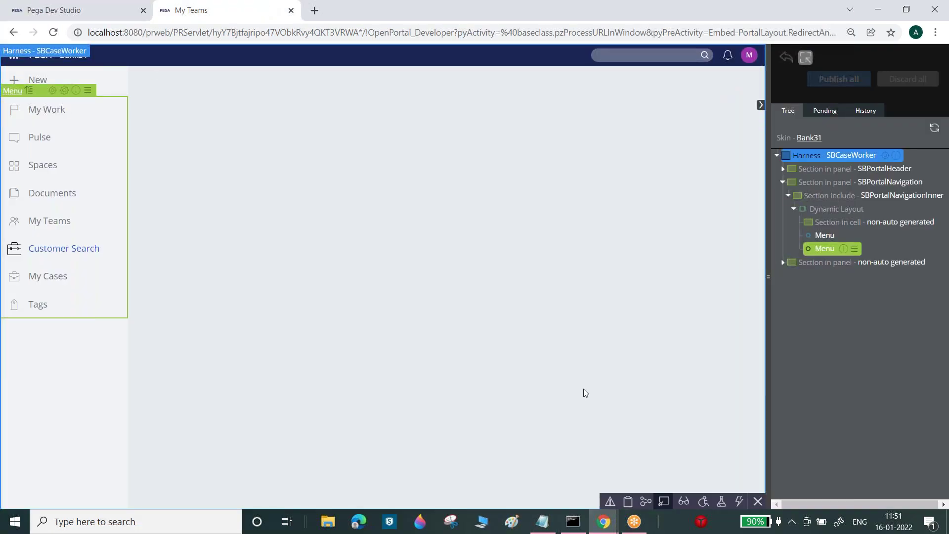
click(664, 501)
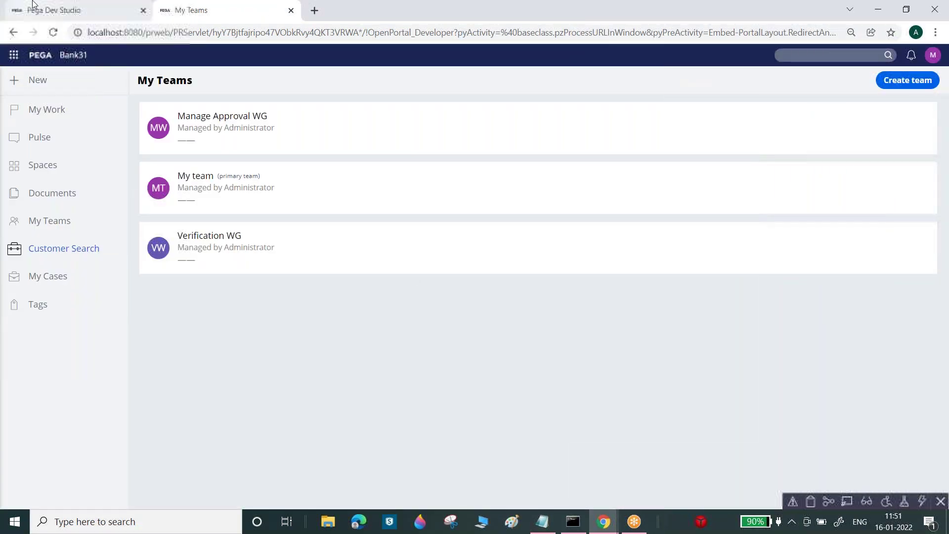
click(42, 7)
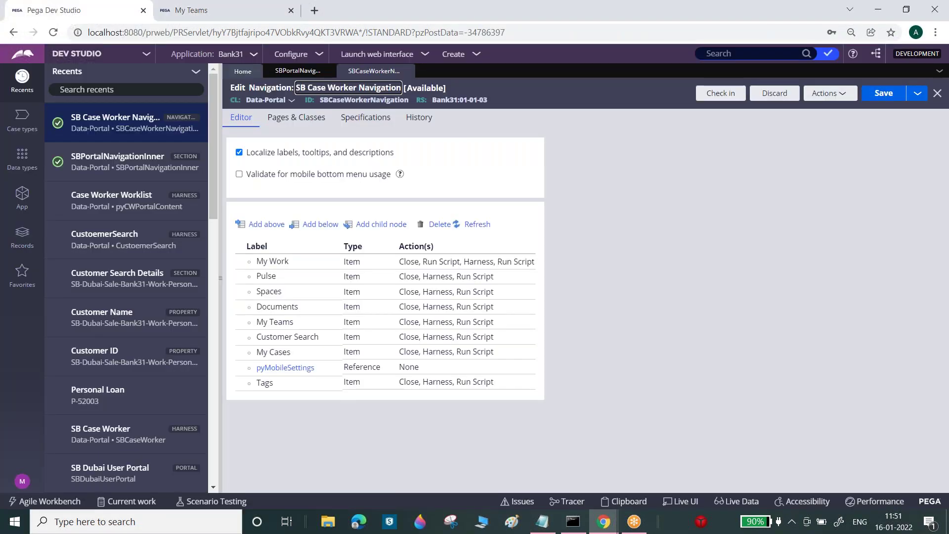
- Review the navigation rule's Pages & Classes, including the Application page entry
click(300, 120)
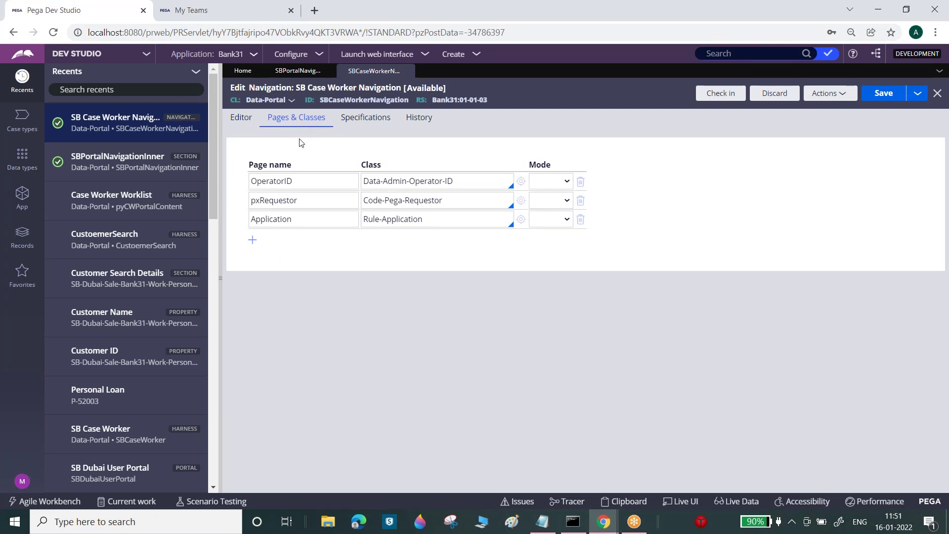
click(330, 218)
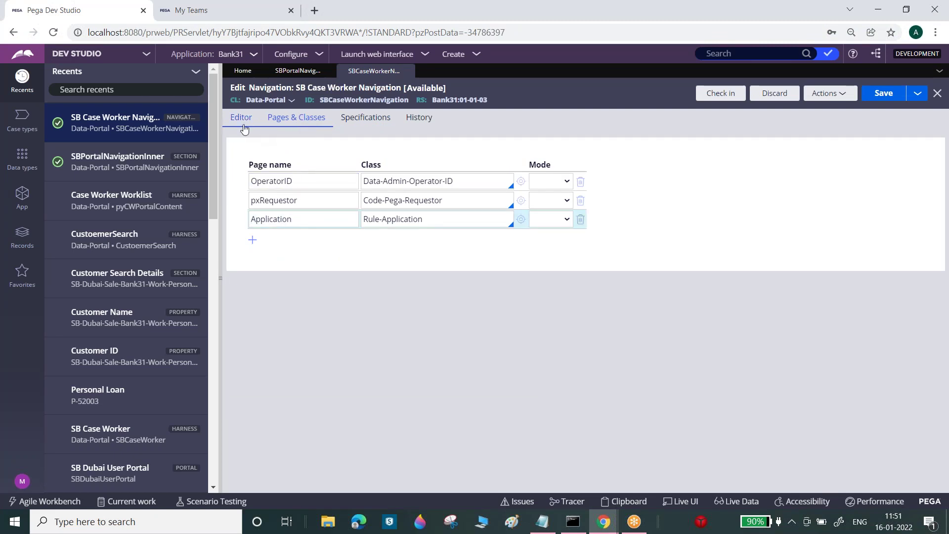
click(243, 122)
- Expand the Customer Search item's Harness action: CustoemerSearch from Data-Portal, no data transform
double_click(409, 337)
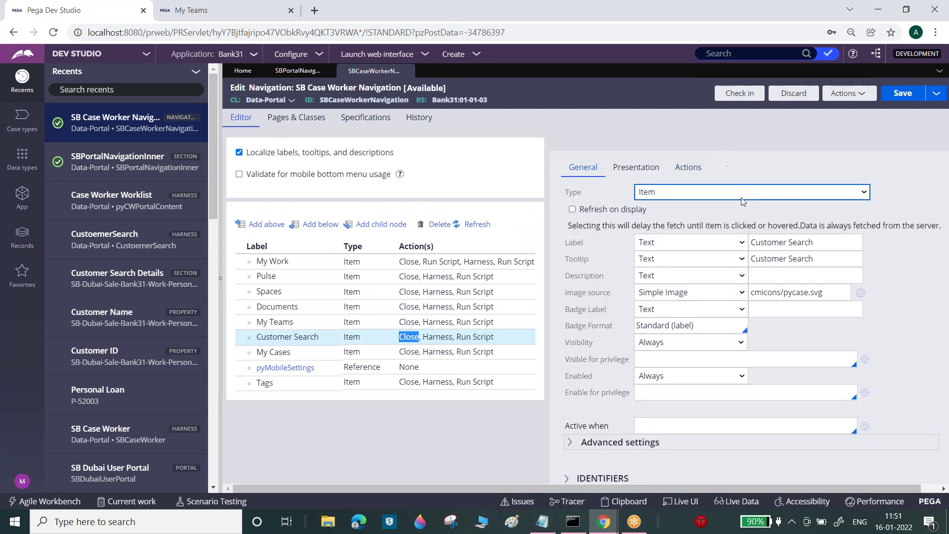
click(684, 163)
click(667, 254)
click(666, 256)
click(667, 274)
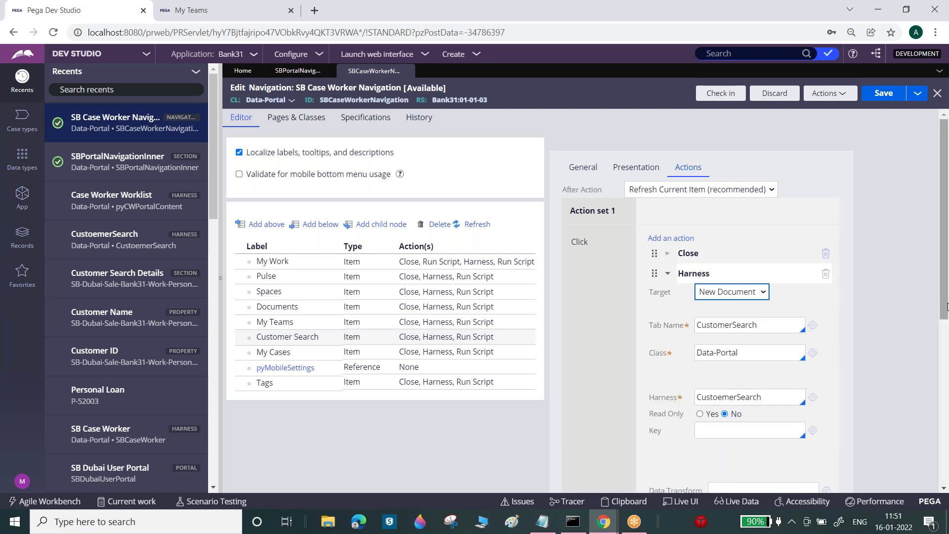
scroll(948, 322, down, 3)
mouse_move(947, 354)
mouse_down()
mouse_move(947, 336)
mouse_move(947, 365)
mouse_up()
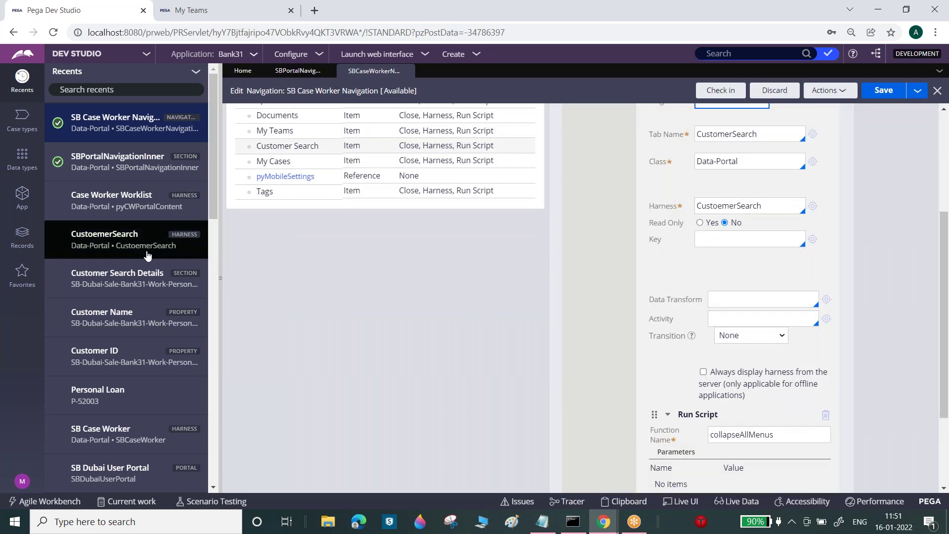
click(221, 237)
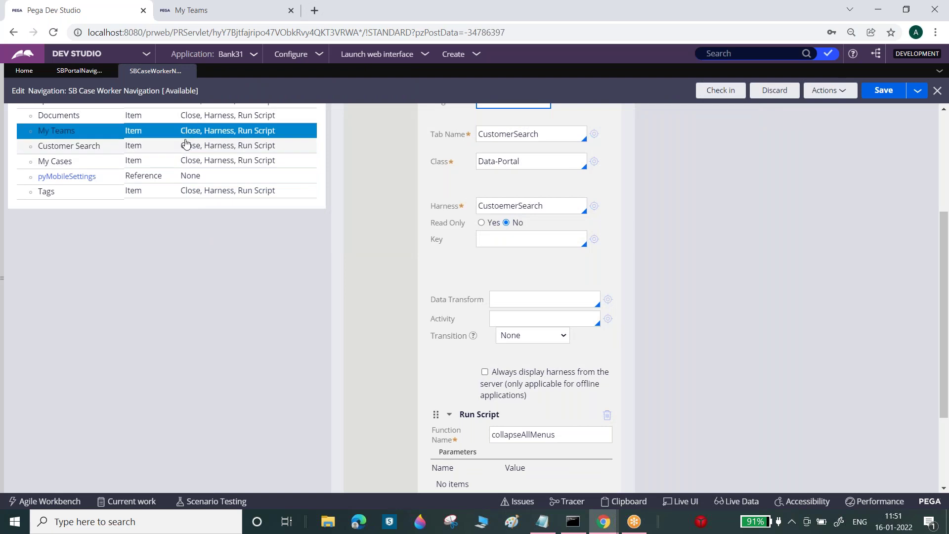
click(195, 199)
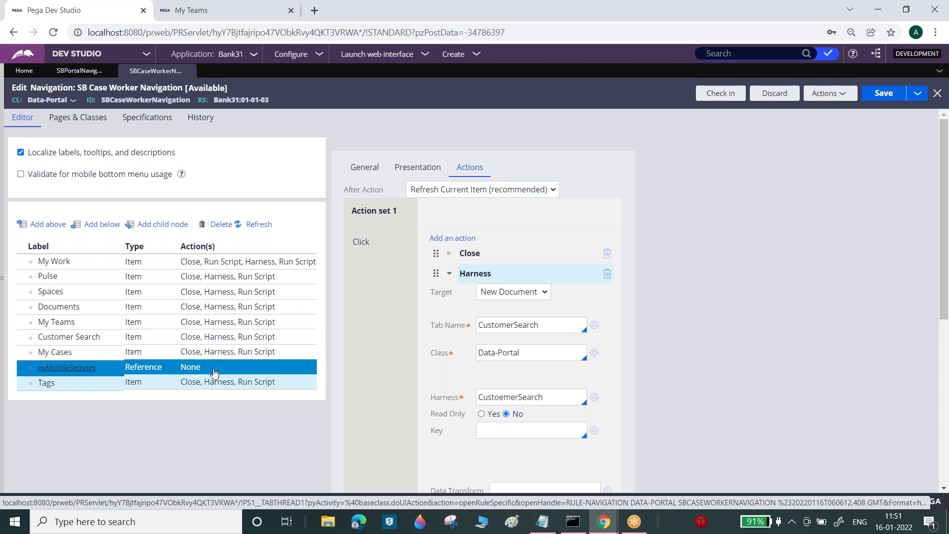
- Open the Tags navigation item and view its click actions
double_click(222, 381)
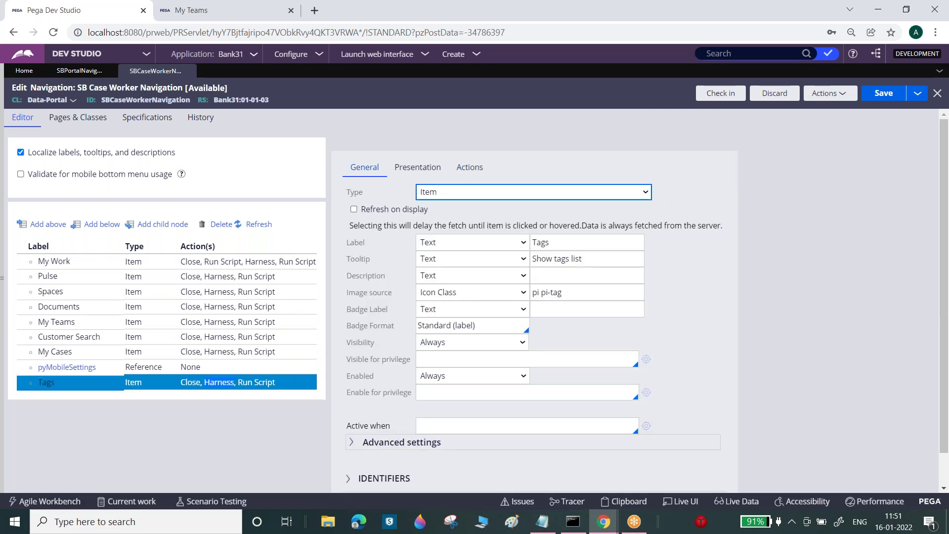
click(478, 171)
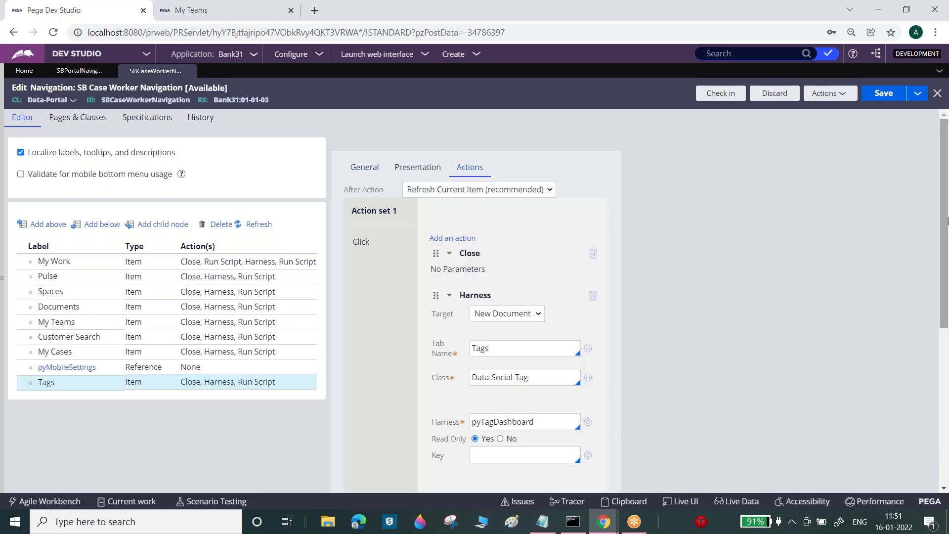
drag(945, 202, 241, 208)
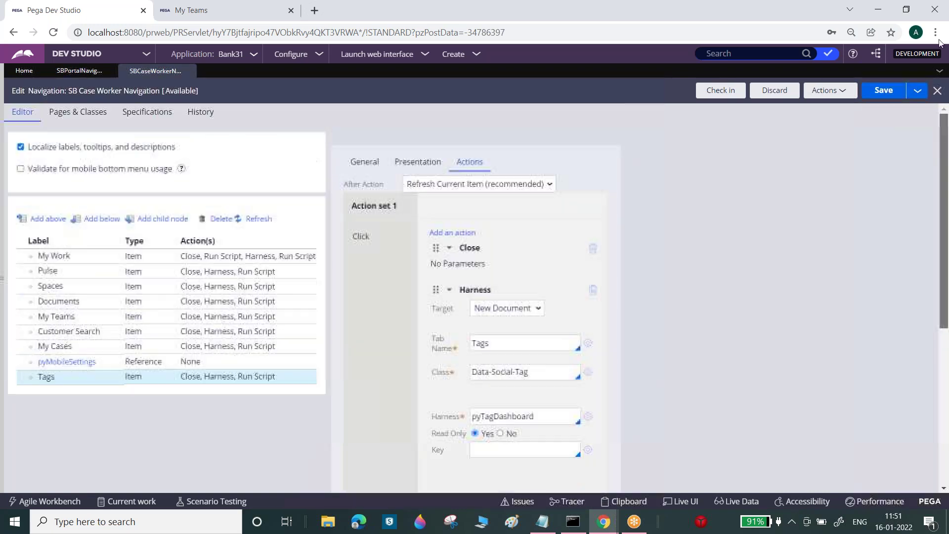
- Expand the Spaces item's Harness and Run Script actions to see their settings
click(279, 291)
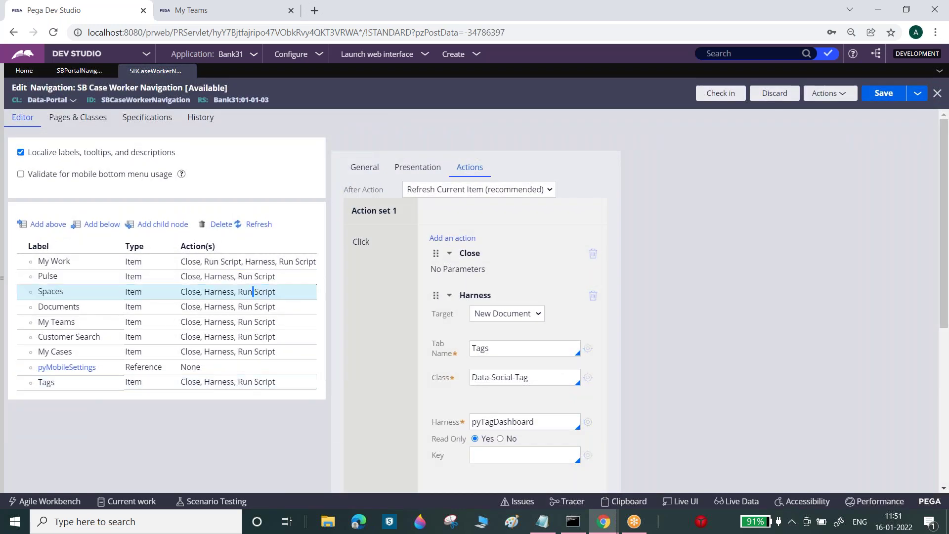
click(479, 170)
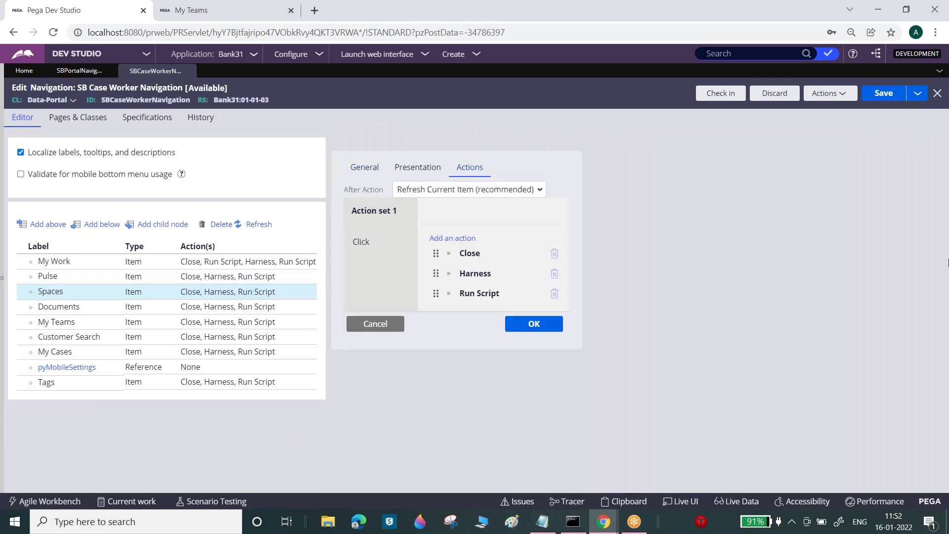
click(464, 270)
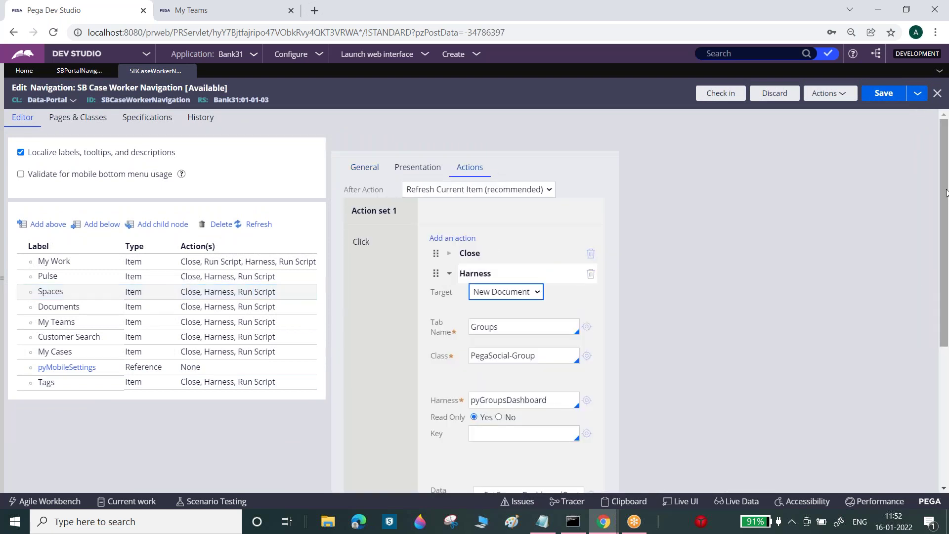
scroll(946, 281, down, 3)
scroll(946, 281, down, 5)
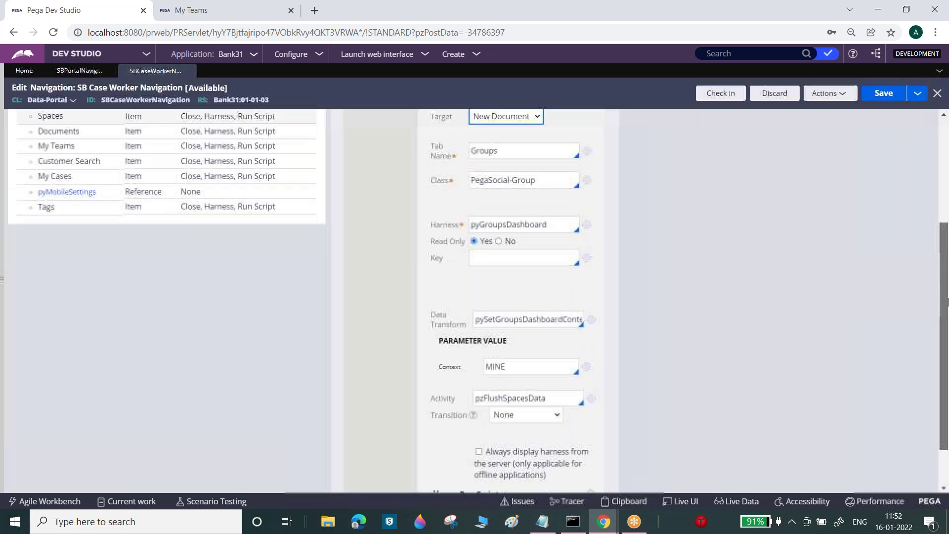
scroll(946, 309, down, 1)
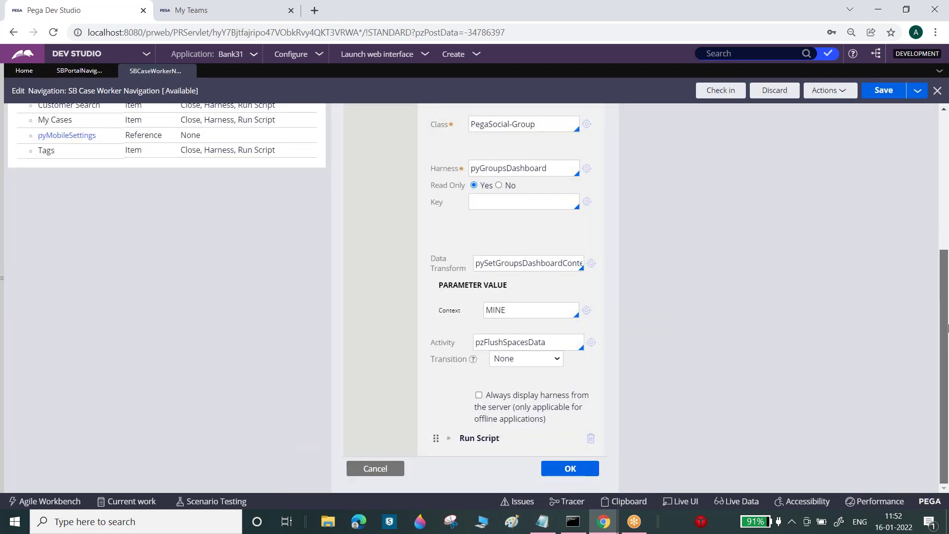
click(449, 440)
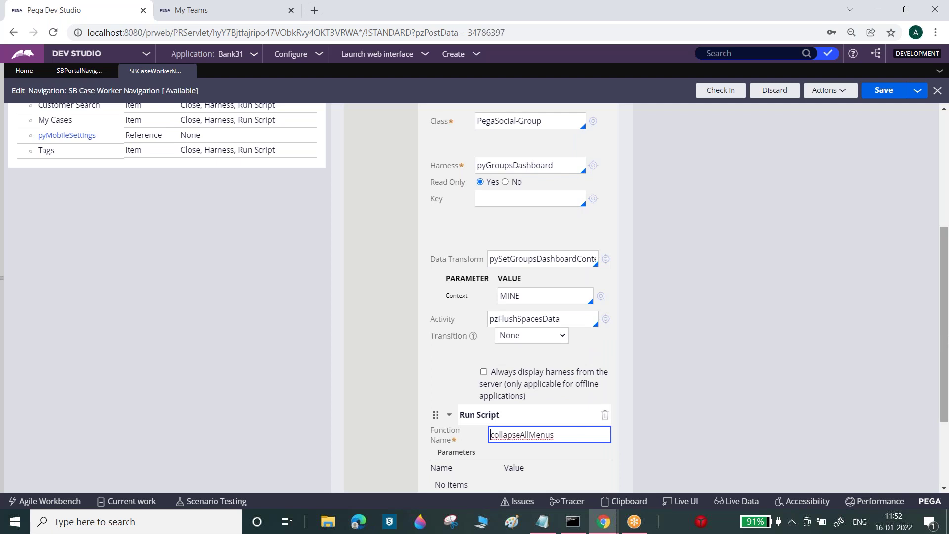
scroll(946, 322, down, 5)
click(570, 468)
- Compare the Harness and Run Script actions listed for Spaces with its general settings
click(146, 290)
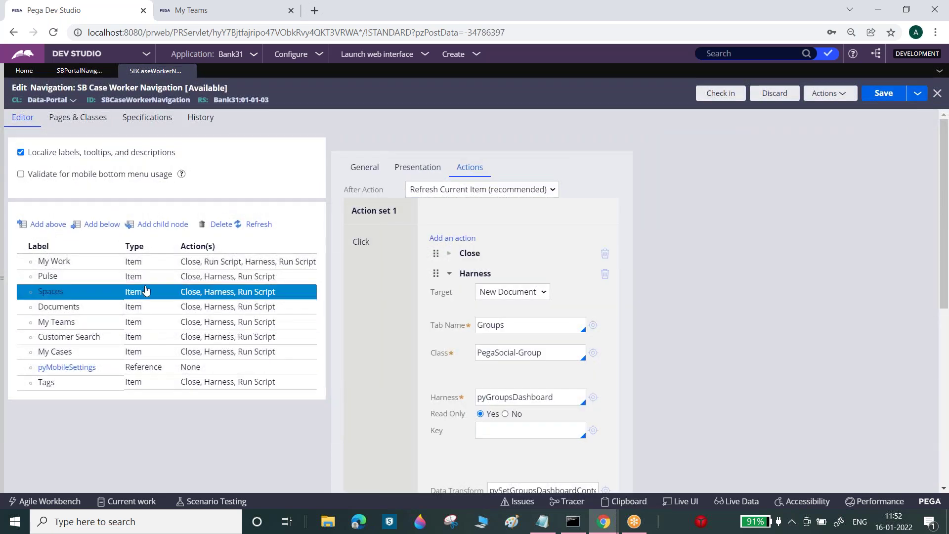
double_click(223, 296)
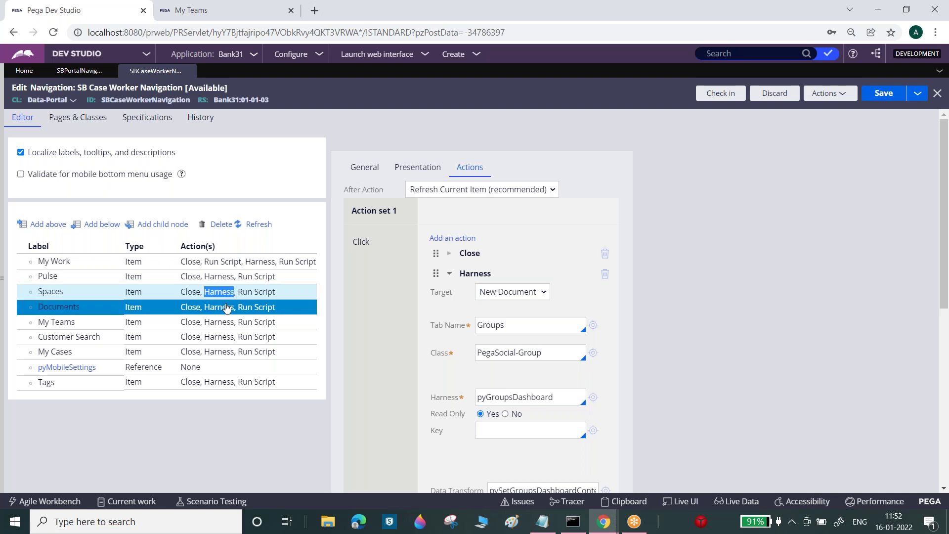
double_click(244, 292)
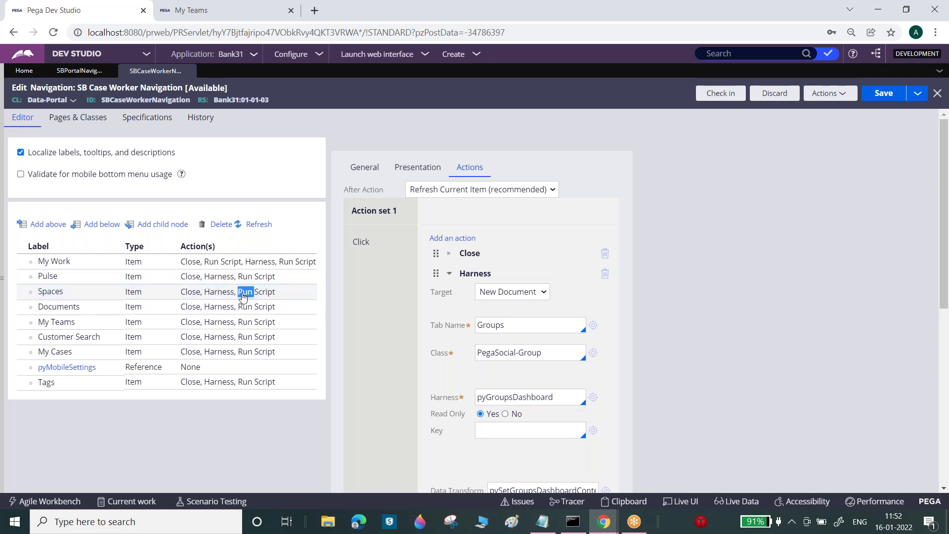
double_click(243, 295)
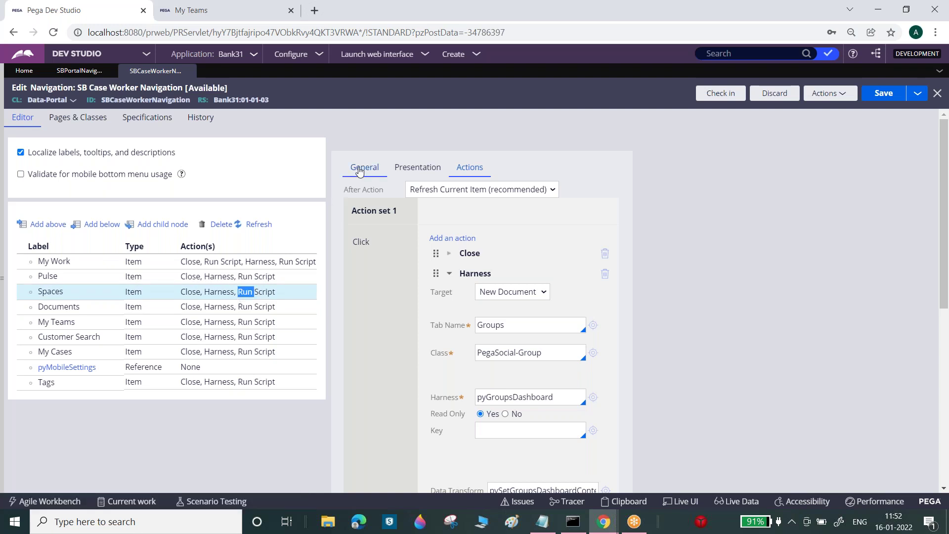
click(359, 170)
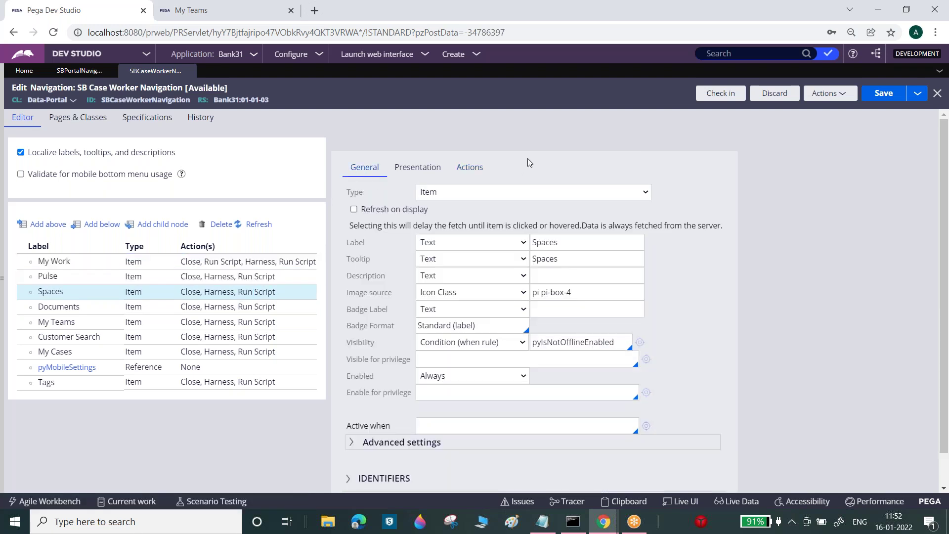
double_click(227, 295)
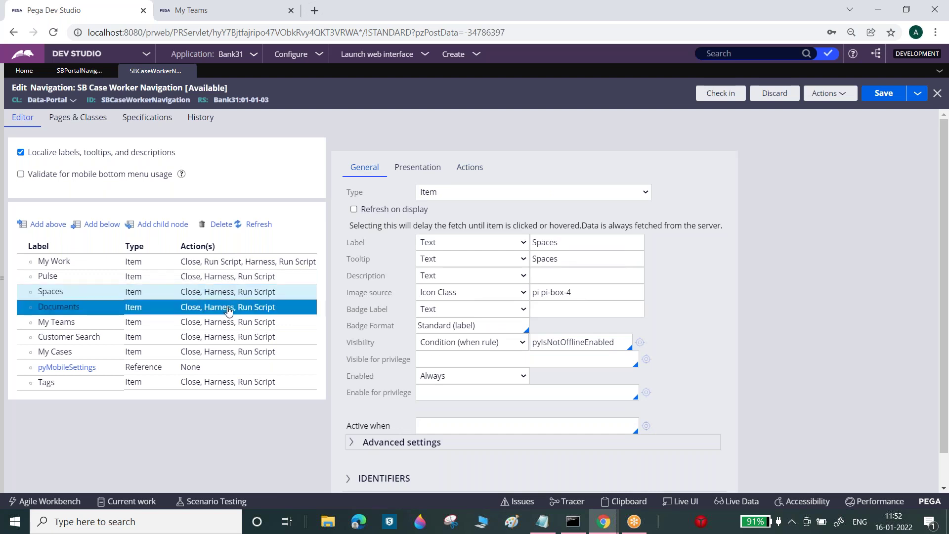
- Expand the Documents item's Harness action: pyDocumentDashboard with data transform pzCreateDocLandingPage
double_click(227, 308)
click(476, 168)
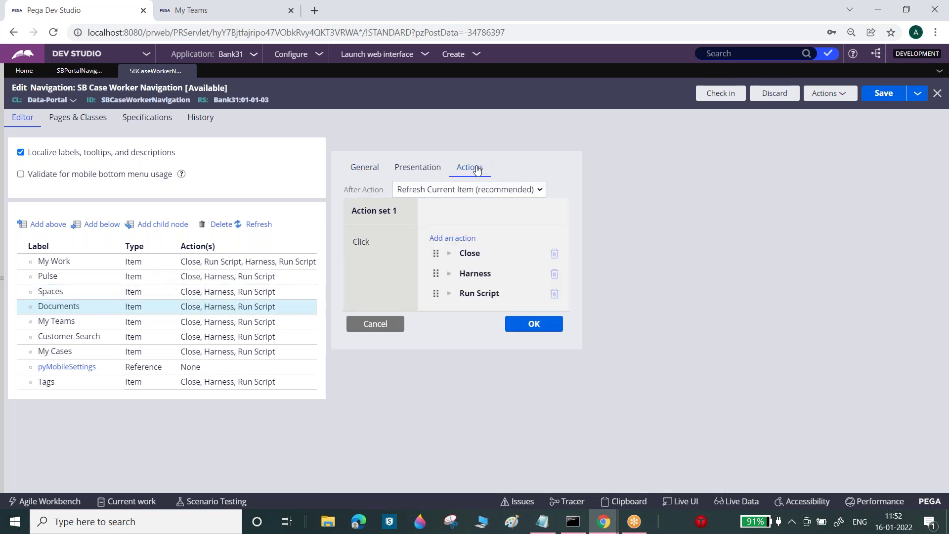
click(448, 275)
drag(945, 218, 945, 382)
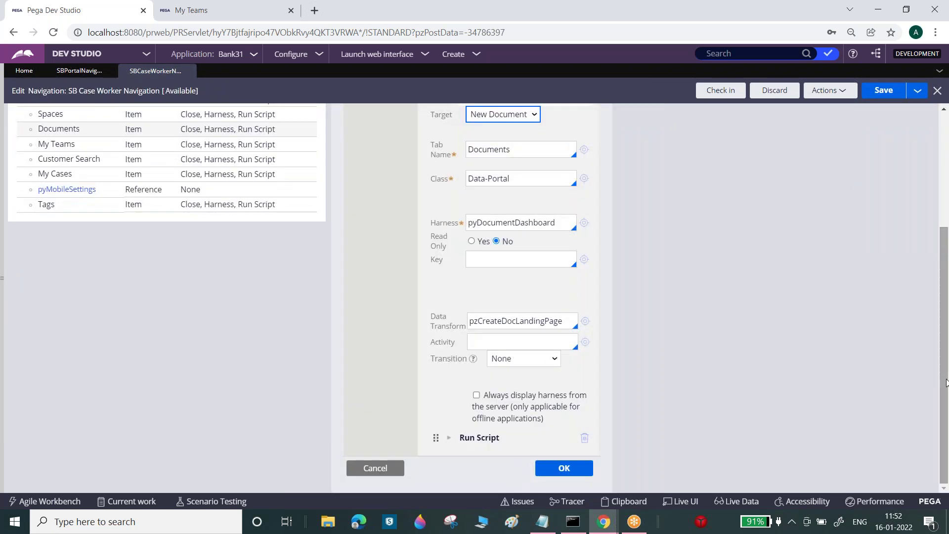
- Open the CustoemerSearch harness from the Customer Search item's Harness action
double_click(132, 160)
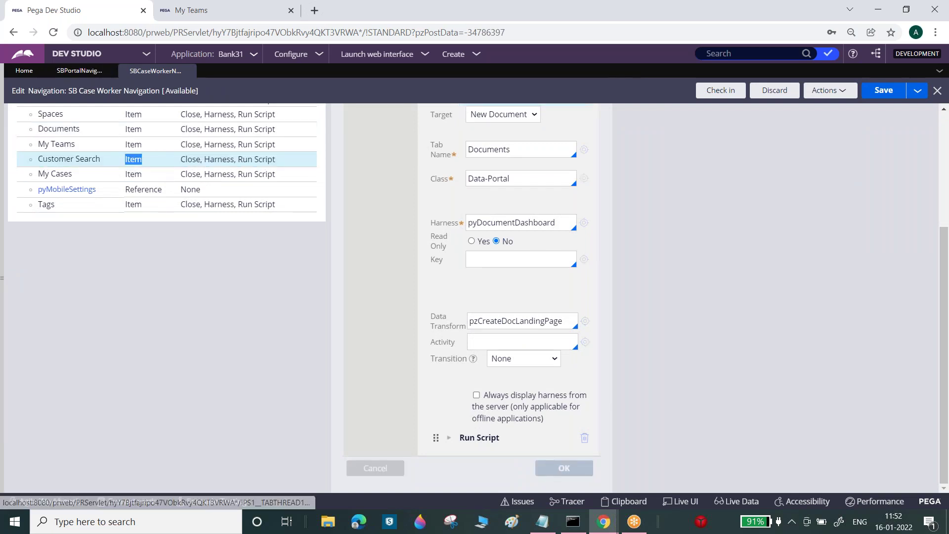
click(469, 167)
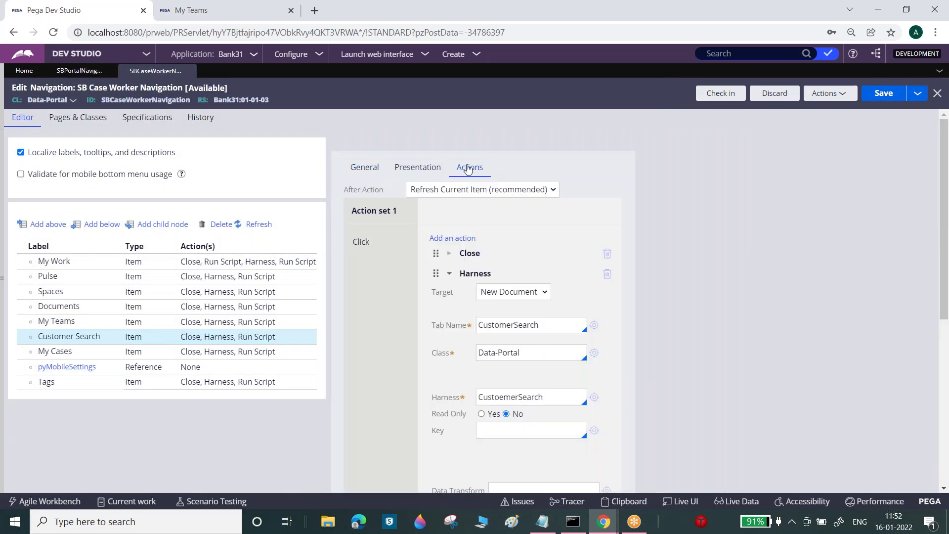
scroll(946, 302, down, 3)
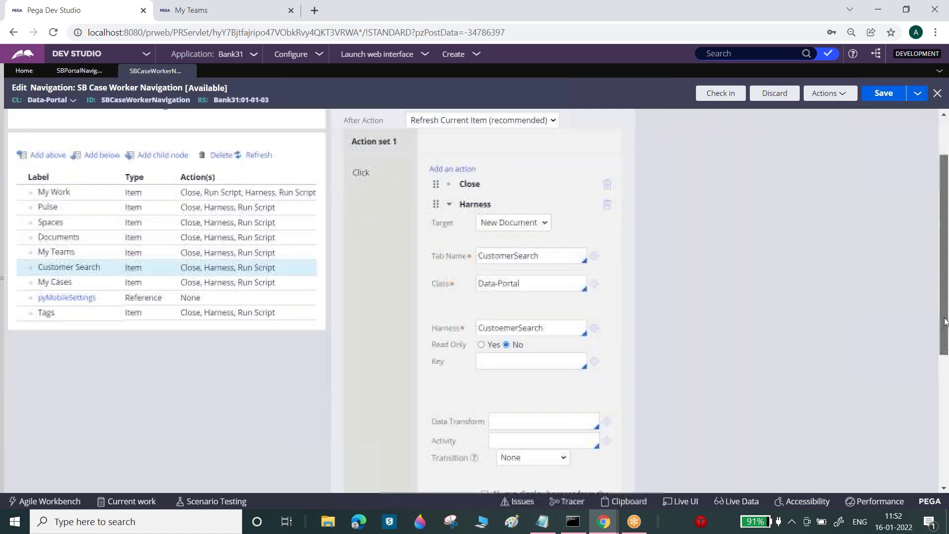
drag(946, 354, 947, 446)
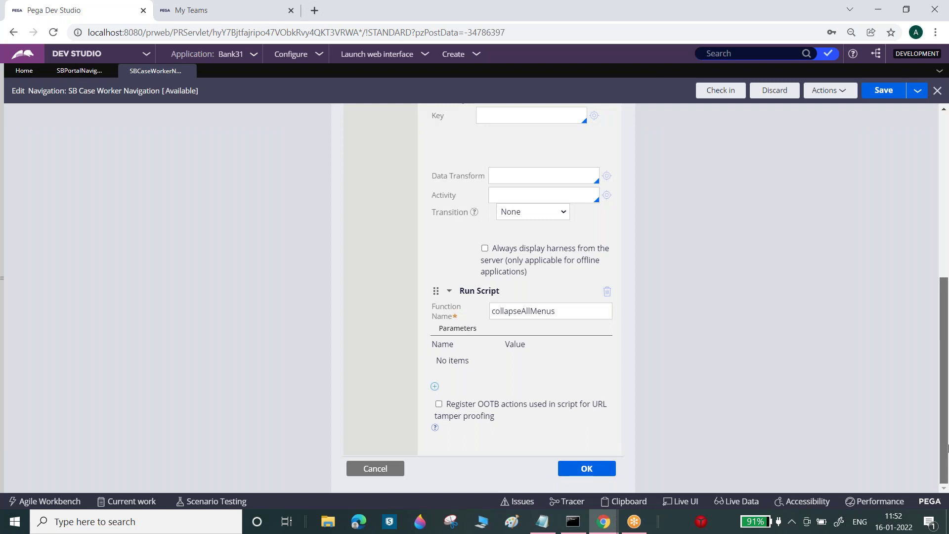
scroll(947, 437, up, 6)
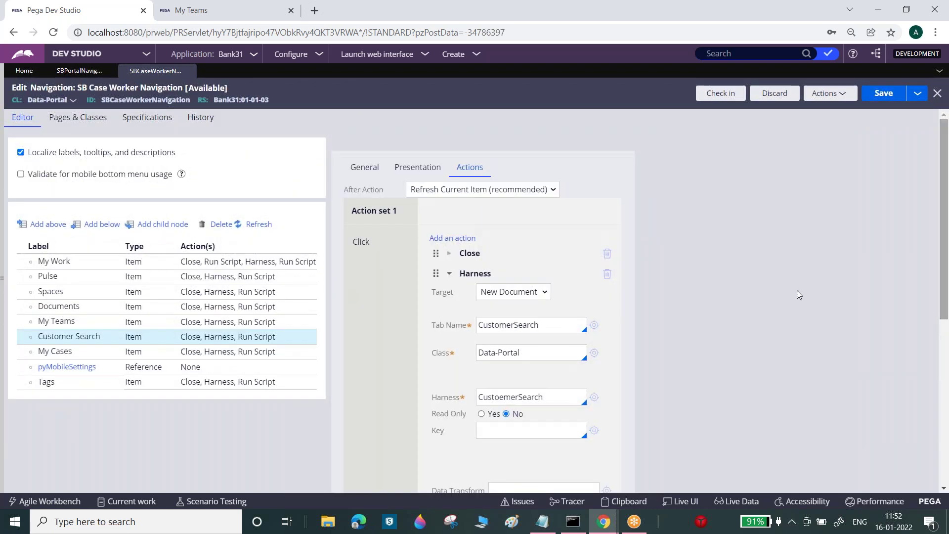
click(594, 397)
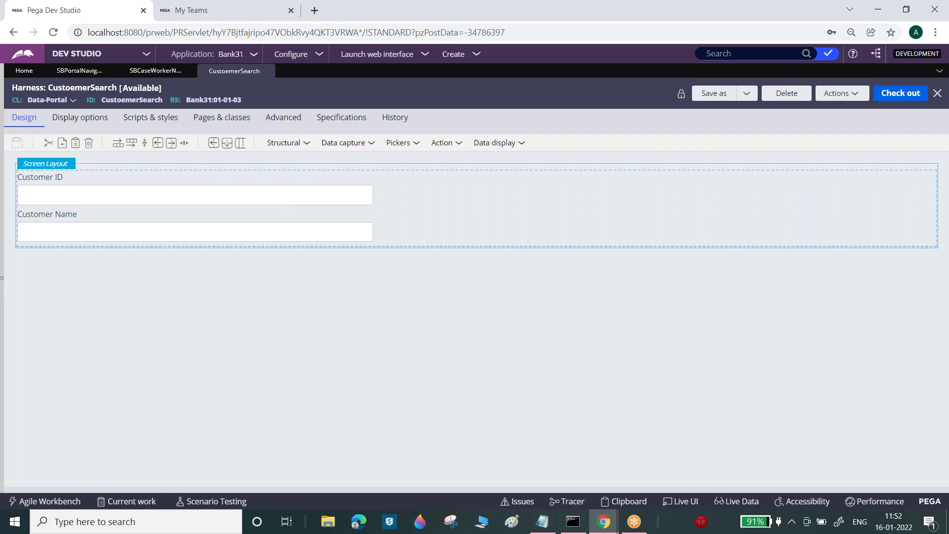
- Check in the SBCaseWorkerNavigation rule with the comment 'w'
click(155, 71)
click(720, 92)
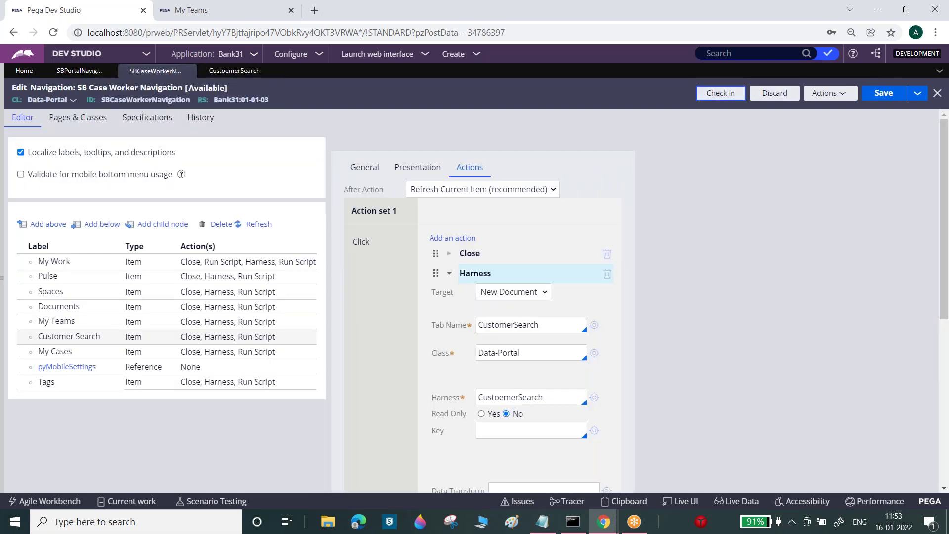
text(w)
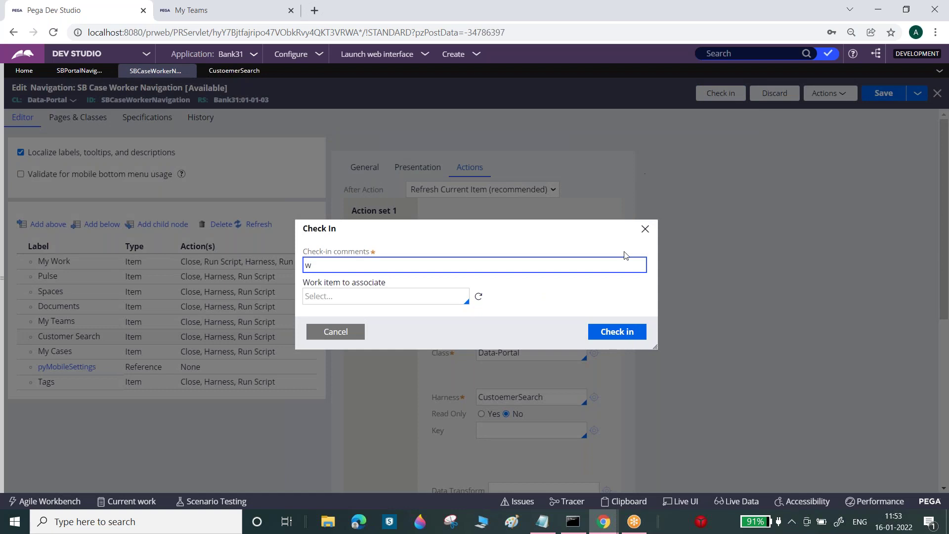
click(626, 332)
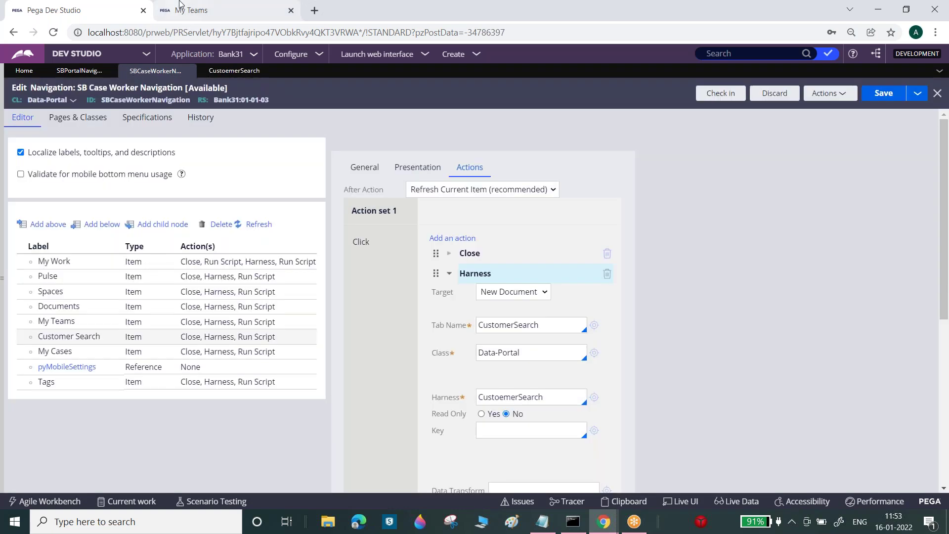
click(180, 10)
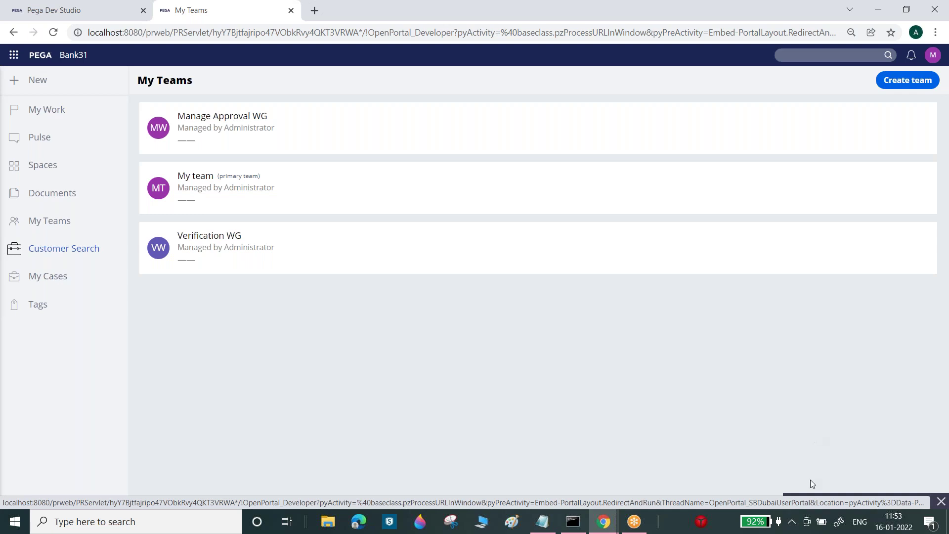
- Open the portal's Clipboard Viewer on the OpenPortal_SBDubaiUserPortal thread
click(814, 502)
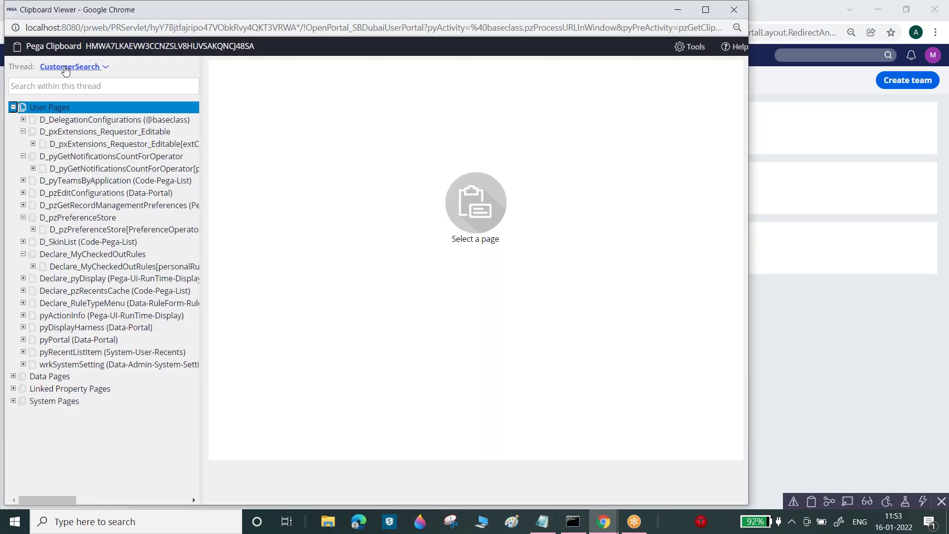
click(66, 68)
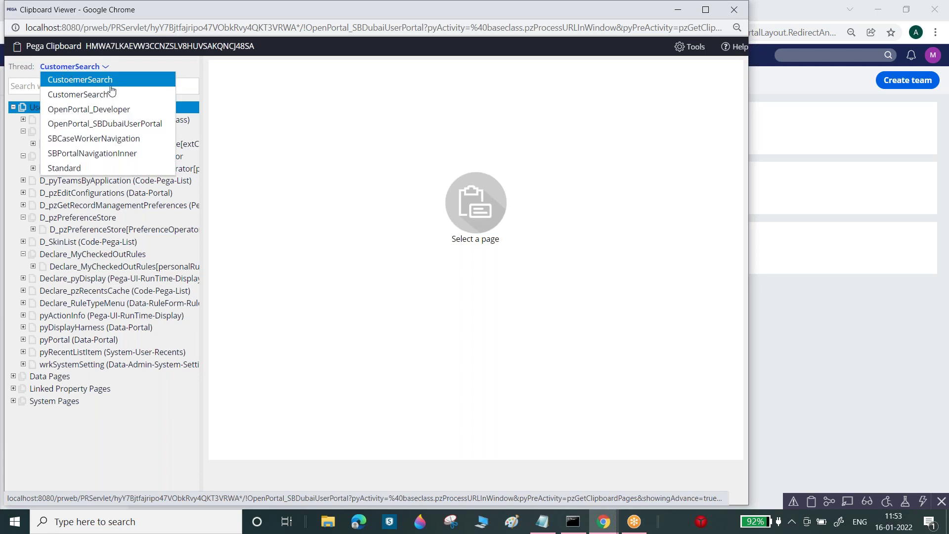
click(115, 124)
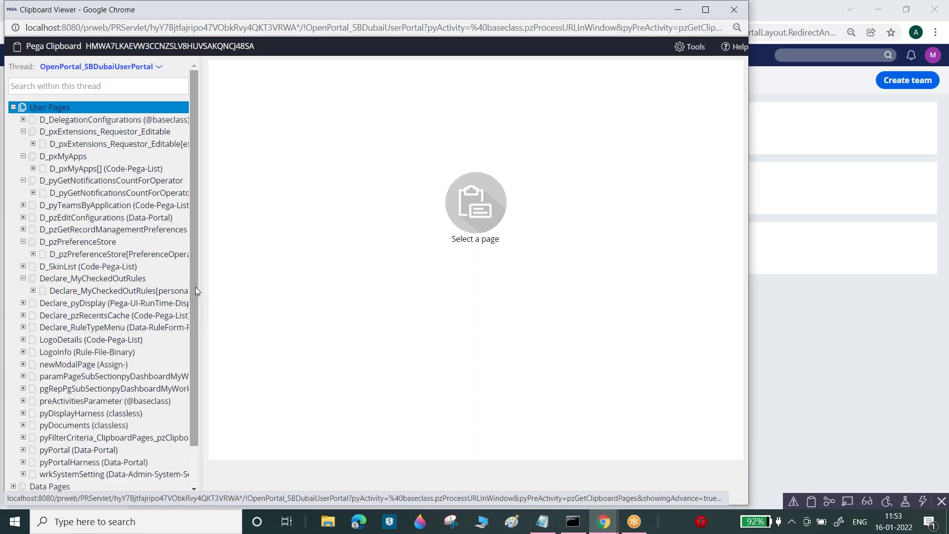
drag(195, 287, 192, 328)
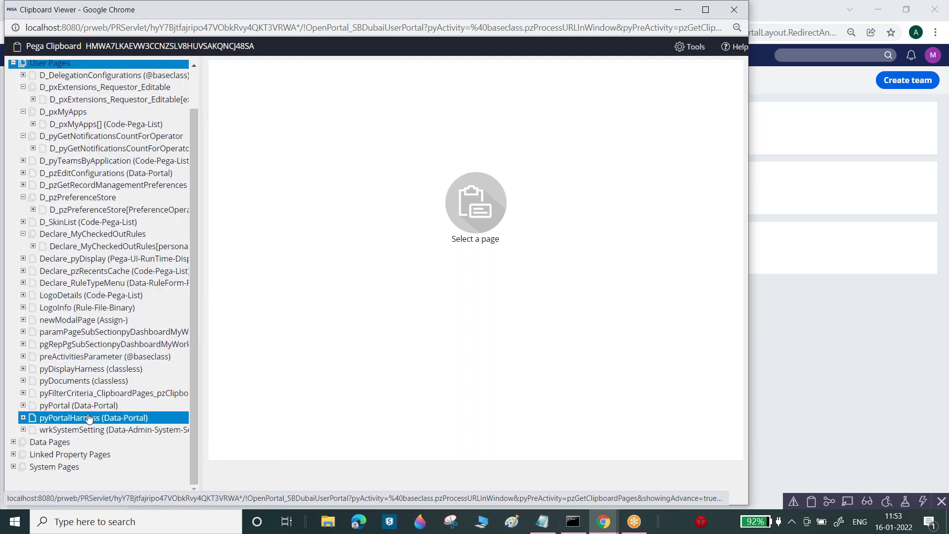
- Compare the pyPortal and pyPortalHarness page properties, then close the Clipboard Viewer
click(70, 408)
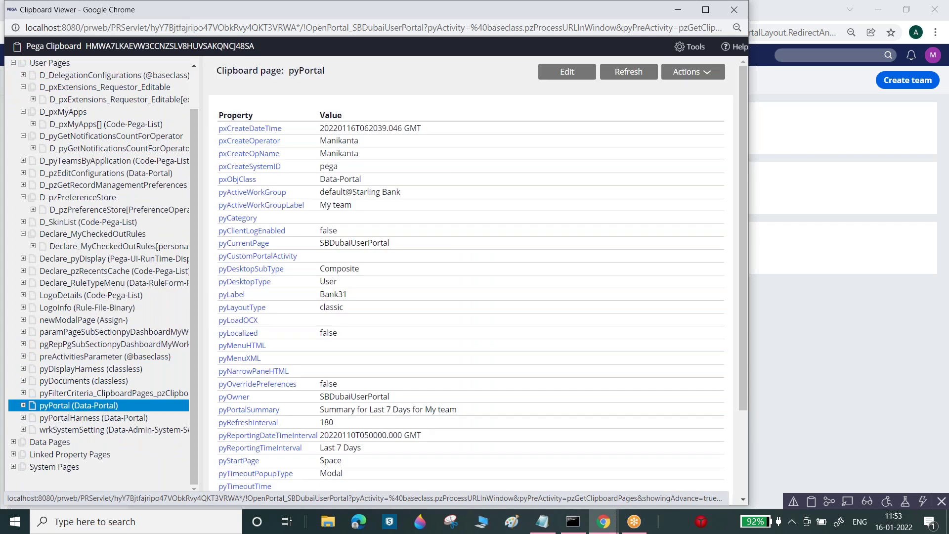
click(72, 420)
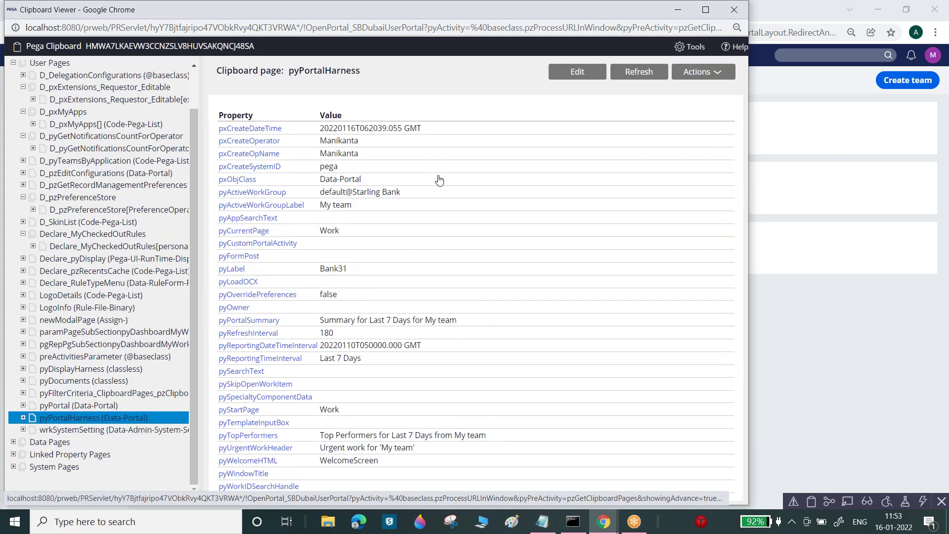
click(62, 408)
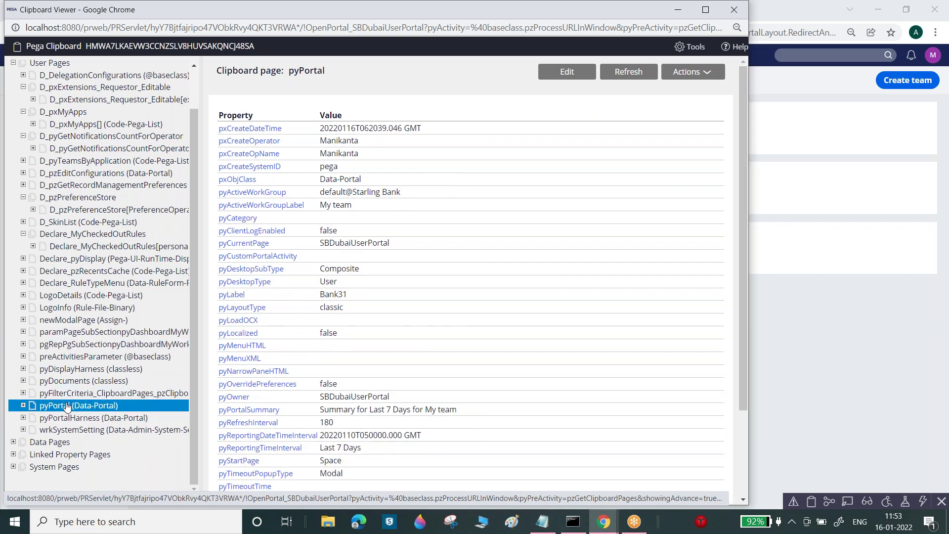
click(73, 416)
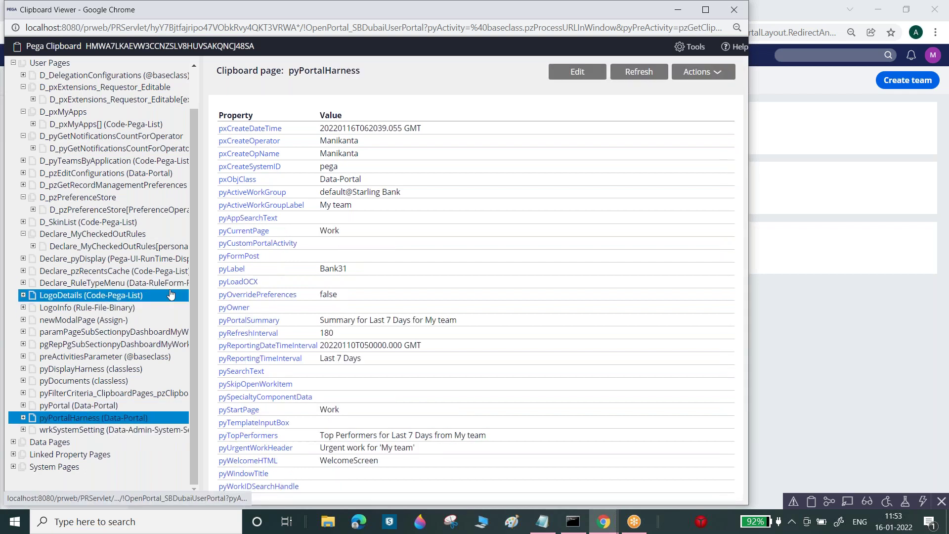
scroll(193, 296, up, 2)
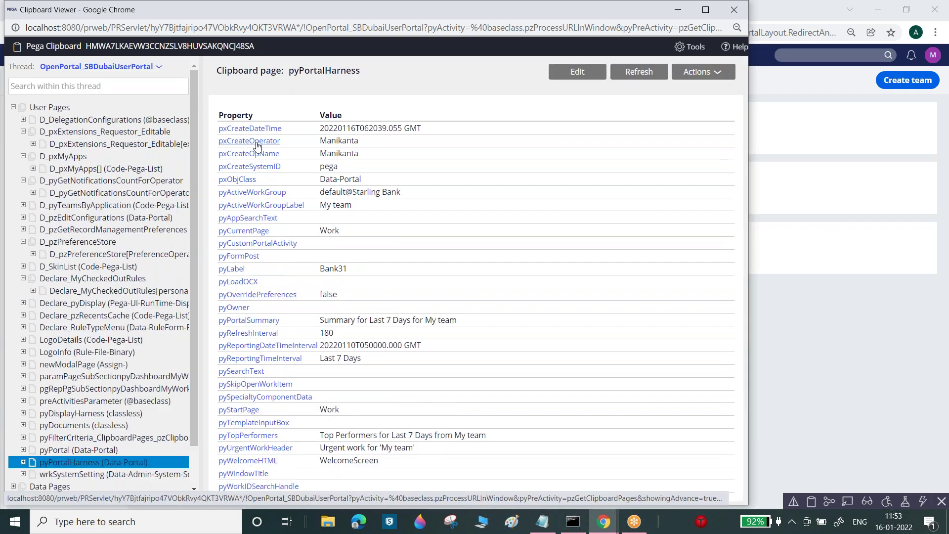
click(163, 86)
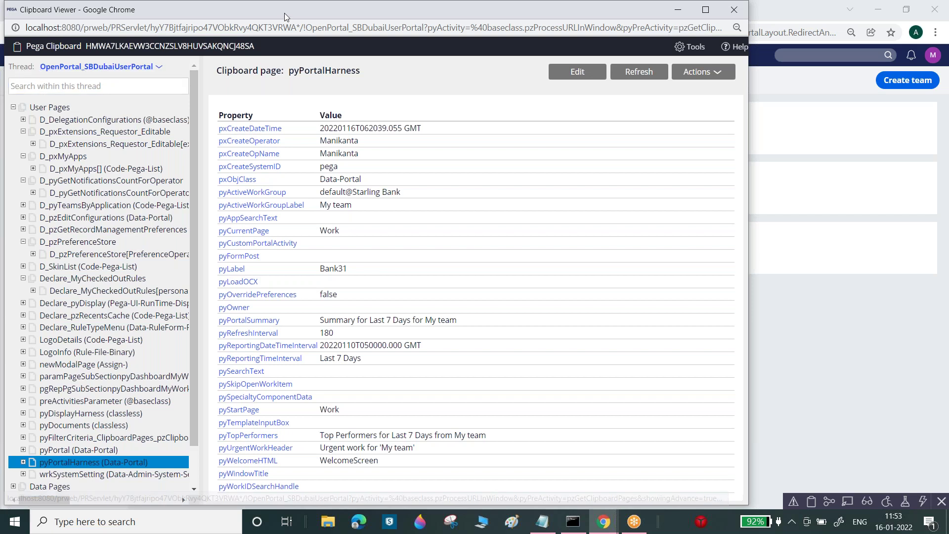
drag(285, 13, 291, 199)
click(739, 196)
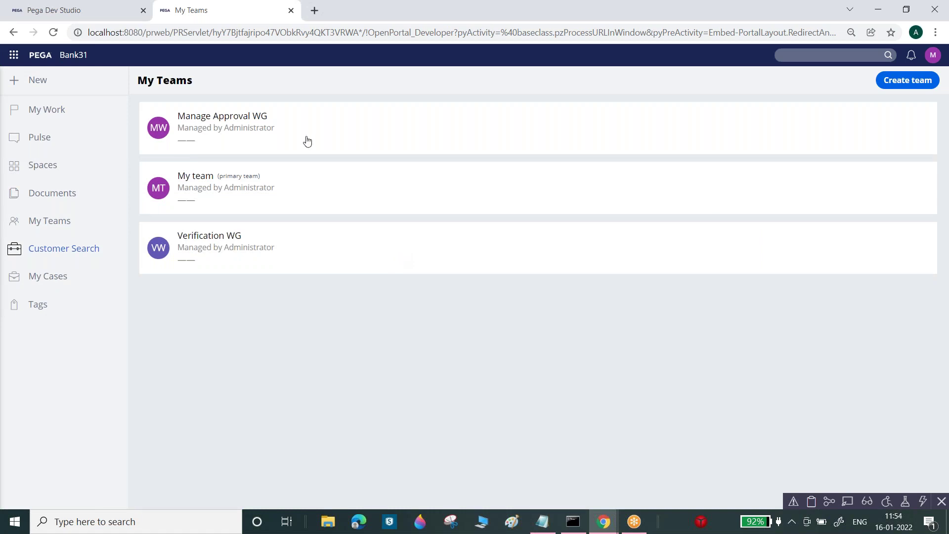
- Open the CustoemerSearch harness from the Customer Search navigation item
click(135, 8)
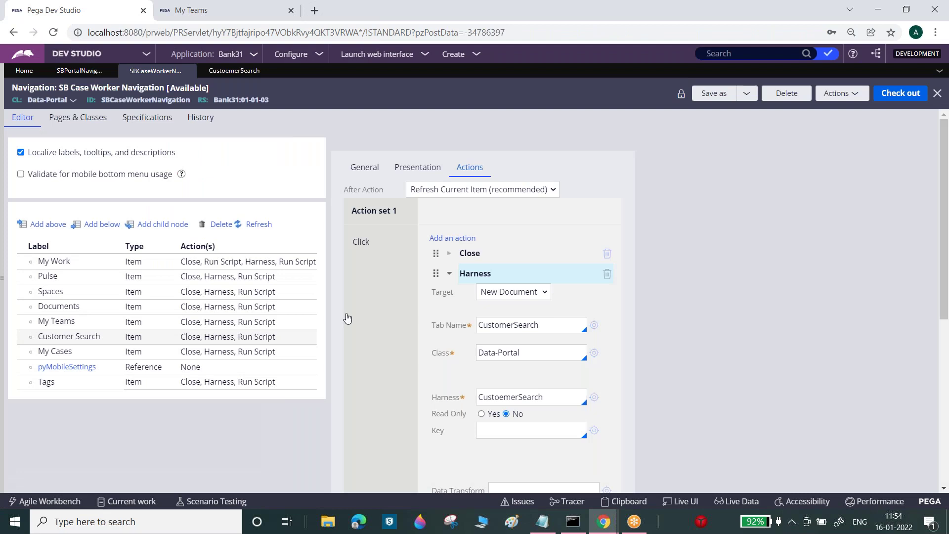
click(237, 337)
click(594, 397)
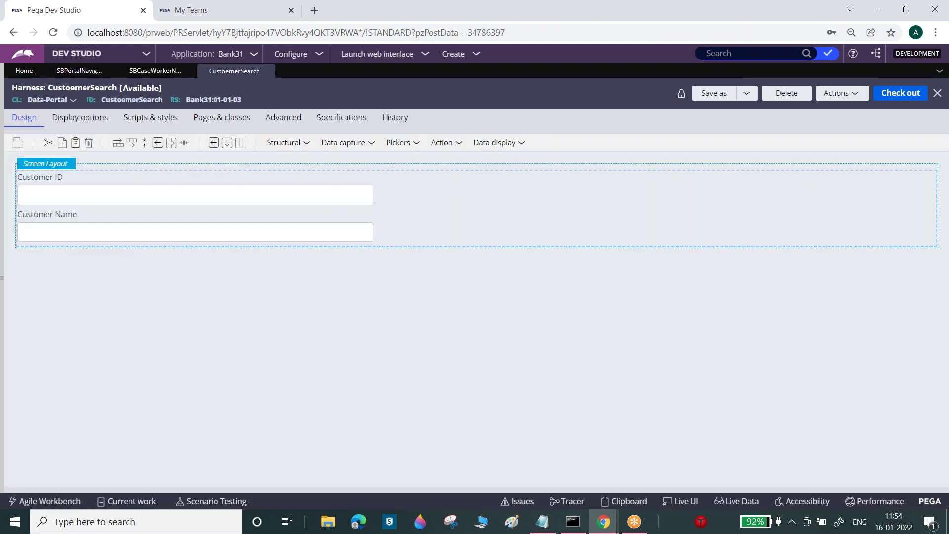
click(159, 195)
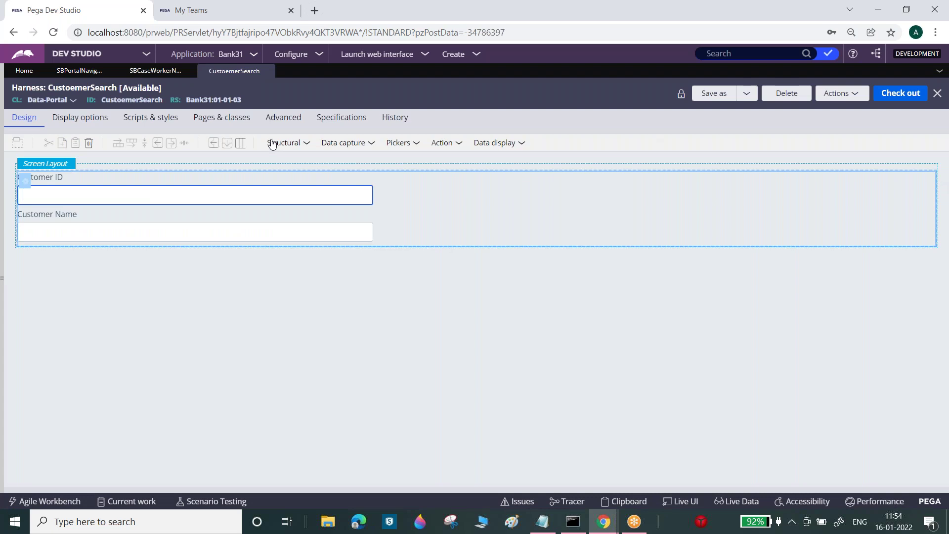
- Check the CustomerPage page and its class in the harness's Pages & Classes
click(209, 119)
click(106, 187)
double_click(106, 187)
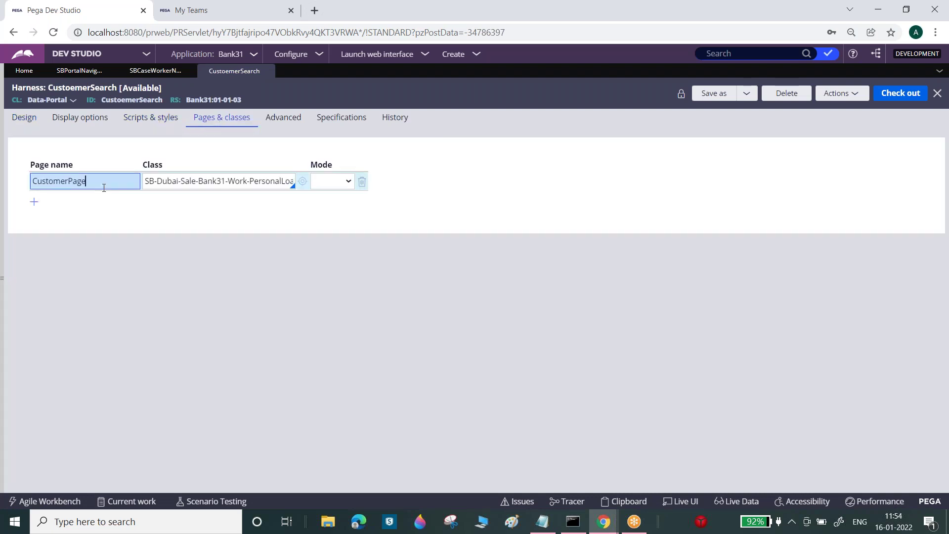
click(187, 181)
key(End)
click(25, 118)
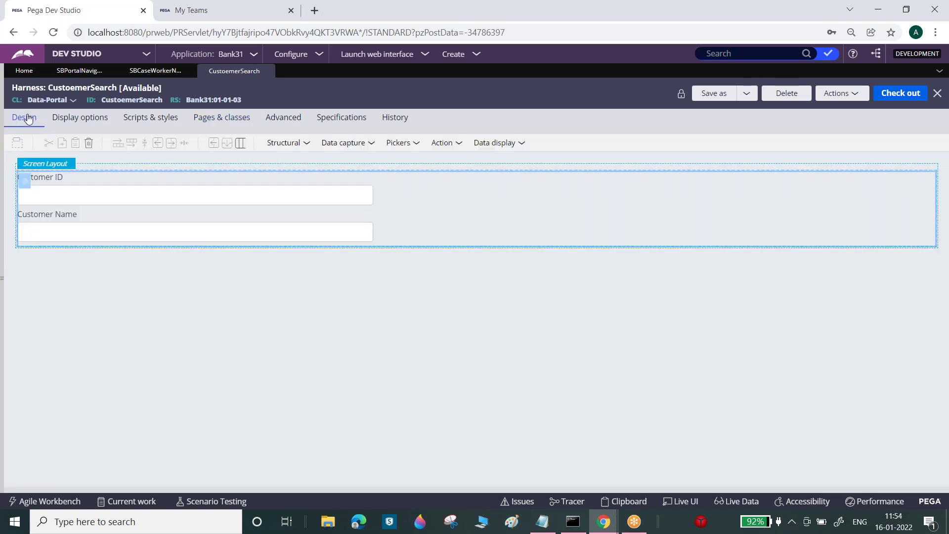
- Confirm the harness panel uses section CustomerSearchDetails on CustomerPage, then cancel
click(27, 182)
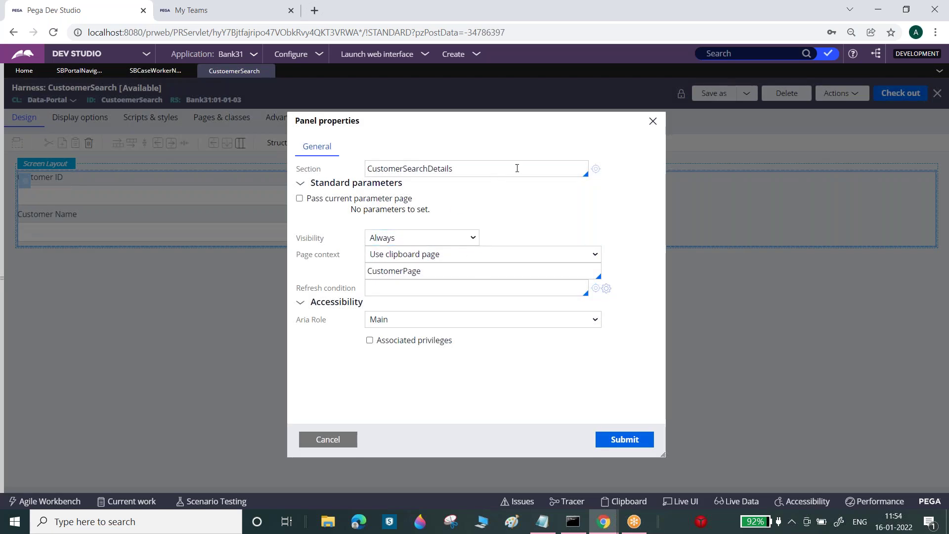
click(596, 169)
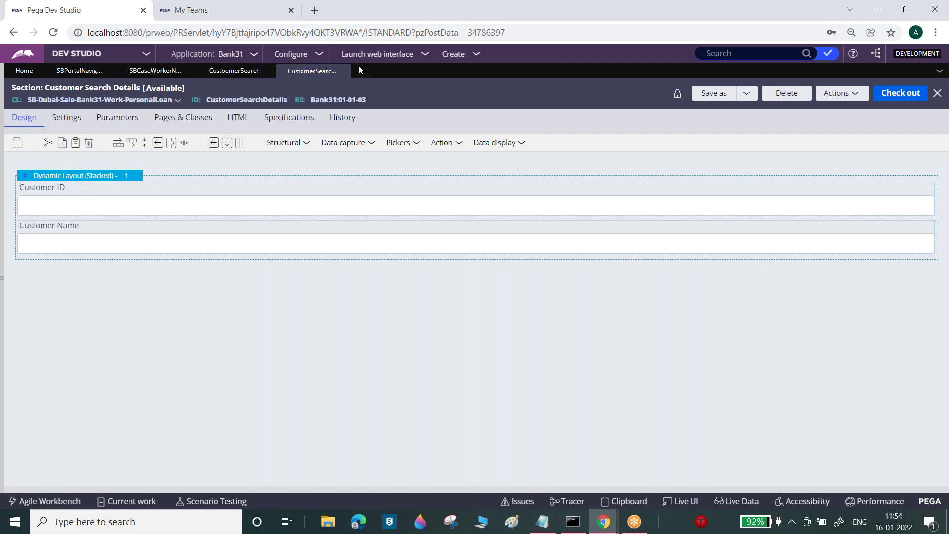
click(344, 71)
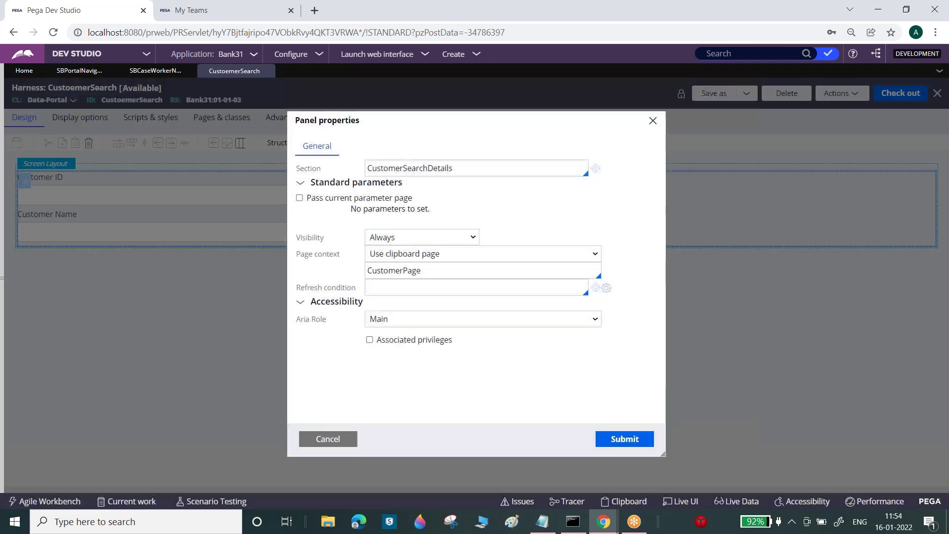
click(339, 441)
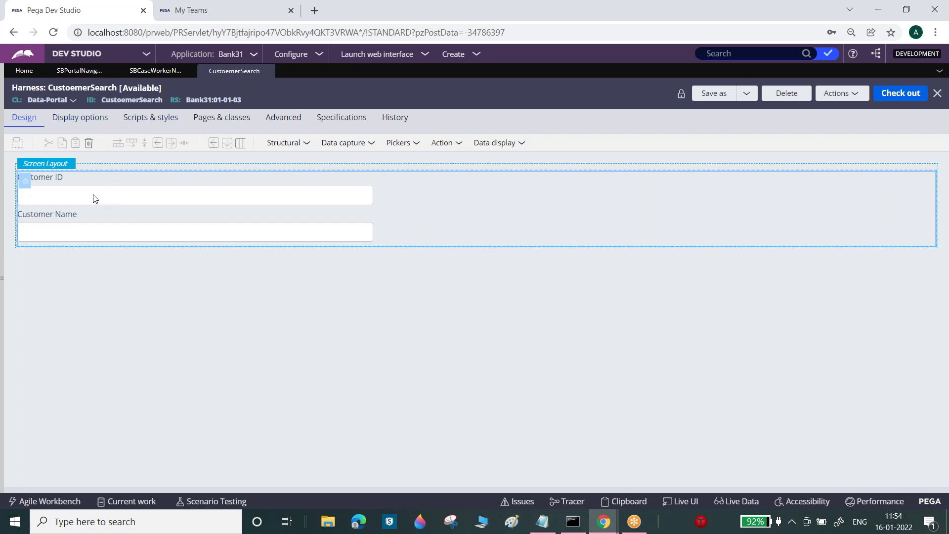
- Open the SB Case Worker Navigation rule from the second menu cell and check it out
click(85, 70)
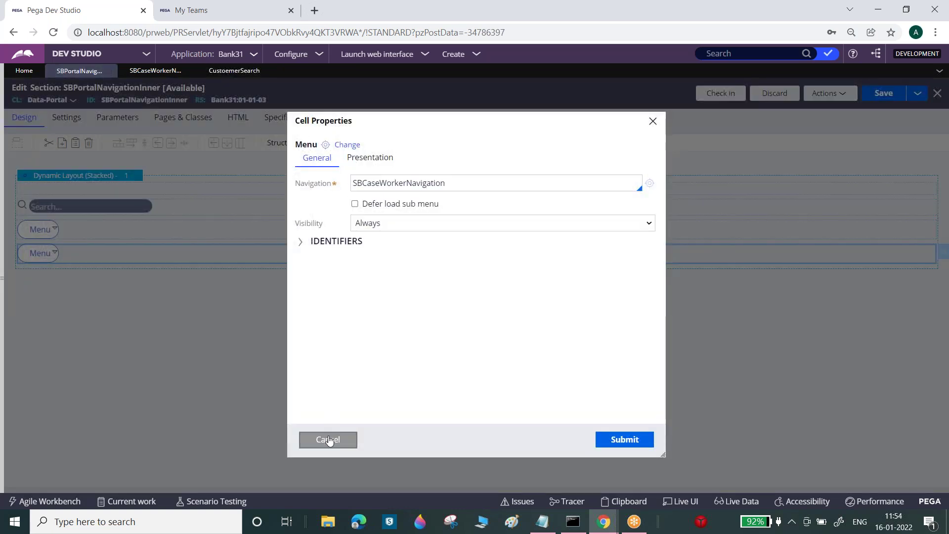
click(329, 440)
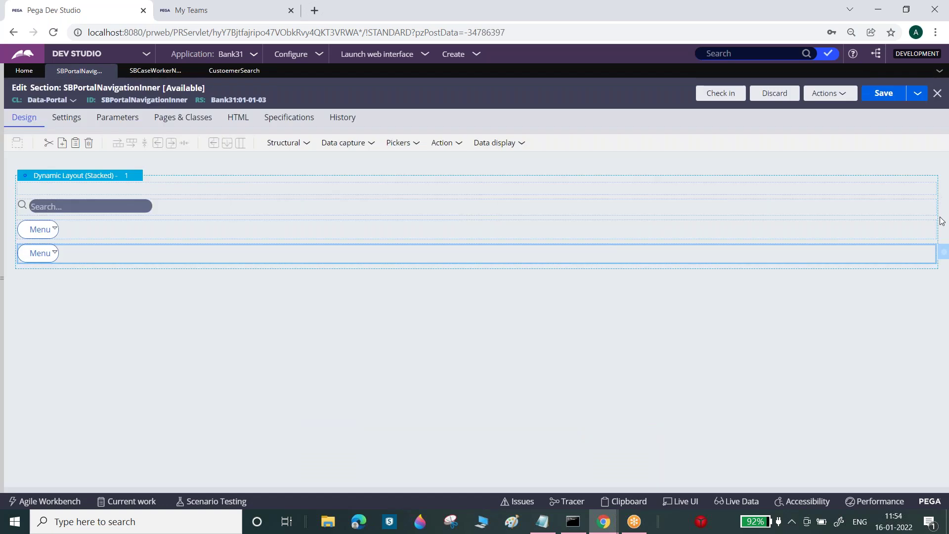
click(943, 255)
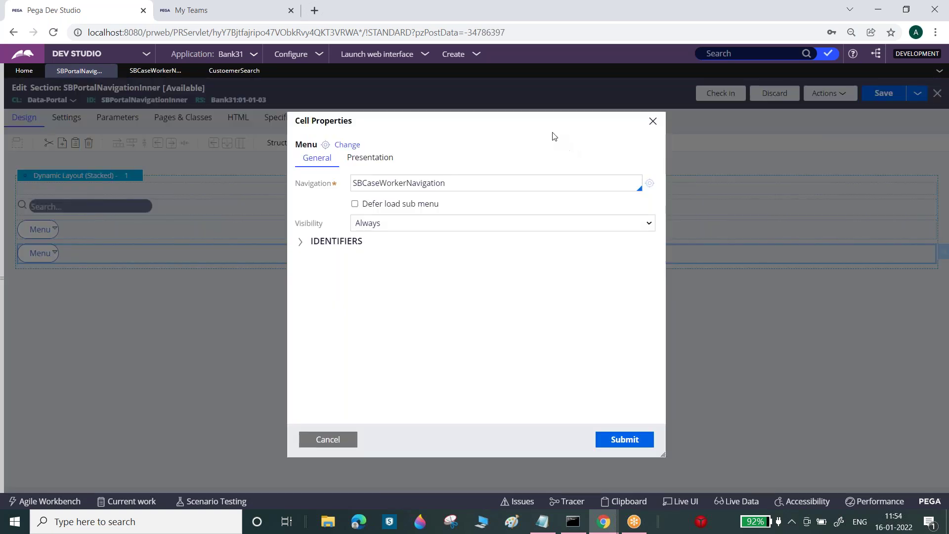
click(650, 184)
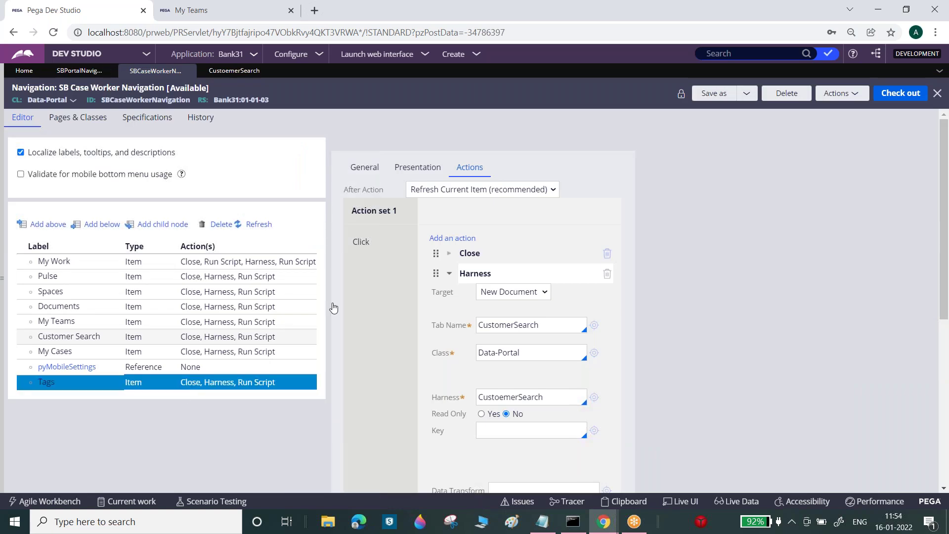
click(894, 103)
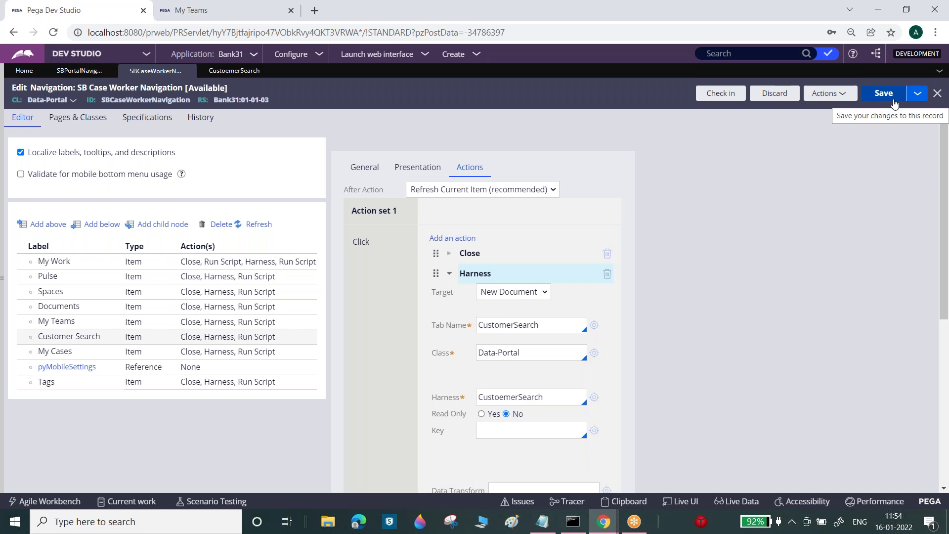
- Review the Customer Search item's actions, including its CustomerSearch tab name
click(228, 338)
double_click(239, 341)
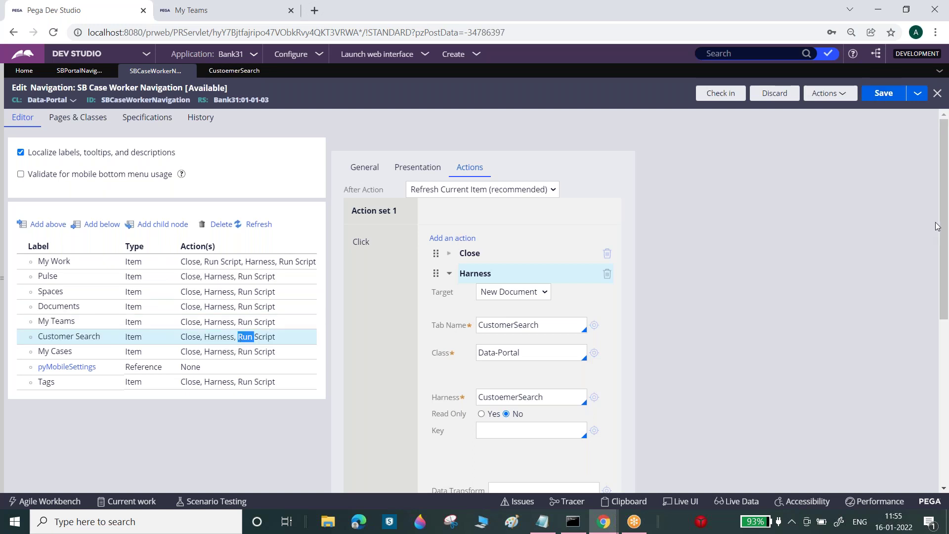
mouse_move(944, 226)
mouse_down()
mouse_move(946, 296)
mouse_move(947, 226)
mouse_up()
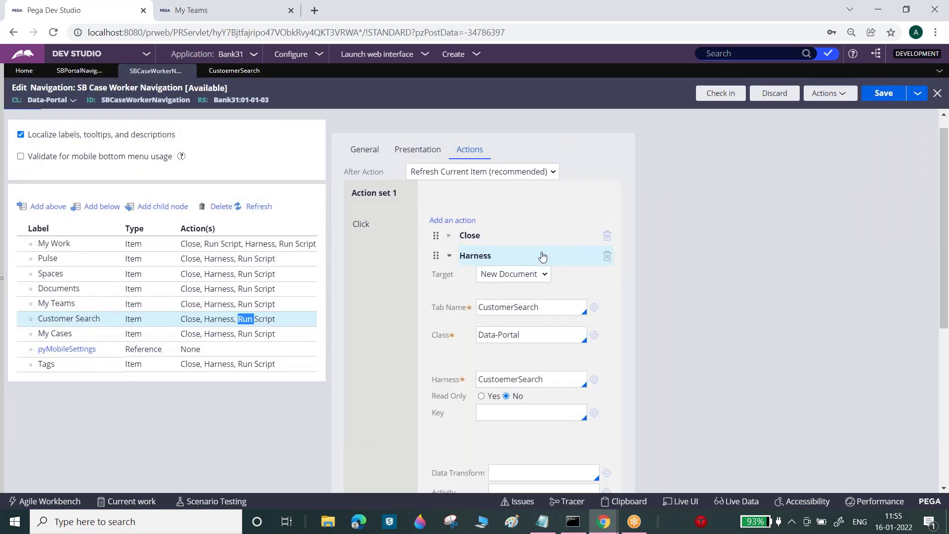
click(561, 304)
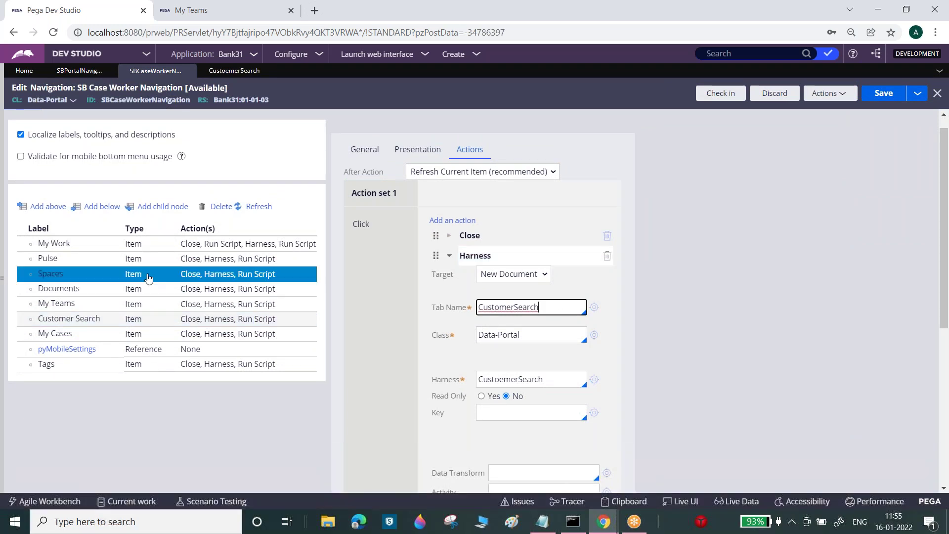
- Inspect the My Teams item's click actions, expanding its Run Script and Harness actions
click(198, 307)
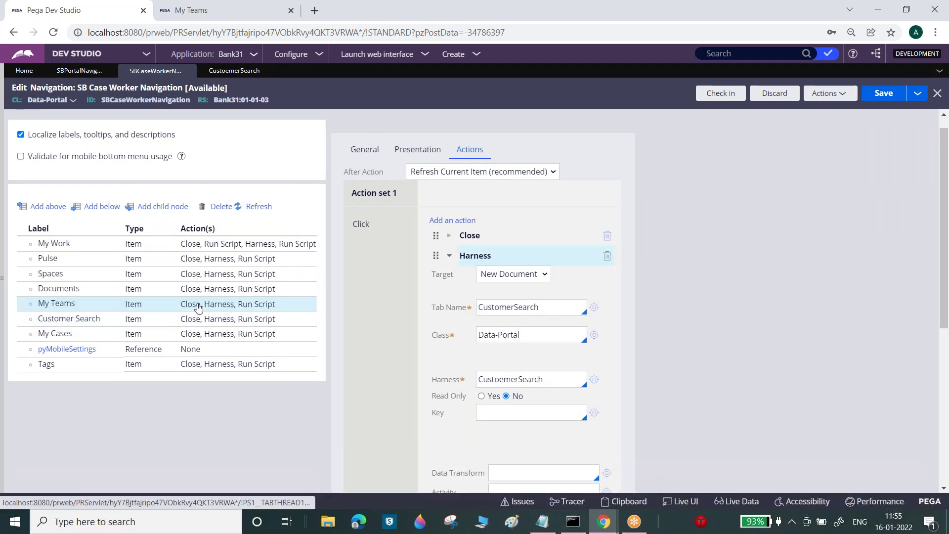
double_click(198, 307)
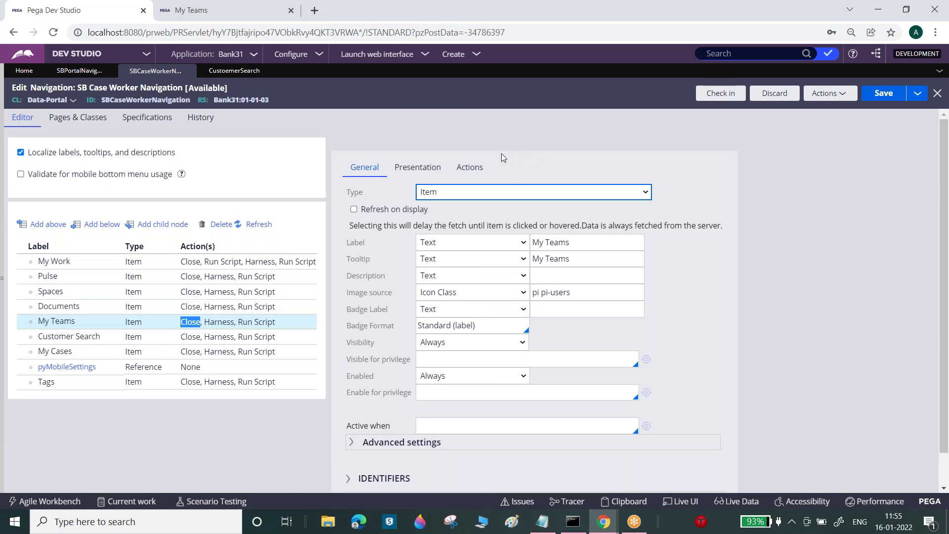
click(469, 168)
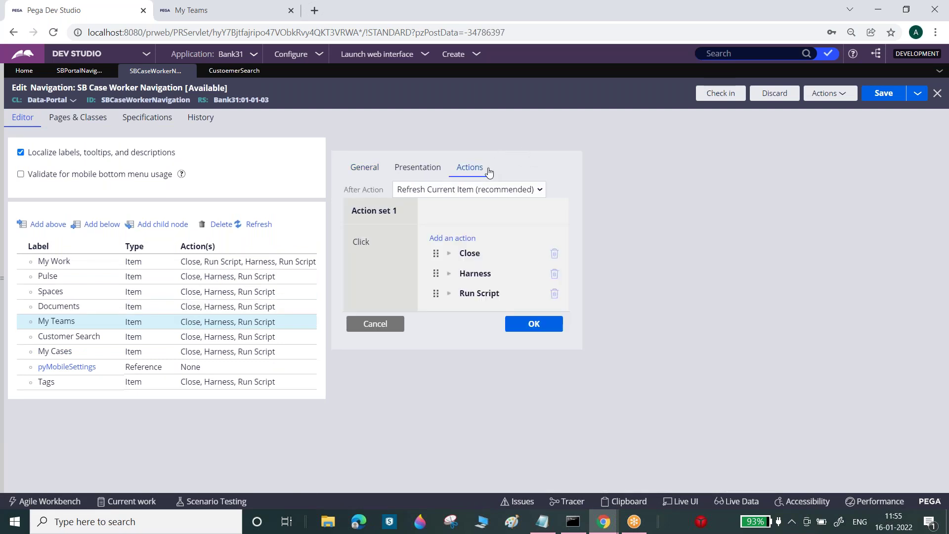
click(448, 293)
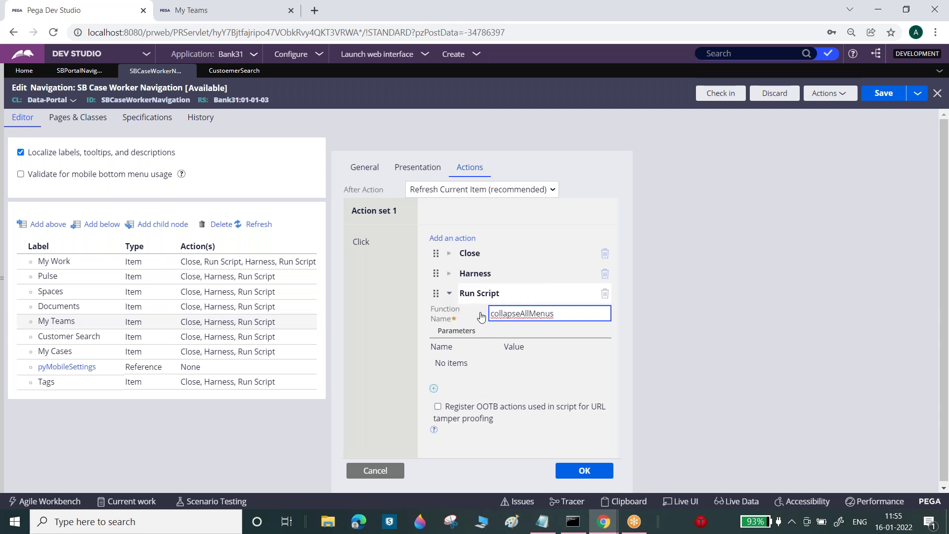
click(449, 275)
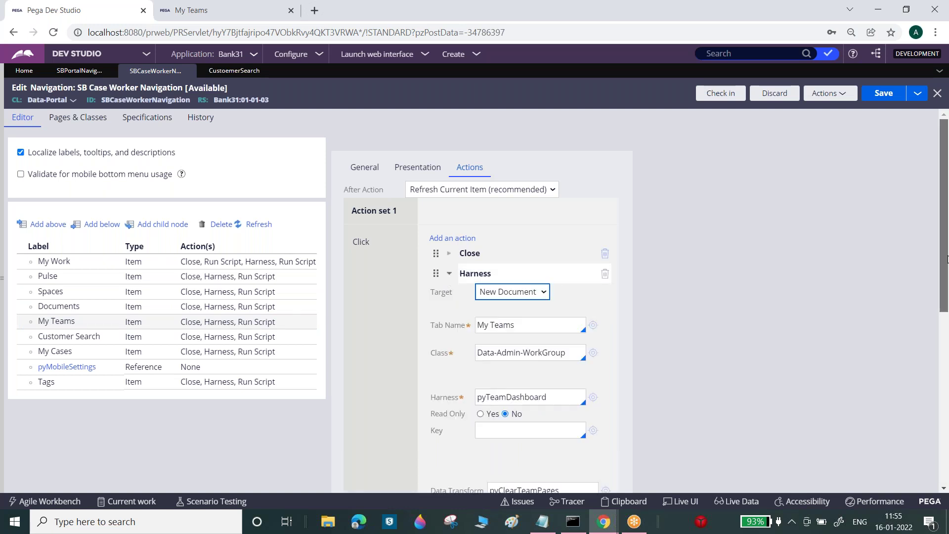
scroll(947, 309, down, 3)
drag(946, 309, 947, 272)
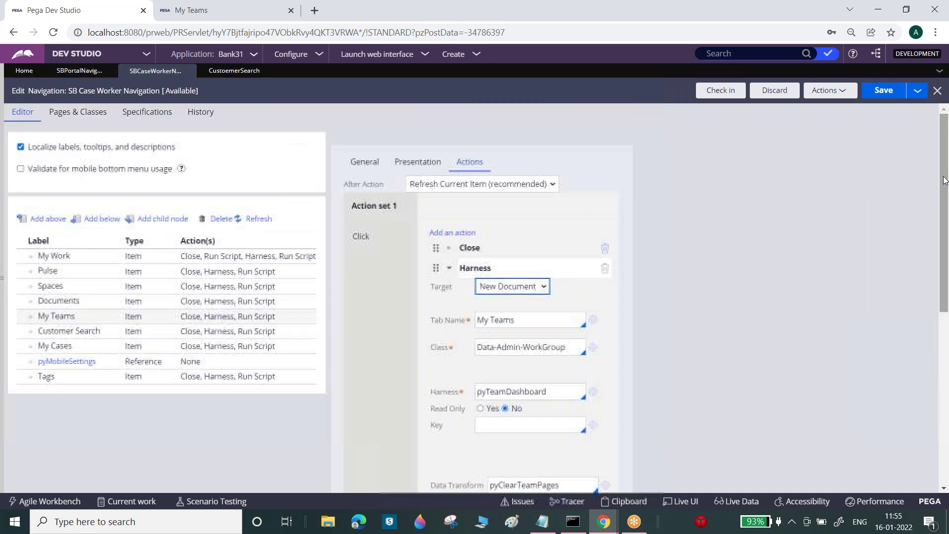
- Review the My Cases item's click actions
click(212, 350)
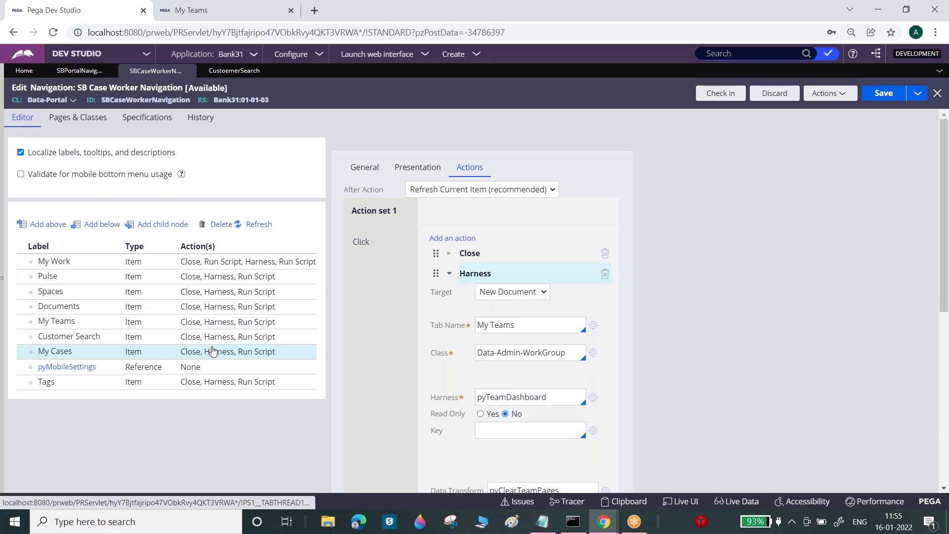
double_click(213, 350)
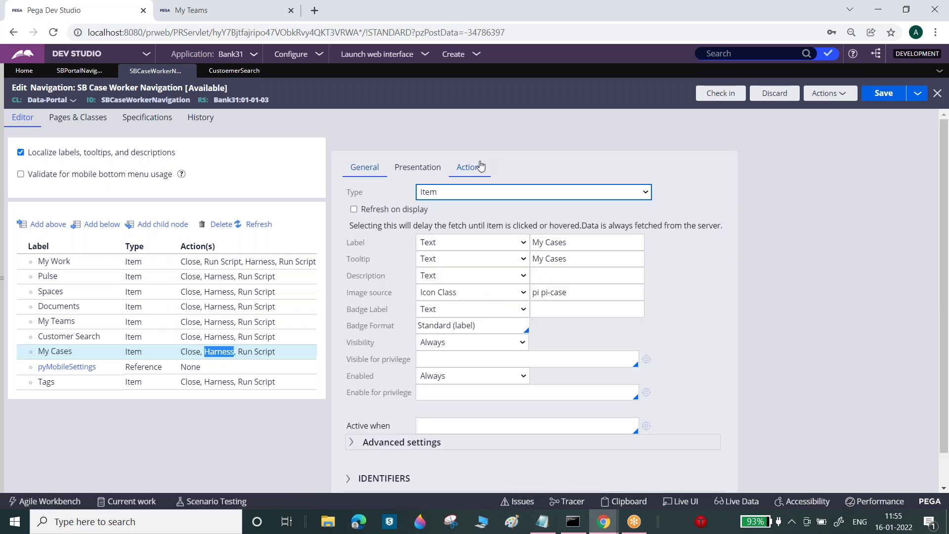
click(480, 166)
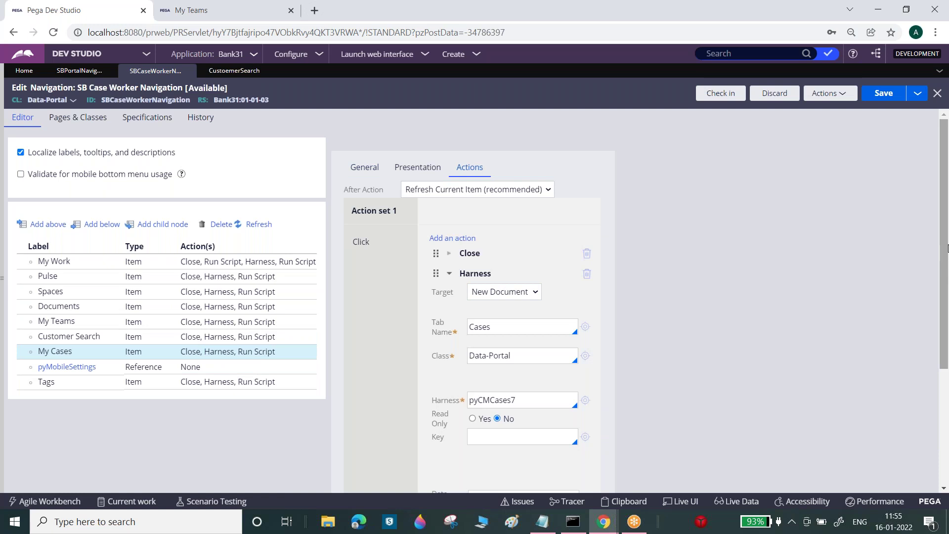
mouse_move(946, 252)
mouse_down()
mouse_move(946, 349)
mouse_move(947, 237)
mouse_up()
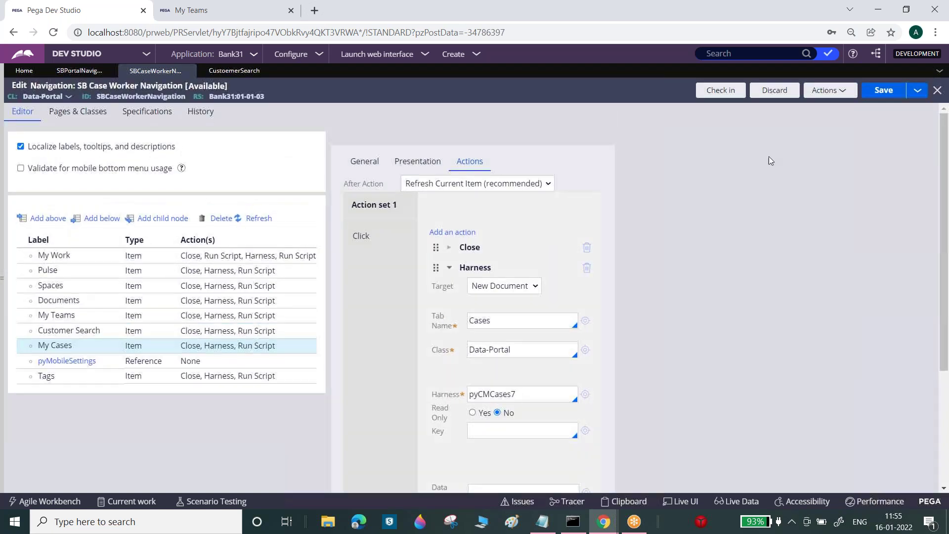
click(253, 355)
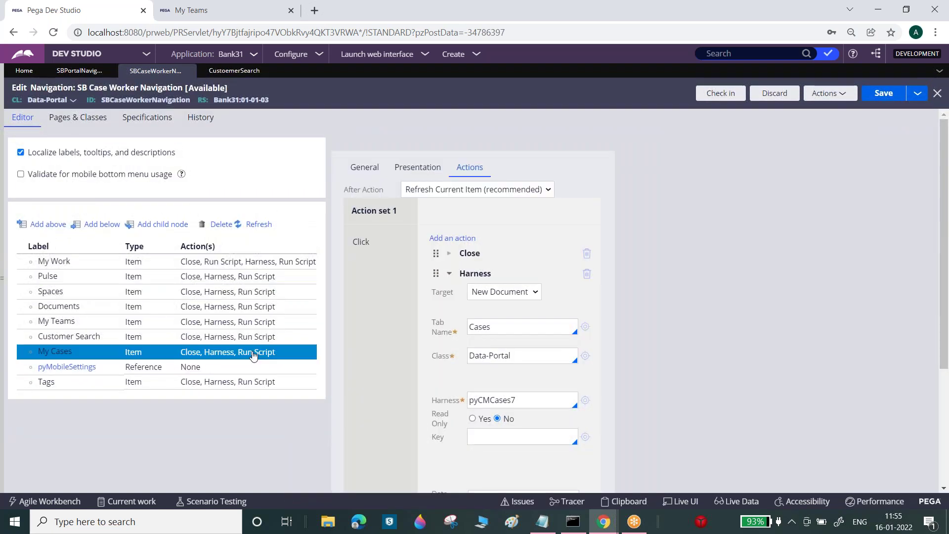
- Go back to the Customer Search item's click actions and scroll through them
double_click(244, 336)
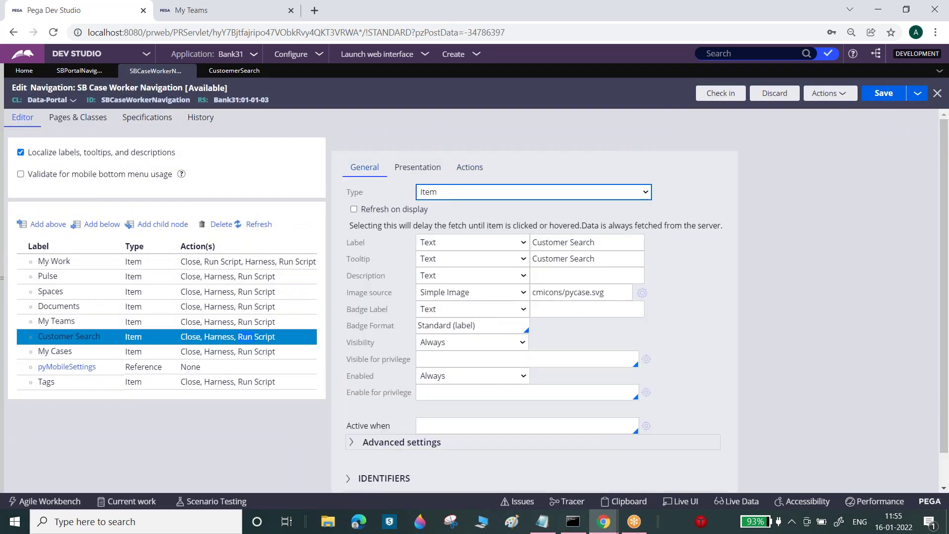
click(479, 170)
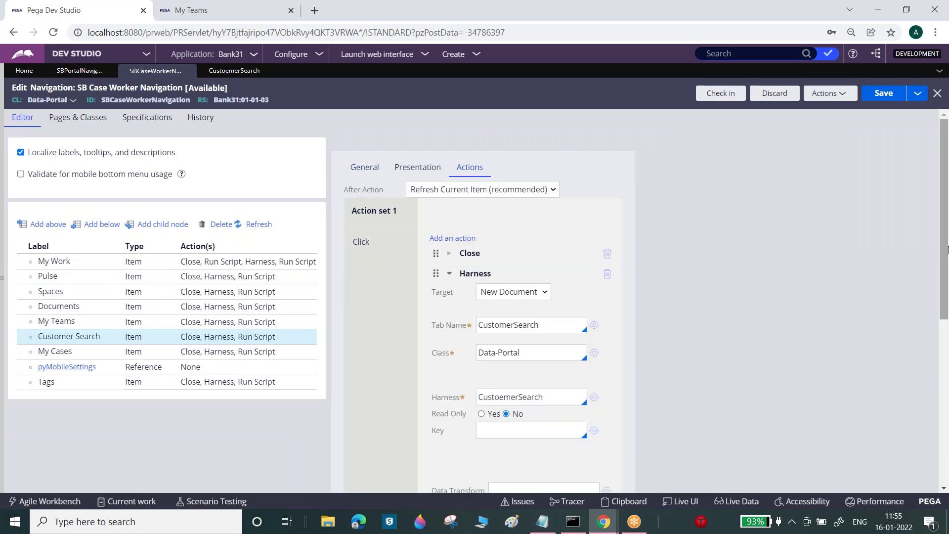
scroll(947, 295, down, 2)
drag(948, 295, 947, 340)
drag(946, 361, 946, 251)
- Compare the My Cases click actions against the Customer Search item's once more
click(283, 326)
drag(283, 326, 237, 355)
click(238, 353)
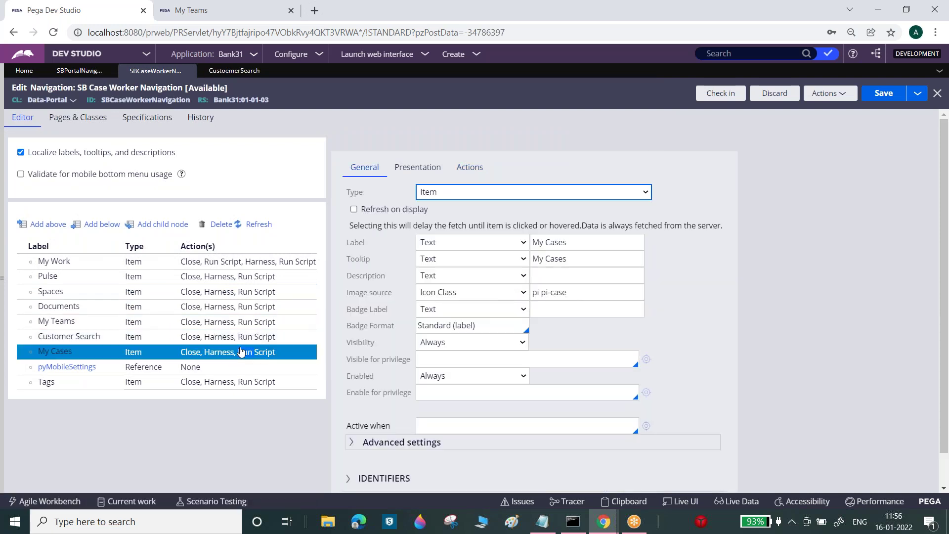
click(469, 164)
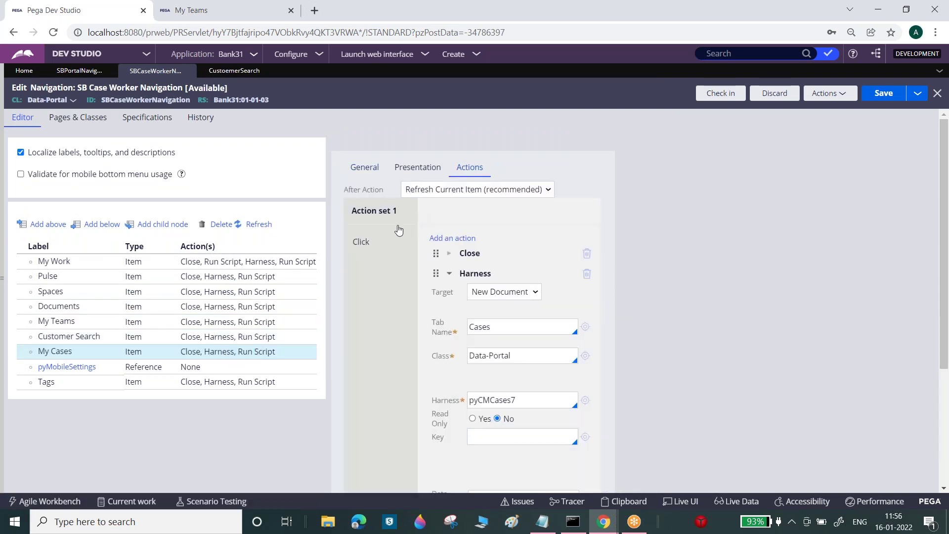
click(211, 336)
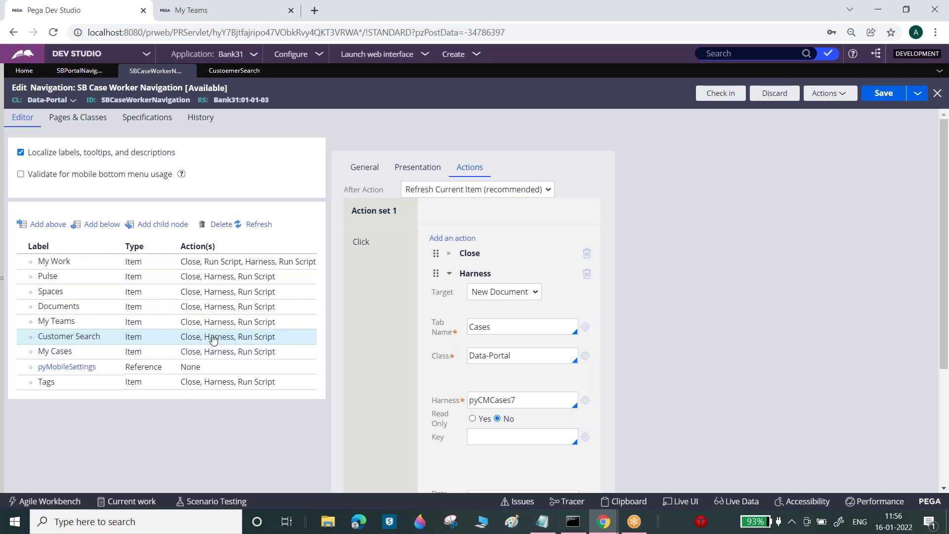
click(213, 340)
click(473, 168)
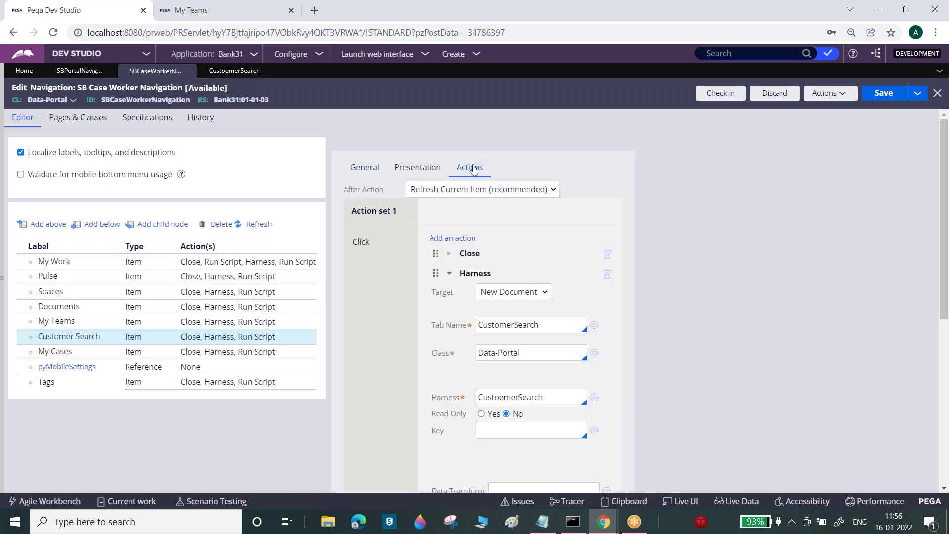
- Keep CustoemerSearch as the harness, open that harness rule, then save the navigation rule
click(560, 391)
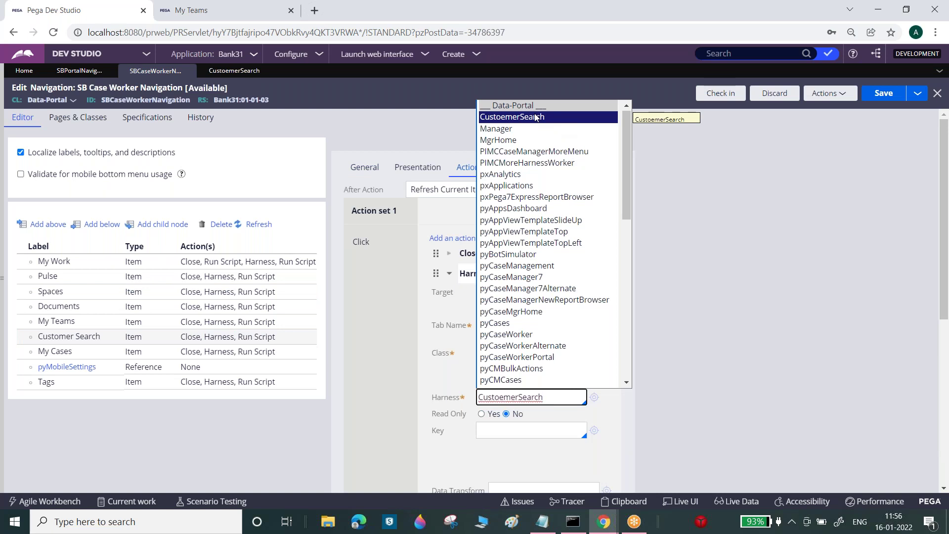
click(535, 116)
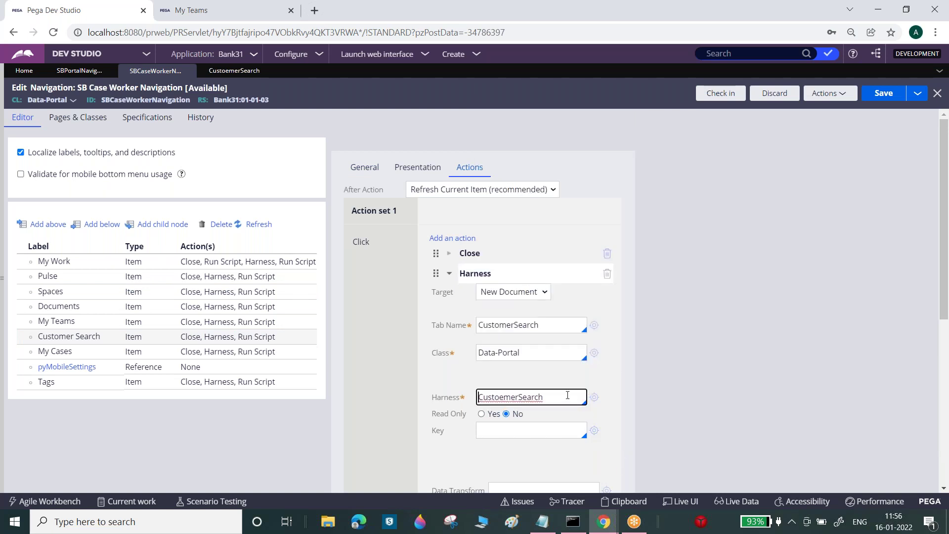
click(594, 397)
click(153, 71)
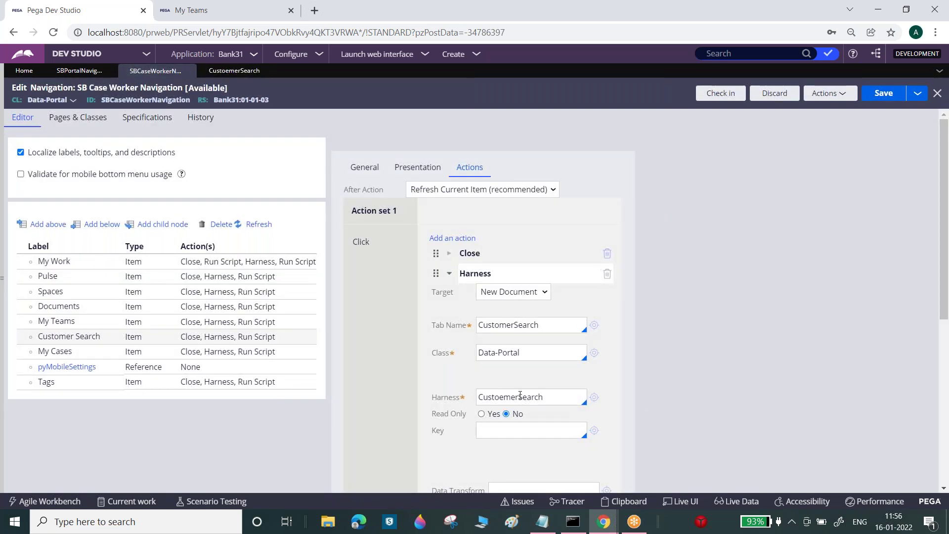
click(884, 92)
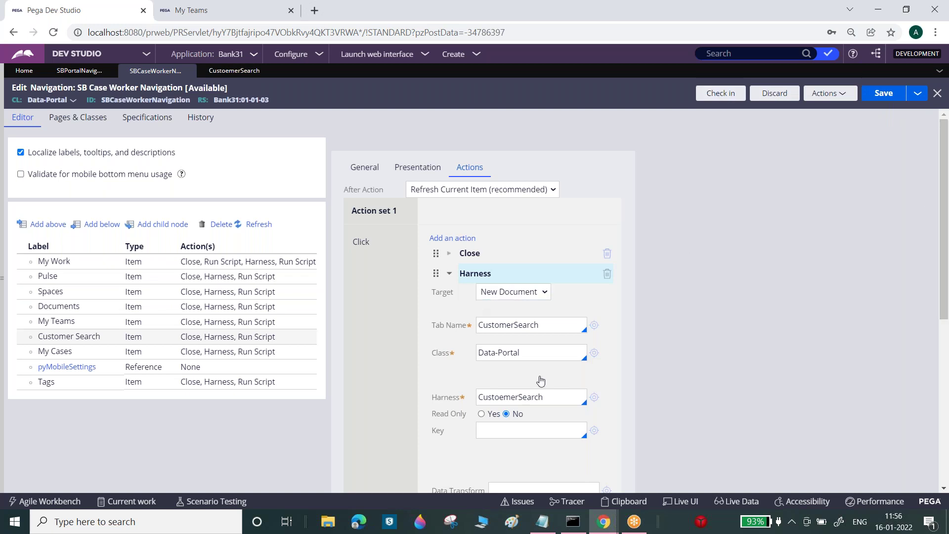
- Paste the harness name CustoemerSearch over the Tab Name (replacing collapseAllMenus) and save
double_click(529, 398)
click(526, 397)
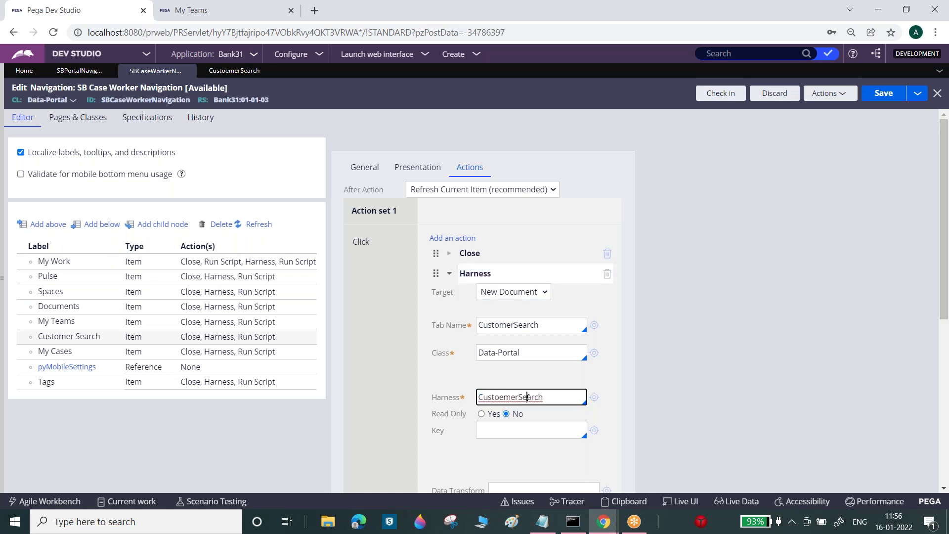
click(515, 325)
double_click(514, 324)
text(collapseAllMenus)
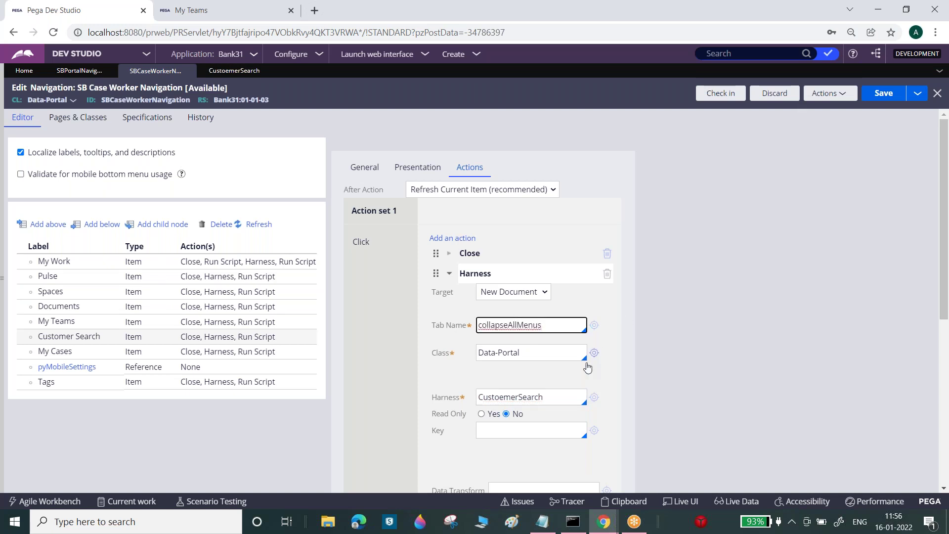
double_click(564, 395)
key(ctrl+c)
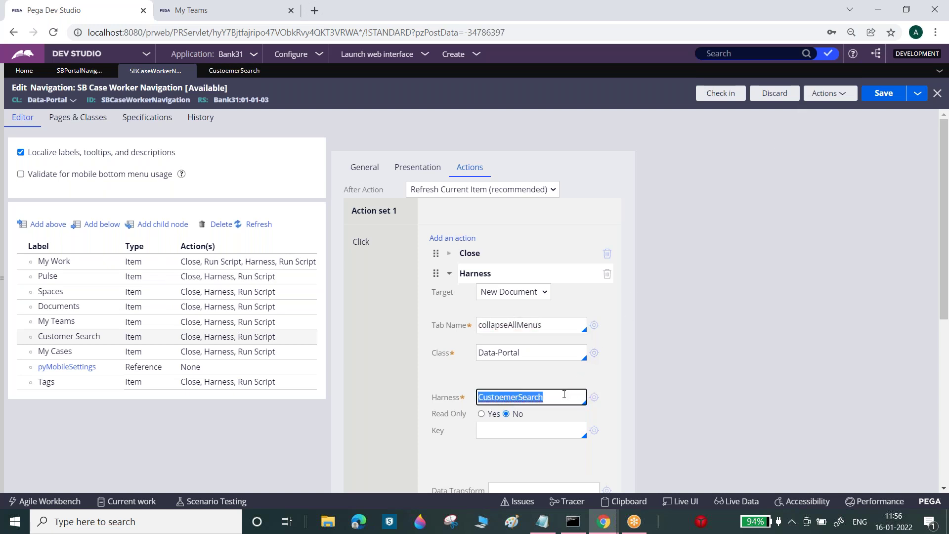
double_click(545, 319)
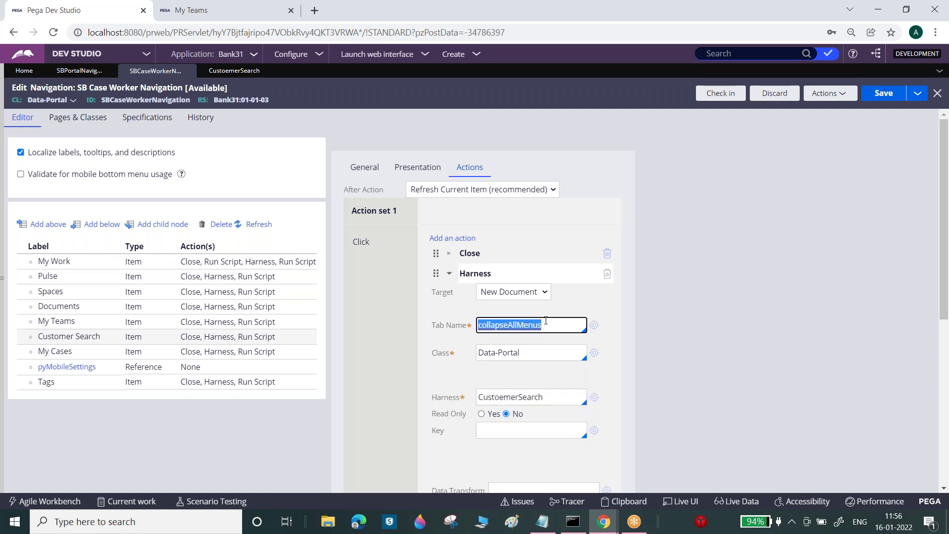
key(ctrl+v)
click(868, 98)
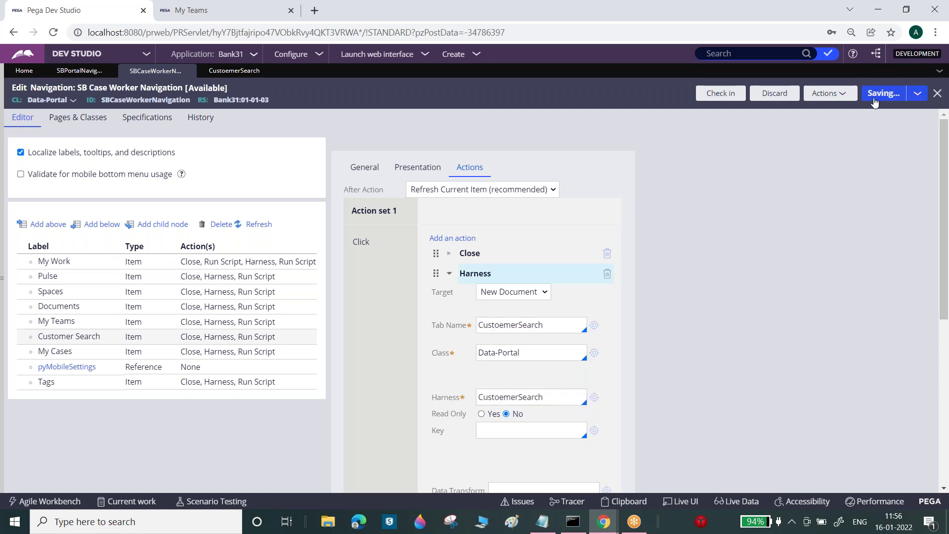
click(186, 10)
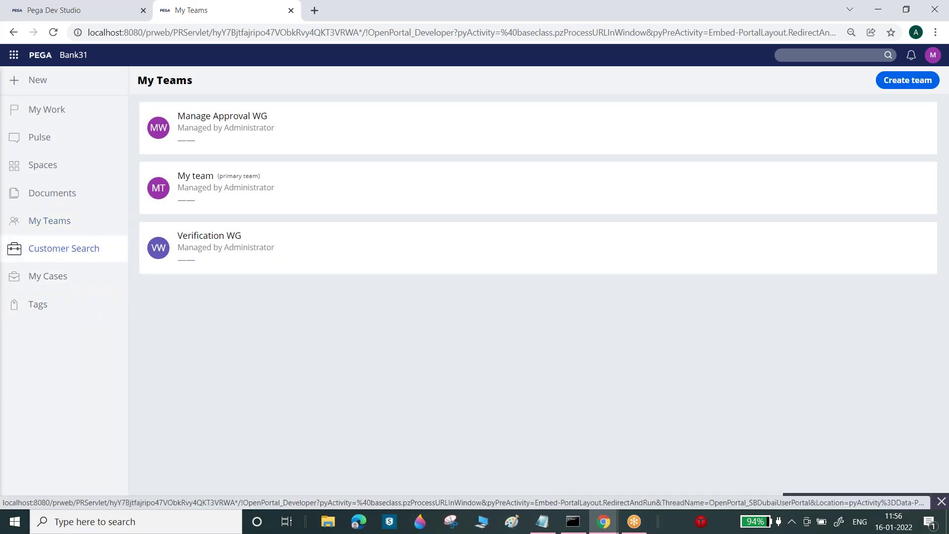
- Reload the SB Case Worker portal so it picks up the updated Customer Search menu
click(54, 33)
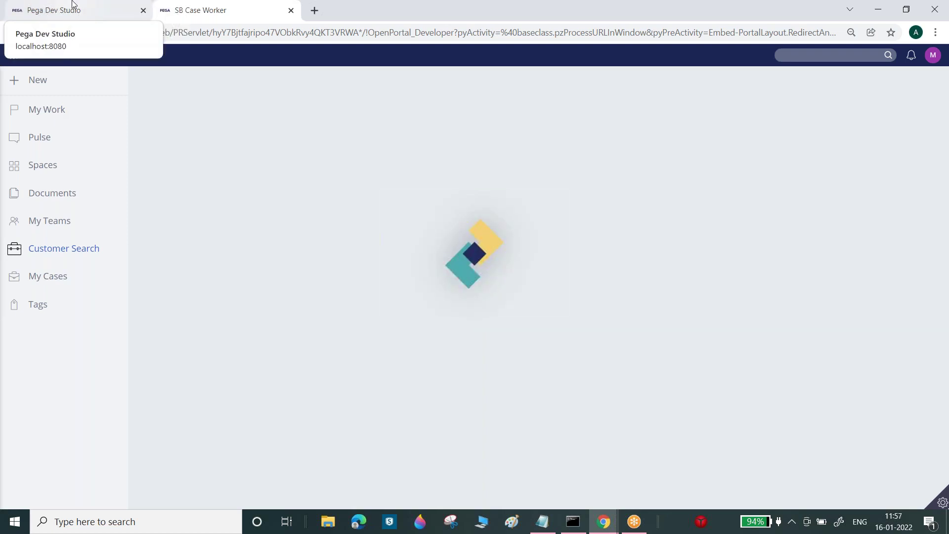
click(72, 6)
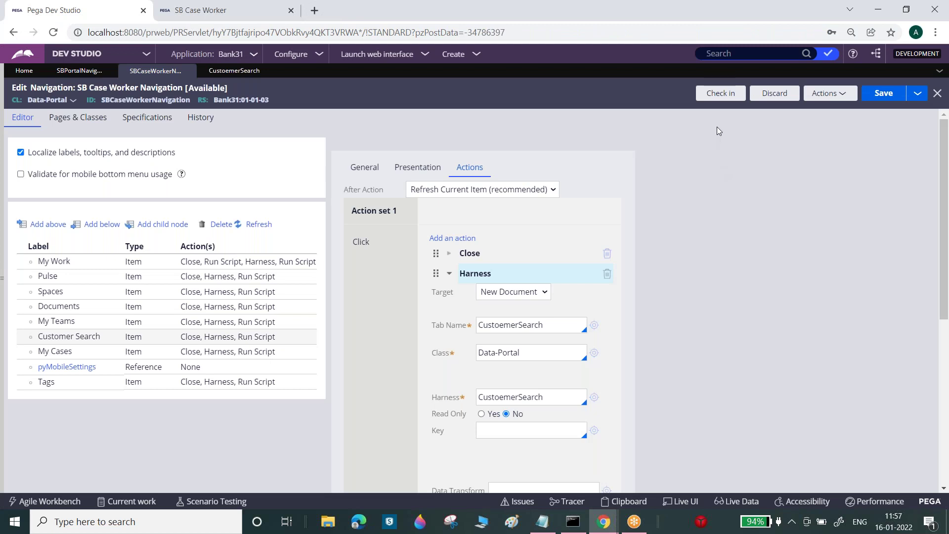
- Check in the navigation rule with comment 'wo', then refresh it via Actions > Refresh
click(722, 92)
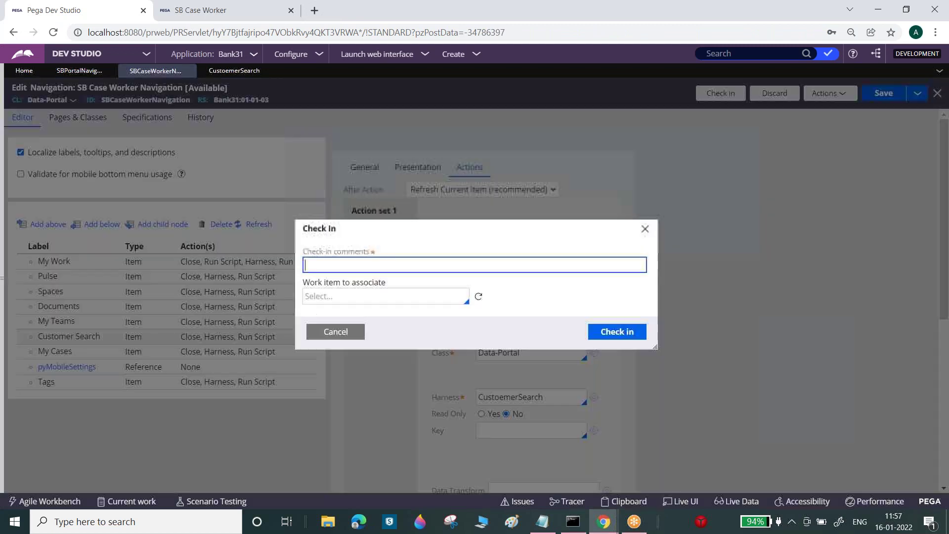
text(wo)
click(638, 338)
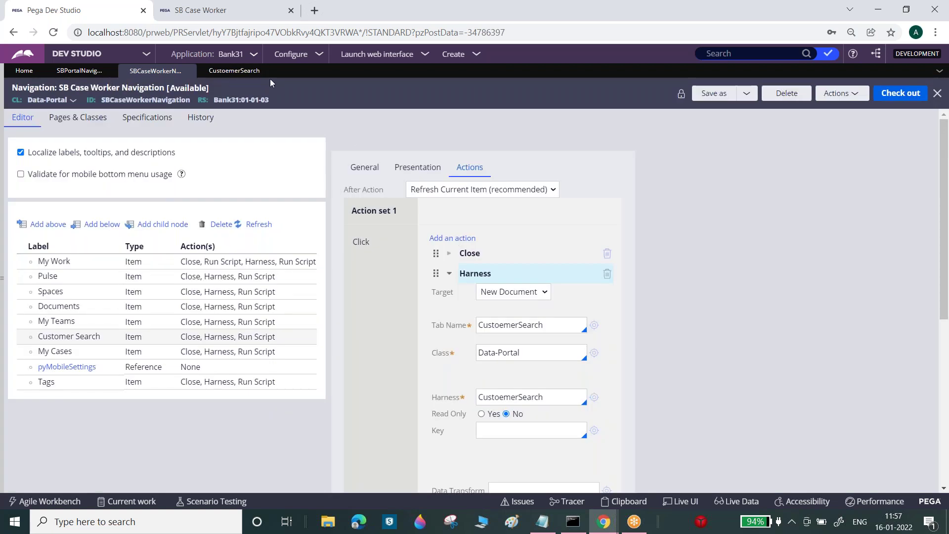
click(251, 73)
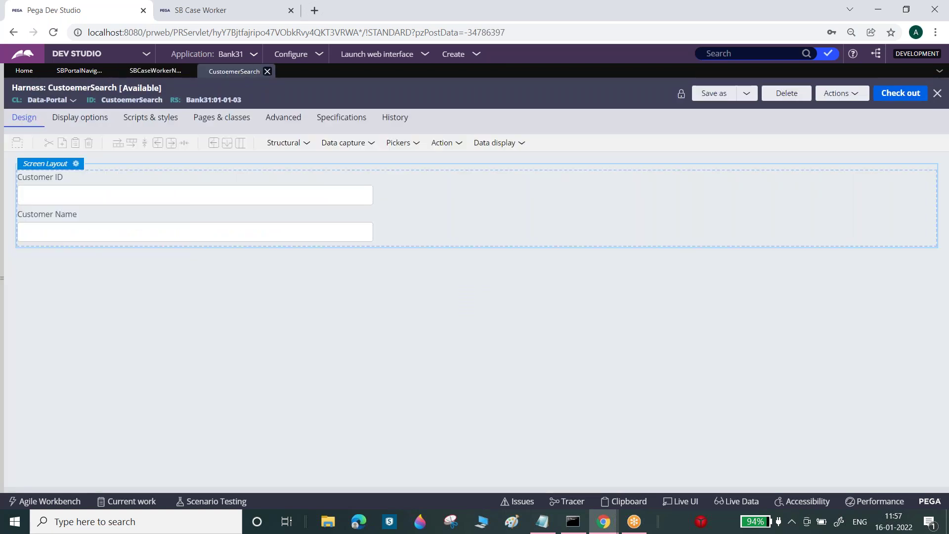
click(151, 73)
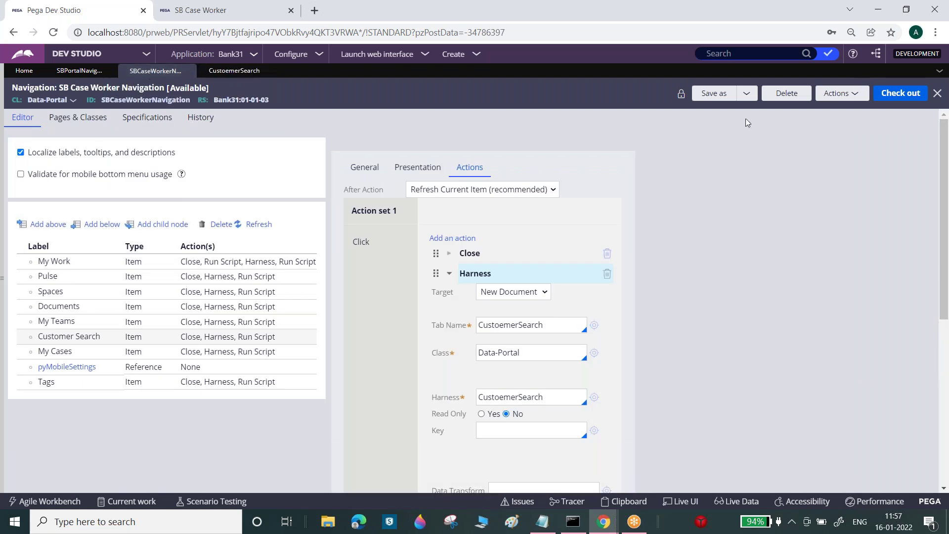
click(840, 93)
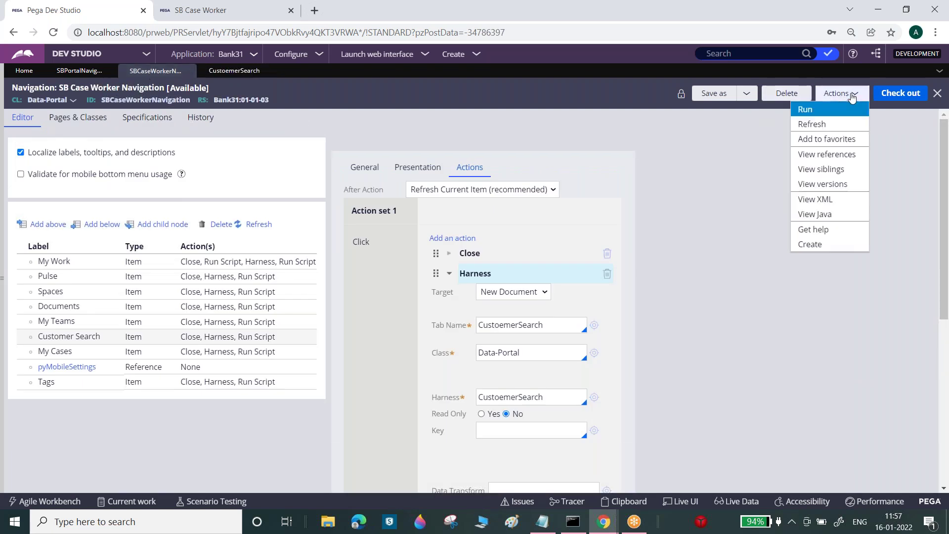
click(830, 127)
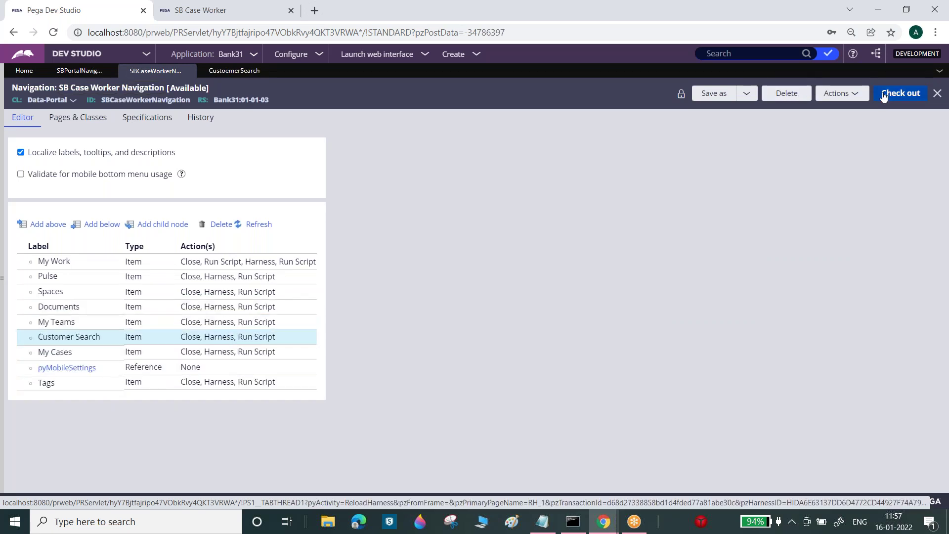
- Close the SB Case Worker portal tab, preview the SB Dubai User Portal, then close it
click(166, 4)
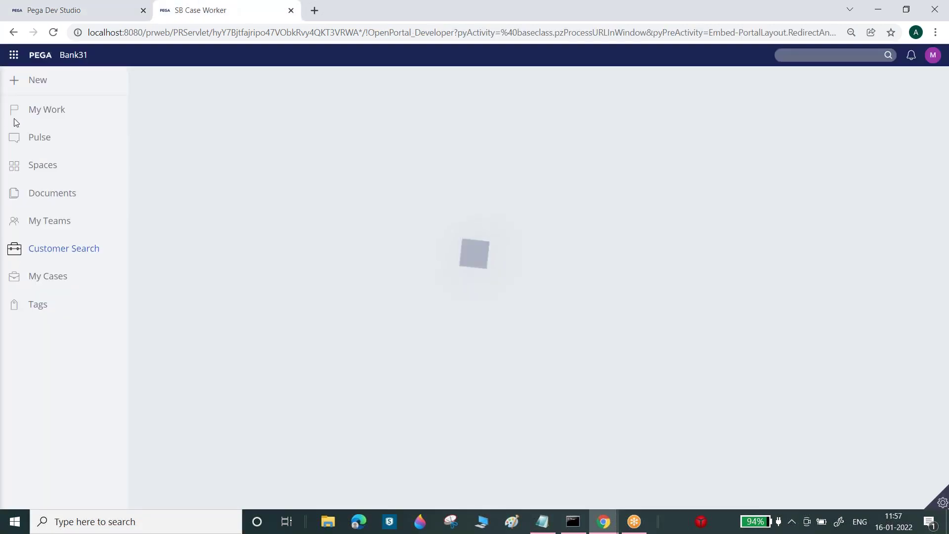
click(69, 12)
click(291, 11)
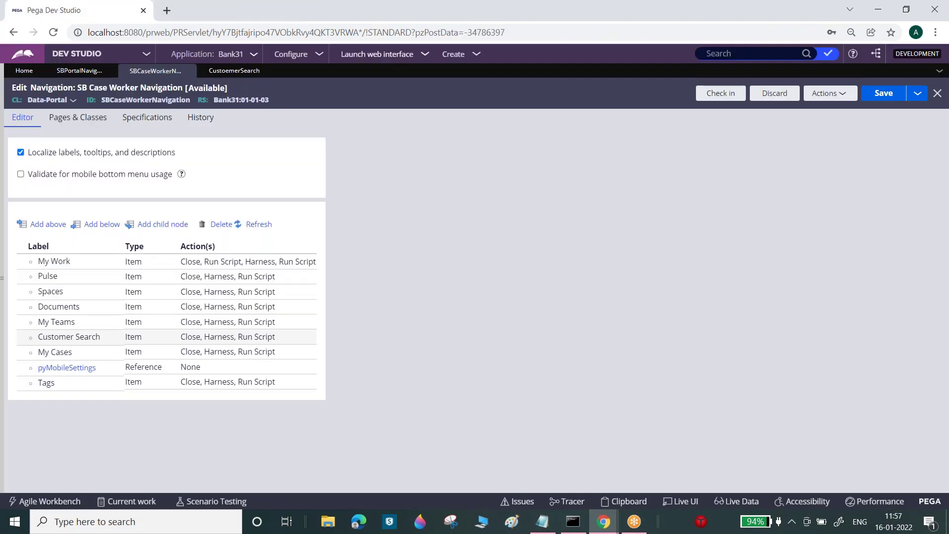
drag(401, 55, 398, 69)
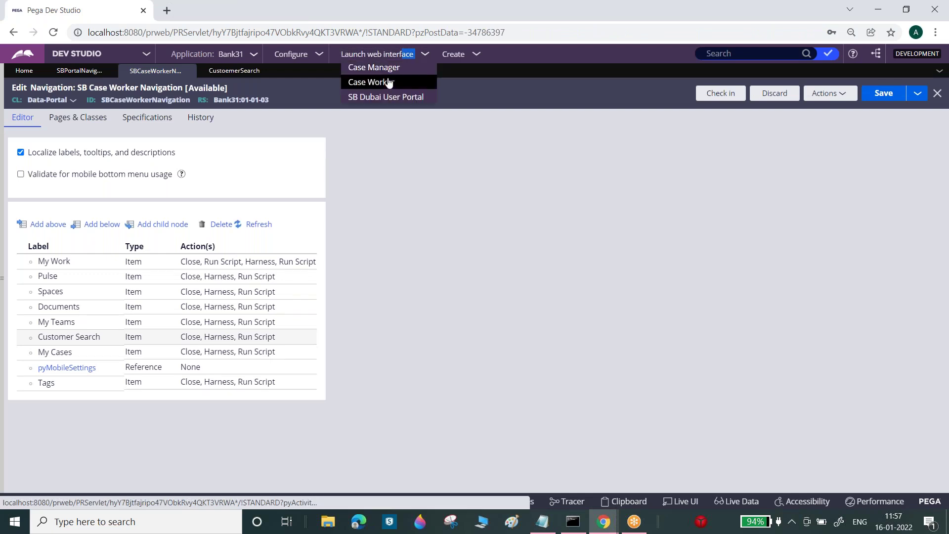
click(387, 97)
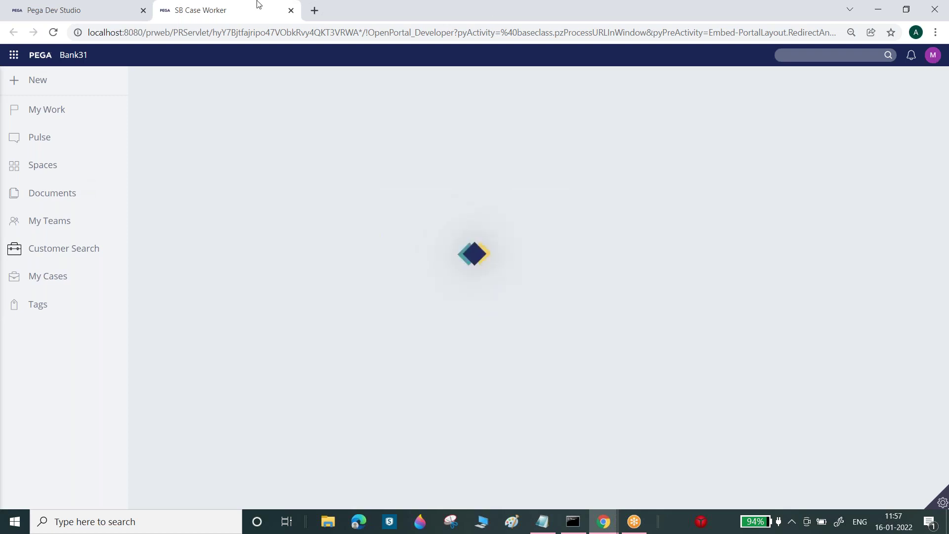
click(291, 10)
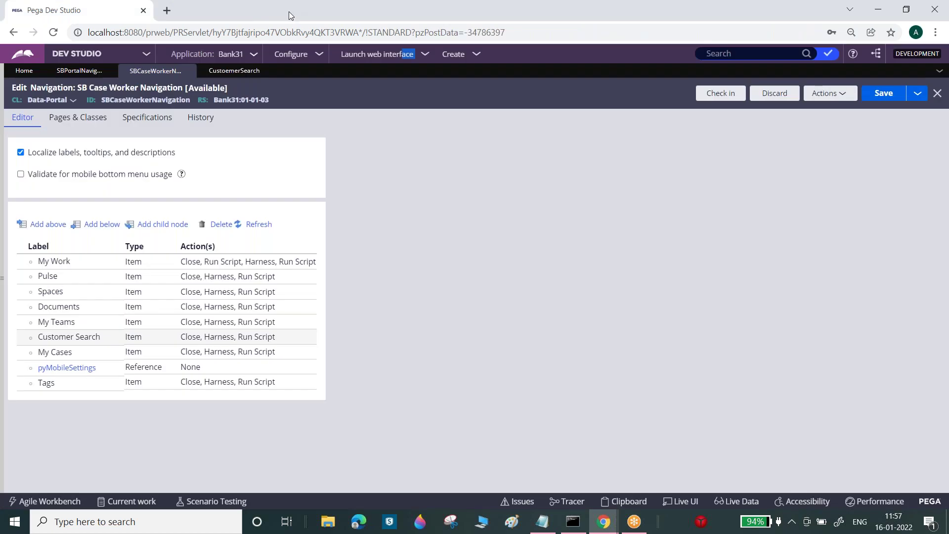
- Paste the harness name CustoemerSearch into the Customer Search item's Tab Name
click(182, 341)
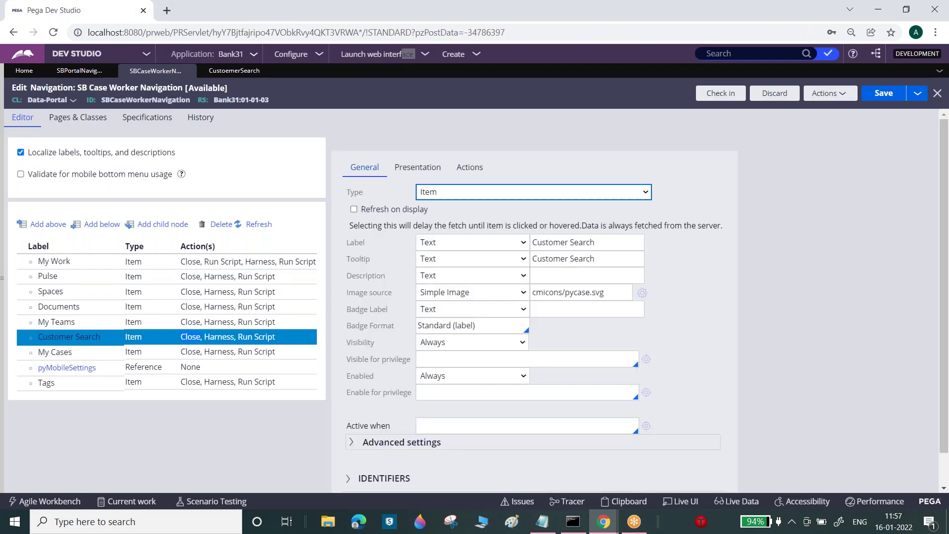
click(470, 167)
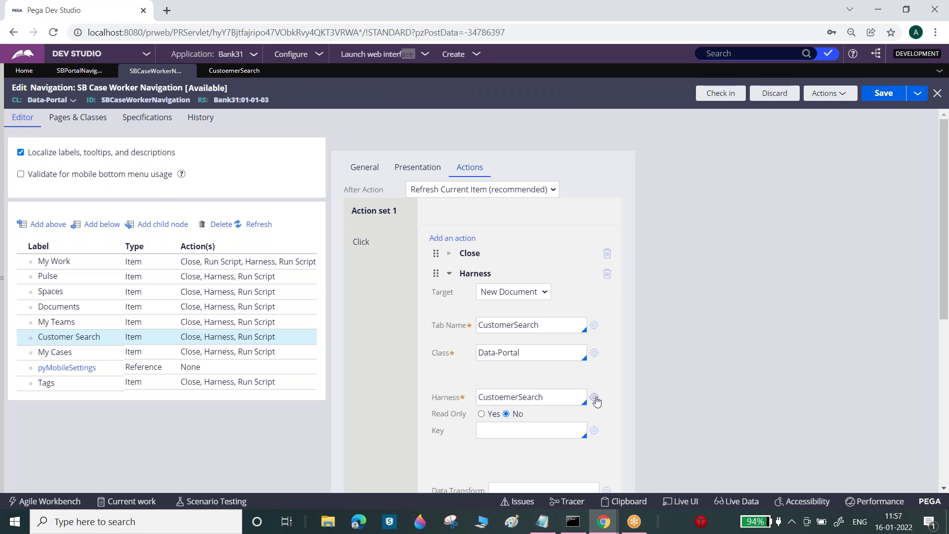
drag(947, 228, 947, 266)
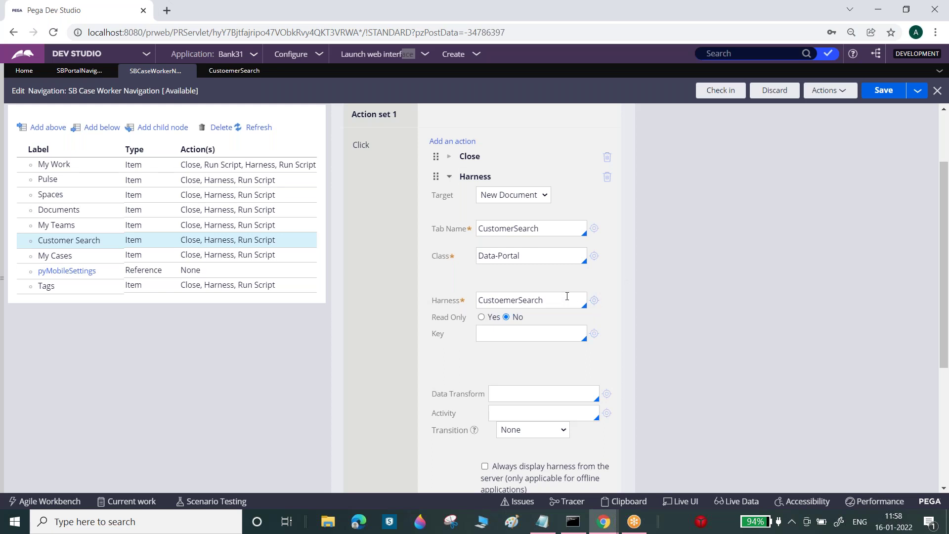
double_click(567, 296)
key(ctrl+c)
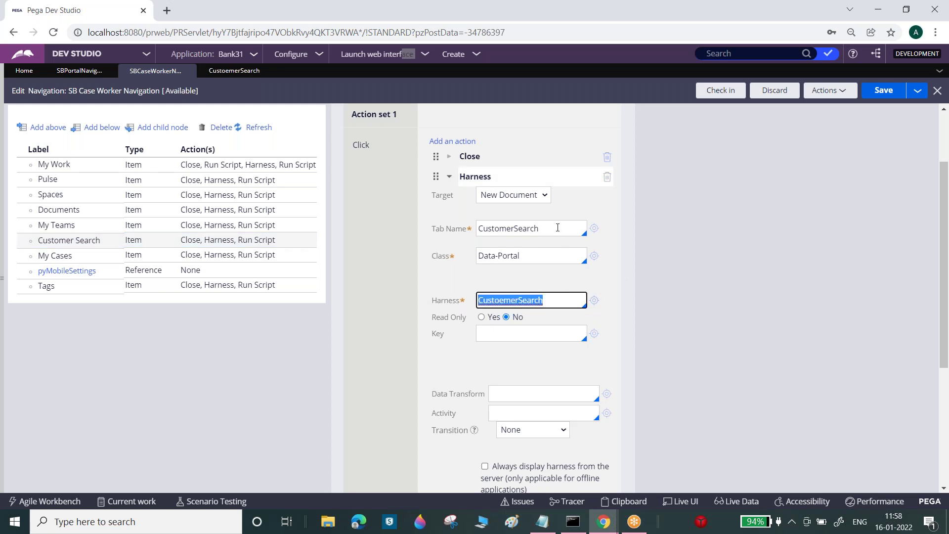
double_click(557, 227)
key(ctrl+v)
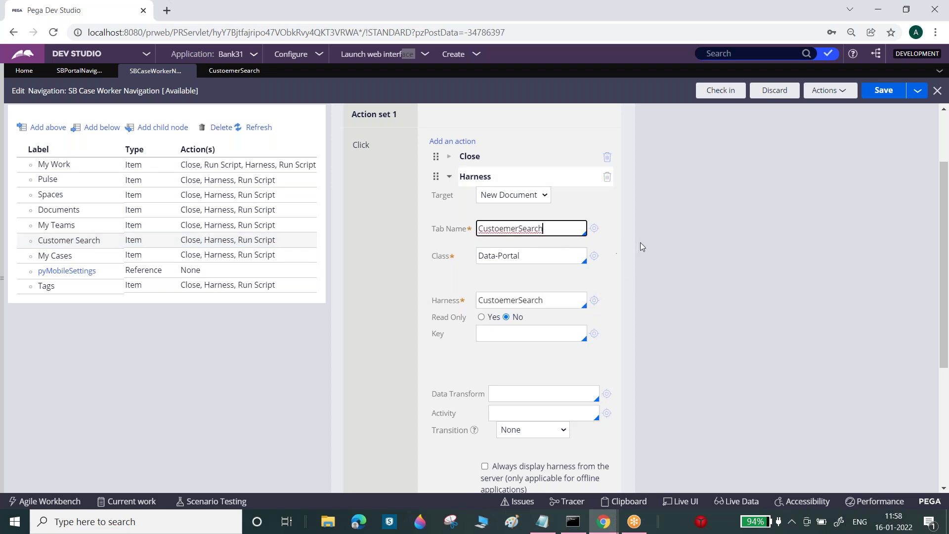
click(515, 229)
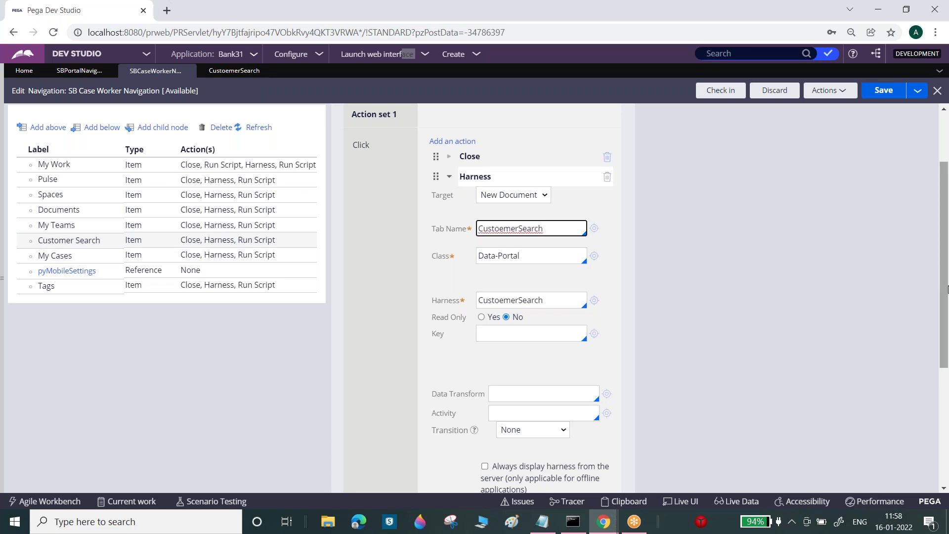
scroll(946, 289, up, 3)
- Replace the Tab Name with the tooltip text 'Customer Search' and save the rule
click(365, 167)
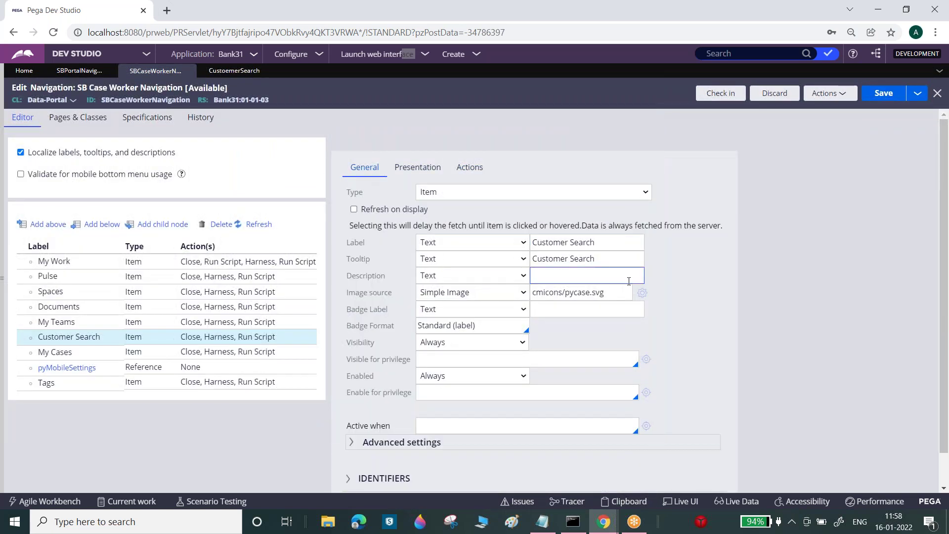
triple_click(577, 258)
key(ctrl+c)
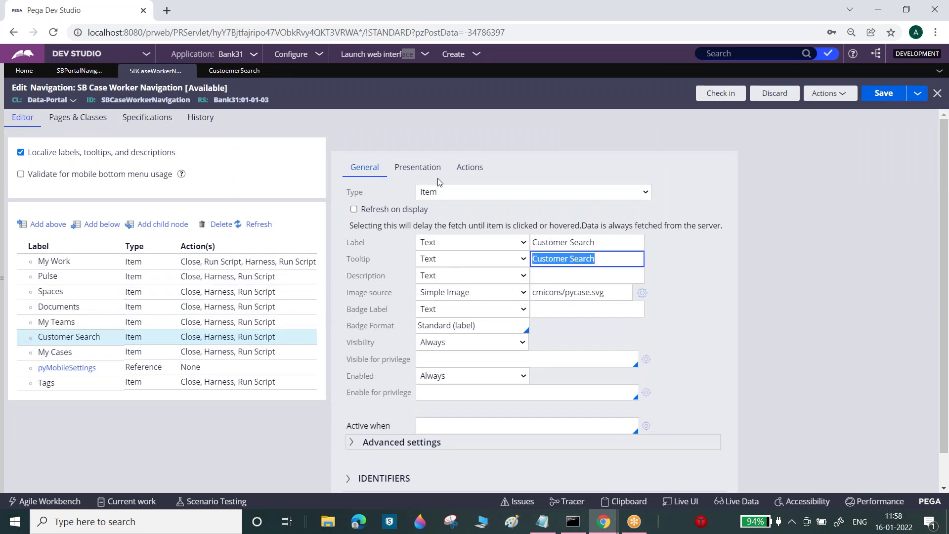
click(469, 167)
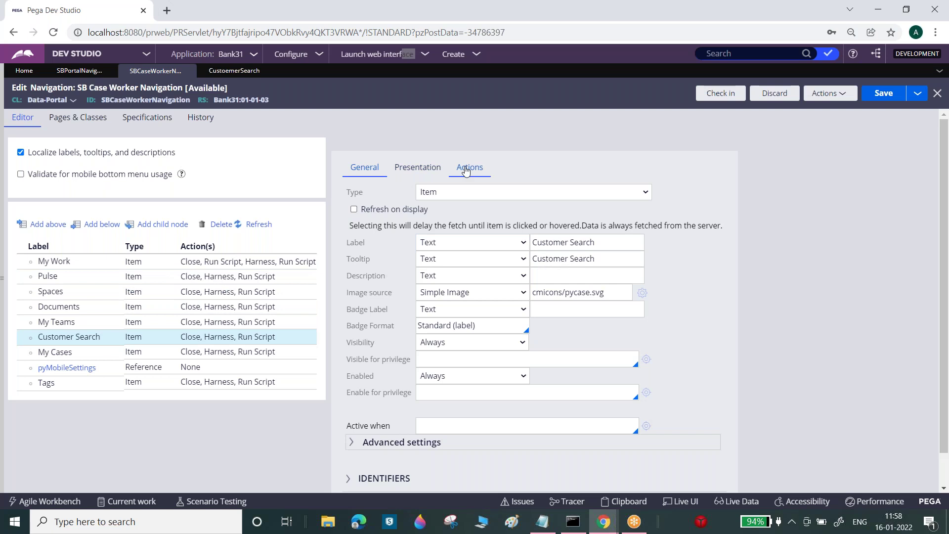
click(552, 326)
key(ctrl+a)
key(ctrl+v)
click(883, 95)
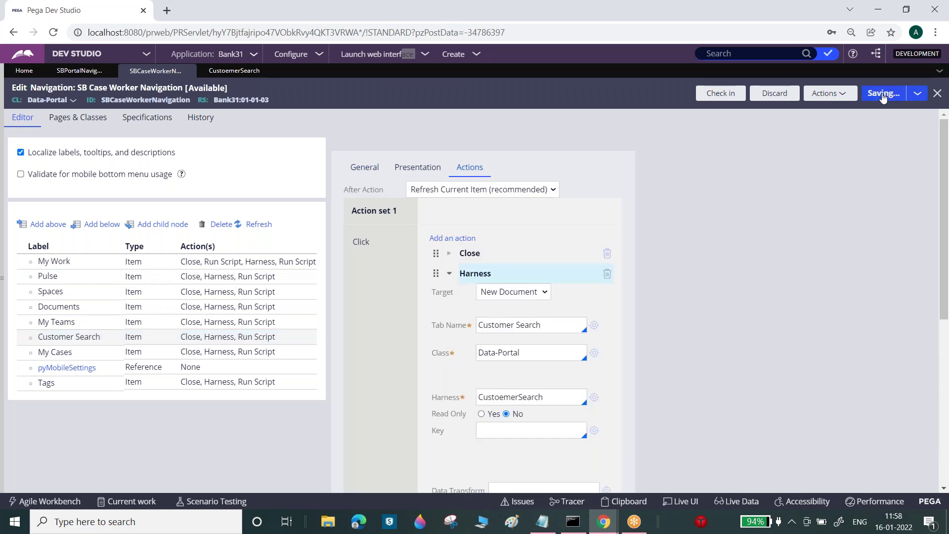
click(883, 94)
- Launch the SB Dubai User Portal, then review the My Cases item's actions in Dev Studio
click(401, 55)
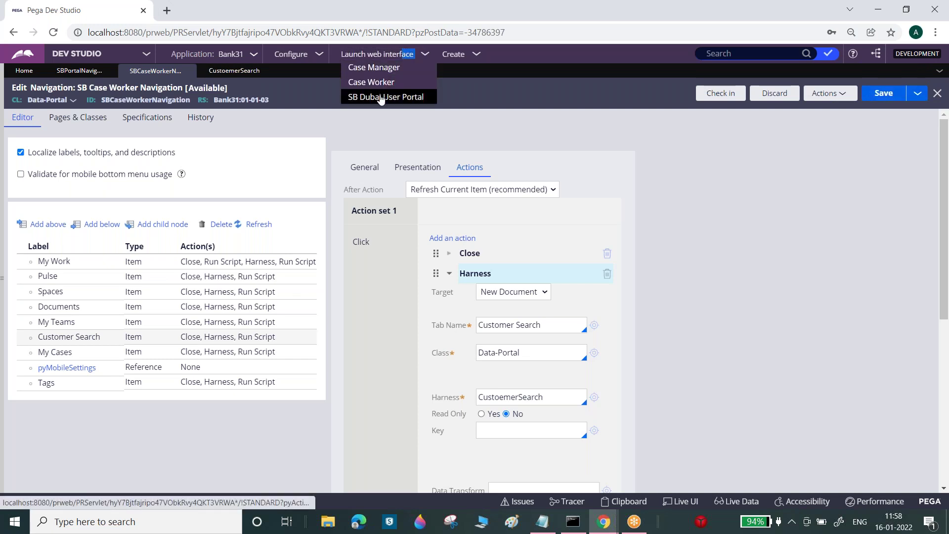
click(381, 97)
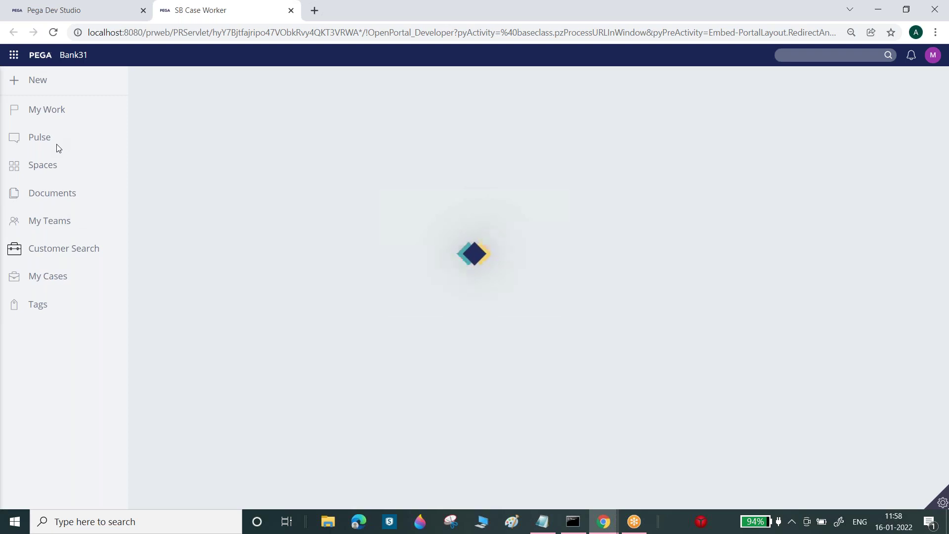
click(114, 7)
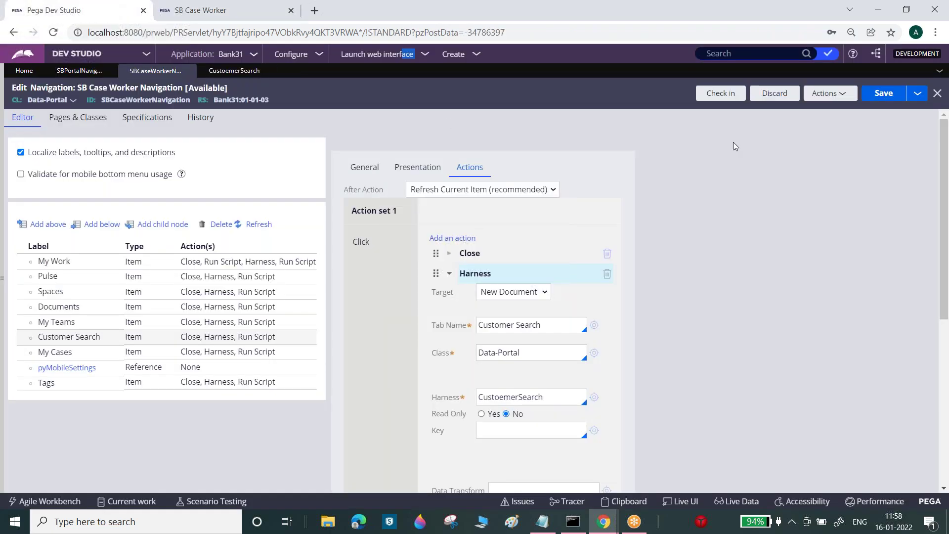
click(99, 352)
click(465, 168)
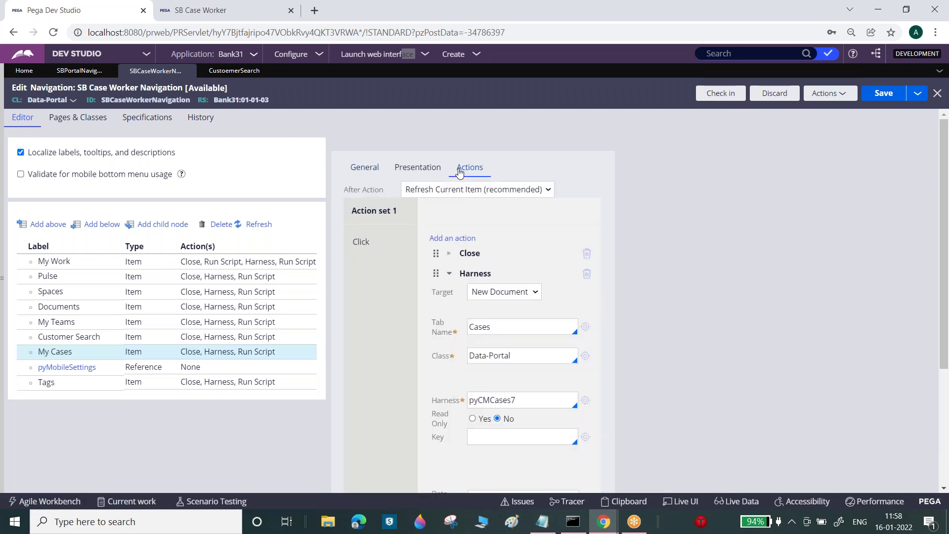
click(365, 171)
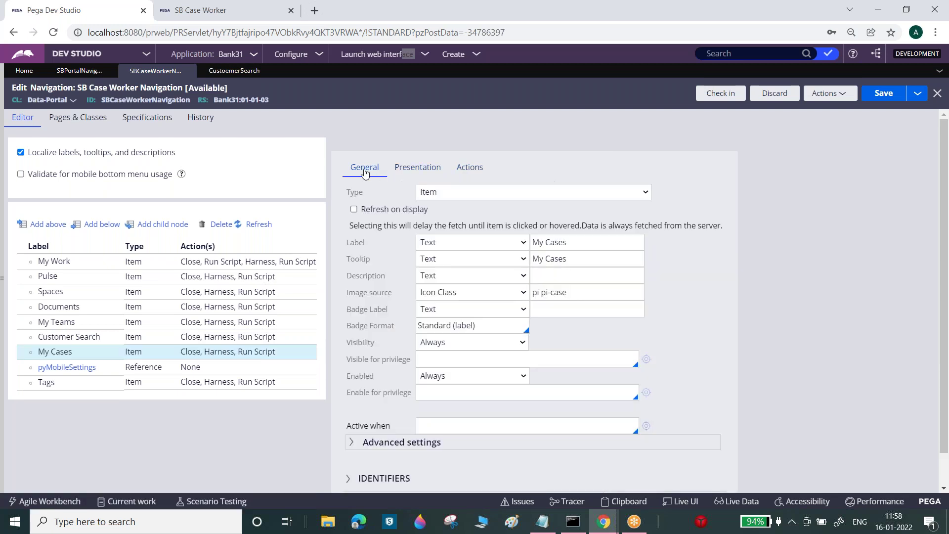
- Open the CustoemerSearch harness and its screen layout properties
click(220, 11)
click(72, 11)
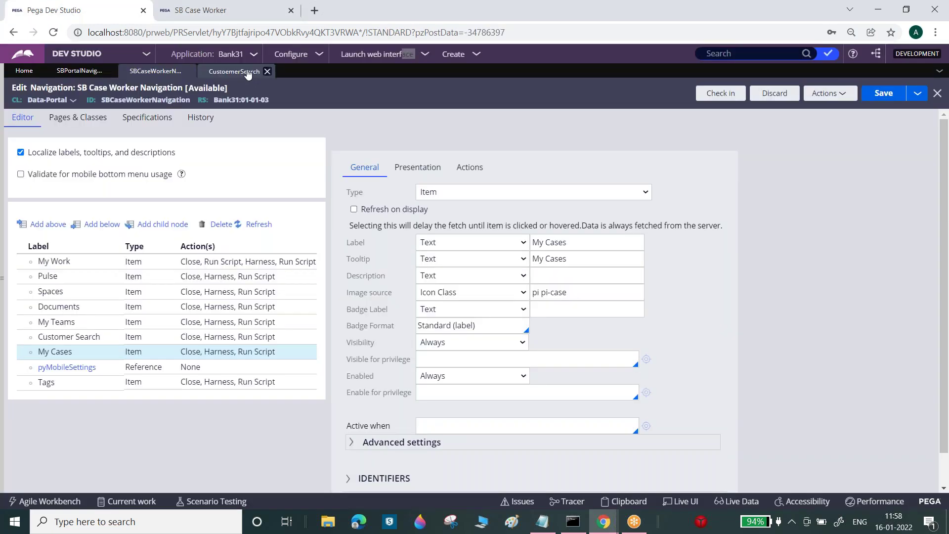
click(246, 73)
click(76, 163)
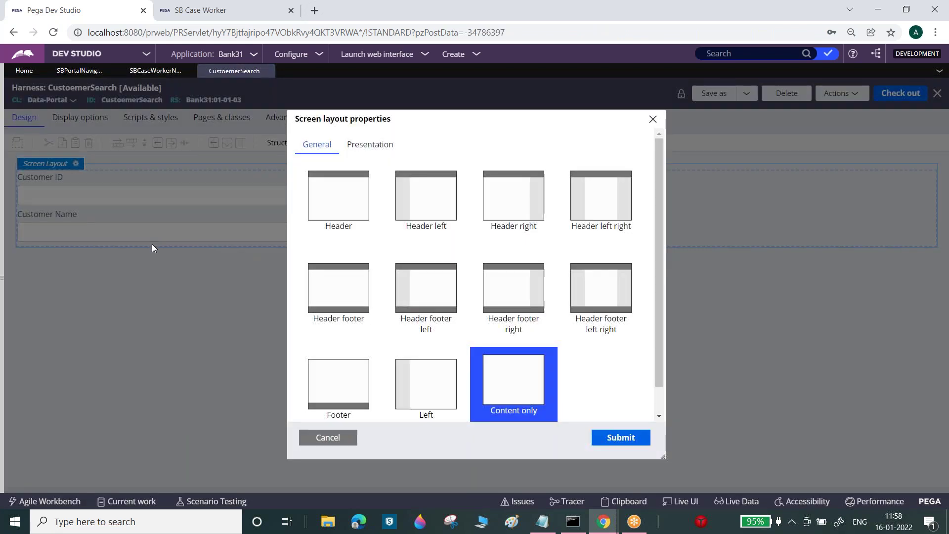
- Set the embedded section's page context to Use data page, with data page D_Sample
click(328, 437)
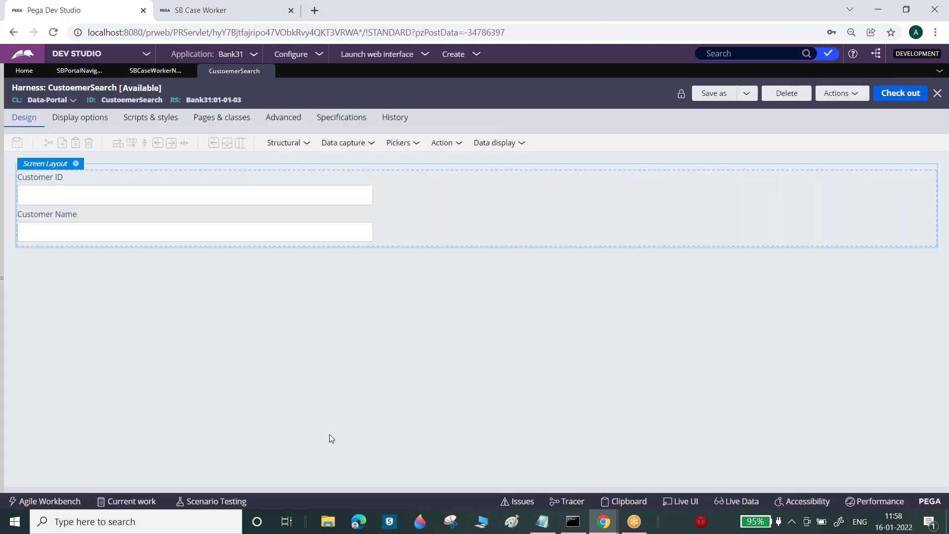
click(280, 228)
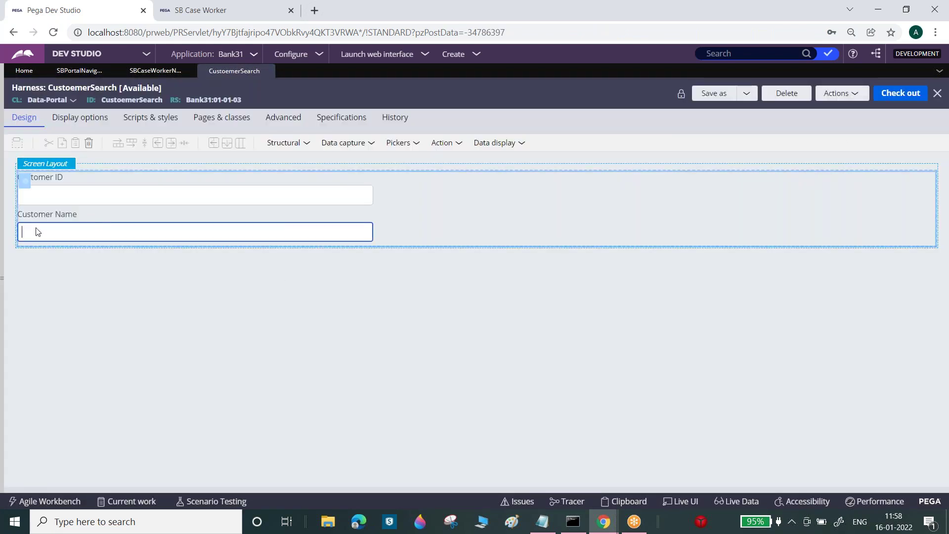
click(25, 180)
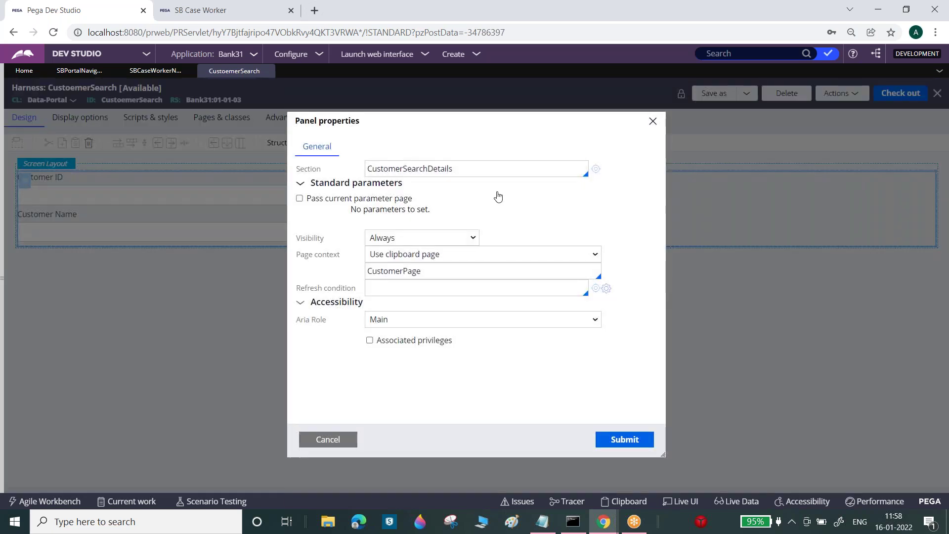
click(439, 254)
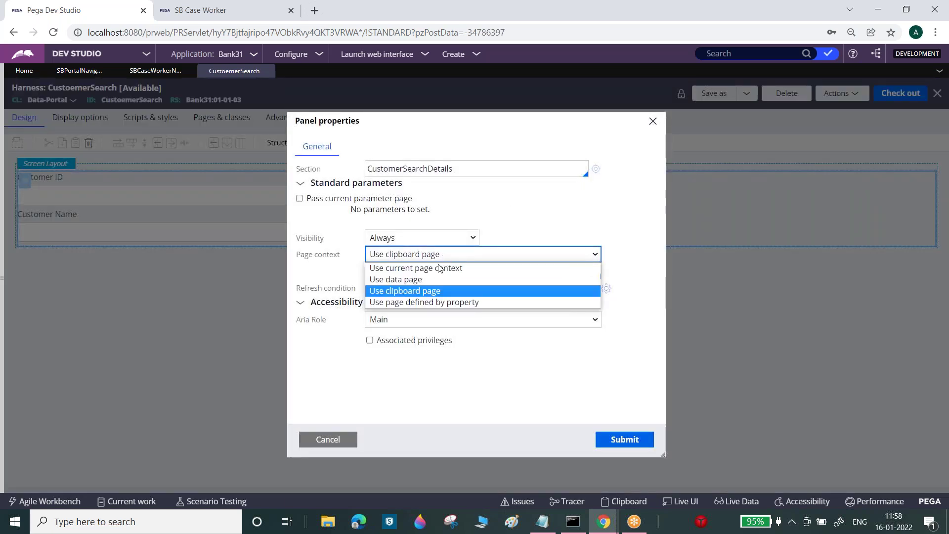
click(419, 280)
click(411, 273)
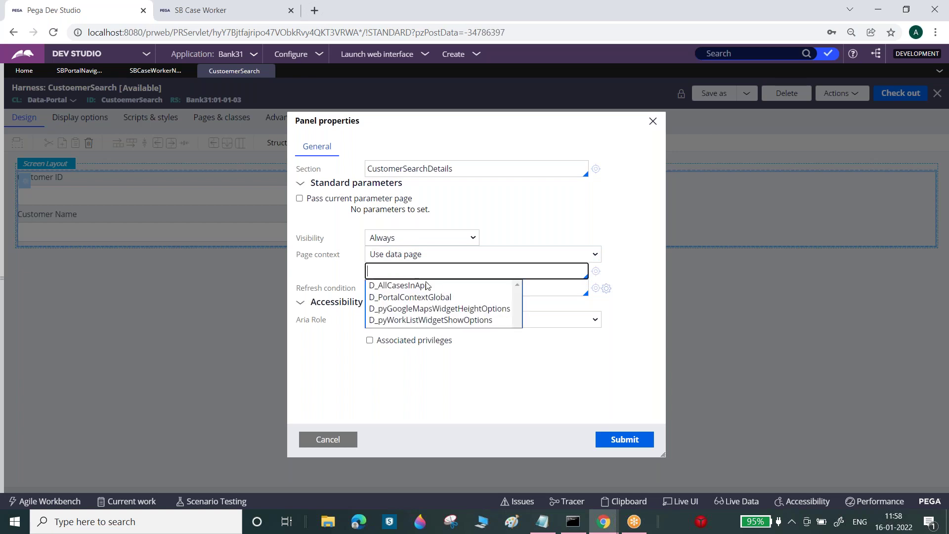
text(D_)
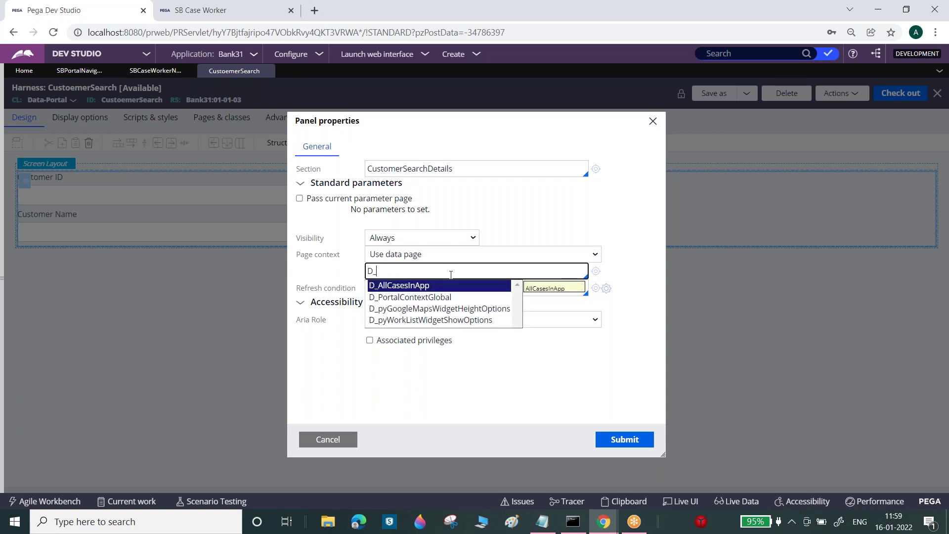
text(Sample)
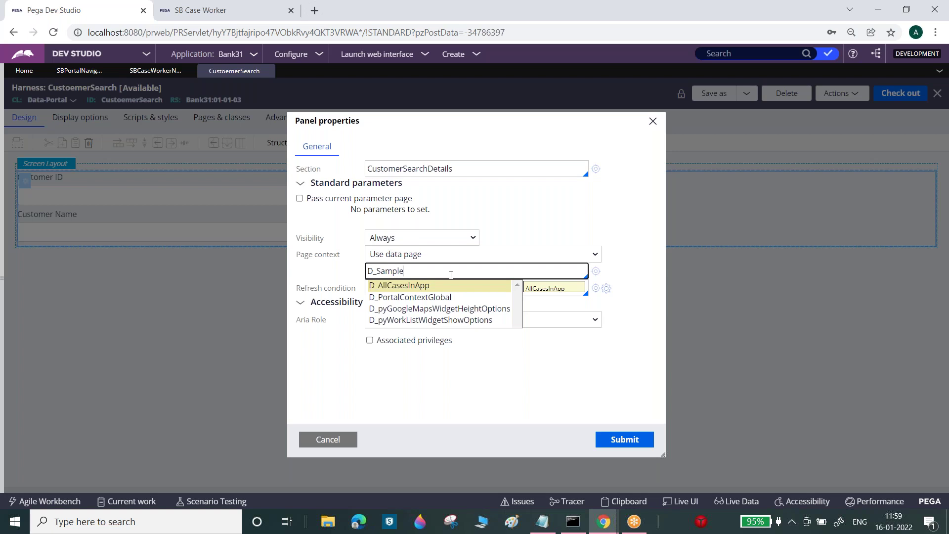
- Create and open data page D_Sample applied to the PersonalLoan work class
click(596, 272)
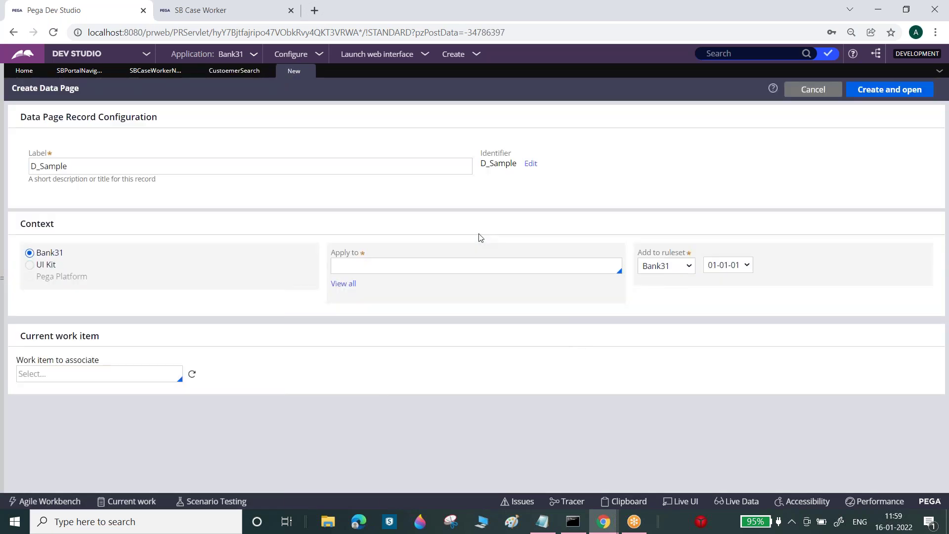
click(452, 267)
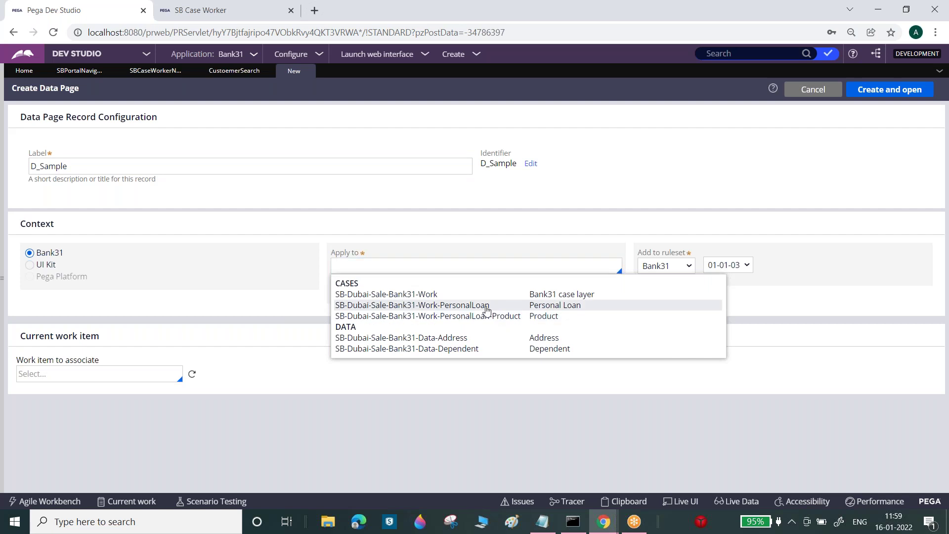
click(487, 305)
click(889, 89)
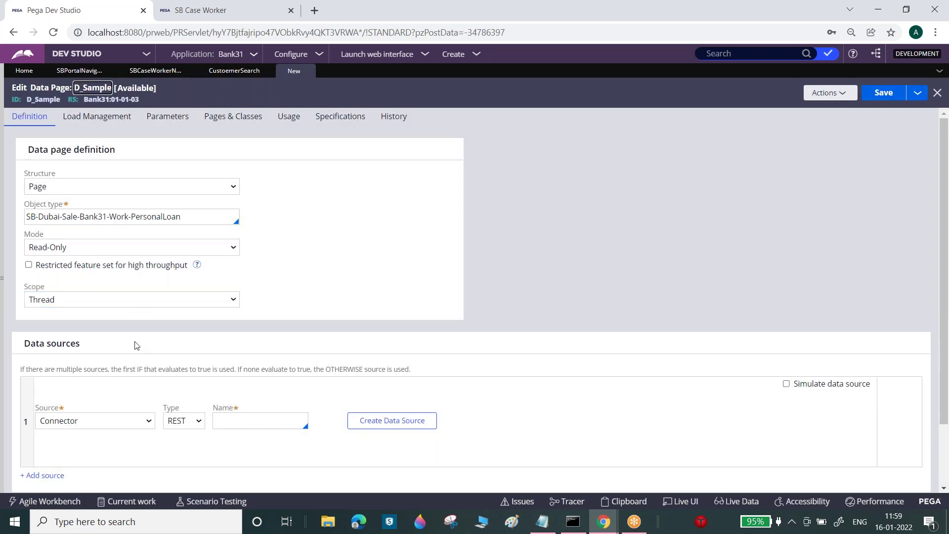
- Set the data page's source to a new data transform named Dummy
click(136, 424)
click(103, 442)
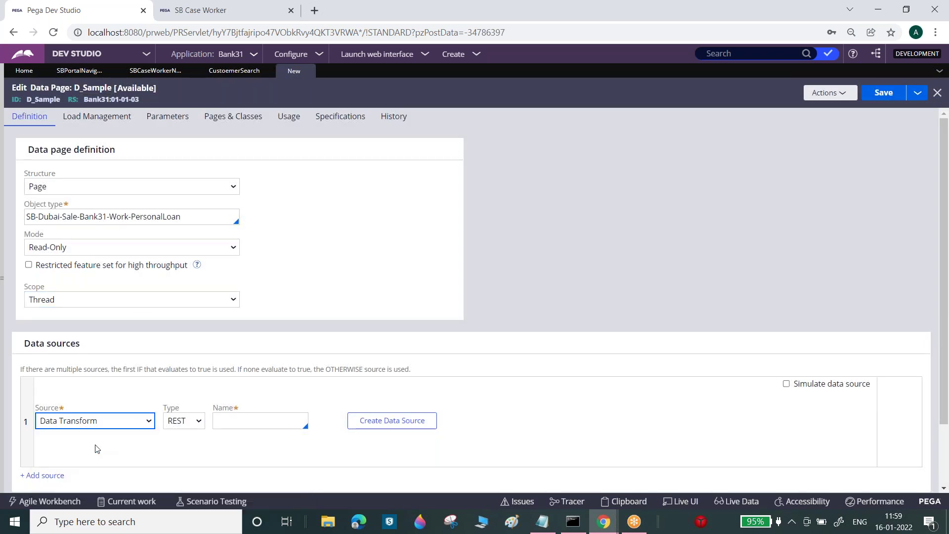
click(202, 436)
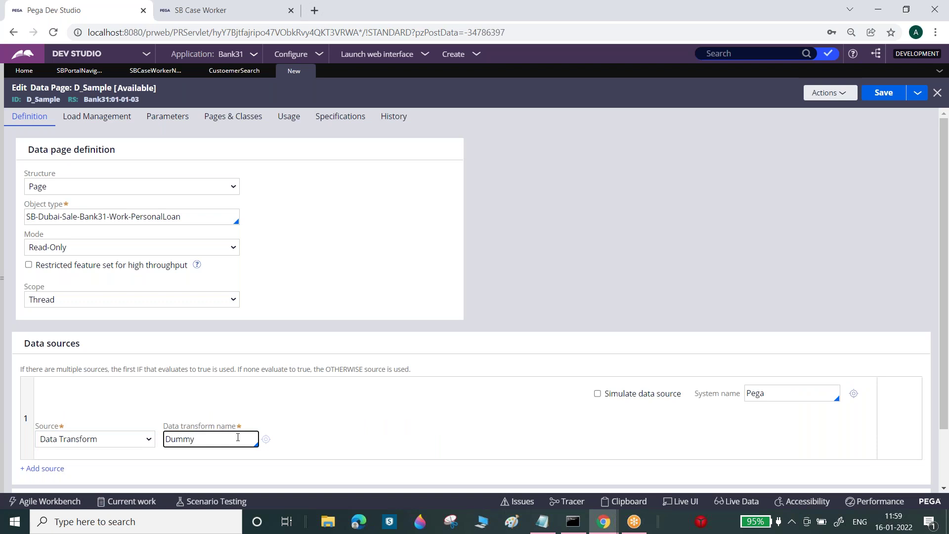
click(266, 439)
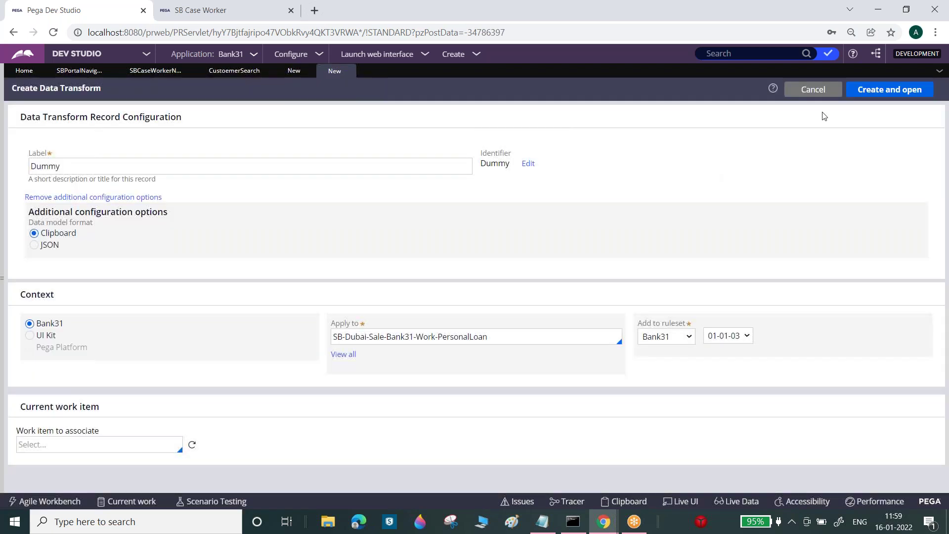
- Create the Dummy data transform with one Comment step, save it, then save D_Sample
click(884, 89)
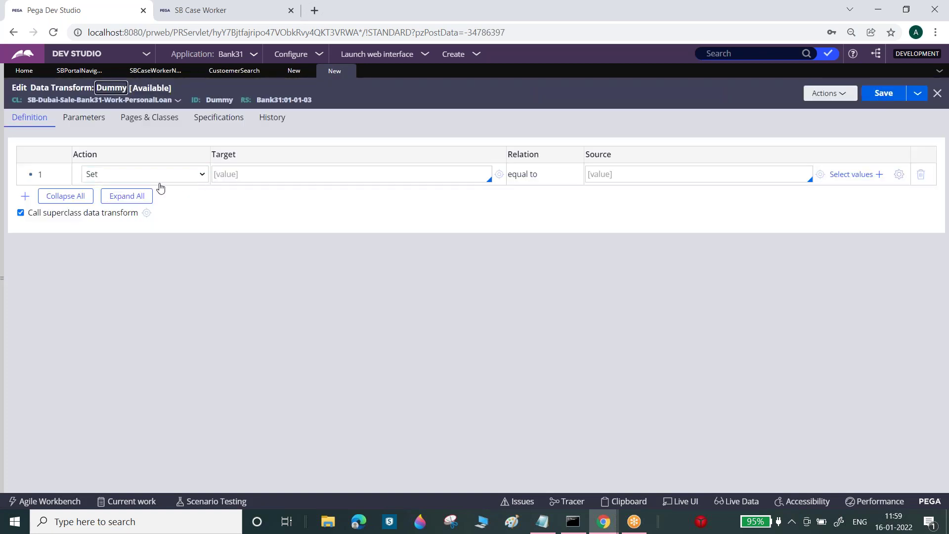
click(174, 175)
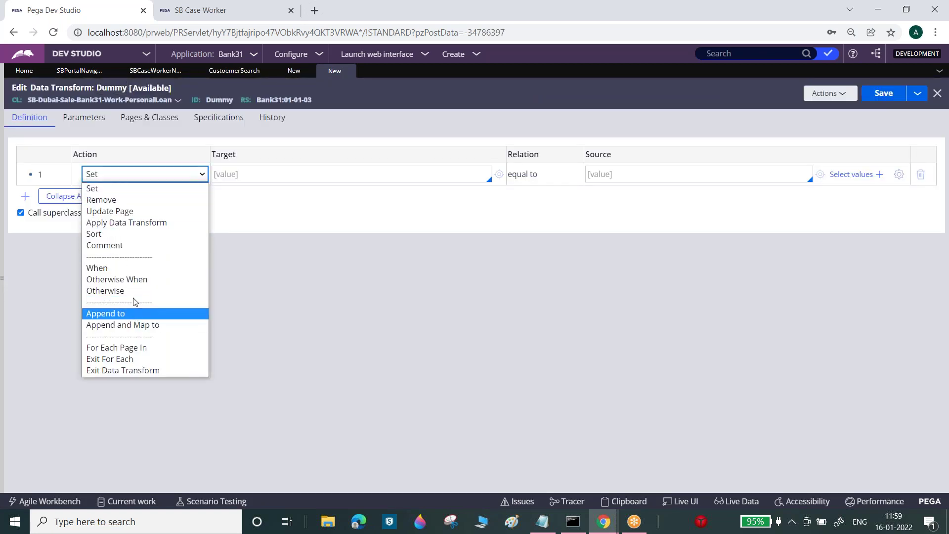
click(131, 245)
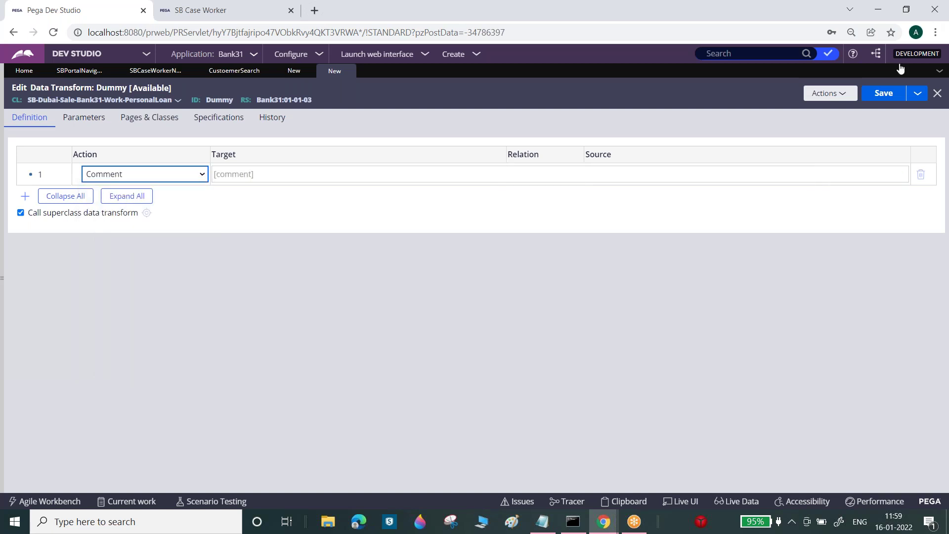
click(886, 97)
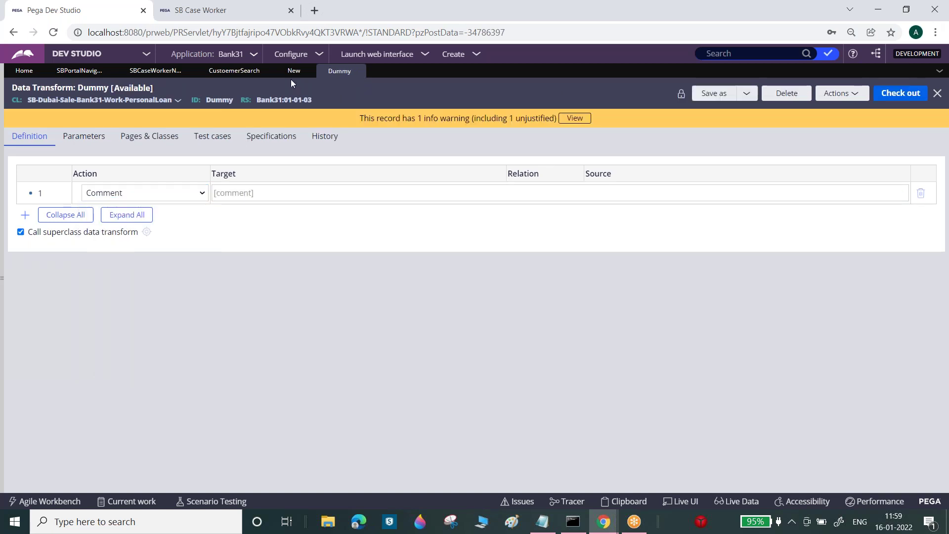
click(292, 71)
click(880, 95)
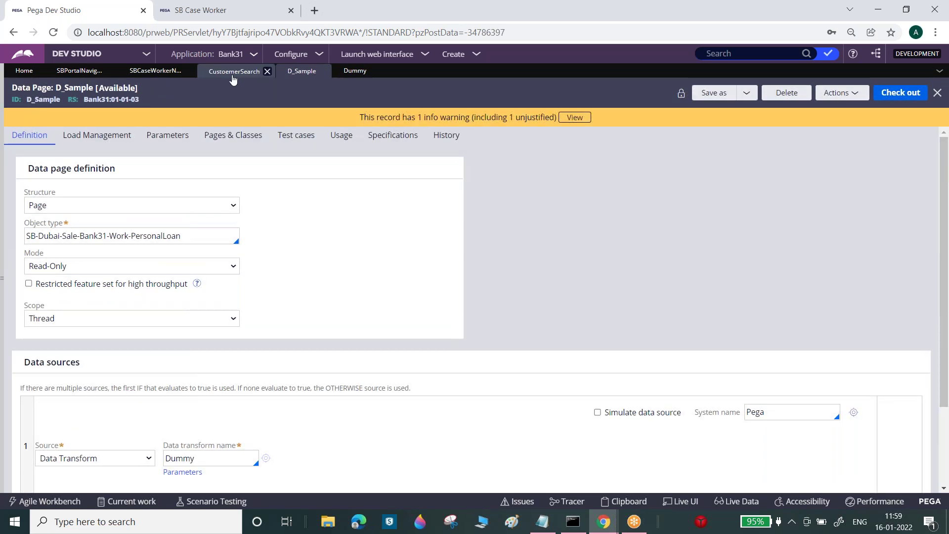
- Set the CustoemerSearch harness panel's page context to data page D_Sample, then check out and save
click(233, 79)
click(419, 272)
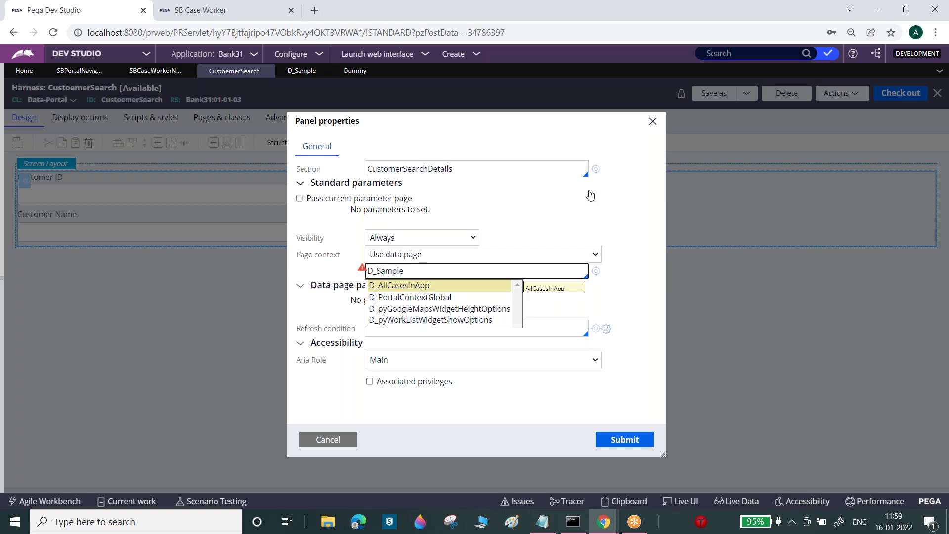
click(577, 204)
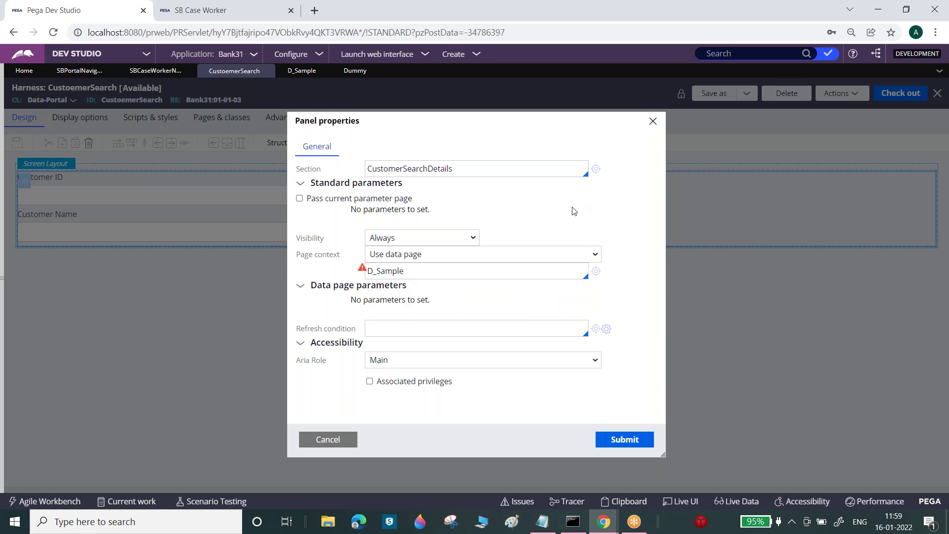
click(625, 441)
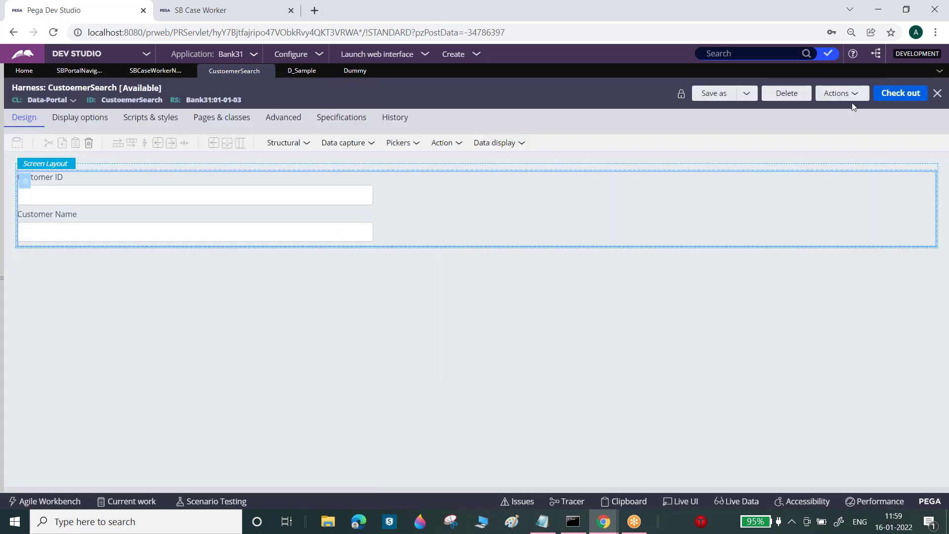
click(892, 98)
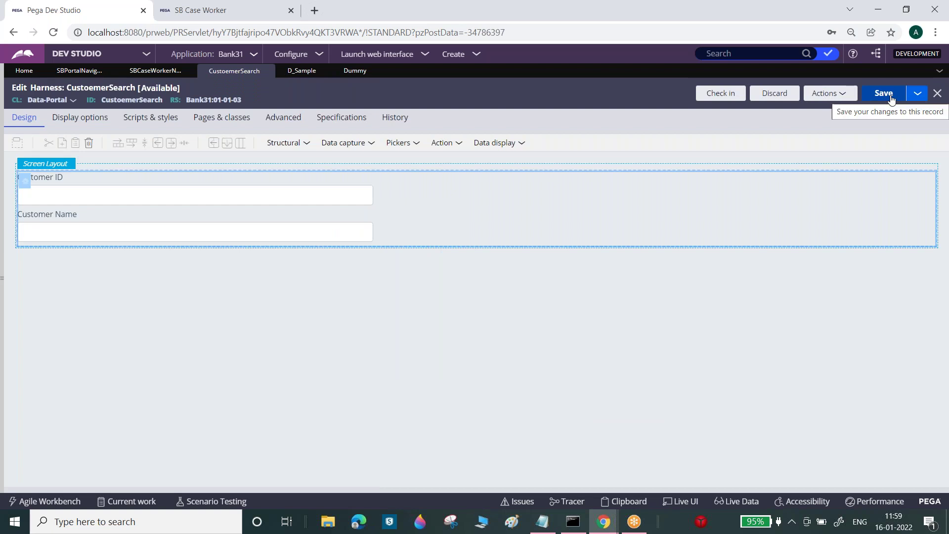
click(884, 94)
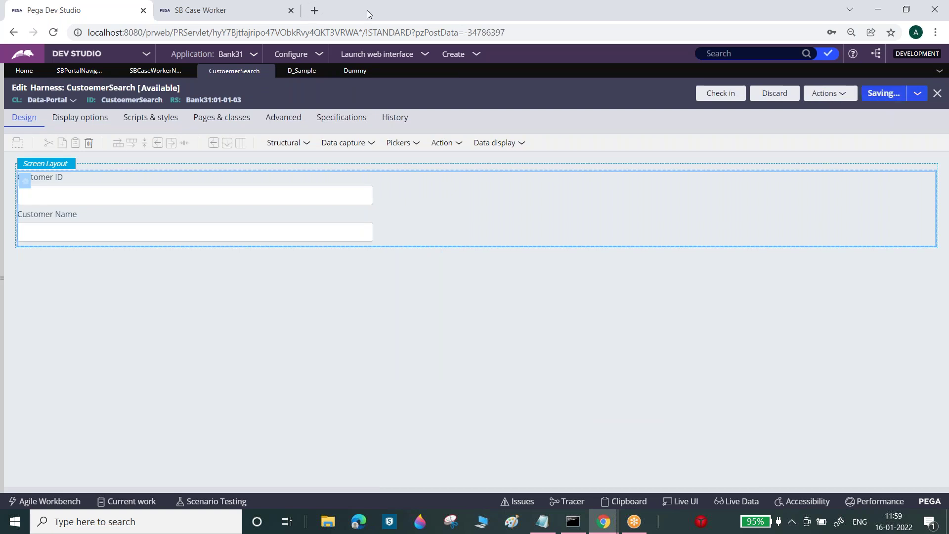
click(234, 12)
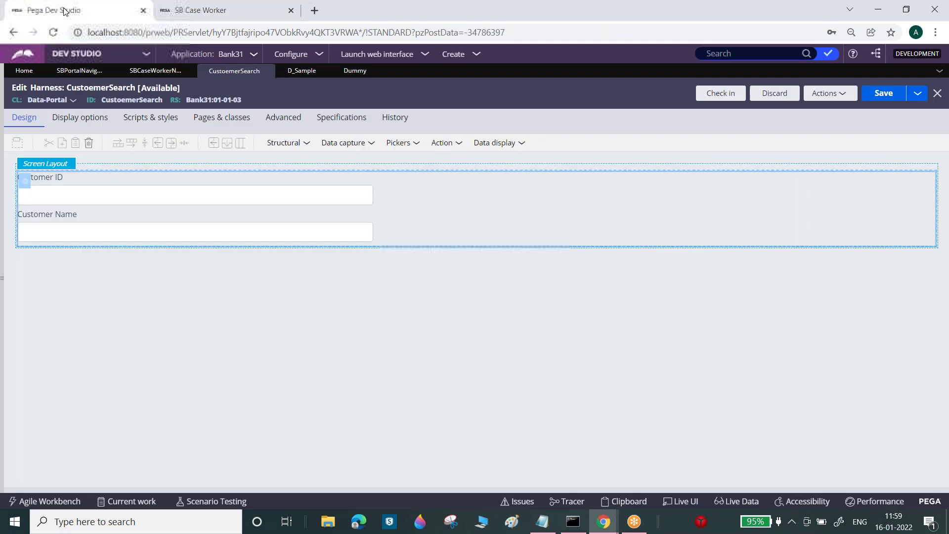
- Log off from Dev Studio through the operator menu
click(59, 15)
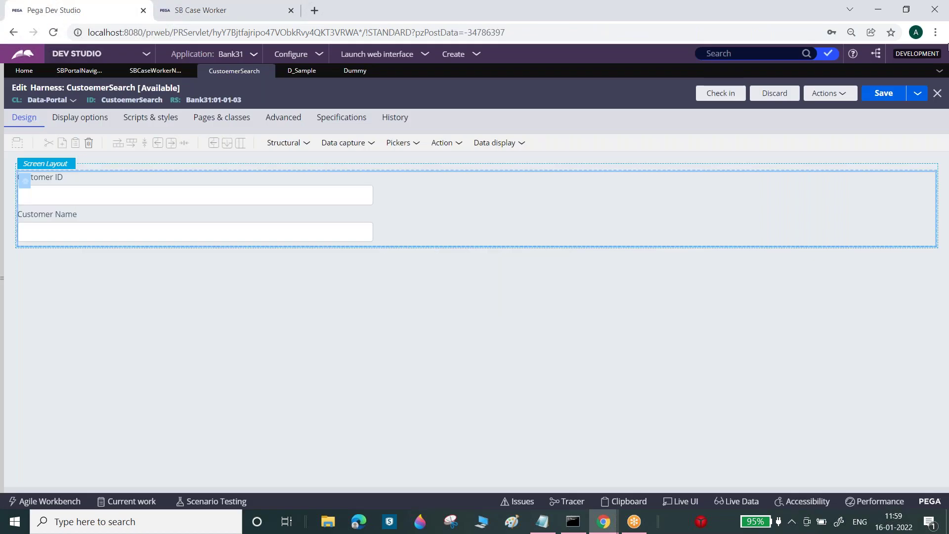
click(3, 287)
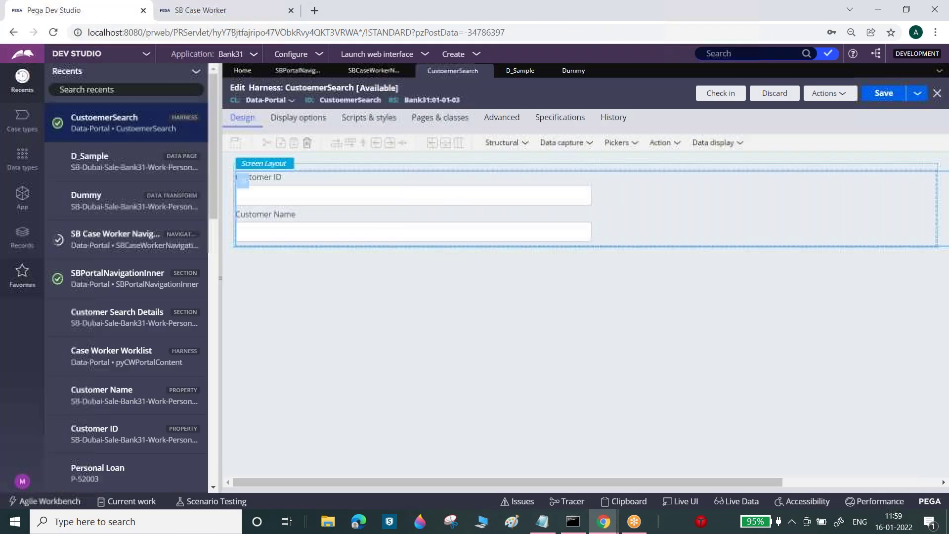
click(22, 481)
click(37, 464)
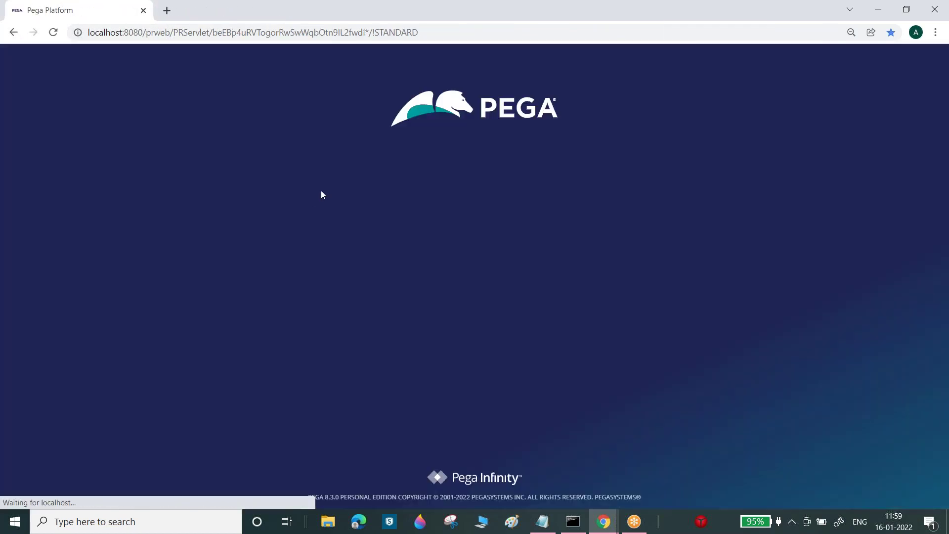
- Log back in with the operator's credentials and switch from Admin Studio to Dev Studio
text(mani)
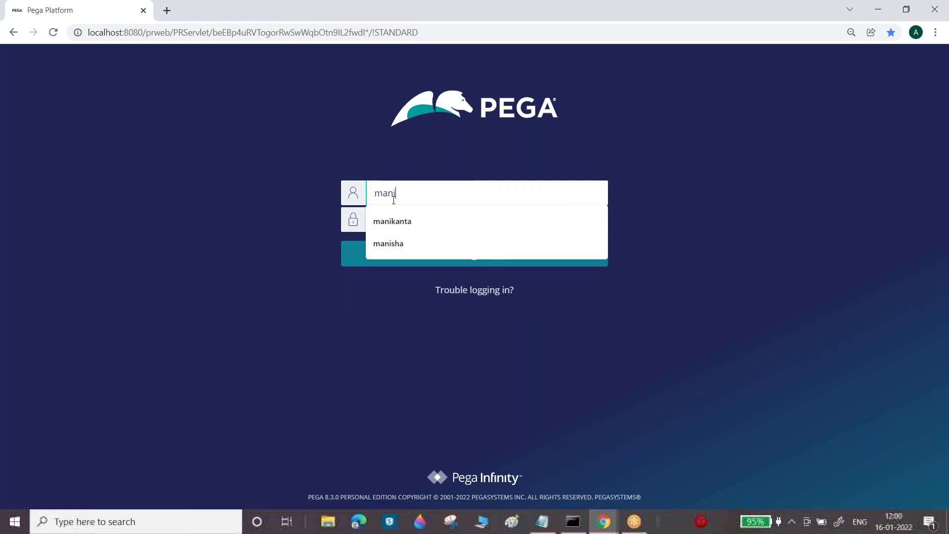
text(kanta)
key(Tab)
text(••)
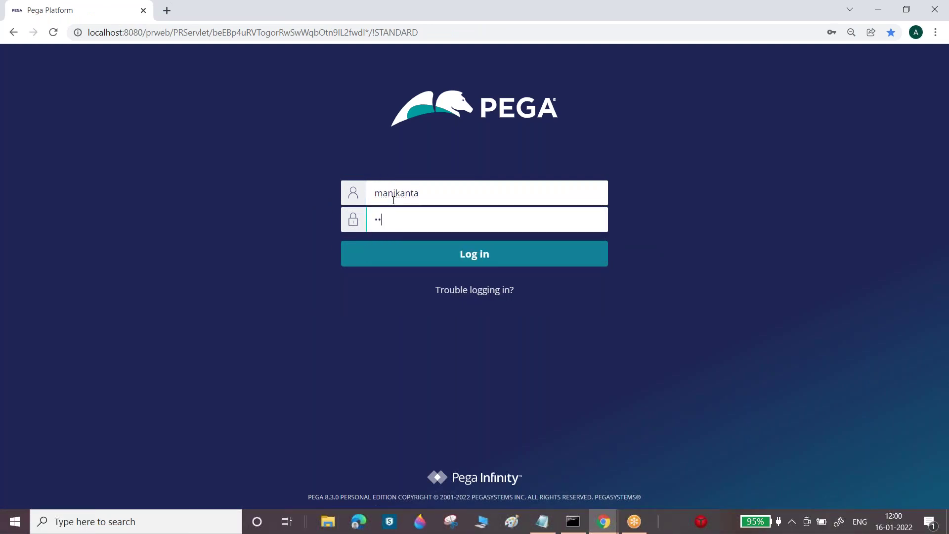
text(••)
key(Return)
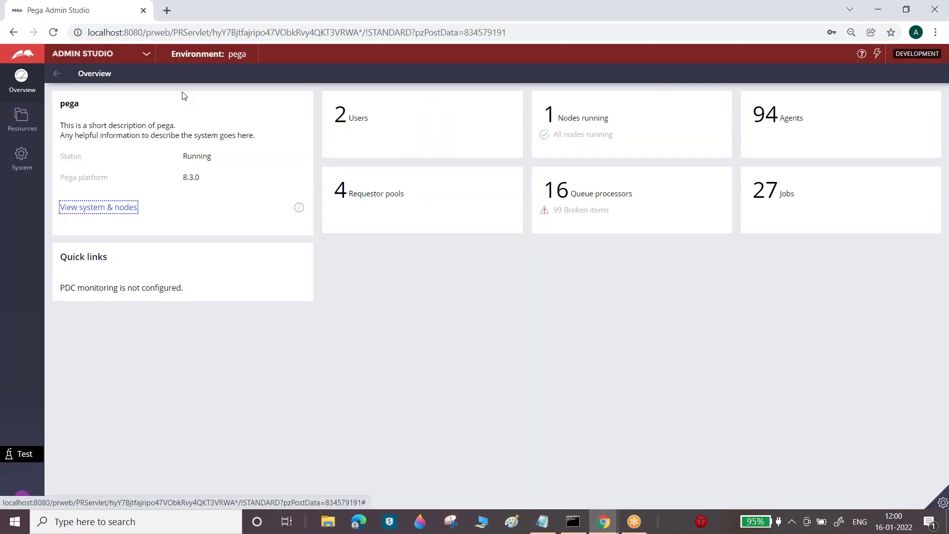
click(118, 55)
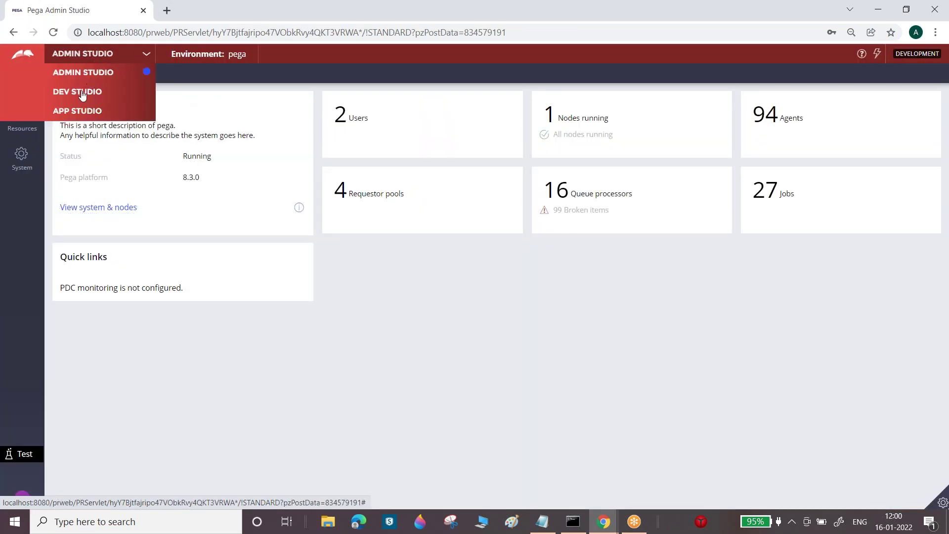
click(81, 94)
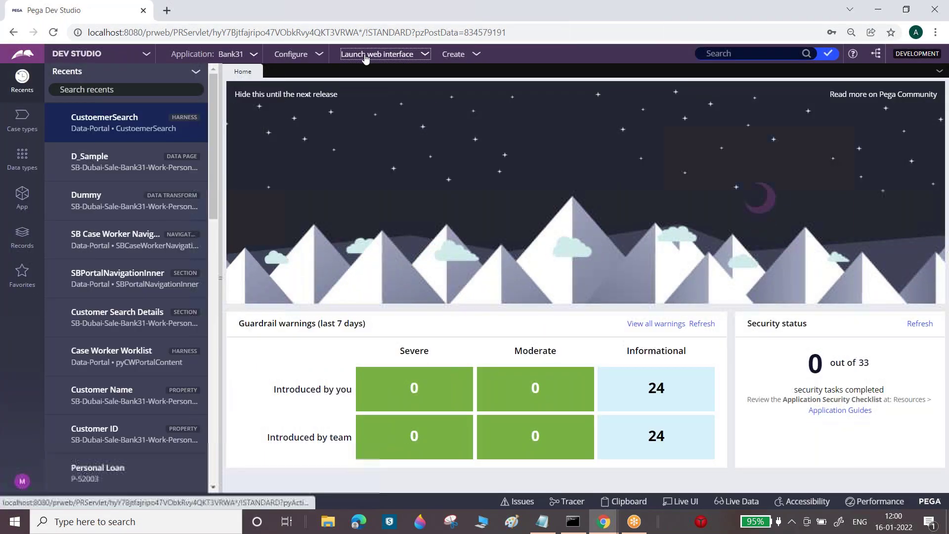
- Launch the SB Dubai User Portal and open Customer Search, showing Customer ID and Customer Name fields
click(371, 54)
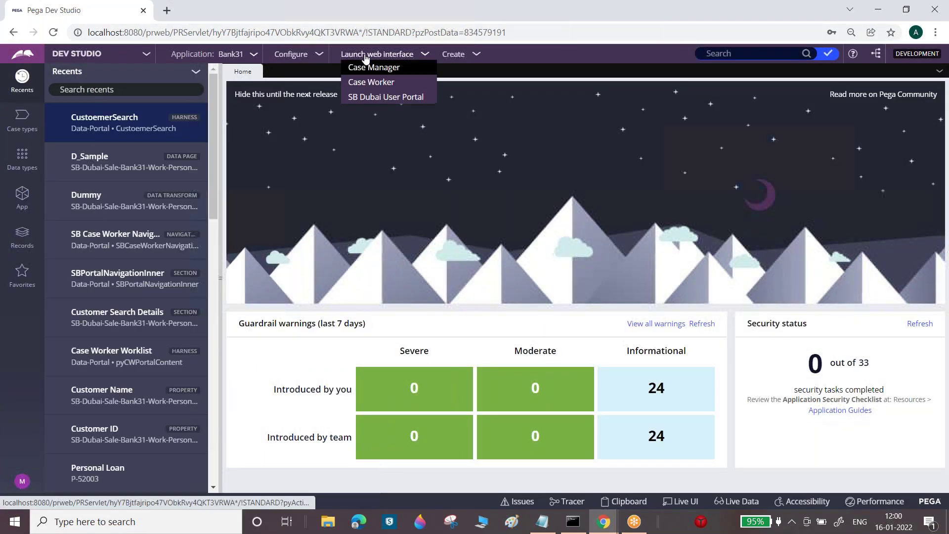
click(368, 97)
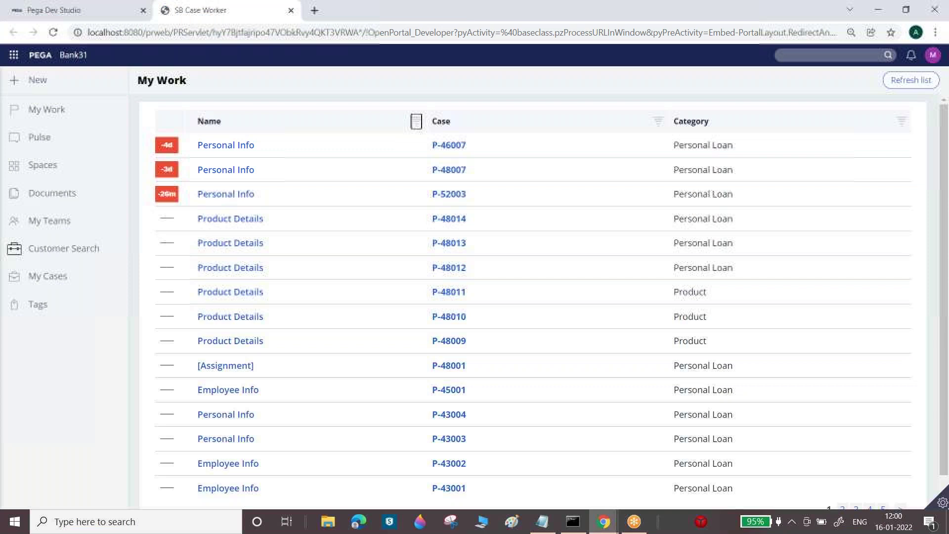
click(63, 248)
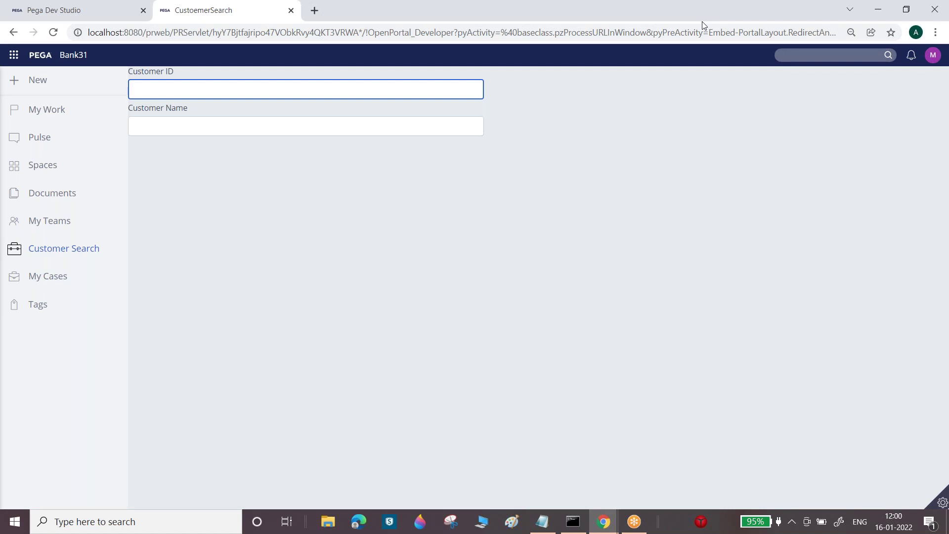
click(64, 7)
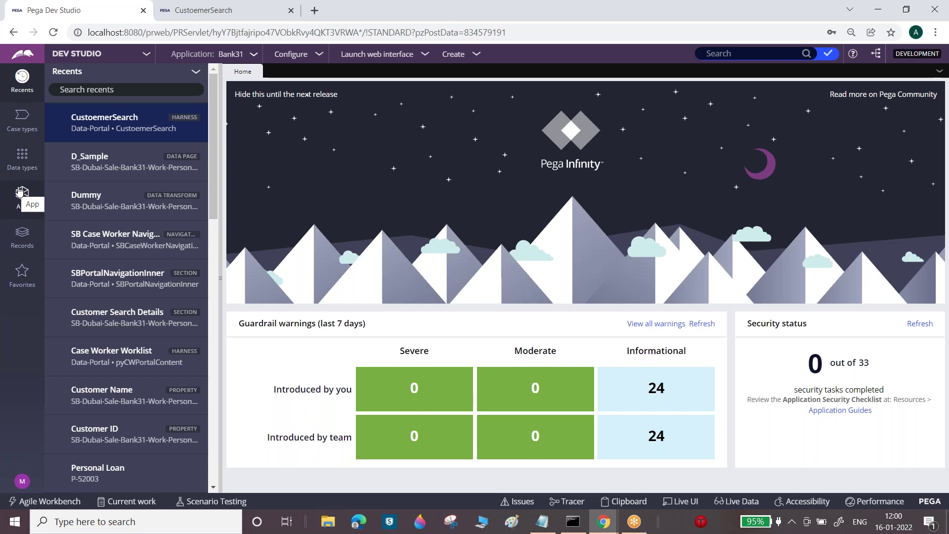
- Compare the My Cases, Customer Search and My Work navigation items, then reopen the CustoemerSearch harness
click(104, 240)
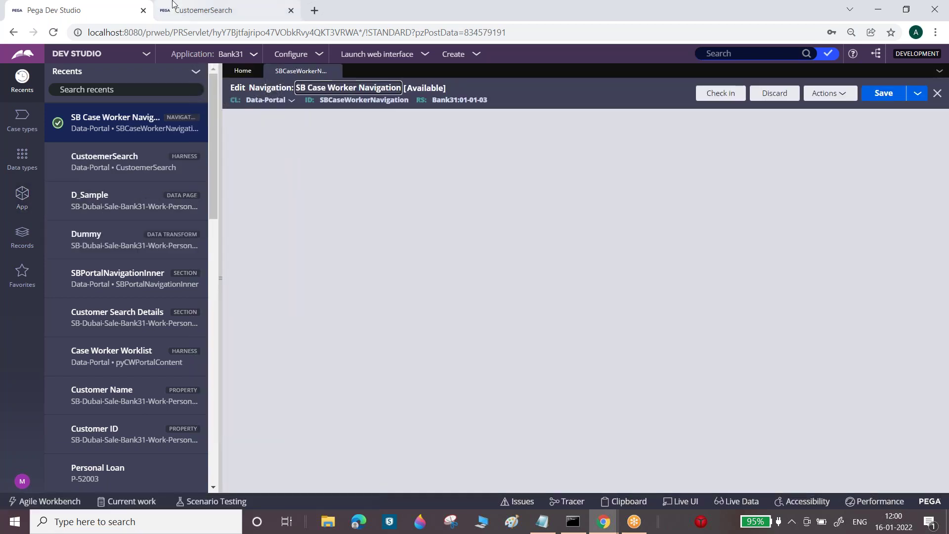
click(174, 5)
click(54, 10)
click(335, 358)
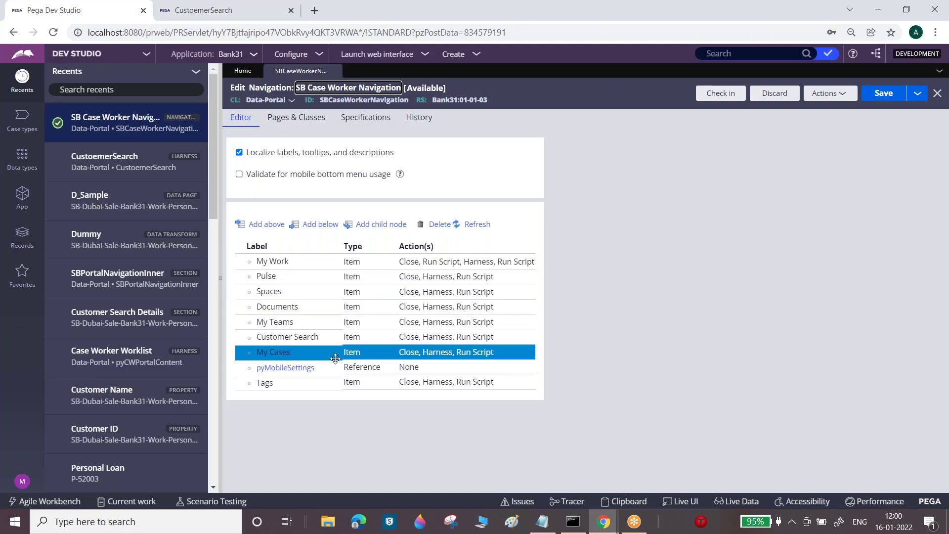
click(371, 343)
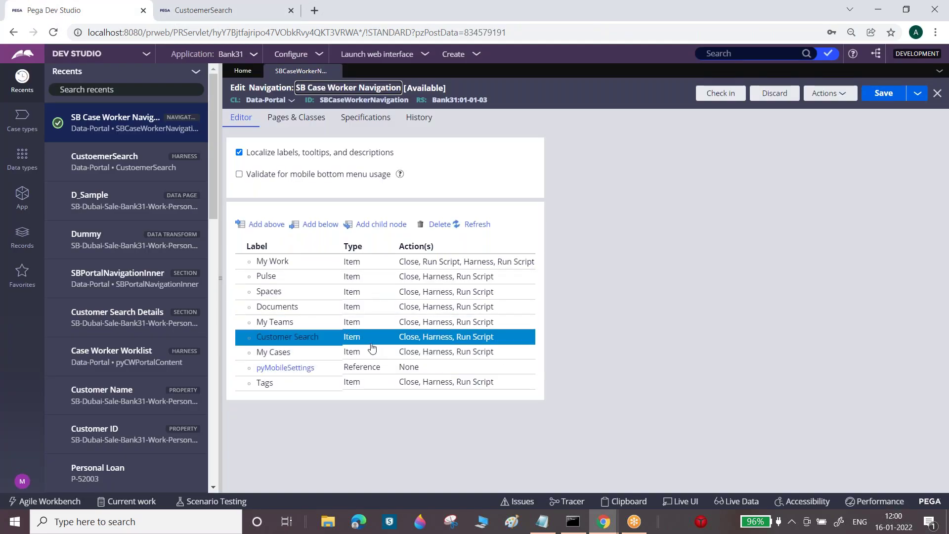
click(501, 263)
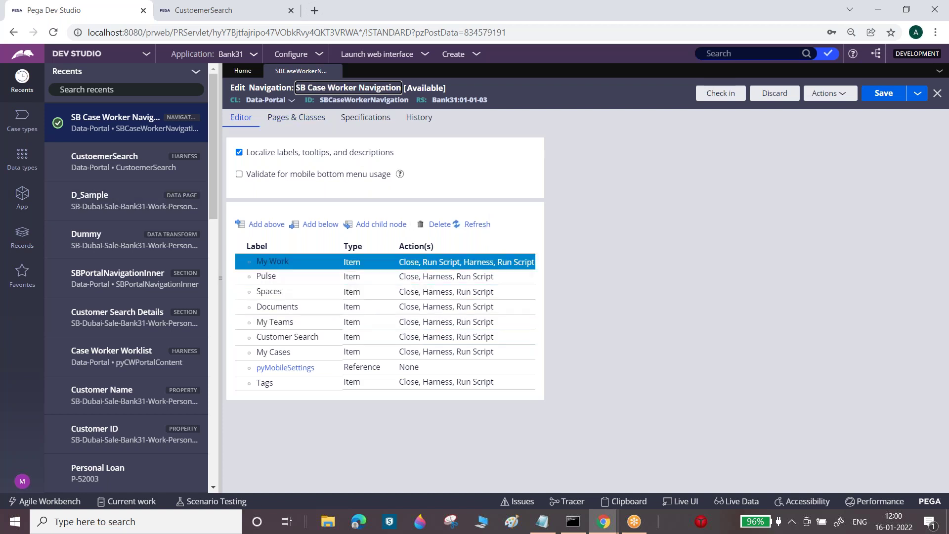
click(129, 157)
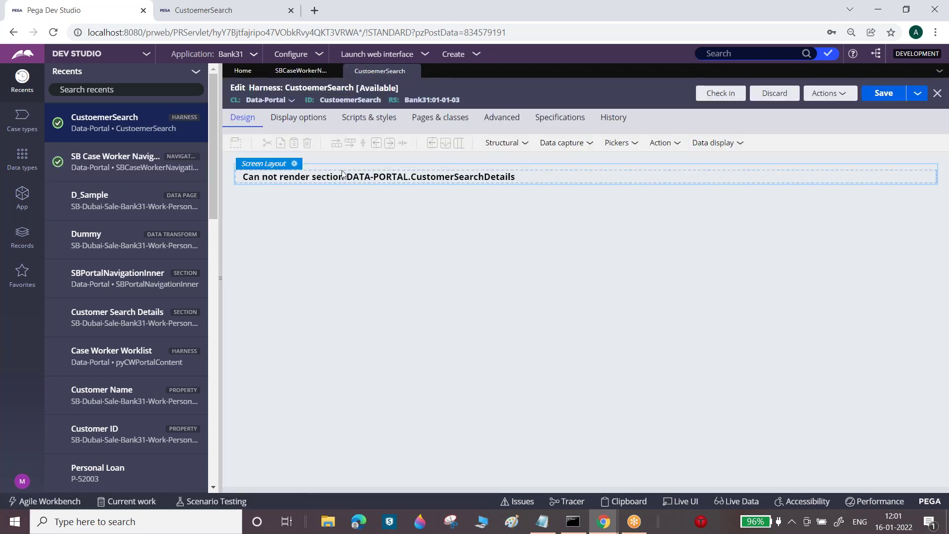
- Select the harness section and compare it with the navigation rule's Customer Search item
click(920, 179)
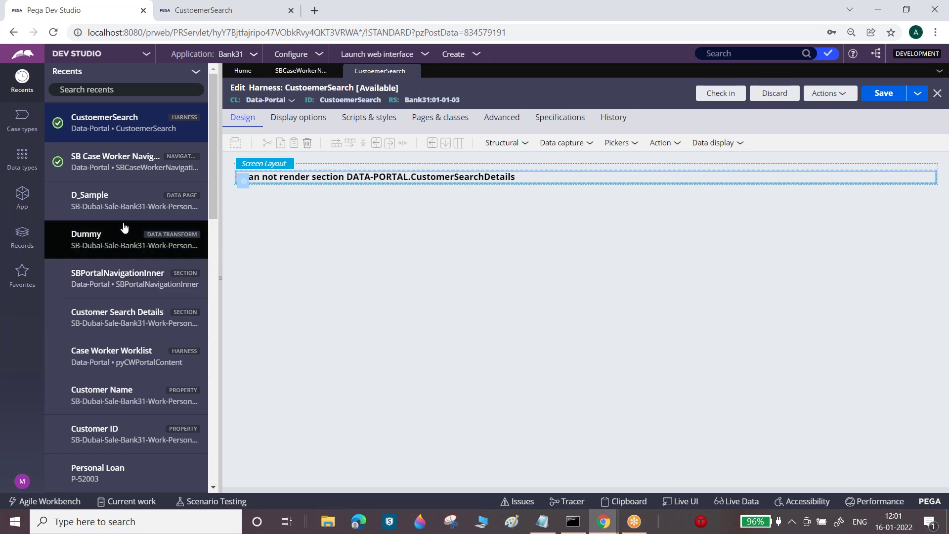
click(151, 170)
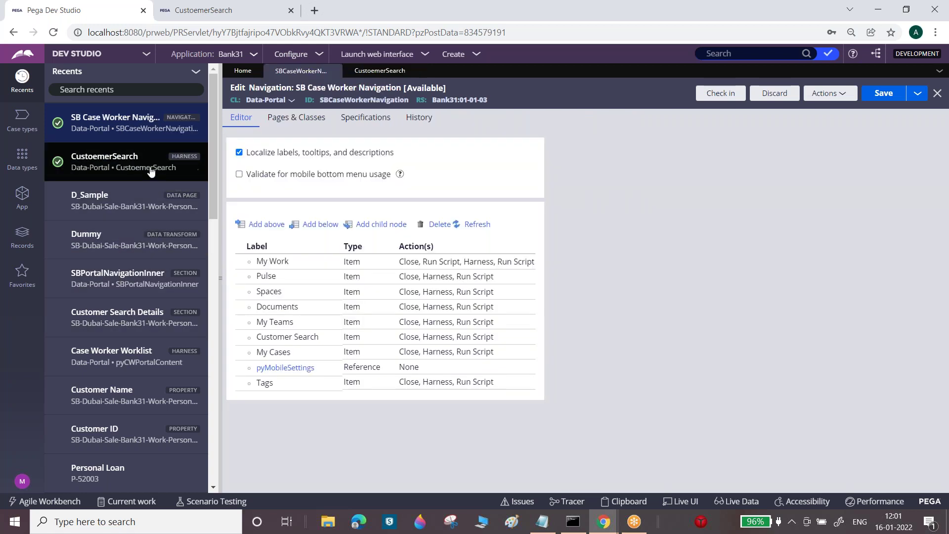
click(464, 336)
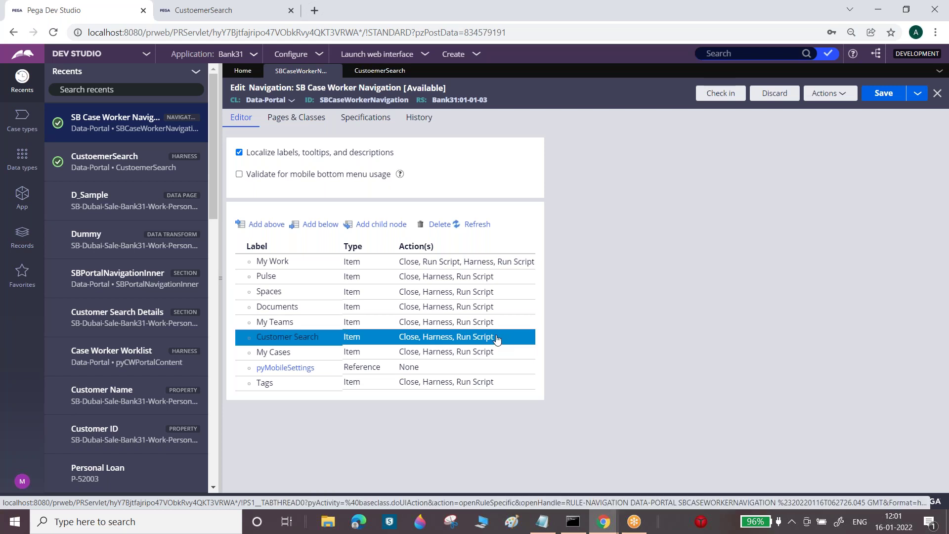
click(388, 70)
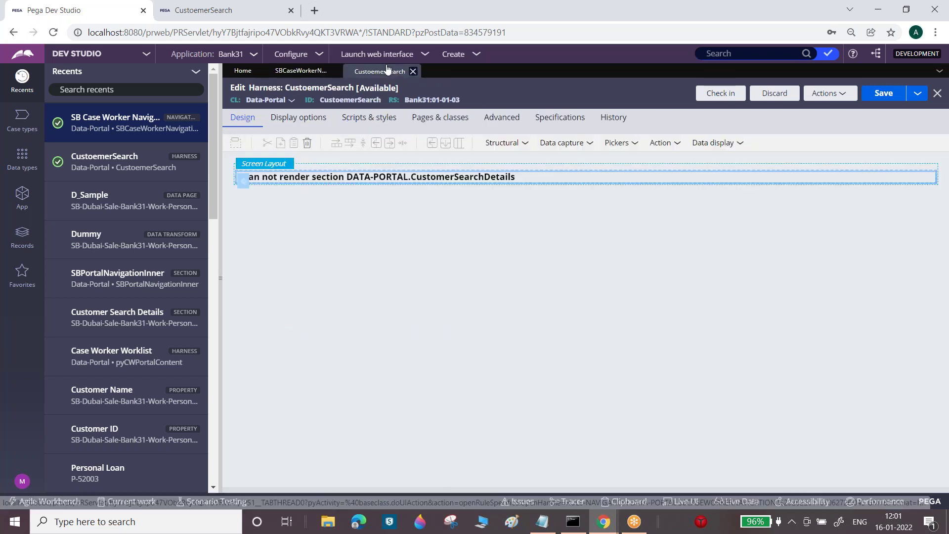
- Confirm the section's panel properties still use D_Sample as page context, cancelling without changes
click(243, 181)
click(627, 265)
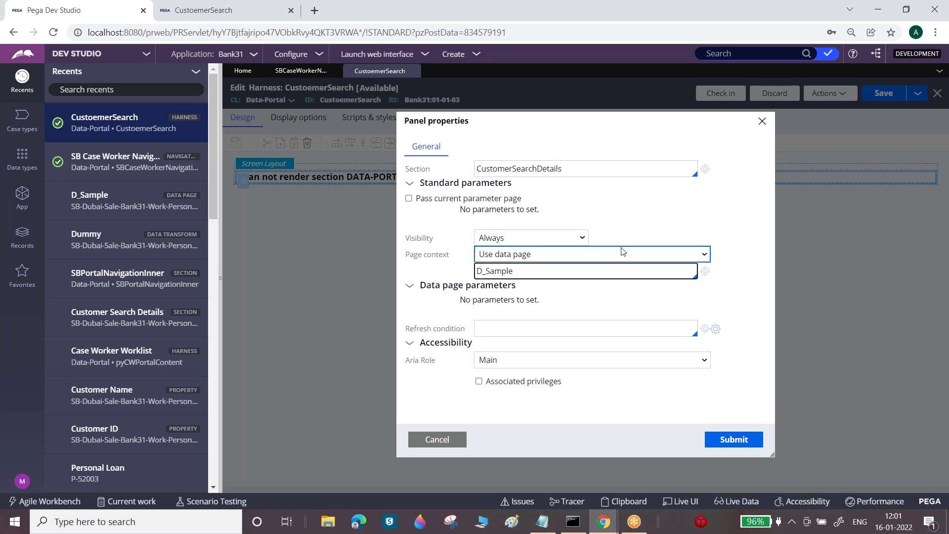
click(436, 439)
click(316, 70)
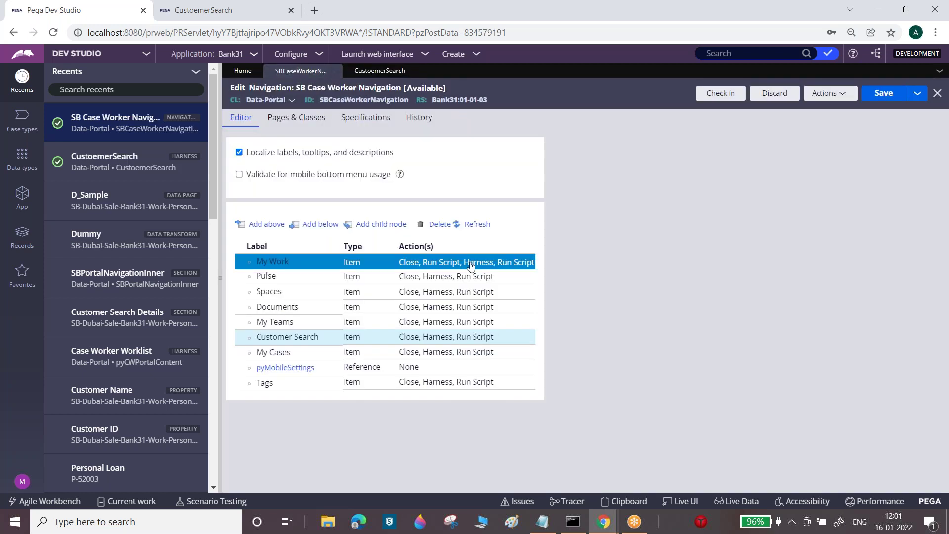
- Inspect the Customer Search item's click actions, whose Data Transform field is empty
click(441, 341)
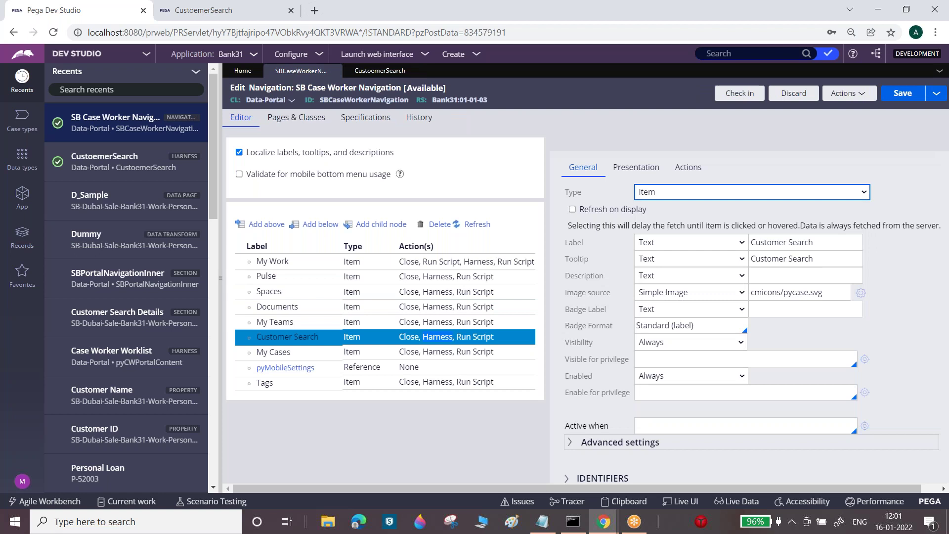
click(689, 168)
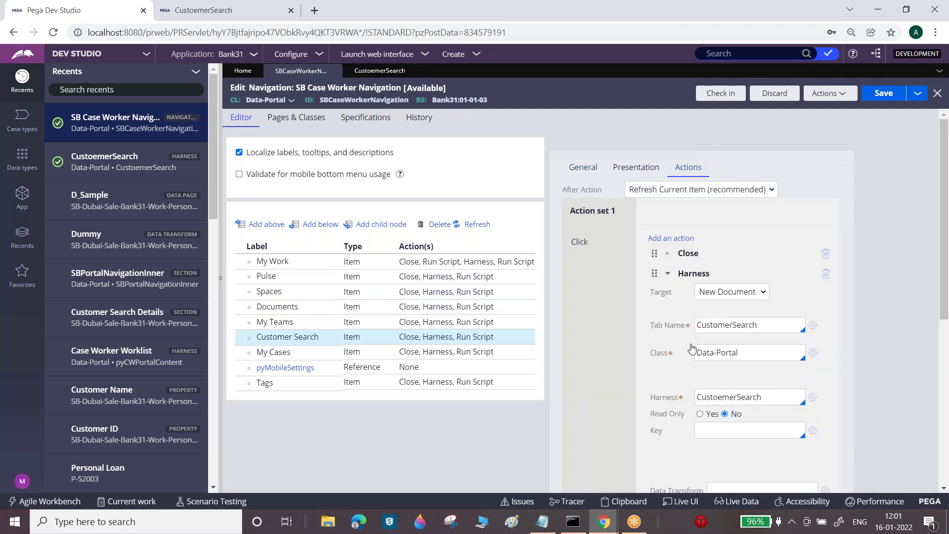
scroll(709, 354, down, 4)
click(750, 320)
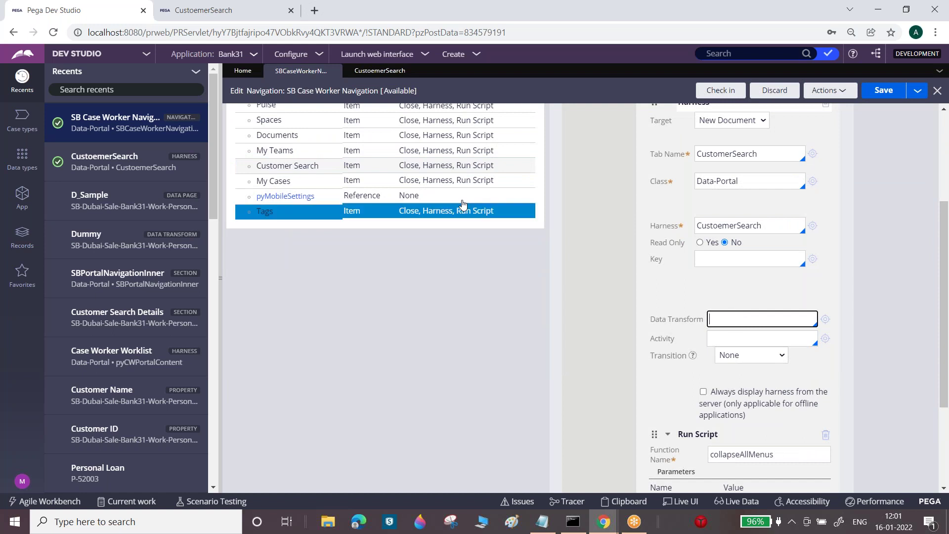
click(448, 154)
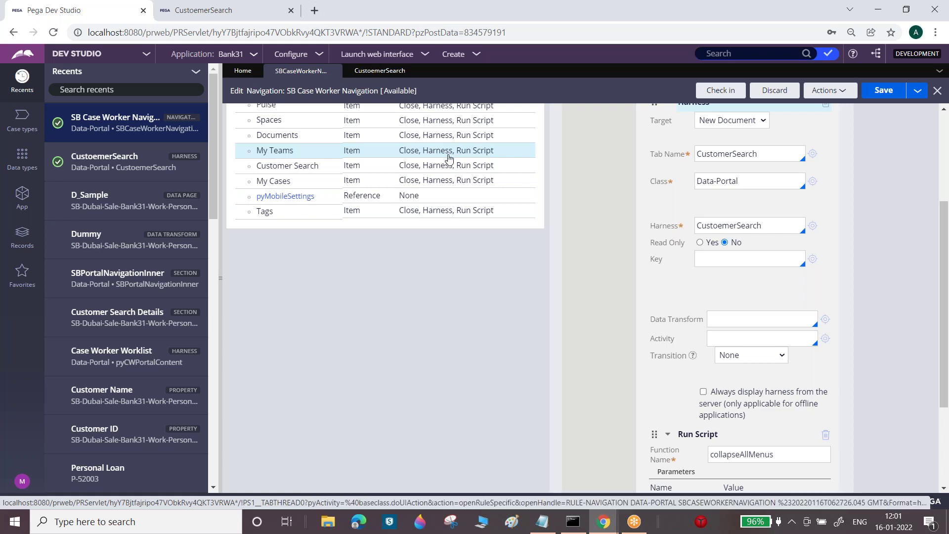
- Open the Documents item's pzCreateDocLandingPage data transform from its click actions
double_click(435, 138)
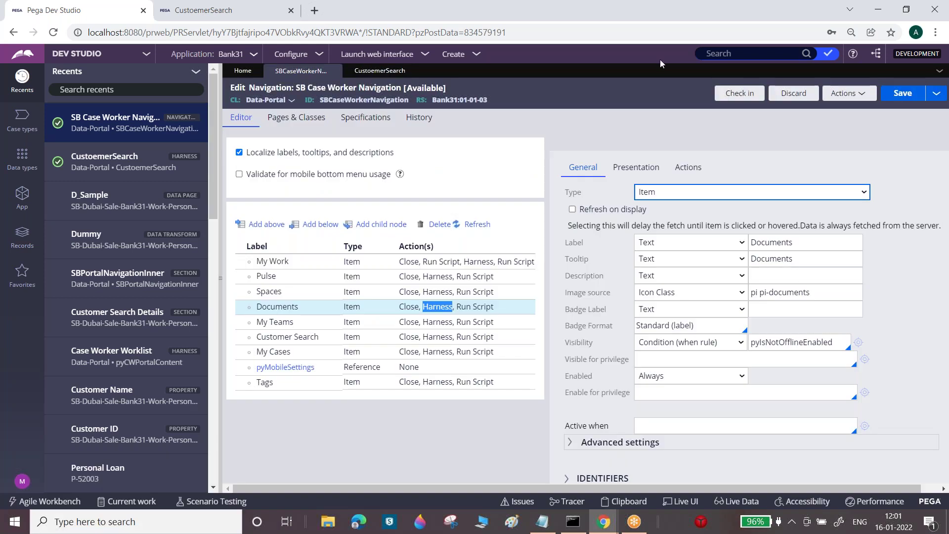
click(688, 167)
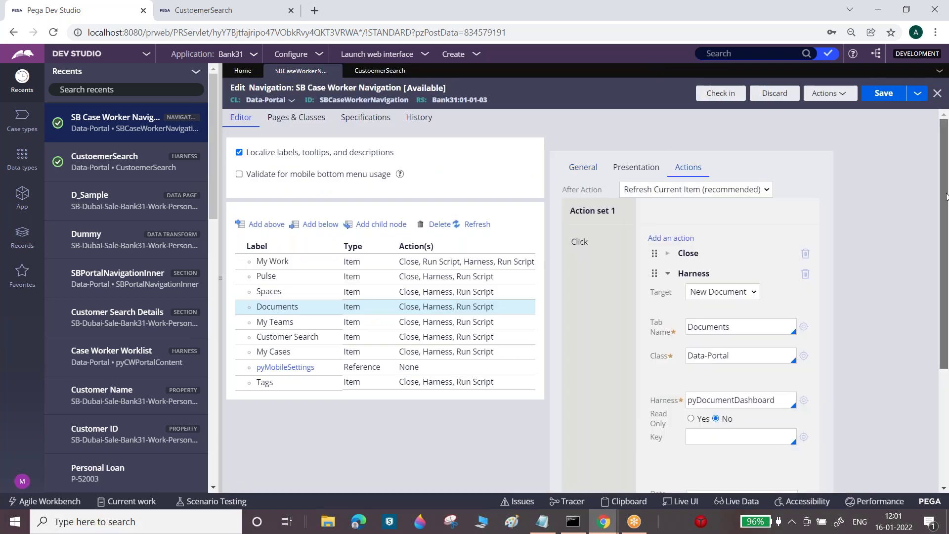
scroll(946, 196, down, 3)
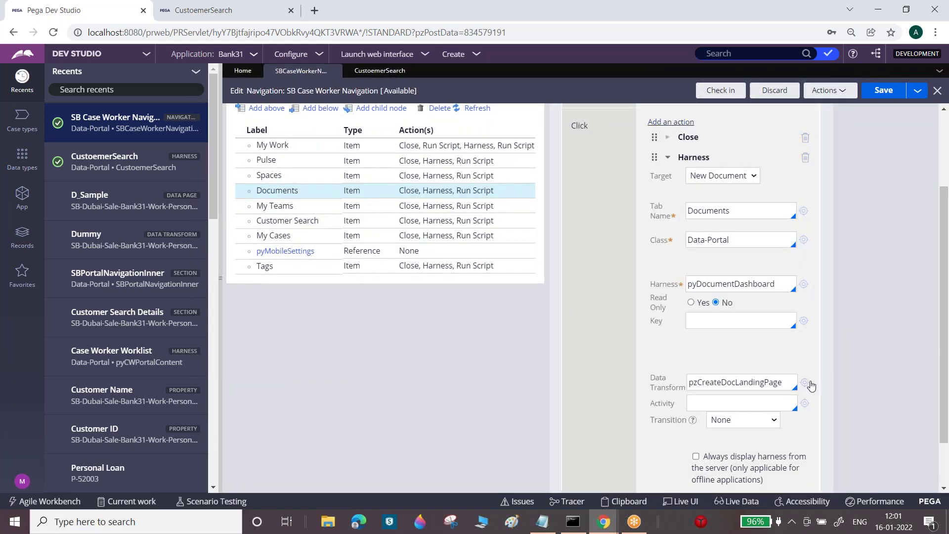
click(805, 382)
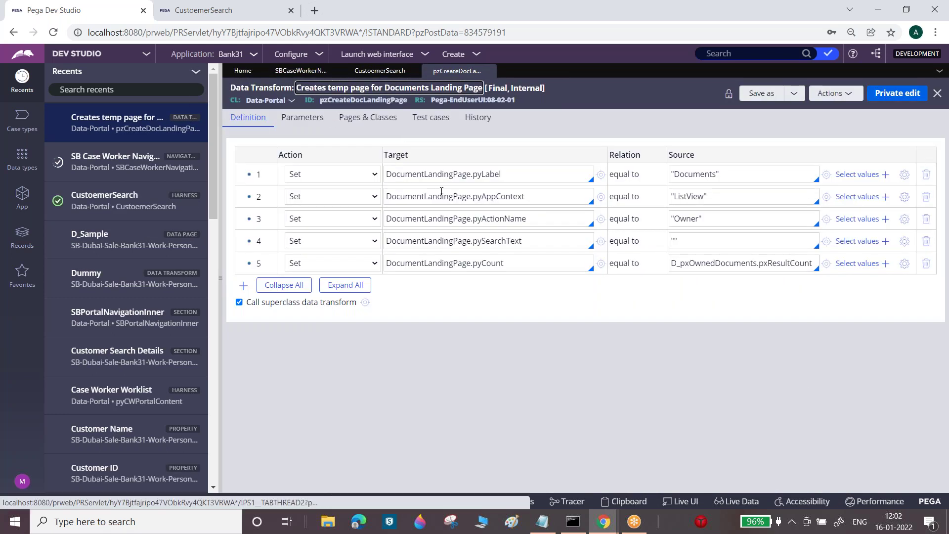
- Review pzCreateDocLandingPage's DocumentLandingPage row and its Pages & Classes entries
double_click(438, 192)
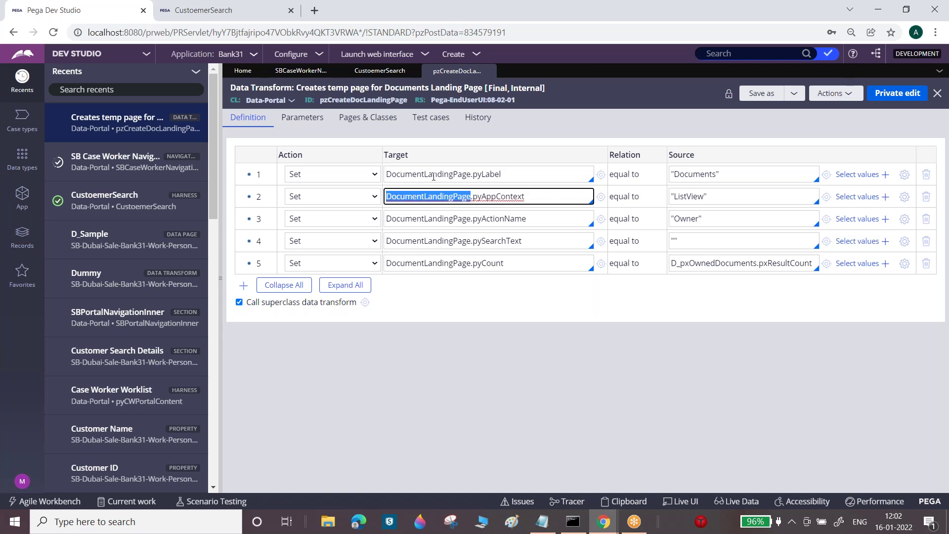
click(372, 119)
click(346, 189)
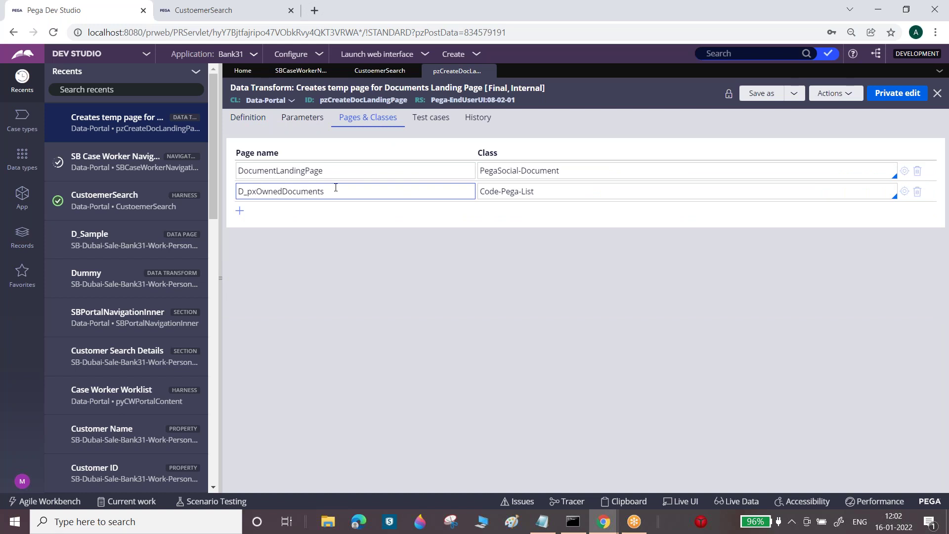
- Enter SetCustomerSearch as the Customer Search item's data transform
click(490, 71)
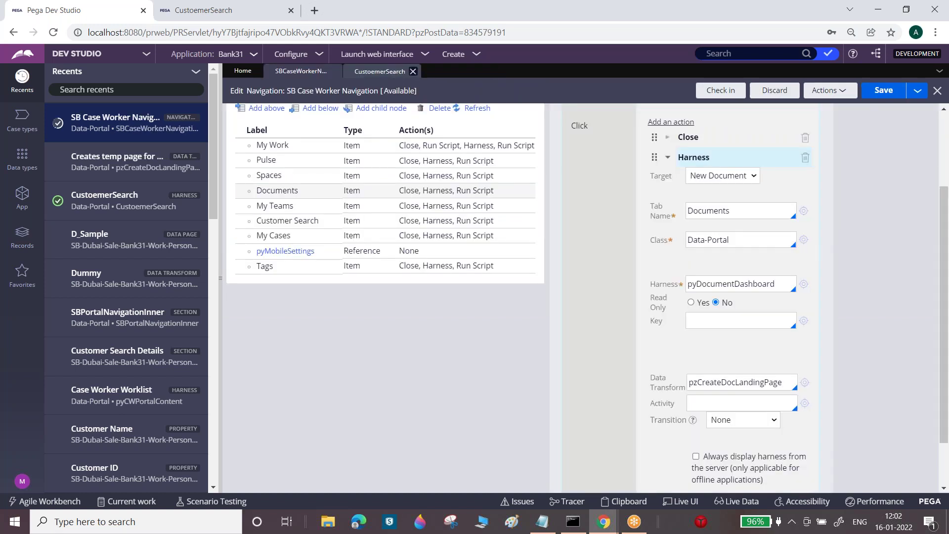
click(441, 224)
double_click(442, 225)
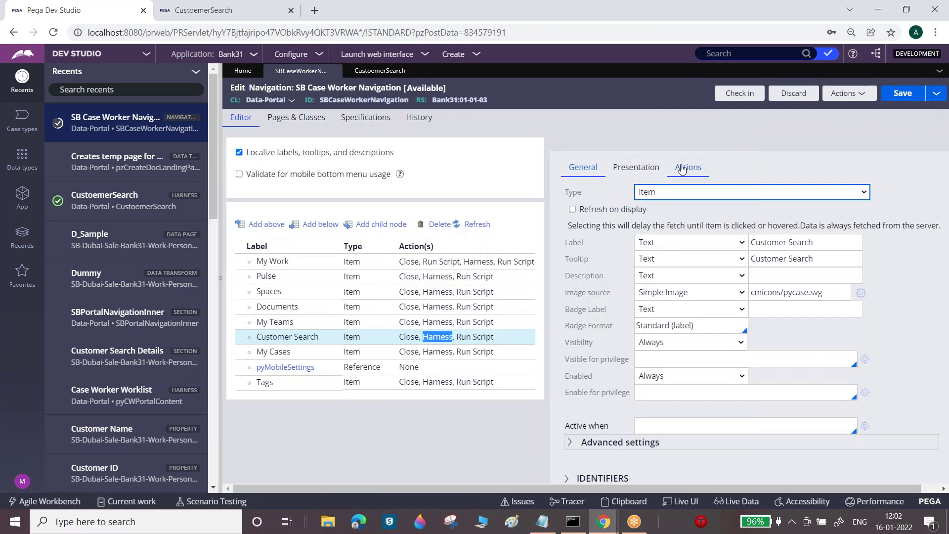
click(687, 167)
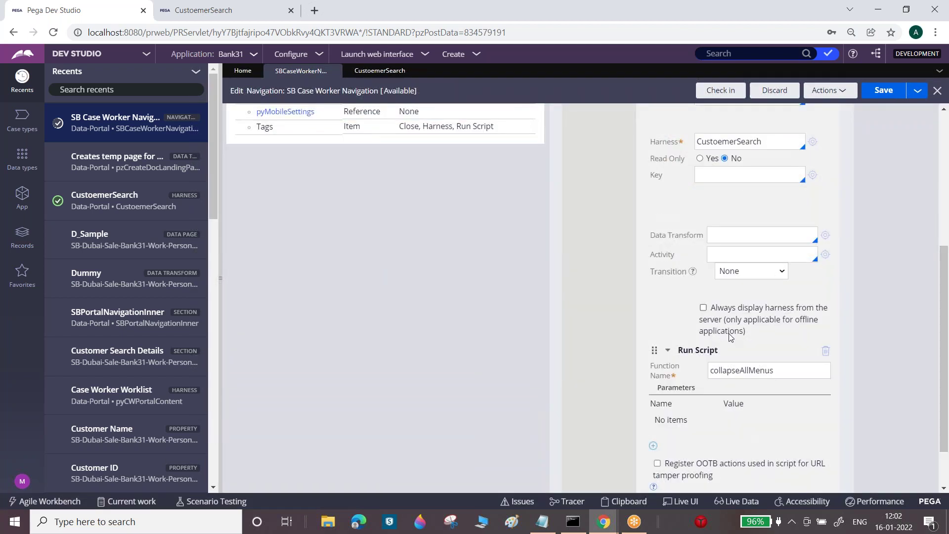
click(727, 229)
text(Set)
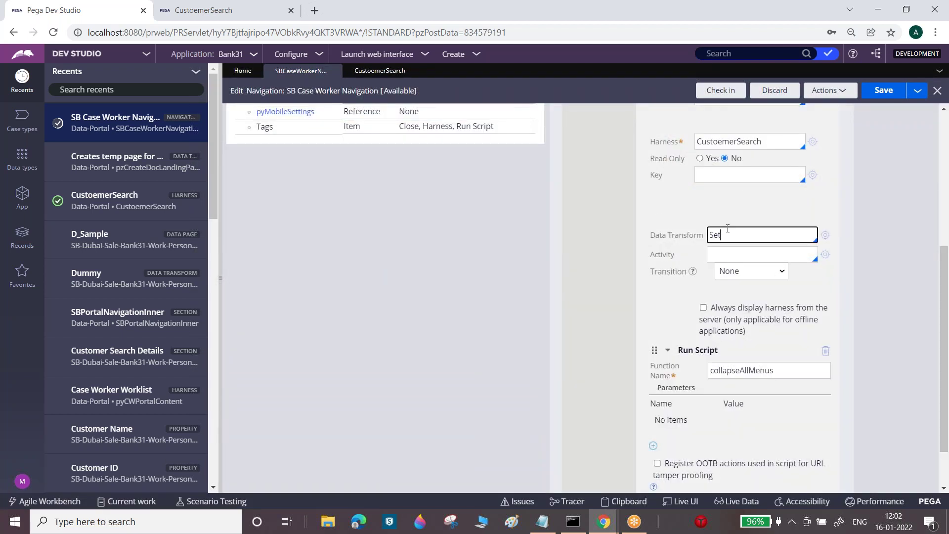
text(CustomerSearch)
- Create and open the new SetCustomerSearch data transform in Data-Portal
click(825, 235)
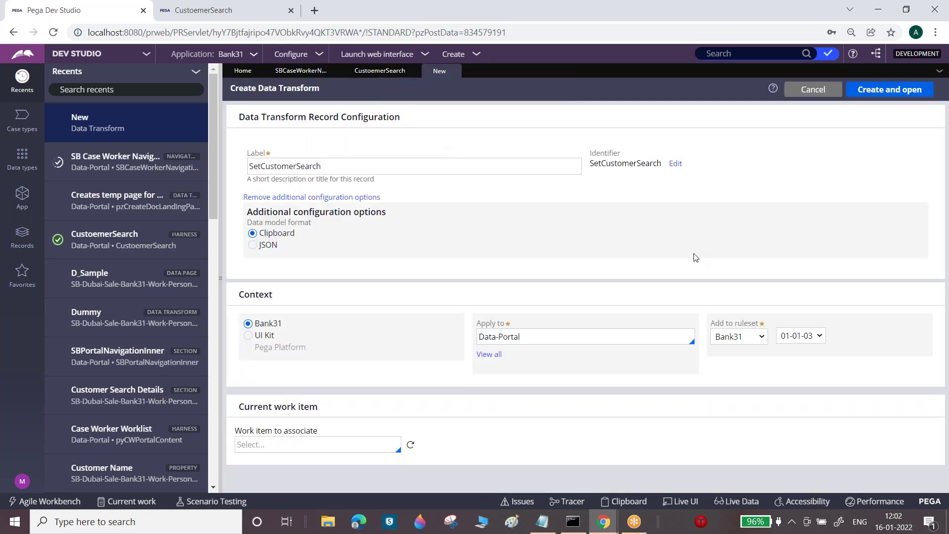
click(865, 97)
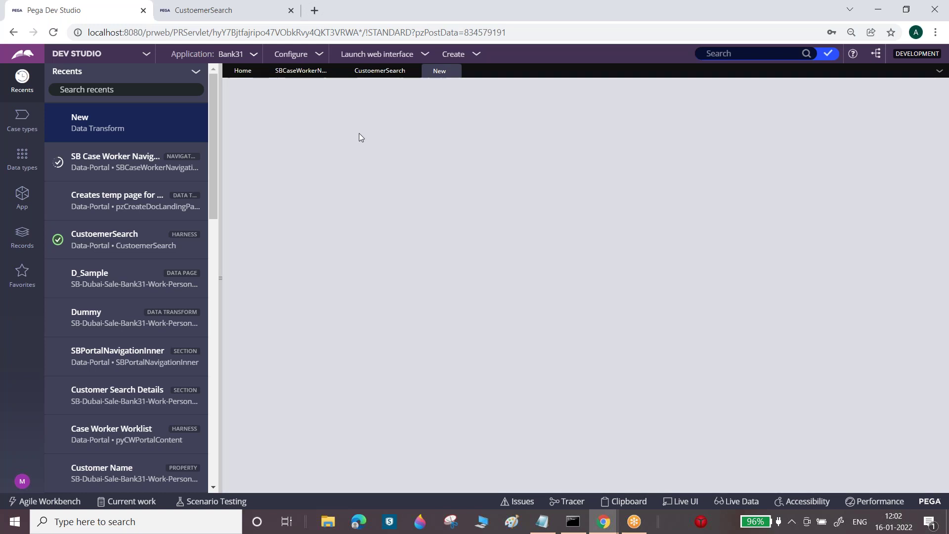
click(369, 118)
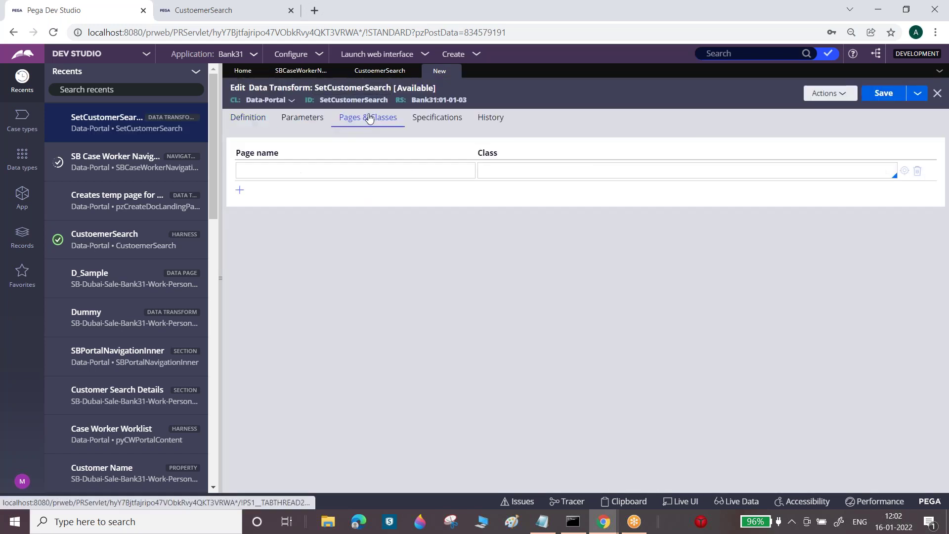
- Declare page CustomerPage with class SB-Dubai-Sale-Bank31-Work-PersonalLoan in Pages & Classes
click(346, 173)
text(CustomerPage)
key(Tab)
click(35, 200)
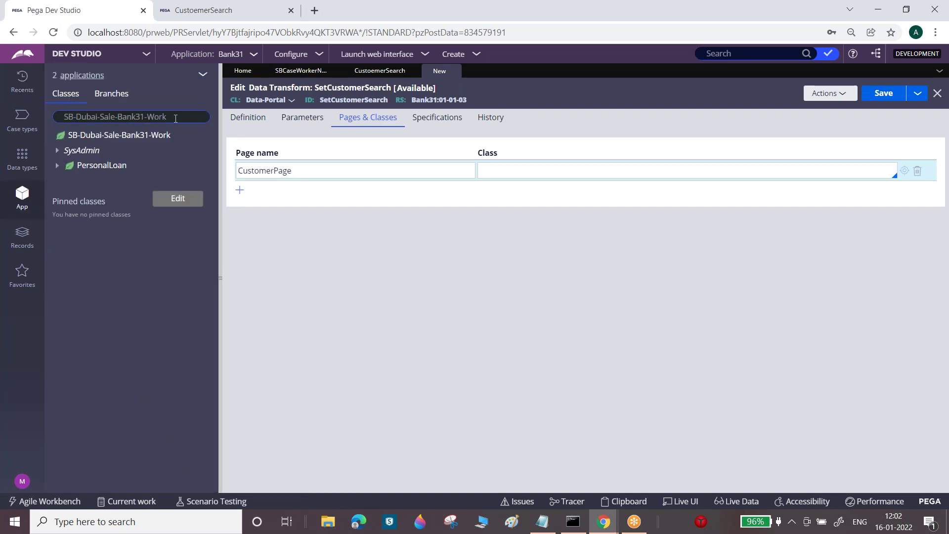
click(176, 118)
click(501, 167)
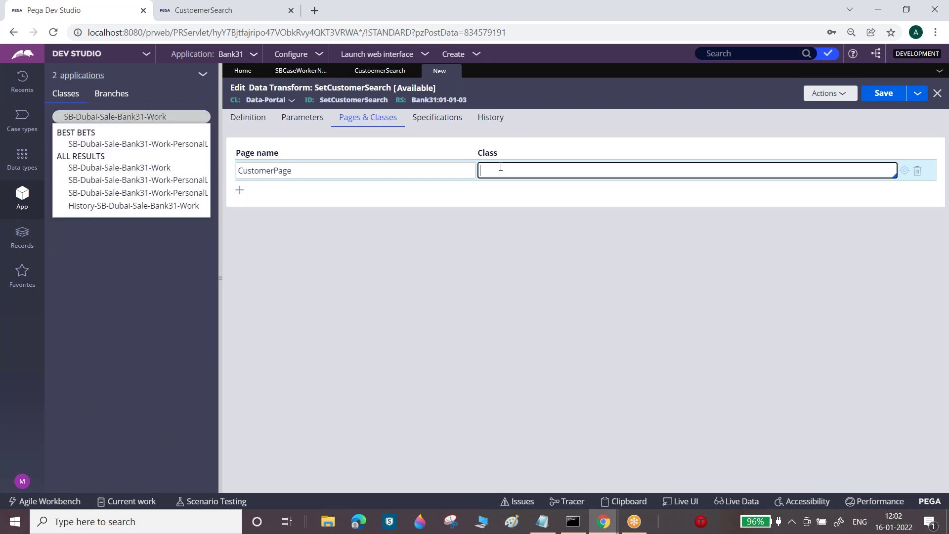
text(SB-Dubai-Sale-Bank31-Work)
text(-PersonaL)
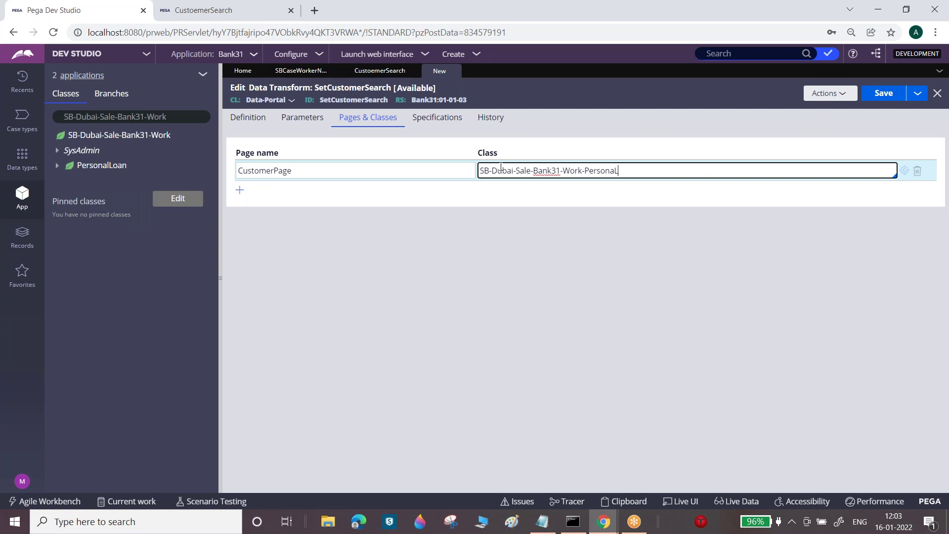
text(Loan)
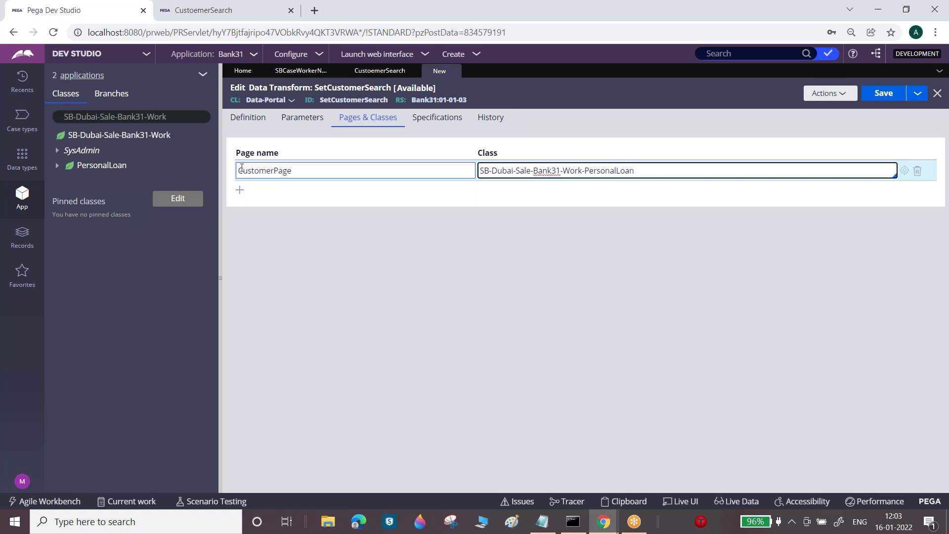
double_click(282, 170)
key(ctrl+c)
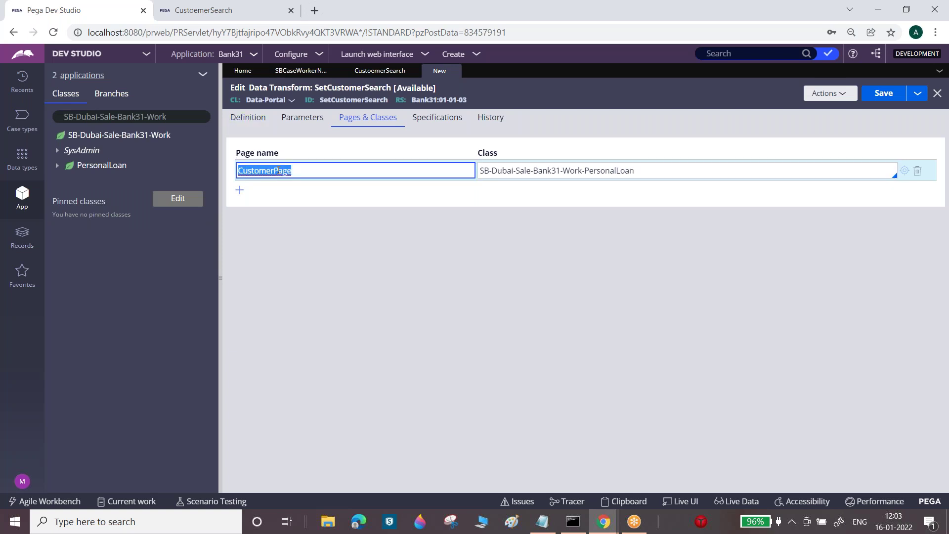
click(260, 121)
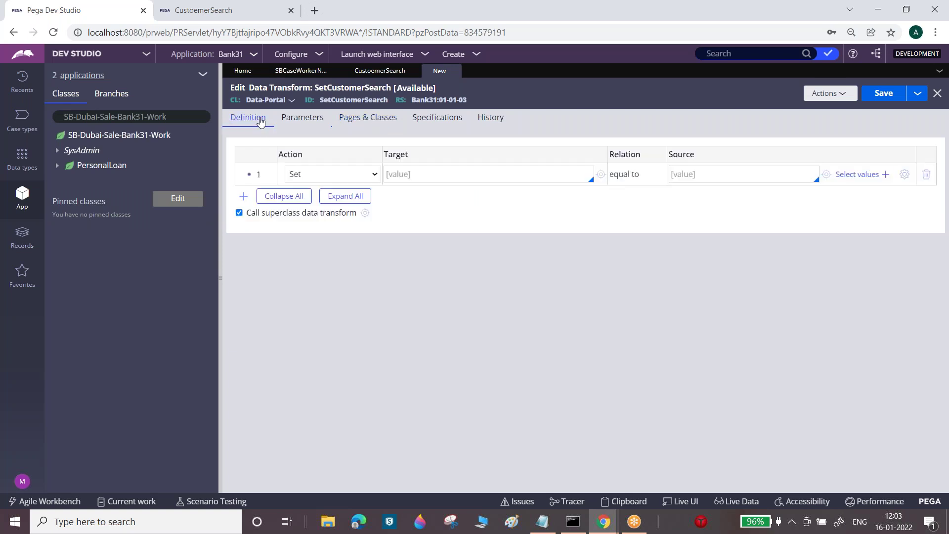
- Set CustomerPage.pyLabel to "Customer Search" in SetCustomerSearch, save, and copy CustomerPage
click(409, 176)
key(ctrl+v)
text(.p)
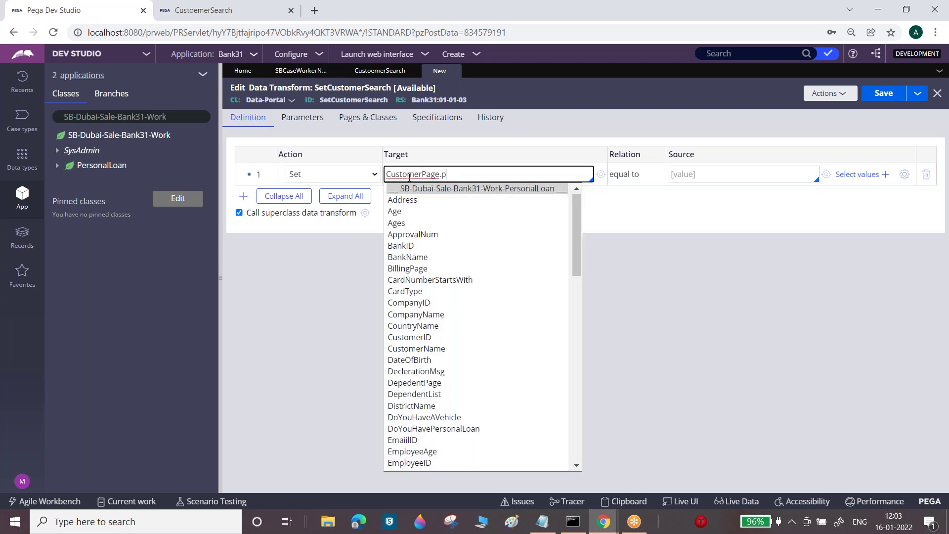
text(y)
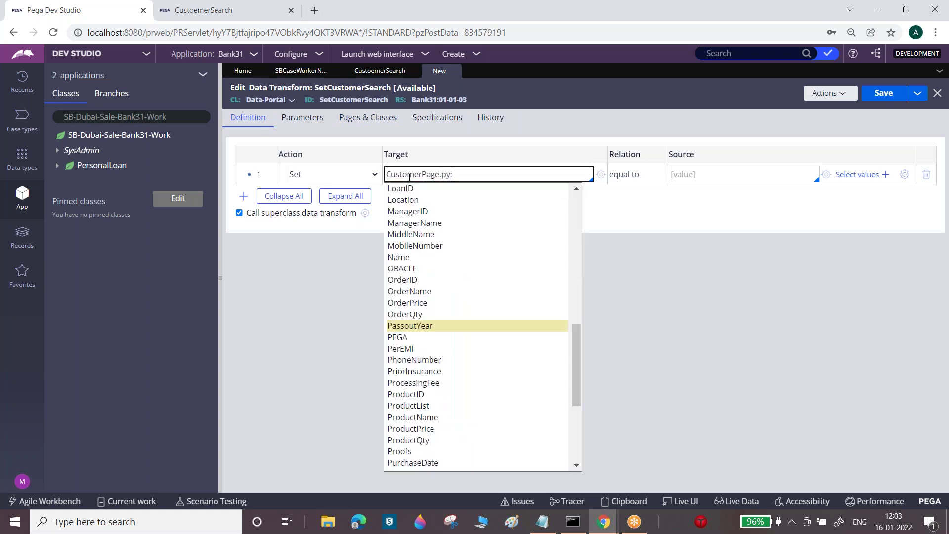
text(label)
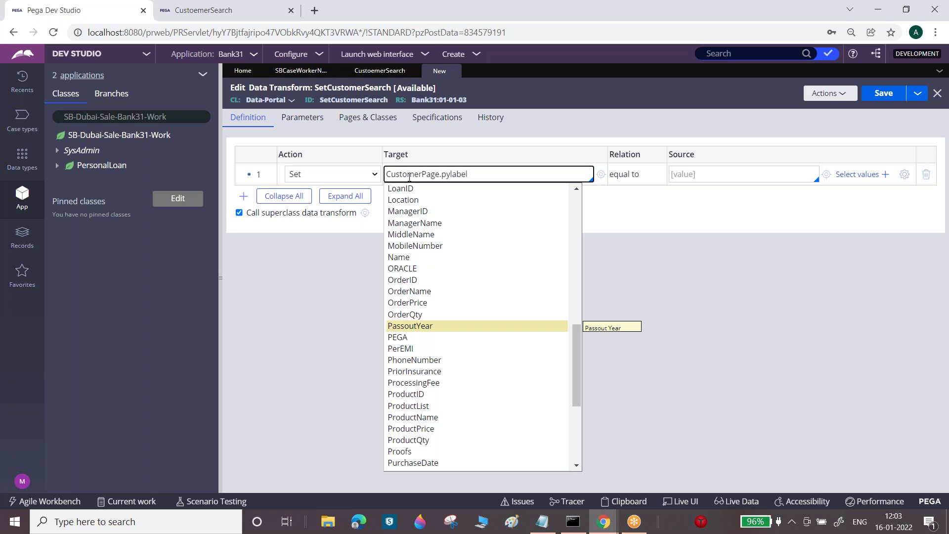
key(BackSpace)
key(BackSpace)
key(BackSpace)
text(Label)
click(704, 175)
text("")
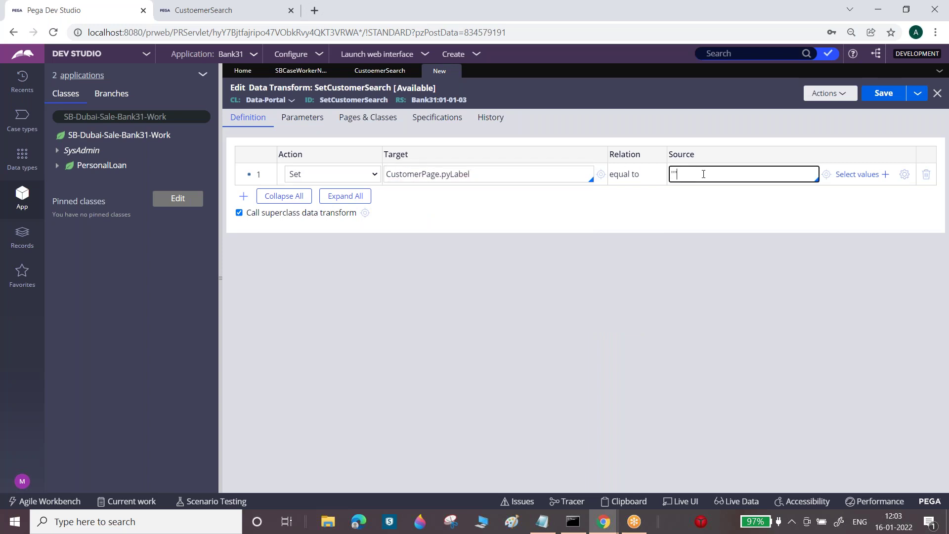
text(Customer Search)
click(882, 94)
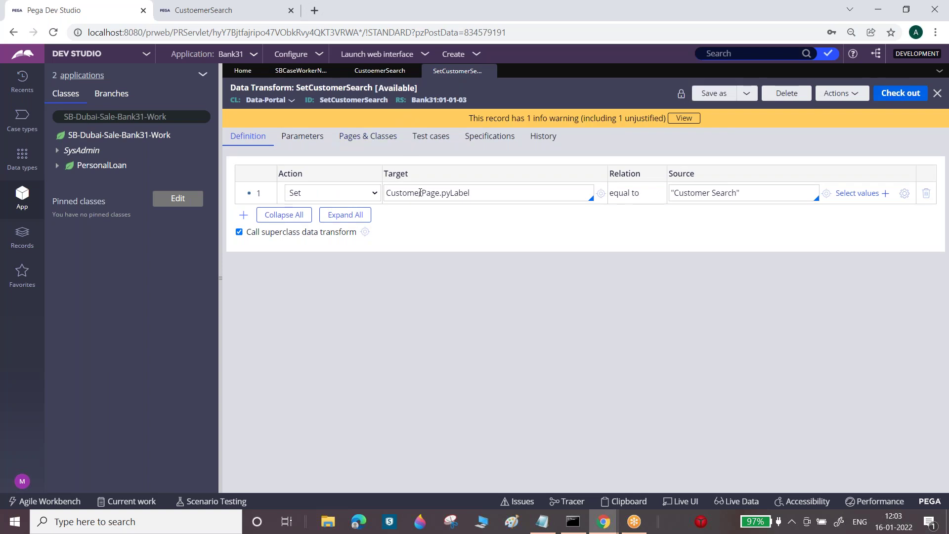
double_click(420, 192)
key(ctrl+c)
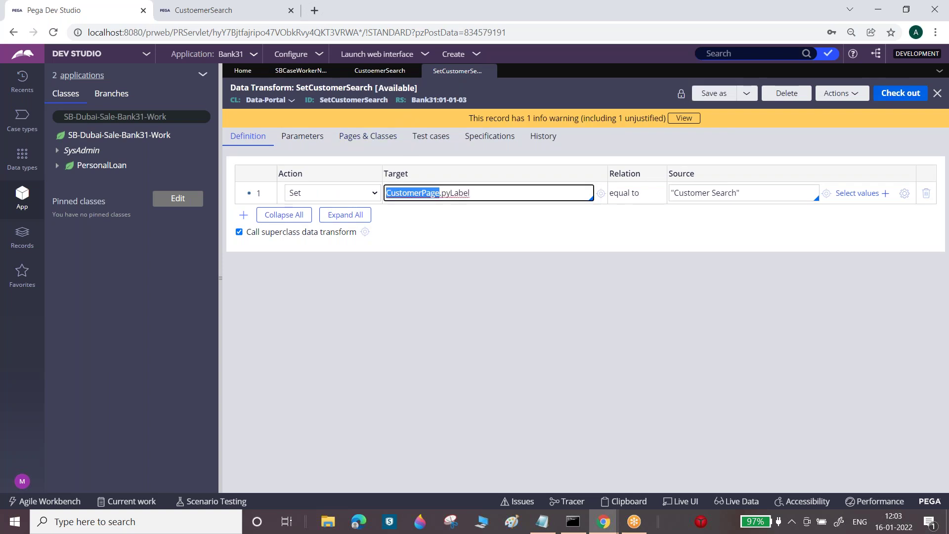
- Switch the CustoemerSearch harness section's page context to clipboard page CustomerPage and save the harness
click(373, 74)
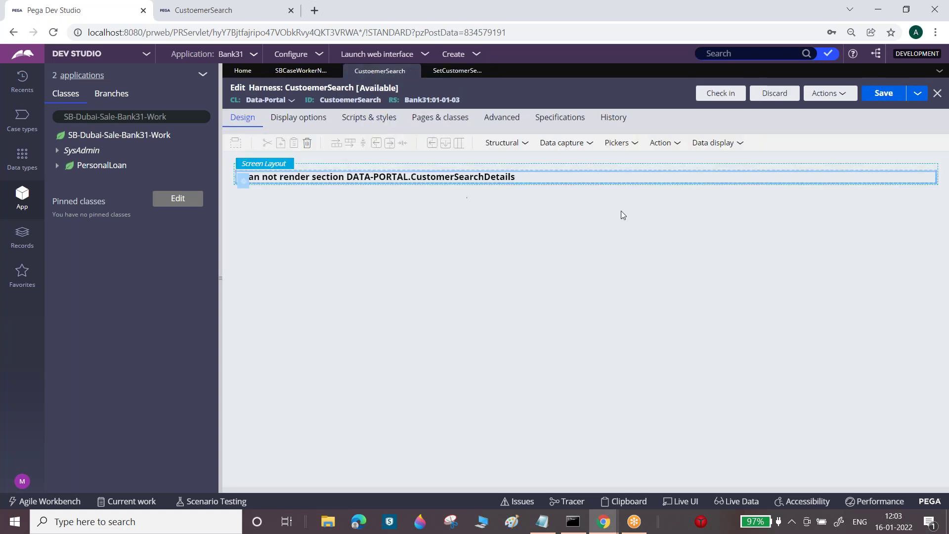
click(244, 180)
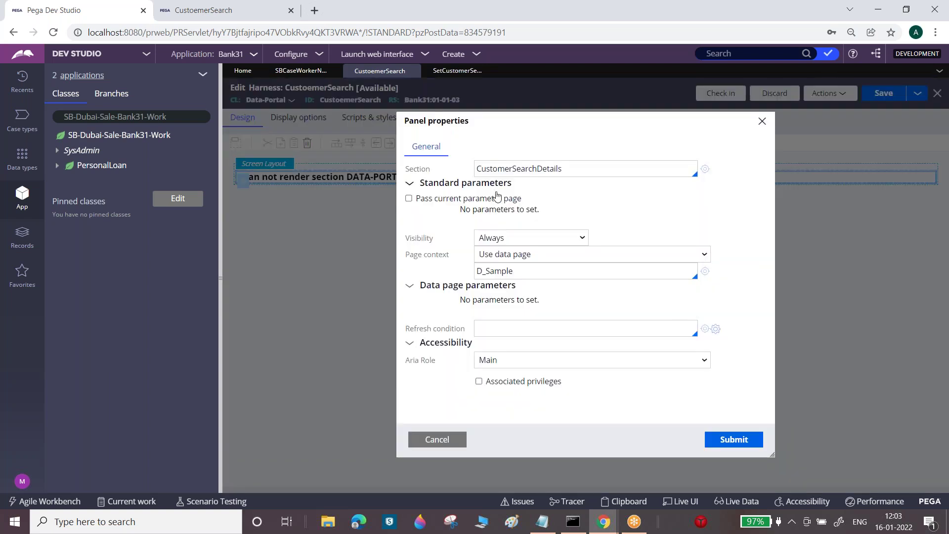
click(533, 255)
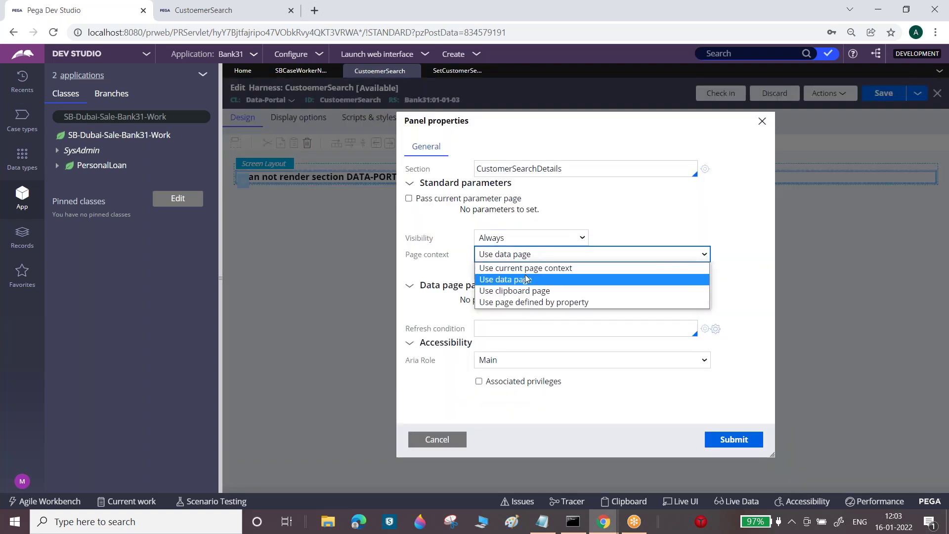
click(521, 291)
click(512, 271)
key(ctrl+v)
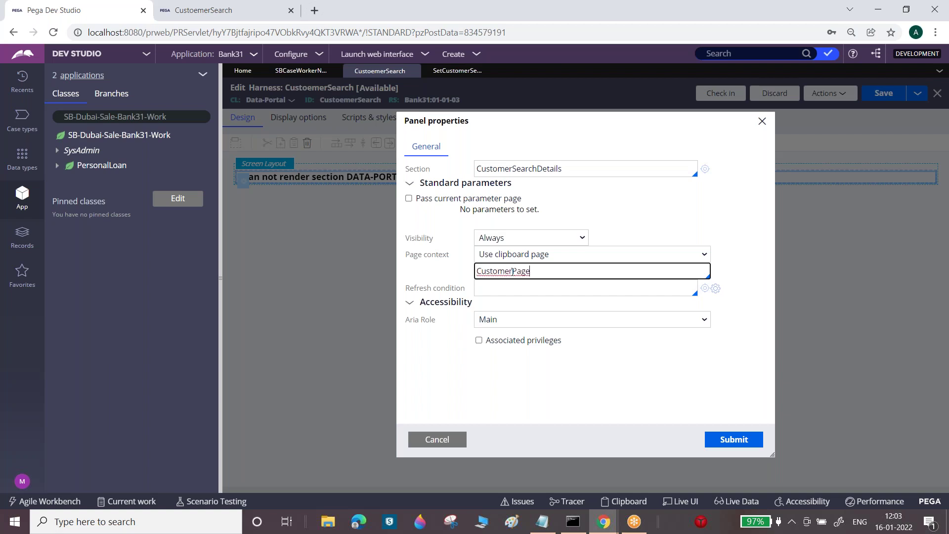
triple_click(684, 220)
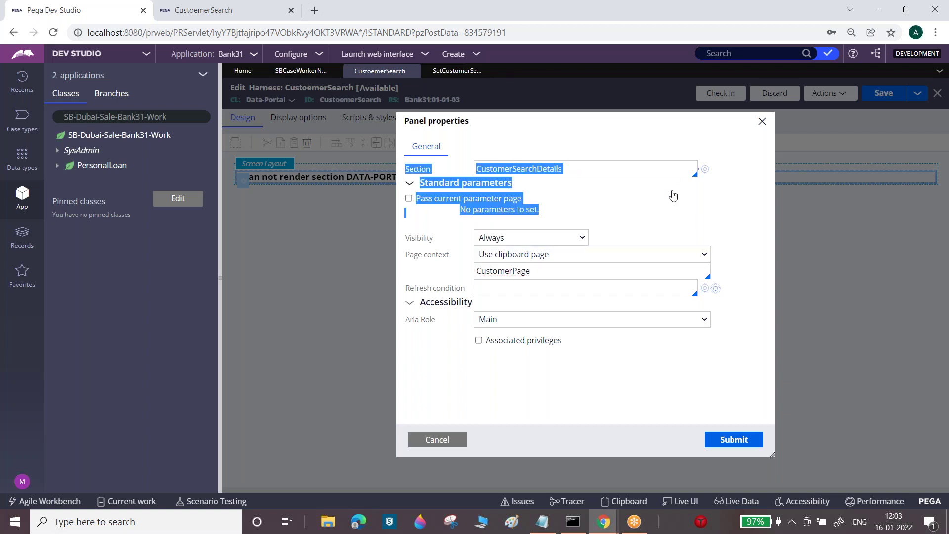
click(733, 439)
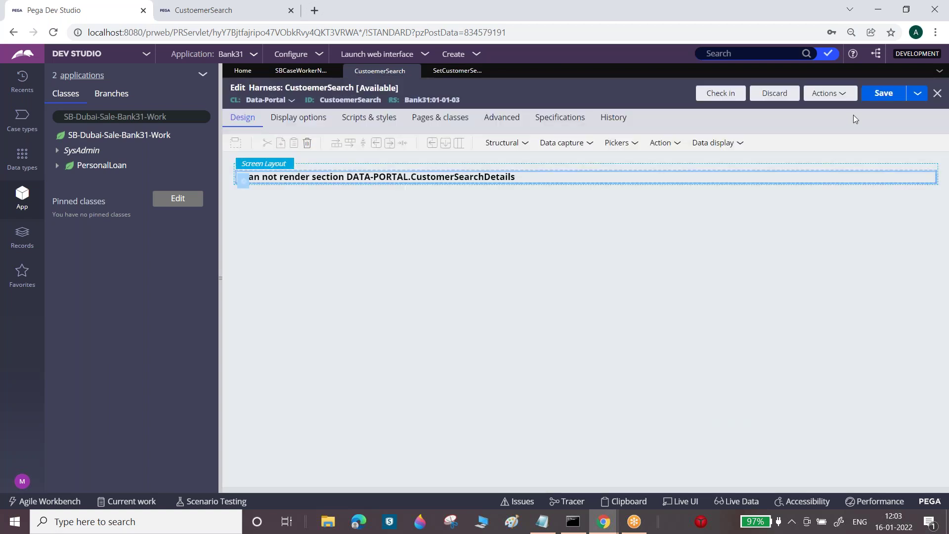
click(883, 94)
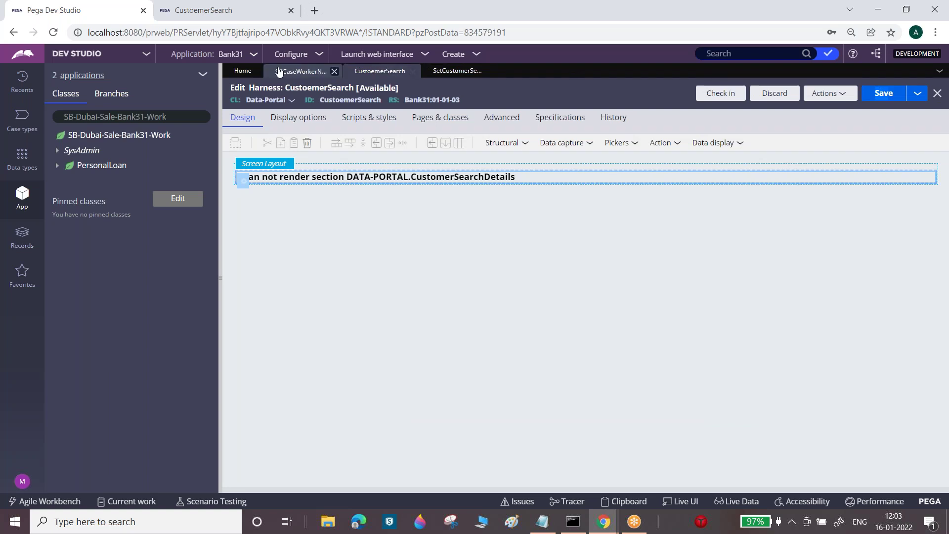
click(298, 71)
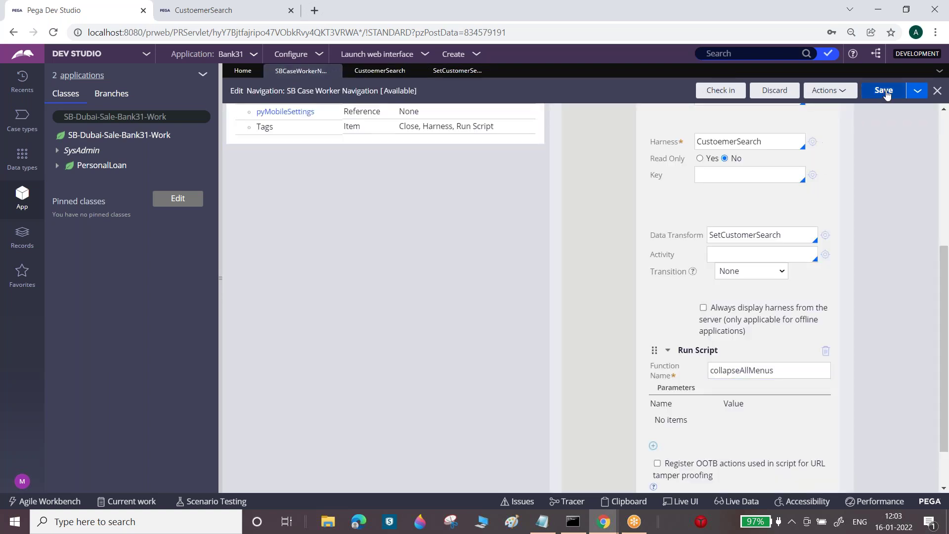
- Save SB Case Worker Navigation, then test Customer Search from My Work in the portal
click(887, 91)
click(892, 93)
click(216, 7)
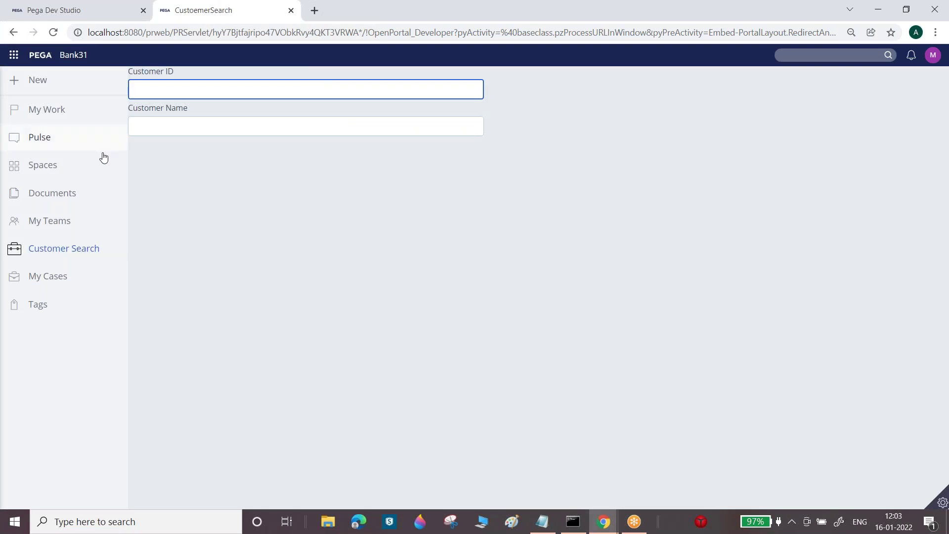
click(62, 112)
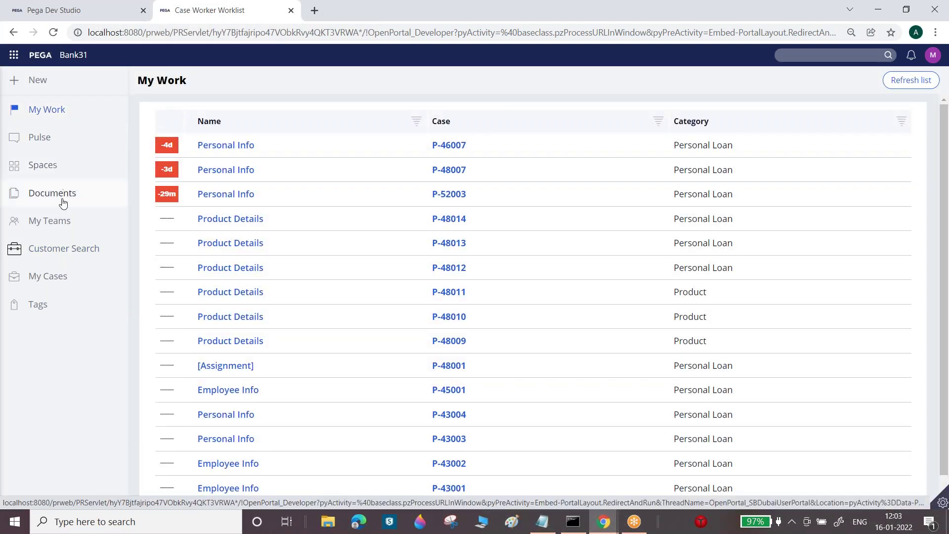
click(71, 248)
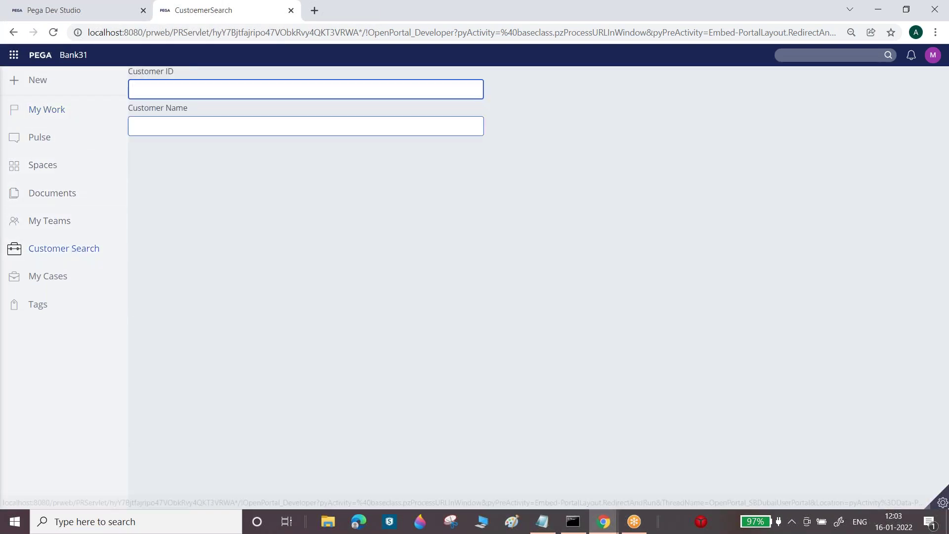
- Return to Dev Studio and select the Spaces item in the navigation rule
click(704, 20)
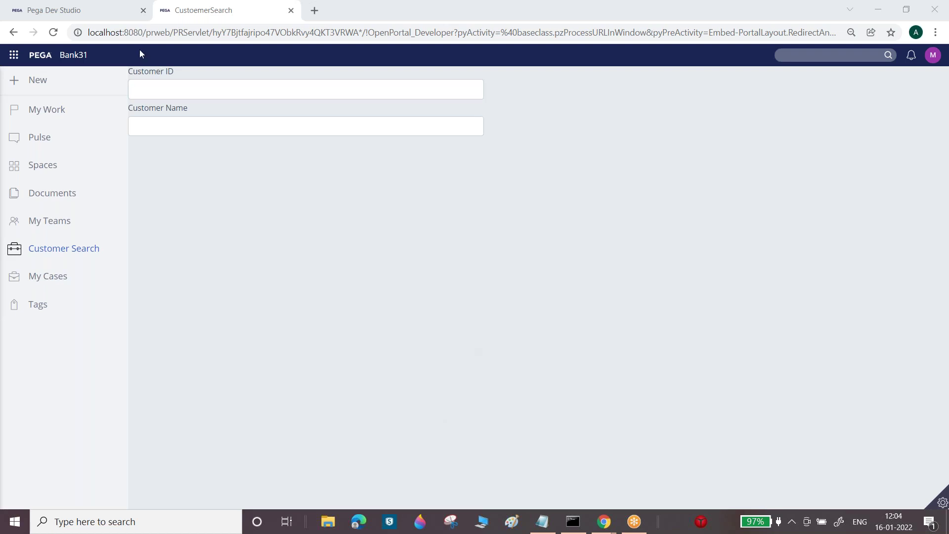
click(109, 6)
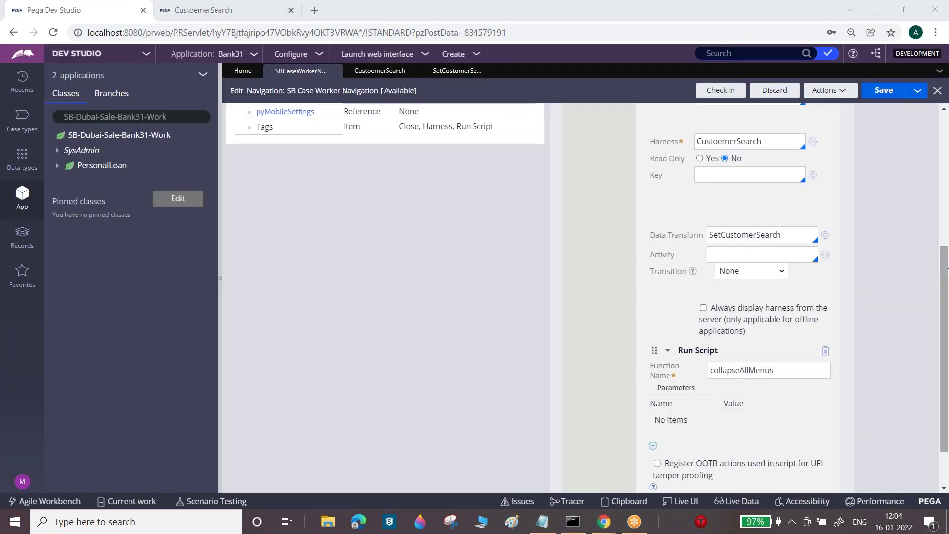
scroll(786, 140, up, 5)
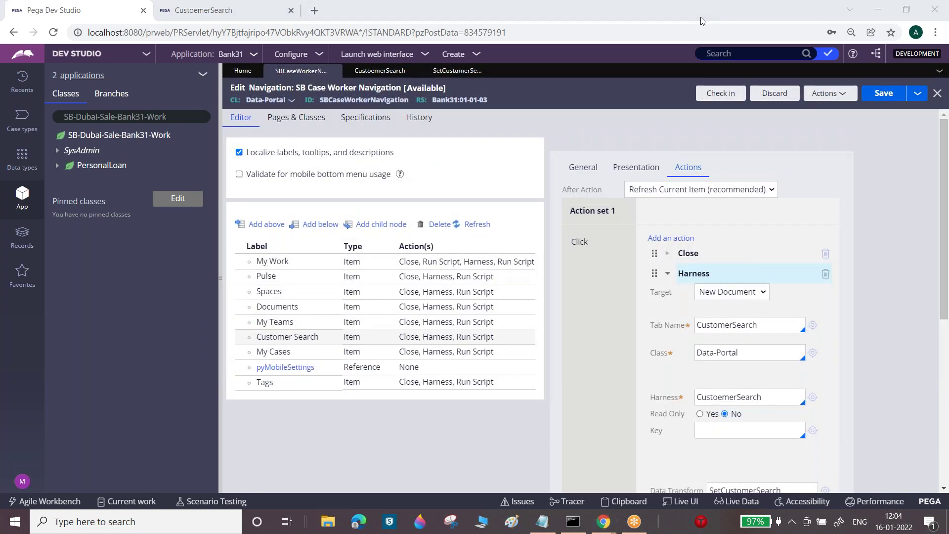
click(457, 296)
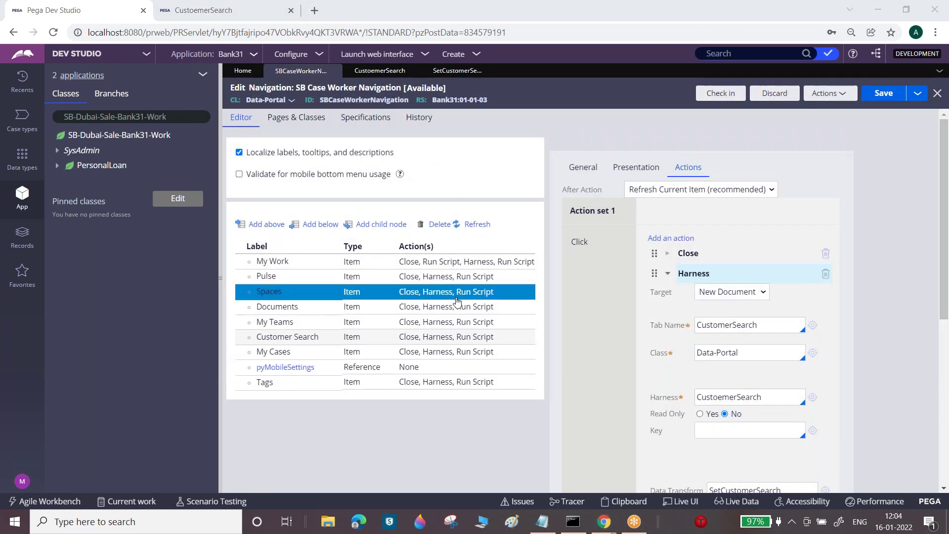